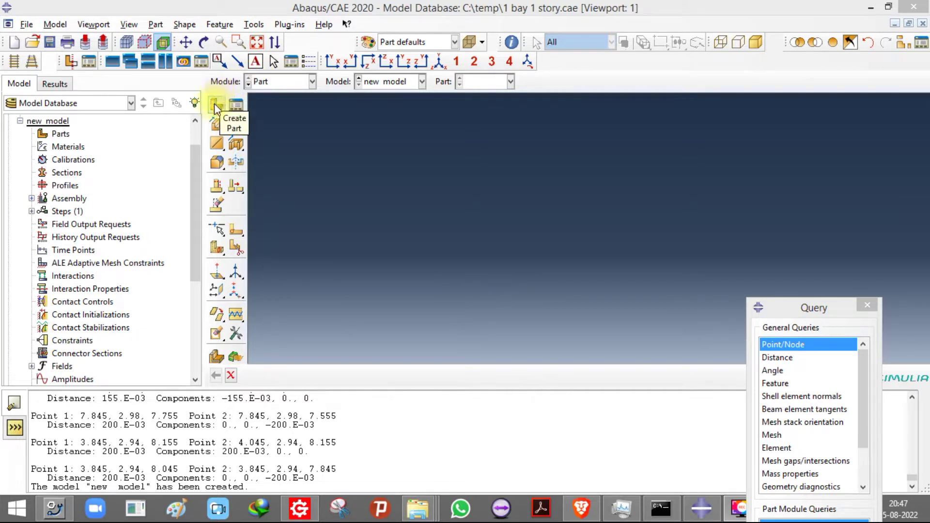
# Step: Create a 3D deformable solid extrusion part named column with an approximate size of 20
pyautogui.click(215, 105)
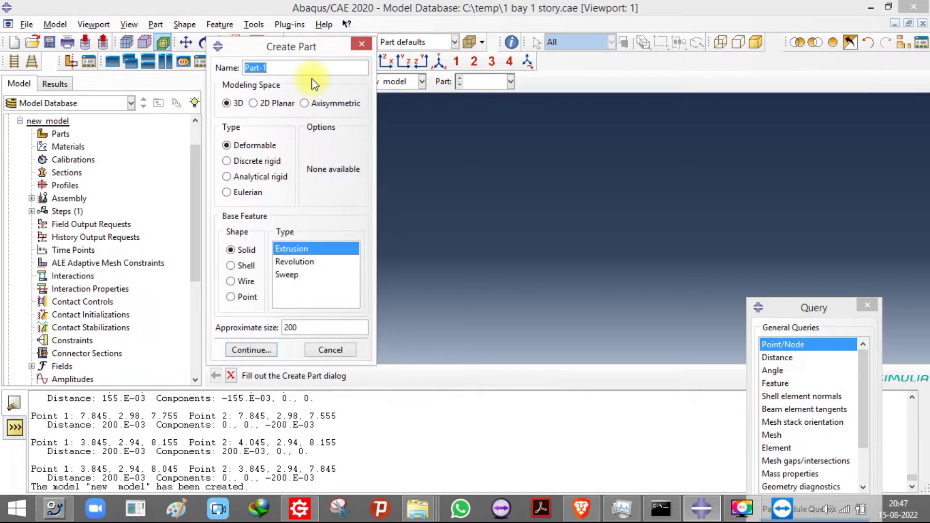
pyautogui.write('column')
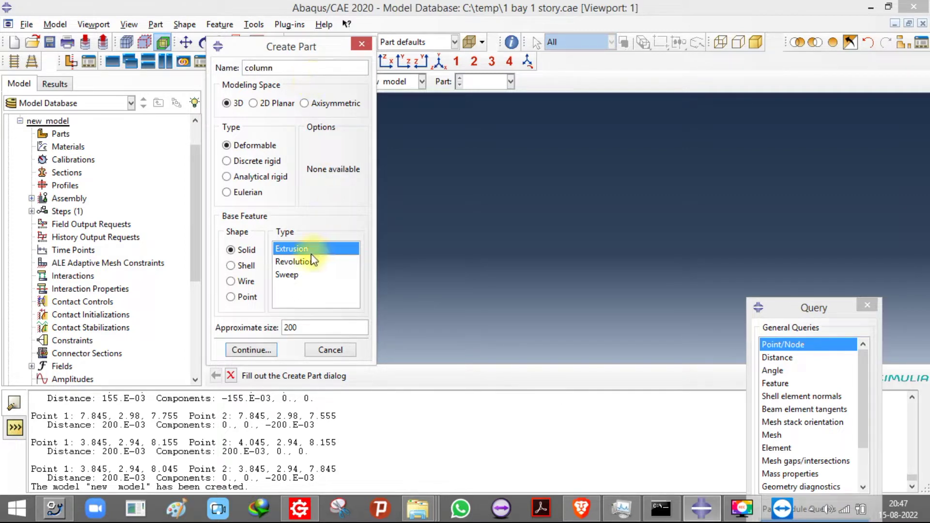
pyautogui.click(304, 325)
pyautogui.press('BackSpace')
pyautogui.click(261, 350)
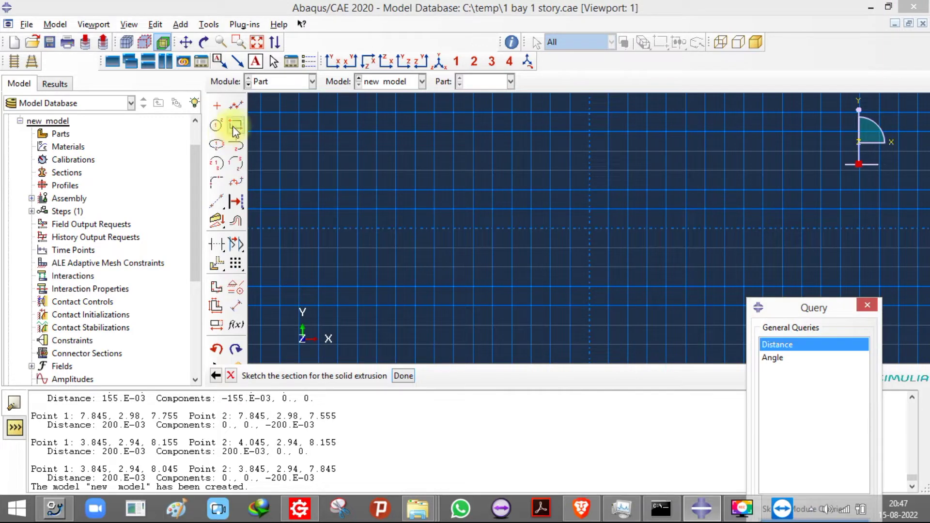
# Step: Sketch a rectangle about 2.13 by 1.75 around the origin and dimension its width to 350
pyautogui.click(235, 125)
pyautogui.click(540, 194)
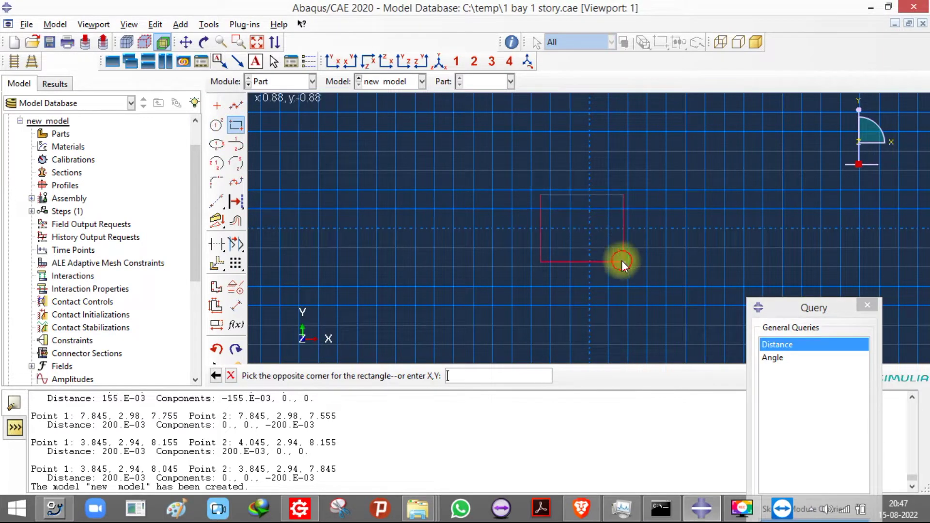
pyautogui.click(235, 306)
pyautogui.click(595, 262)
pyautogui.click(580, 292)
pyautogui.write('350')
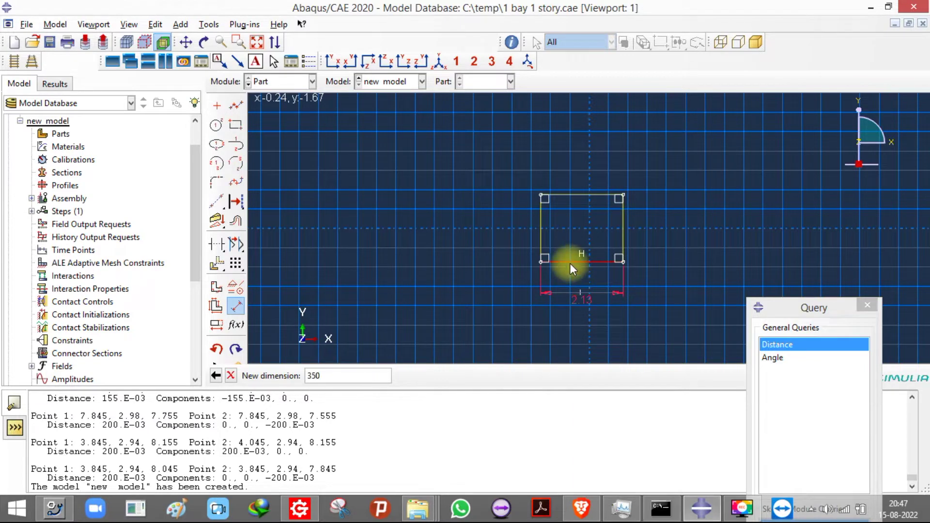
pyautogui.press('Return')
# Step: Dimension the column rectangle's height to 350
pyautogui.click(623, 226)
pyautogui.click(663, 223)
pyautogui.write('3')
pyautogui.press('Return')
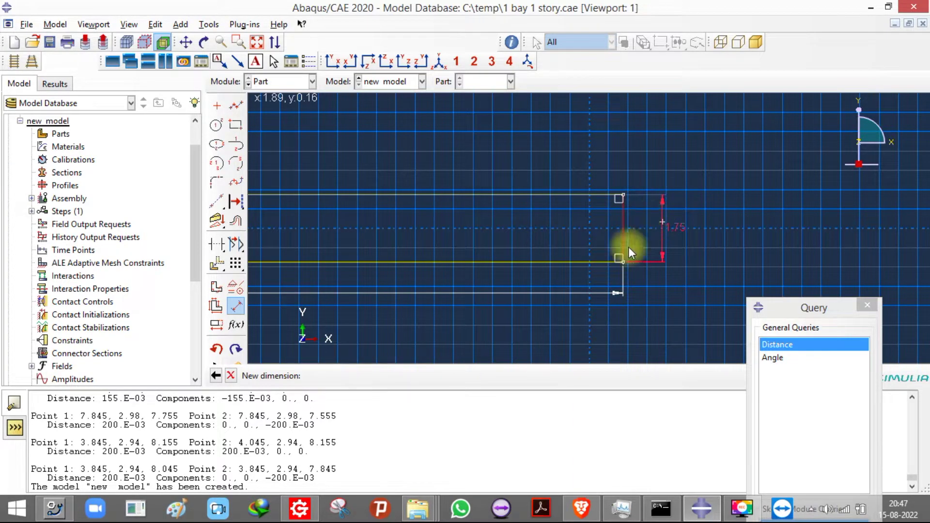
pyautogui.click(231, 376)
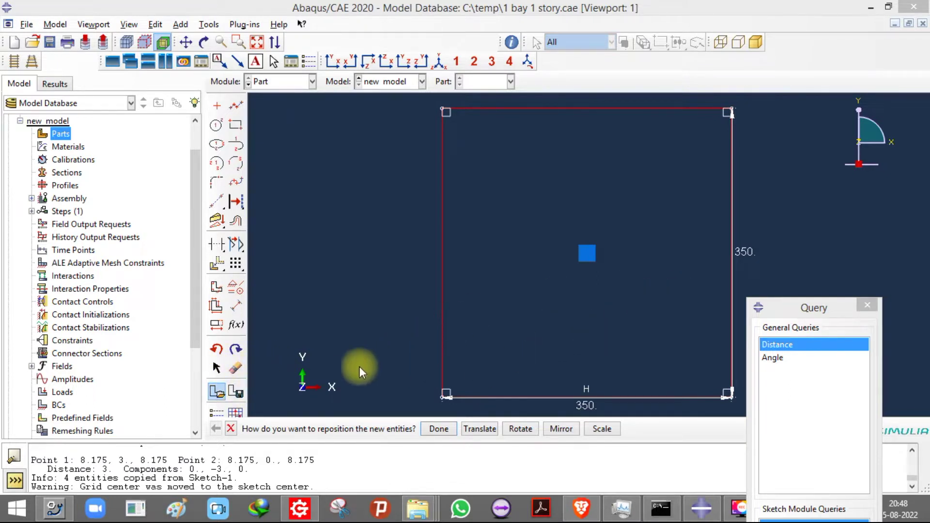
# Step: Set the square section's horizontal dimension to 0.35
pyautogui.click(217, 324)
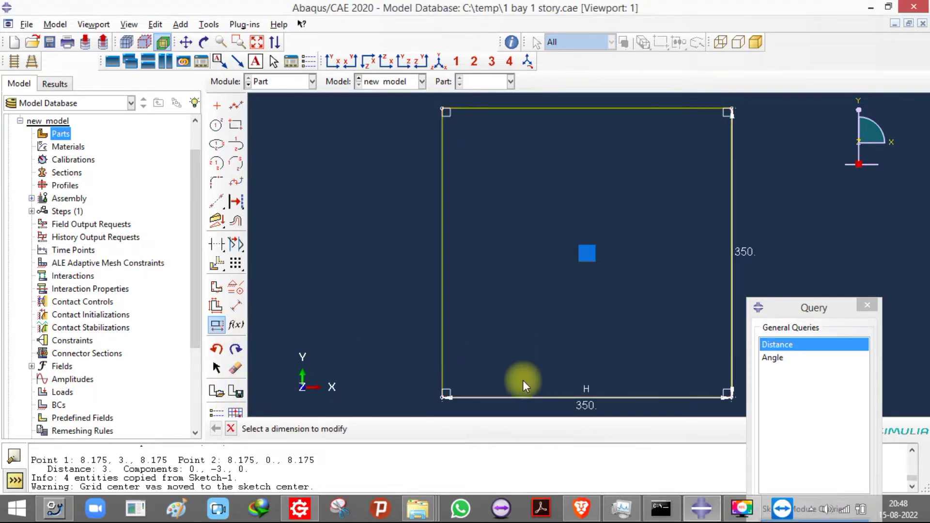
pyautogui.click(569, 404)
pyautogui.click(777, 136)
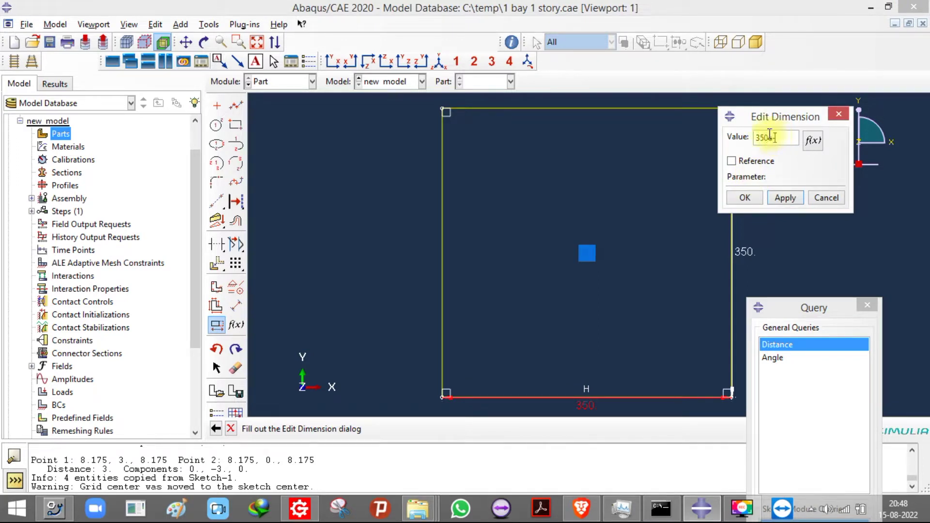
pyautogui.click(741, 197)
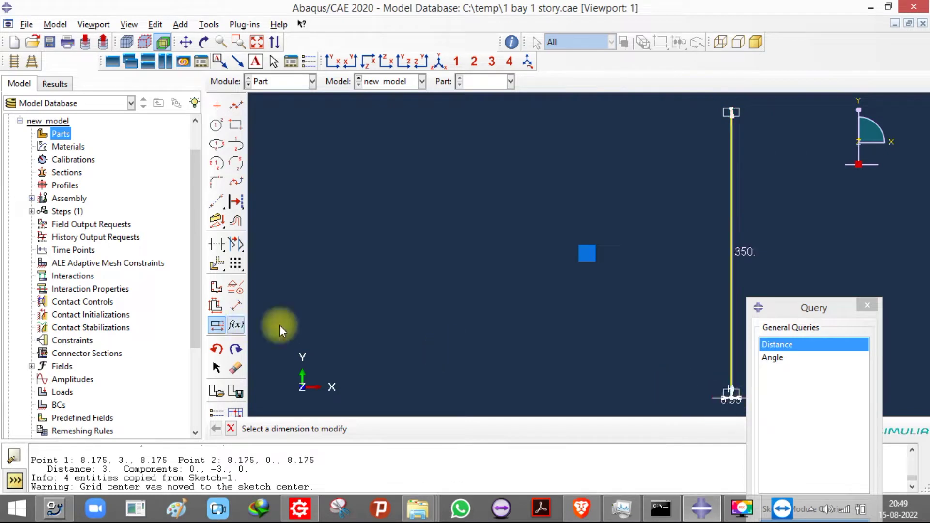
# Step: Set the section's vertical dimension to 0.35
pyautogui.moveTo(777, 312); pyautogui.dragTo(878, 430)
pyautogui.click(736, 414)
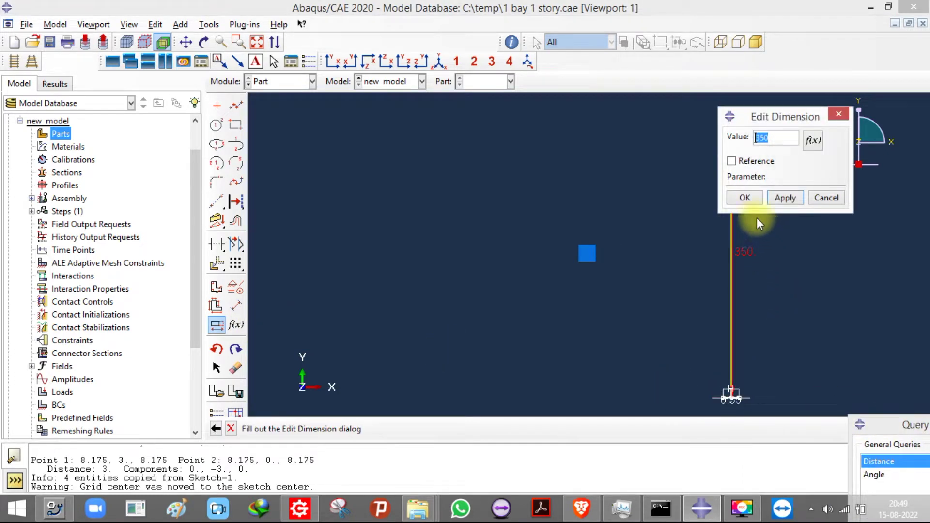
pyautogui.click(785, 138)
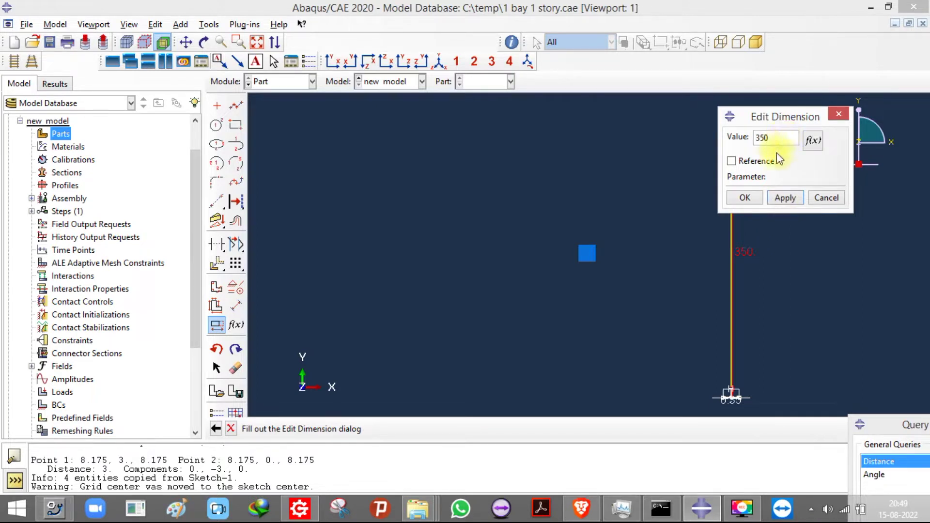
pyautogui.write('e-3')
pyautogui.click(785, 198)
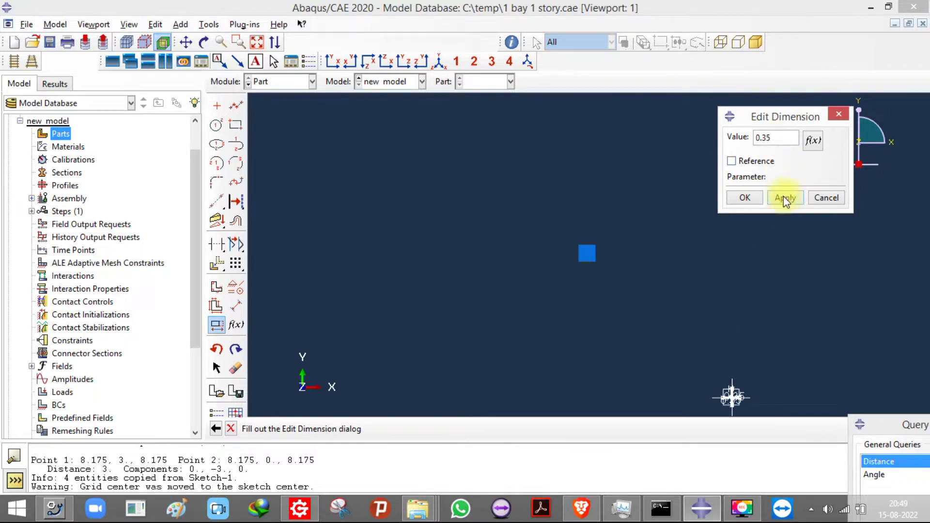
pyautogui.scroll(3, 724, 382)
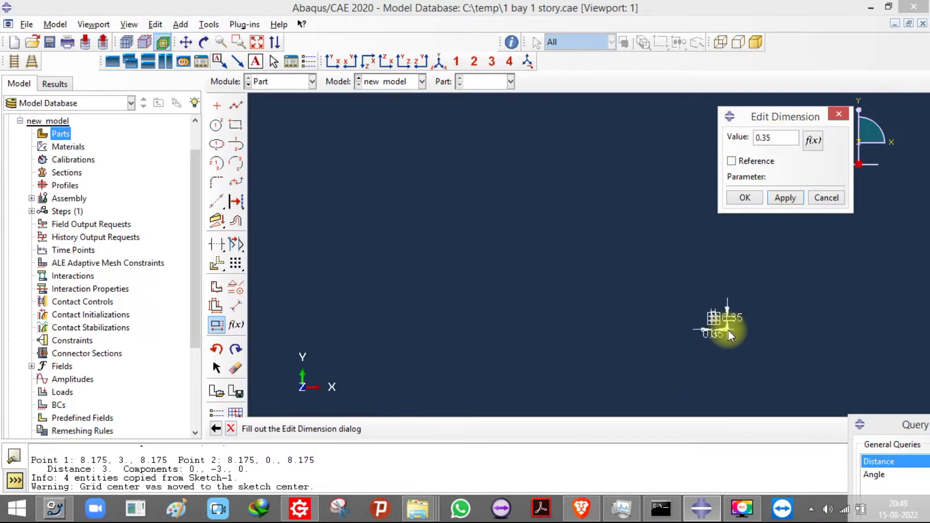
pyautogui.scroll(5, 678, 295)
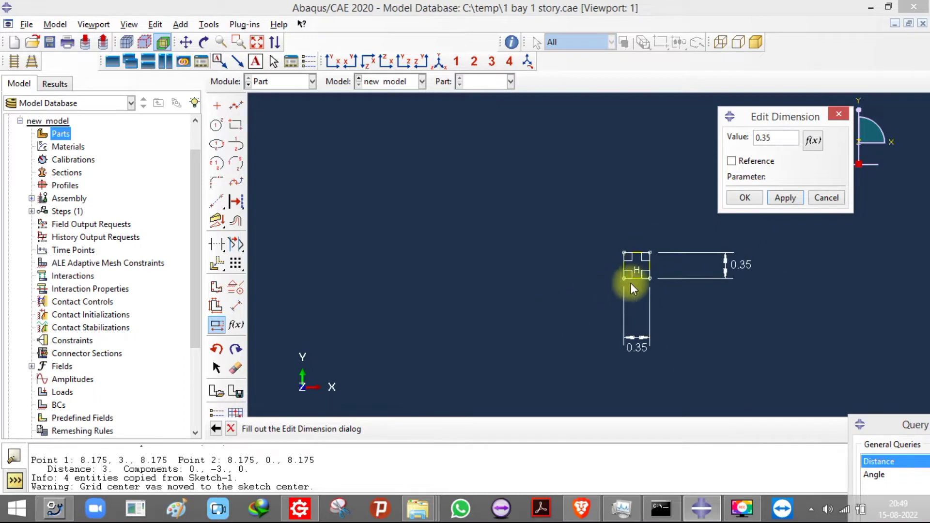
# Step: Delete the whole dimensioned square from the sketch
pyautogui.click(217, 264)
pyautogui.click(216, 265)
pyautogui.click(236, 368)
pyautogui.moveTo(457, 193); pyautogui.dragTo(853, 412)
pyautogui.click(450, 429)
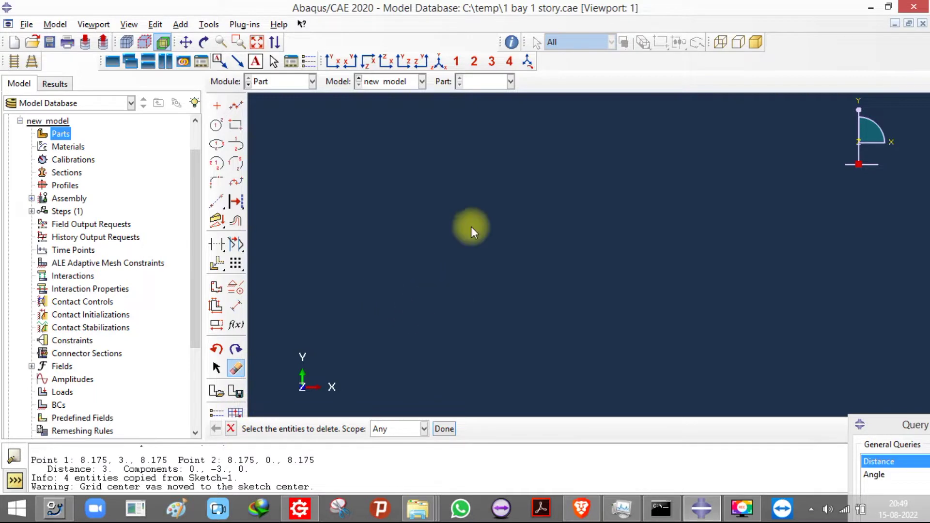
# Step: Abandon the emptied section sketch and restart the column part's sketch with the same part settings
pyautogui.click(437, 62)
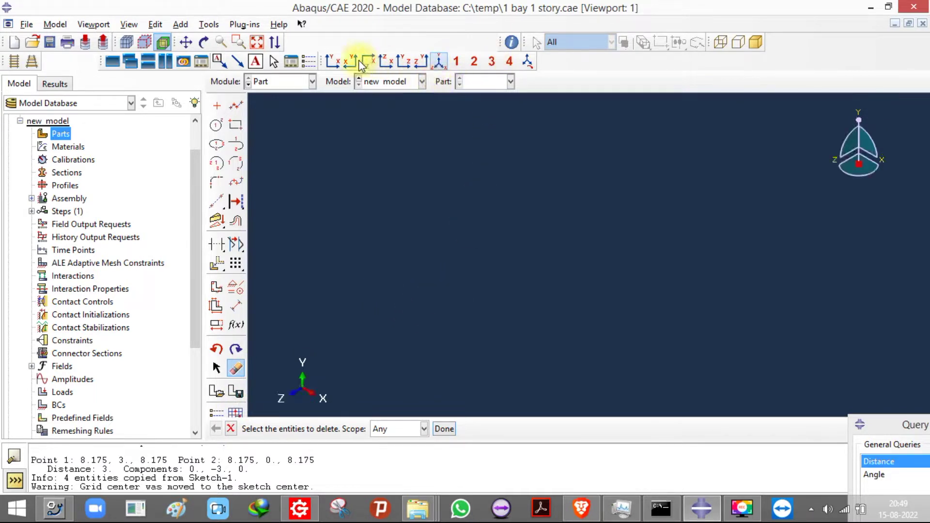
pyautogui.click(335, 63)
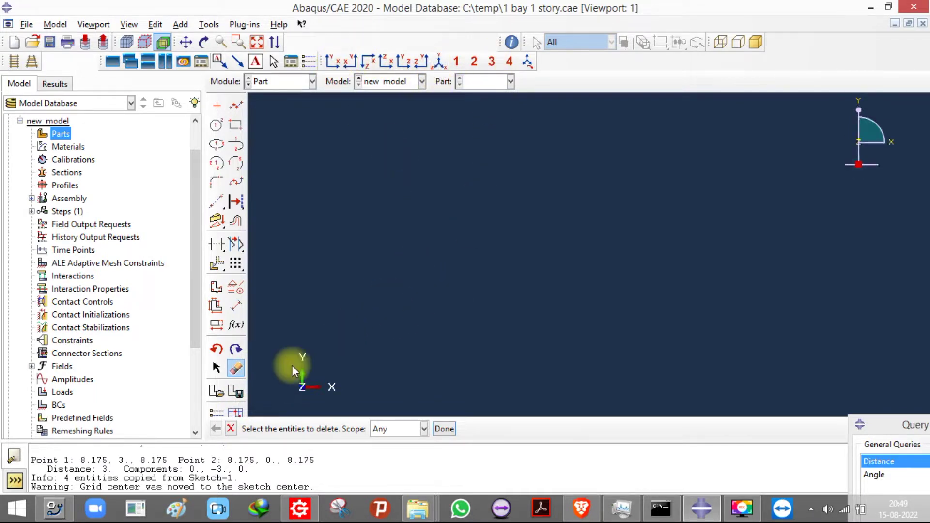
pyautogui.moveTo(245, 442); pyautogui.dragTo(242, 469)
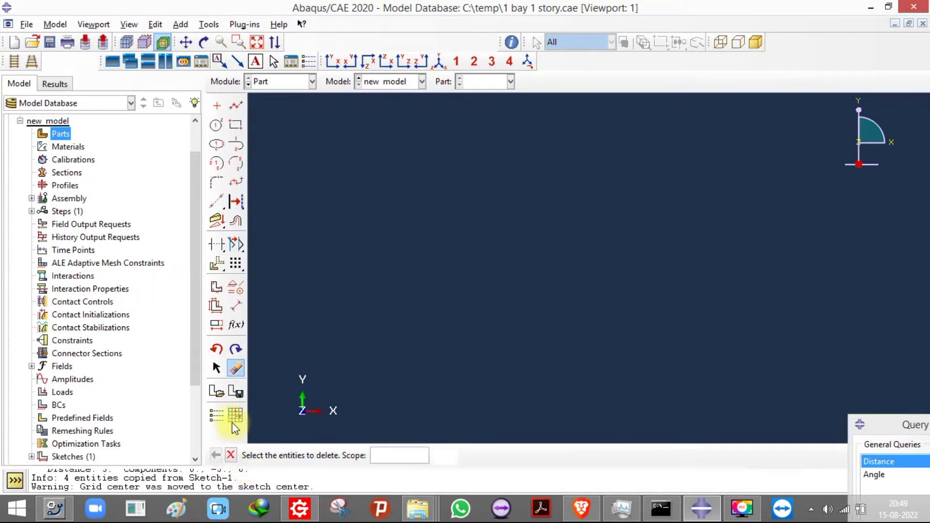
pyautogui.click(231, 455)
pyautogui.click(232, 456)
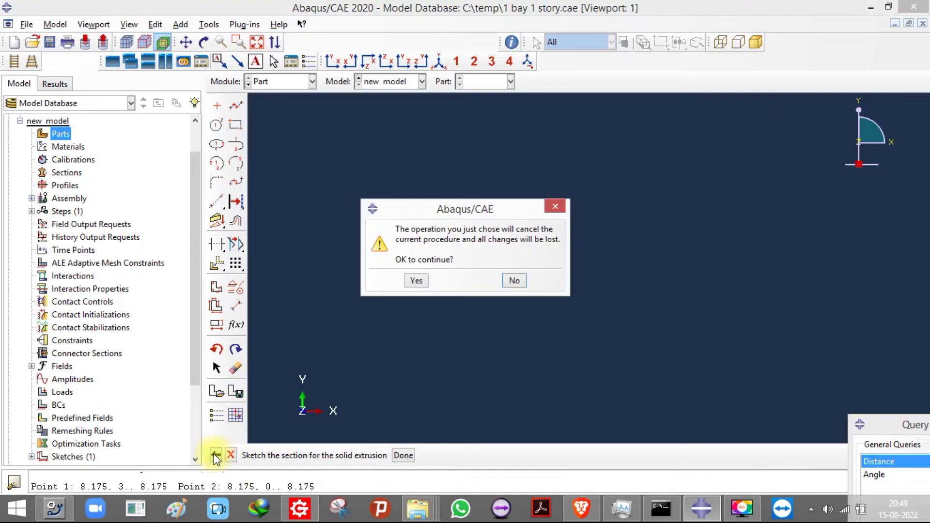
pyautogui.click(412, 282)
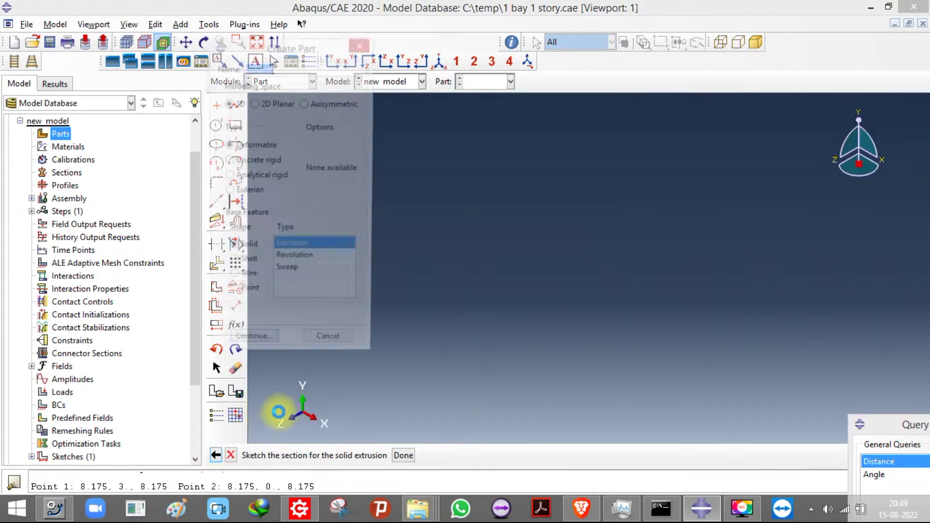
pyautogui.click(249, 352)
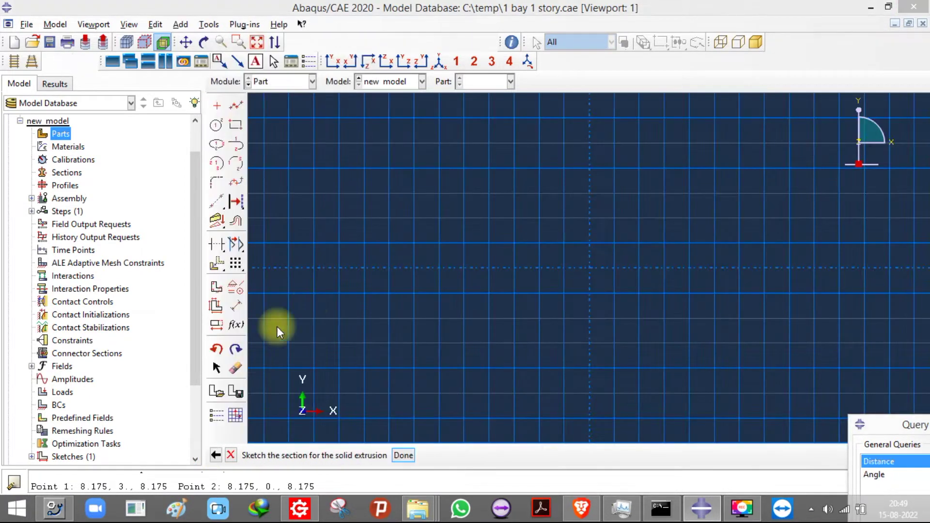
# Step: Sketch a rectangle about 2.75 by 1.88 across the origin for the column section
pyautogui.click(216, 125)
pyautogui.click(236, 125)
pyautogui.click(483, 212)
pyautogui.click(619, 306)
# Step: Dimension the column rectangle's width and height to 0.35 each
pyautogui.click(236, 306)
pyautogui.click(509, 306)
pyautogui.click(514, 340)
pyautogui.write('0.35')
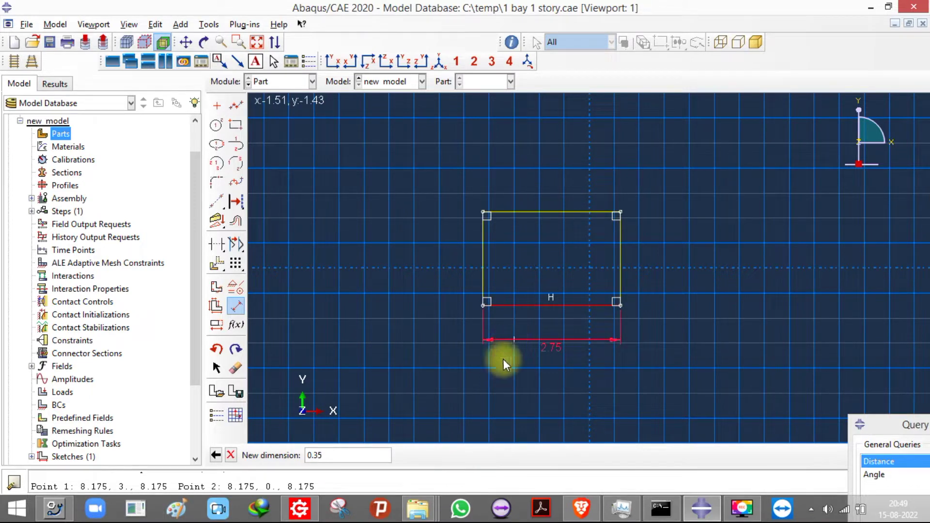
pyautogui.press('Return')
pyautogui.click(620, 269)
pyautogui.click(664, 263)
pyautogui.write('0.3')
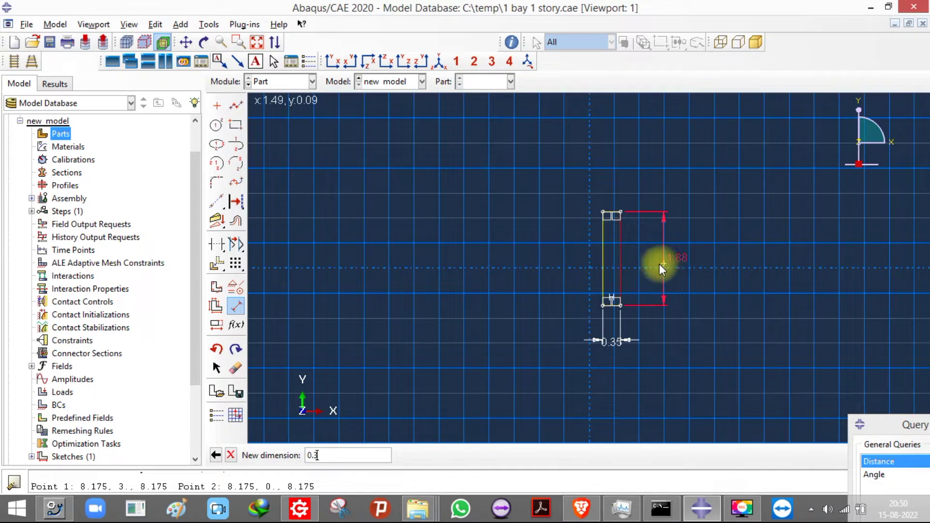
pyautogui.write('5')
pyautogui.press('Return')
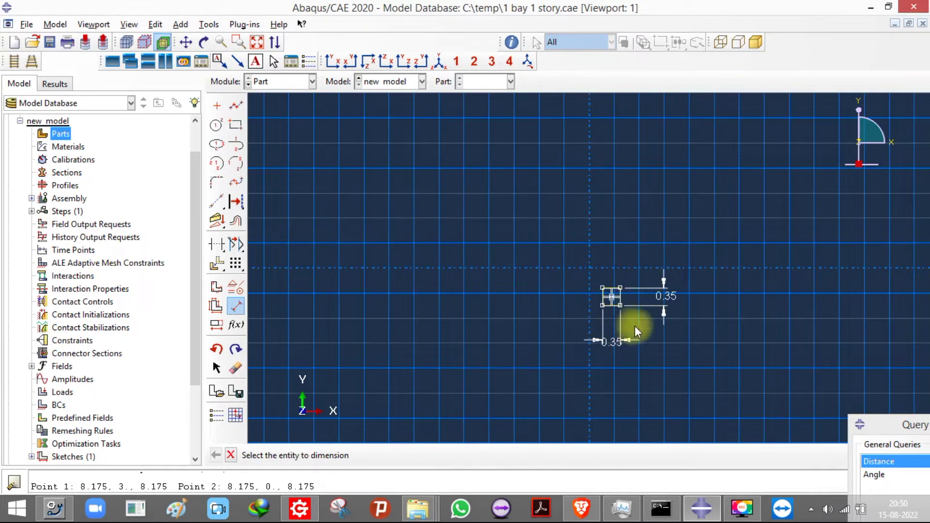
pyautogui.click(231, 455)
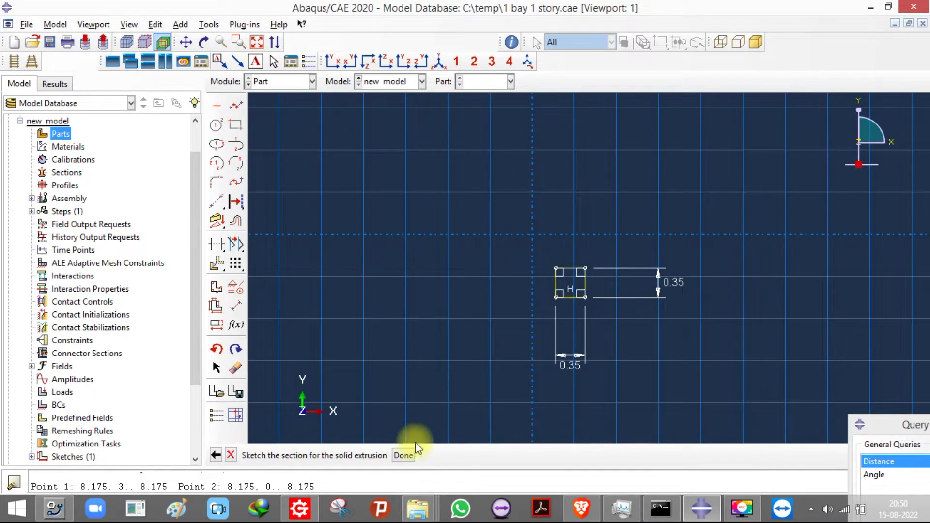
# Step: Finish the square section sketch and extrude it into the column's solid body
pyautogui.click(409, 455)
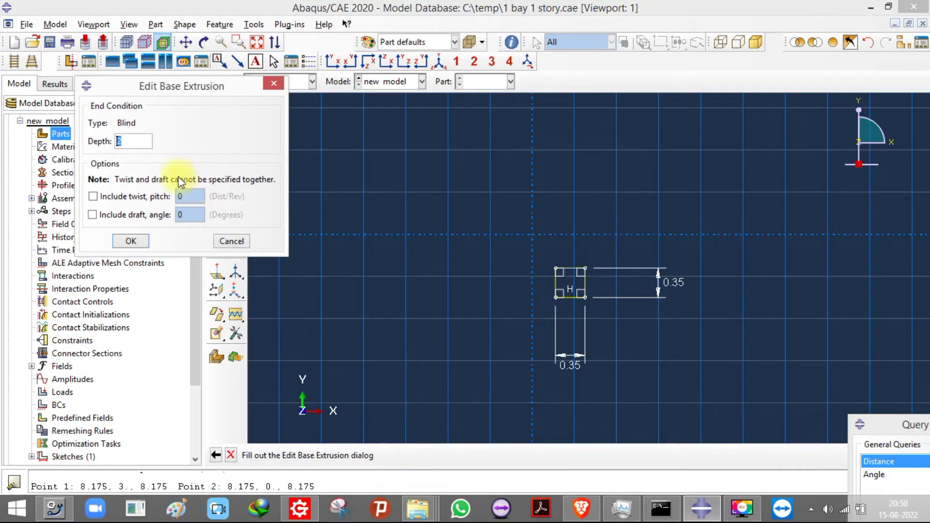
pyautogui.click(137, 240)
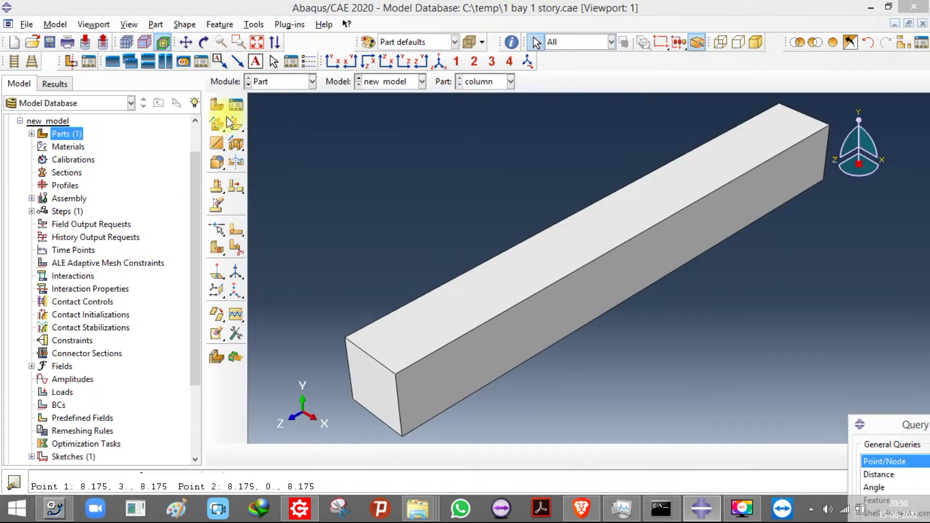
# Step: Create a 3D deformable solid extrusion part named beam with an approximate size of 20
pyautogui.click(216, 108)
pyautogui.write('beam')
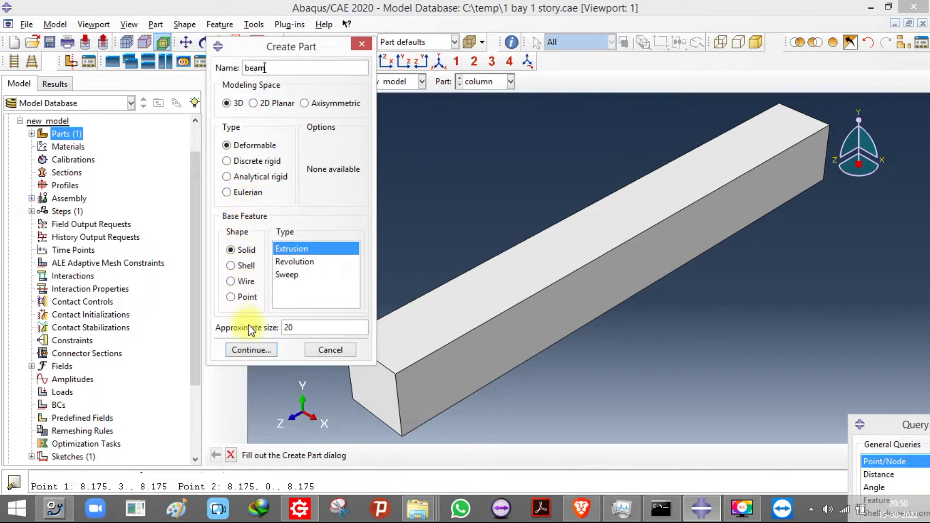
pyautogui.click(252, 350)
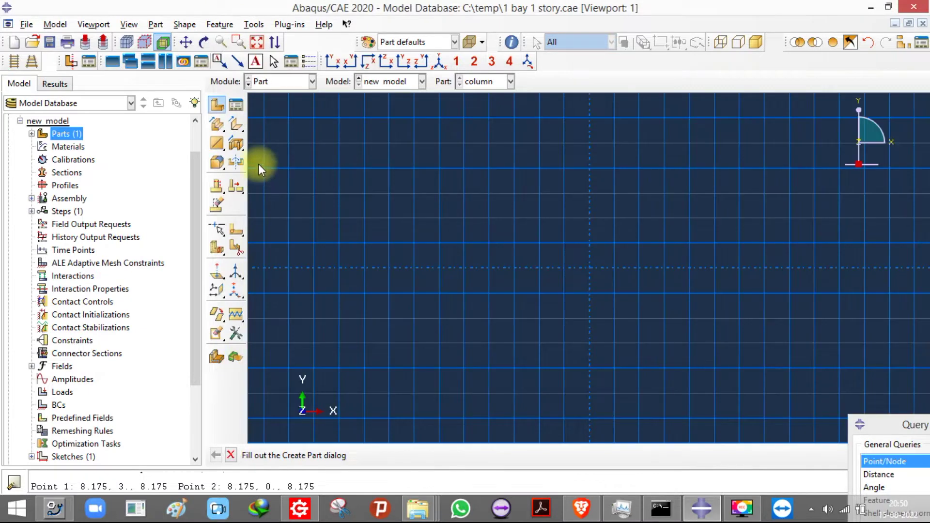
# Step: Sketch a rectangle about 3.63 wide across the origin for the beam section
pyautogui.click(236, 125)
pyautogui.click(477, 238)
pyautogui.click(658, 318)
# Step: Dimension the beam rectangle's width to 35 and its height to 350
pyautogui.click(236, 306)
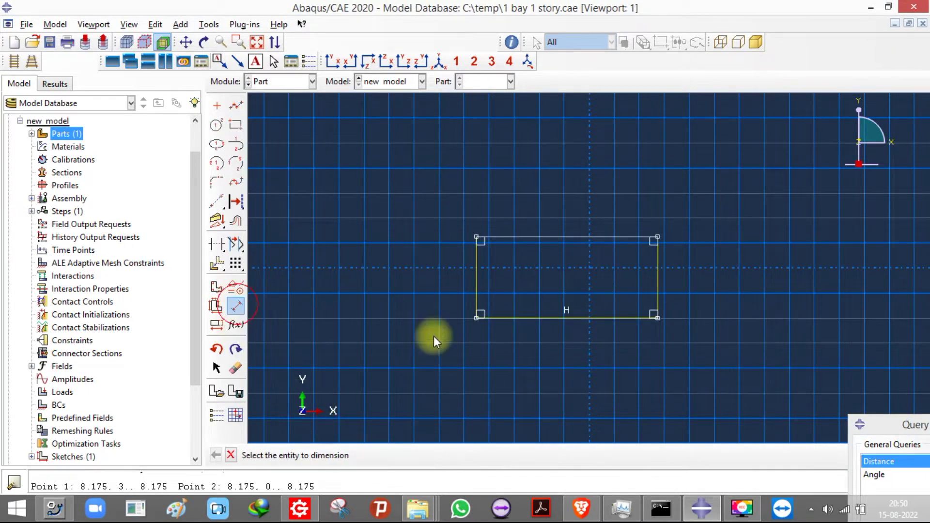
pyautogui.click(562, 358)
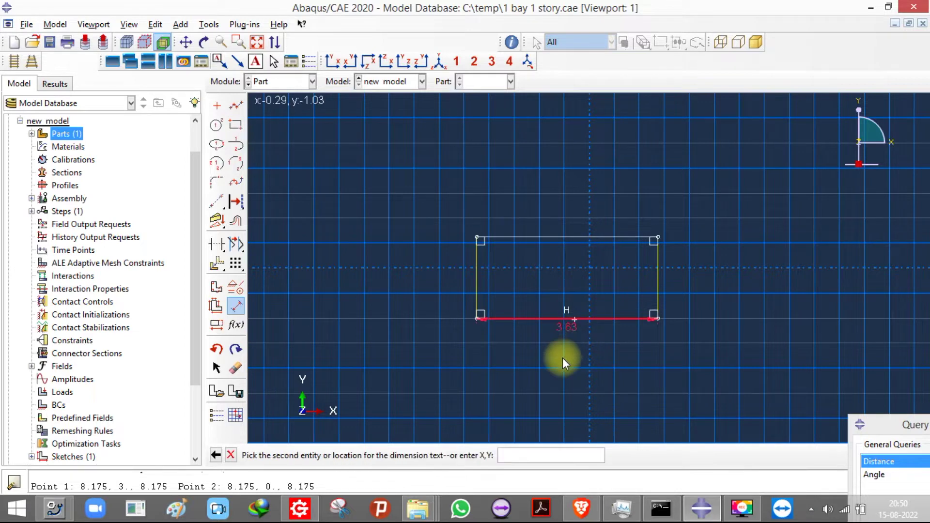
pyautogui.click(572, 388)
pyautogui.write('35')
pyautogui.press('Return')
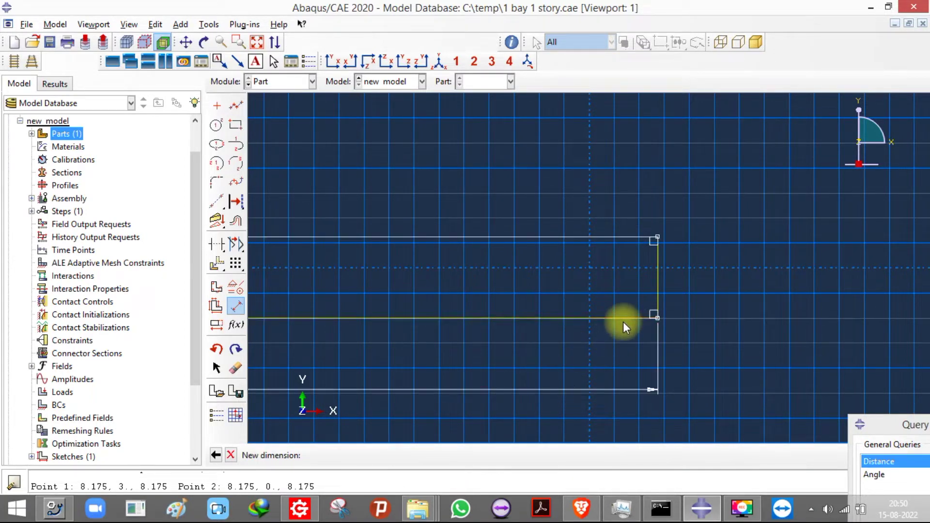
pyautogui.click(658, 288)
pyautogui.click(734, 283)
pyautogui.write('350')
pyautogui.press('Return')
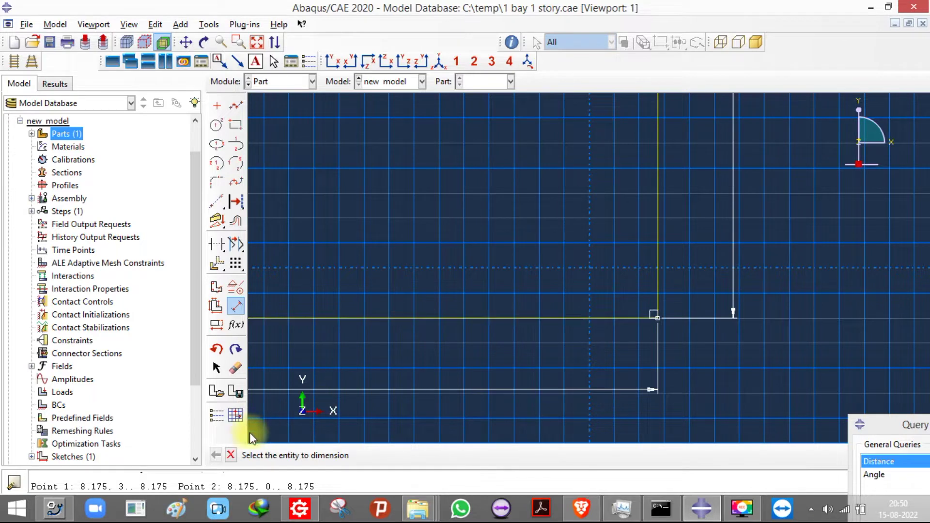
pyautogui.click(216, 455)
# Step: Finish the beam section sketch and extrude it to a depth of 4
pyautogui.click(403, 458)
pyautogui.write('4')
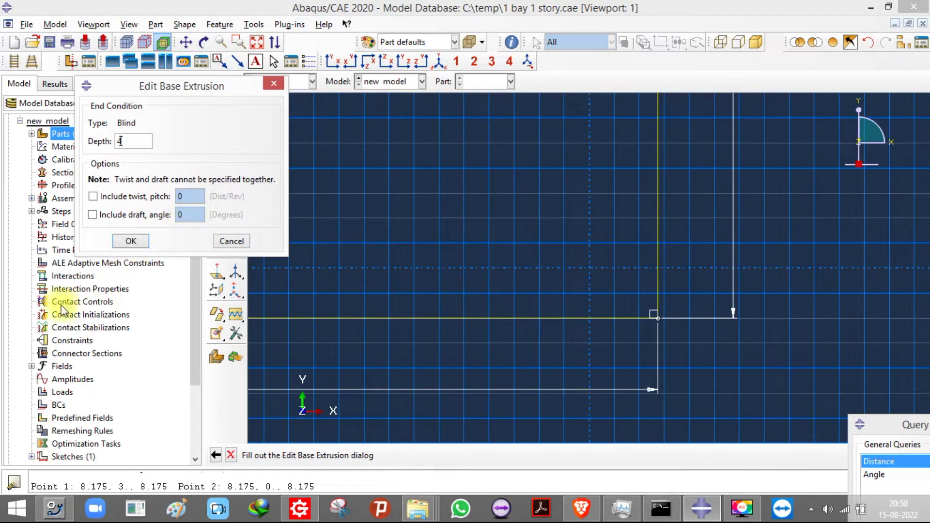
pyautogui.click(131, 241)
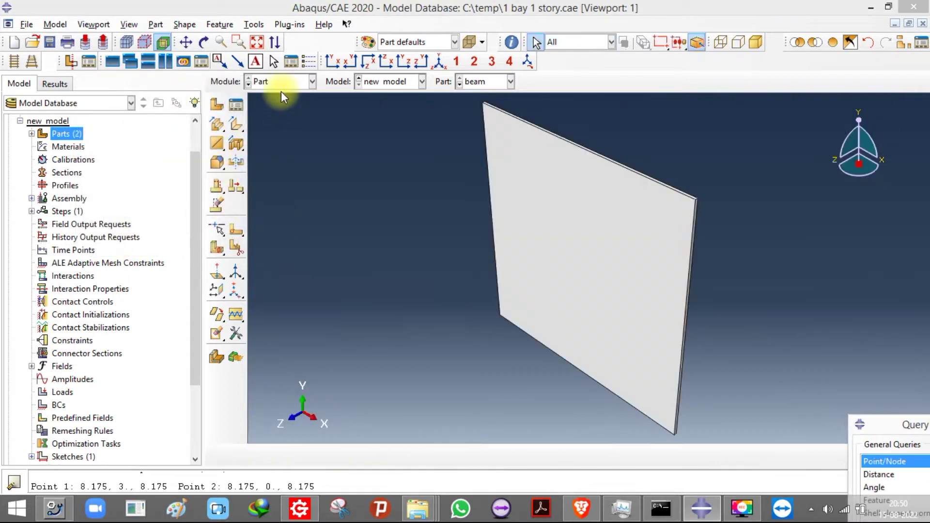
# Step: Reopen the section sketch of the beam's solid extrusion and set its vertical dimension to 0.35
pyautogui.click(31, 133)
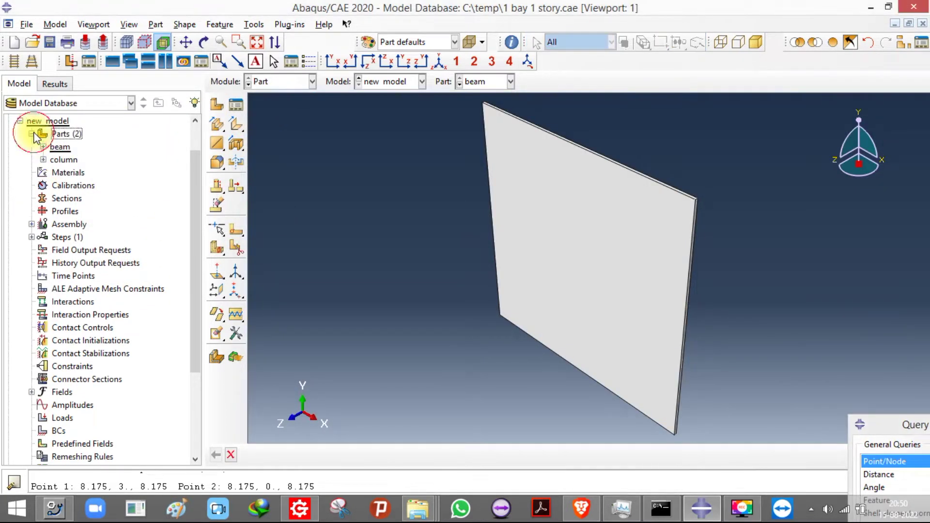
pyautogui.click(46, 151)
pyautogui.click(44, 147)
pyautogui.click(55, 159)
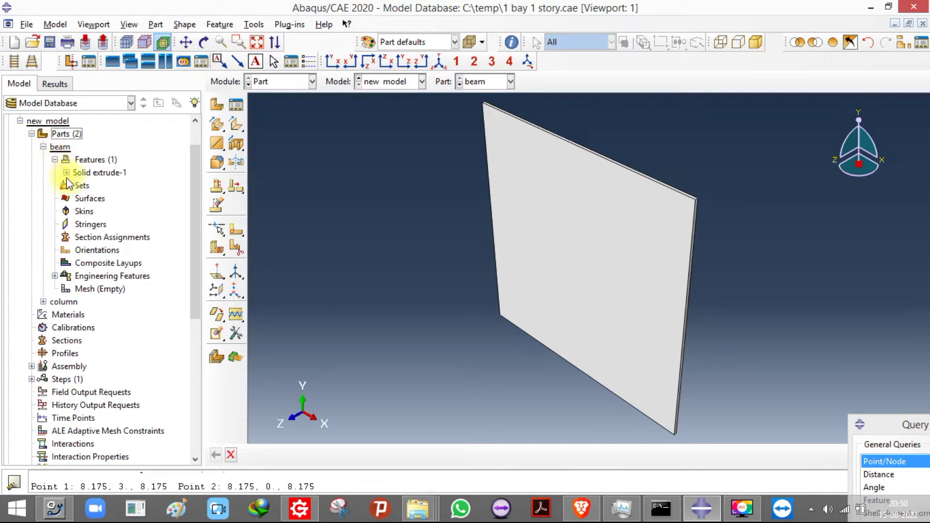
pyautogui.click(66, 173)
pyautogui.doubleClick(100, 185)
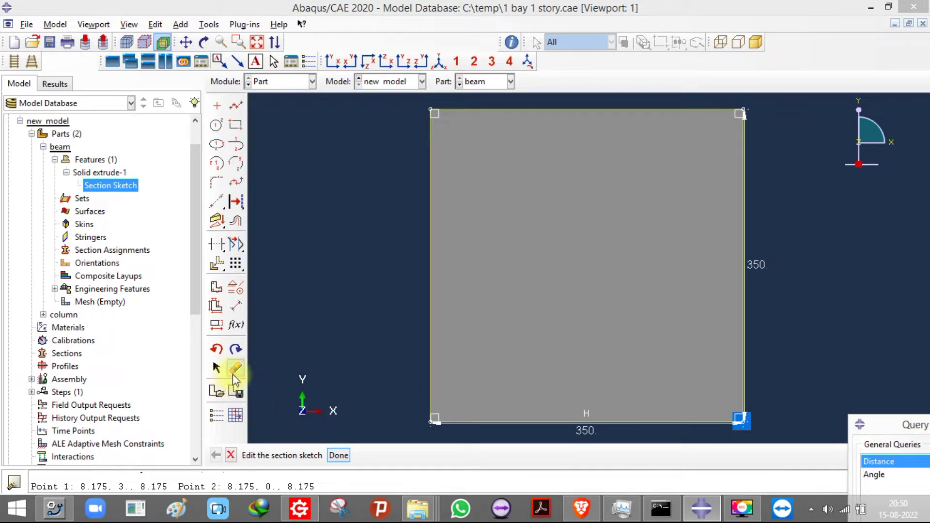
pyautogui.click(216, 325)
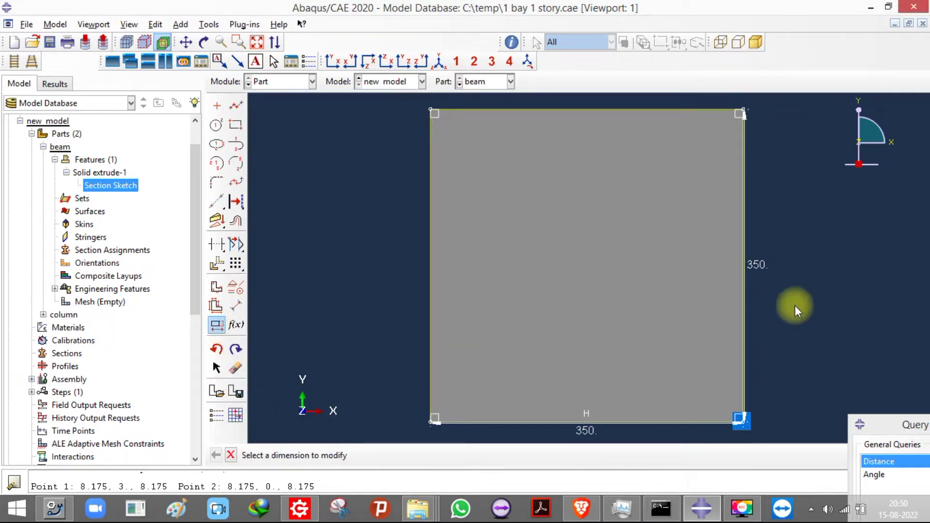
pyautogui.click(748, 262)
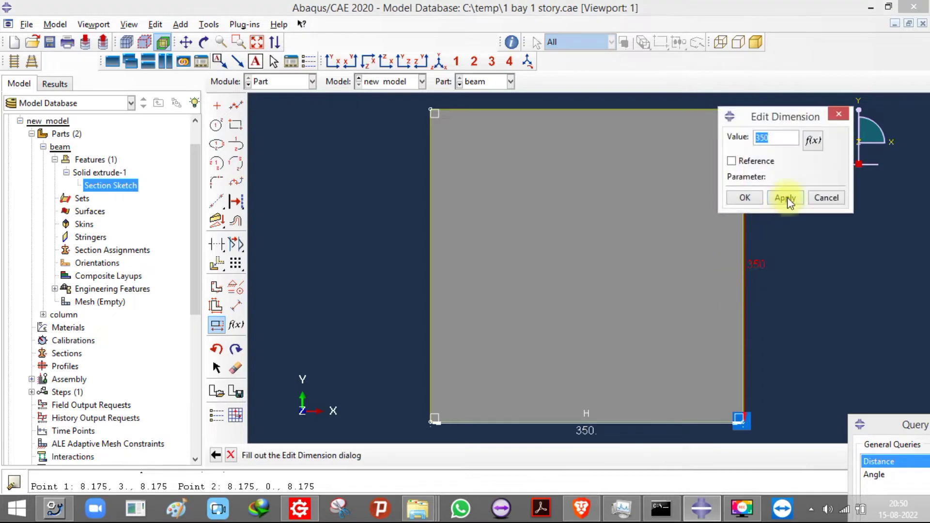
pyautogui.write('0.3')
pyautogui.click(784, 199)
pyautogui.click(745, 198)
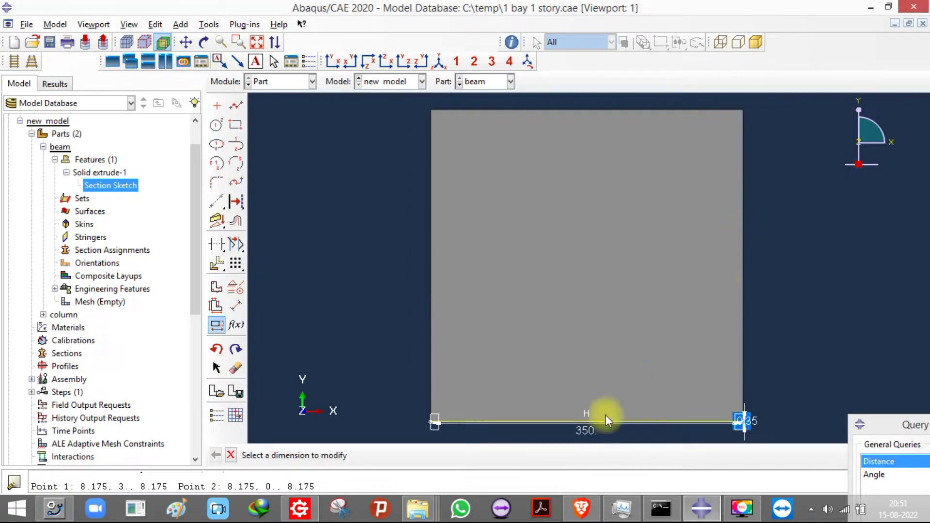
# Step: Set the horizontal dimension of the beam's section sketch to 0.35
pyautogui.click(579, 429)
pyautogui.write('0')
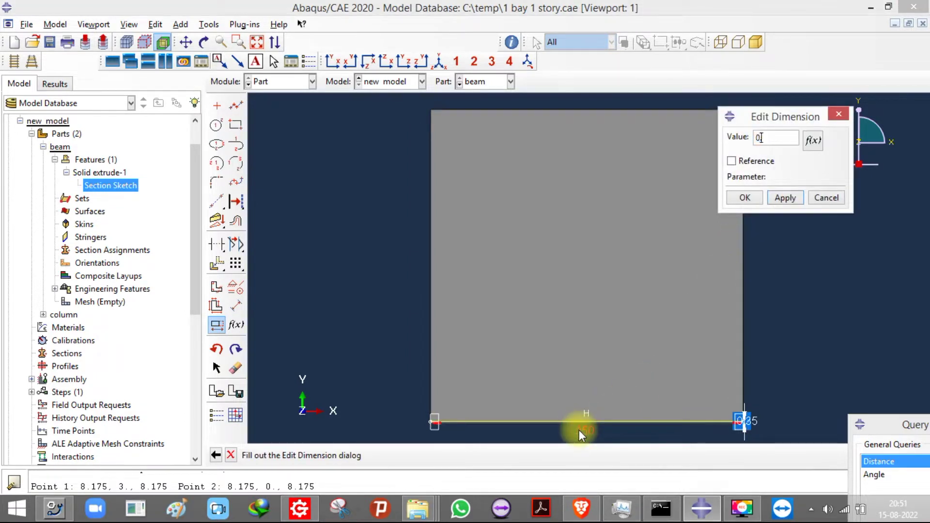
pyautogui.write('.35')
pyautogui.press('Return')
pyautogui.click(743, 198)
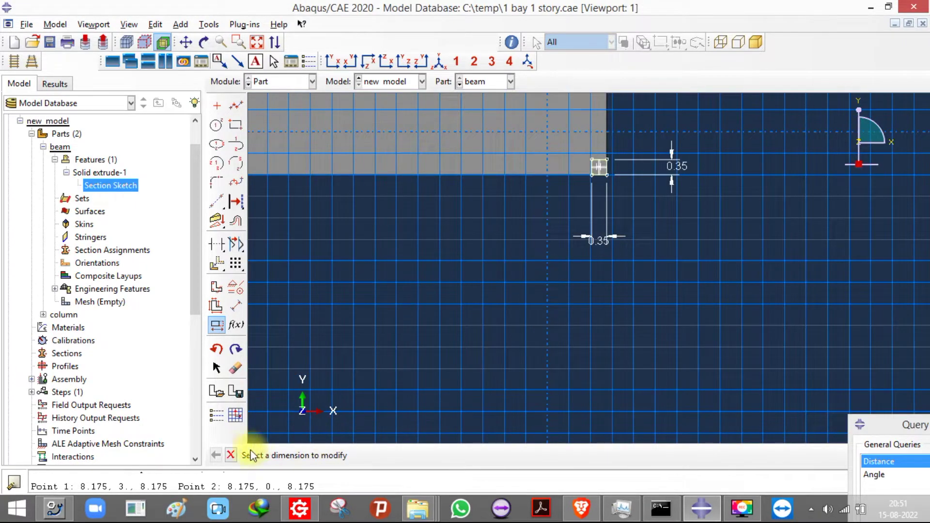
# Step: Finish editing the beam's section sketch, regenerate the feature and show the beam in isometric view
pyautogui.click(231, 455)
pyautogui.click(335, 455)
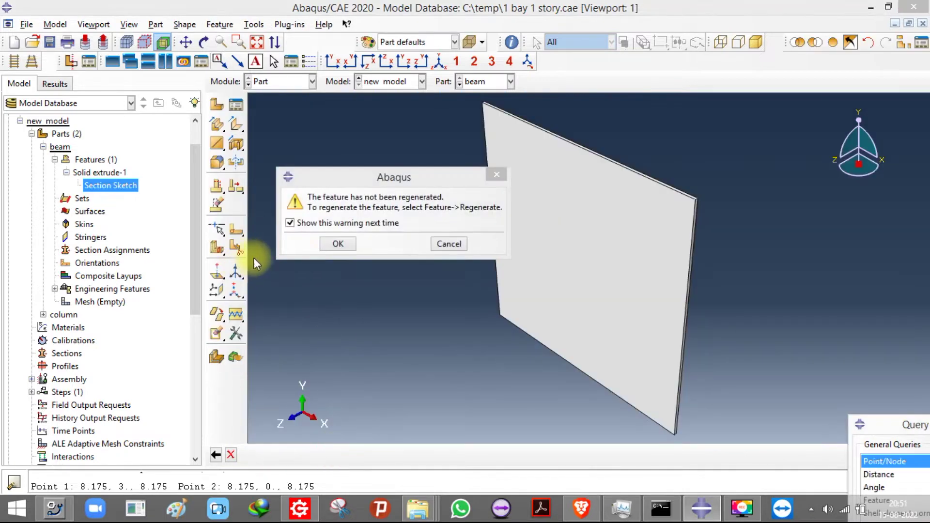
pyautogui.click(338, 244)
pyautogui.click(220, 24)
pyautogui.click(235, 54)
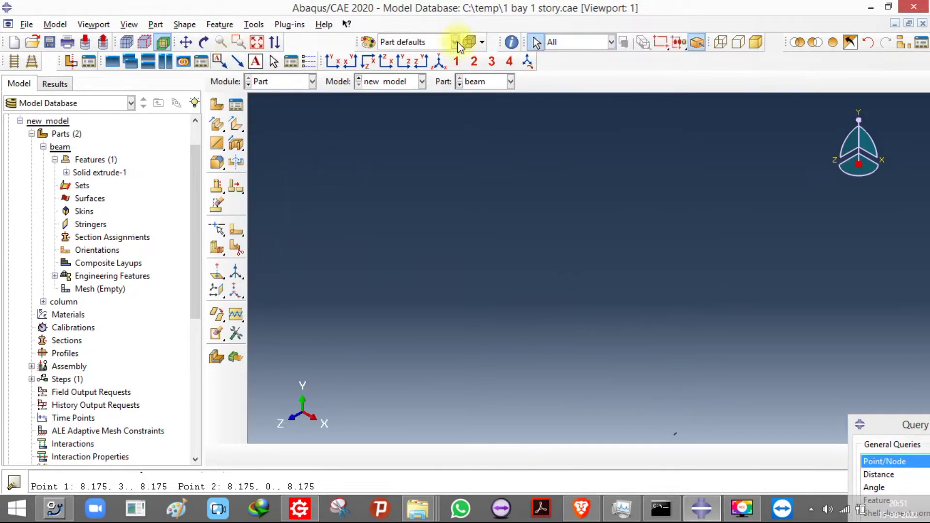
pyautogui.click(438, 62)
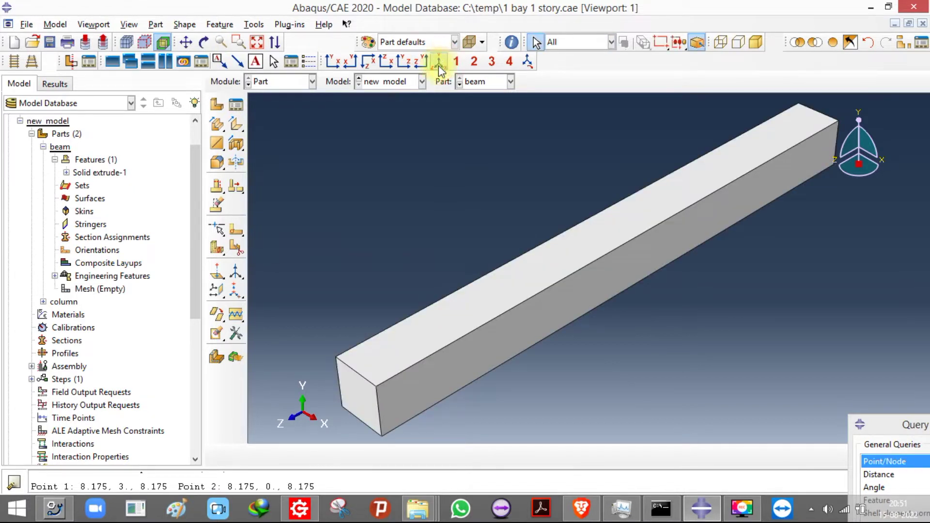
# Step: Create a 3D deformable solid extrusion part named slab with an approximate size of 20
pyautogui.click(276, 81)
pyautogui.click(271, 89)
pyautogui.click(217, 106)
pyautogui.write('slab')
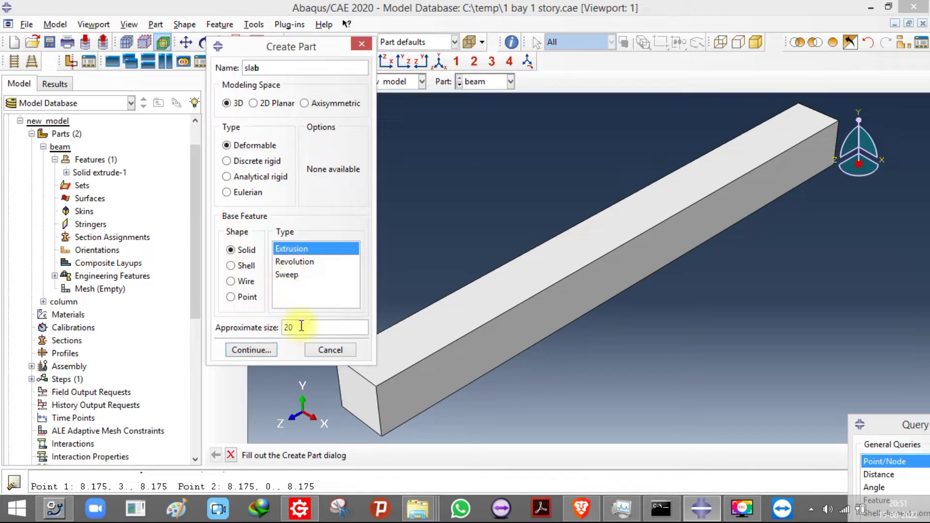
pyautogui.click(252, 349)
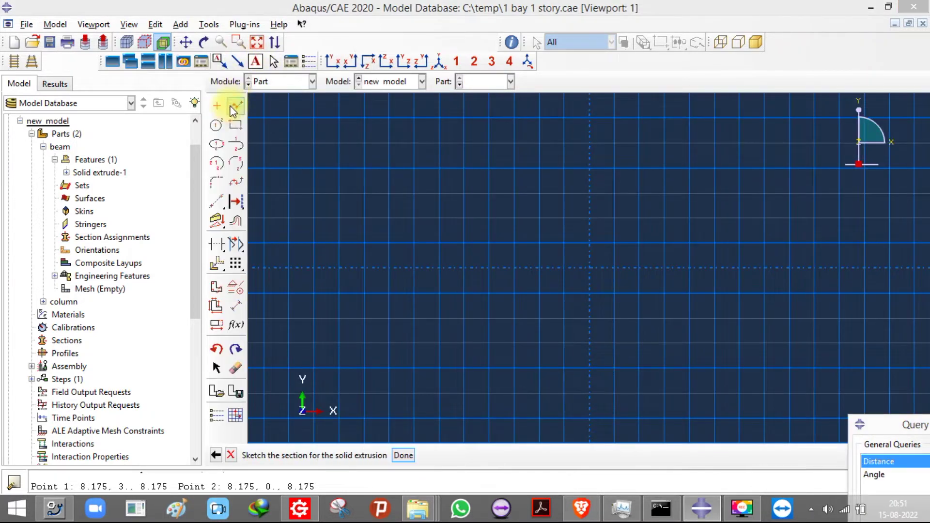
# Step: Sketch a rectangle about 4.13 wide and 3 high around the origin for the slab section
pyautogui.click(234, 125)
pyautogui.click(502, 199)
pyautogui.click(708, 349)
# Step: Dimension the slab rectangle's width to 4 and its height to 4
pyautogui.click(236, 306)
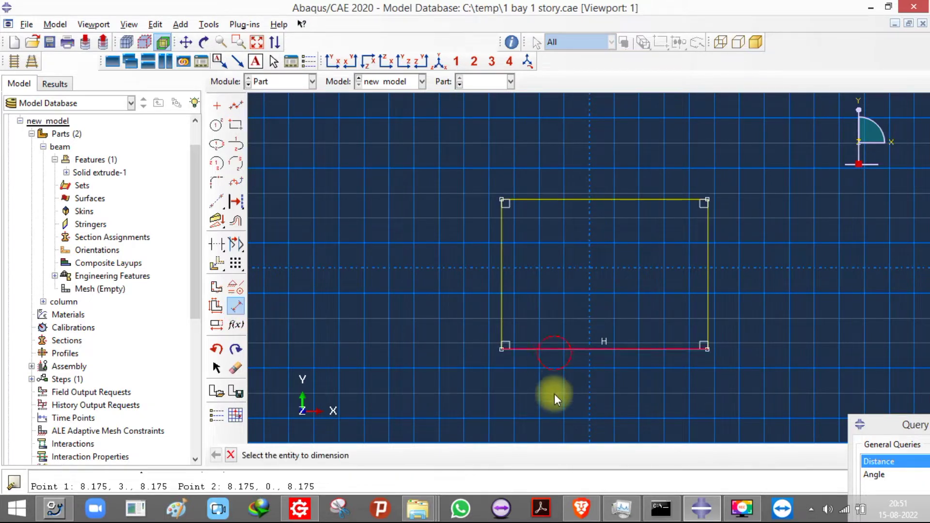
pyautogui.click(554, 385)
pyautogui.click(550, 377)
pyautogui.write('4')
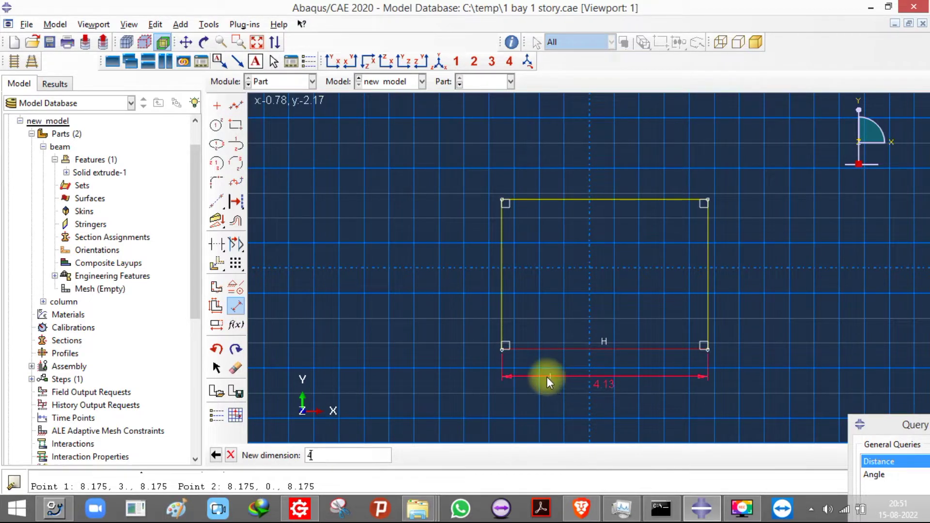
pyautogui.press('Return')
pyautogui.click(708, 290)
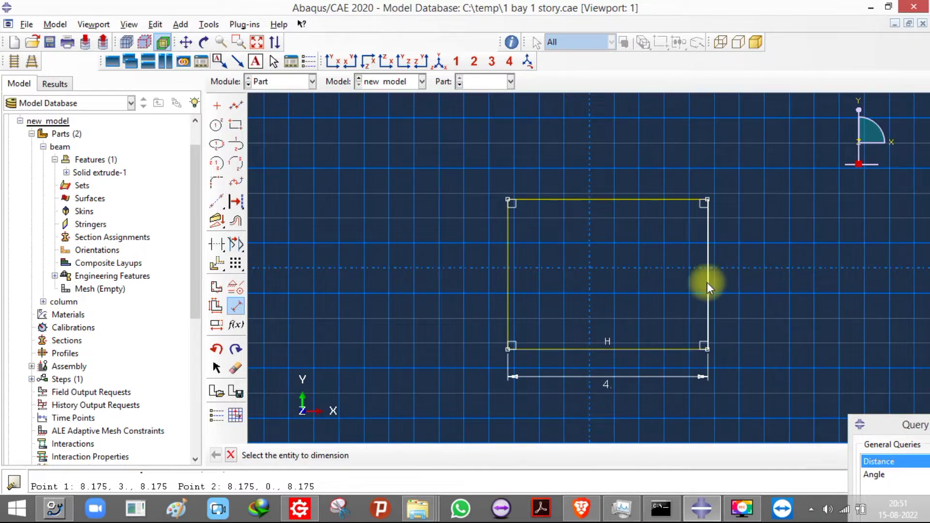
pyautogui.click(707, 280)
pyautogui.click(746, 274)
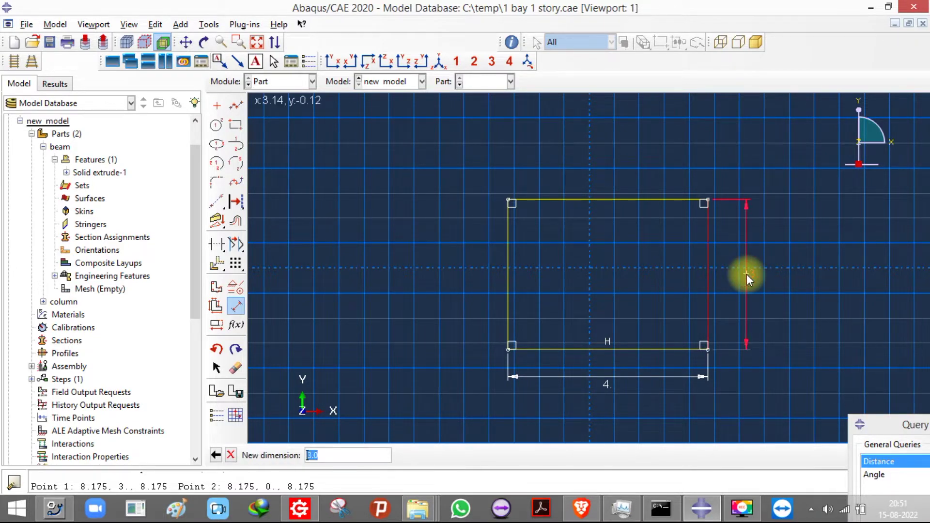
pyautogui.press('BackSpace')
pyautogui.write('4')
pyautogui.press('Return')
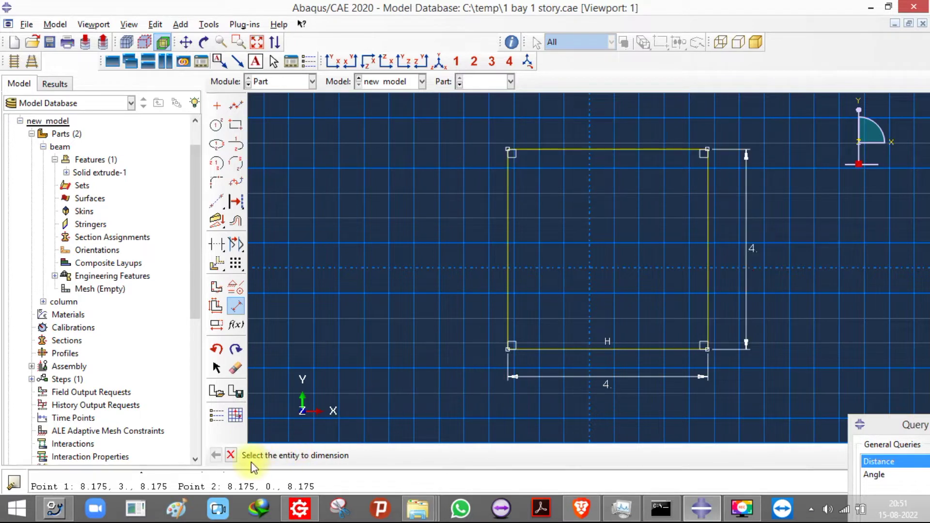
# Step: Finish the slab section sketch and extrude it to a depth of 150
pyautogui.click(231, 456)
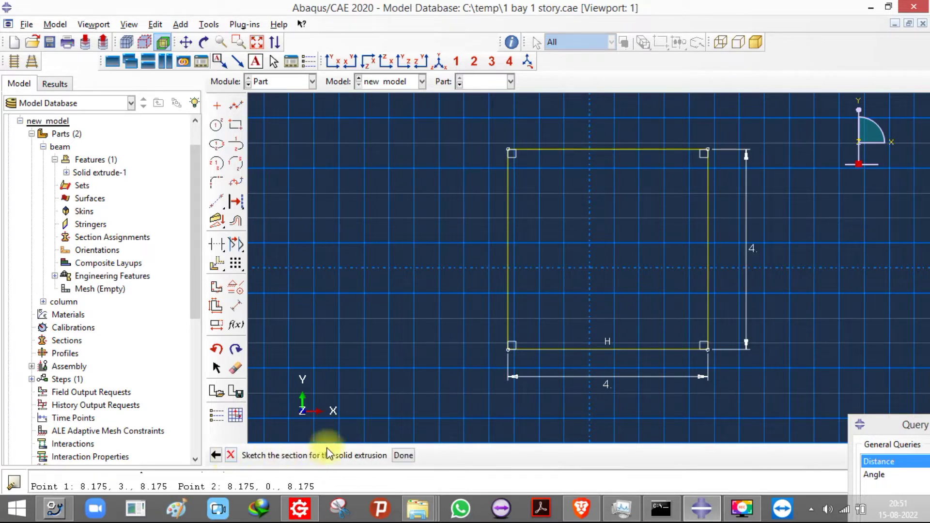
pyautogui.click(406, 455)
pyautogui.write('150')
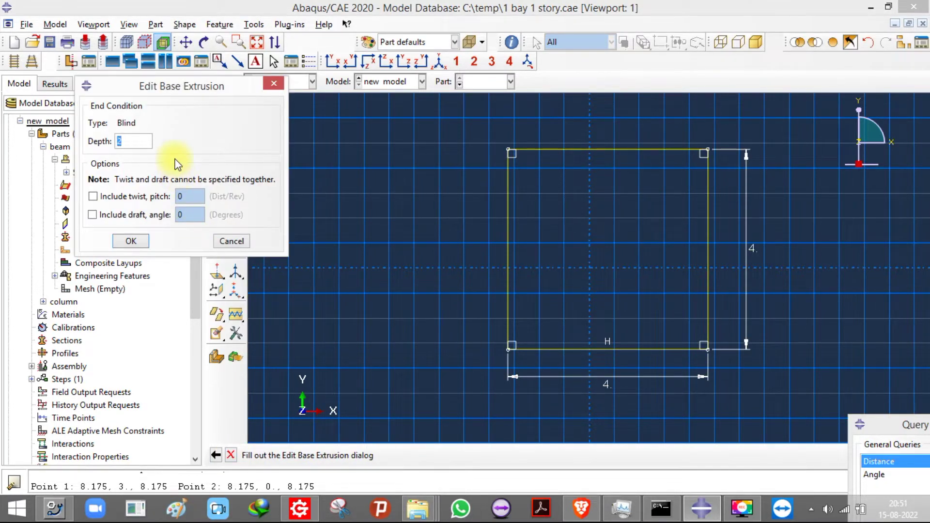
pyautogui.click(129, 240)
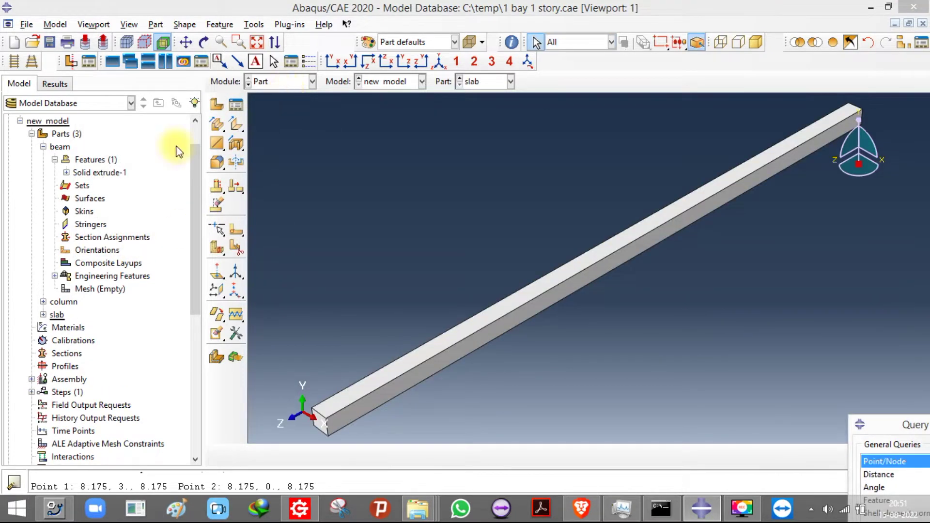
pyautogui.click(77, 173)
pyautogui.rightClick(77, 173)
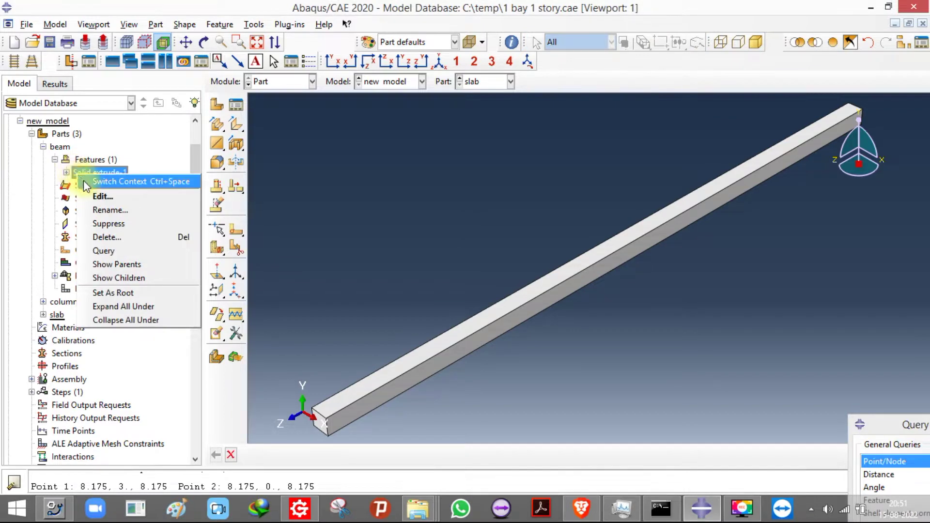
pyautogui.click(77, 174)
pyautogui.click(43, 146)
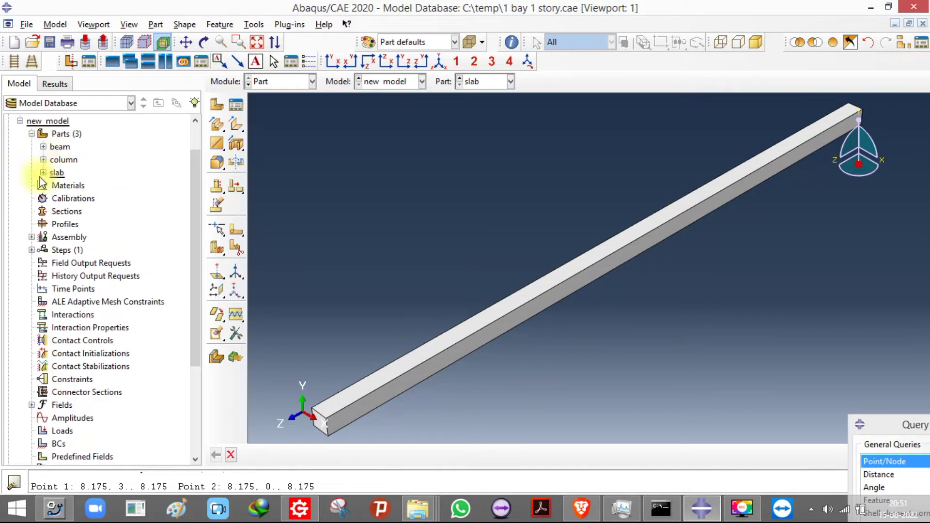
# Step: Edit the slab's solid extrusion, set its depth to 0.156 and show the slab in isometric view
pyautogui.click(43, 172)
pyautogui.click(55, 185)
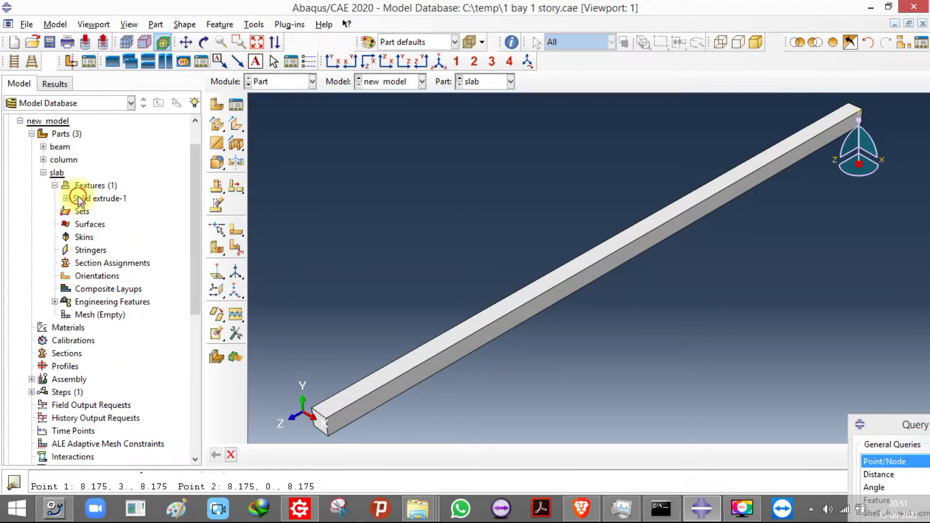
pyautogui.rightClick(91, 202)
pyautogui.click(106, 219)
pyautogui.doubleClick(189, 173)
pyautogui.write('0.15')
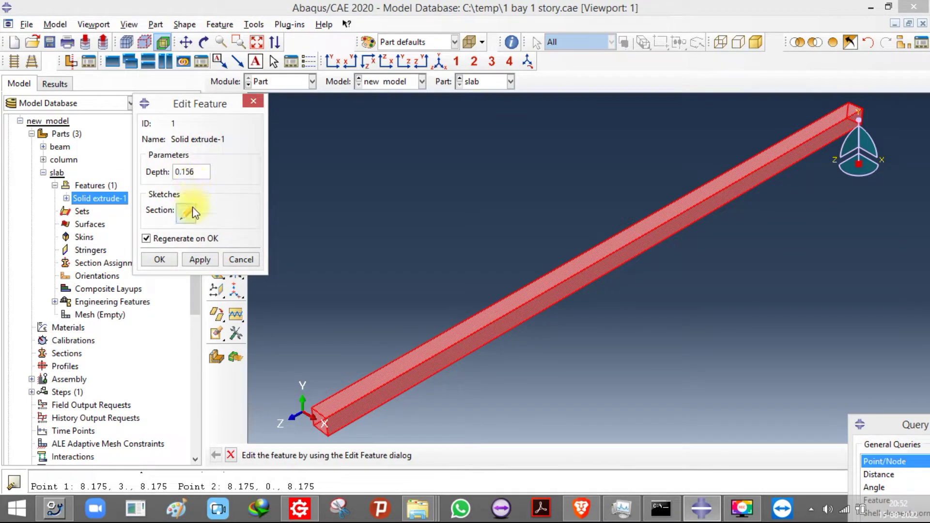
pyautogui.click(159, 260)
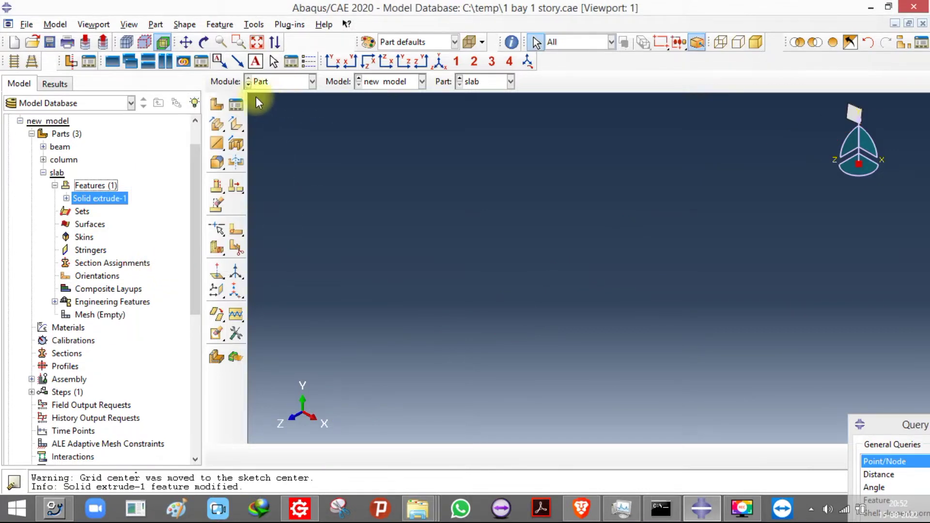
pyautogui.click(439, 61)
# Step: Switch to the Assembly module and create dependent instances of the beam, column and slab parts
pyautogui.click(302, 81)
pyautogui.click(289, 120)
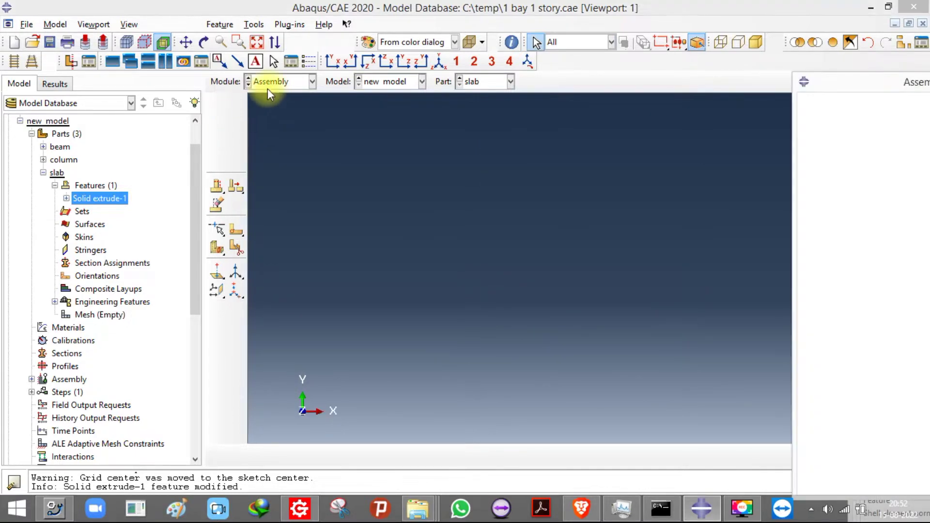
pyautogui.click(214, 103)
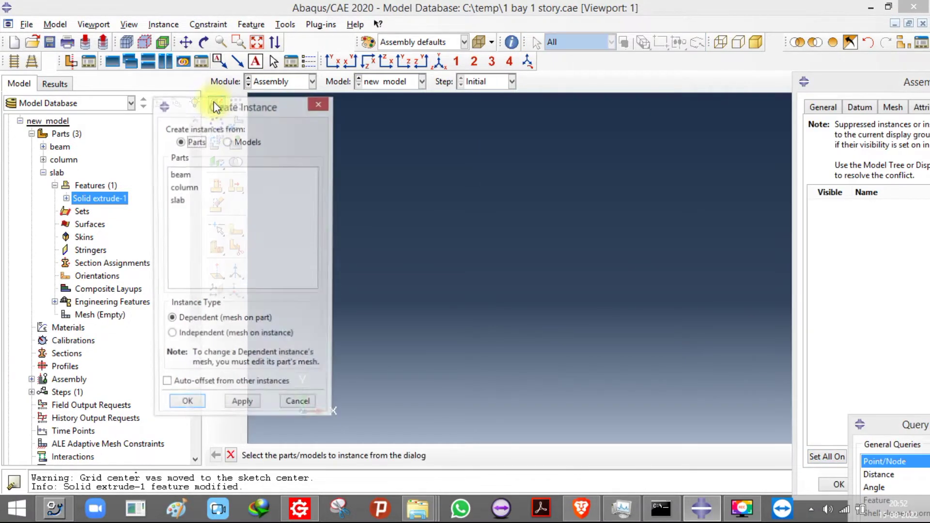
pyautogui.moveTo(188, 174); pyautogui.dragTo(184, 208)
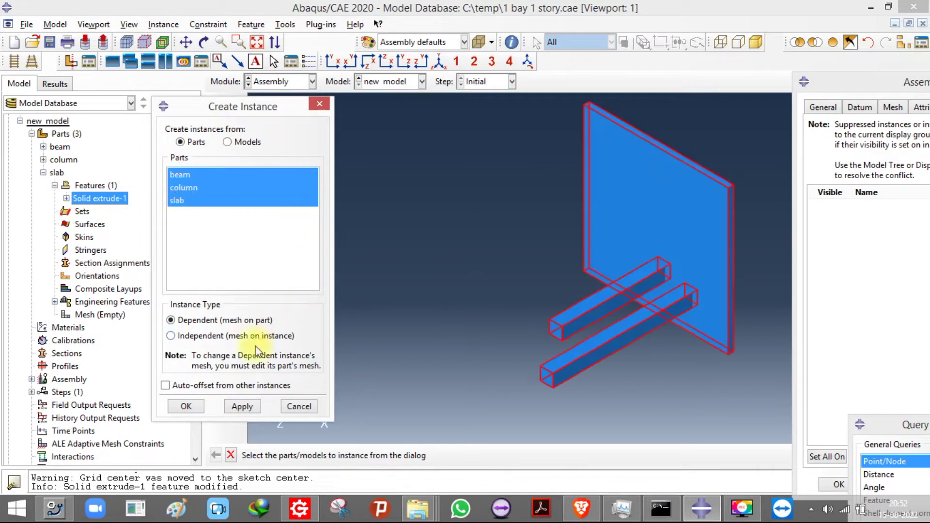
pyautogui.click(194, 406)
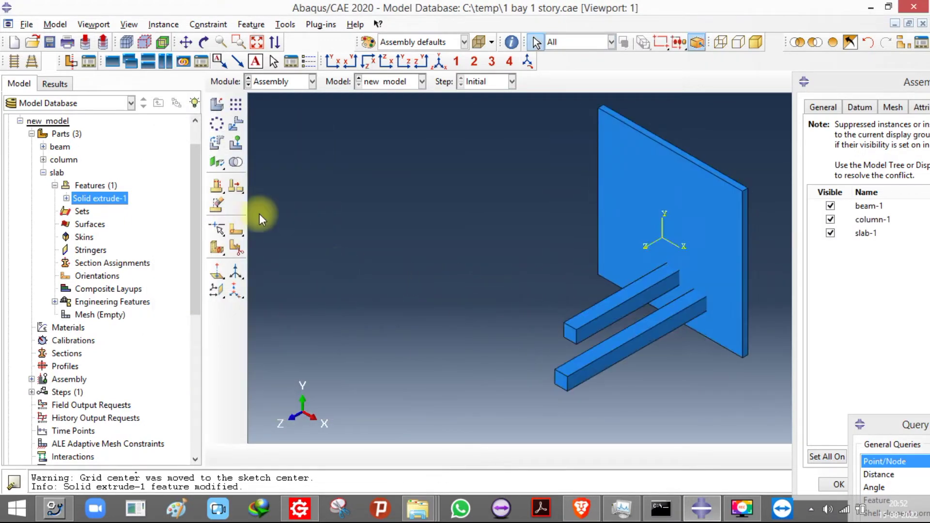
# Step: Rotate the column instance by -90 degrees about the axis running from 0,0,0 to 1,0,0 and accept its new position
pyautogui.click(217, 143)
pyautogui.moveTo(541, 287); pyautogui.dragTo(583, 344)
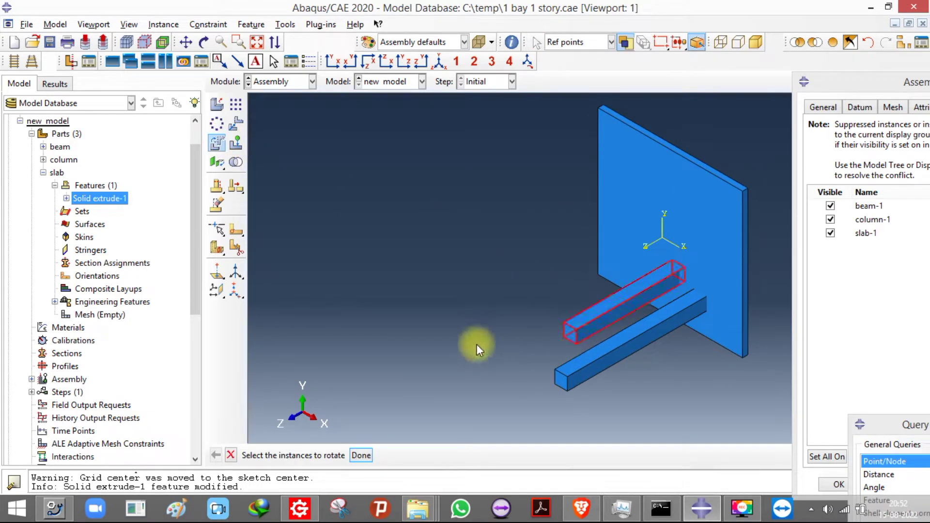
pyautogui.click(367, 452)
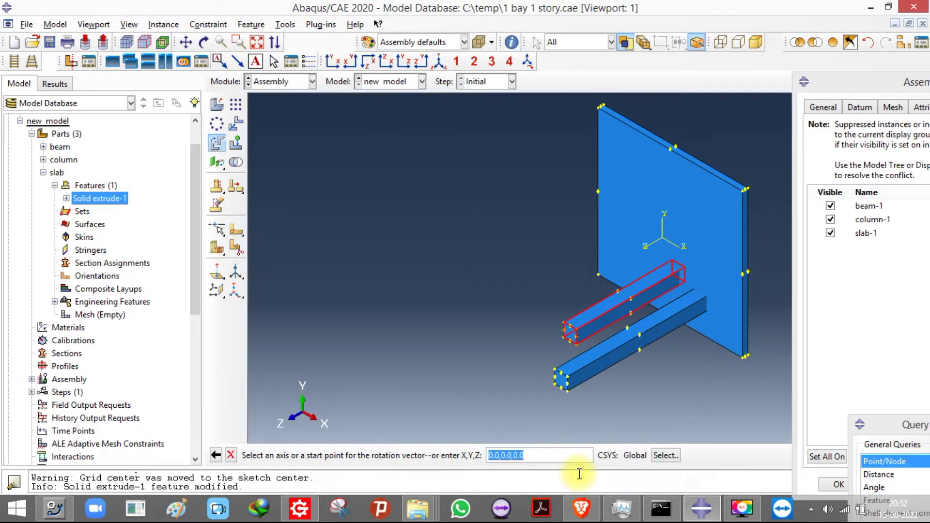
pyautogui.click(554, 453)
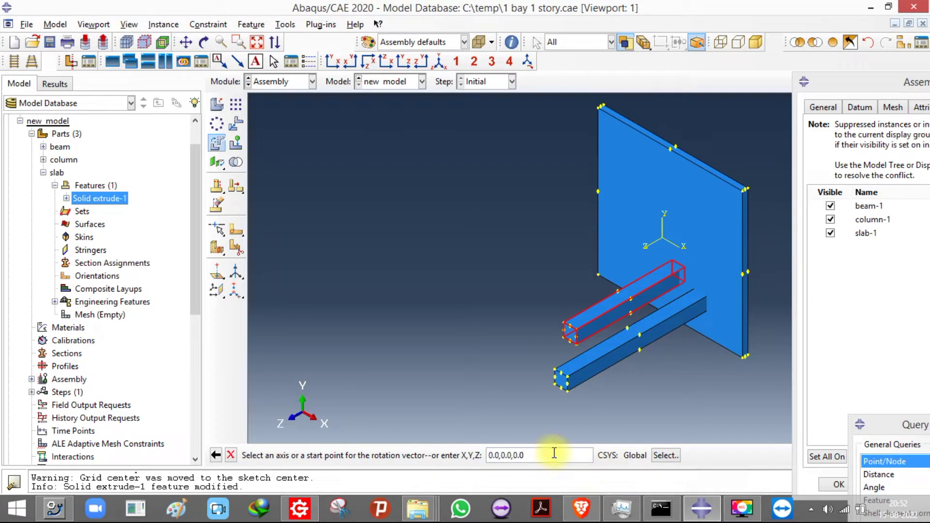
pyautogui.press('Return')
pyautogui.click(548, 455)
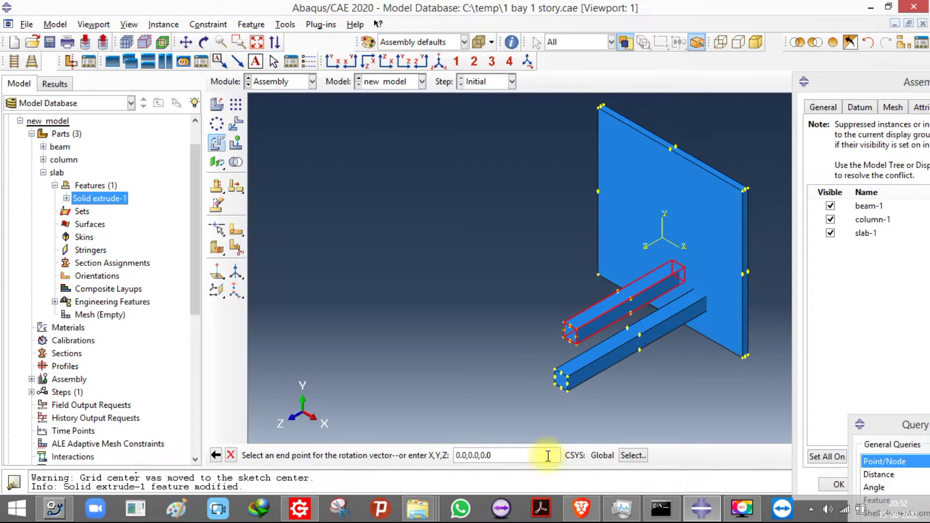
pyautogui.tripleClick(548, 455)
pyautogui.write('1')
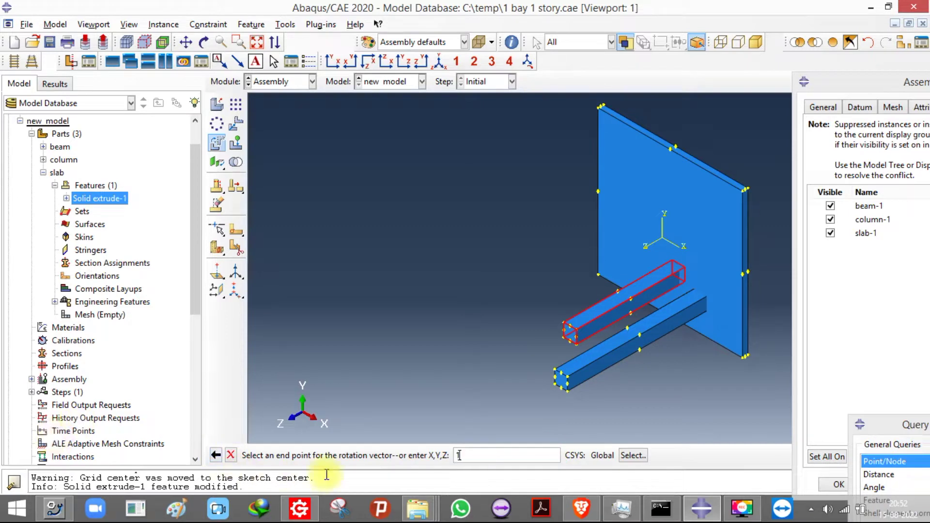
pyautogui.write(',')
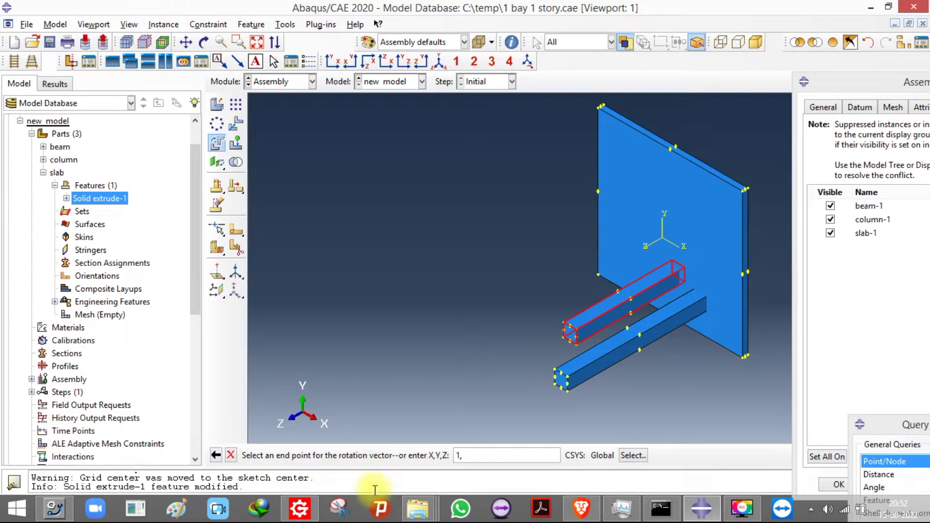
pyautogui.write('0,0')
pyautogui.press('Return')
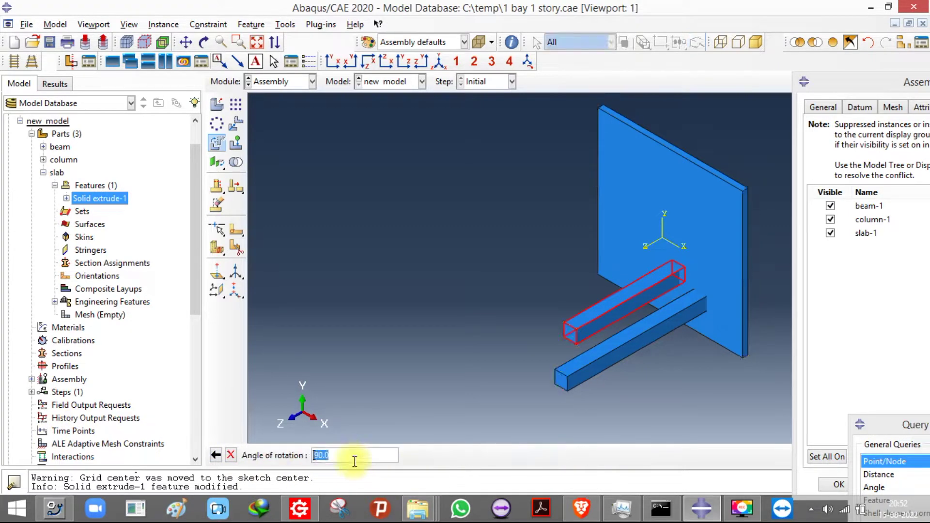
pyautogui.write('-90')
pyautogui.press('Return')
pyautogui.click(331, 455)
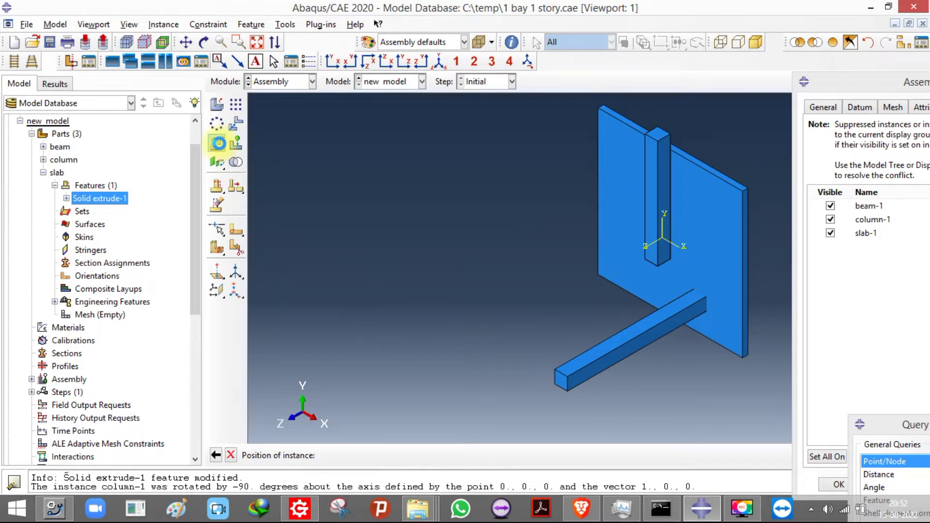
pyautogui.click(218, 144)
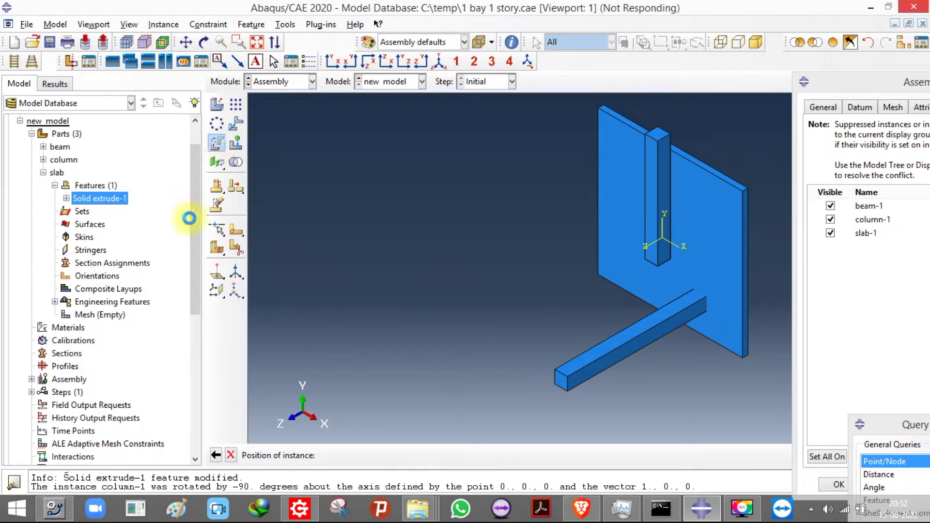
# Step: Kill the running analysis job fire
pyautogui.moveTo(193, 221); pyautogui.dragTo(207, 435)
pyautogui.click(63, 406)
pyautogui.rightClick(68, 409)
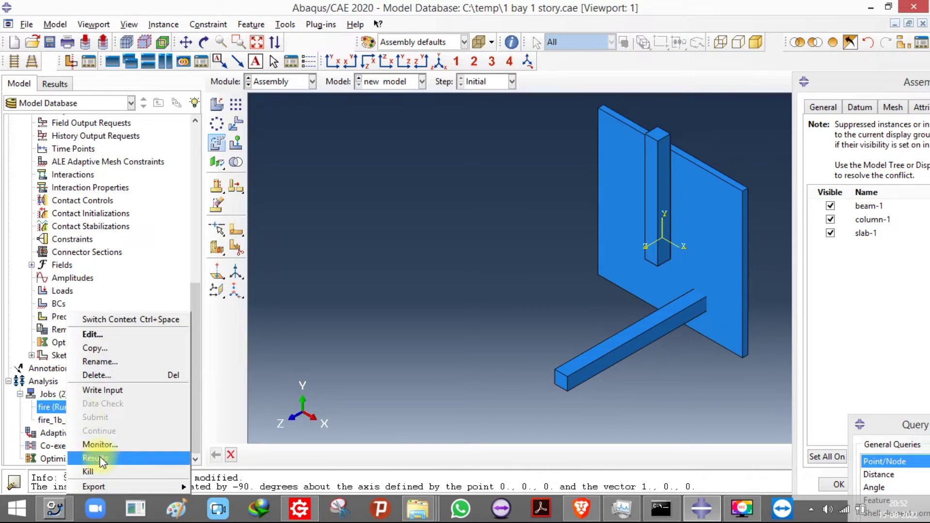
pyautogui.click(97, 460)
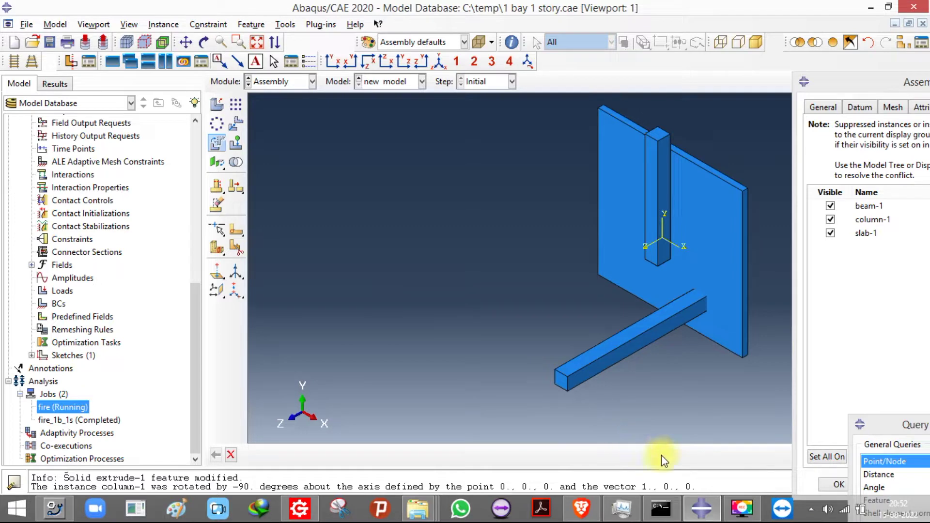
pyautogui.click(854, 484)
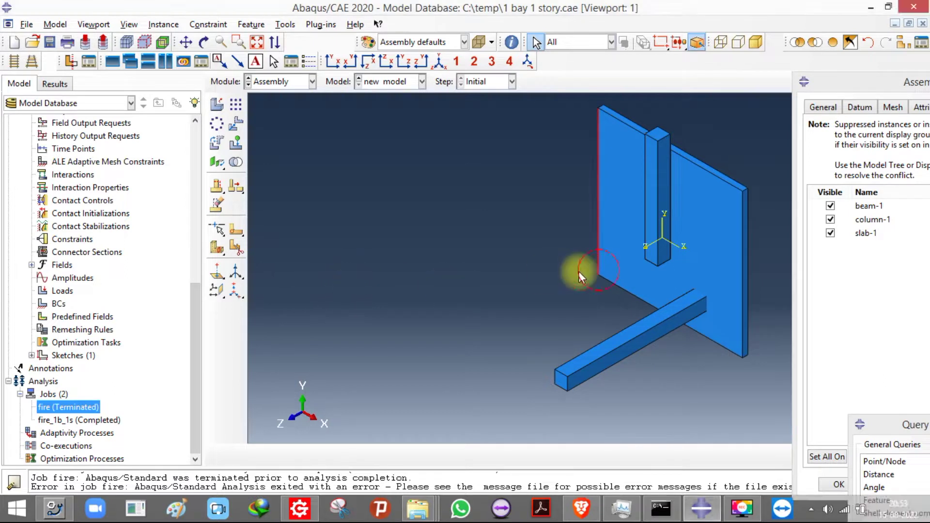
# Step: Pattern the upright column in a 2 by 2 linear grid along X and negative Z, with an offset of 4 in both directions
pyautogui.moveTo(375, 206)
pyautogui.keyDown('ctrl'); pyautogui.keyDown('alt'); pyautogui.mouseDown()
pyautogui.moveTo(406, 225)
pyautogui.moveTo(655, 156)
pyautogui.moveTo(309, 173)
pyautogui.mouseUp(); pyautogui.keyUp('alt'); pyautogui.keyUp('ctrl')
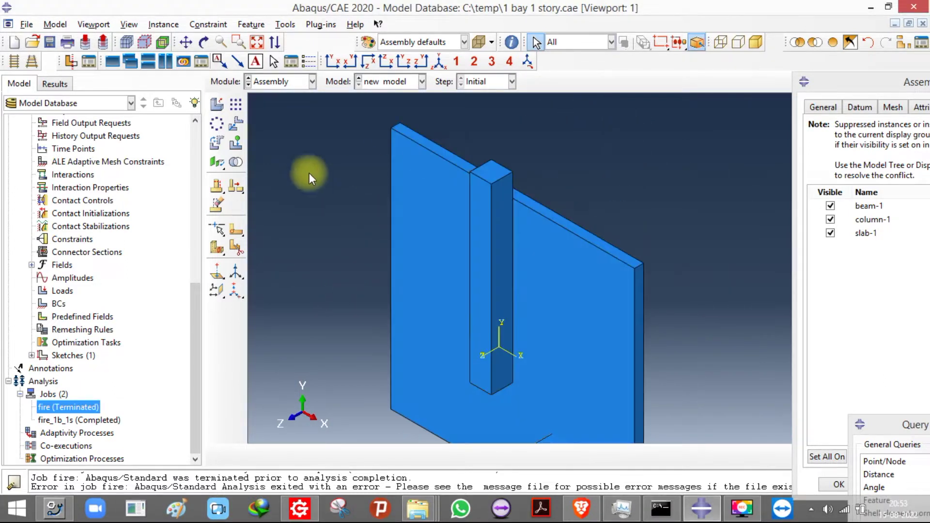
pyautogui.click(236, 104)
pyautogui.click(482, 177)
pyautogui.click(366, 455)
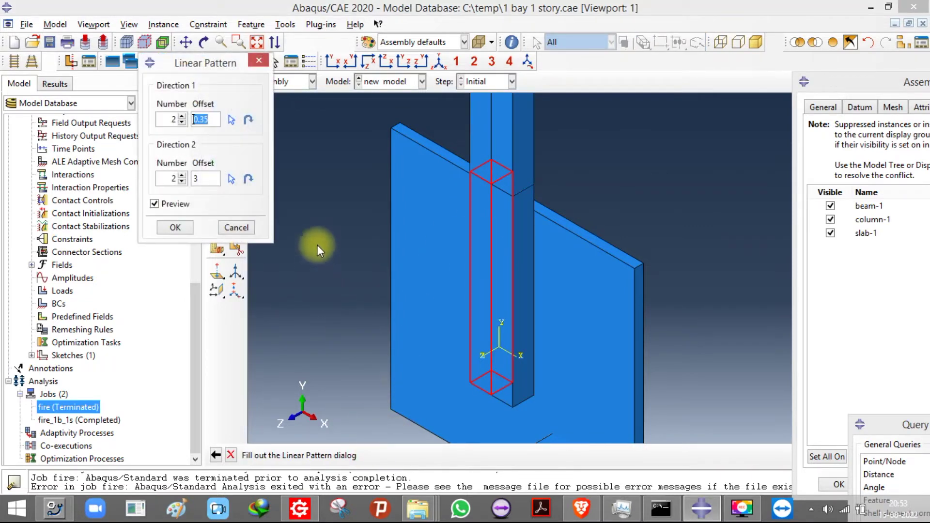
pyautogui.scroll(3, 316, 252)
pyautogui.doubleClick(199, 178)
pyautogui.write('4')
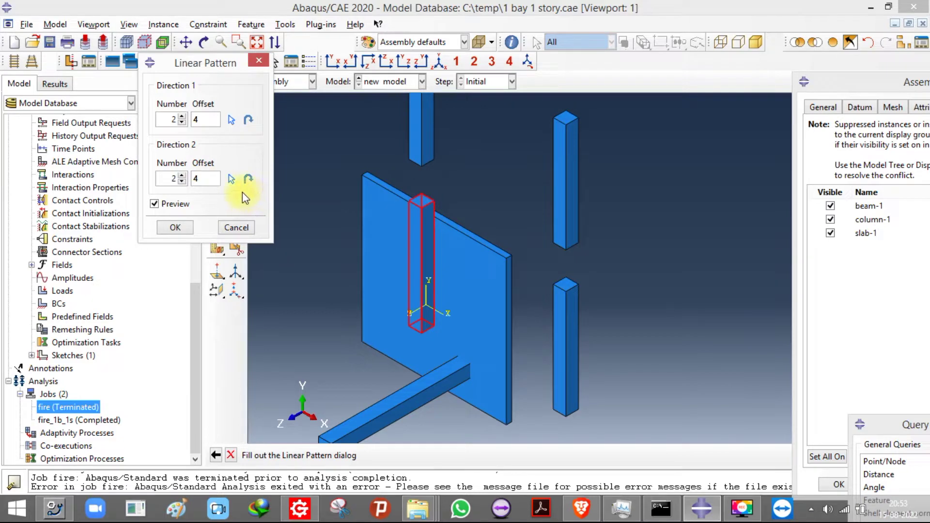
pyautogui.click(232, 179)
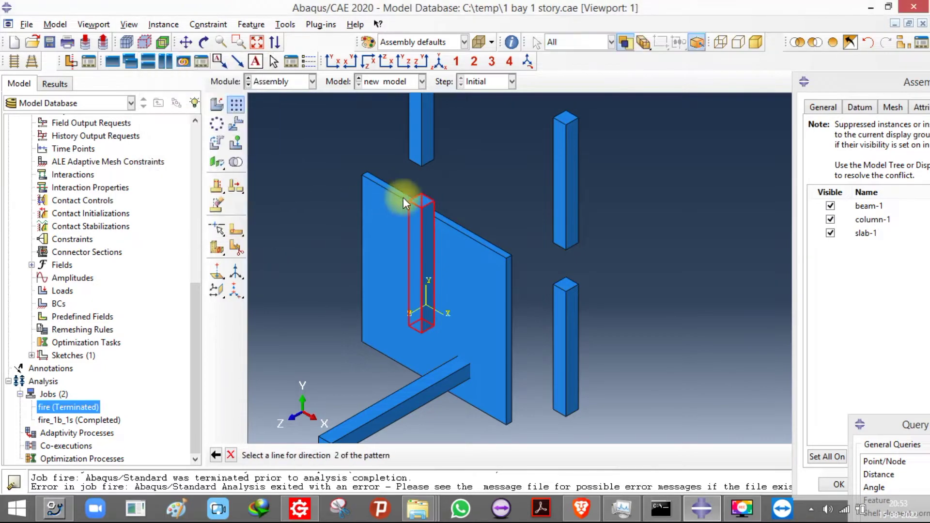
pyautogui.click(428, 205)
pyautogui.click(248, 178)
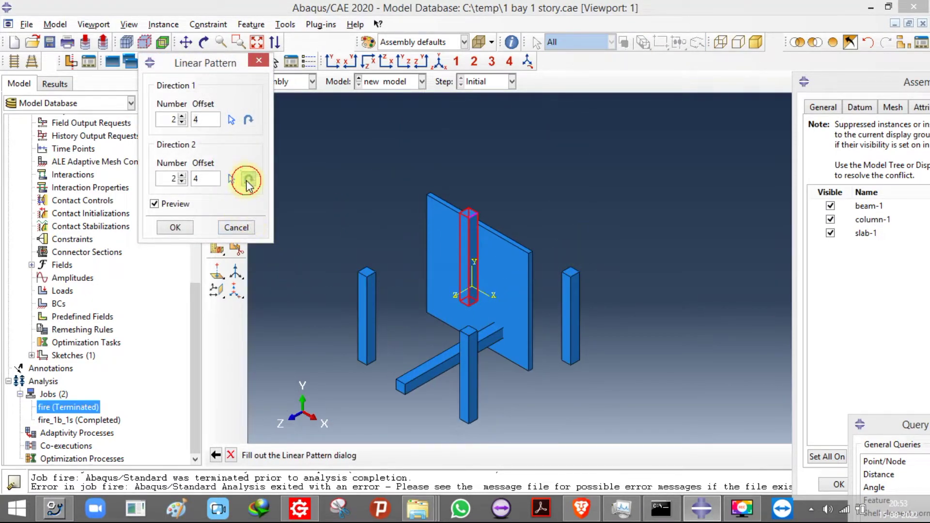
pyautogui.click(168, 235)
# Step: Enlarge the message area and scroll back to the earlier distance measurements
pyautogui.moveTo(257, 467); pyautogui.dragTo(258, 384)
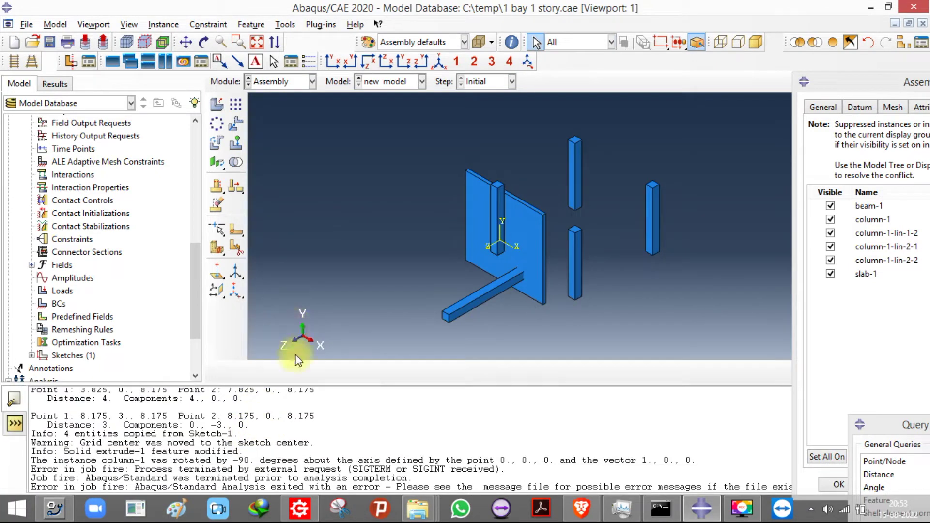
pyautogui.scroll(3, 292, 450)
pyautogui.scroll(1, 307, 321)
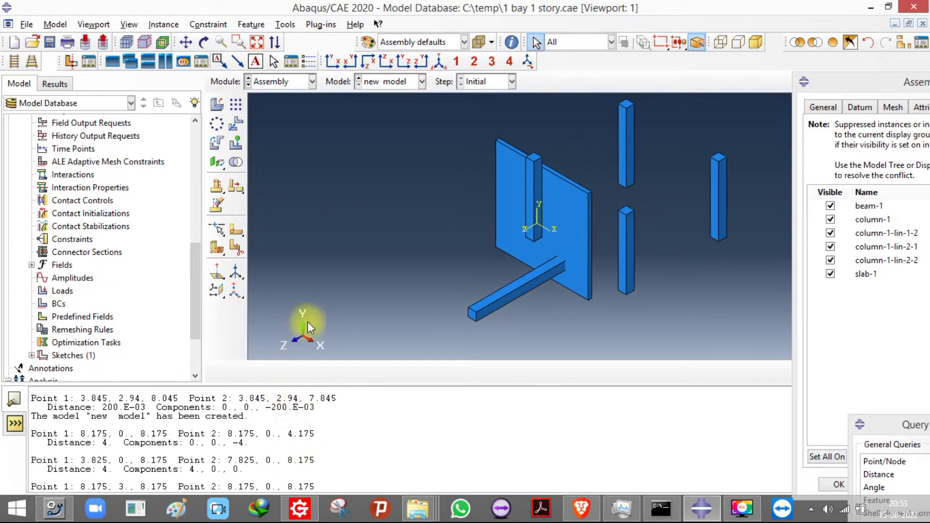
pyautogui.scroll(2, 331, 277)
# Step: Try to translate the beam from the lower corner of its front end face to the front top corner of the original column
pyautogui.click(236, 123)
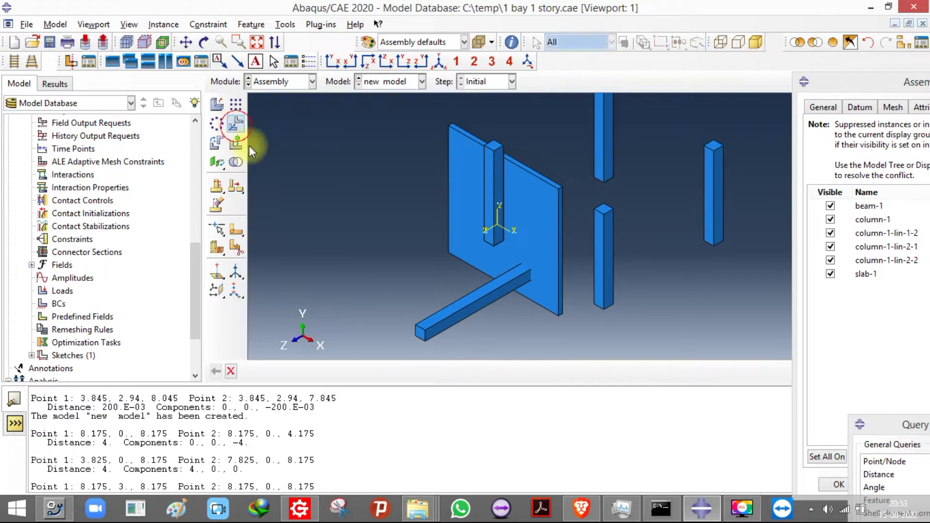
pyautogui.click(440, 330)
pyautogui.click(371, 371)
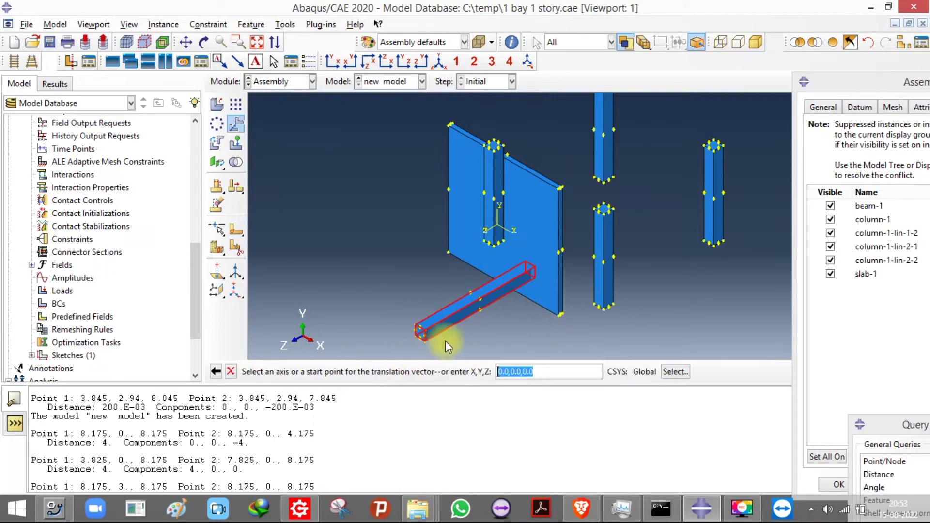
pyautogui.scroll(2, 420, 342)
pyautogui.click(413, 340)
pyautogui.scroll(-3, 453, 266)
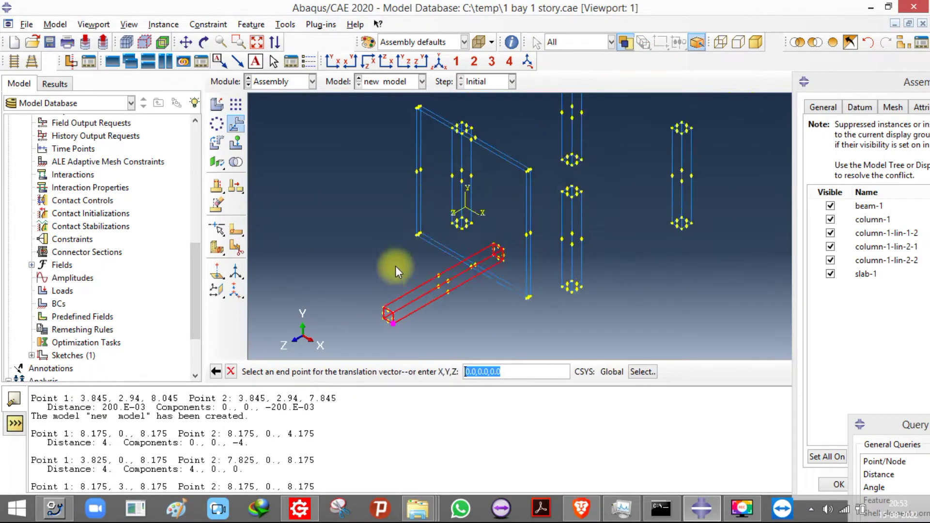
pyautogui.scroll(4, 504, 109)
pyautogui.scroll(2, 504, 109)
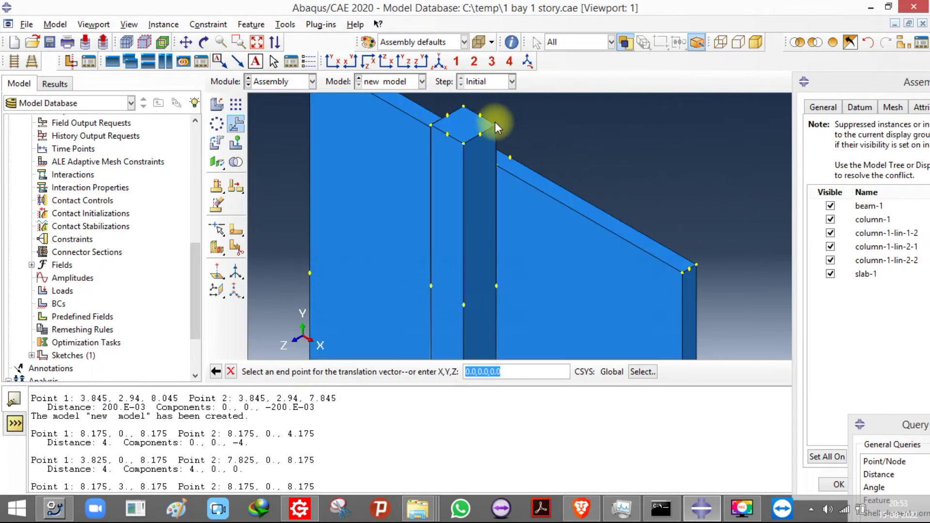
pyautogui.click(464, 144)
pyautogui.scroll(-4, 414, 226)
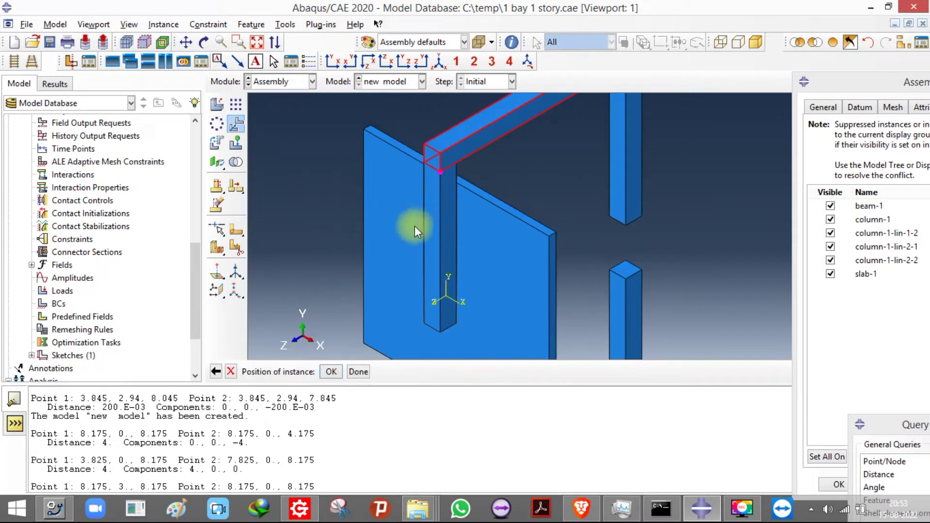
pyautogui.click(216, 371)
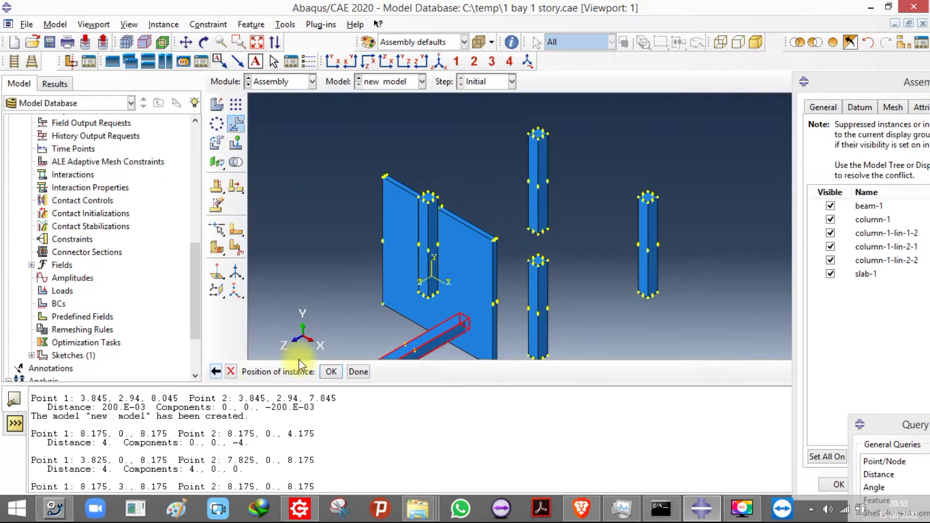
pyautogui.click(331, 371)
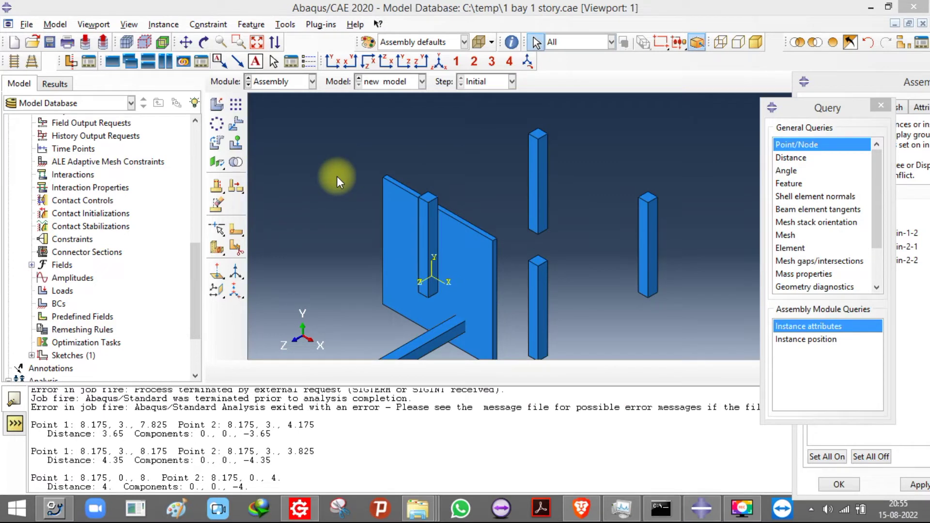
# Step: Translate the beam from the upper X-side corner of its front end face to the midpoint of the original column's X-side top edge
pyautogui.keyDown('ctrl'); pyautogui.keyDown('alt'); pyautogui.moveTo(368, 228); pyautogui.dragTo(356, 187, button='middle'); pyautogui.keyUp('alt'); pyautogui.keyUp('ctrl')
pyautogui.click(236, 124)
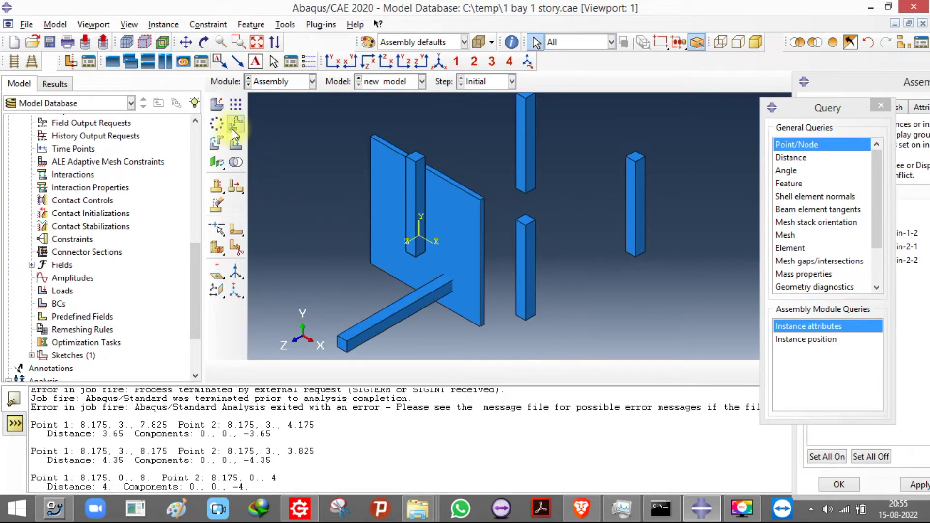
pyautogui.click(365, 322)
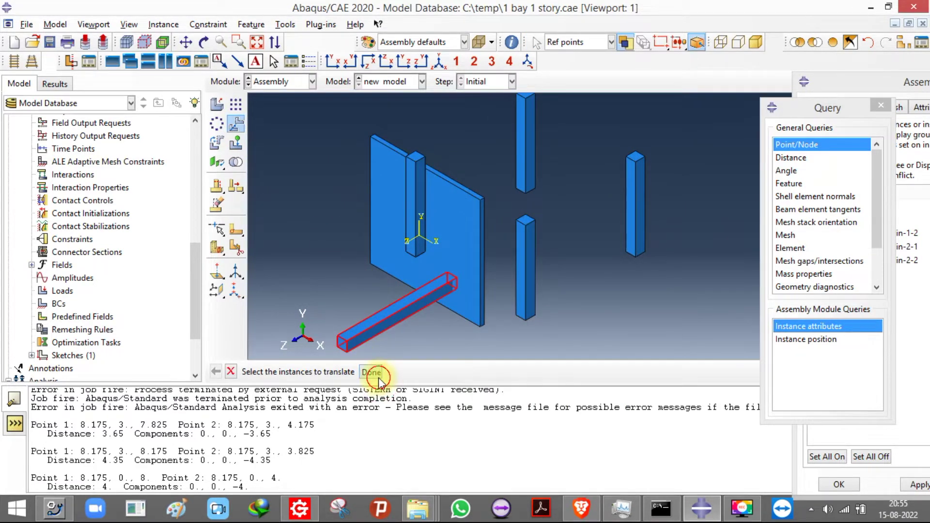
pyautogui.click(373, 373)
pyautogui.scroll(3, 347, 356)
pyautogui.click(347, 329)
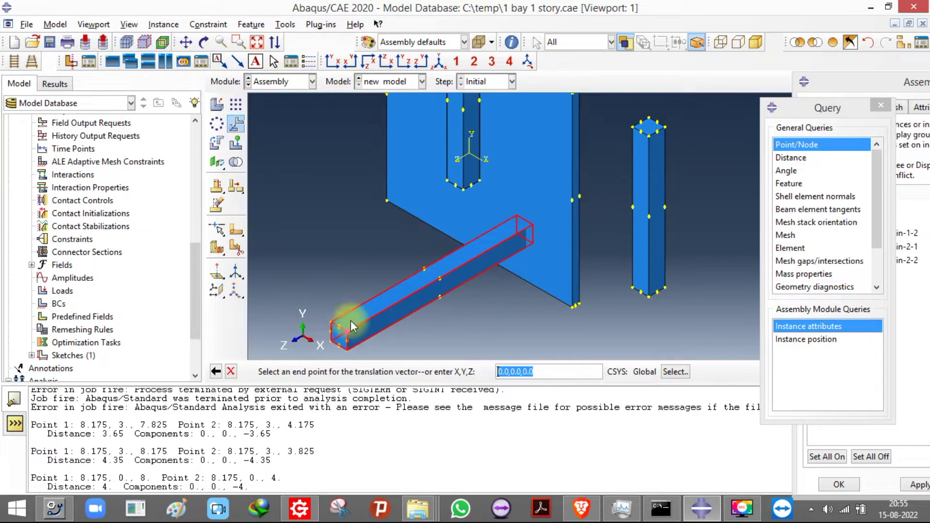
pyautogui.scroll(-3, 358, 290)
pyautogui.scroll(6, 440, 140)
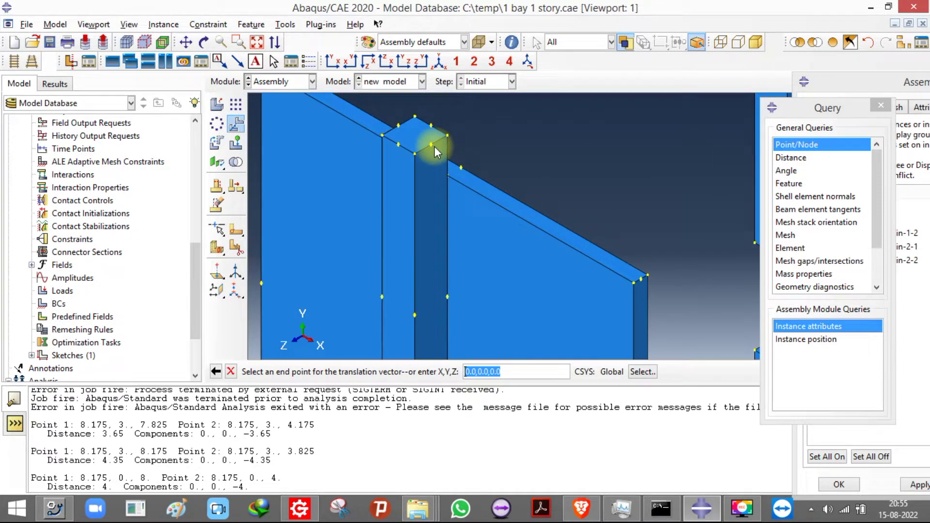
pyautogui.click(432, 144)
pyautogui.scroll(-3, 377, 143)
pyautogui.scroll(3, 376, 154)
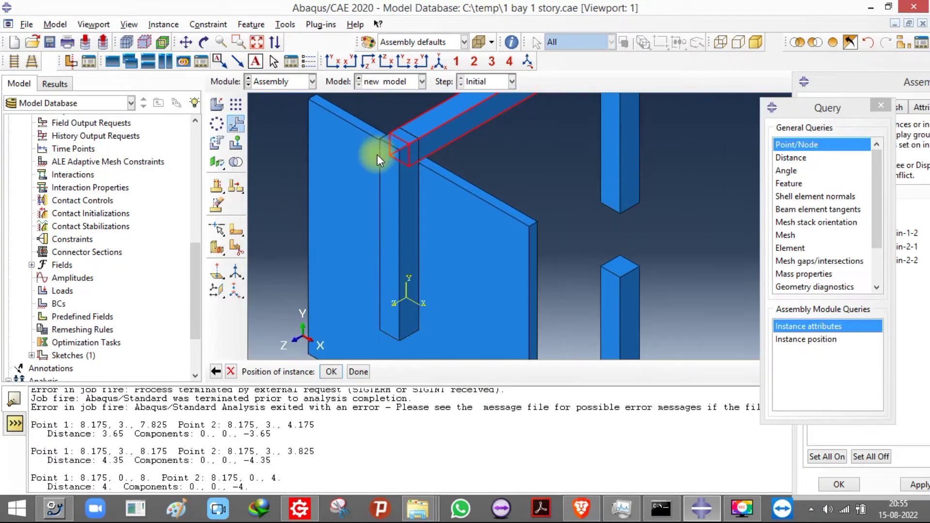
pyautogui.click(331, 372)
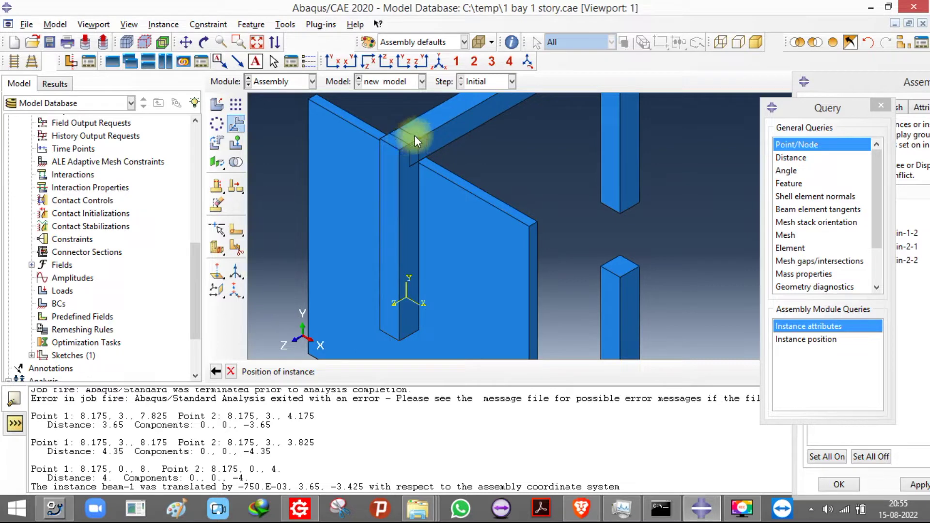
# Step: Pattern the beam along X with a count of 2 and an offset of 4, keeping a single instance in the second direction
pyautogui.scroll(-2, 284, 192)
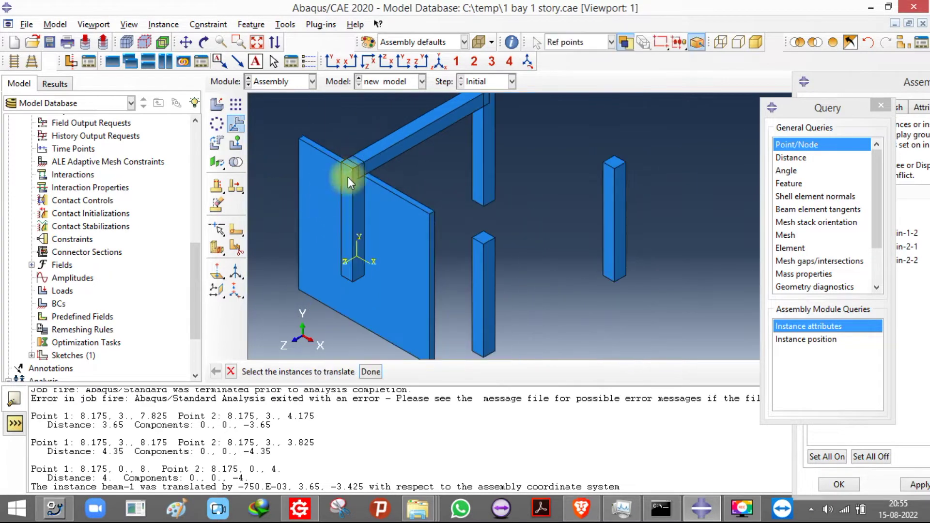
pyautogui.scroll(2, 409, 159)
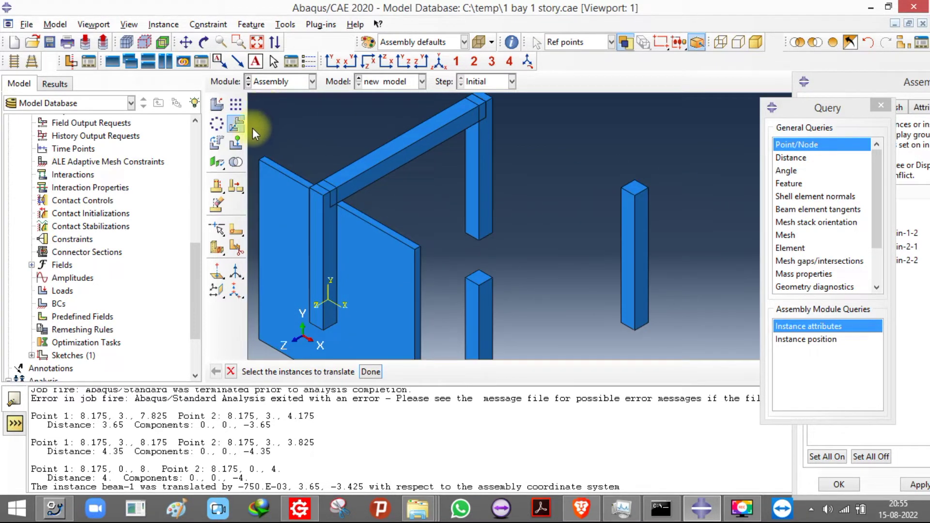
pyautogui.click(233, 103)
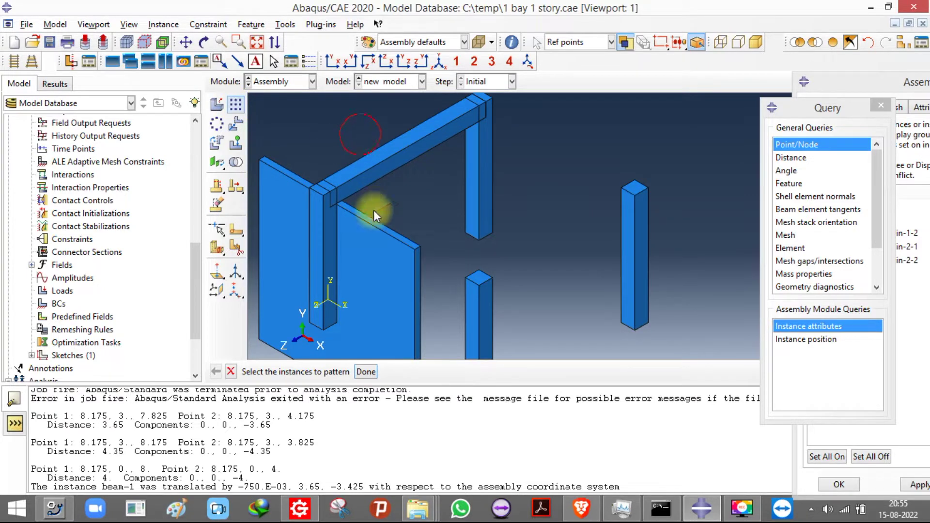
pyautogui.click(236, 105)
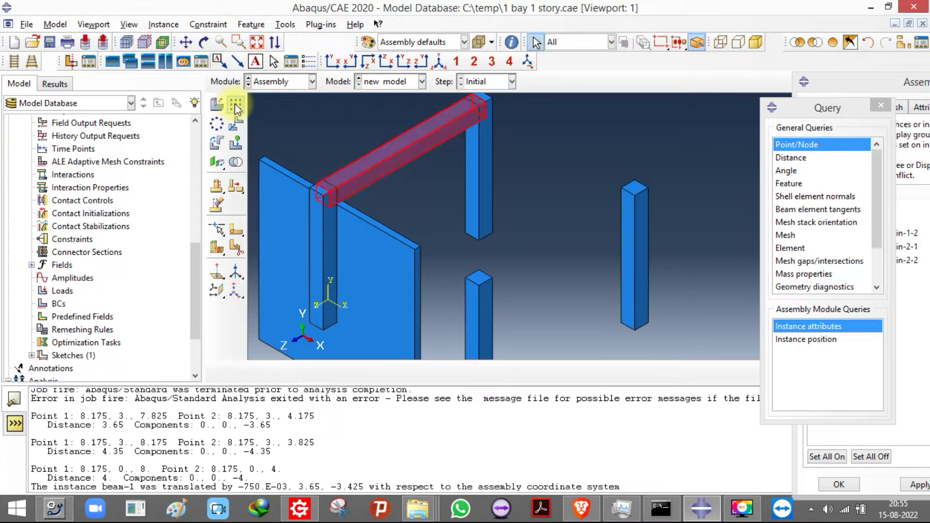
pyautogui.click(342, 111)
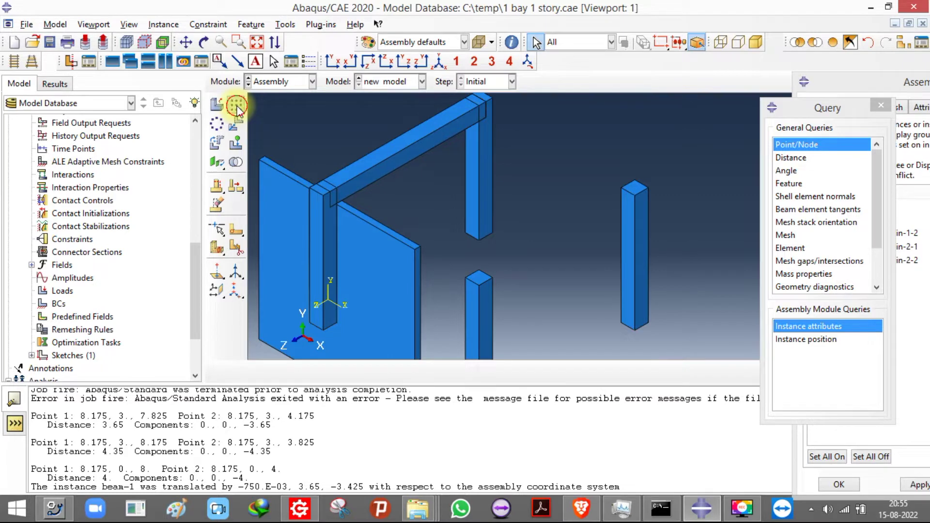
pyautogui.click(398, 167)
pyautogui.click(363, 372)
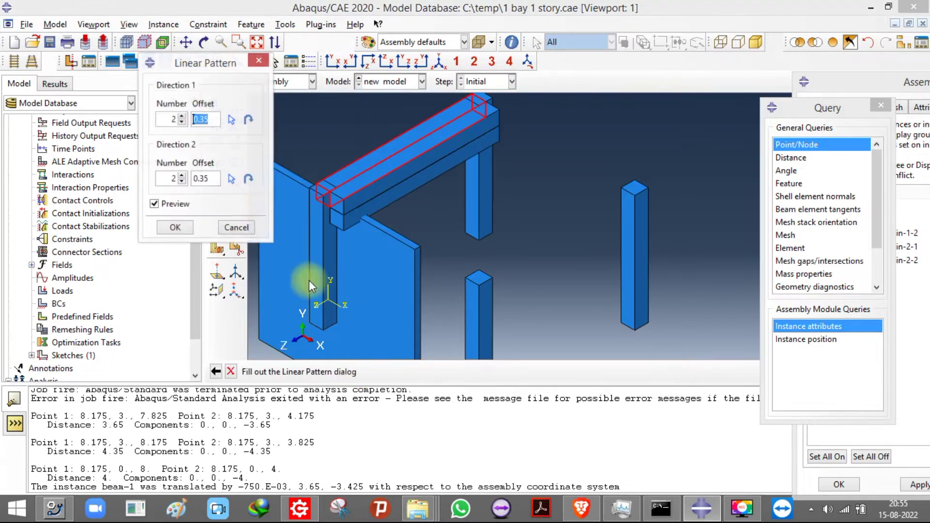
pyautogui.write('4')
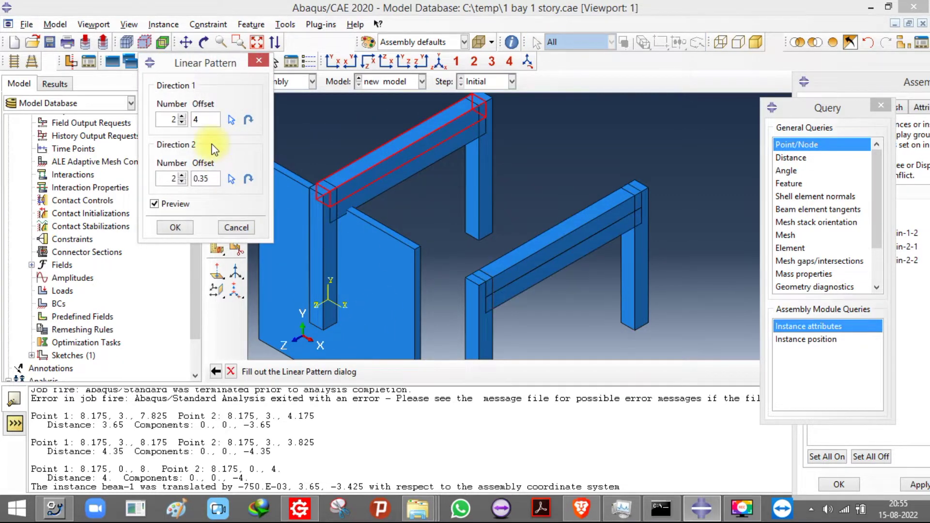
pyautogui.click(182, 182)
pyautogui.click(172, 229)
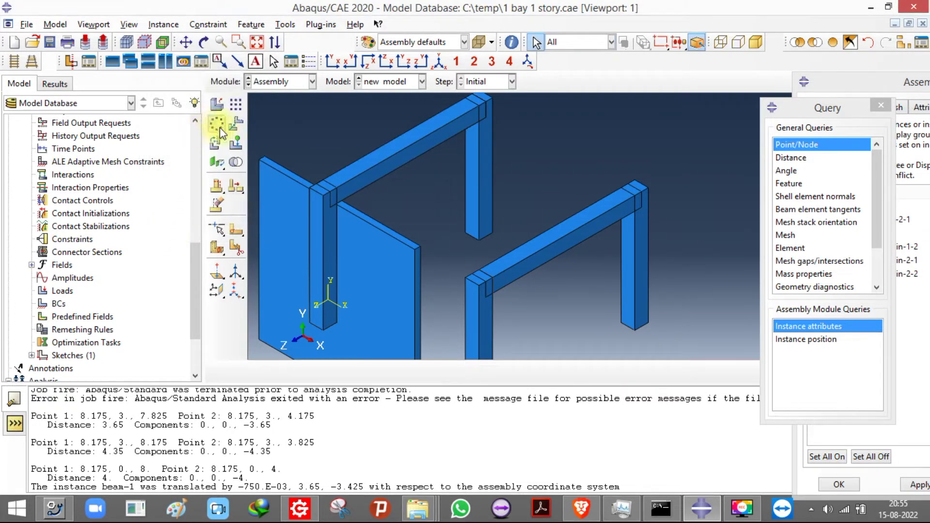
# Step: Pattern both top beams downward with a count of 2 and an offset of 5, keeping a single instance in the first direction
pyautogui.click(237, 105)
pyautogui.moveTo(380, 124); pyautogui.dragTo(394, 167)
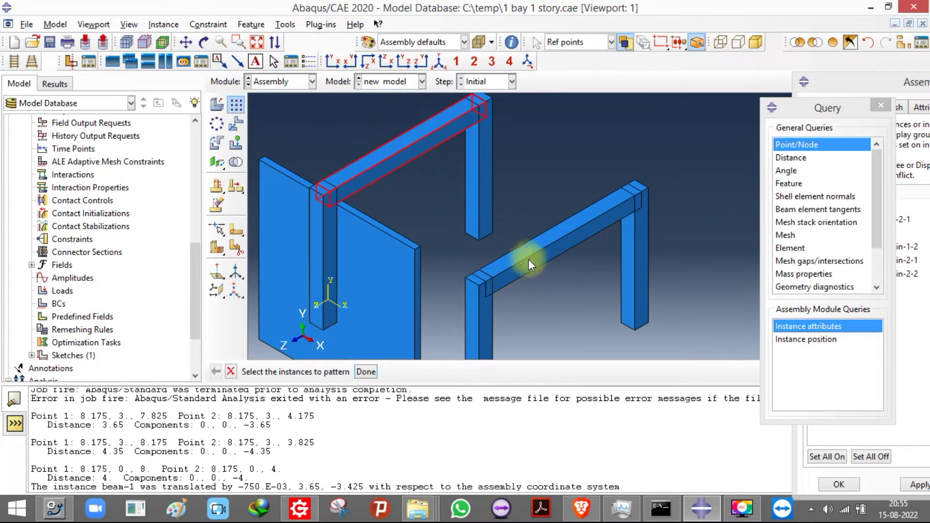
pyautogui.click(528, 245)
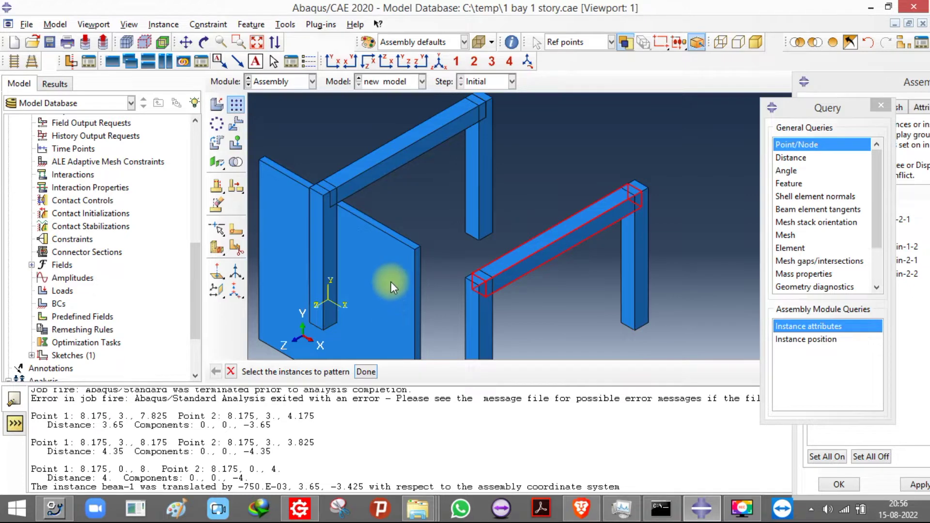
pyautogui.keyDown('shift'); pyautogui.click(391, 165); pyautogui.keyUp('shift')
pyautogui.click(366, 371)
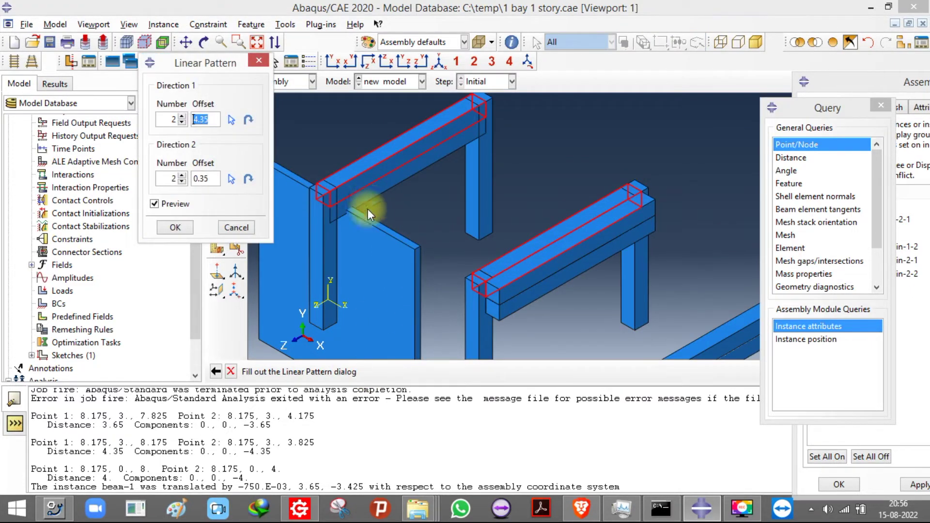
pyautogui.click(182, 122)
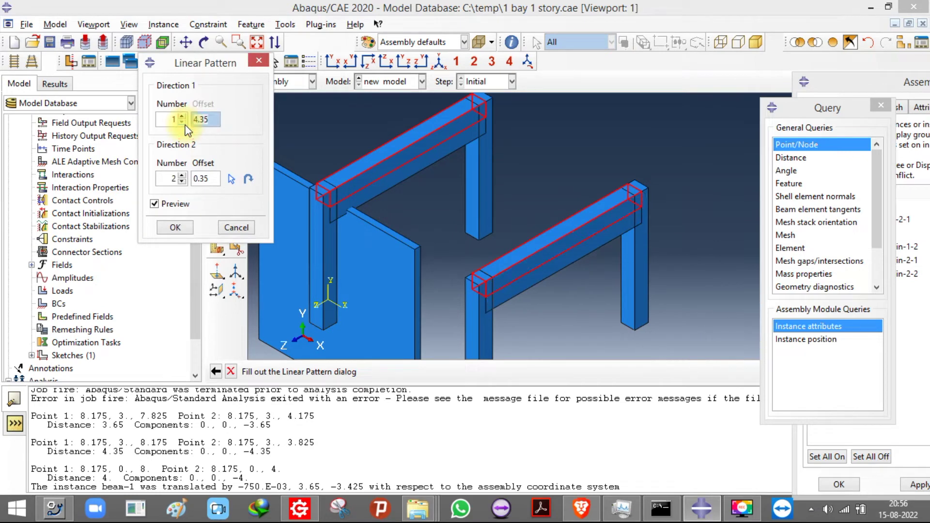
pyautogui.click(182, 176)
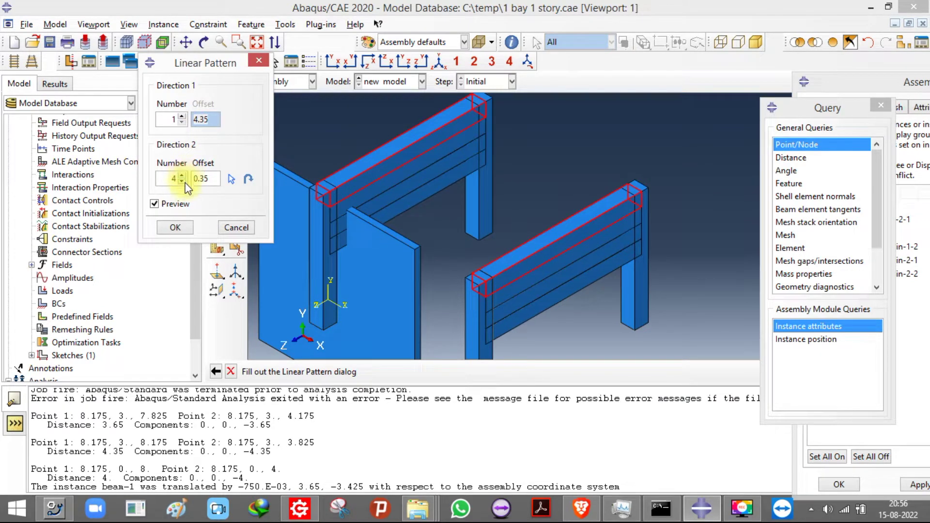
pyautogui.click(181, 181)
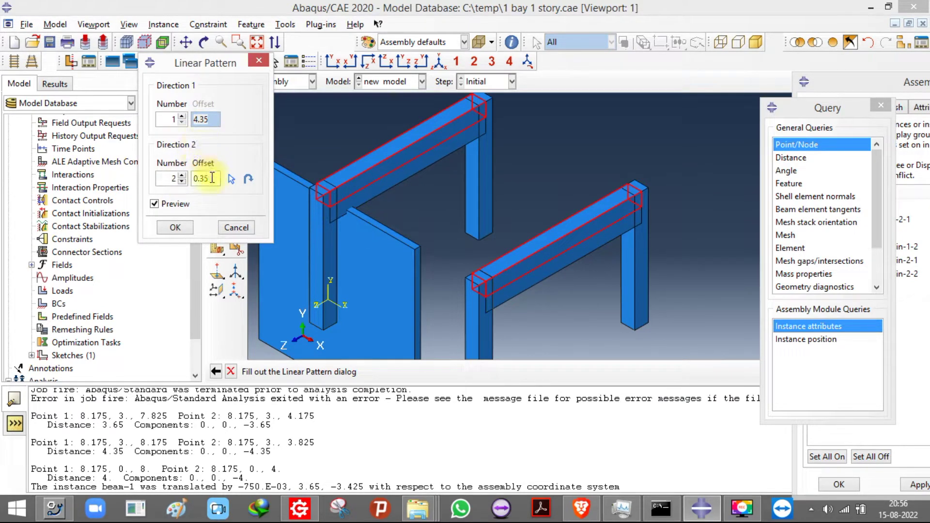
pyautogui.press('BackSpace')
pyautogui.press('BackSpace')
pyautogui.press('BackSpace')
pyautogui.press('BackSpace')
pyautogui.write('5')
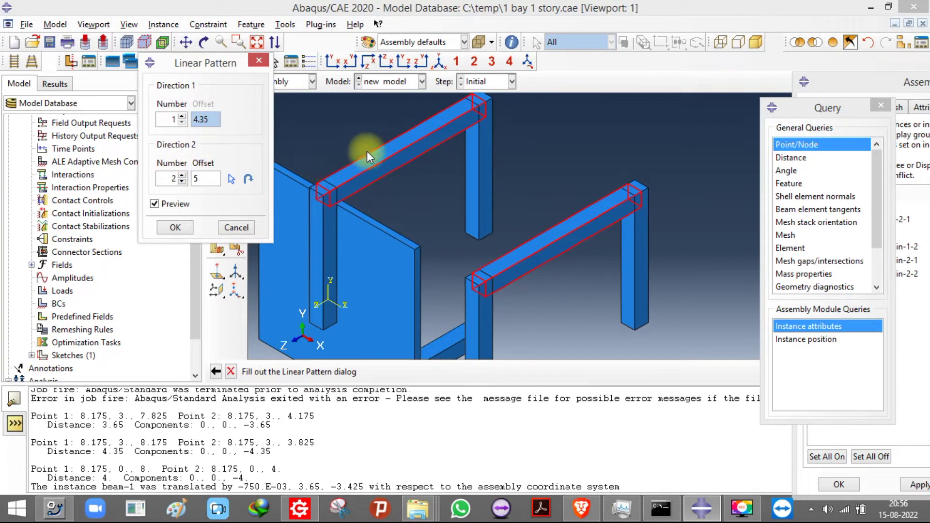
pyautogui.scroll(-3, 495, 158)
pyautogui.click(185, 228)
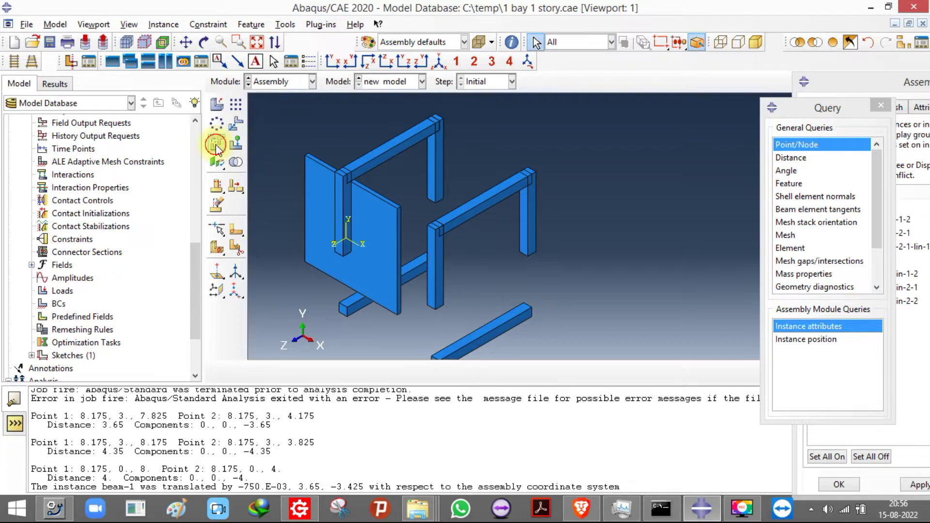
# Step: Rotate the two lower beam copies 90 degrees about the vertical axis from the origin to 0,1,0
pyautogui.click(216, 142)
pyautogui.click(352, 312)
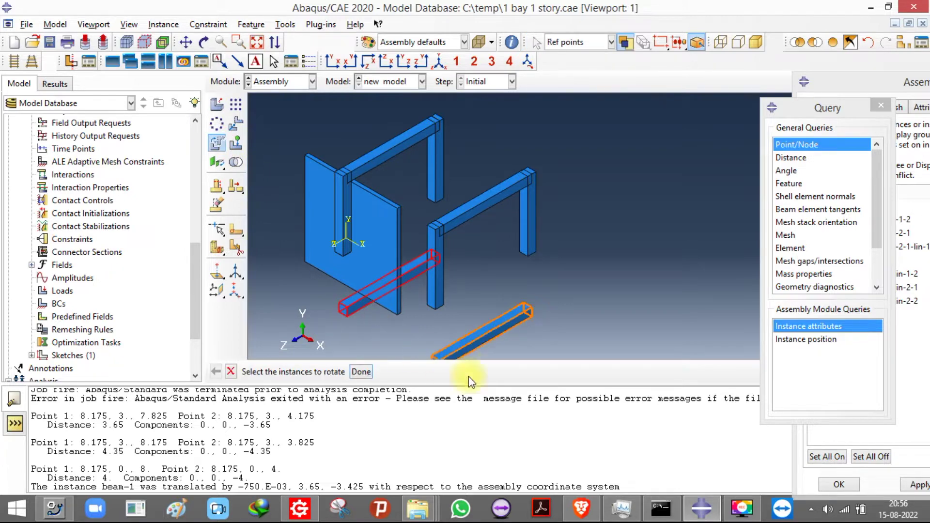
pyautogui.click(481, 335)
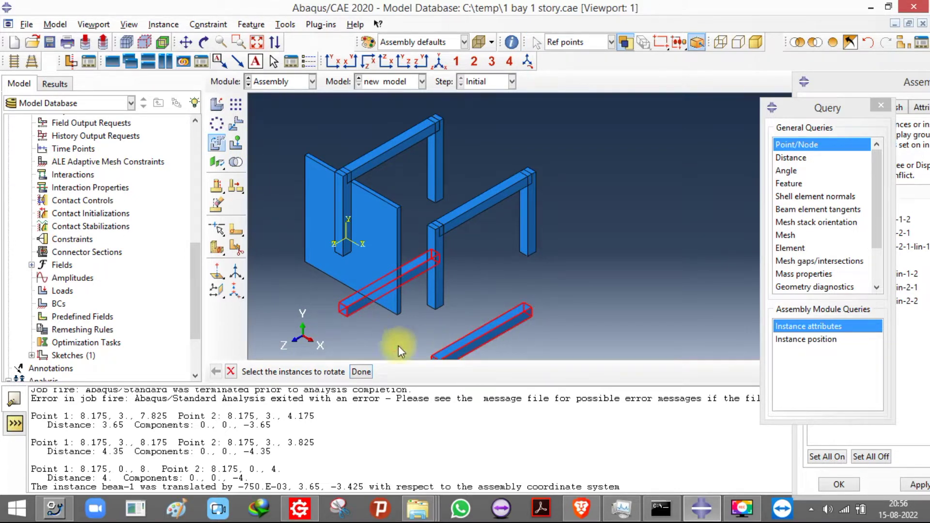
pyautogui.click(360, 372)
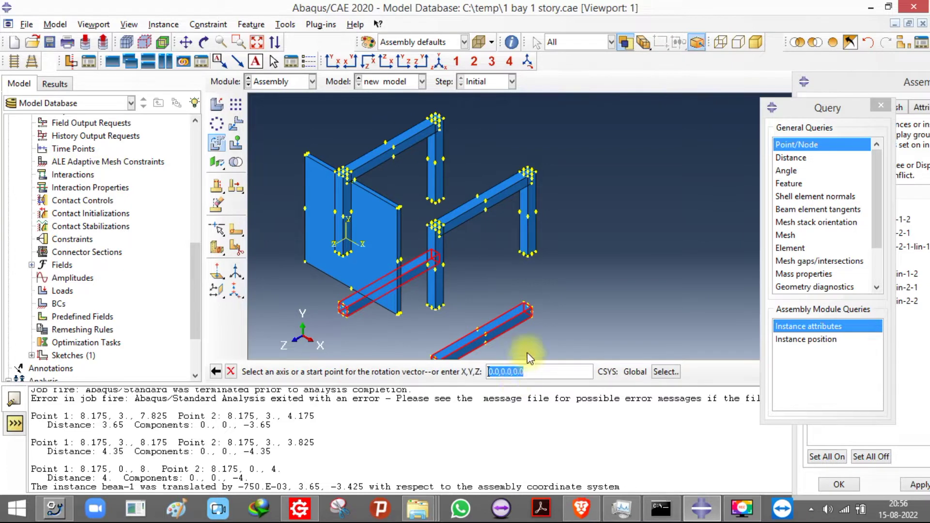
pyautogui.press('Return')
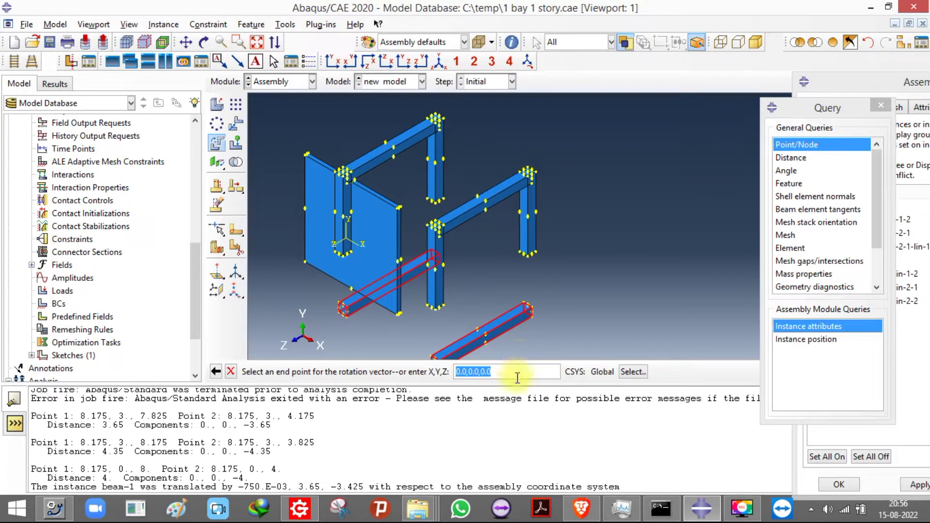
pyautogui.write('0,1,0')
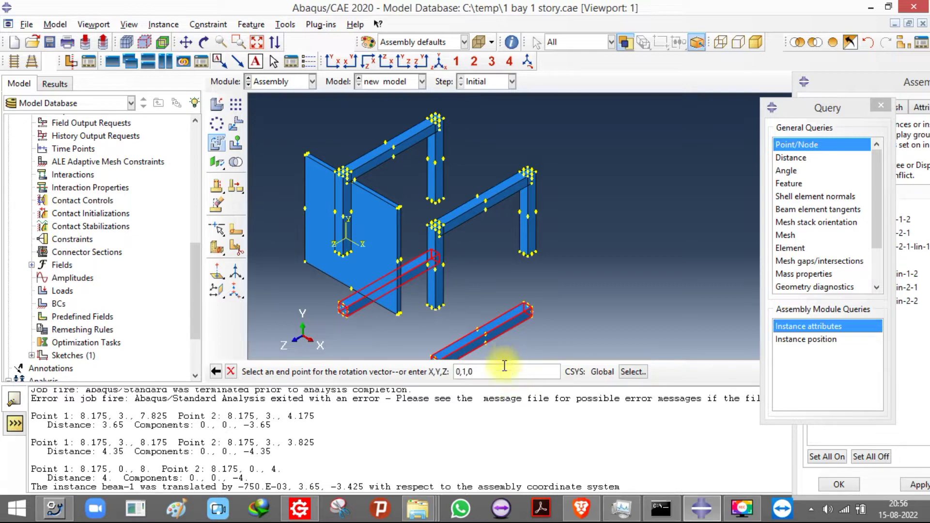
pyautogui.press('Return')
pyautogui.write('90')
pyautogui.press('Return')
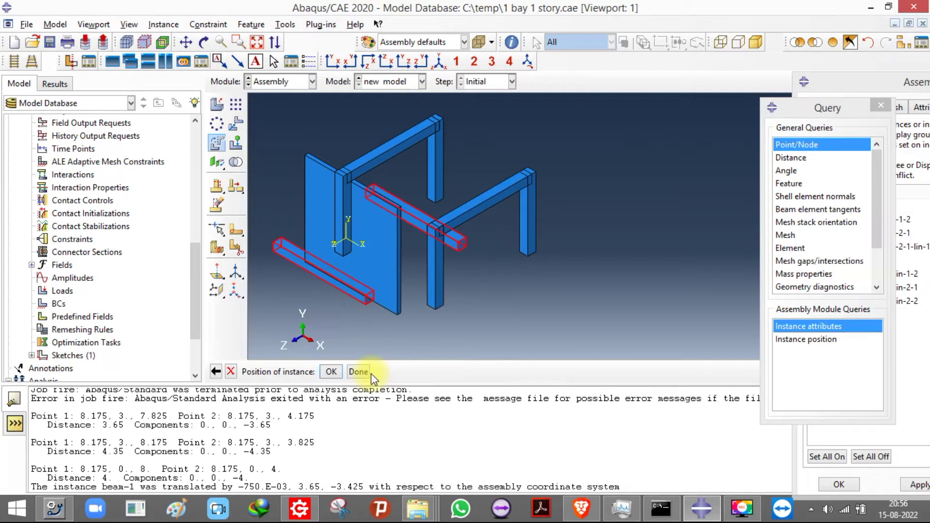
pyautogui.click(331, 371)
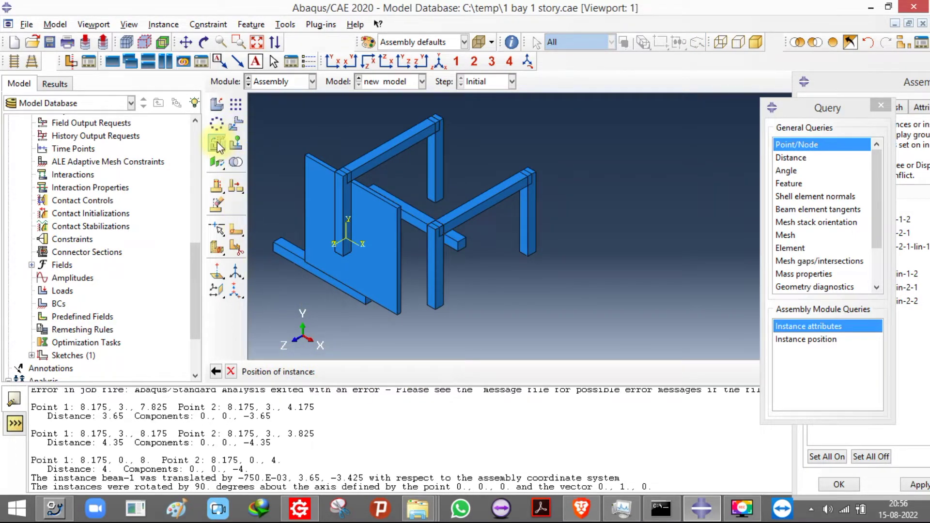
# Step: Translate both rotated beams from the upper Z-side corner of the front beam's X end face to the midpoint of the front X-side column's Z-side top edge
pyautogui.click(236, 124)
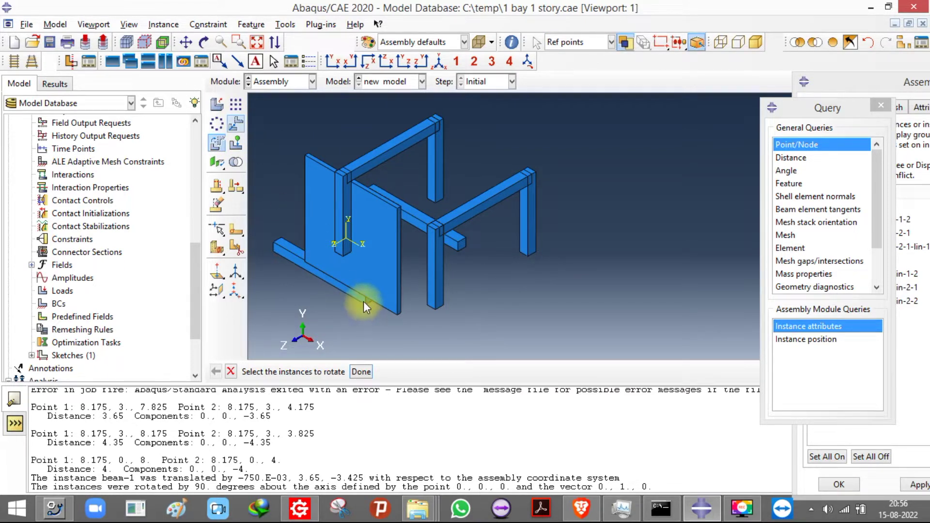
pyautogui.click(234, 126)
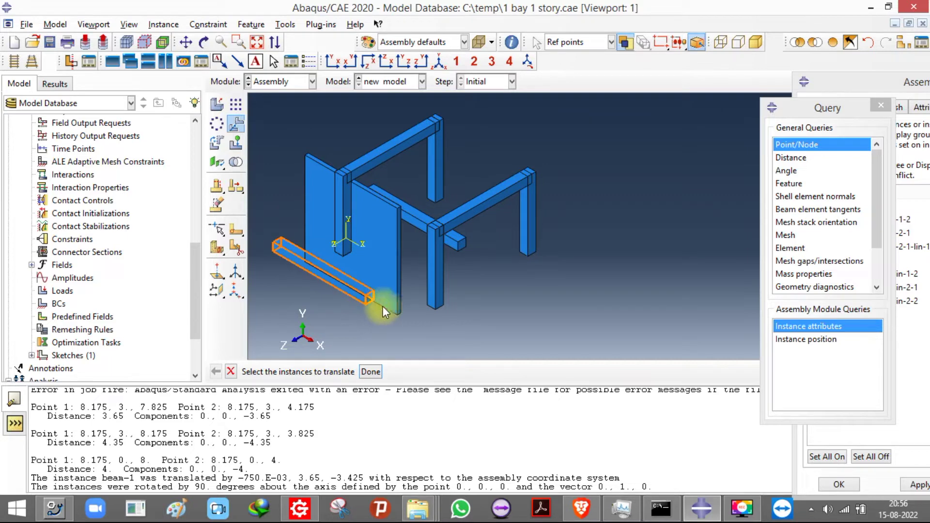
pyautogui.click(383, 311)
pyautogui.keyDown('shift'); pyautogui.click(457, 248); pyautogui.keyUp('shift')
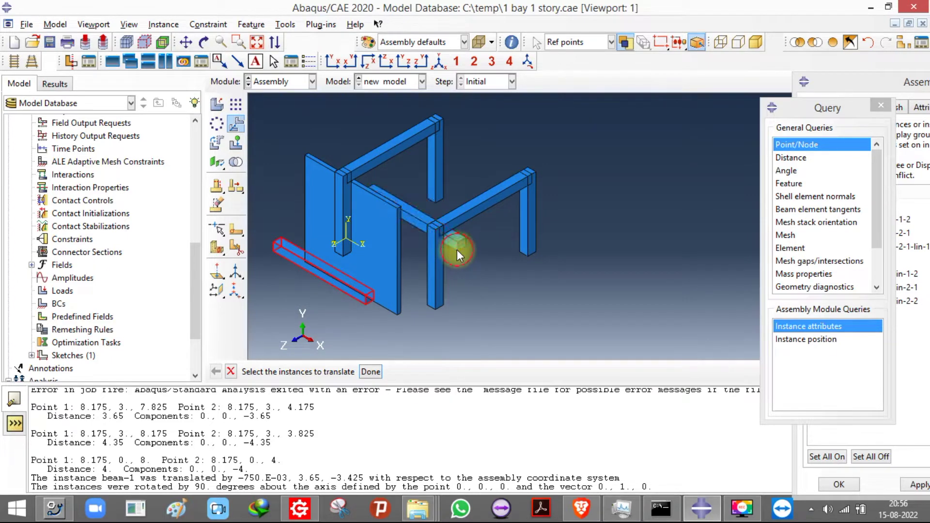
pyautogui.click(373, 372)
pyautogui.scroll(5, 359, 303)
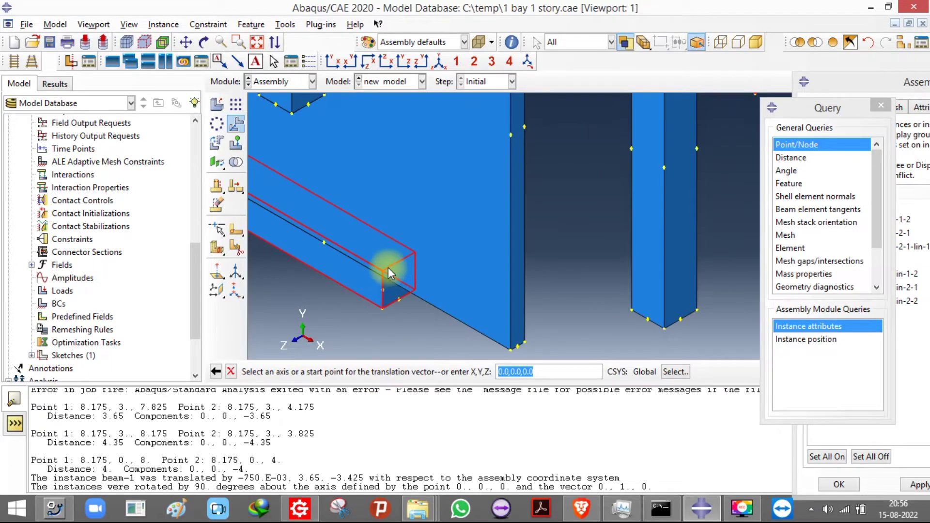
pyautogui.scroll(-2, 388, 268)
pyautogui.scroll(-2, 381, 273)
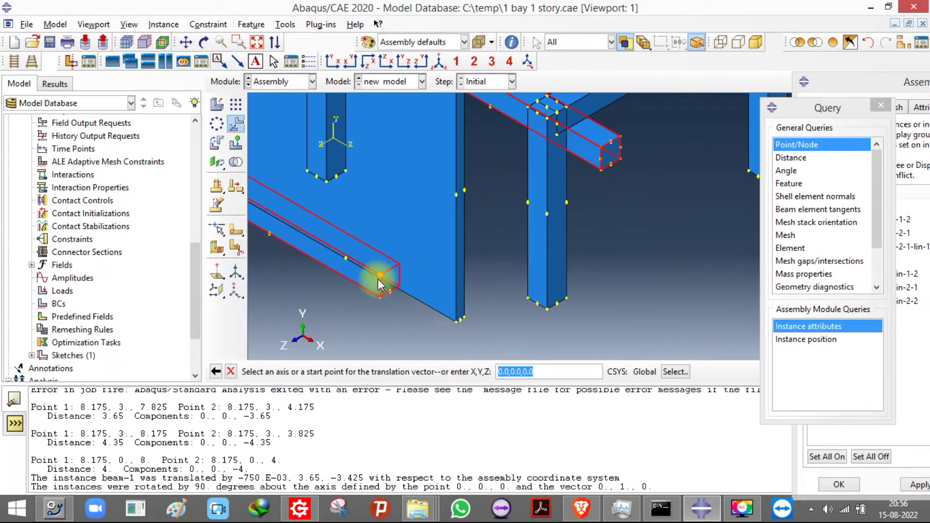
pyautogui.scroll(2, 379, 284)
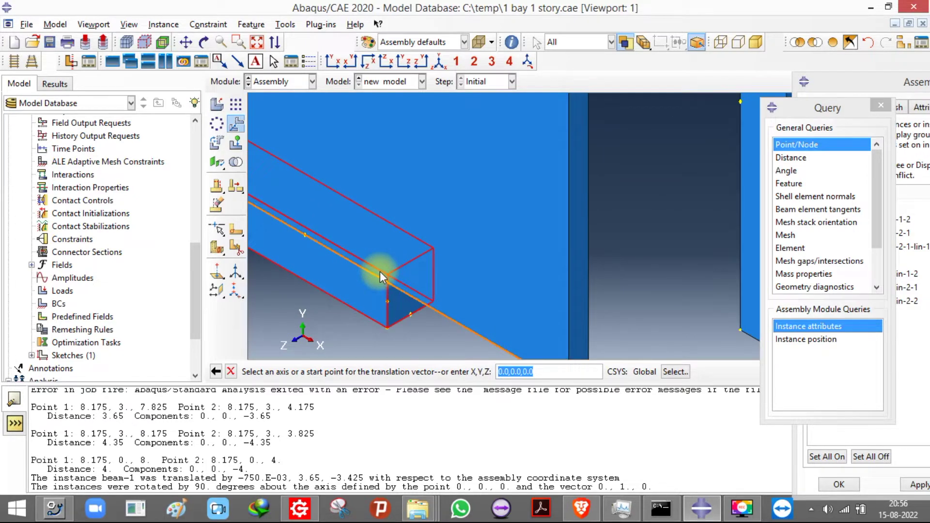
pyautogui.click(387, 301)
pyautogui.scroll(-2, 363, 306)
pyautogui.scroll(2, 488, 156)
pyautogui.click(415, 248)
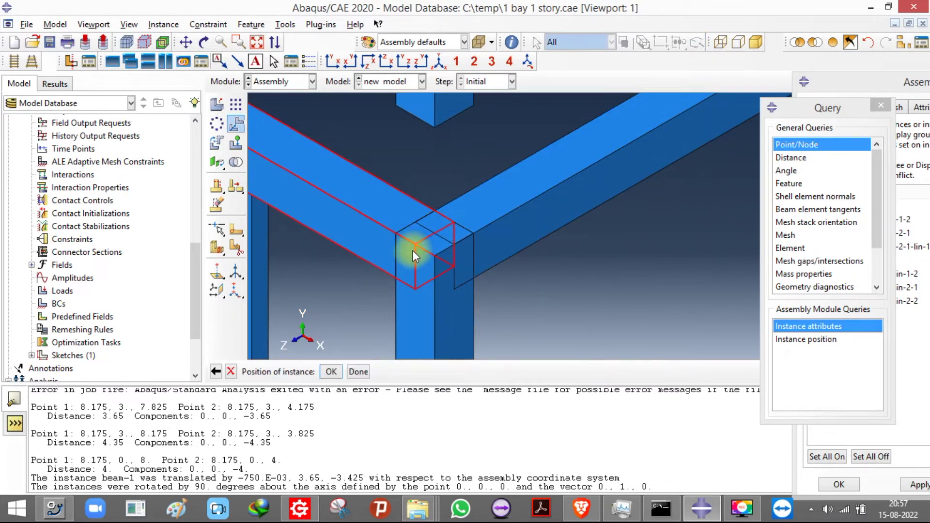
pyautogui.scroll(-2, 495, 200)
pyautogui.scroll(3, 632, 186)
pyautogui.scroll(-3, 632, 186)
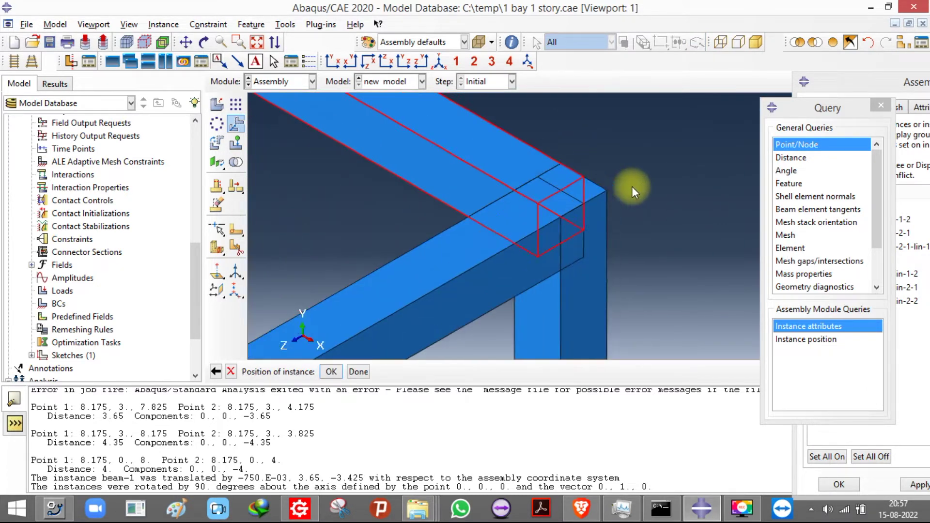
pyautogui.click(331, 373)
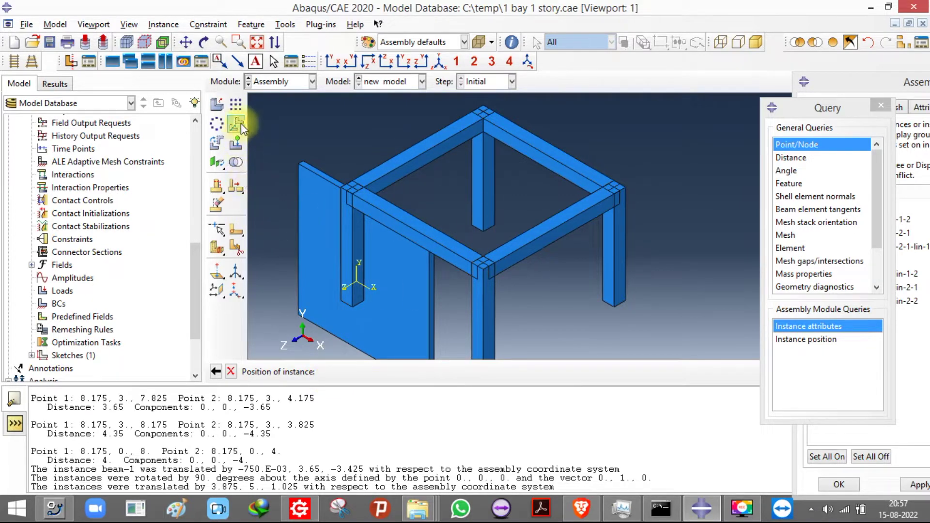
# Step: Check the computer's performance figures in Task Manager, then return to Abaqus/CAE
pyautogui.click(621, 509)
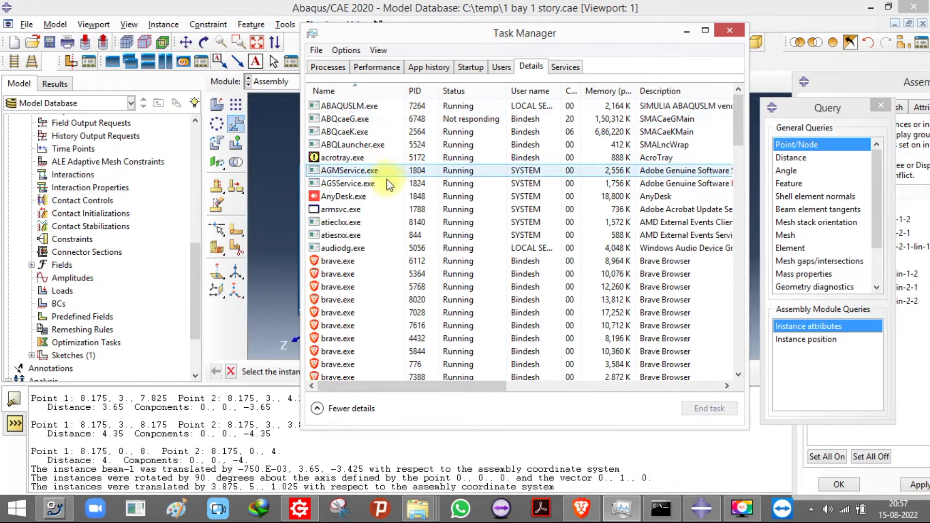
pyautogui.click(381, 70)
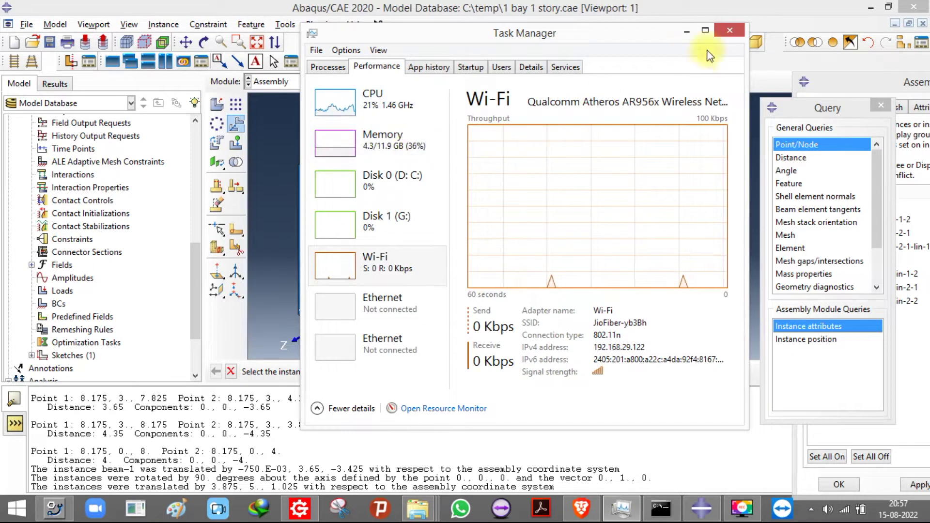
pyautogui.click(686, 30)
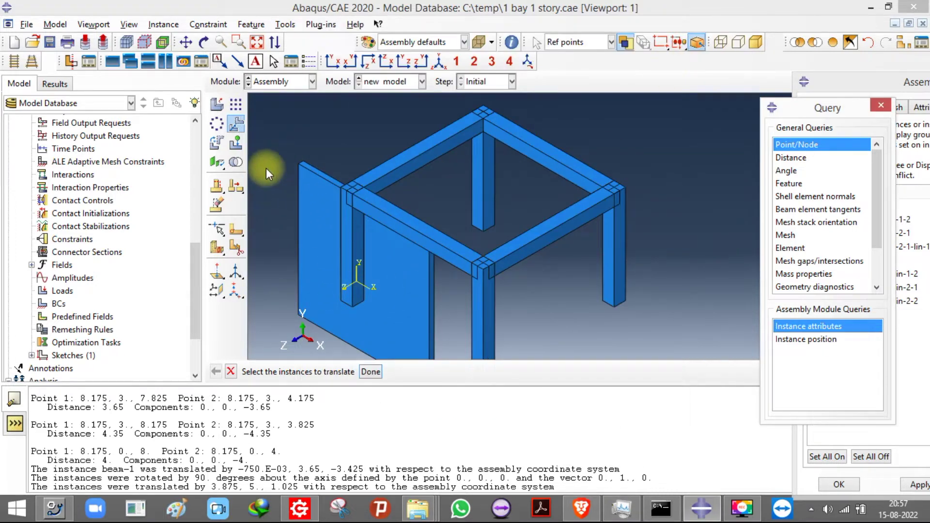
# Step: Rotate the slab instance 90 degrees about the axis from the origin to 1,0,0
pyautogui.click(333, 131)
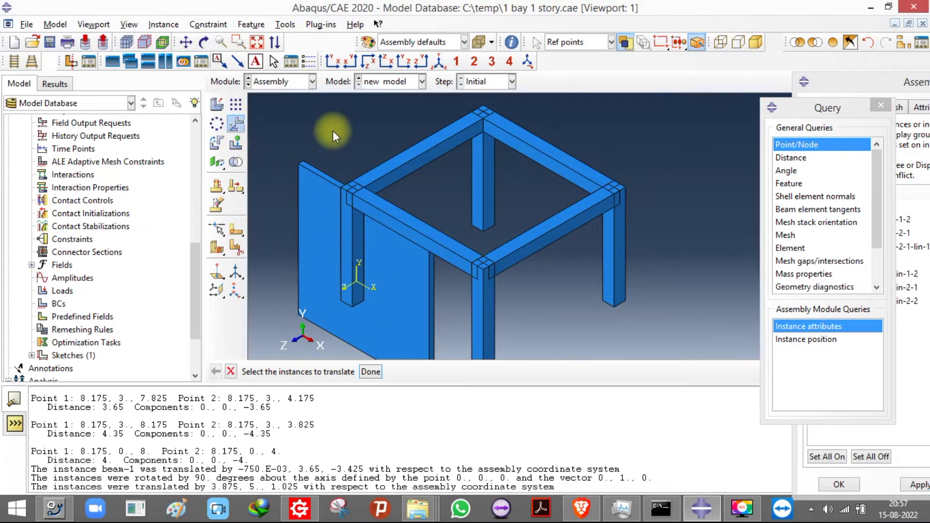
pyautogui.click(217, 143)
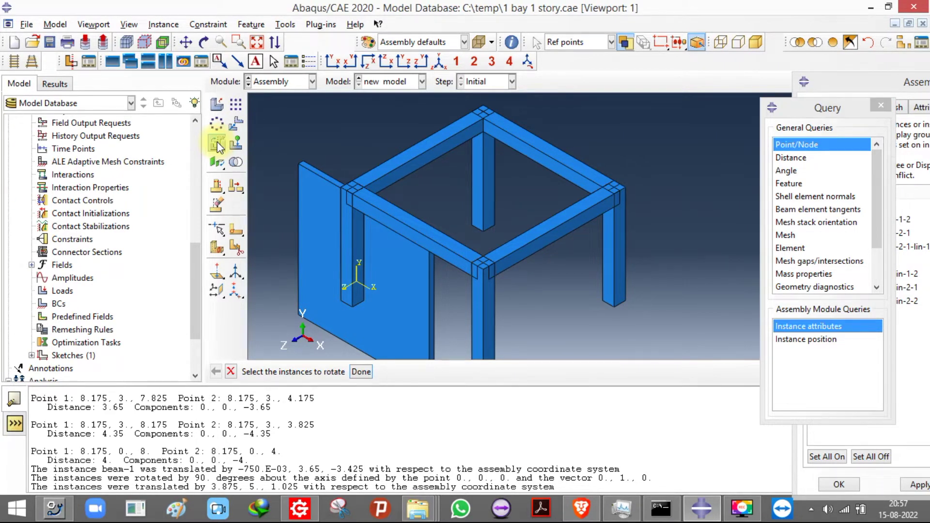
pyautogui.click(309, 206)
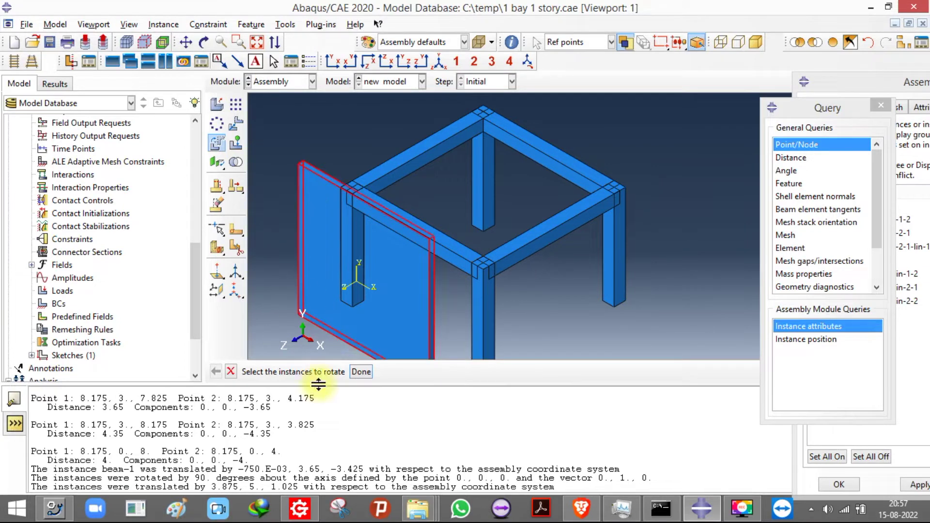
pyautogui.click(360, 371)
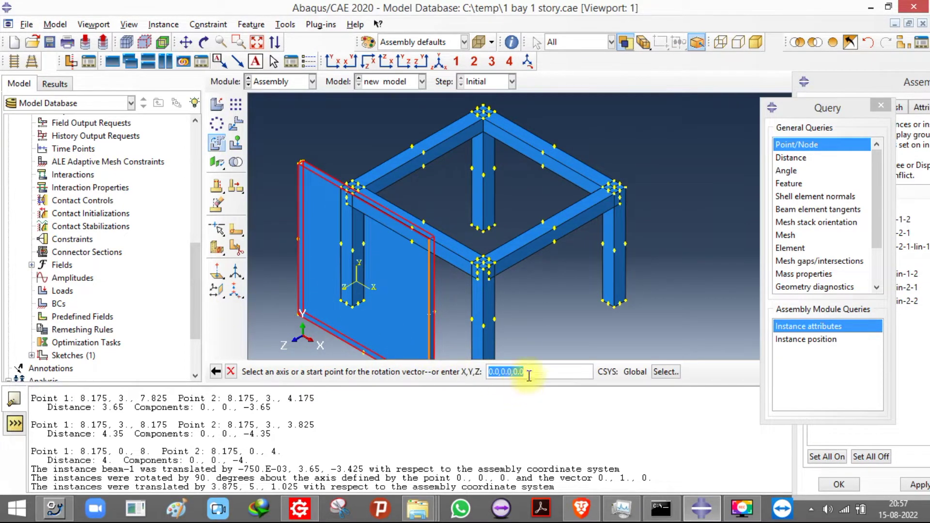
pyautogui.press('Return')
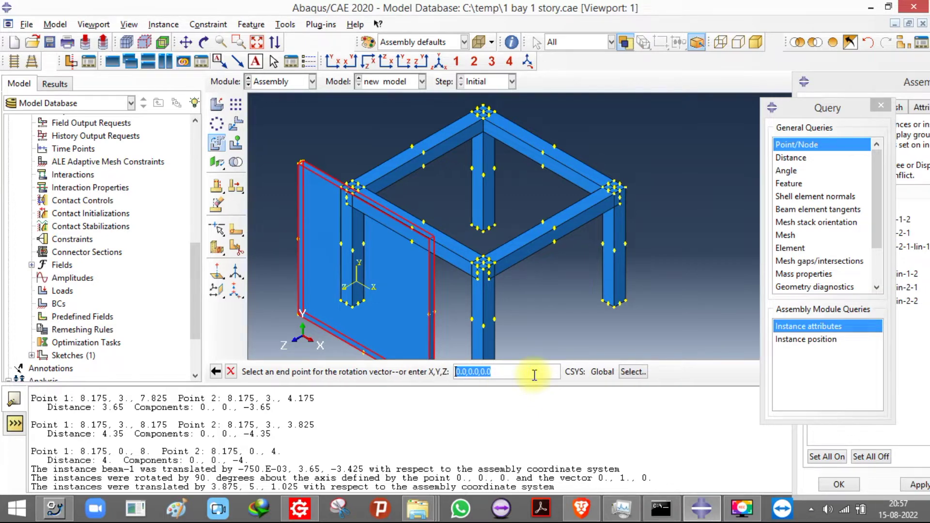
pyautogui.press('BackSpace')
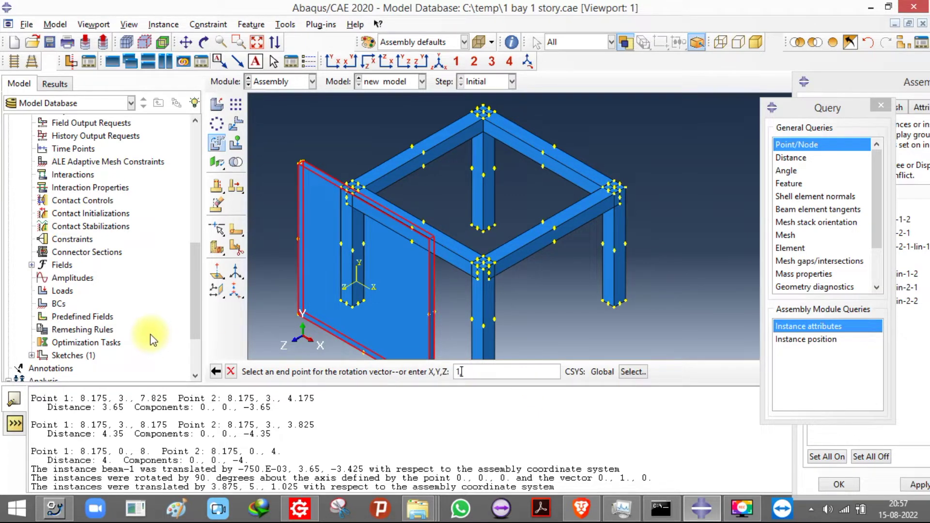
pyautogui.write('1,0,0')
pyautogui.press('Return')
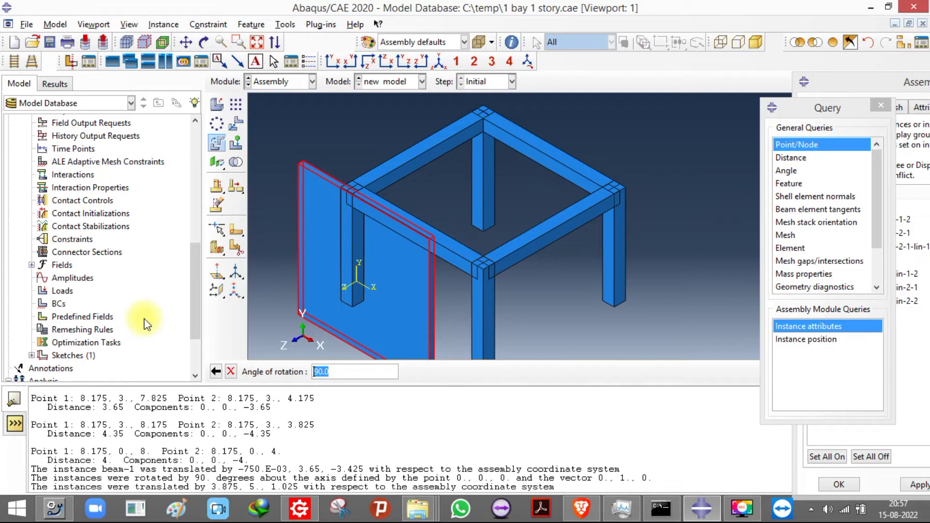
pyautogui.press('Return')
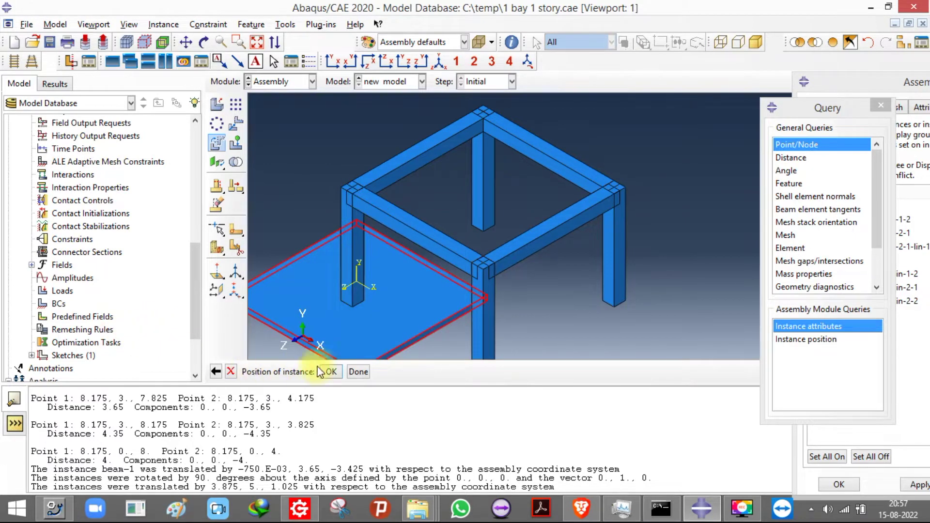
pyautogui.click(329, 371)
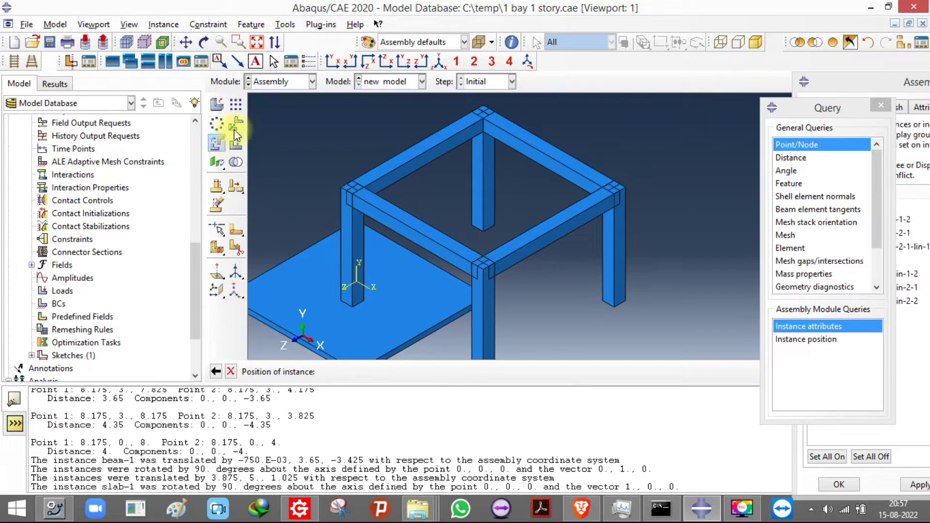
# Step: Translate the slab from its upper front corner to the midpoint of the front column's X-side top edge
pyautogui.click(224, 141)
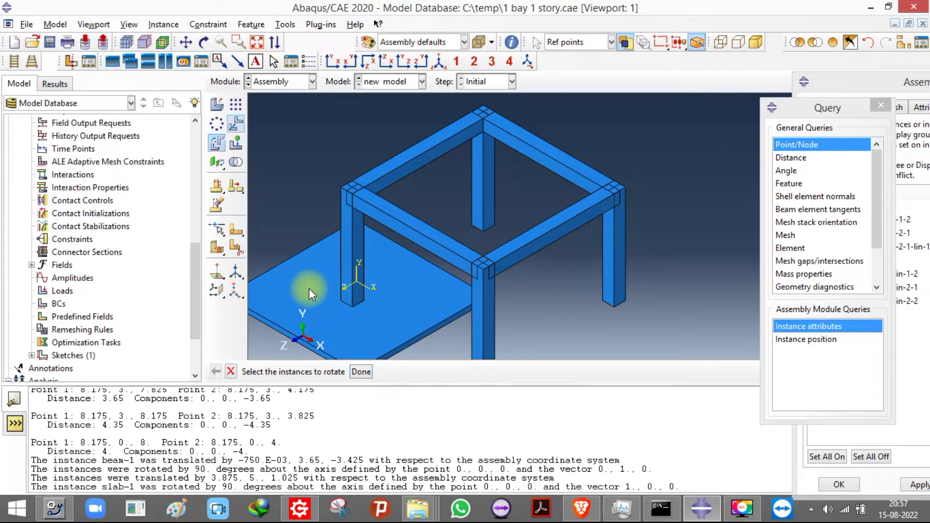
pyautogui.click(236, 124)
pyautogui.click(312, 305)
pyautogui.click(378, 372)
pyautogui.scroll(6, 376, 335)
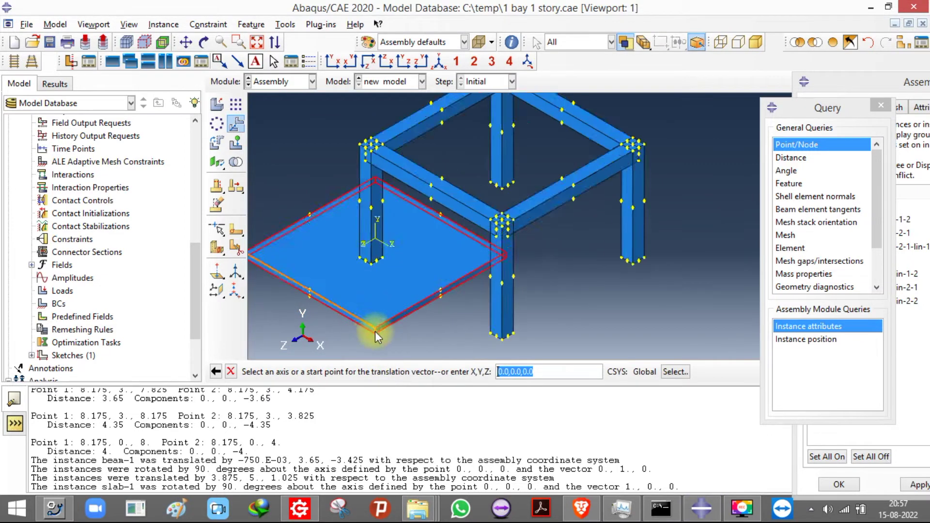
pyautogui.click(376, 337)
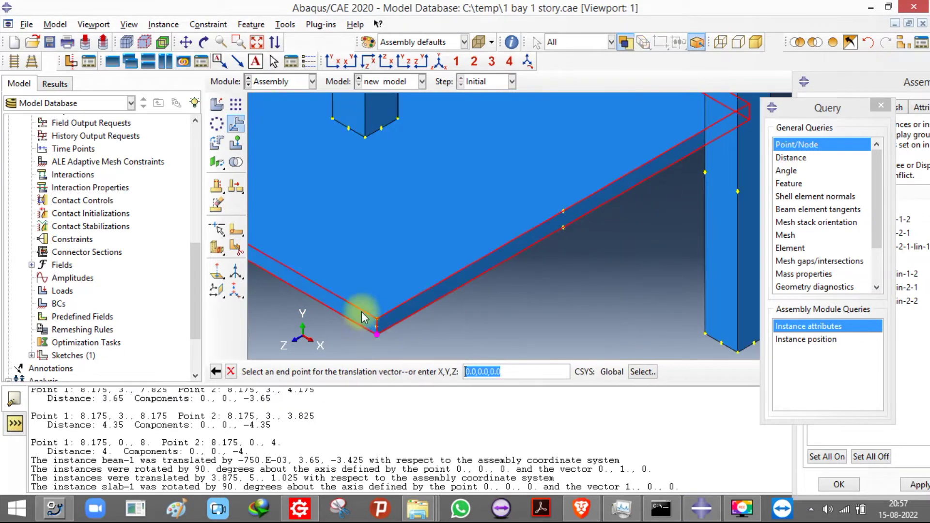
pyautogui.scroll(-4, 357, 307)
pyautogui.scroll(2, 491, 222)
pyautogui.scroll(-4, 490, 216)
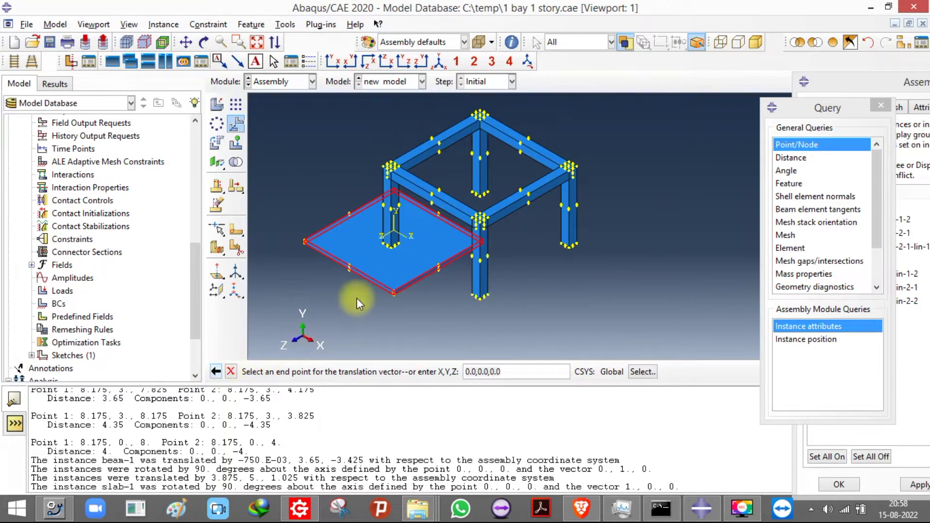
pyautogui.click(365, 274)
pyautogui.scroll(6, 373, 285)
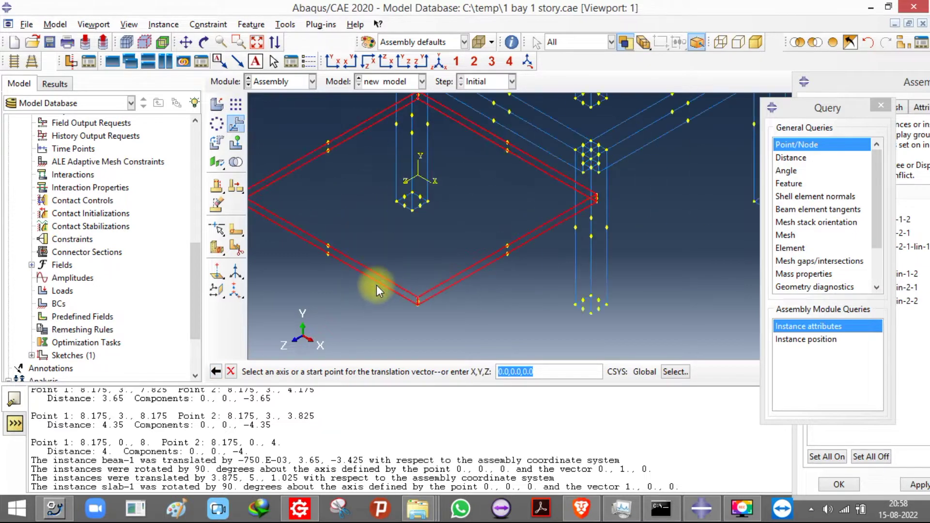
pyautogui.click(455, 310)
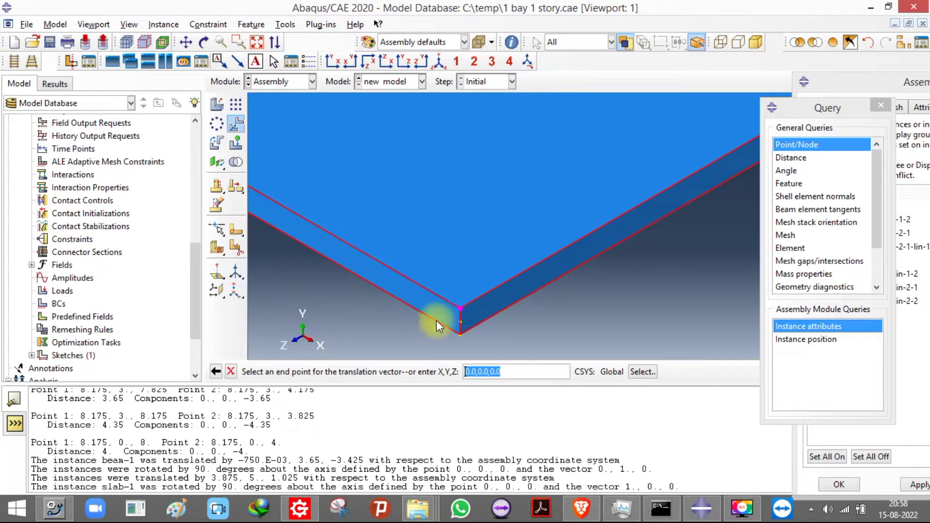
pyautogui.scroll(-6, 390, 322)
pyautogui.scroll(5, 574, 193)
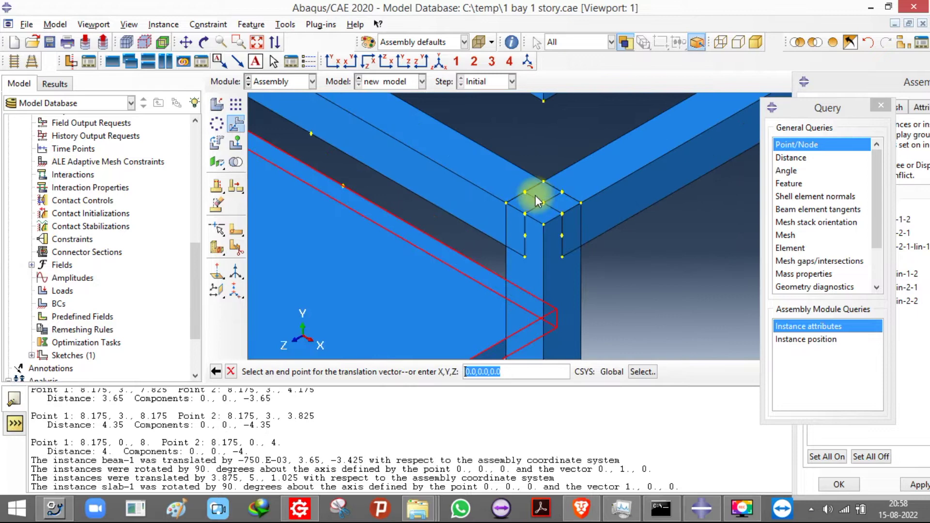
pyautogui.click(567, 216)
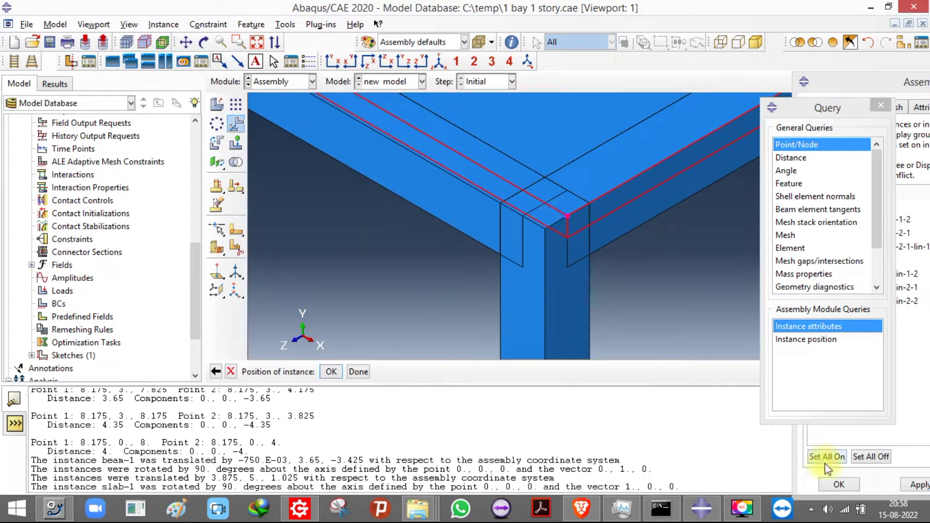
pyautogui.click(332, 372)
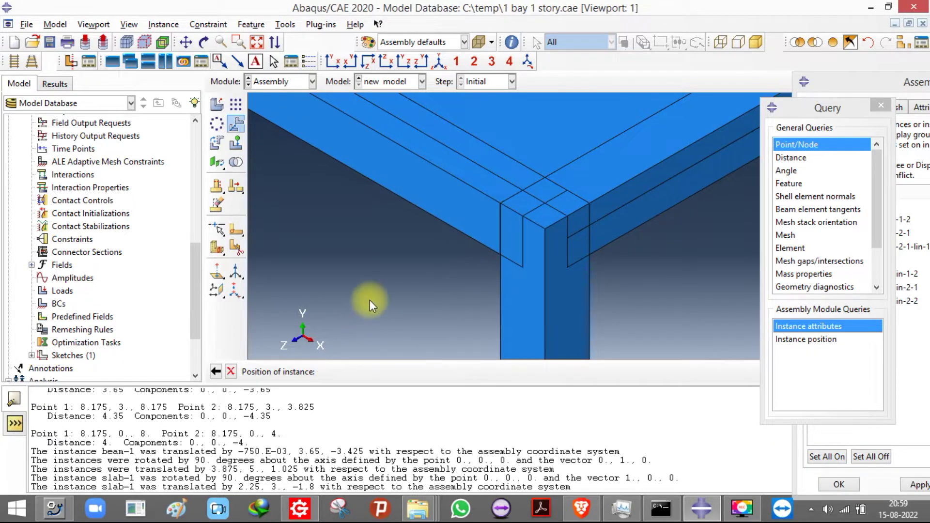
# Step: Merge the geometry of all instances into a part named CONCRETE, suppressing the originals and removing intersecting boundaries
pyautogui.scroll(5, 368, 299)
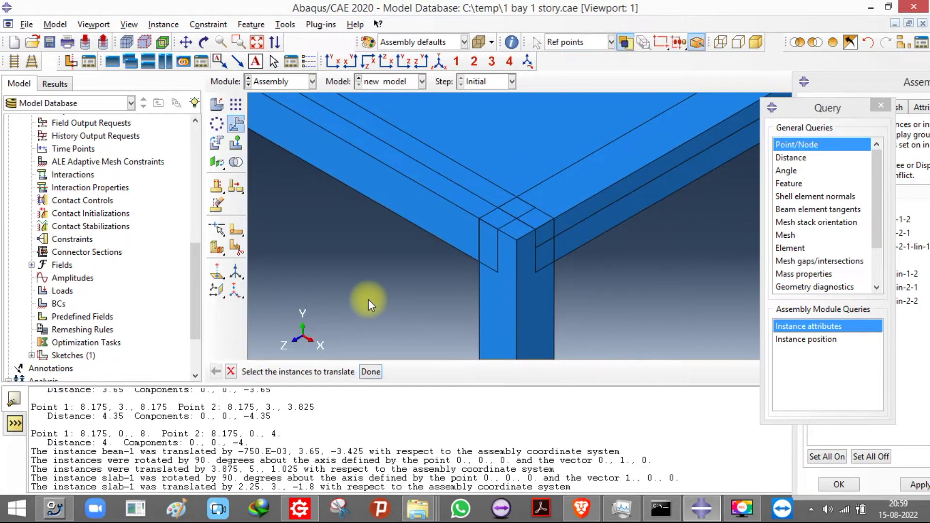
pyautogui.scroll(-3, 385, 269)
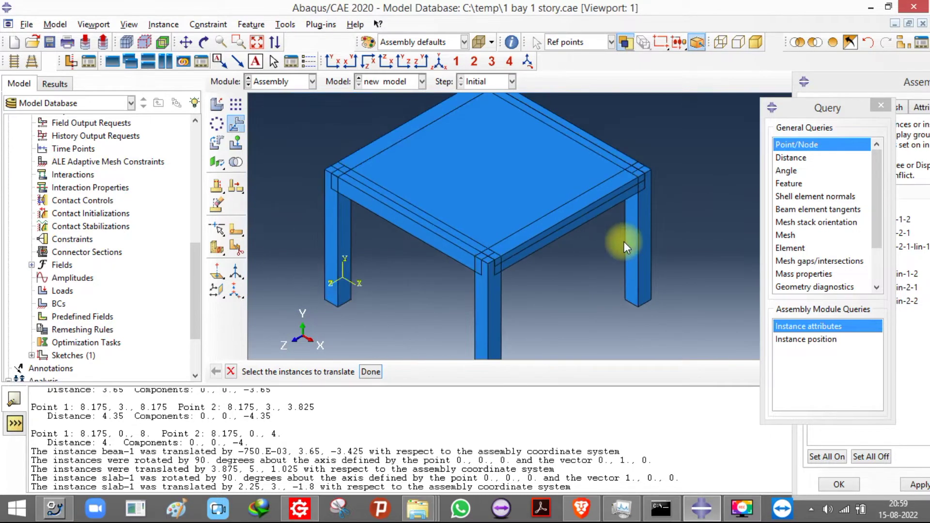
pyautogui.scroll(3, 624, 241)
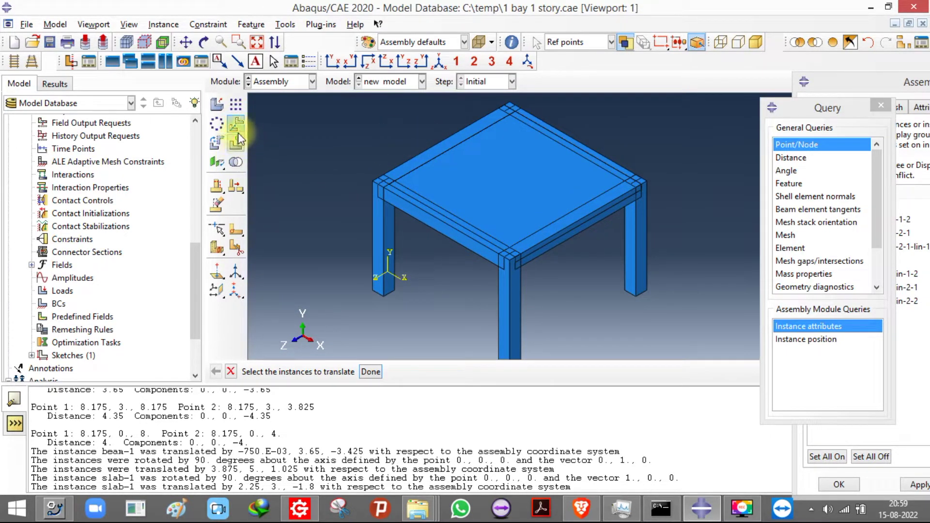
pyautogui.click(236, 142)
pyautogui.click(237, 162)
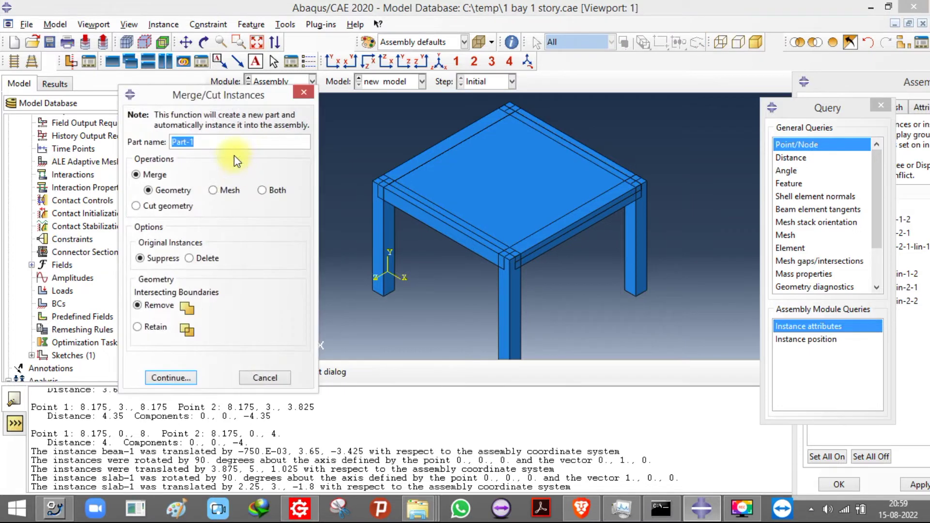
pyautogui.write('CONCRETE')
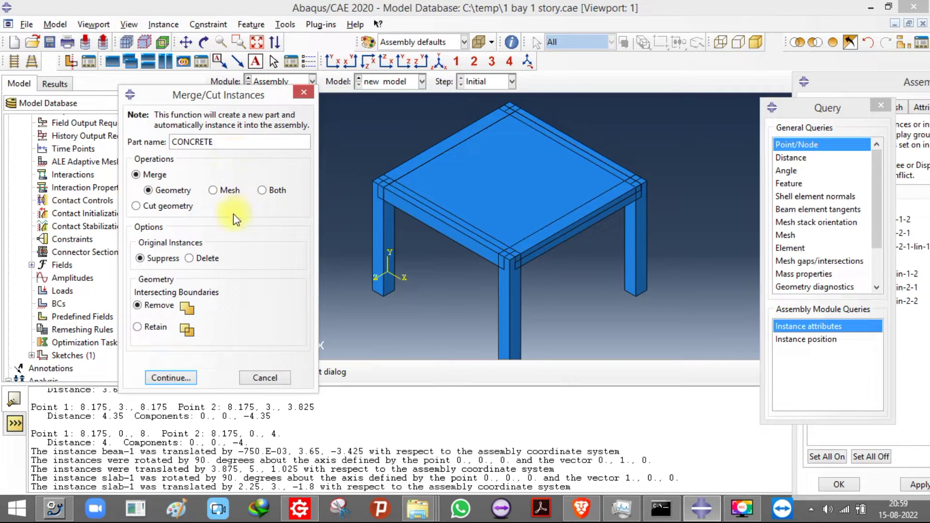
pyautogui.click(178, 376)
pyautogui.moveTo(328, 104); pyautogui.dragTo(757, 403)
pyautogui.click(363, 371)
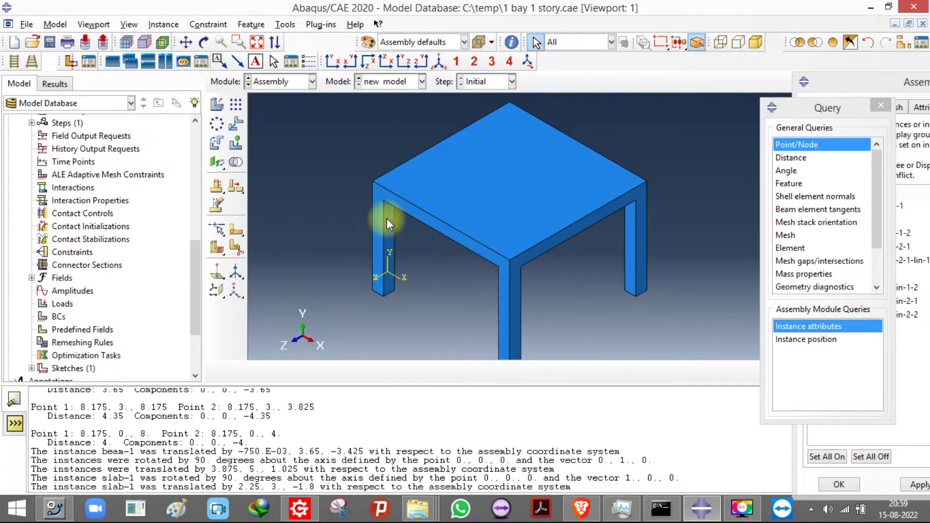
# Step: View the merged frame from below, then open the CONCRETE part in the Mesh module
pyautogui.click(204, 42)
pyautogui.moveTo(618, 229); pyautogui.dragTo(504, 203)
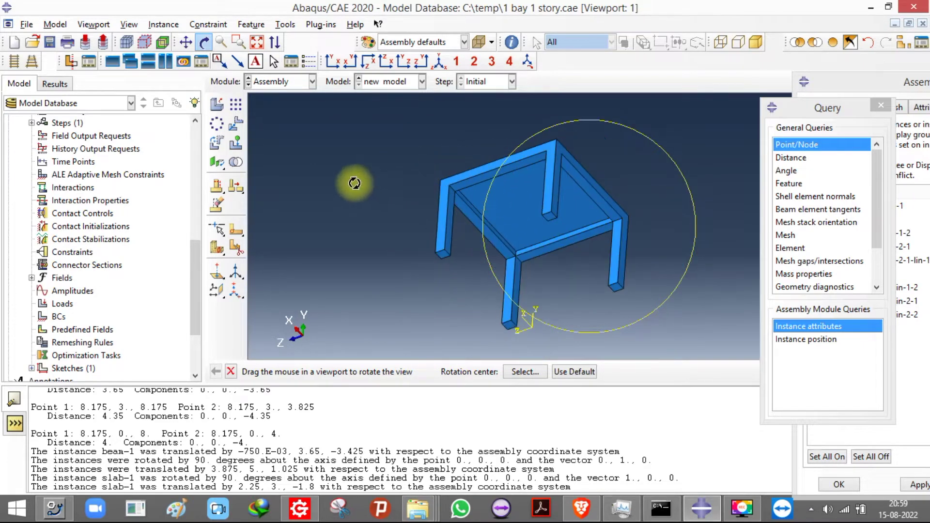
pyautogui.click(281, 81)
pyautogui.click(270, 176)
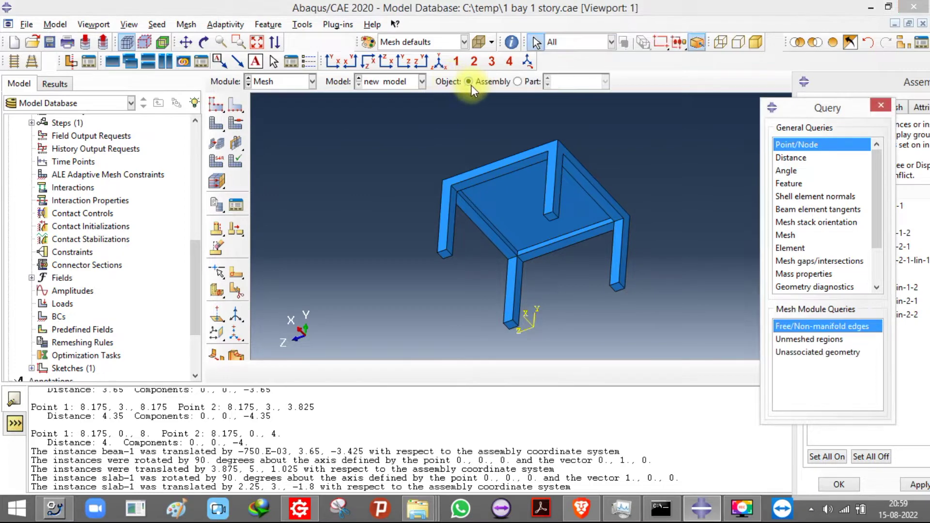
pyautogui.click(532, 81)
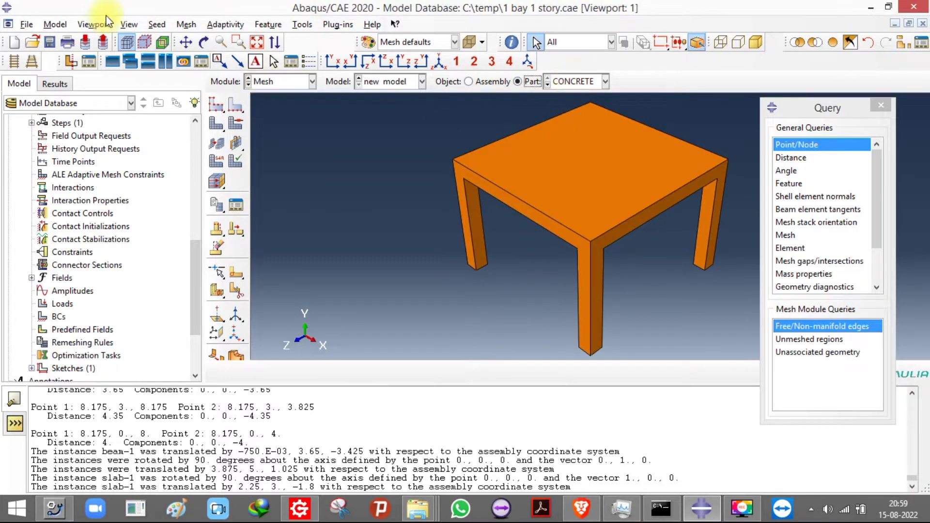
# Step: Partition the CONCRETE part by extending the slab's underside face
pyautogui.click(204, 42)
pyautogui.moveTo(673, 218); pyautogui.dragTo(338, 167)
pyautogui.click(216, 291)
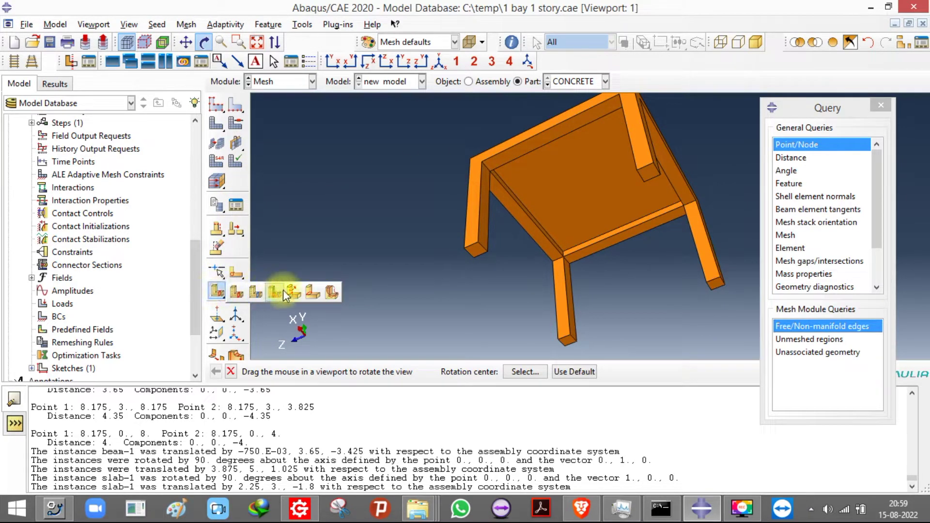
pyautogui.click(278, 290)
pyautogui.scroll(4, 499, 184)
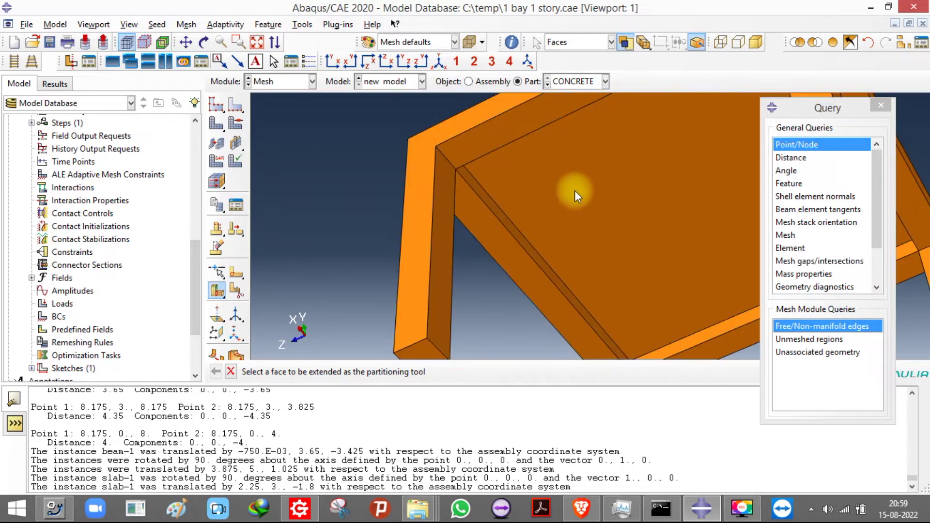
pyautogui.click(574, 190)
pyautogui.click(371, 372)
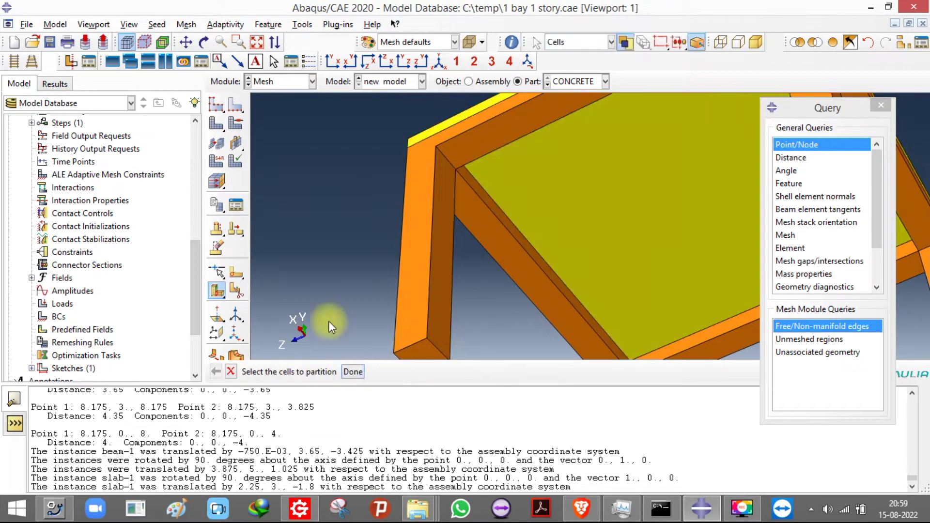
# Step: Partition all cells of the CONCRETE part by extending the inner side face of the corner column at the X and Z ends
pyautogui.scroll(-4, 340, 237)
pyautogui.scroll(-1, 378, 174)
pyautogui.scroll(4, 341, 161)
pyautogui.scroll(-4, 342, 167)
pyautogui.scroll(2, 417, 224)
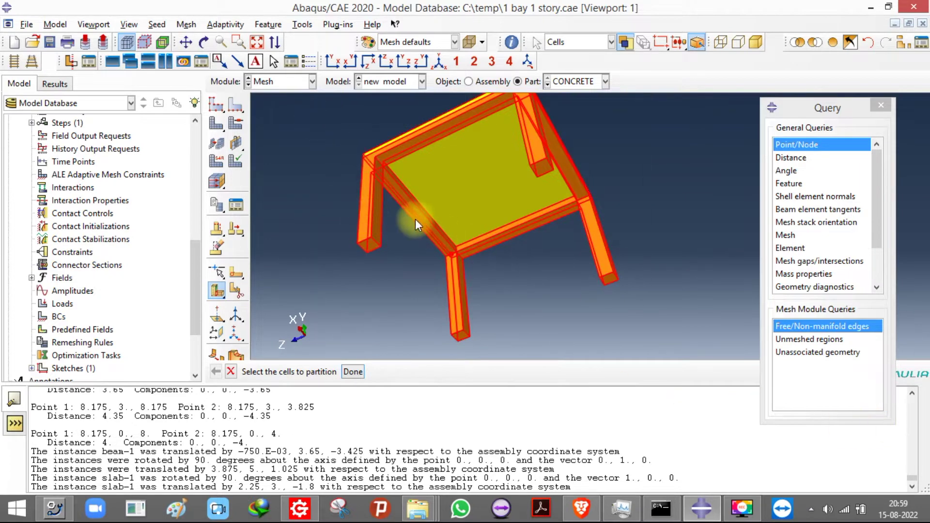
pyautogui.scroll(-2, 388, 184)
pyautogui.scroll(4, 333, 128)
pyautogui.scroll(-1, 490, 215)
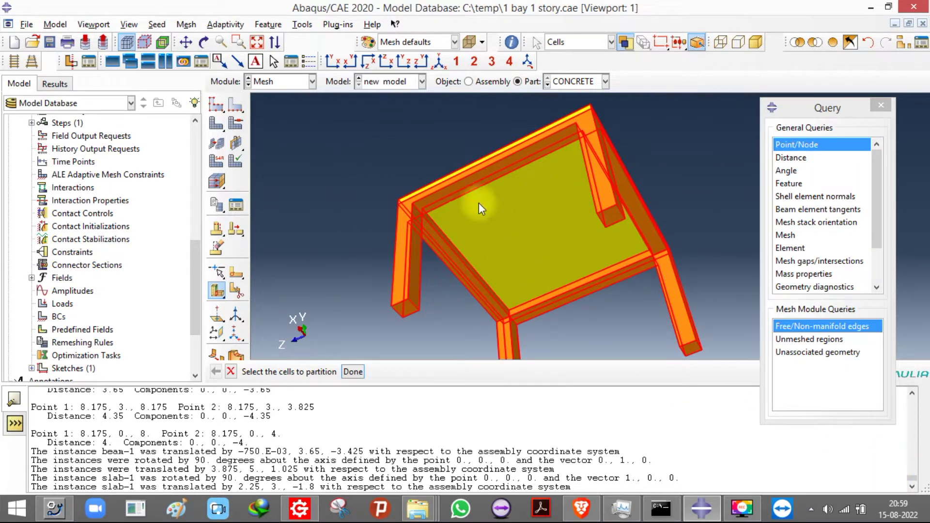
pyautogui.middleClick(412, 180)
pyautogui.scroll(5, 416, 263)
pyautogui.click(417, 266)
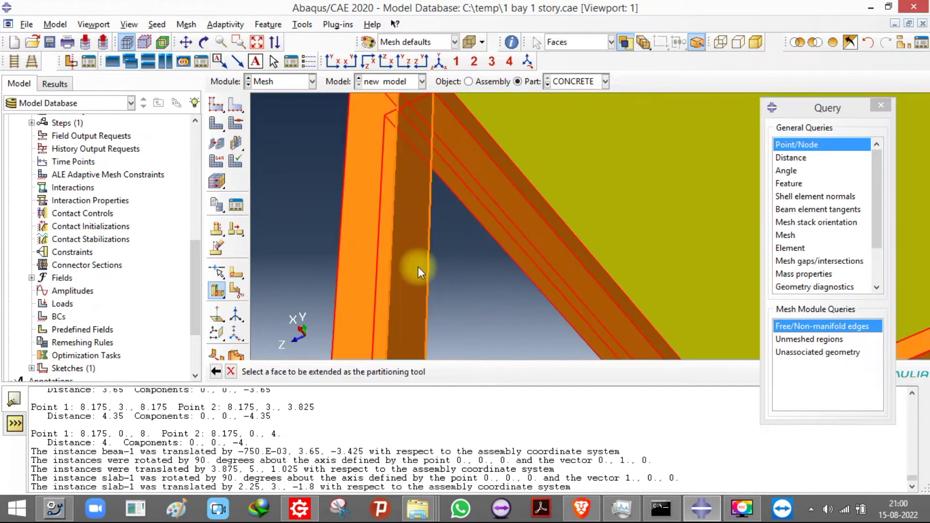
pyautogui.middleClick(372, 242)
# Step: Partition all cells of the CONCRETE part by extending a vertical side face of the nearest corner column
pyautogui.scroll(-4, 365, 232)
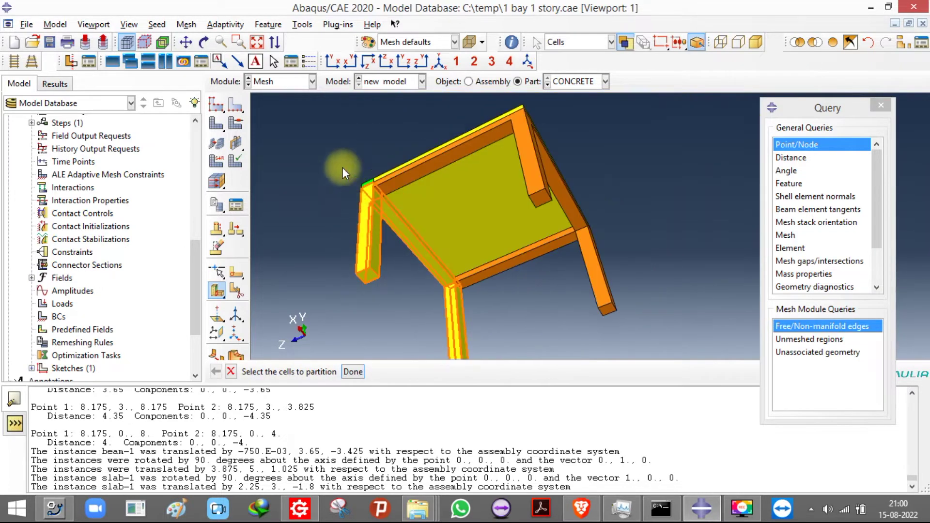
pyautogui.moveTo(312, 126); pyautogui.dragTo(730, 409)
pyautogui.middleClick(478, 151)
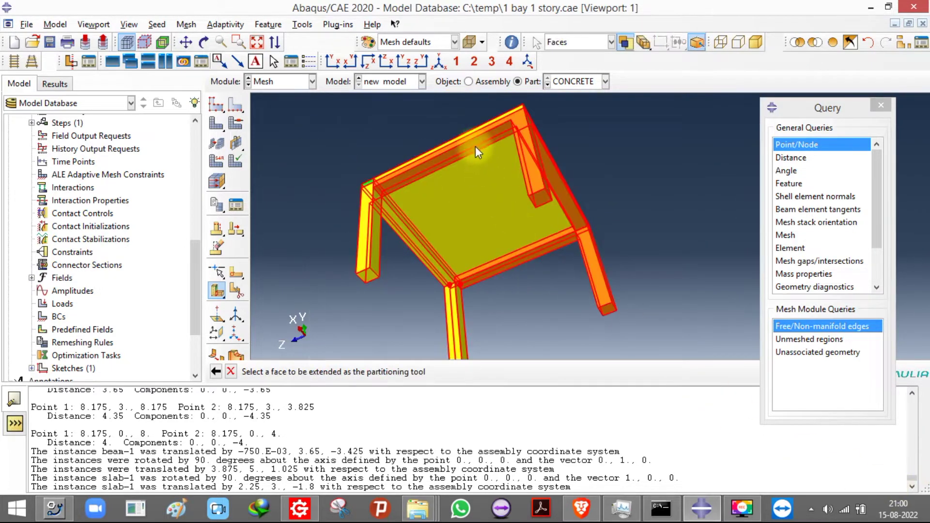
pyautogui.scroll(5, 475, 145)
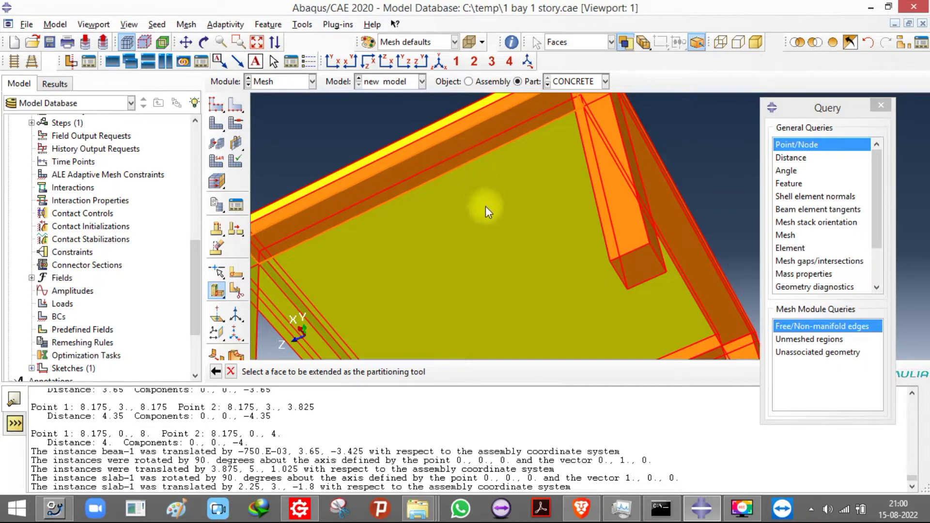
pyautogui.scroll(-3, 485, 199)
pyautogui.scroll(5, 435, 333)
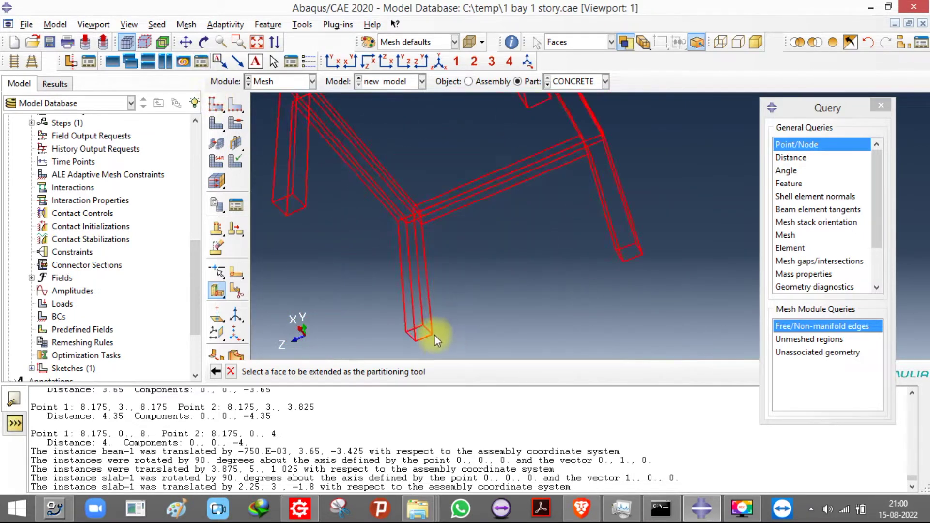
pyautogui.click(411, 241)
pyautogui.middleClick(408, 242)
pyautogui.scroll(-5, 406, 261)
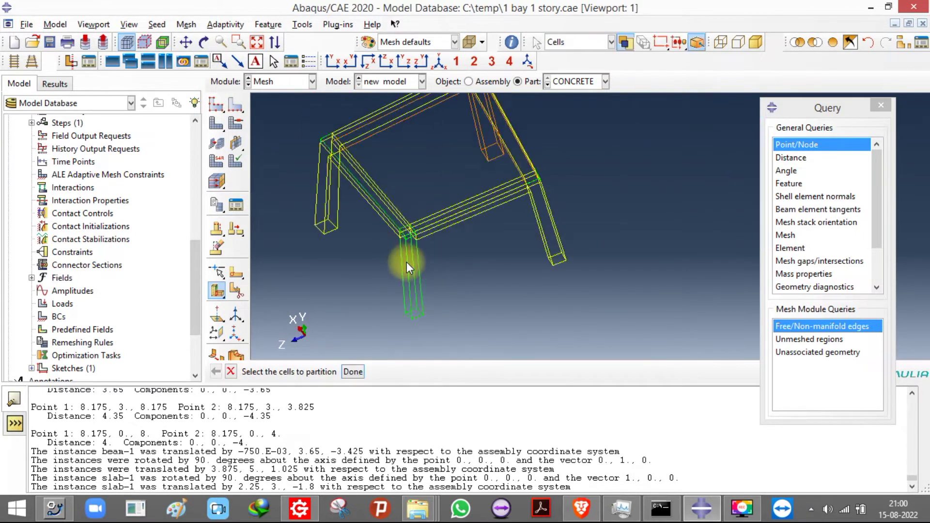
# Step: Try to partition all cells of the CONCRETE part by extending the broad visible side face of the right-hand column
pyautogui.moveTo(315, 154); pyautogui.dragTo(611, 344)
pyautogui.middleClick(380, 213)
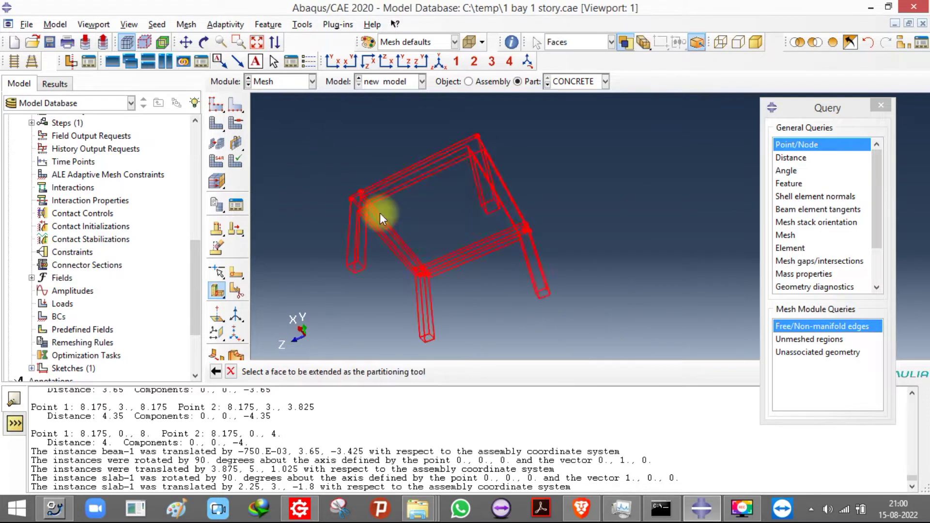
pyautogui.scroll(5, 377, 213)
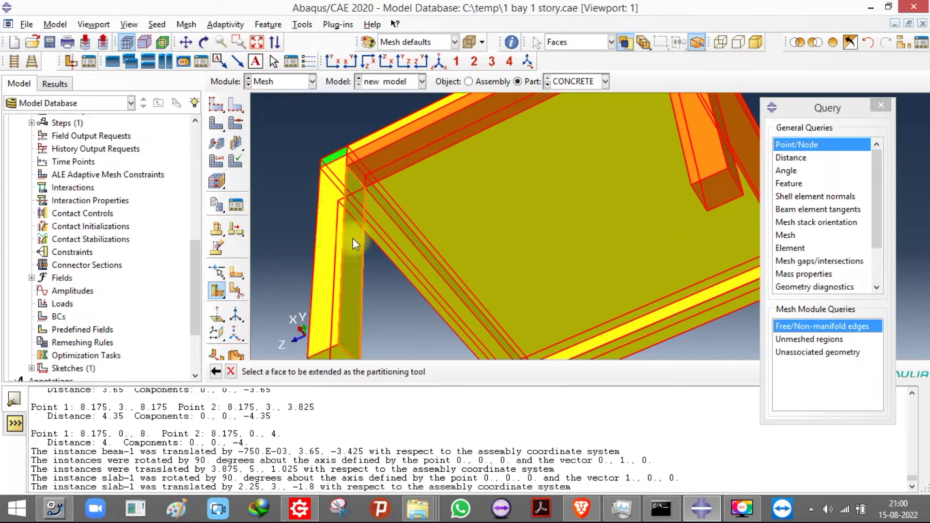
pyautogui.scroll(-6, 330, 216)
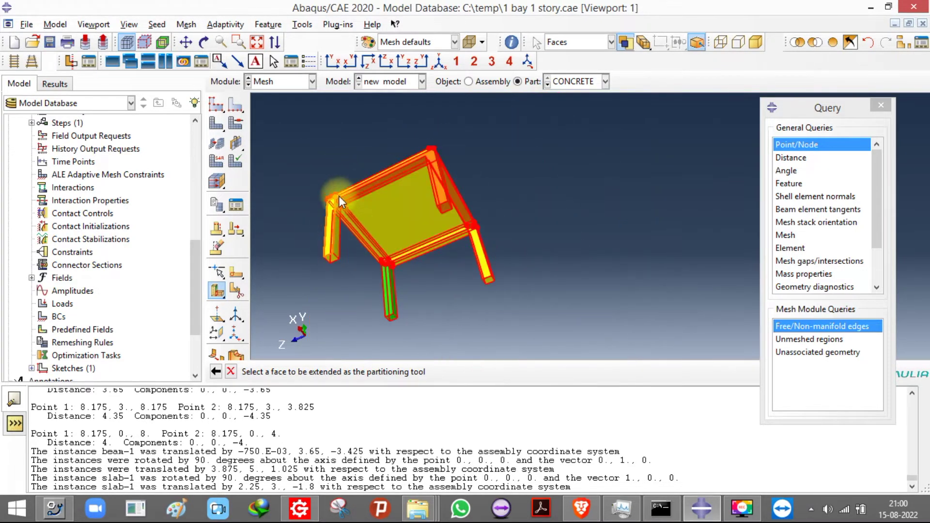
pyautogui.scroll(1, 442, 222)
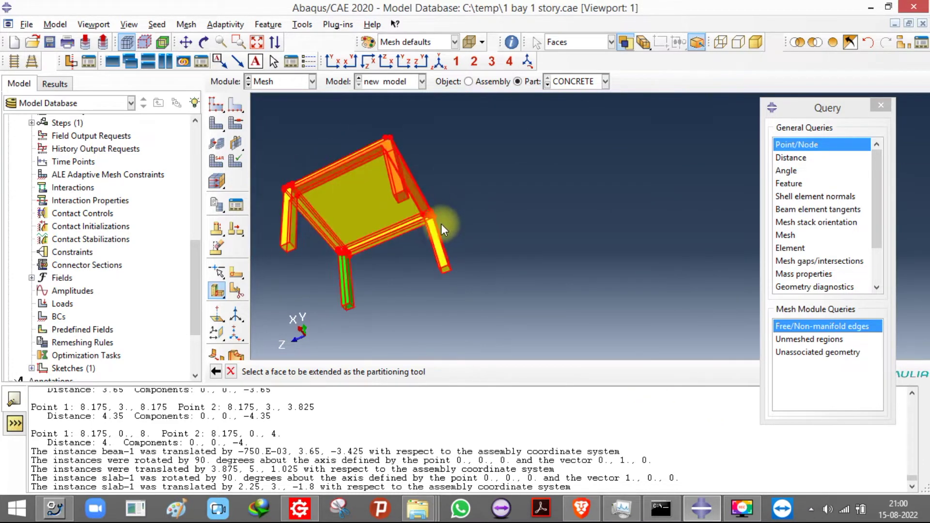
pyautogui.scroll(5, 510, 272)
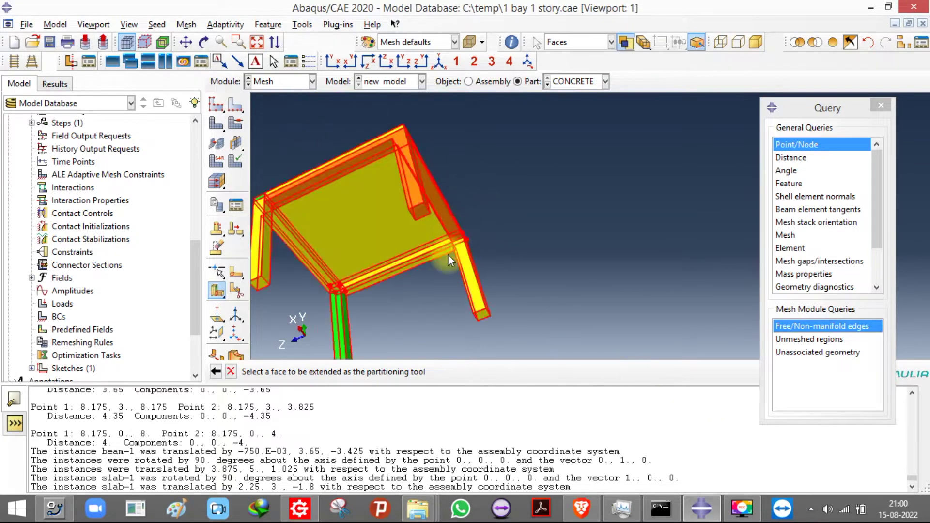
pyautogui.click(478, 254)
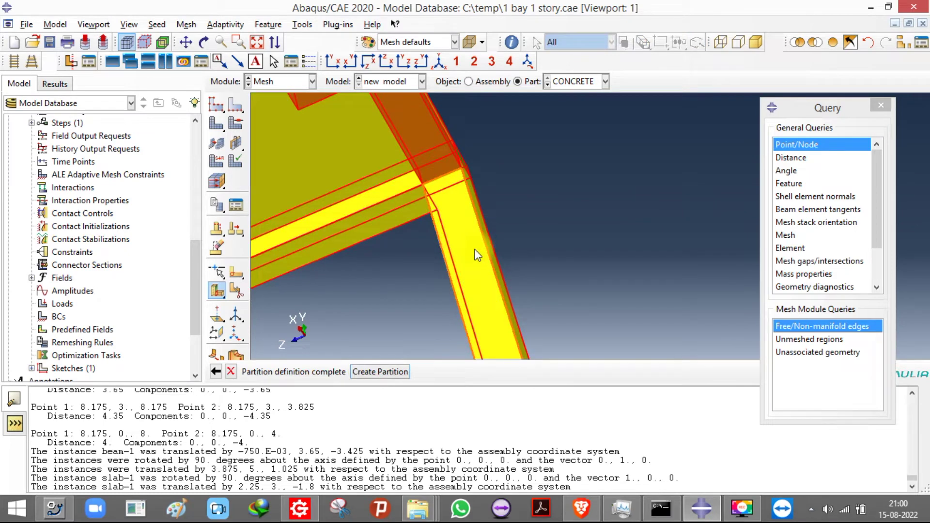
pyautogui.middleClick(545, 309)
pyautogui.click(461, 276)
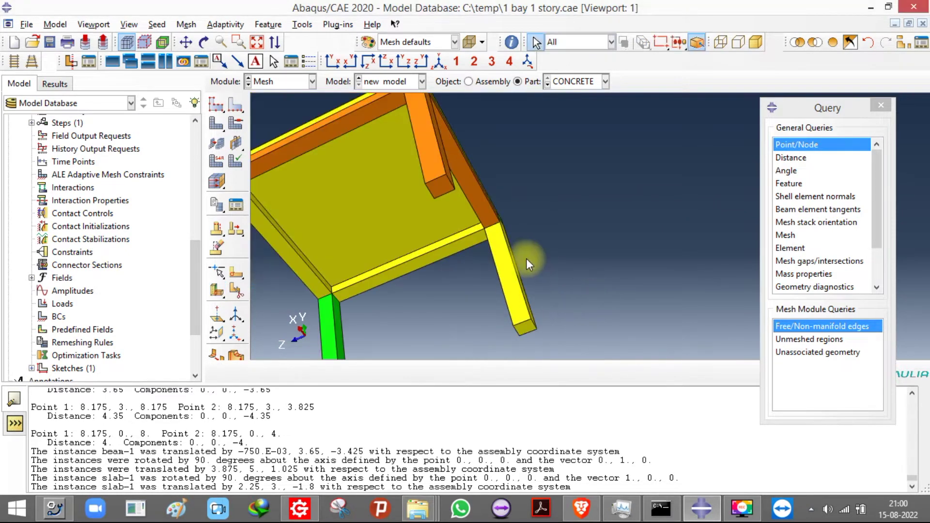
# Step: Retry the partition of the whole CONCRETE part with the same side face of the right-hand column as the extended face
pyautogui.click(226, 288)
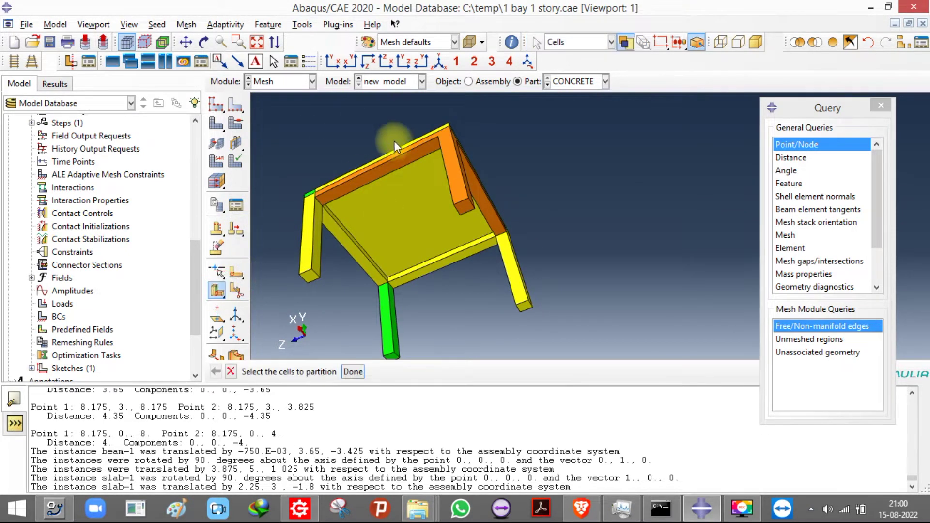
pyautogui.scroll(-1, 277, 107)
pyautogui.scroll(2, 562, 217)
pyautogui.scroll(2, 562, 217)
pyautogui.middleClick(614, 256)
pyautogui.click(615, 247)
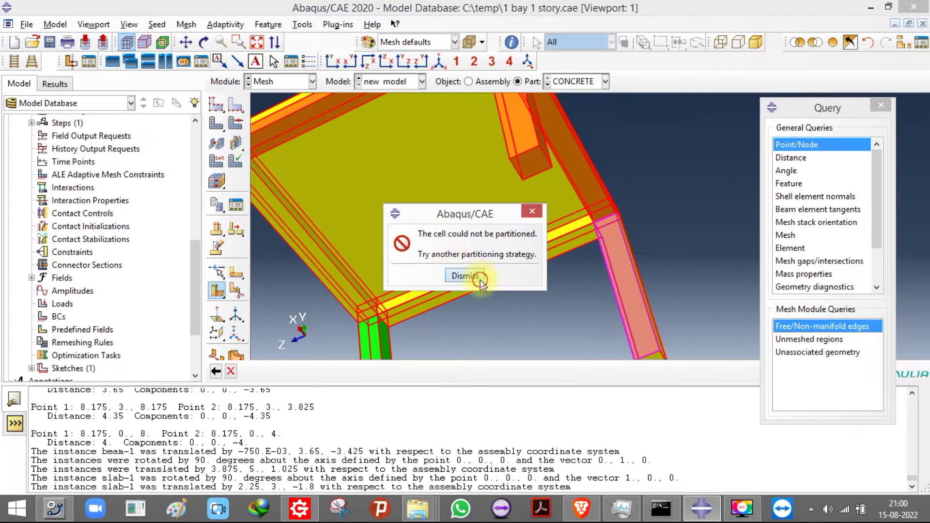
pyautogui.click(468, 276)
# Step: Rotate the view to expose the inner column sides and partition all CONCRETE cells by extending the far middle column's lighter side face
pyautogui.click(345, 121)
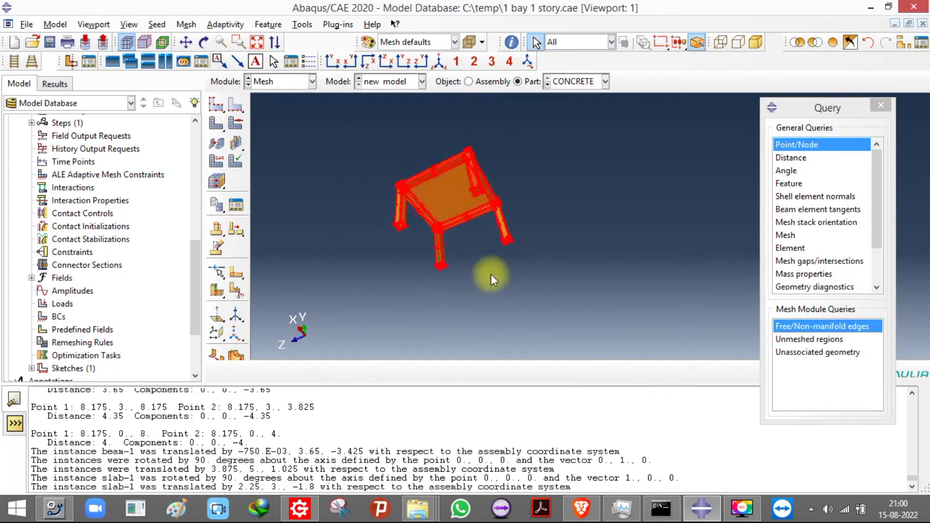
pyautogui.scroll(2, 489, 271)
pyautogui.click(216, 290)
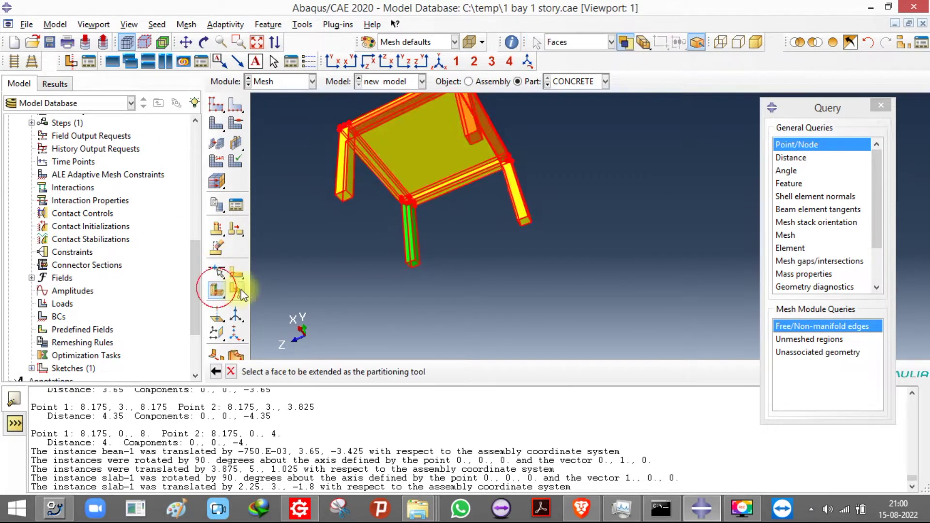
pyautogui.scroll(5, 455, 228)
pyautogui.scroll(-3, 327, 249)
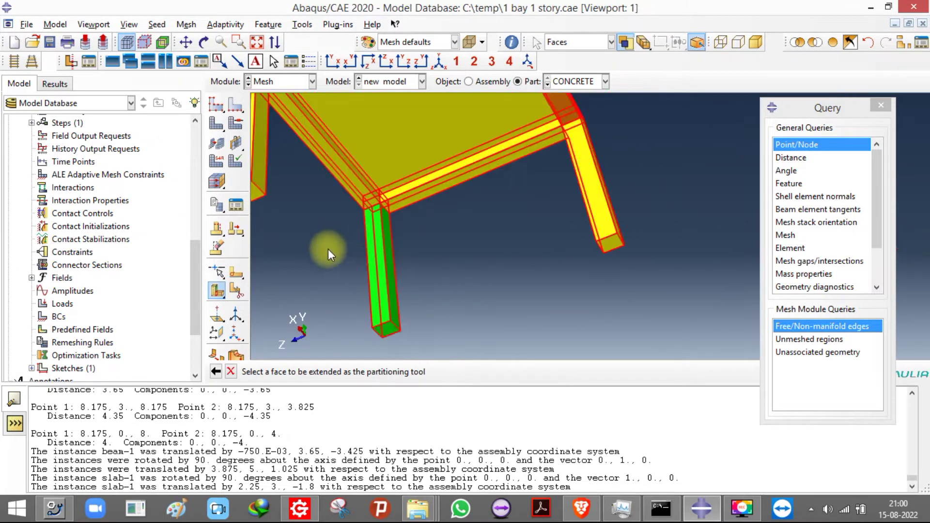
pyautogui.click(204, 42)
pyautogui.moveTo(585, 307)
pyautogui.mouseDown()
pyautogui.moveTo(613, 108)
pyautogui.moveTo(579, 139)
pyautogui.mouseUp()
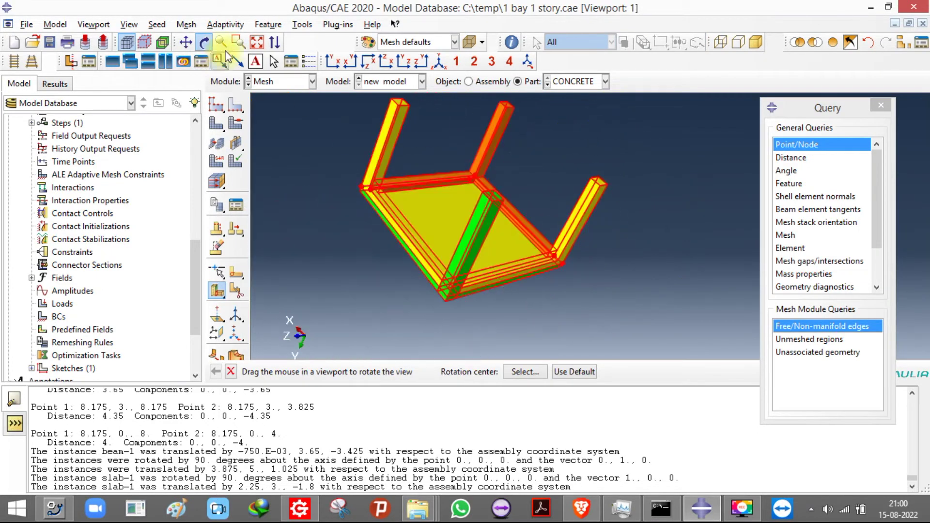
pyautogui.click(204, 42)
pyautogui.scroll(6, 528, 146)
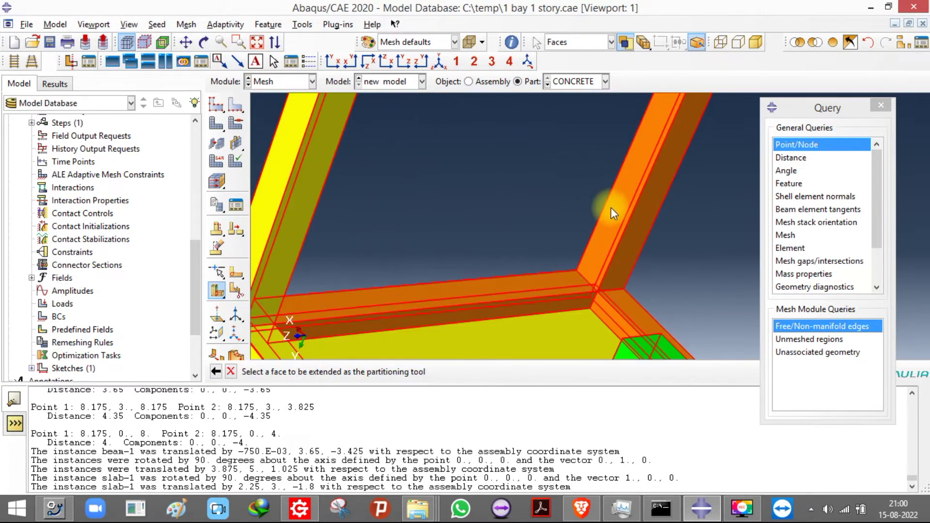
pyautogui.click(615, 213)
pyautogui.middleClick(615, 214)
pyautogui.scroll(-6, 556, 210)
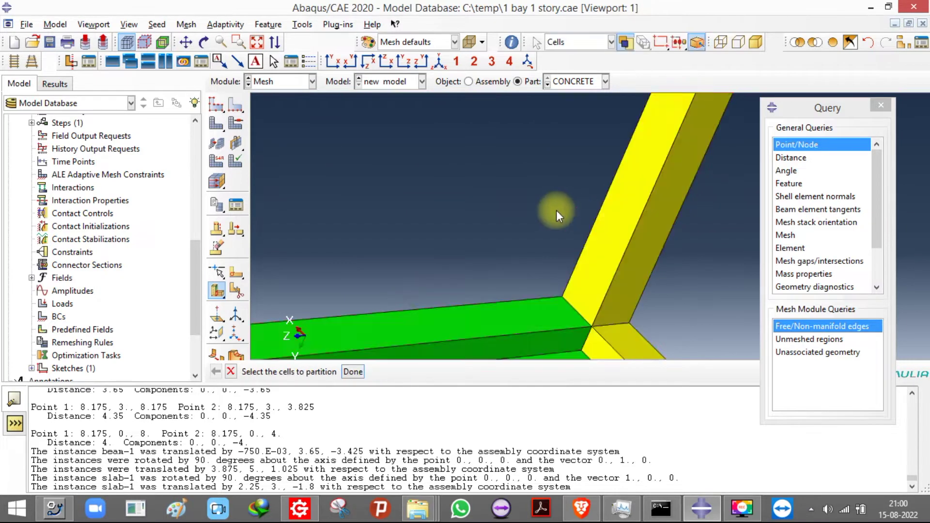
# Step: Partition all cells of the CONCRETE part by extending the darker side face of the left column
pyautogui.moveTo(420, 146); pyautogui.dragTo(768, 362)
pyautogui.scroll(5, 533, 204)
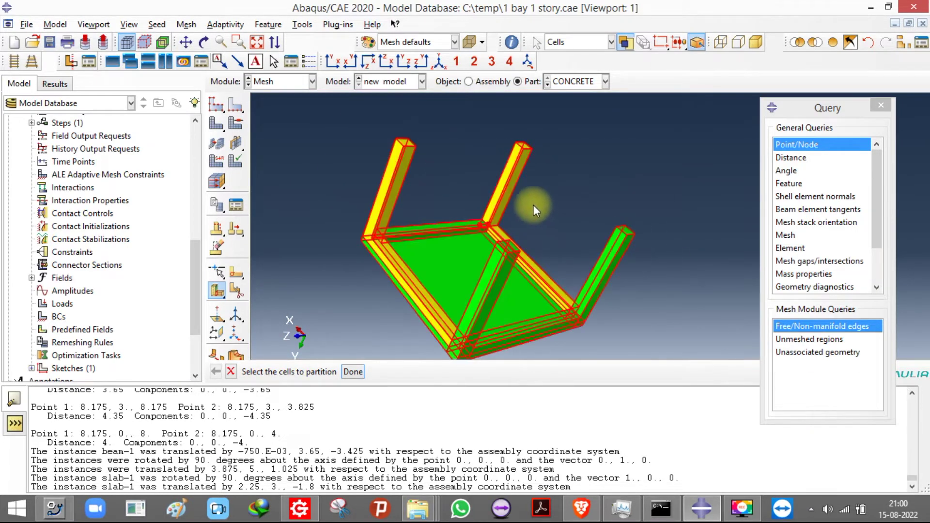
pyautogui.scroll(-6, 498, 198)
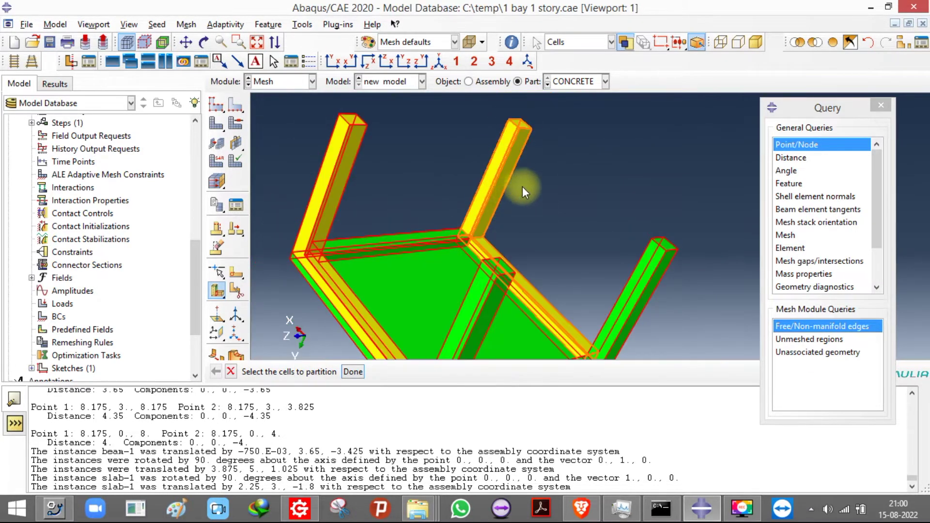
pyautogui.middleClick(542, 217)
pyautogui.scroll(5, 389, 214)
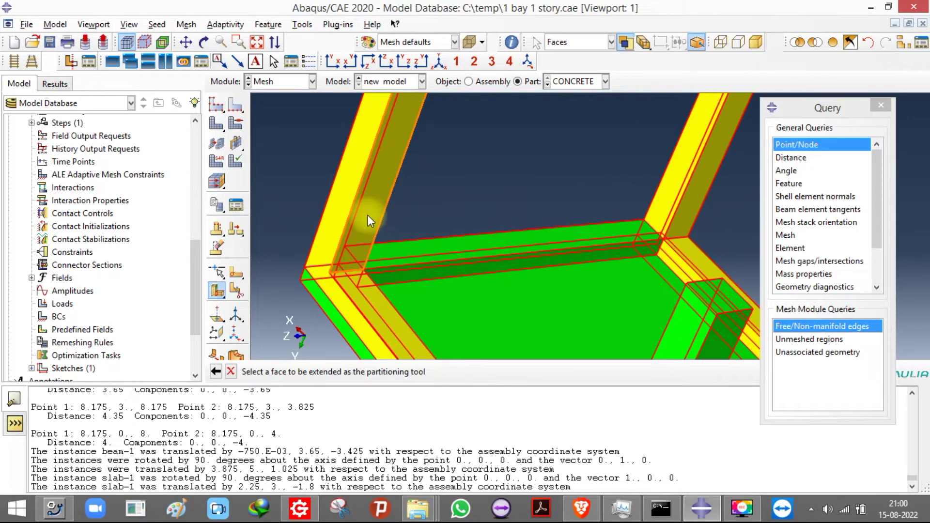
pyautogui.click(367, 215)
pyautogui.middleClick(367, 215)
pyautogui.scroll(-3, 368, 215)
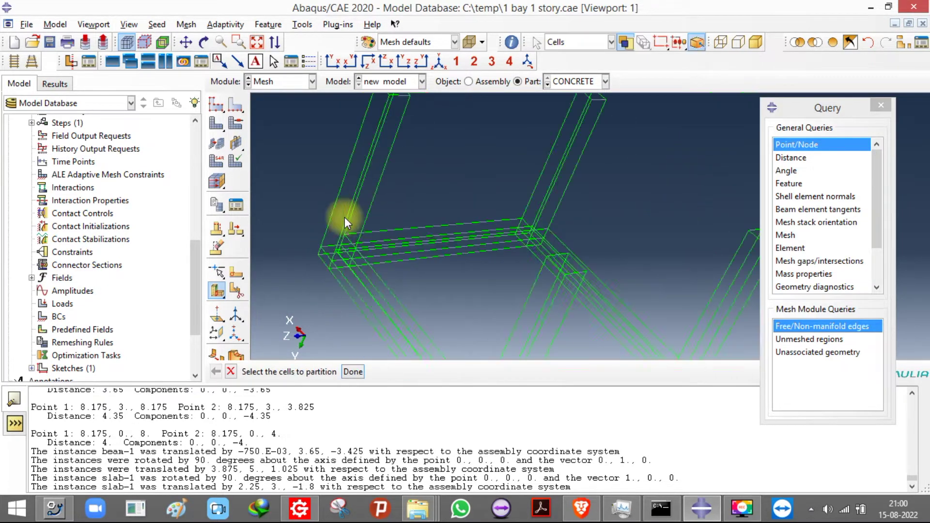
# Step: Mesh the whole CONCRETE part in isometric view and check its global seed settings
pyautogui.click(439, 62)
pyautogui.scroll(4, 437, 153)
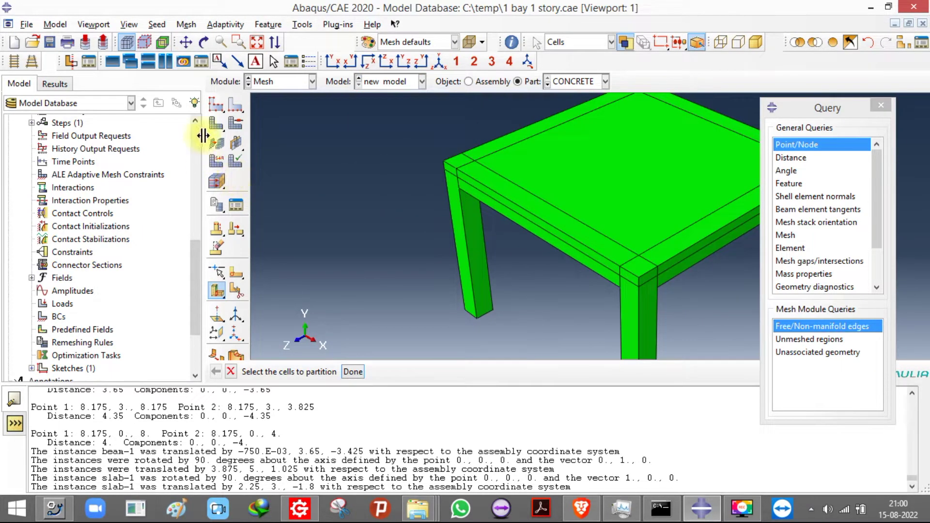
pyautogui.click(217, 124)
pyautogui.click(327, 372)
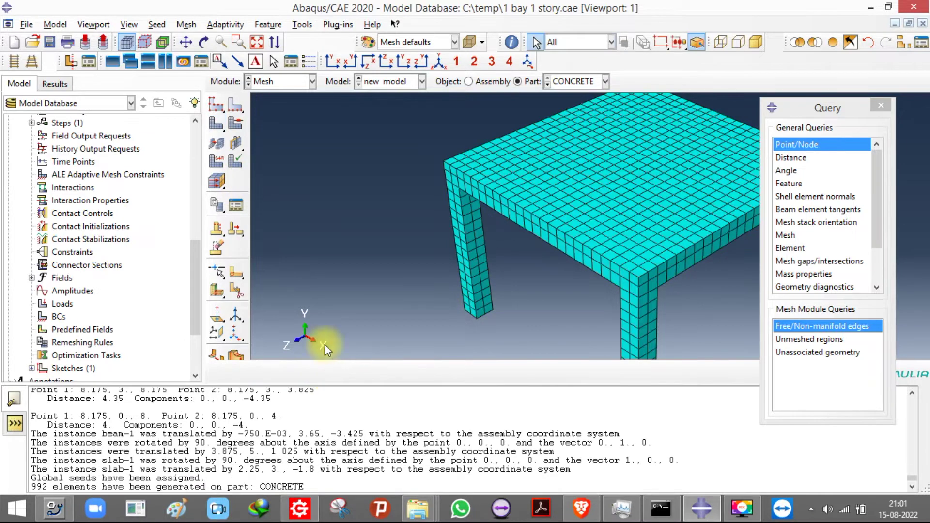
pyautogui.scroll(-3, 405, 223)
pyautogui.scroll(1, 359, 196)
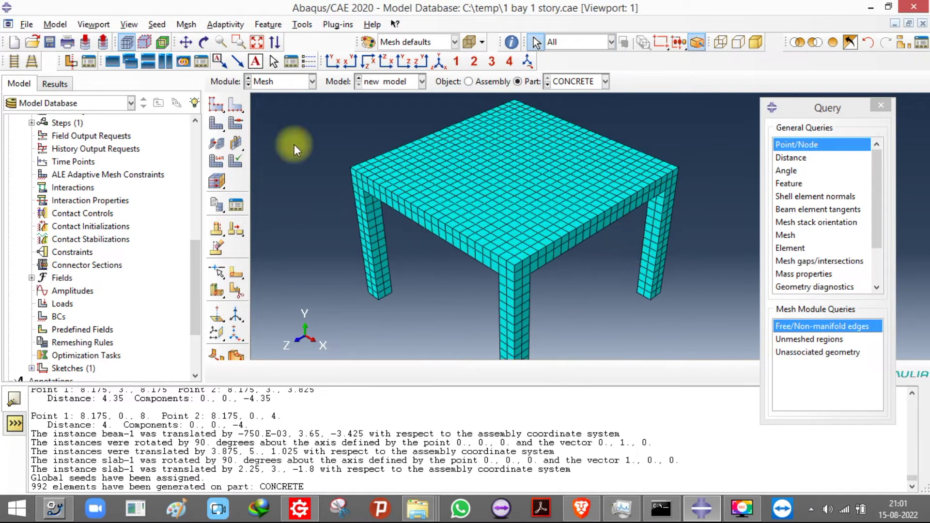
pyautogui.click(220, 111)
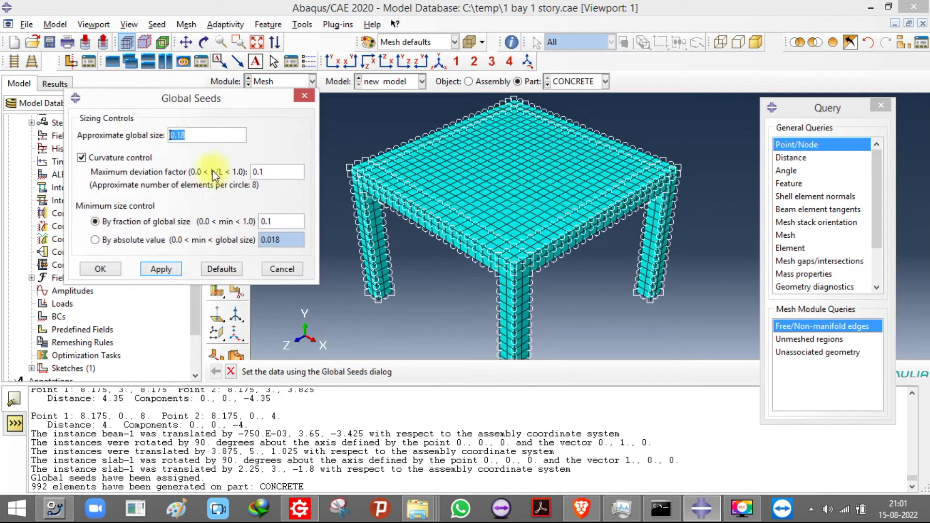
pyautogui.click(300, 93)
pyautogui.scroll(-2, 600, 293)
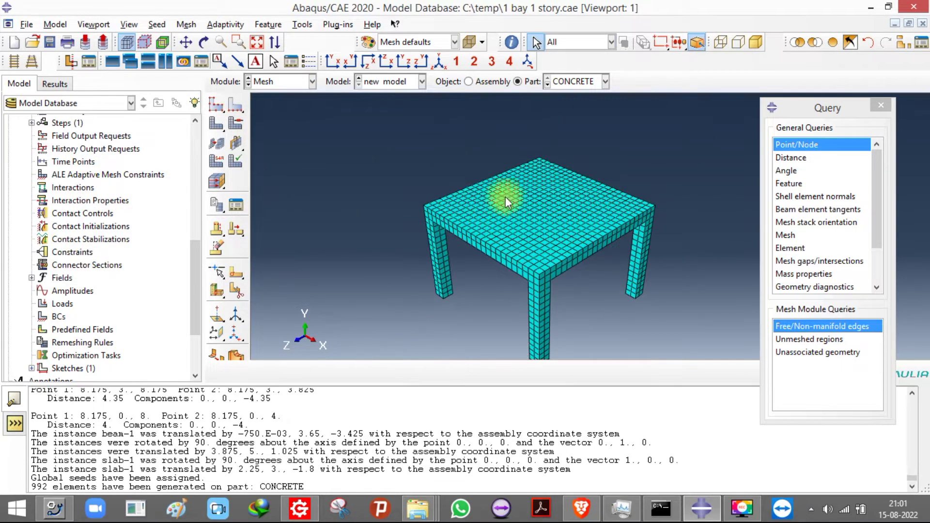
# Step: Switch from meshing to the Part module with the CONCRETE part displayed
pyautogui.click(279, 82)
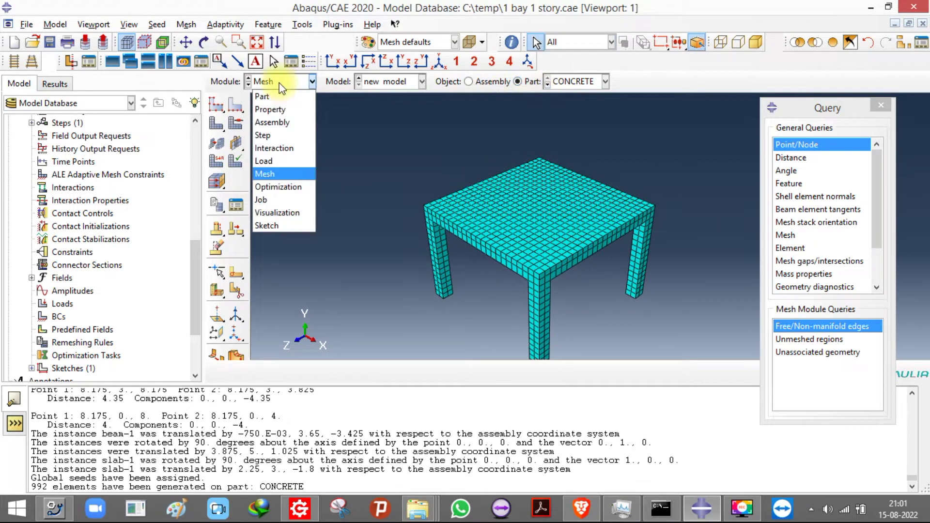
pyautogui.click(273, 96)
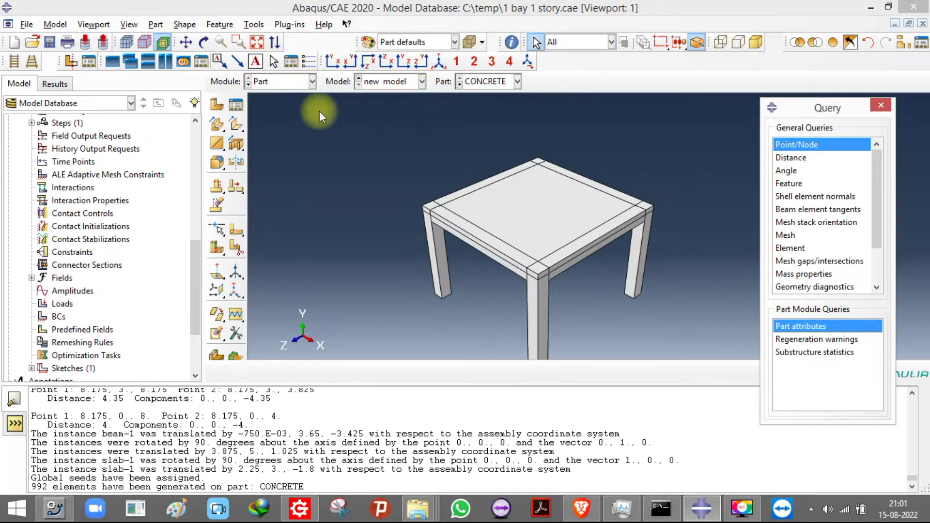
pyautogui.click(208, 106)
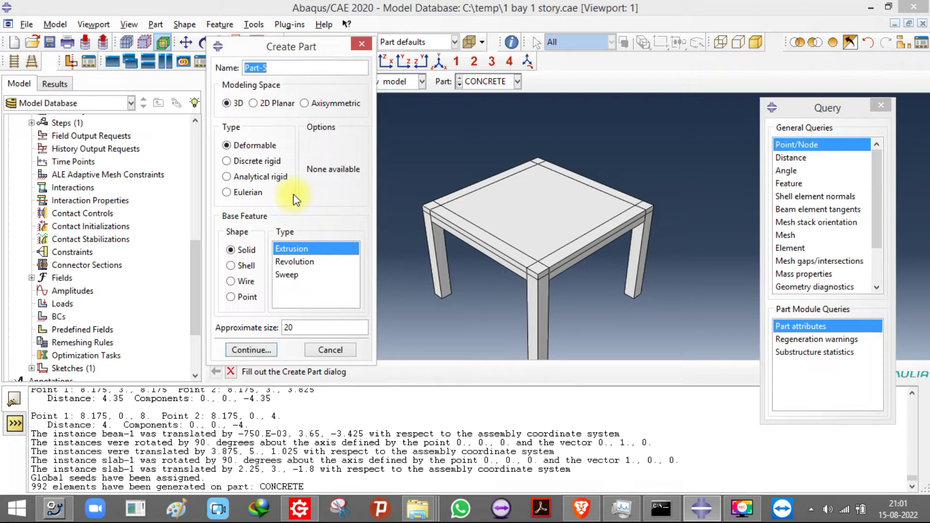
pyautogui.write('SLA')
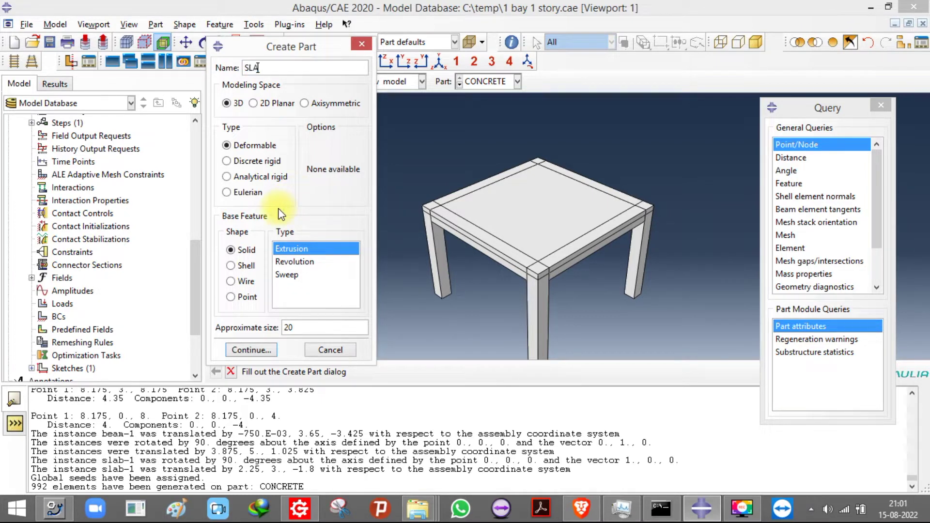
pyautogui.write('B RF')
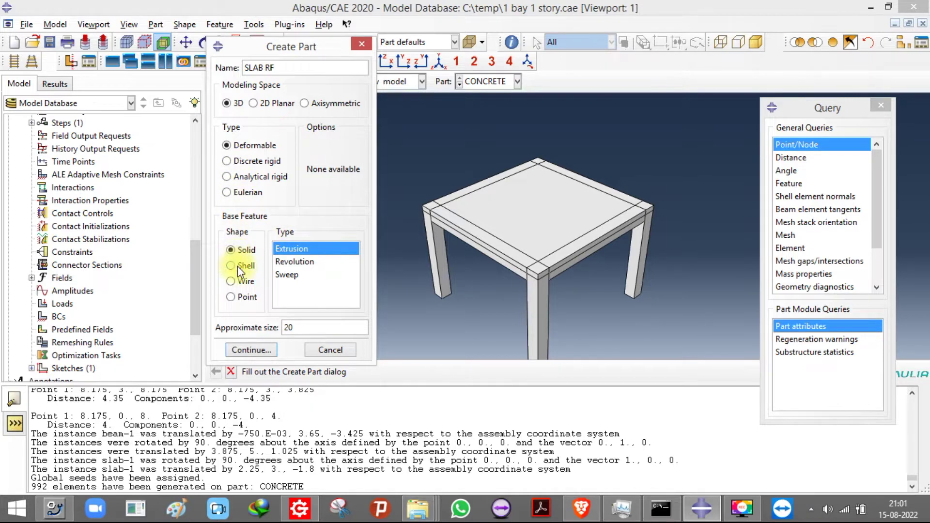
pyautogui.click(254, 284)
pyautogui.click(297, 327)
pyautogui.moveTo(297, 326); pyautogui.dragTo(247, 321)
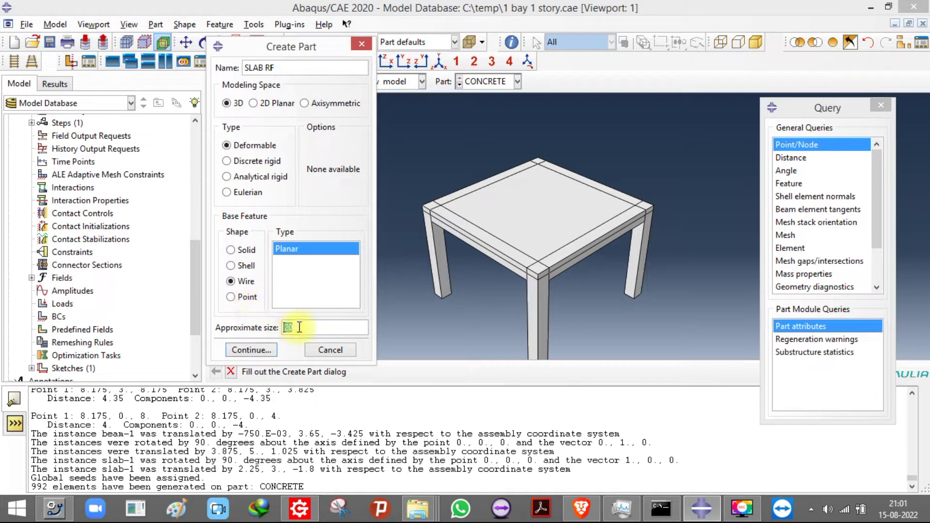
pyautogui.click(249, 354)
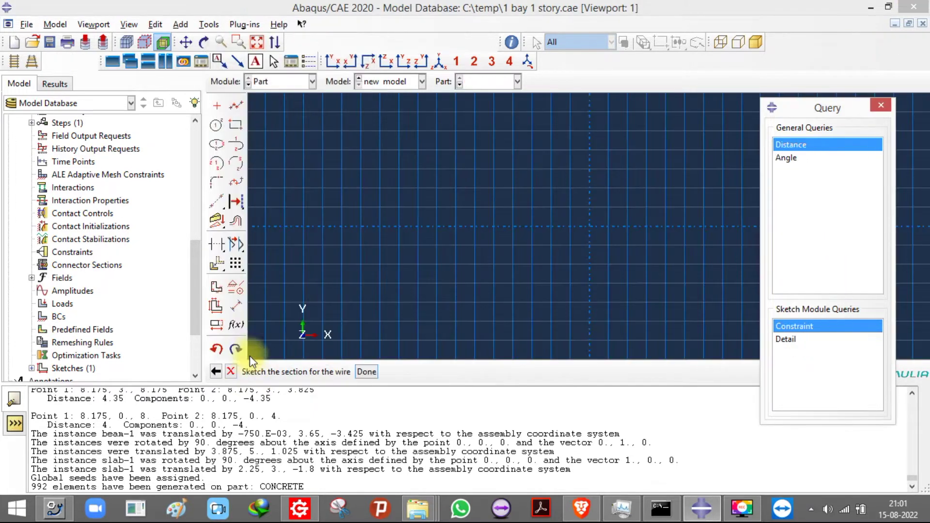
pyautogui.click(236, 105)
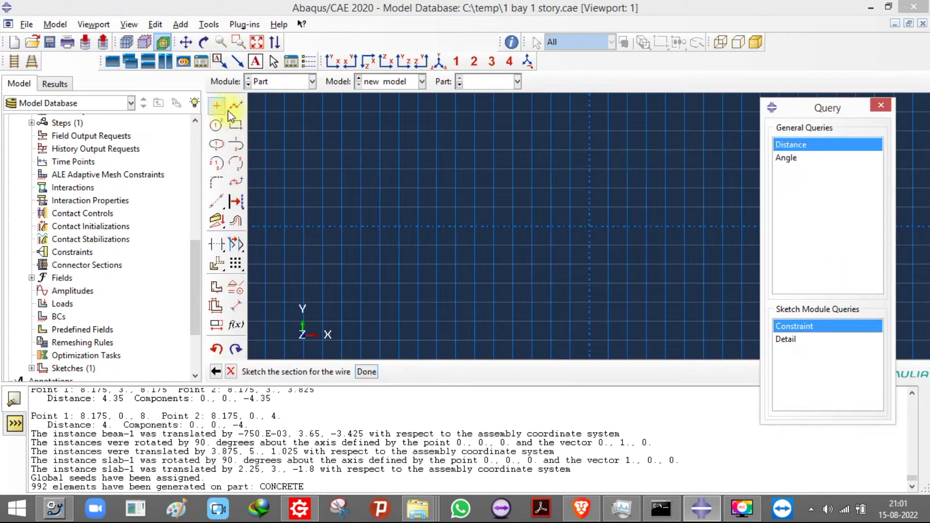
pyautogui.click(492, 226)
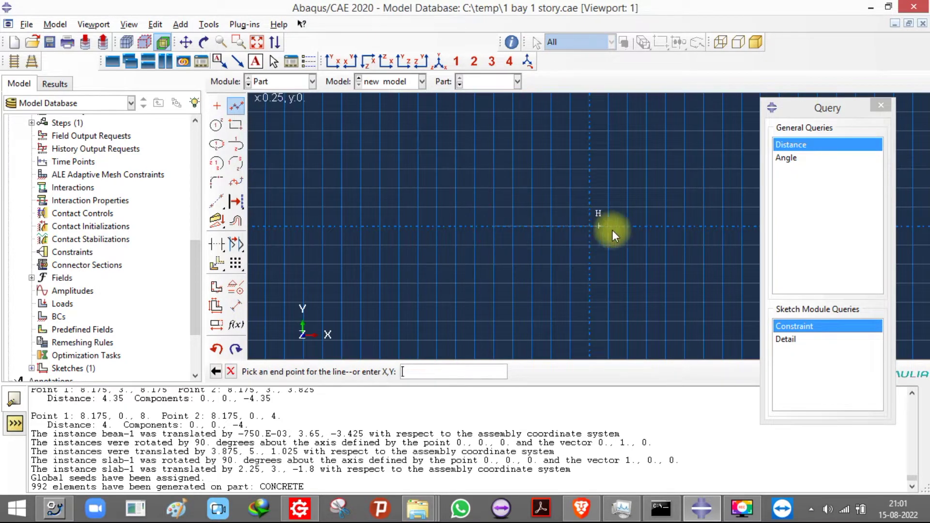
pyautogui.click(741, 226)
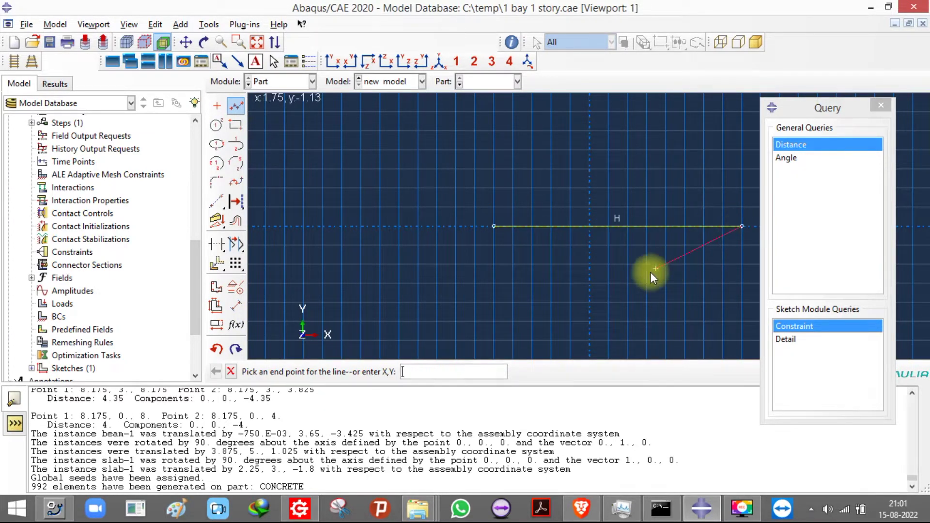
pyautogui.click(230, 372)
pyautogui.click(231, 372)
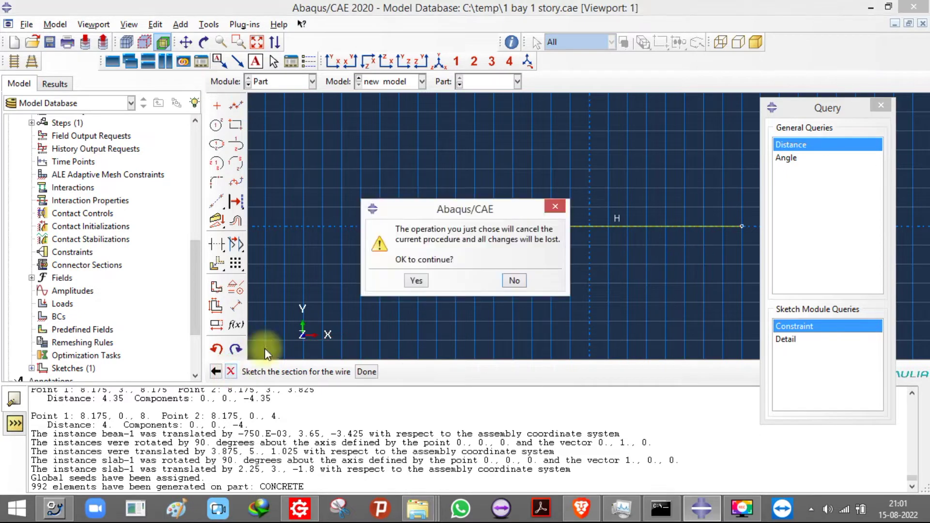
pyautogui.click(416, 281)
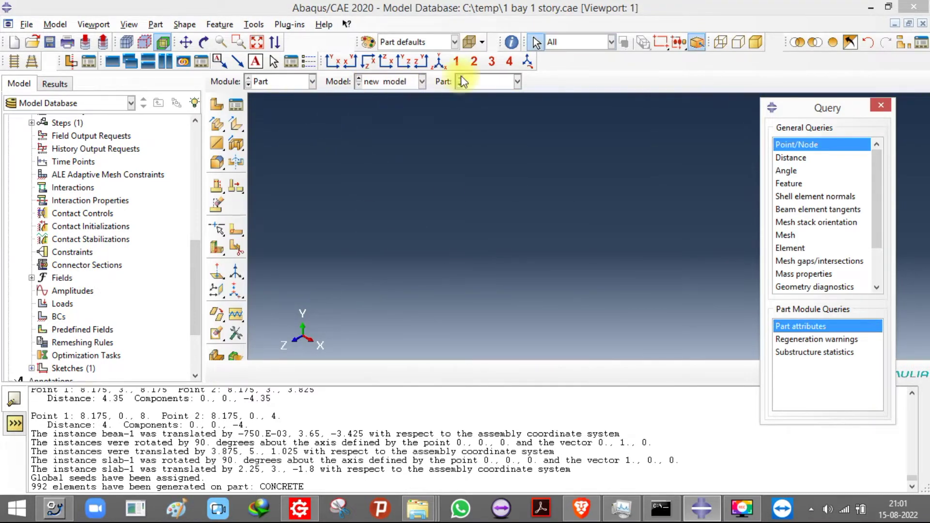
# Step: Display the CONCRETE part and measure the distance between the outer top corners of the front and right-hand columns
pyautogui.click(477, 81)
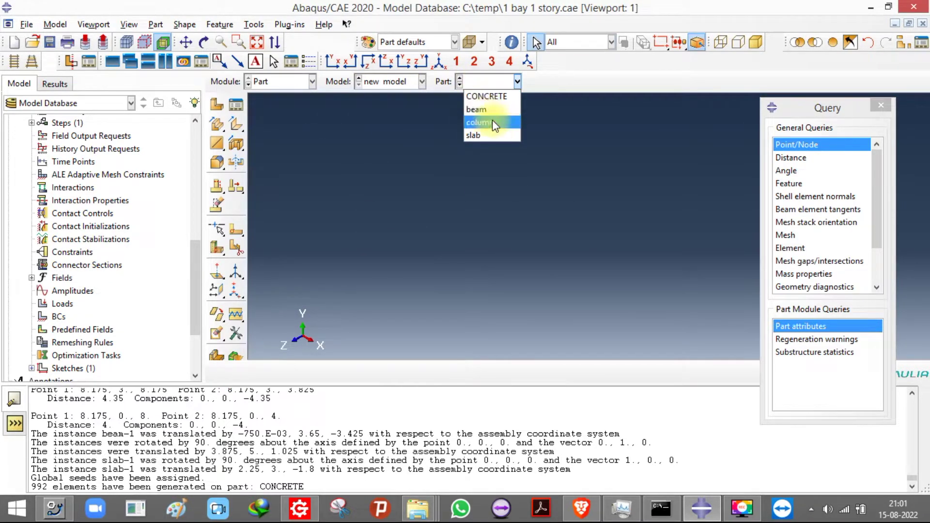
pyautogui.click(486, 96)
pyautogui.click(795, 145)
pyautogui.click(793, 158)
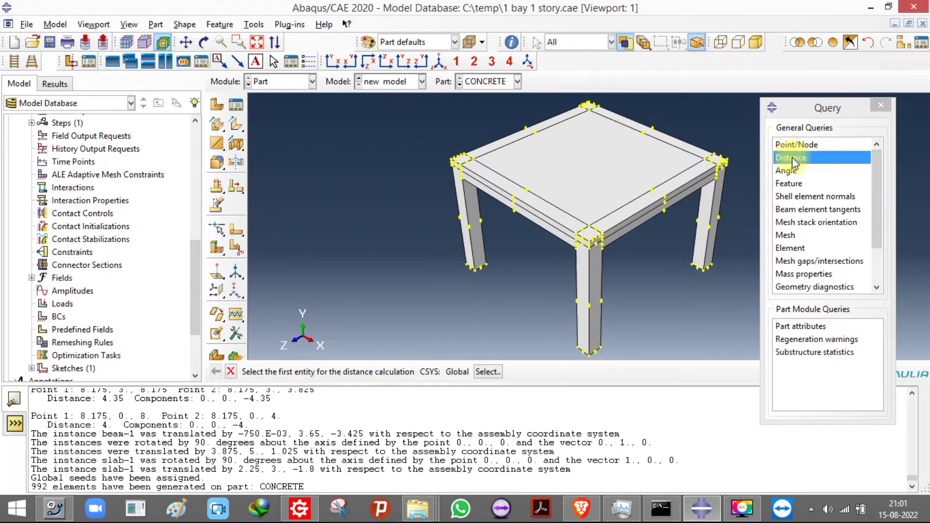
pyautogui.scroll(3, 714, 166)
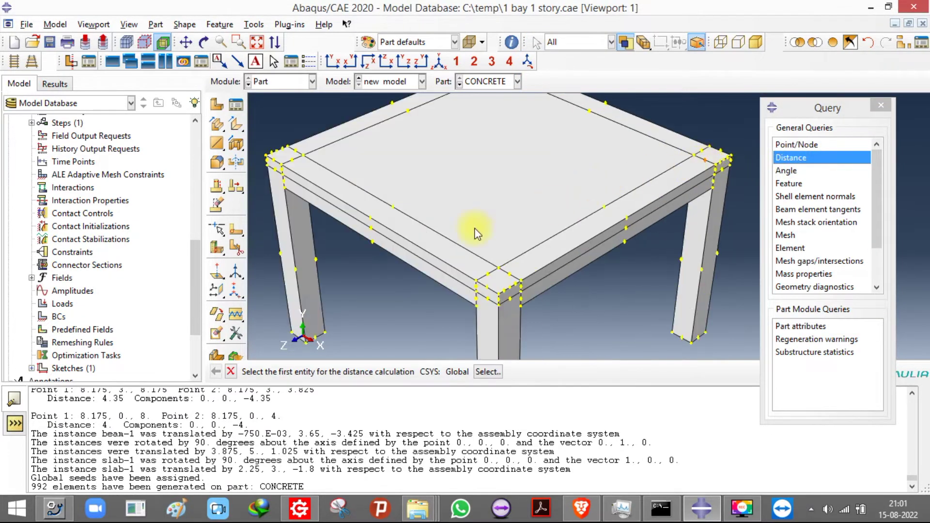
pyautogui.scroll(2, 479, 266)
pyautogui.scroll(-3, 495, 284)
pyautogui.scroll(5, 496, 289)
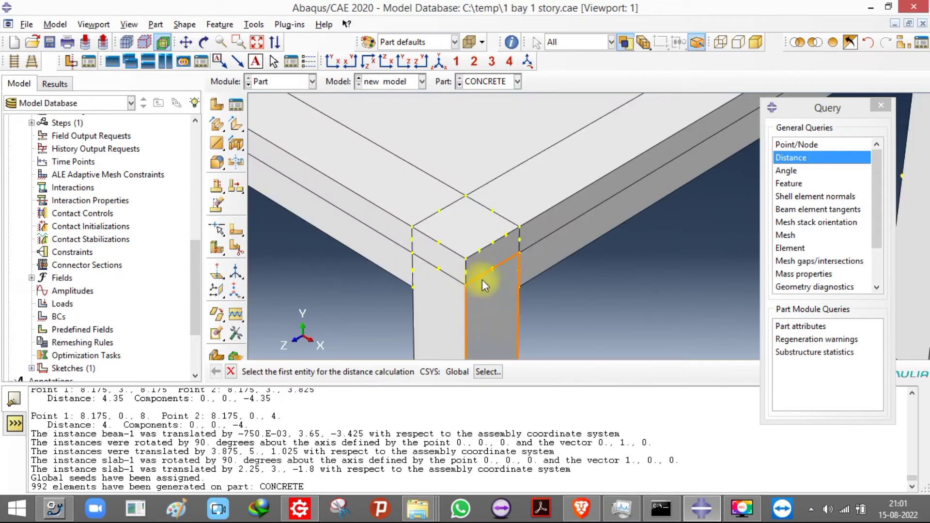
pyautogui.scroll(-3, 387, 271)
pyautogui.scroll(3, 416, 262)
pyautogui.scroll(-3, 402, 272)
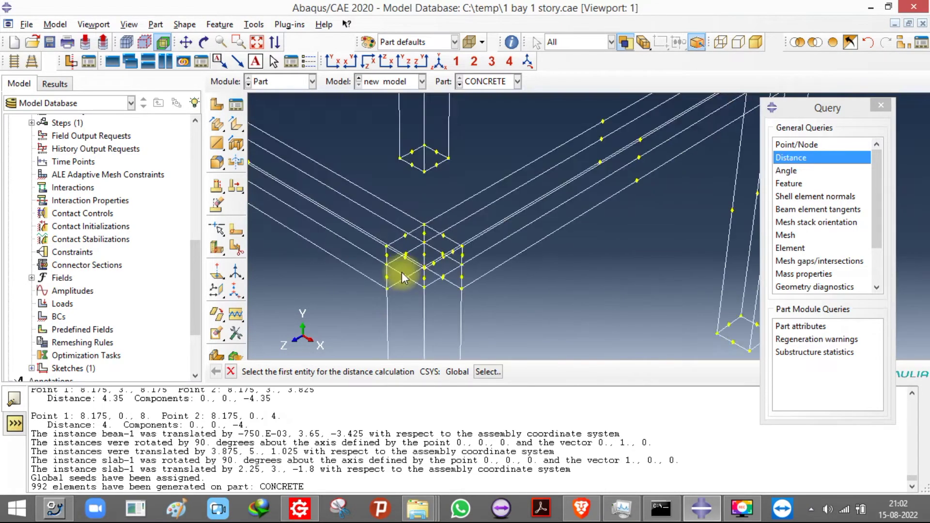
pyautogui.scroll(3, 431, 276)
pyautogui.scroll(-5, 421, 274)
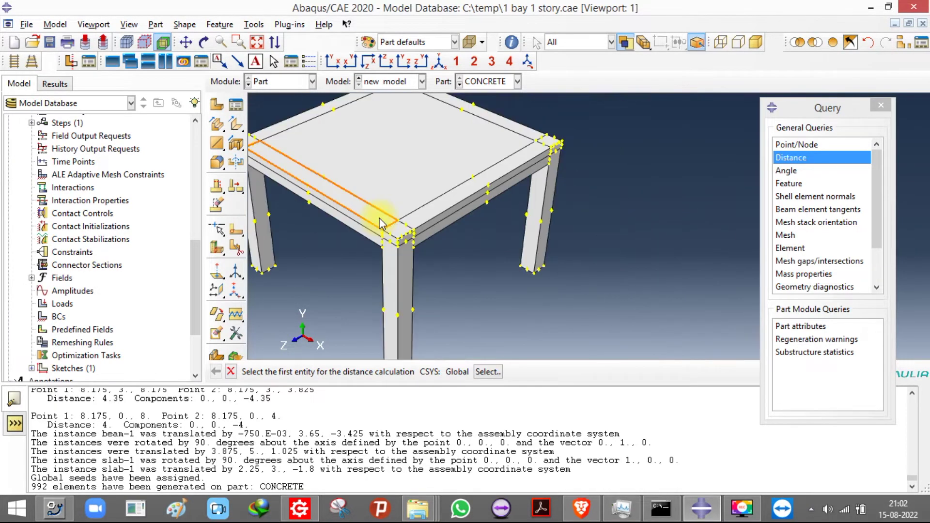
pyautogui.scroll(5, 387, 215)
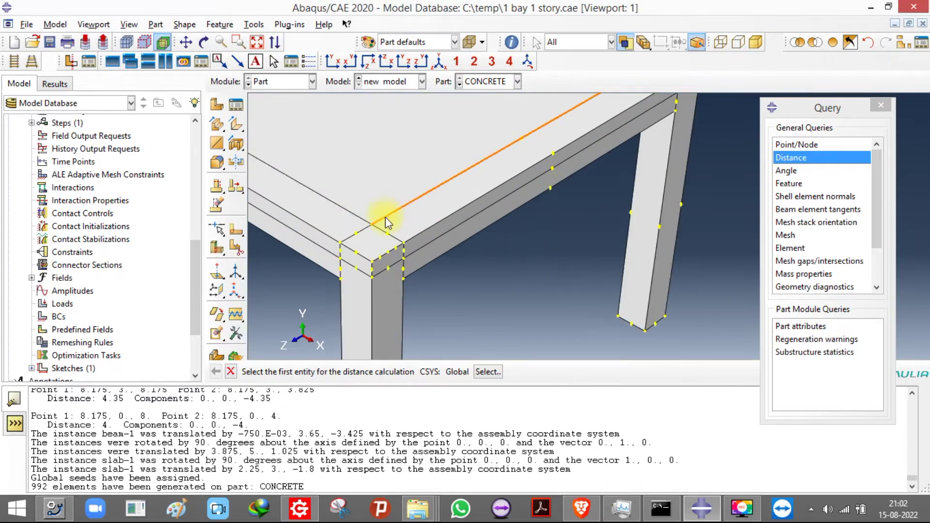
pyautogui.click(370, 271)
pyautogui.scroll(-2, 358, 271)
pyautogui.scroll(3, 545, 158)
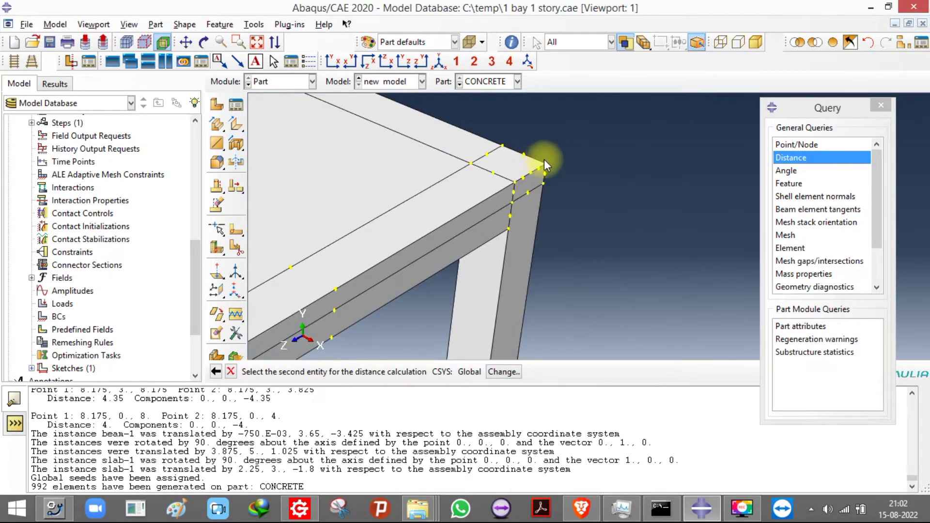
pyautogui.click(546, 165)
pyautogui.scroll(-3, 610, 155)
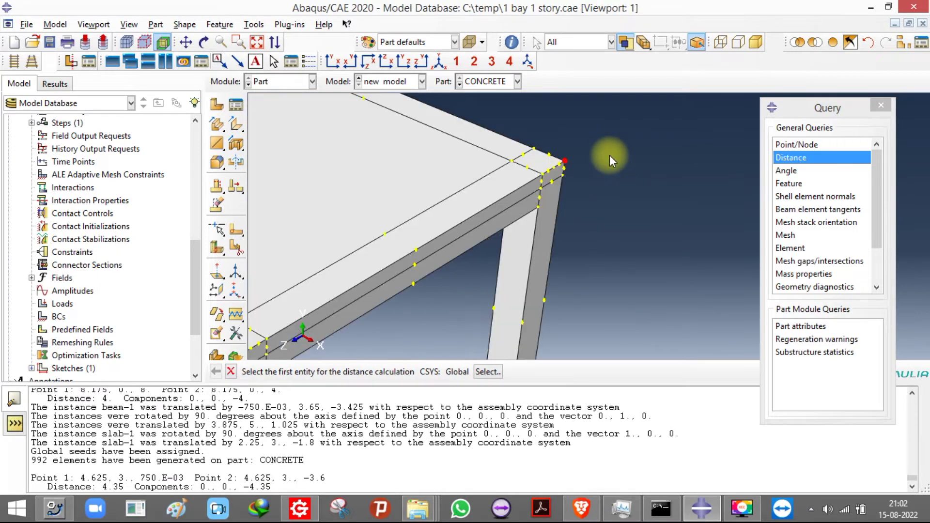
# Step: Measure the front column's height along its outer edge, from the top corner to the base corner
pyautogui.scroll(-1, 582, 179)
pyautogui.scroll(5, 489, 242)
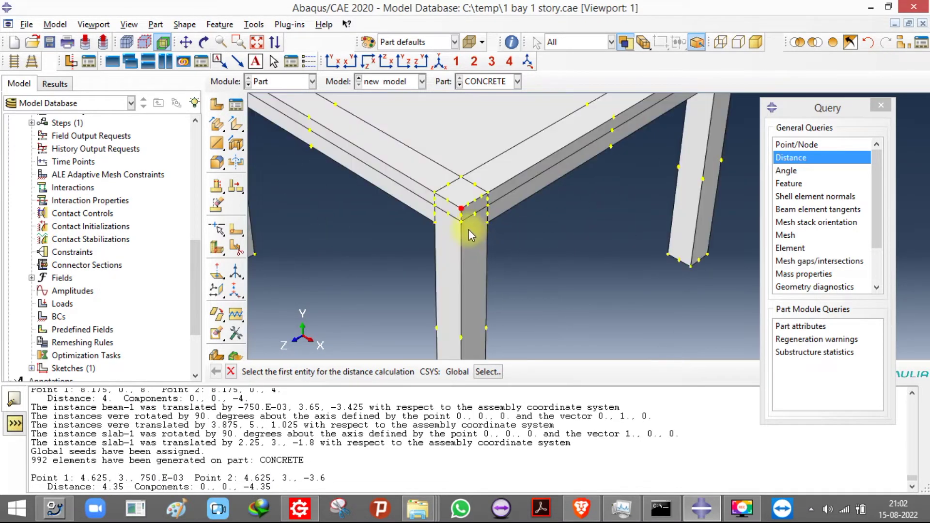
pyautogui.click(457, 200)
pyautogui.scroll(-2, 425, 194)
pyautogui.scroll(2, 425, 321)
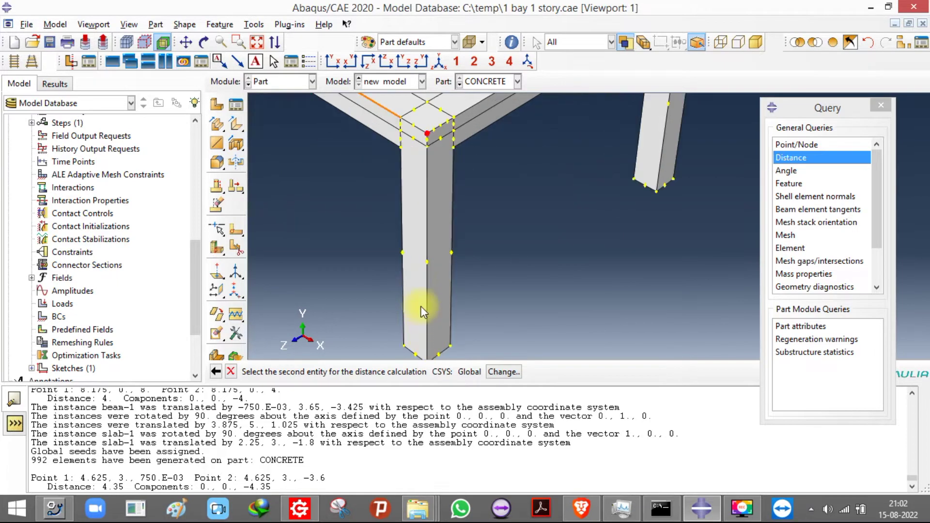
pyautogui.scroll(2, 426, 333)
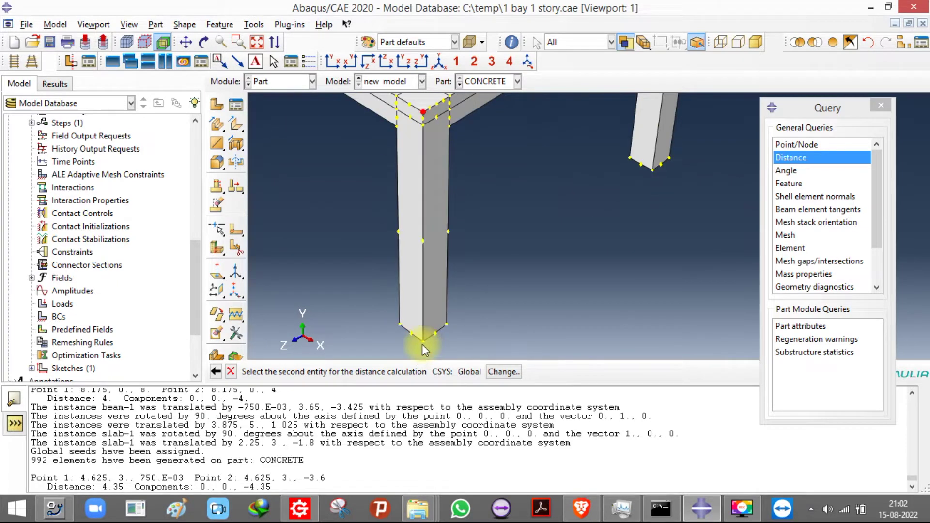
pyautogui.click(423, 342)
pyautogui.scroll(-3, 387, 314)
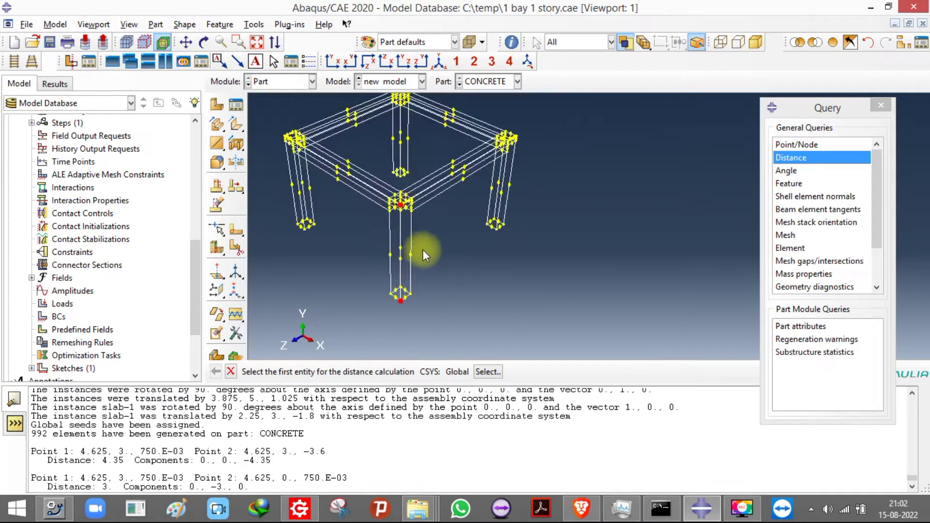
# Step: Create a 3D deformable planar wire part named RF COL 16MM with an approximate size of 20
pyautogui.scroll(3, 281, 166)
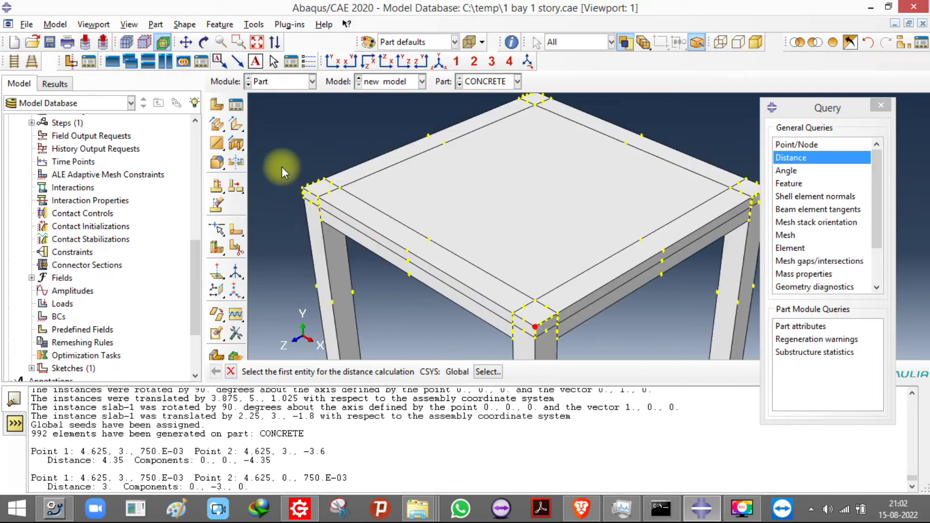
pyautogui.scroll(-3, 281, 160)
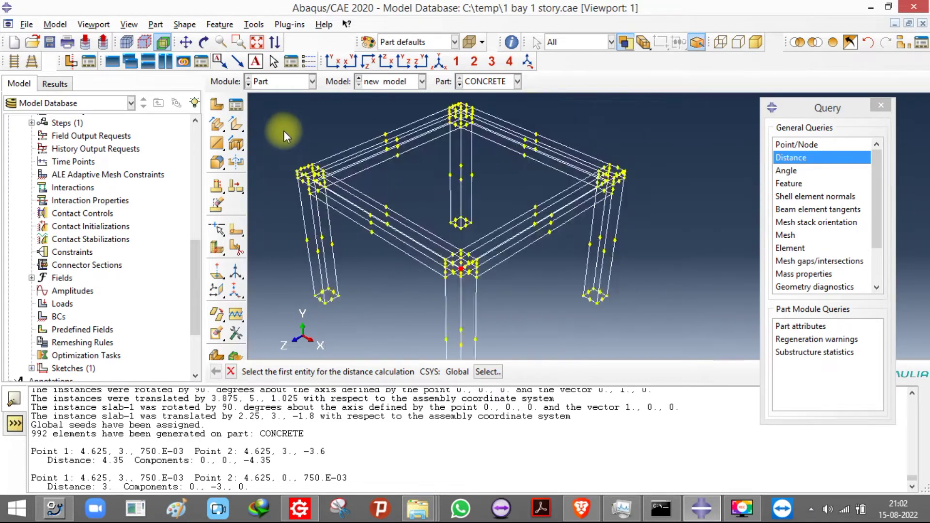
pyautogui.click(288, 81)
pyautogui.click(286, 96)
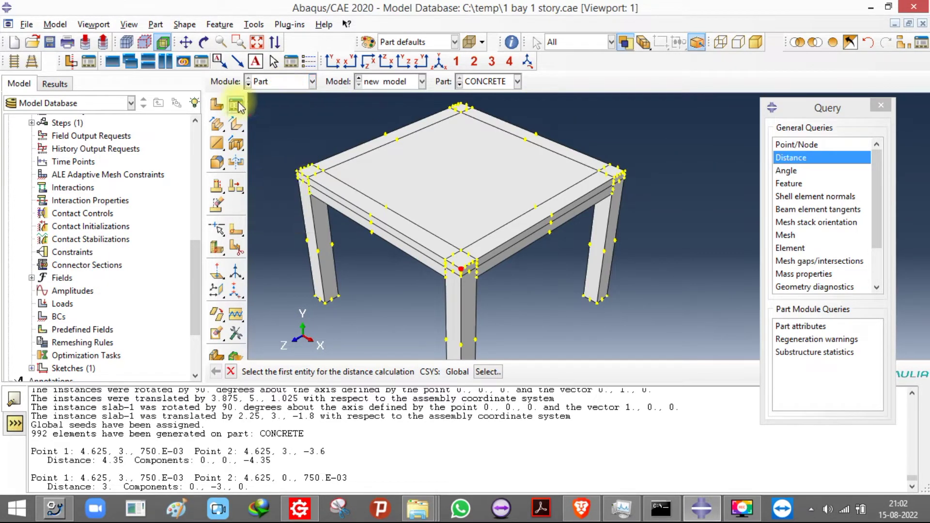
pyautogui.click(216, 103)
pyautogui.write('RF COL 16MM')
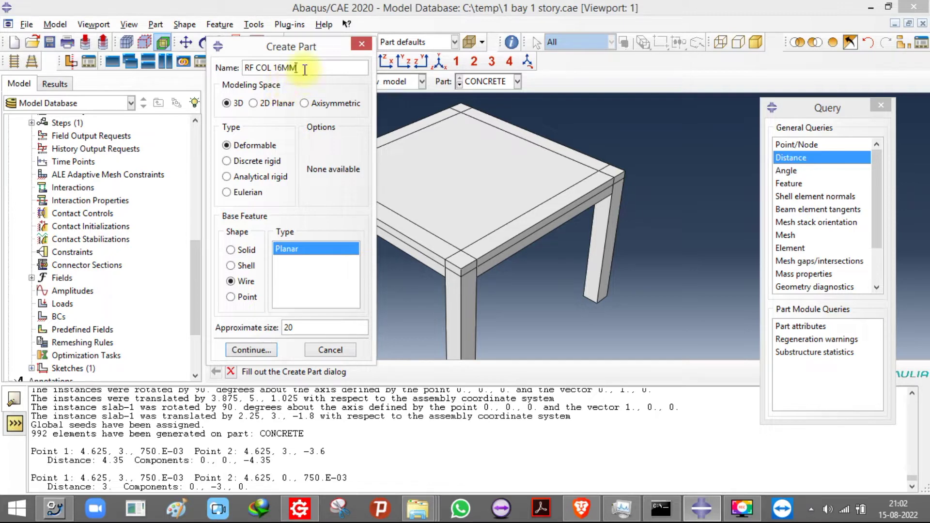
pyautogui.moveTo(302, 69); pyautogui.dragTo(34, 67)
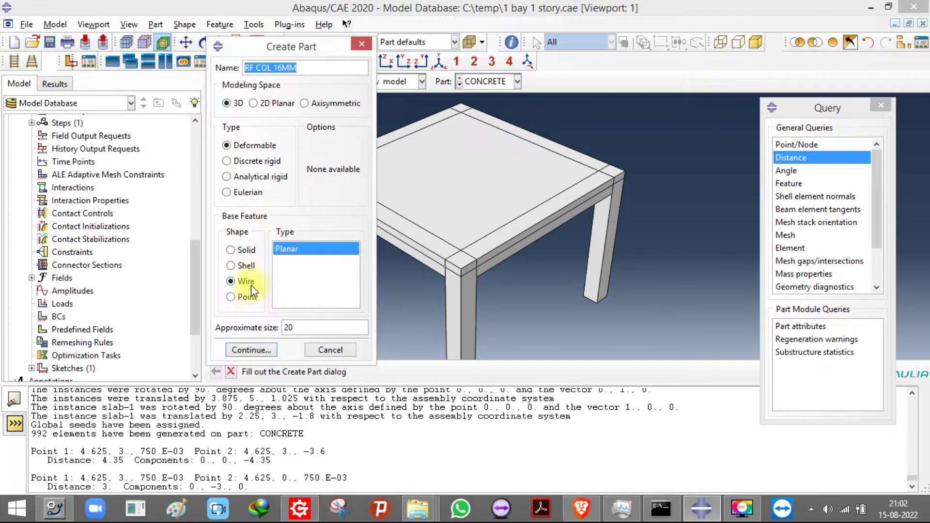
pyautogui.click(256, 348)
pyautogui.click(235, 105)
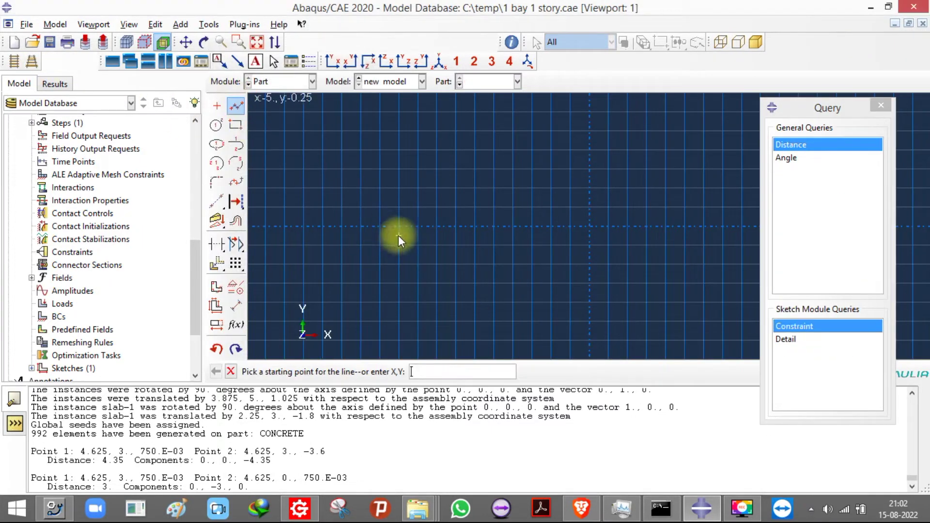
pyautogui.click(399, 227)
pyautogui.click(736, 227)
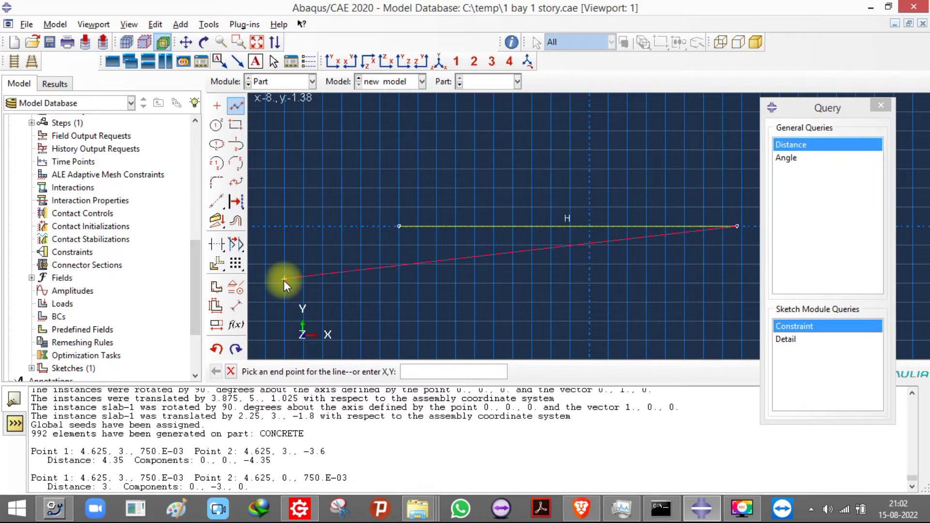
pyautogui.hotkey('ctrl', 'z')
# Step: Sketch a vertical line about 3.25 long on the vertical axis, running from above to below the origin
pyautogui.click(236, 105)
pyautogui.click(589, 150)
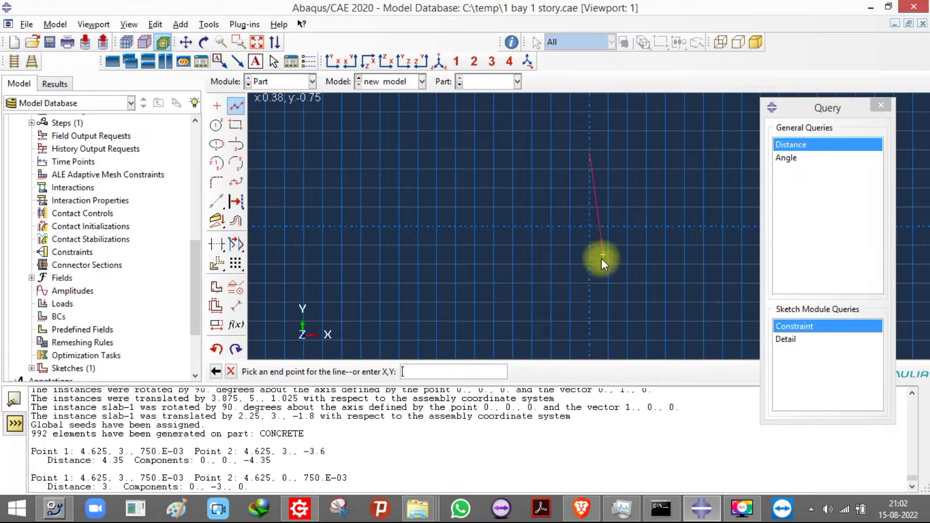
pyautogui.click(589, 273)
# Step: Dimension the vertical line to a length of 2.92 and finish the sketch of the RF COL 16MM wire
pyautogui.click(238, 290)
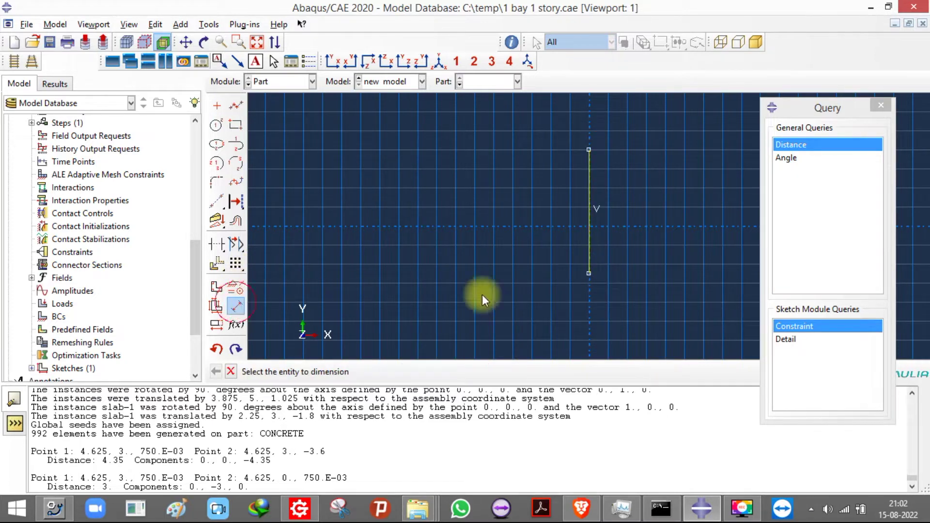
pyautogui.click(589, 237)
pyautogui.click(536, 236)
pyautogui.write('1')
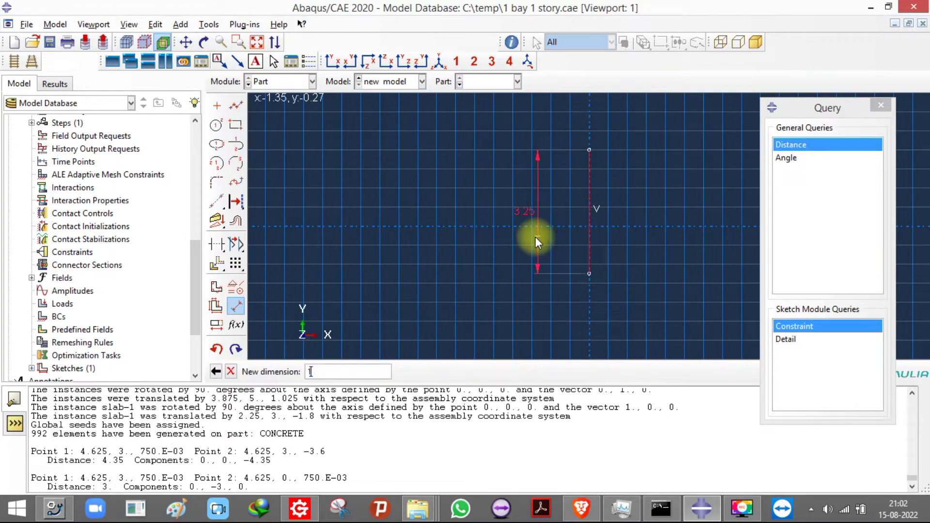
pyautogui.press('BackSpace')
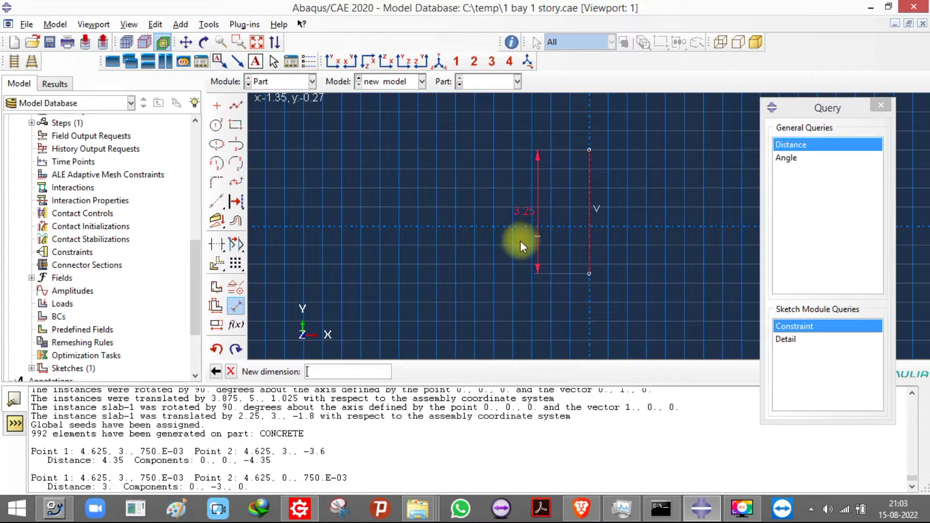
pyautogui.write('3')
pyautogui.write('.920')
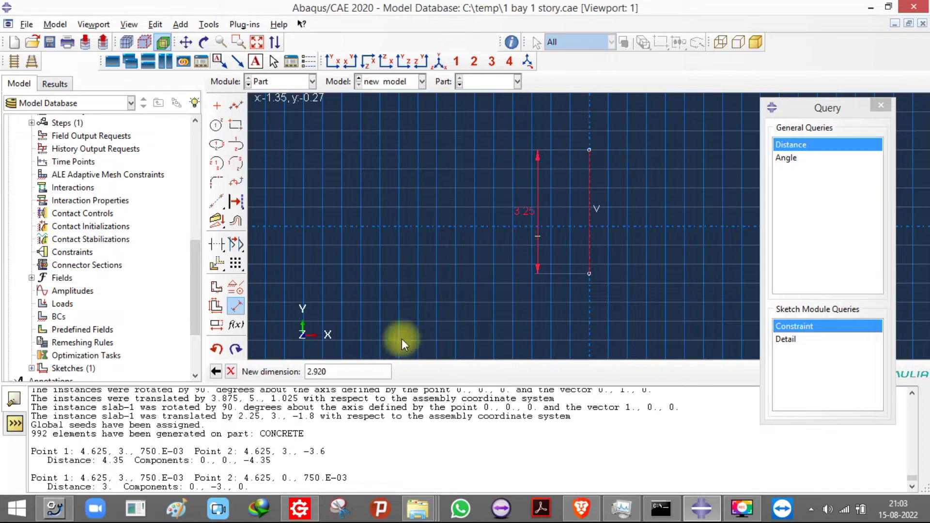
pyautogui.press('Return')
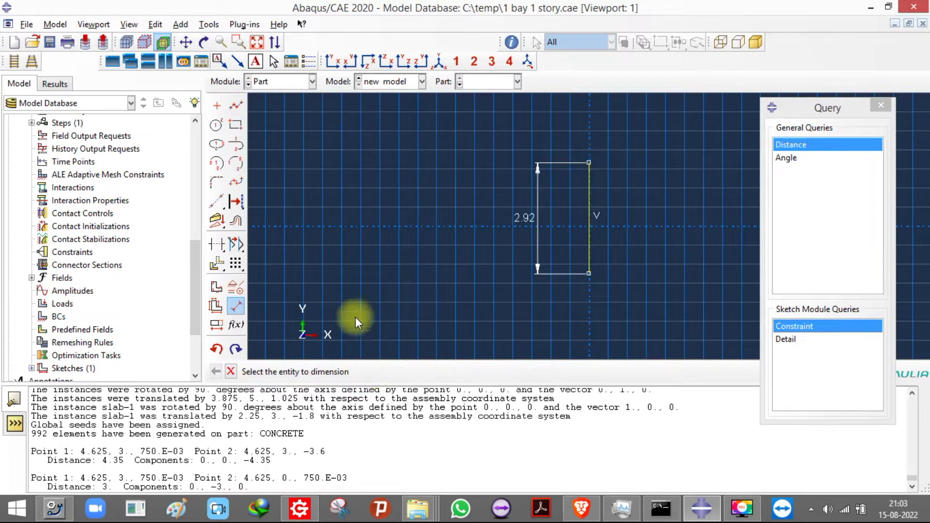
pyautogui.click(233, 372)
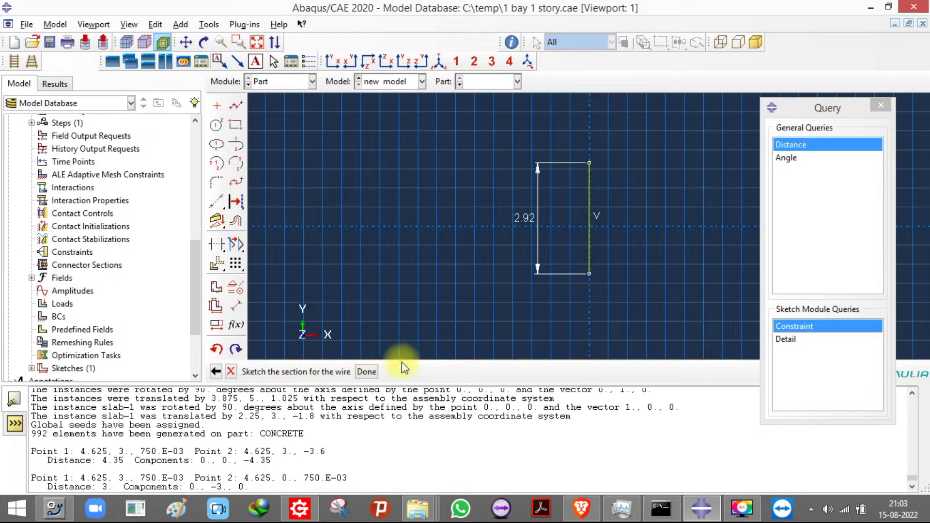
pyautogui.click(371, 372)
# Step: Copy the RF COL 16MM part to a new part named RF COL 12MM
pyautogui.scroll(8, 37, 134)
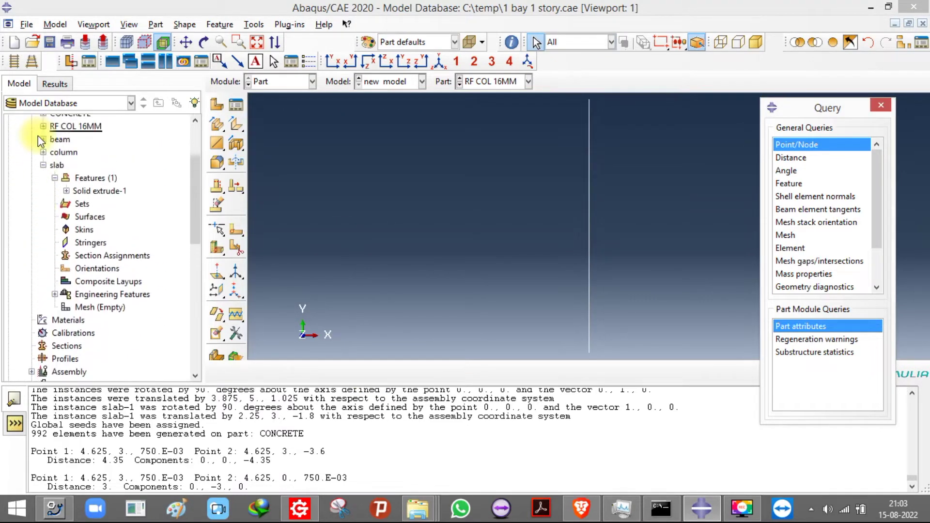
pyautogui.click(53, 198)
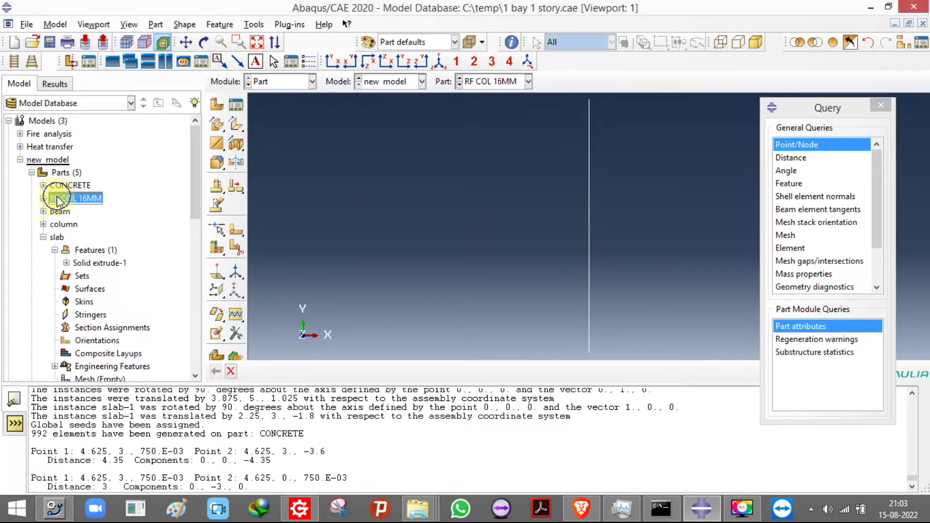
pyautogui.rightClick(54, 198)
pyautogui.click(91, 247)
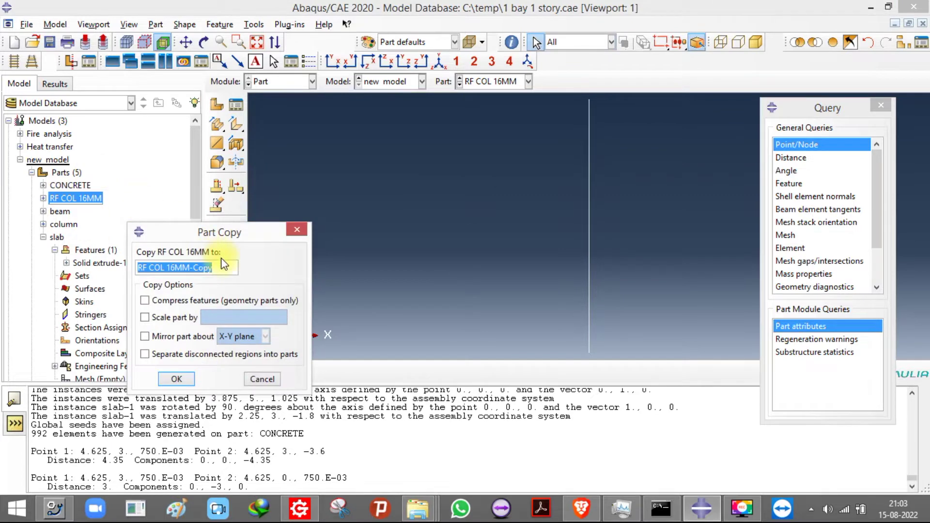
pyautogui.moveTo(223, 260); pyautogui.dragTo(166, 267)
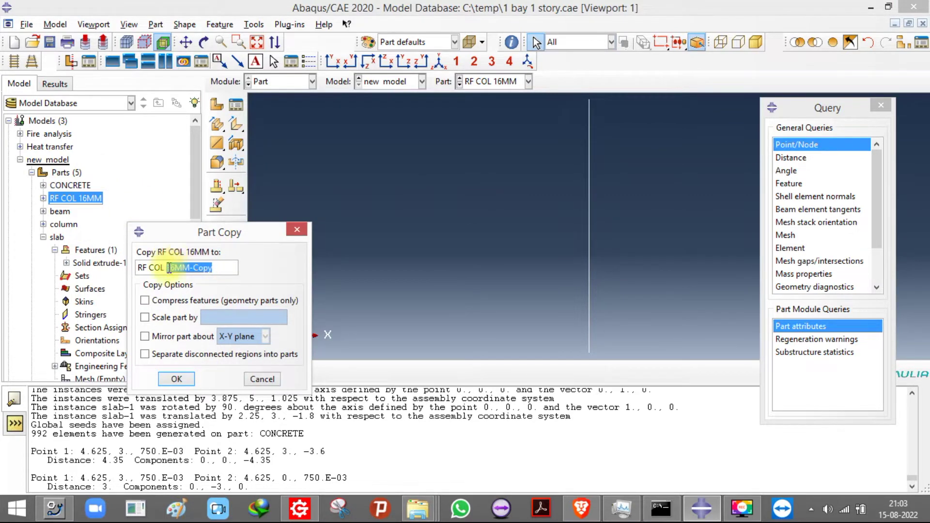
pyautogui.write('12MM')
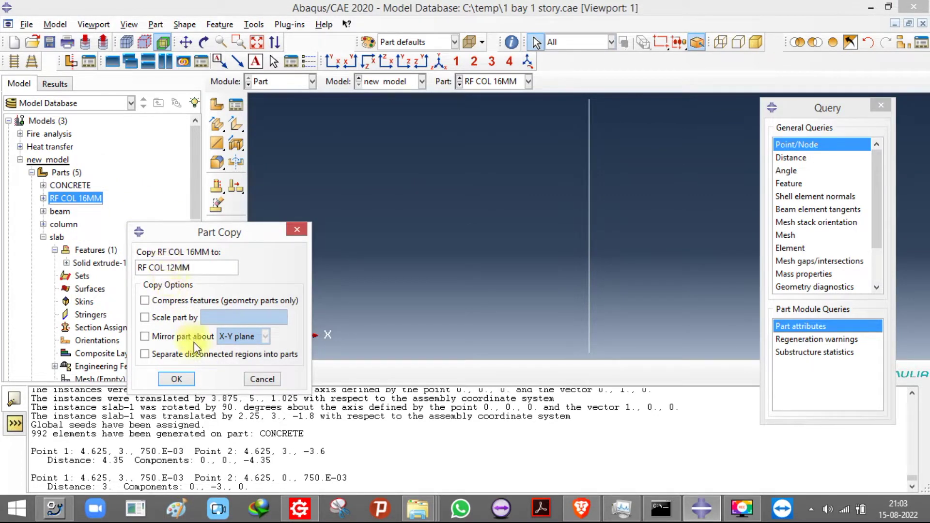
pyautogui.click(170, 384)
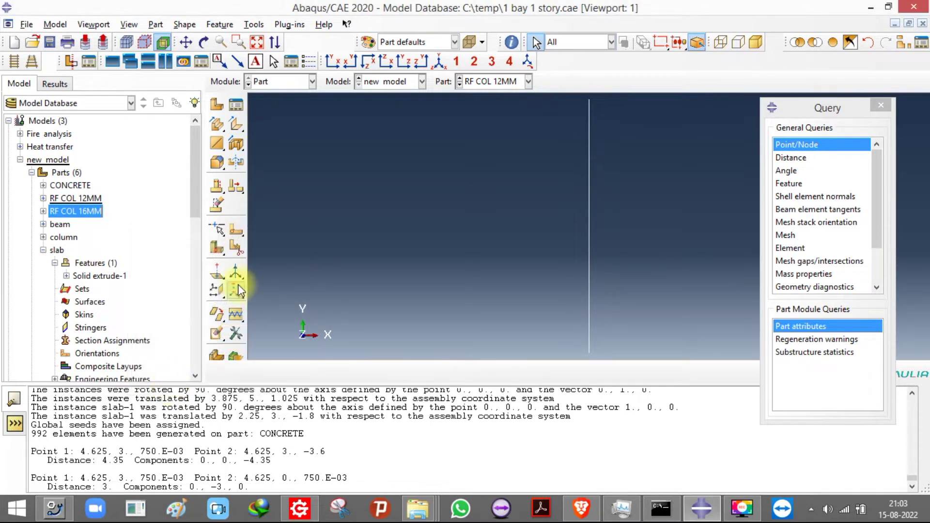
pyautogui.click(44, 199)
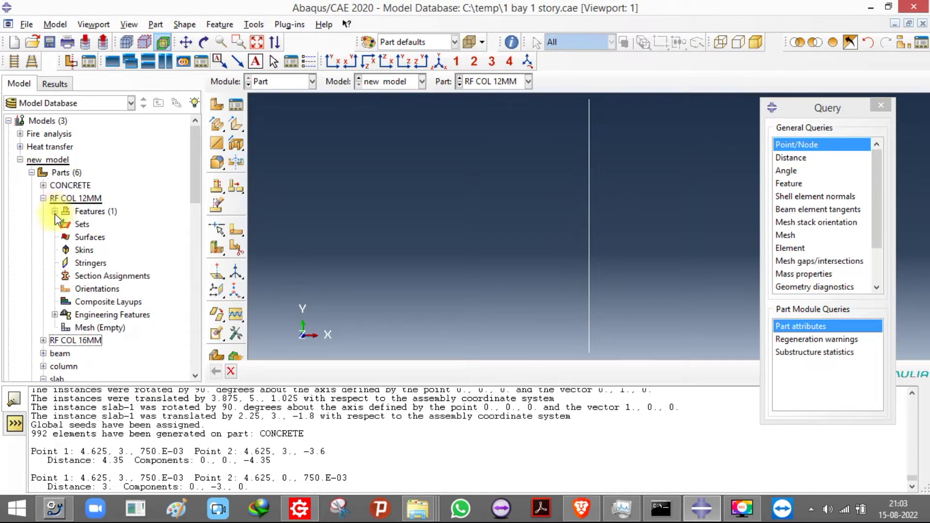
pyautogui.click(54, 212)
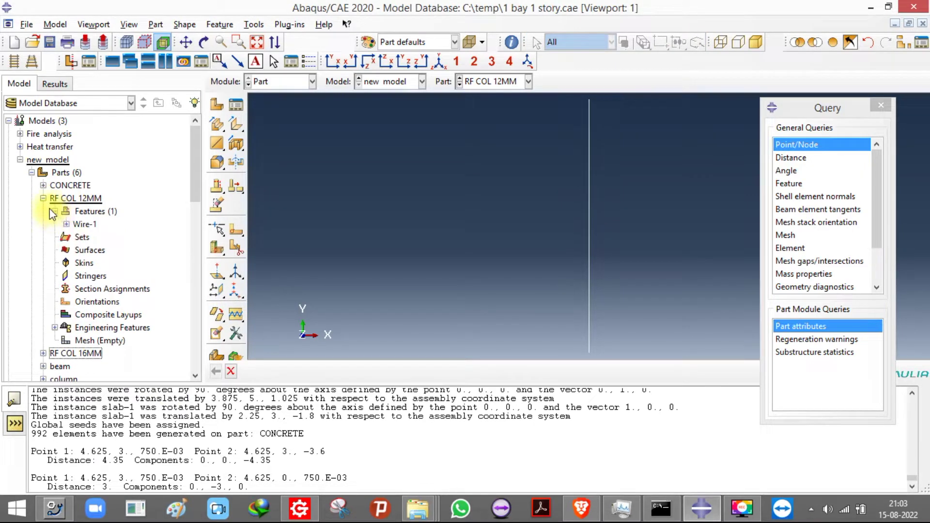
pyautogui.click(43, 198)
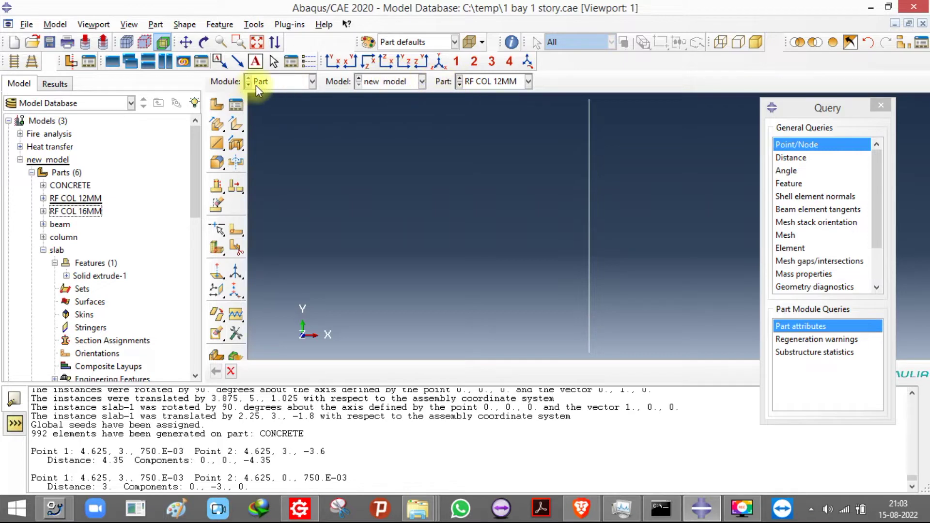
# Step: Create a 3D deformable planar wire part named RF BEAM with an approximate size of 20
pyautogui.click(217, 106)
pyautogui.write('RF BE')
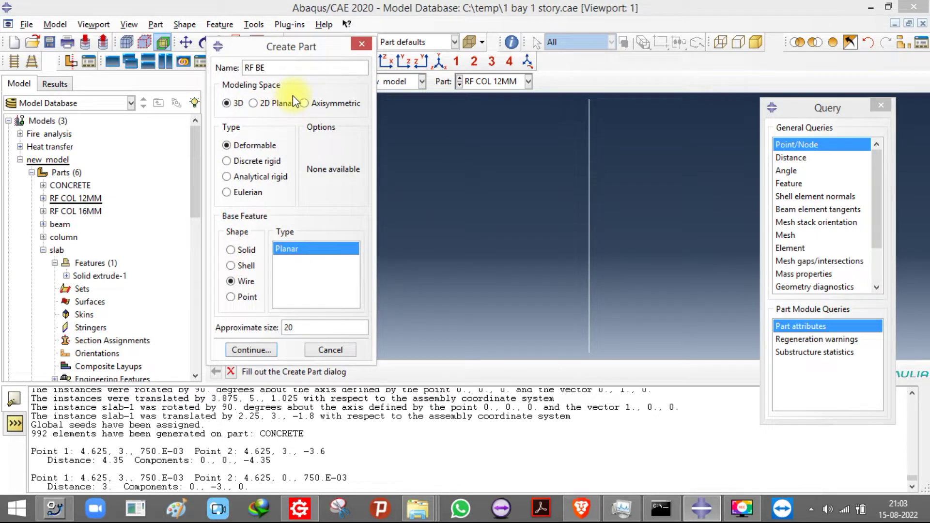
pyautogui.write('AM')
pyautogui.click(249, 349)
# Step: Sketch a horizontal line about 5.63 long on the horizontal axis, running across both sides of the origin
pyautogui.click(235, 105)
pyautogui.click(453, 228)
pyautogui.click(670, 220)
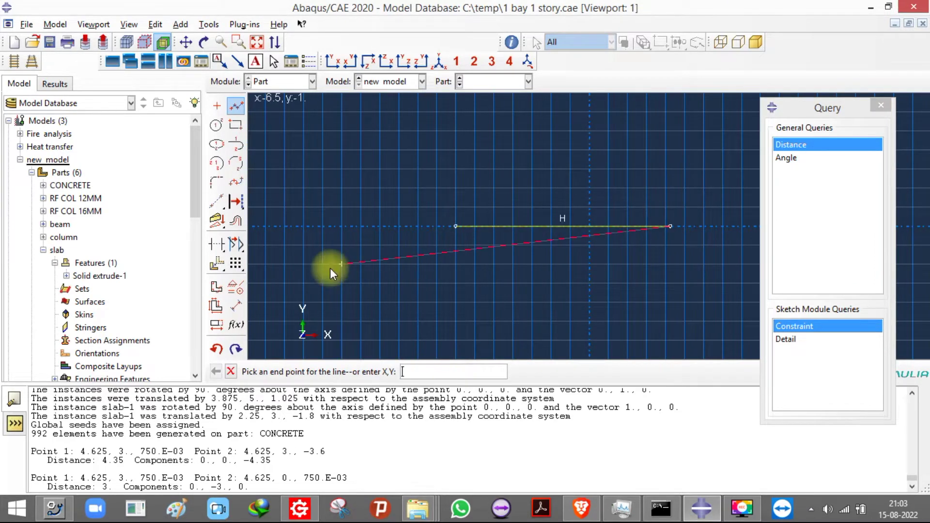
# Step: Place a length dimension below the horizontal line, mark the measured 4.35 distance and switch to the Gate virtual calculator
pyautogui.click(236, 305)
pyautogui.click(535, 229)
pyautogui.click(529, 256)
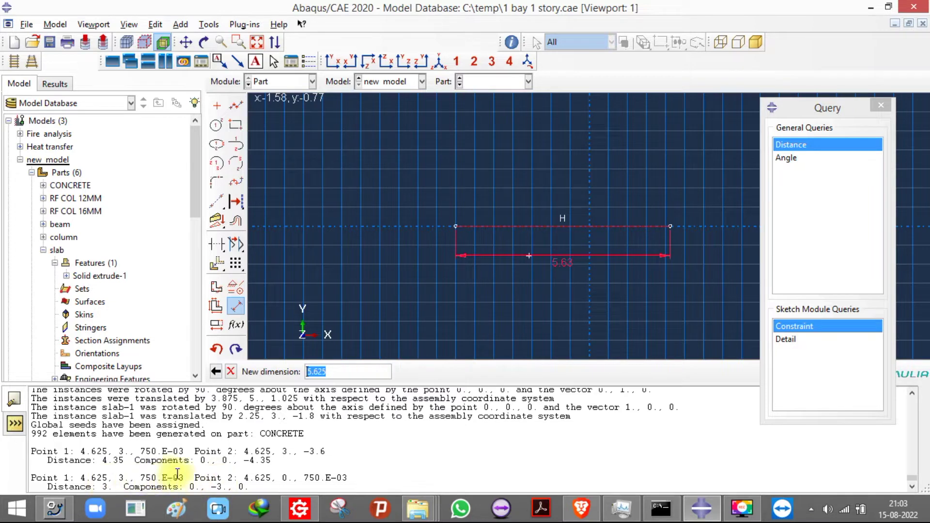
pyautogui.click(125, 462)
pyautogui.moveTo(125, 462); pyautogui.dragTo(97, 461)
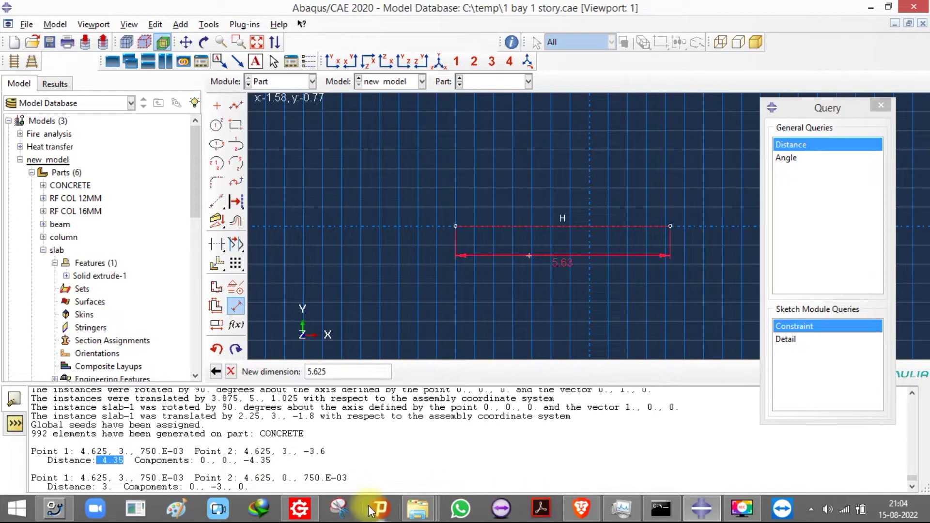
pyautogui.click(295, 508)
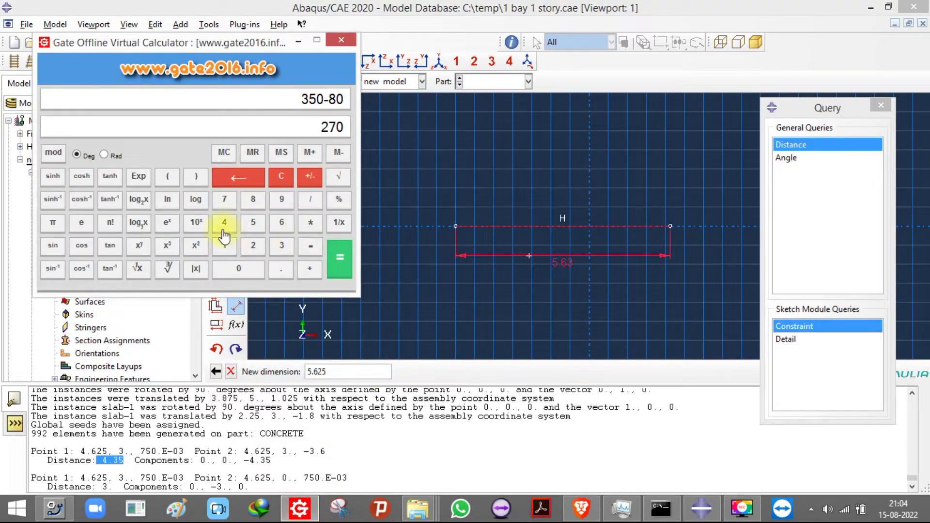
pyautogui.click(225, 224)
pyautogui.click(308, 272)
pyautogui.click(310, 246)
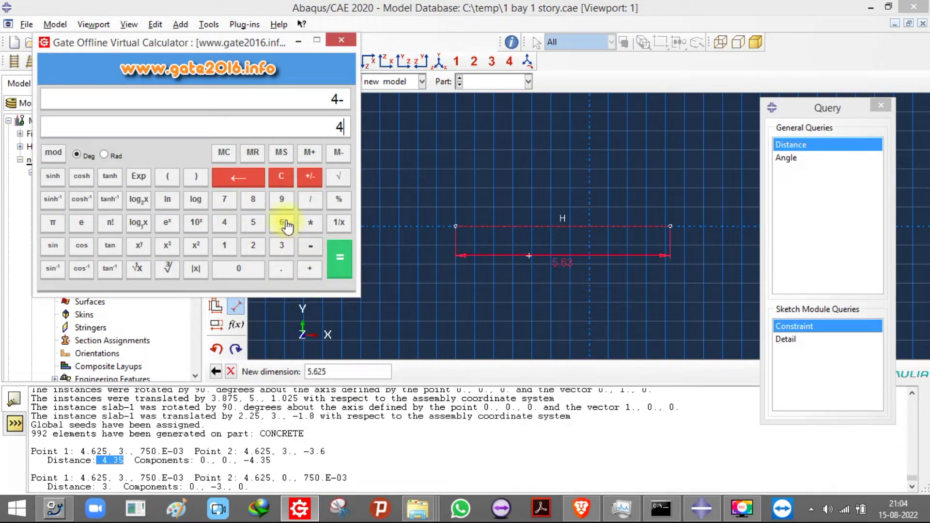
pyautogui.click(273, 183)
pyautogui.click(224, 222)
pyautogui.click(281, 269)
pyautogui.click(281, 245)
pyautogui.click(252, 224)
pyautogui.click(312, 248)
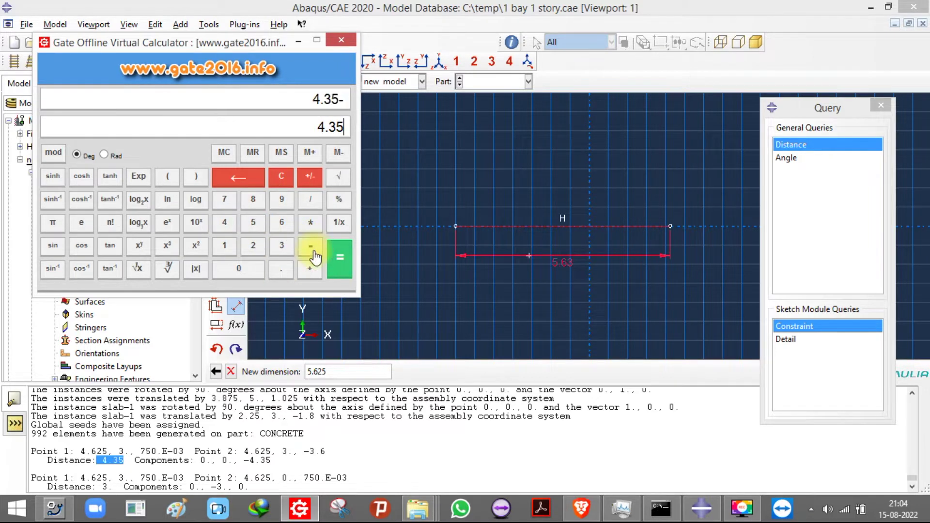
pyautogui.click(227, 278)
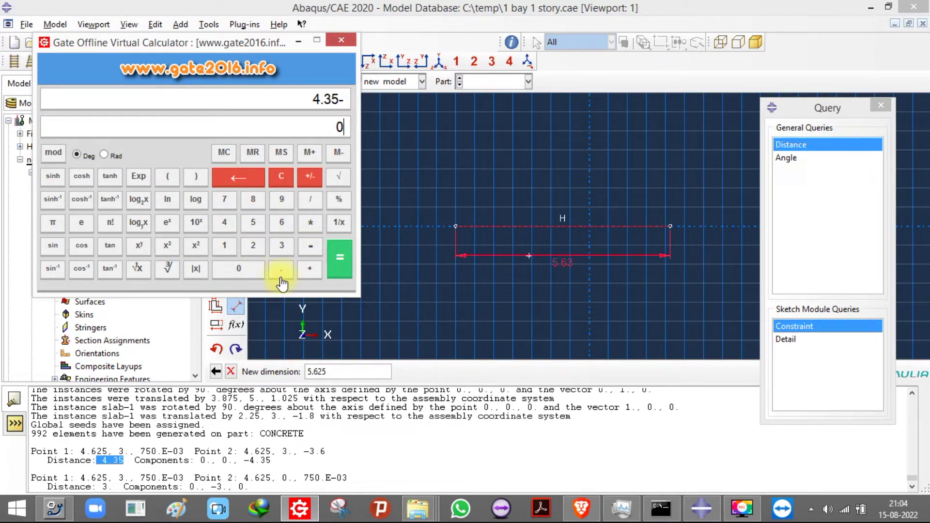
pyautogui.click(219, 227)
pyautogui.click(311, 246)
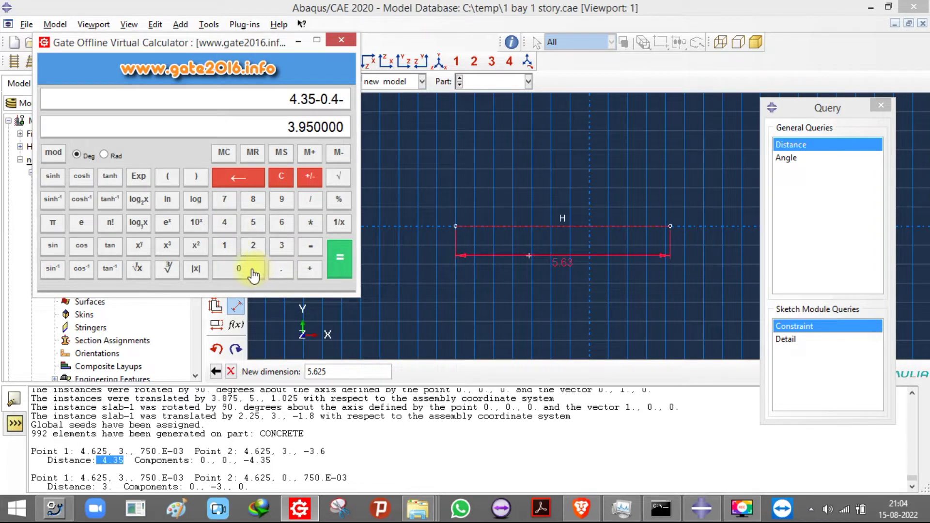
pyautogui.click(243, 268)
pyautogui.click(282, 268)
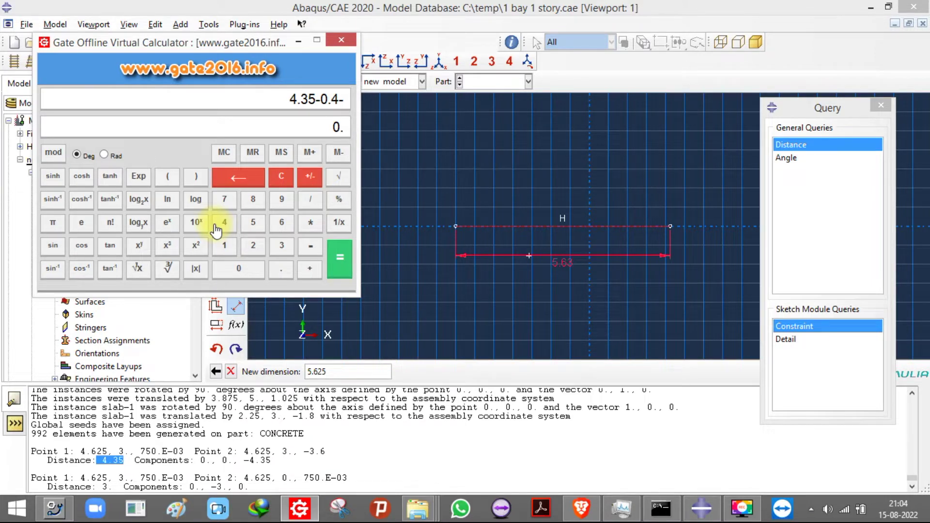
pyautogui.click(281, 177)
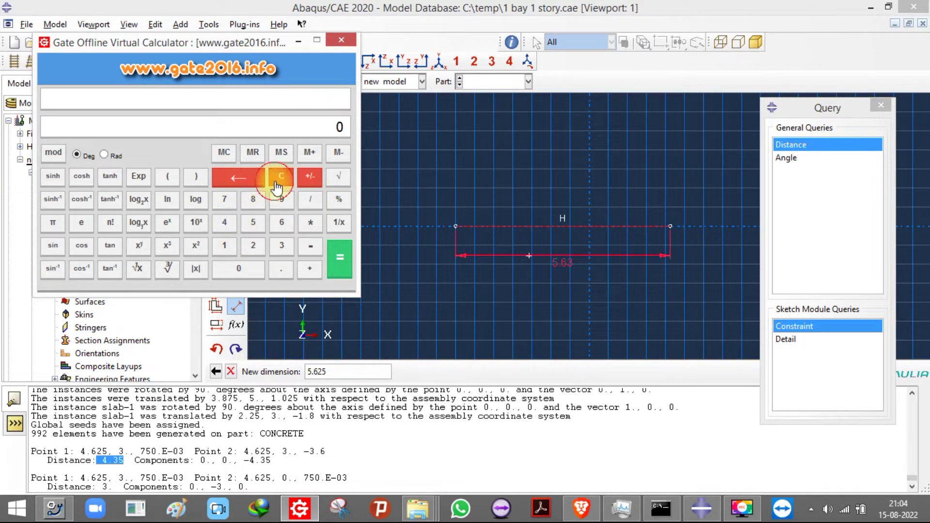
# Step: Calculate the beam bar length as 4.35 minus 0.08 and return to the Abaqus sketch
pyautogui.click(224, 223)
pyautogui.click(281, 267)
pyautogui.click(282, 246)
pyautogui.click(253, 221)
pyautogui.click(319, 253)
pyautogui.click(238, 269)
pyautogui.click(280, 268)
pyautogui.click(242, 269)
pyautogui.click(253, 203)
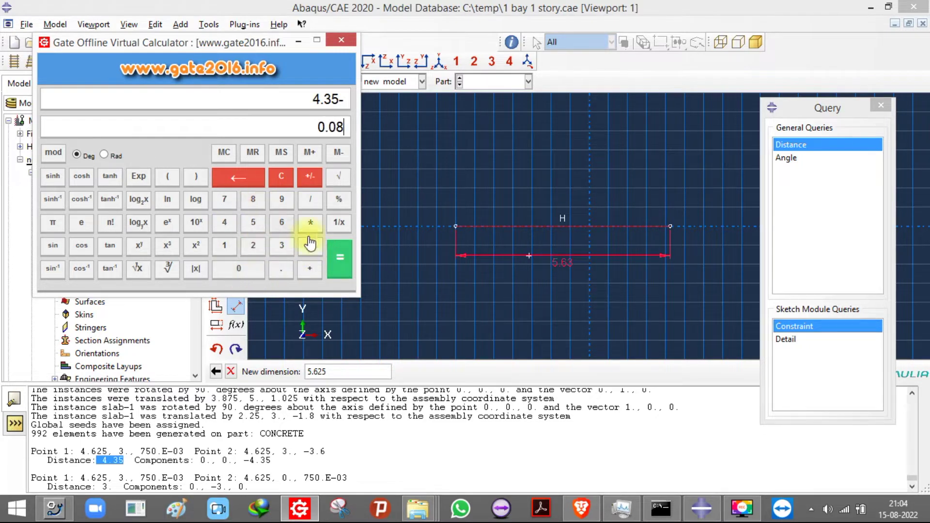
pyautogui.click(340, 258)
pyautogui.click(298, 41)
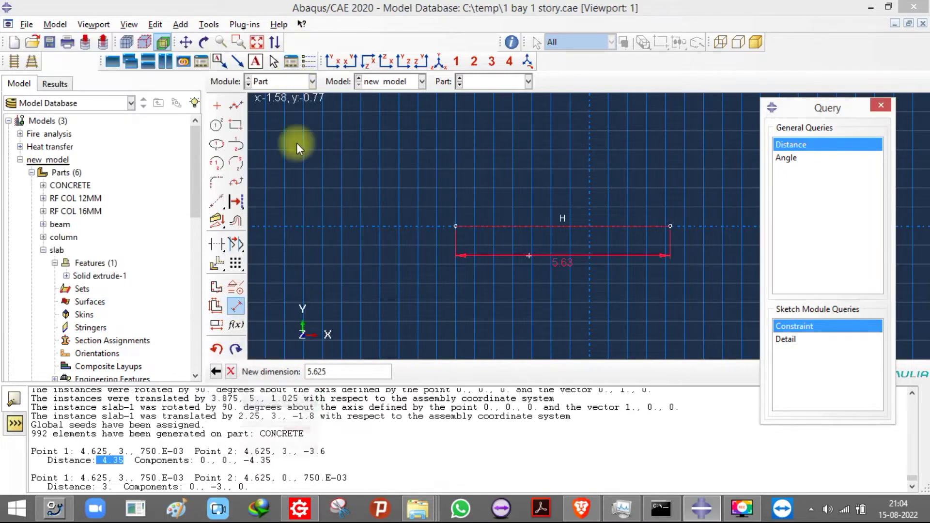
# Step: Set the horizontal line's length to 4.27 and finish the sketch of the RF BEAM wire
pyautogui.tripleClick(339, 376)
pyautogui.write('4.27')
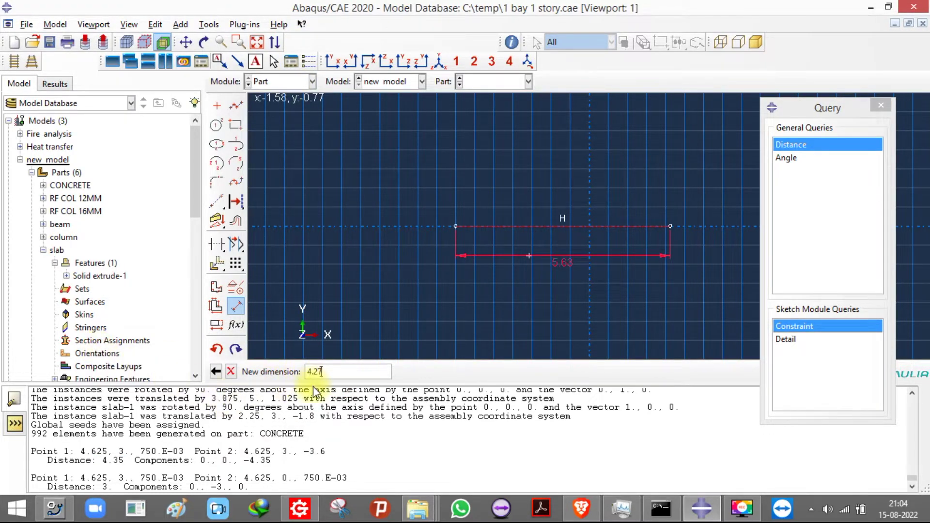
pyautogui.press('Return')
pyautogui.click(232, 372)
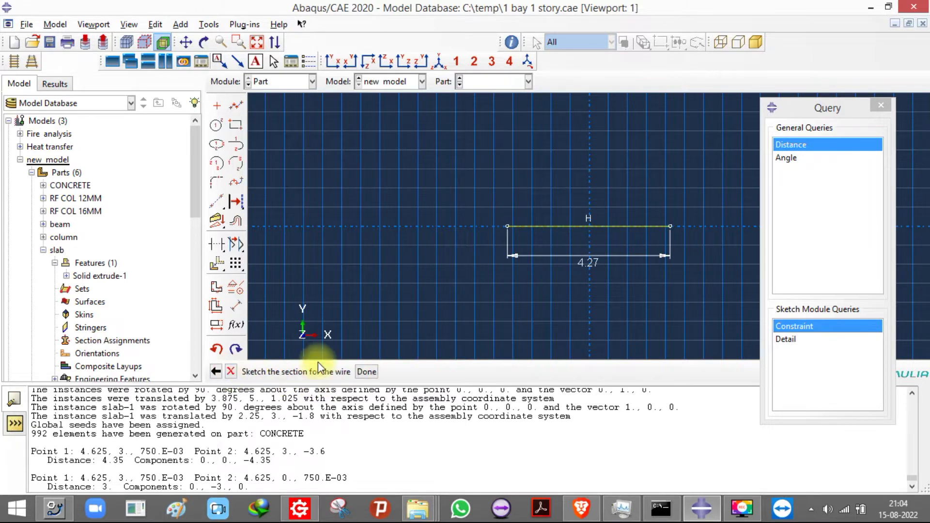
pyautogui.click(366, 373)
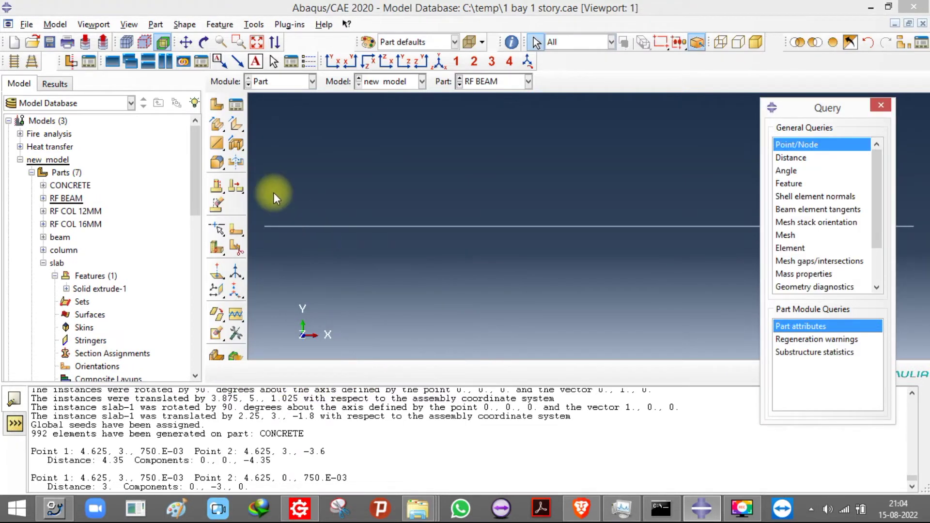
pyautogui.click(217, 106)
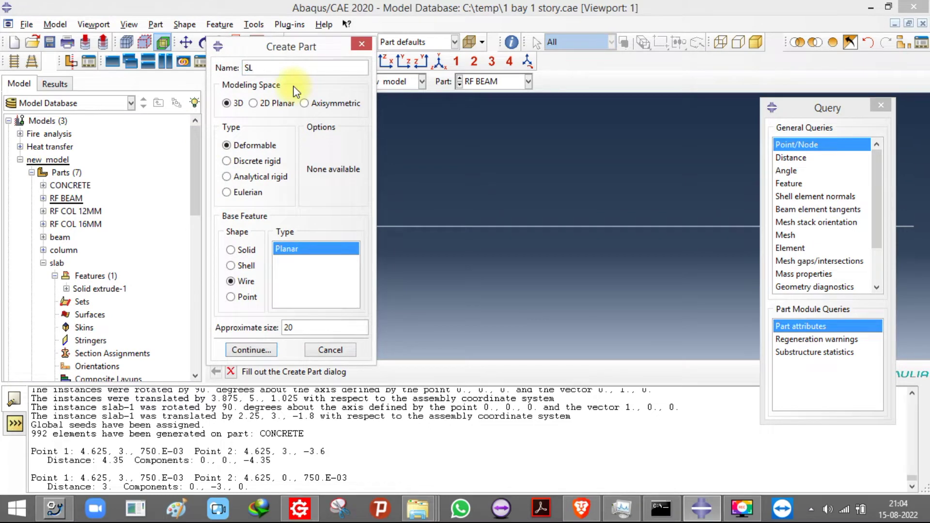
pyautogui.click(361, 44)
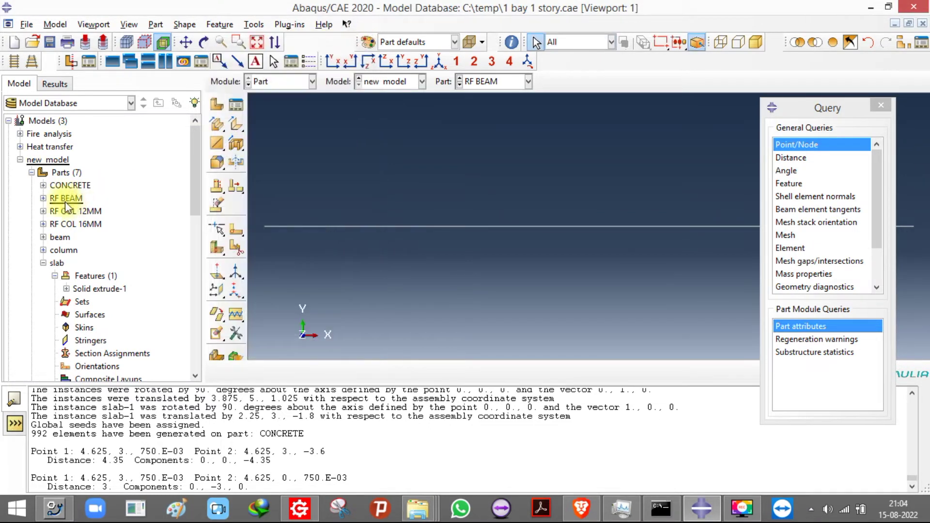
pyautogui.rightClick(57, 200)
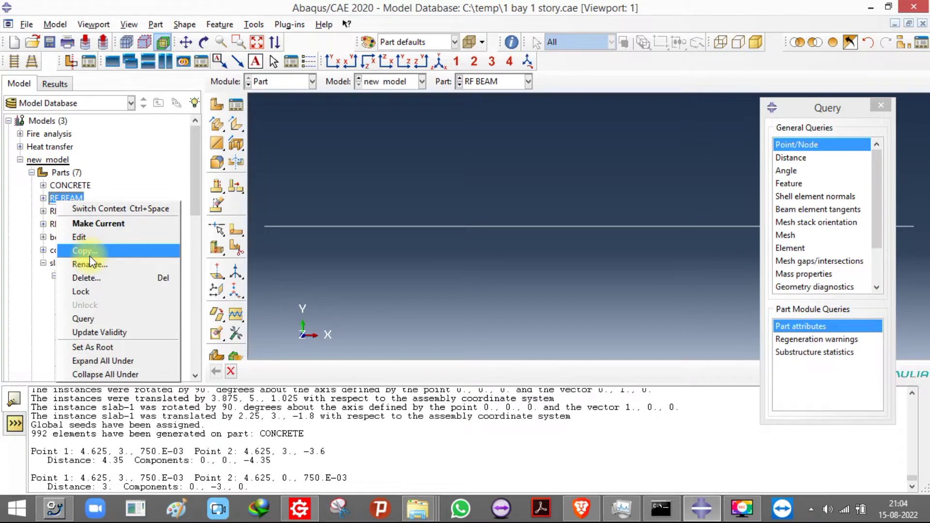
pyautogui.click(114, 172)
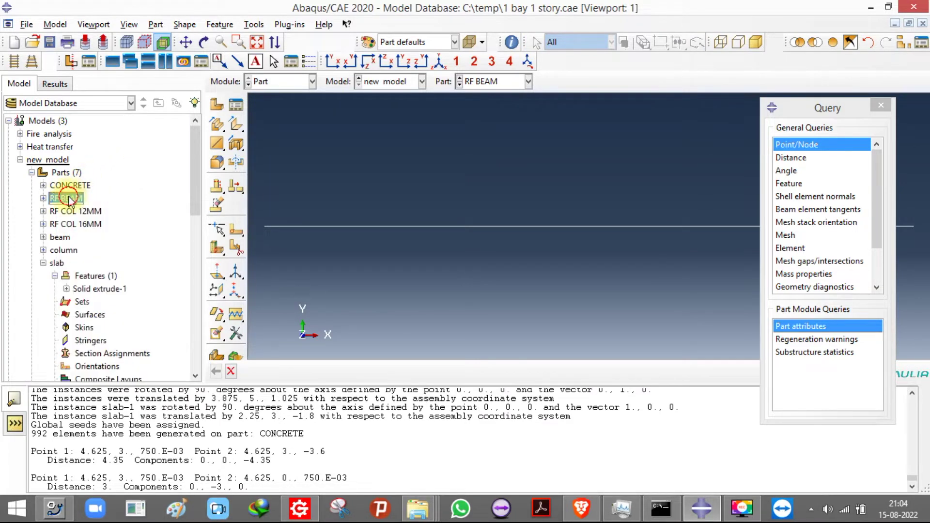
# Step: Copy the RF BEAM part to a new part named SLAB RF
pyautogui.rightClick(67, 199)
pyautogui.click(99, 246)
pyautogui.write('SLAB RF')
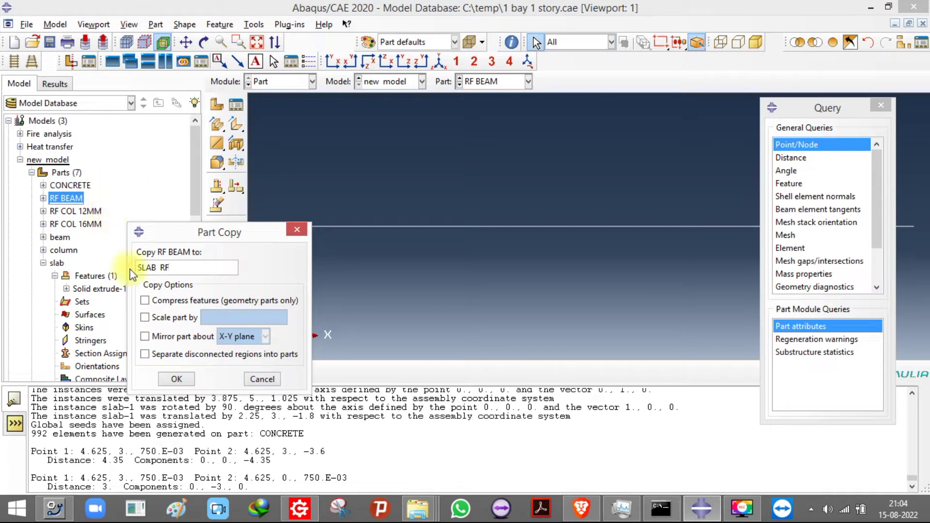
pyautogui.click(180, 379)
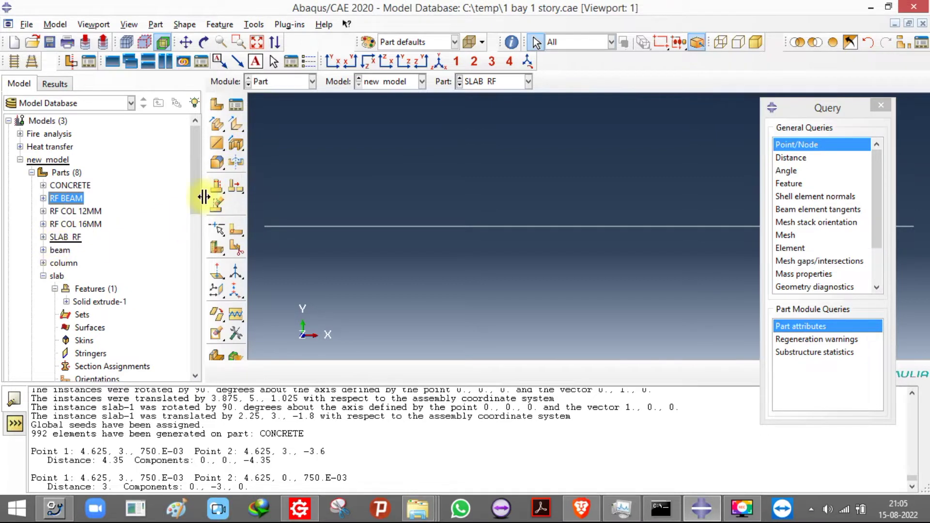
pyautogui.rightClick(69, 239)
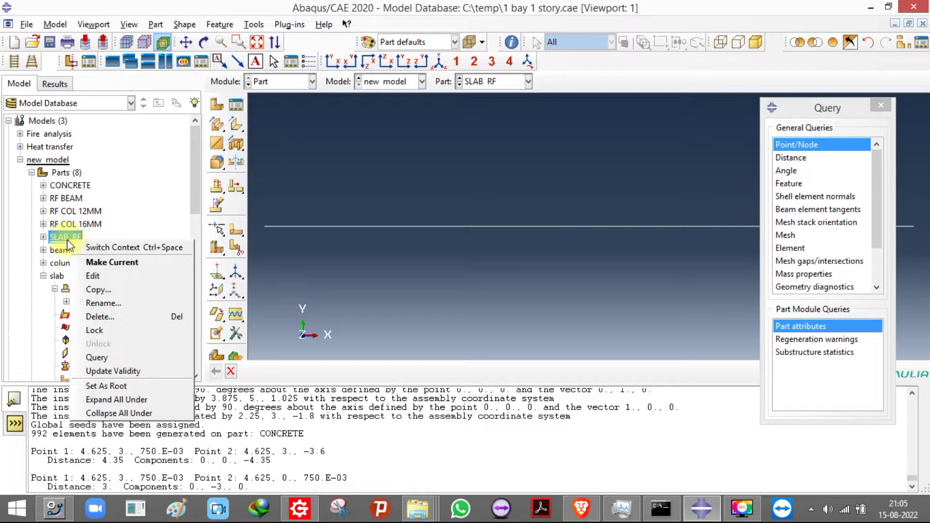
pyautogui.click(331, 173)
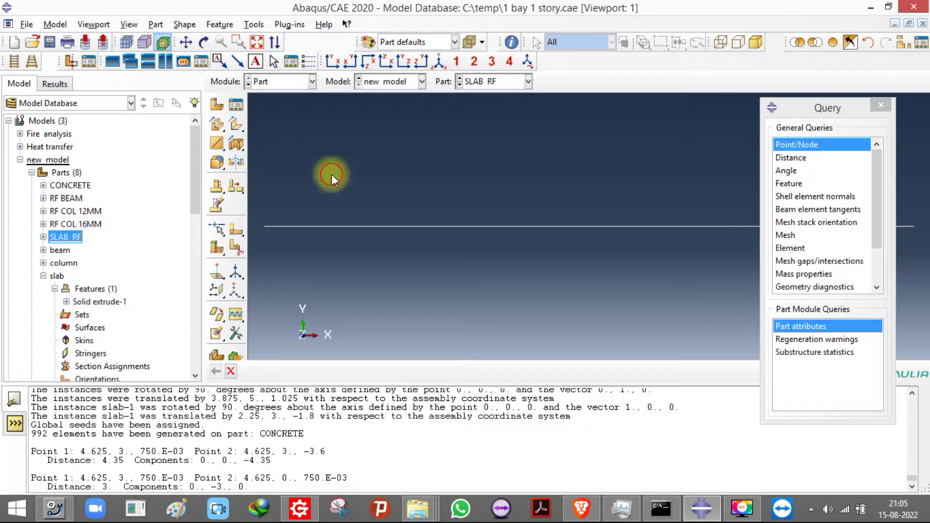
# Step: Create a 3D deformable planar wire part named COLUMN STIRRUPS with an approximate size of 20
pyautogui.click(217, 105)
pyautogui.write('COLUMN S')
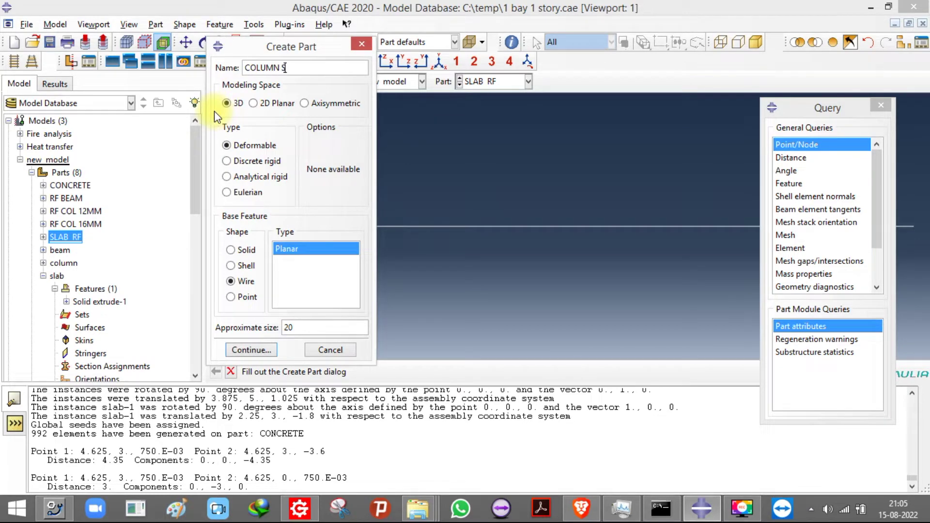
pyautogui.write('TIRRUPS')
pyautogui.click(255, 356)
# Step: Sketch a rectangle about 3.25 wide around the origin and place a width dimension below its lower edge
pyautogui.click(236, 125)
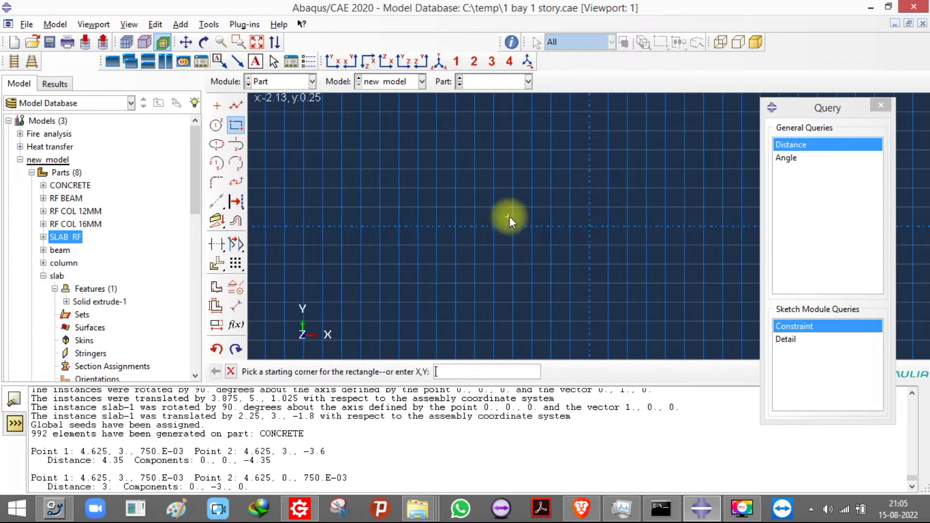
pyautogui.click(528, 203)
pyautogui.click(650, 263)
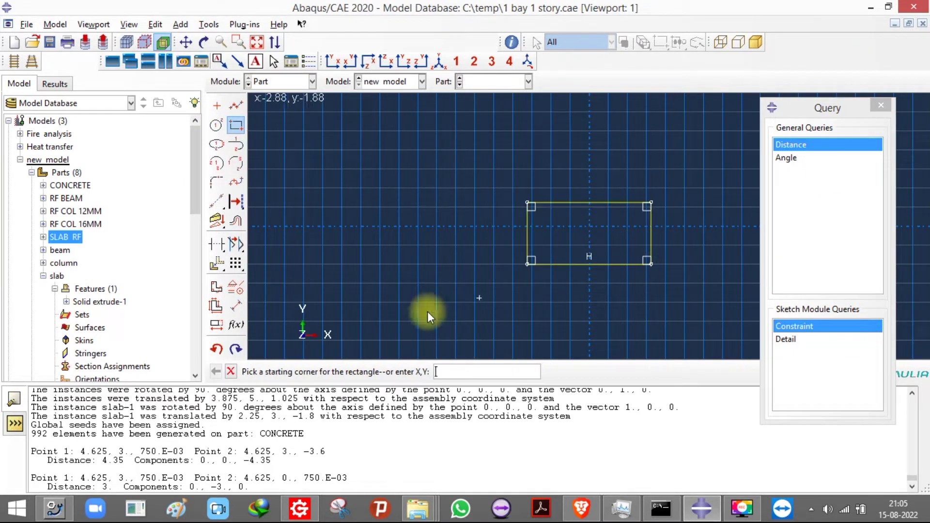
pyautogui.click(236, 306)
pyautogui.click(567, 266)
pyautogui.click(560, 295)
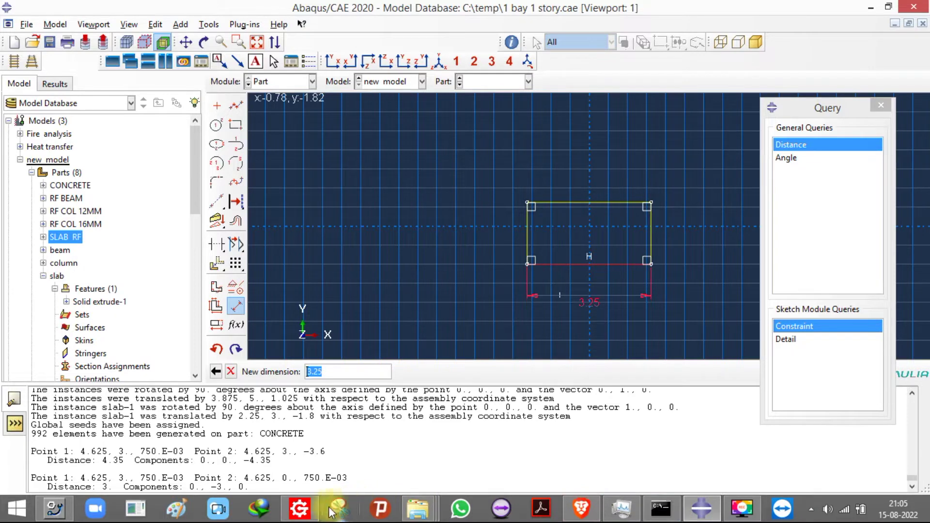
# Step: Switch to the Gate virtual calculator, compute the stirrup side as 0.35 minus 0.08, and return to the Abaqus sketch
pyautogui.click(310, 512)
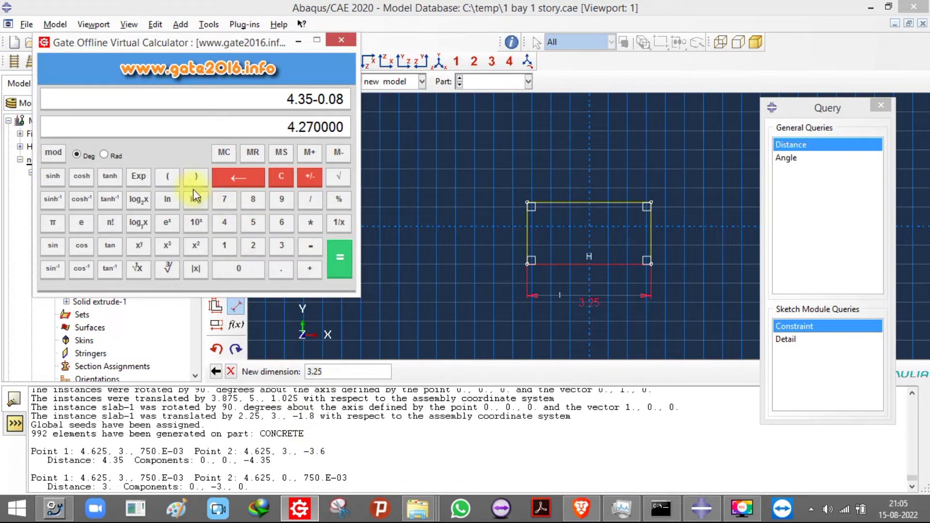
pyautogui.click(281, 176)
pyautogui.click(236, 266)
pyautogui.click(281, 269)
pyautogui.click(281, 246)
pyautogui.click(253, 222)
pyautogui.click(310, 246)
pyautogui.click(239, 269)
pyautogui.click(281, 269)
pyautogui.click(235, 267)
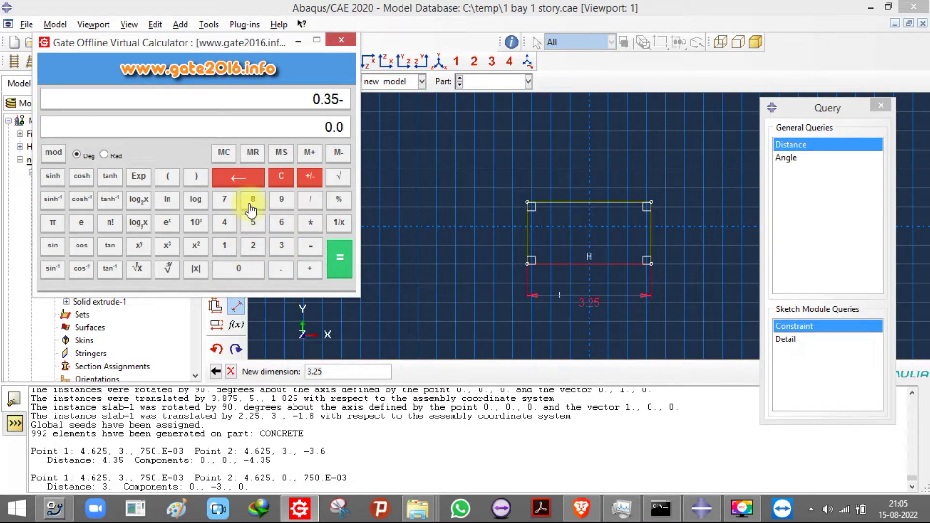
pyautogui.click(251, 208)
pyautogui.click(349, 277)
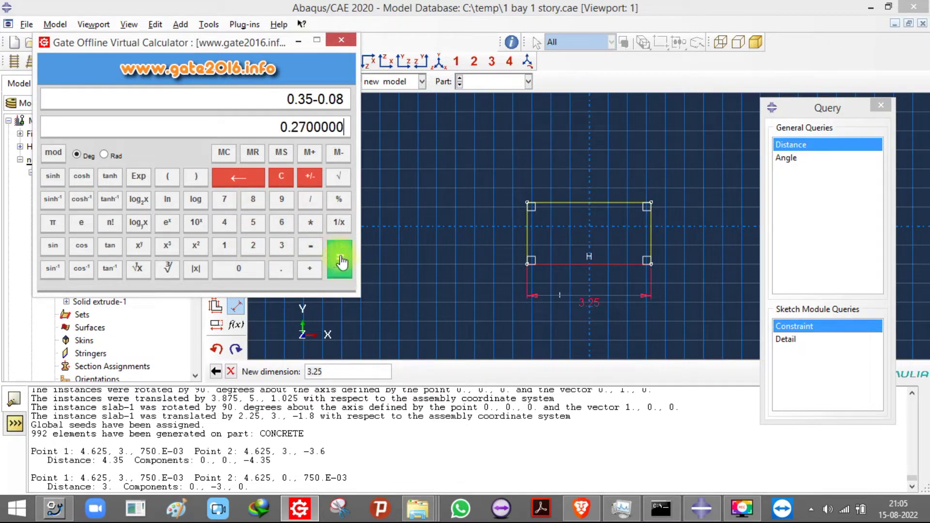
pyautogui.click(297, 42)
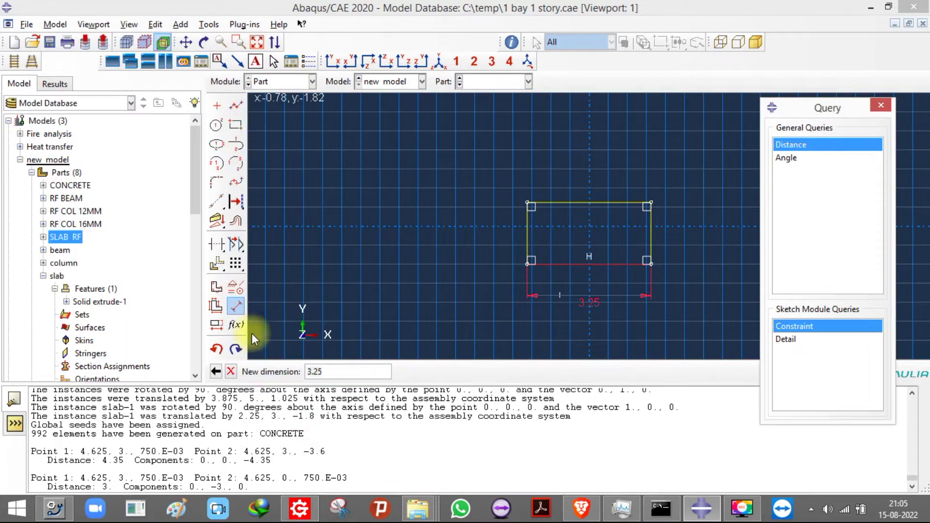
# Step: Set the rectangle's width and height to 0.27 and finish the sketch of the column stirrup wire
pyautogui.doubleClick(339, 371)
pyautogui.write('0.27')
pyautogui.press('Return')
pyautogui.click(640, 225)
pyautogui.click(601, 233)
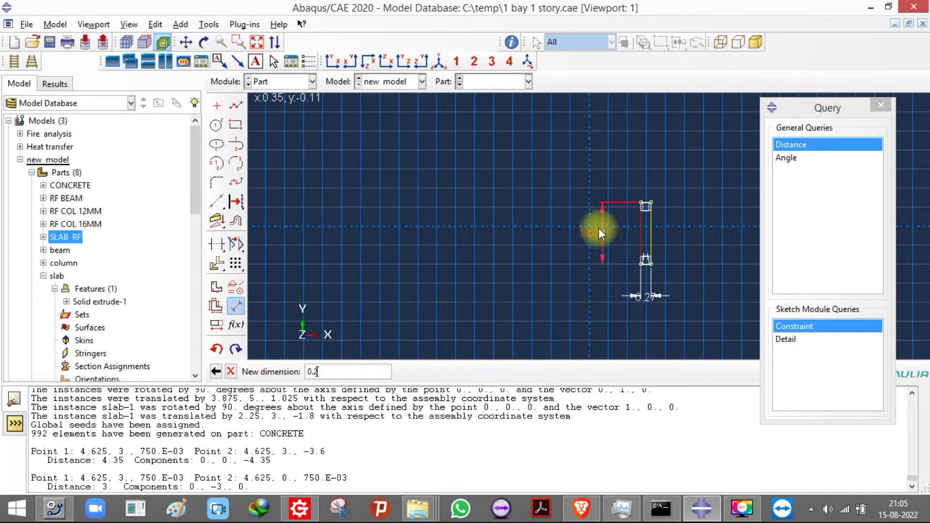
pyautogui.write('0.27')
pyautogui.press('Return')
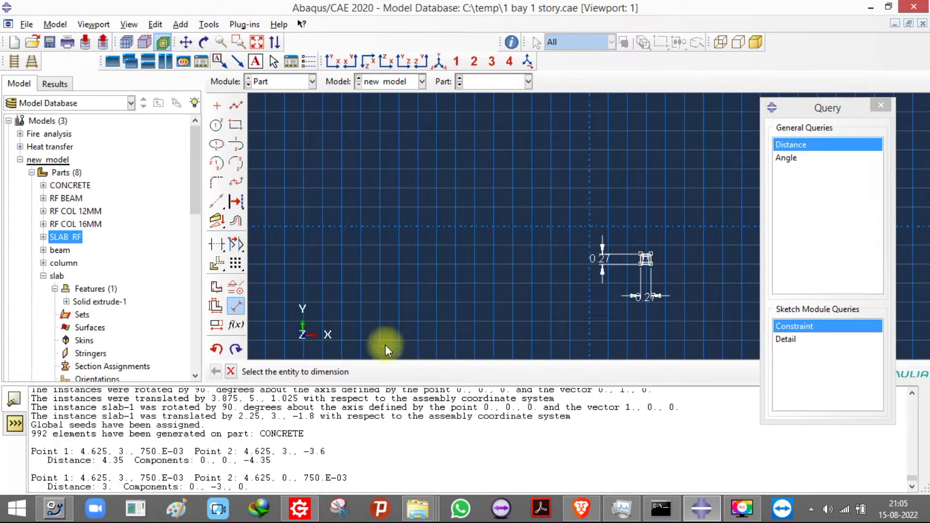
pyautogui.click(231, 372)
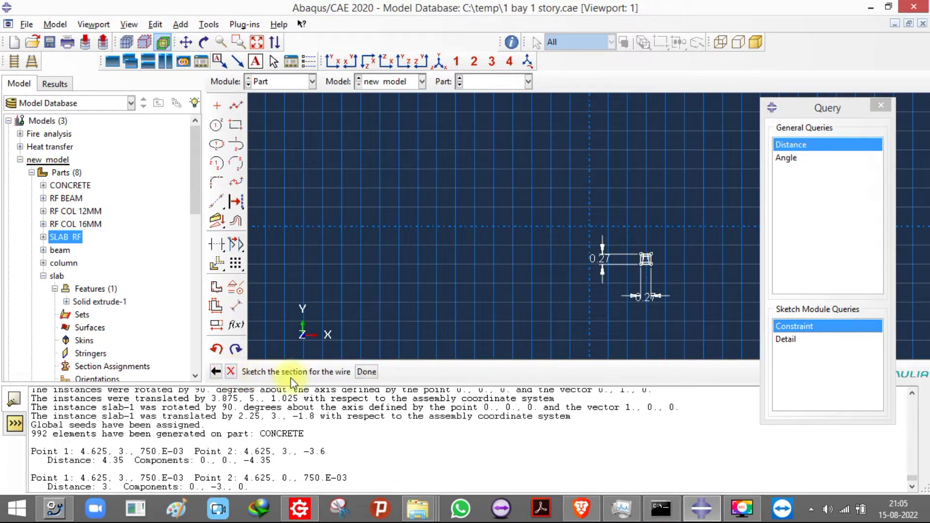
pyautogui.click(366, 372)
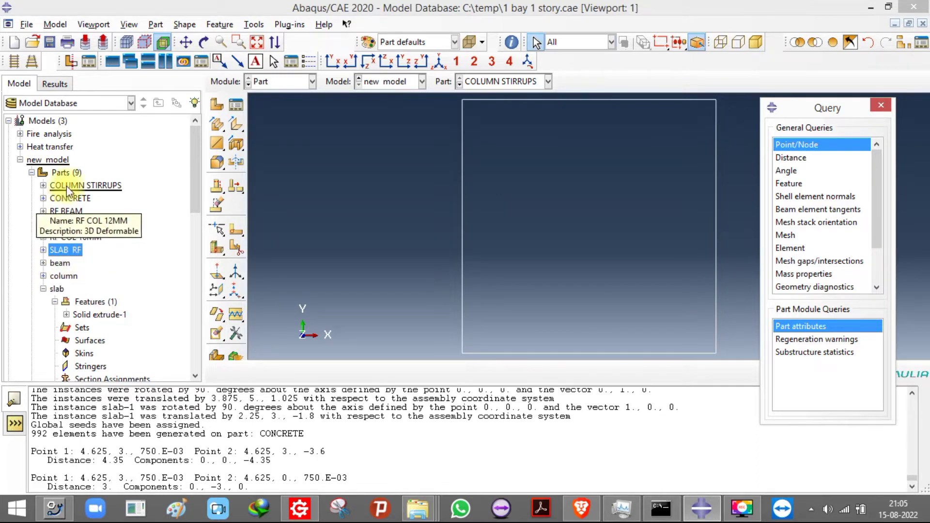
# Step: Copy the COLUMN STIRRUPS part to a new part named BEAM STIRRUPS and save the model database
pyautogui.click(81, 186)
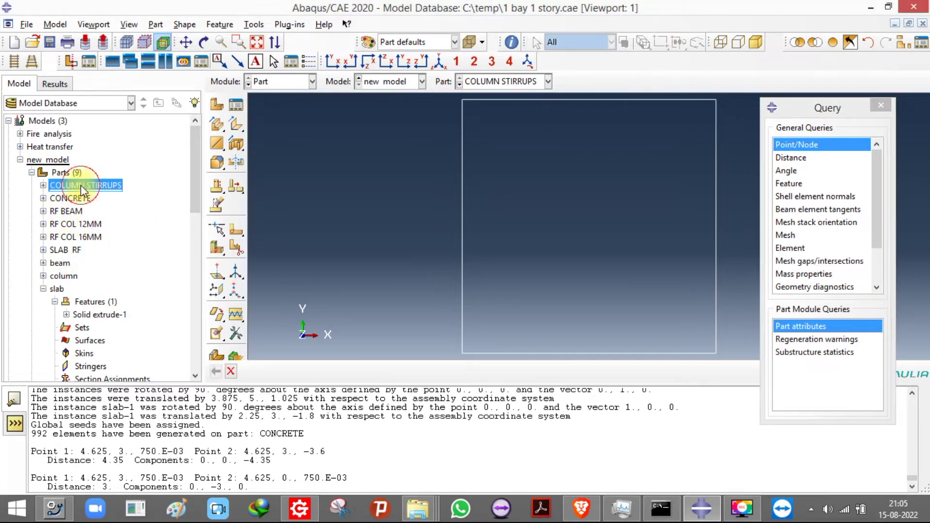
pyautogui.rightClick(79, 187)
pyautogui.click(112, 237)
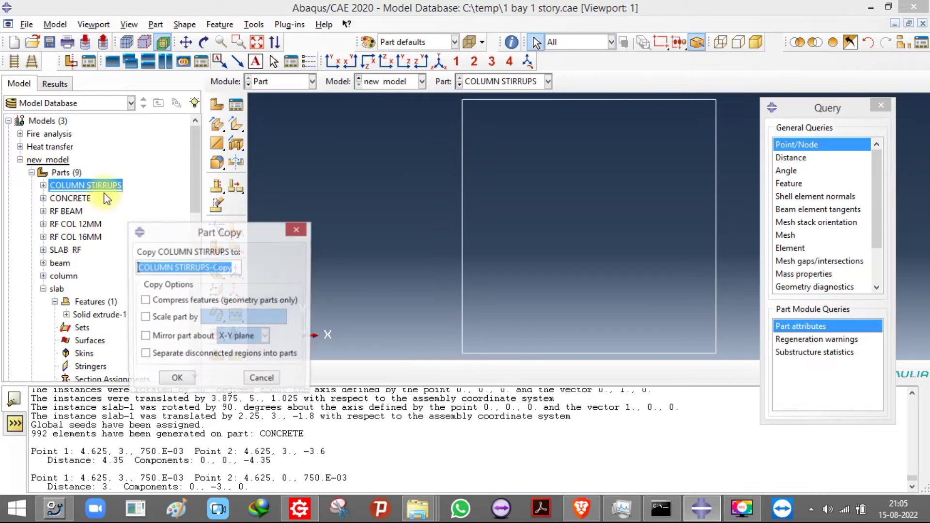
pyautogui.click(174, 268)
pyautogui.moveTo(174, 267); pyautogui.dragTo(5, 266)
pyautogui.write('BEAM')
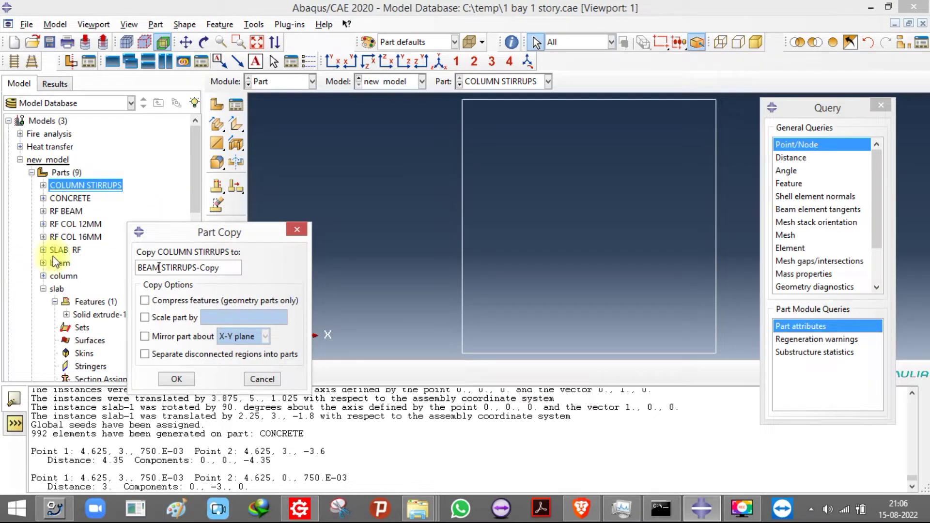
pyautogui.moveTo(197, 267); pyautogui.dragTo(244, 268)
pyautogui.press('BackSpace')
pyautogui.click(176, 379)
pyautogui.click(49, 42)
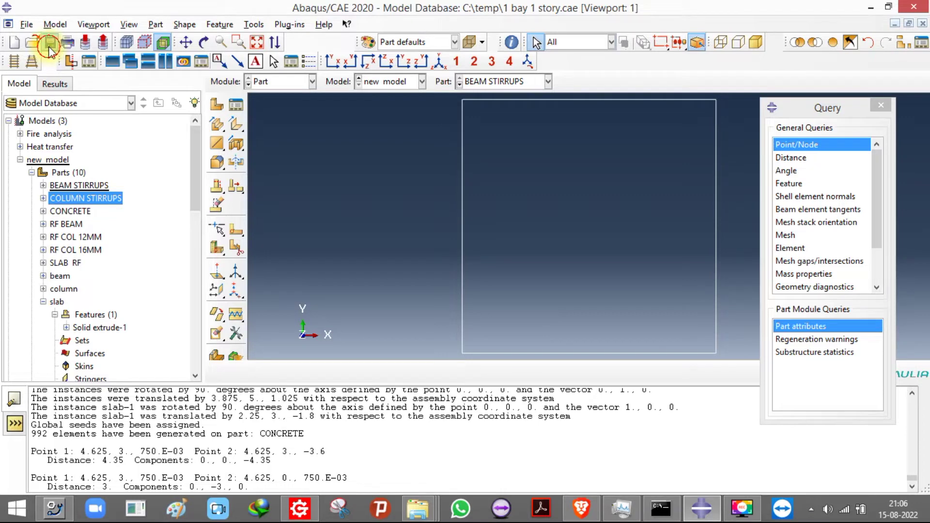
# Step: Switch to the Assembly module and hide all part instances through the assembly display options
pyautogui.click(312, 82)
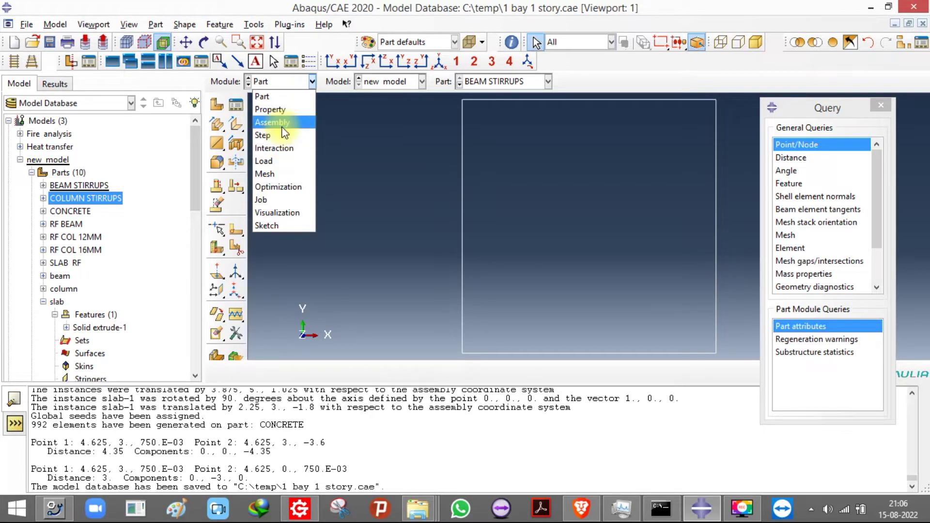
pyautogui.click(283, 124)
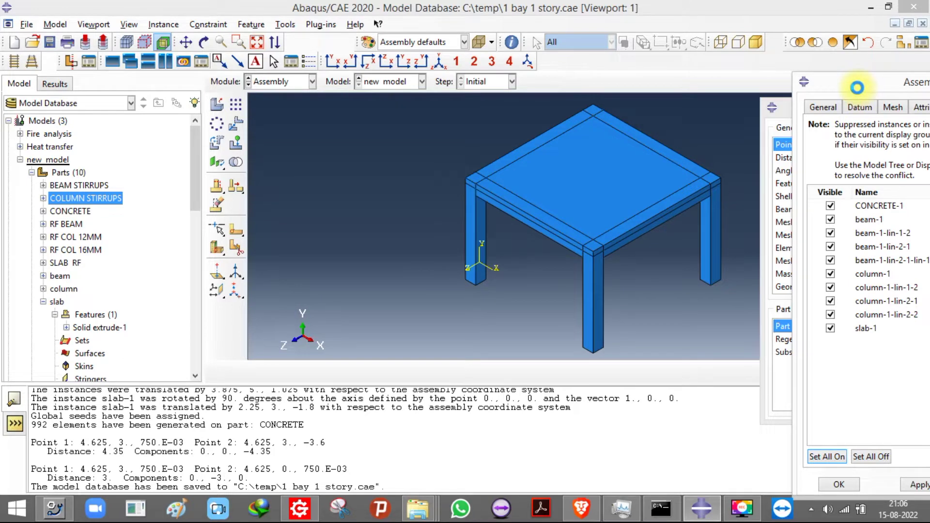
pyautogui.click(129, 24)
pyautogui.click(155, 276)
pyautogui.moveTo(908, 89); pyautogui.dragTo(851, 50)
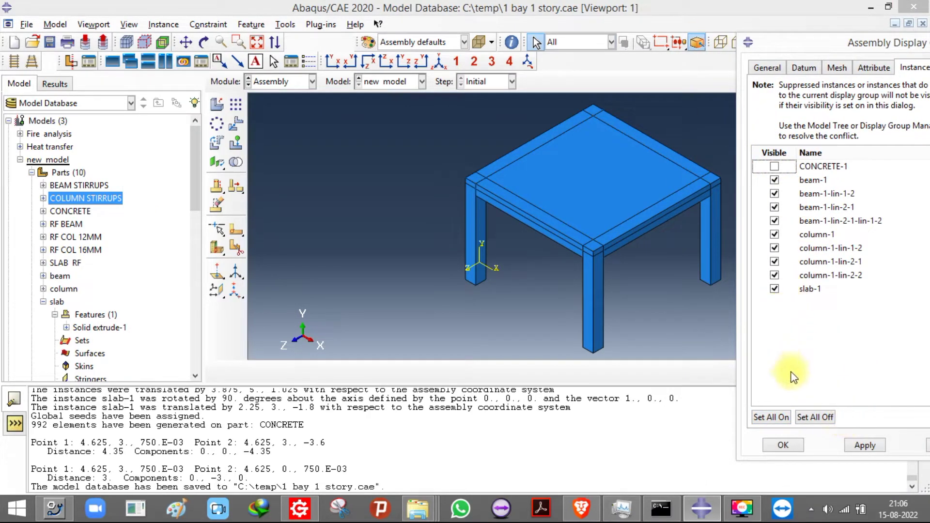
pyautogui.click(823, 417)
pyautogui.click(869, 445)
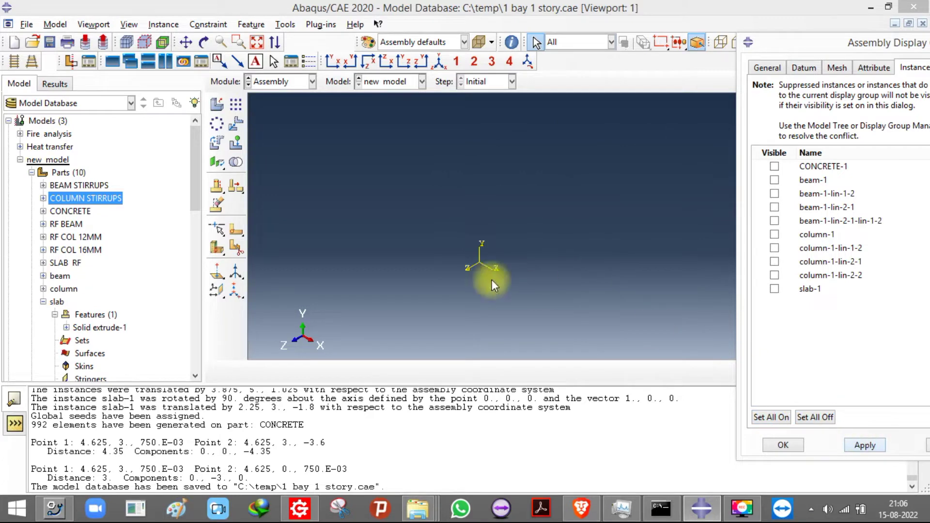
# Step: Delete all suppressed beam, column and slab instances from the assembly, keeping only CONCRETE-1
pyautogui.click(43, 301)
pyautogui.scroll(-5, 37, 234)
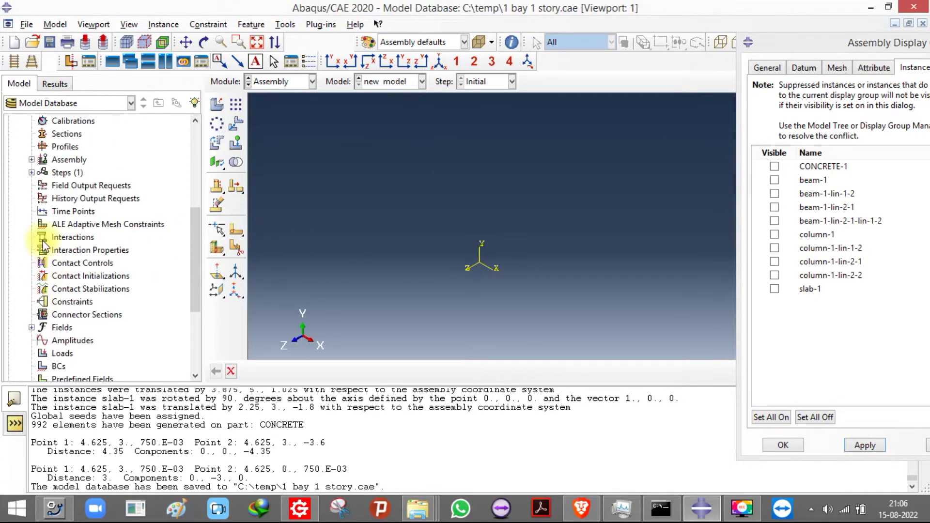
pyautogui.click(32, 160)
pyautogui.click(43, 173)
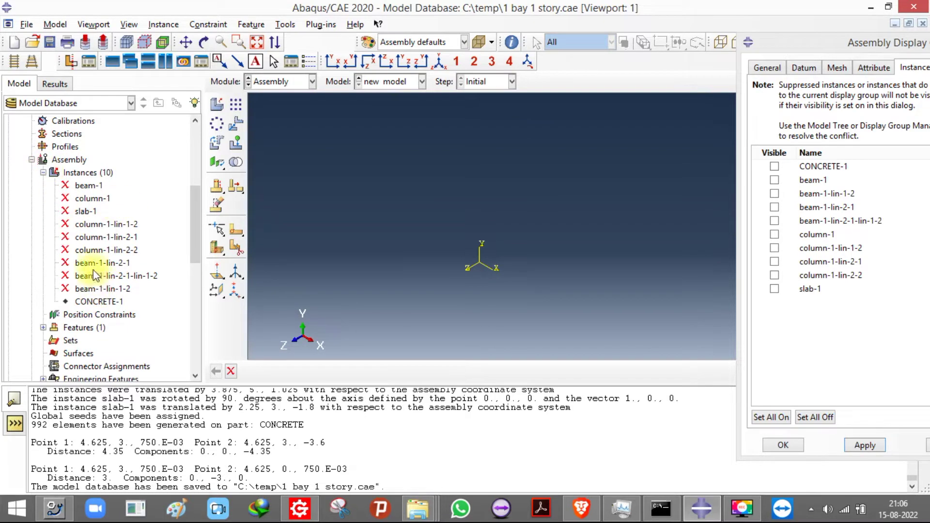
pyautogui.moveTo(74, 188); pyautogui.dragTo(76, 286)
pyautogui.rightClick(77, 286)
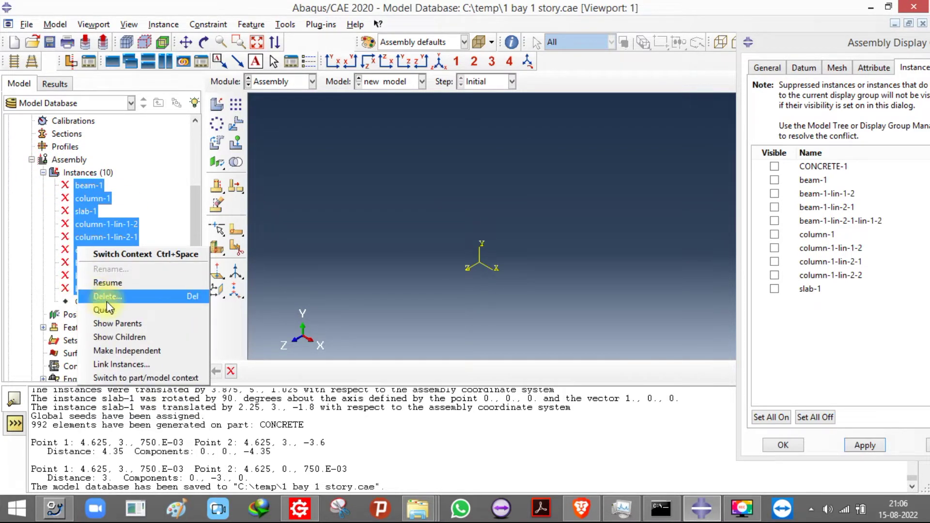
pyautogui.click(113, 296)
pyautogui.click(426, 268)
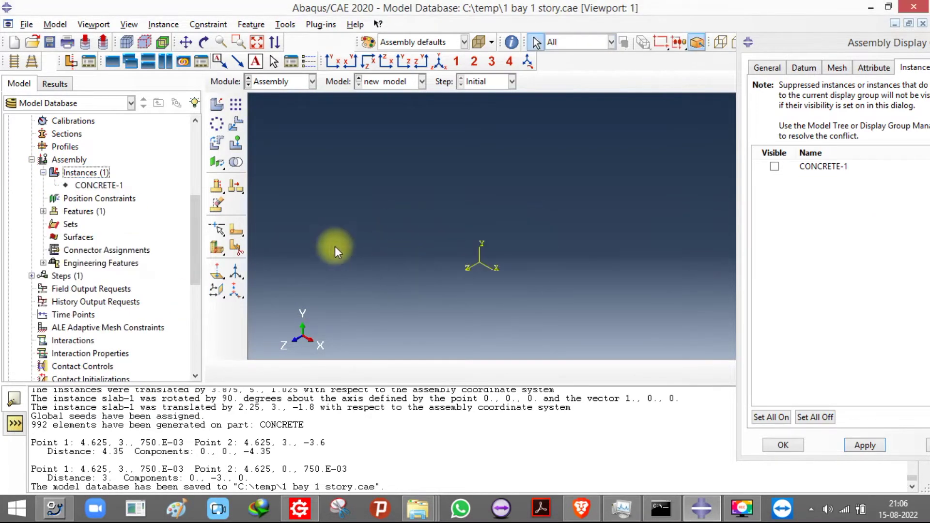
# Step: Add a dependent instance of the RF COL 16MM part to the assembly
pyautogui.scroll(3, 116, 196)
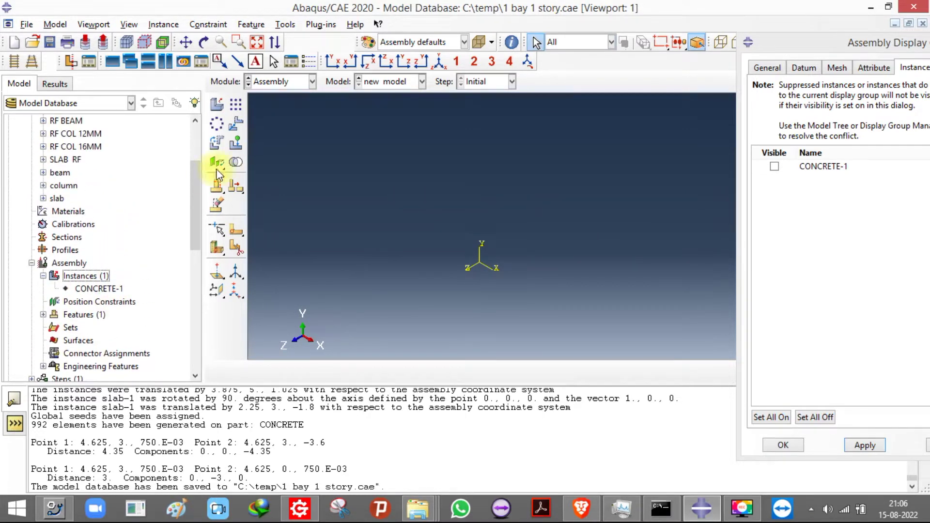
pyautogui.click(214, 102)
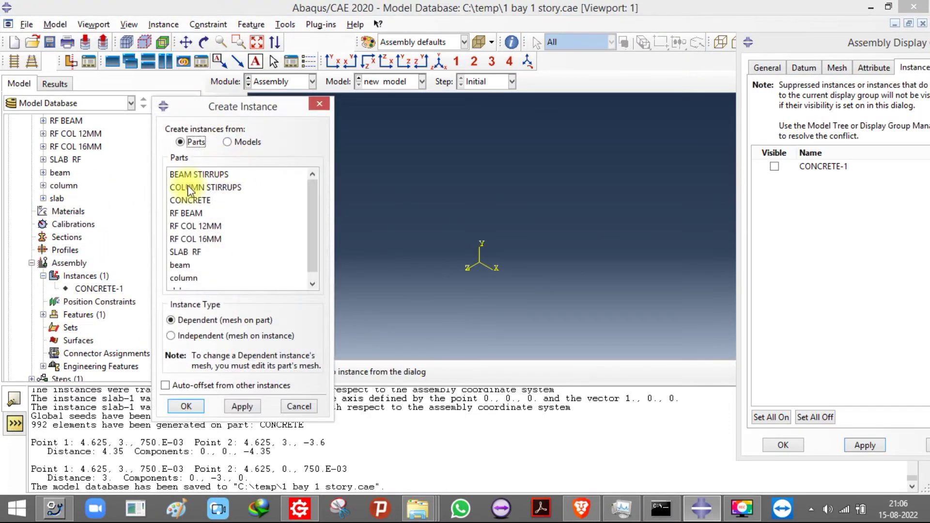
pyautogui.click(201, 239)
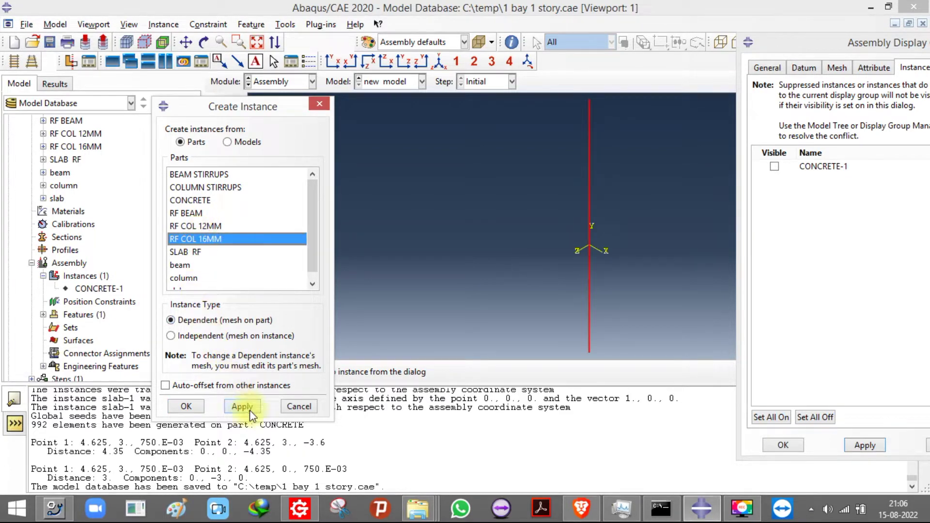
pyautogui.click(187, 407)
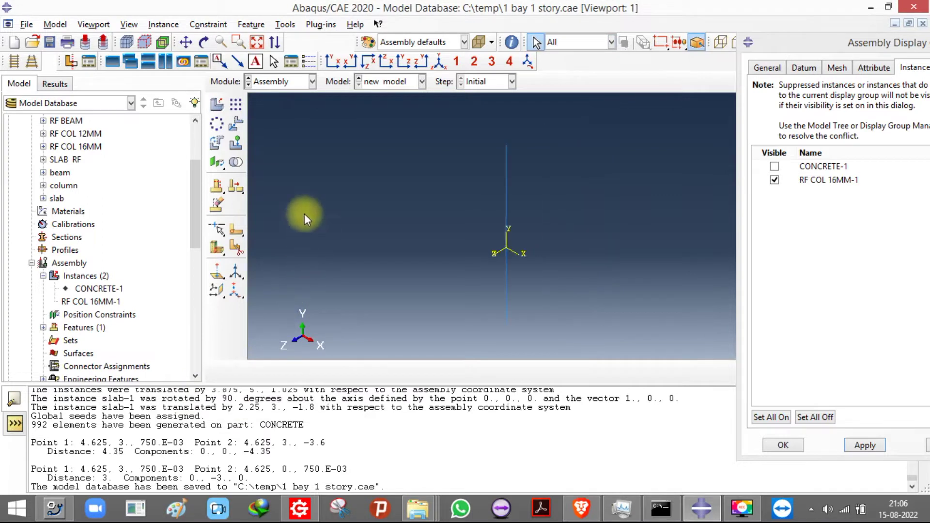
# Step: Set up a linear pattern of the RF COL 16MM-1 bar with 2 instances at an offset of 0.27 in both directions
pyautogui.click(235, 105)
pyautogui.click(502, 232)
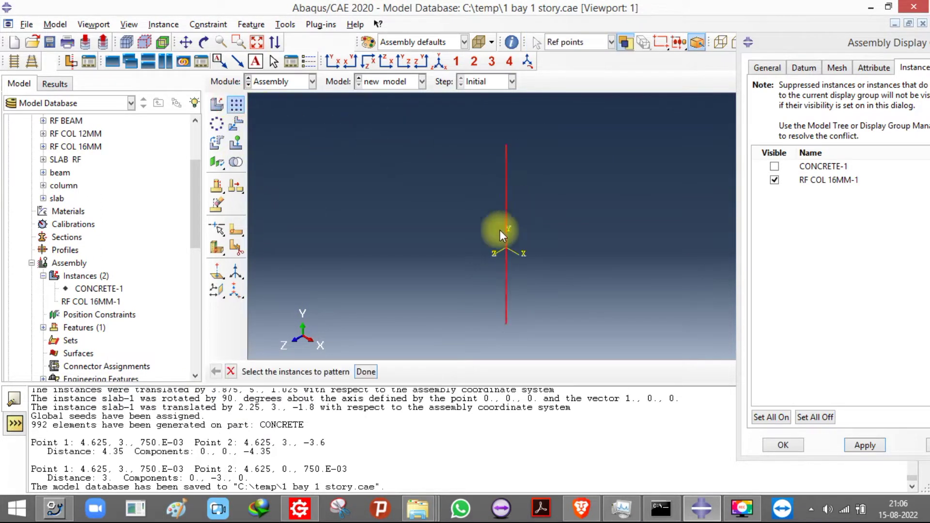
pyautogui.click(375, 369)
pyautogui.write('0.27')
pyautogui.click(209, 175)
pyautogui.doubleClick(209, 176)
pyautogui.scroll(2, 493, 125)
# Step: Show CONCRETE-1 and use two perpendicular top edges at the column corner as directions 1 and 2 of the bar pattern
pyautogui.click(774, 166)
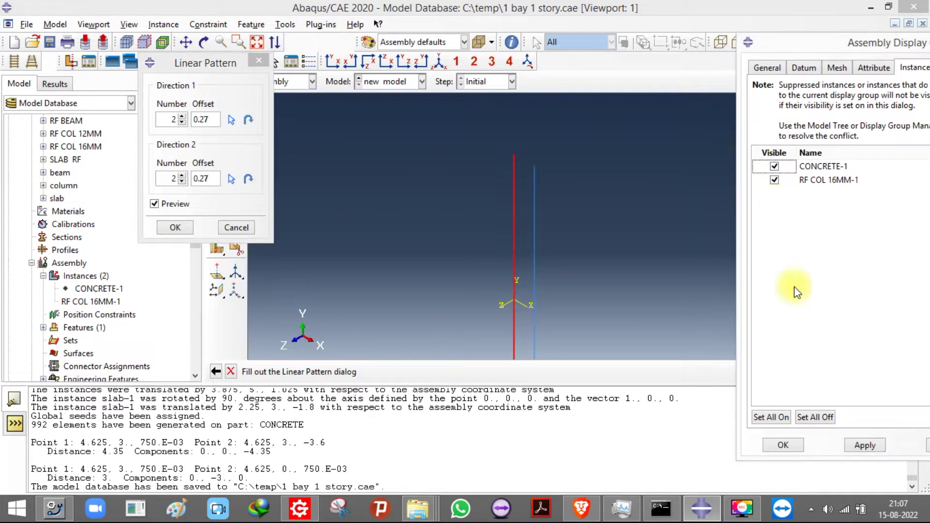
pyautogui.click(860, 446)
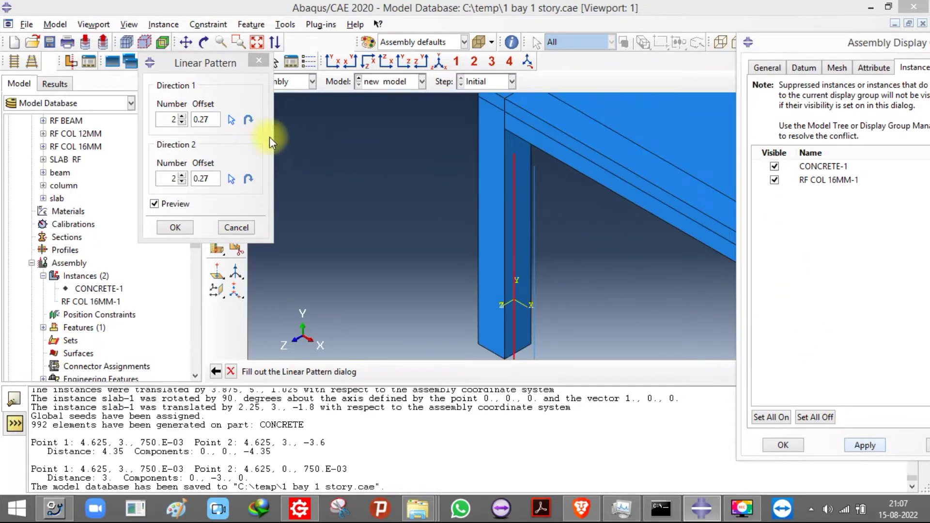
pyautogui.click(231, 122)
pyautogui.scroll(-2, 417, 240)
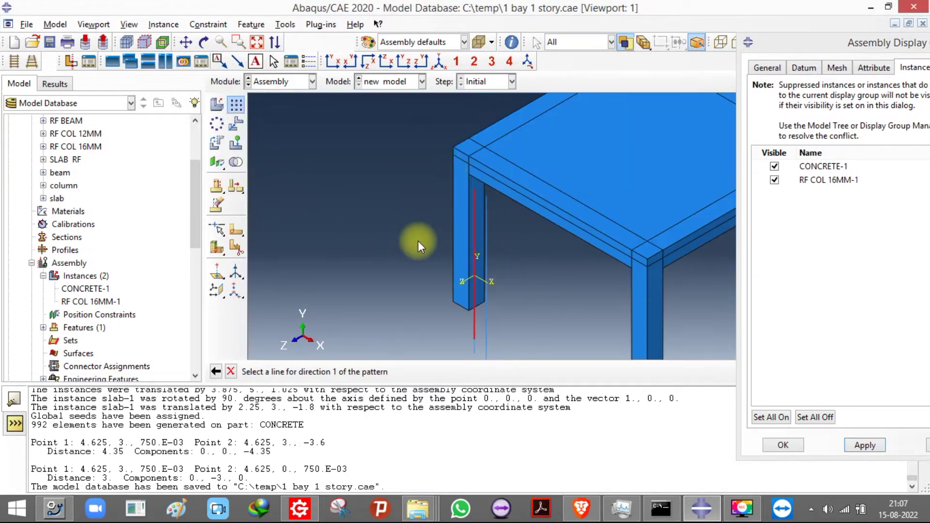
pyautogui.click(471, 158)
pyautogui.click(231, 179)
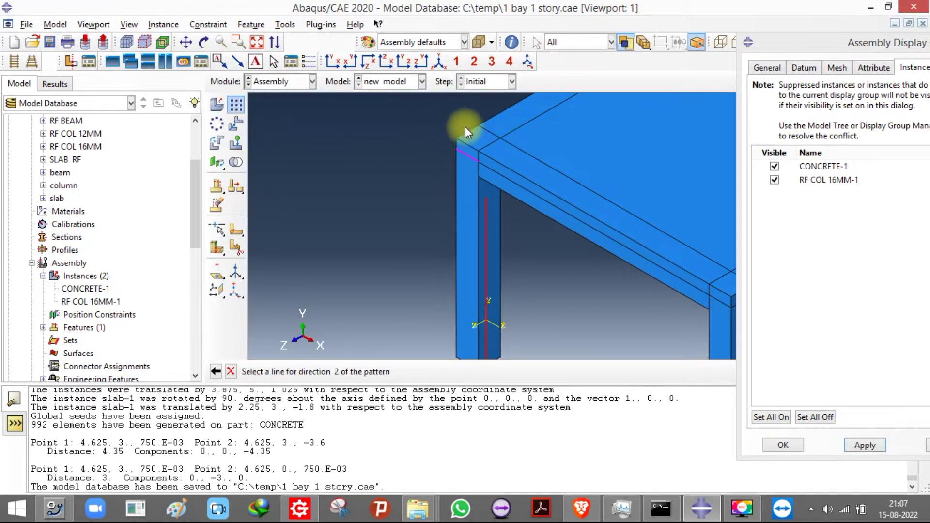
pyautogui.click(469, 134)
pyautogui.scroll(-2, 354, 161)
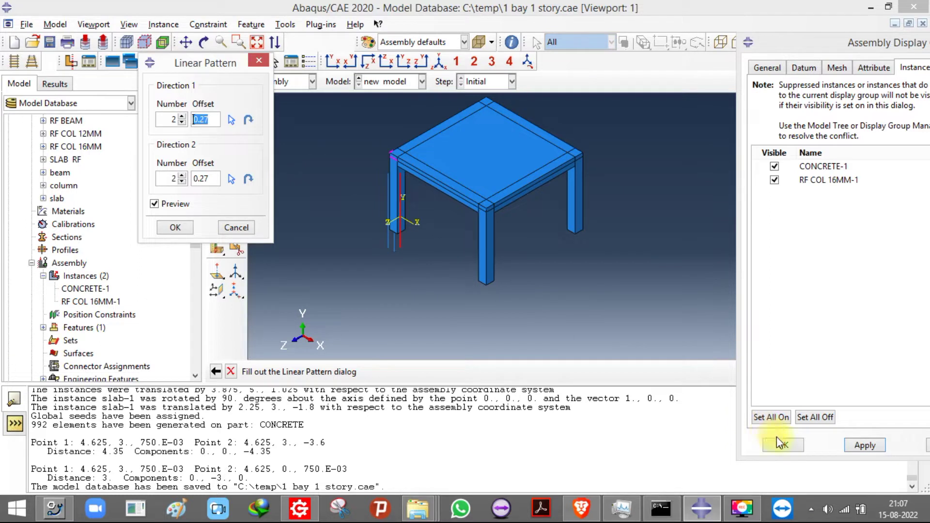
# Step: Hide CONCRETE-1 again and create the patterned RF COL 16MM column bars
pyautogui.click(774, 166)
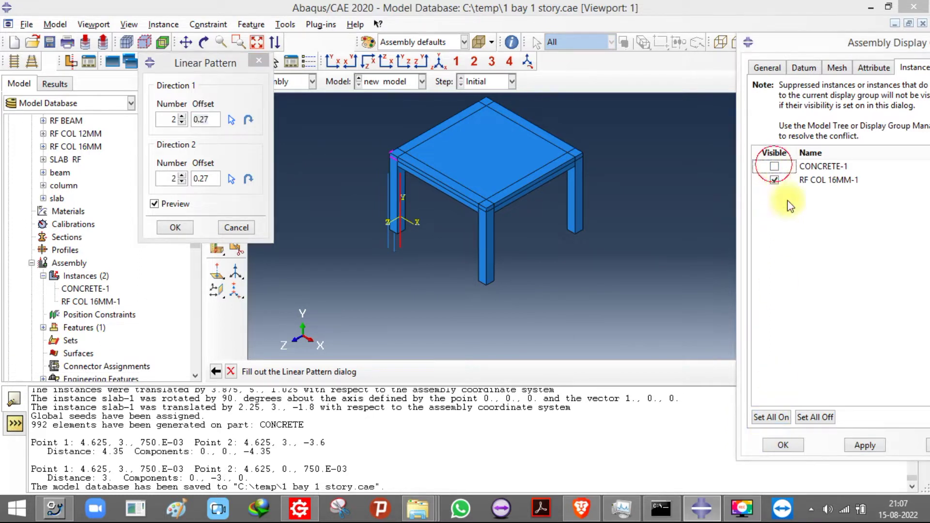
pyautogui.click(865, 445)
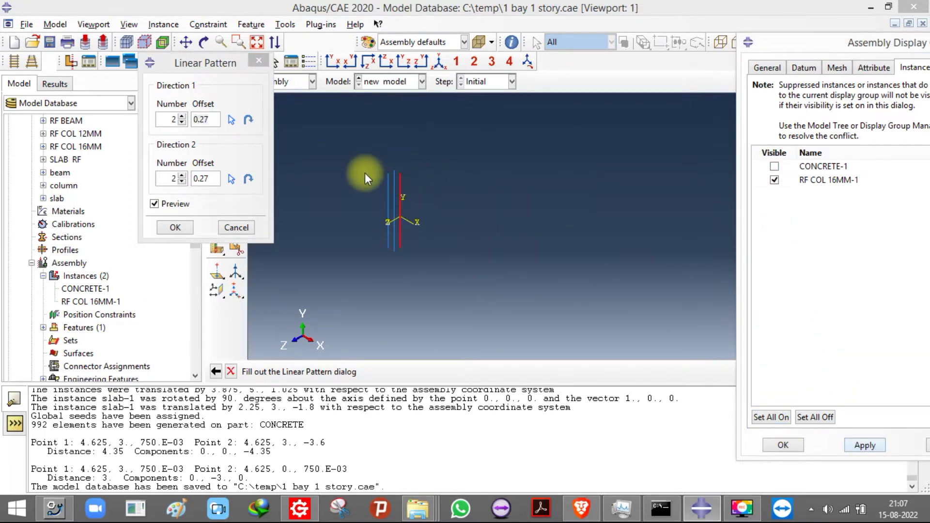
pyautogui.scroll(5, 365, 173)
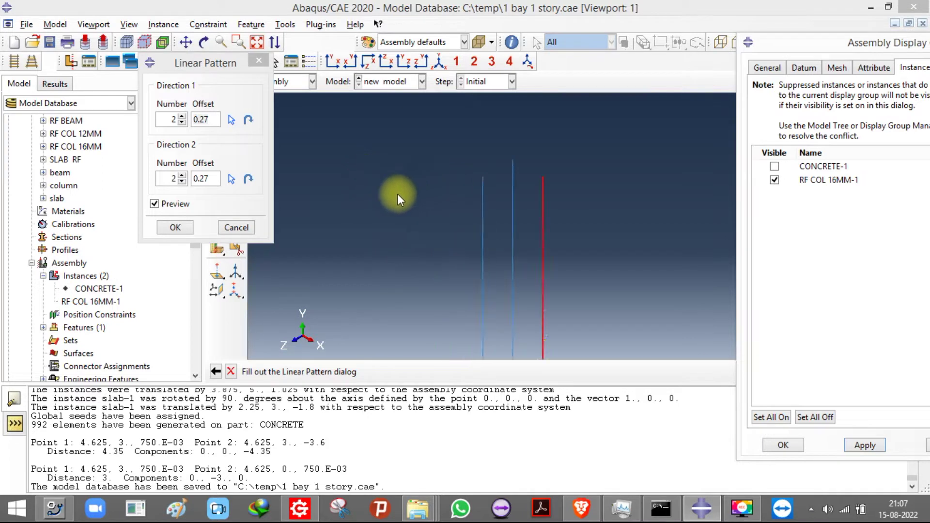
pyautogui.click(177, 231)
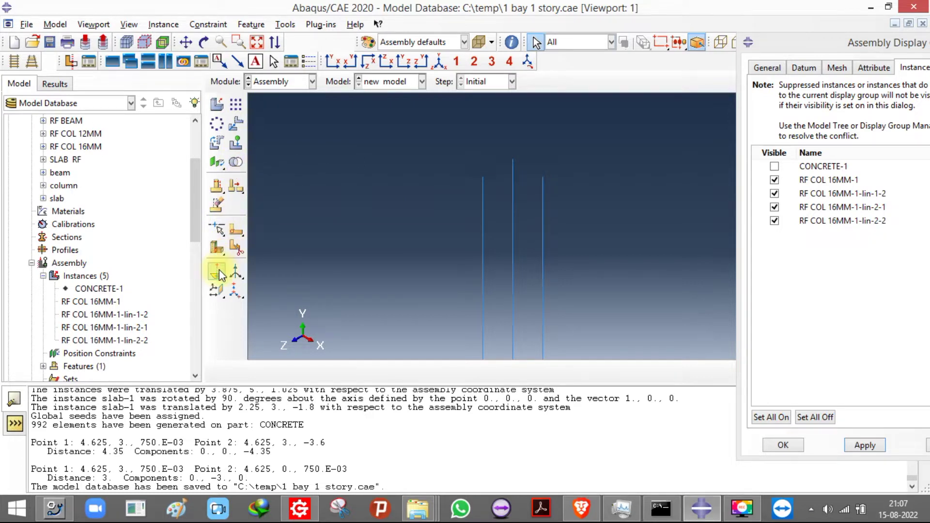
# Step: Create a datum point midway between the top ends of two adjacent 16 mm column bars
pyautogui.moveTo(219, 274); pyautogui.dragTo(272, 273)
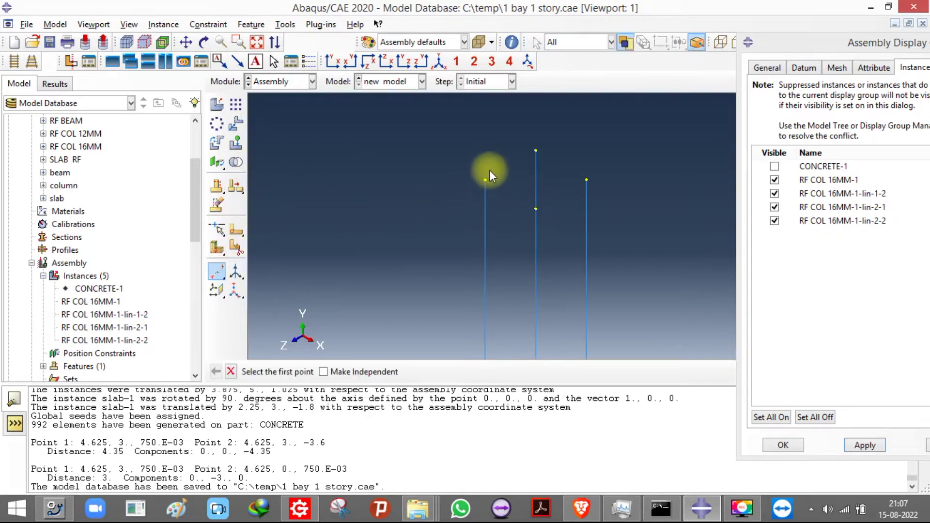
pyautogui.click(485, 179)
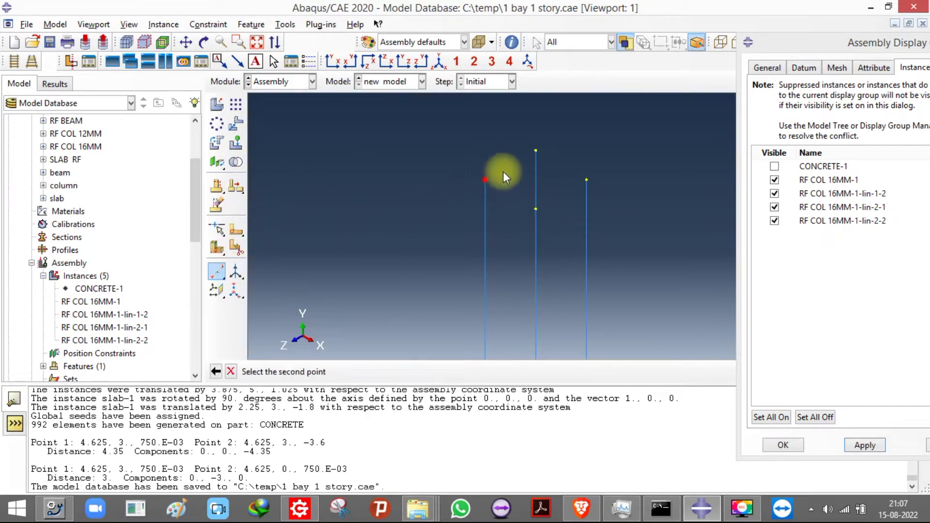
pyautogui.click(536, 151)
# Step: Add a dependent instance of the RF COL 12MM part, auto-offset from the other instances
pyautogui.click(219, 107)
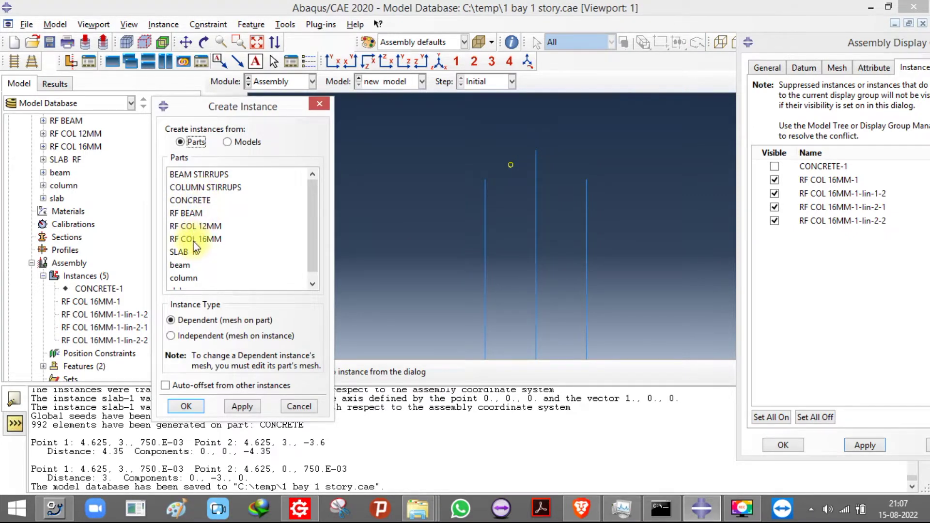
pyautogui.click(199, 226)
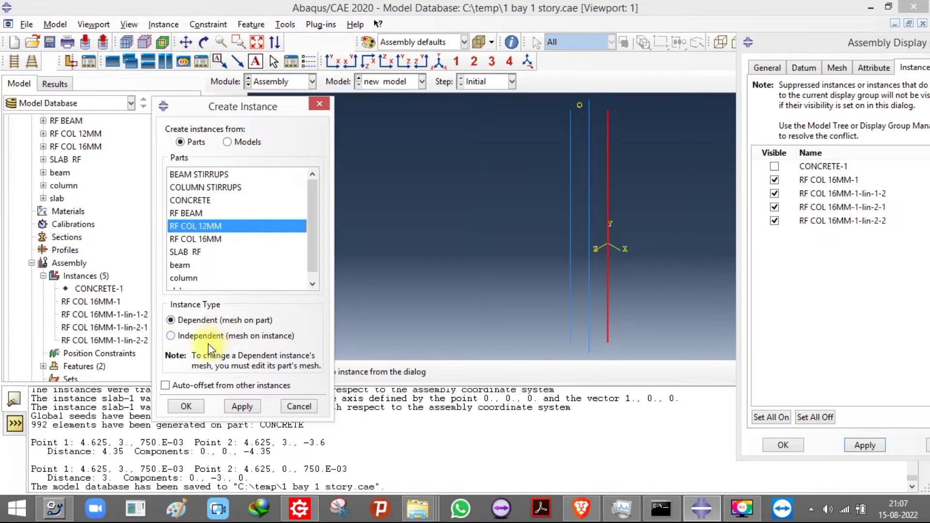
pyautogui.click(208, 386)
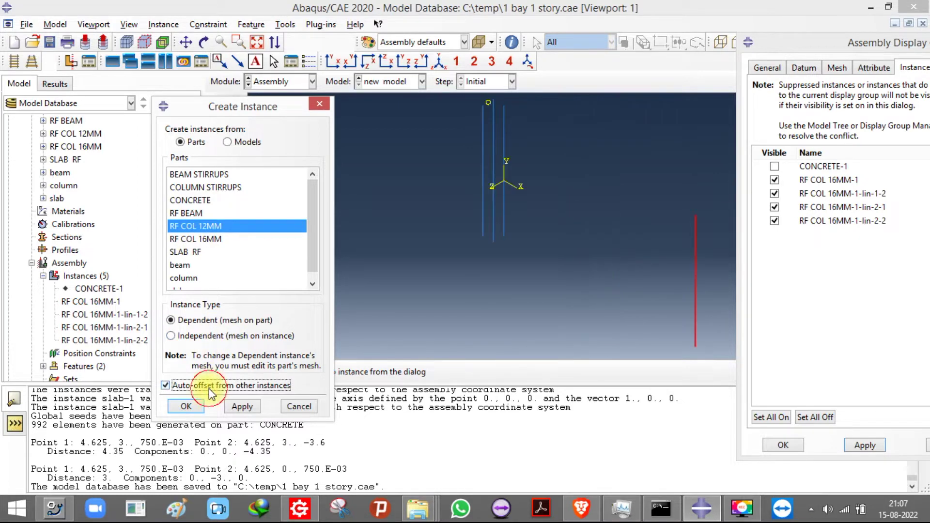
pyautogui.click(187, 407)
# Step: Translate the RF COL 12MM-1 bar from its top end to the datum point between the two 16 mm bars
pyautogui.click(236, 124)
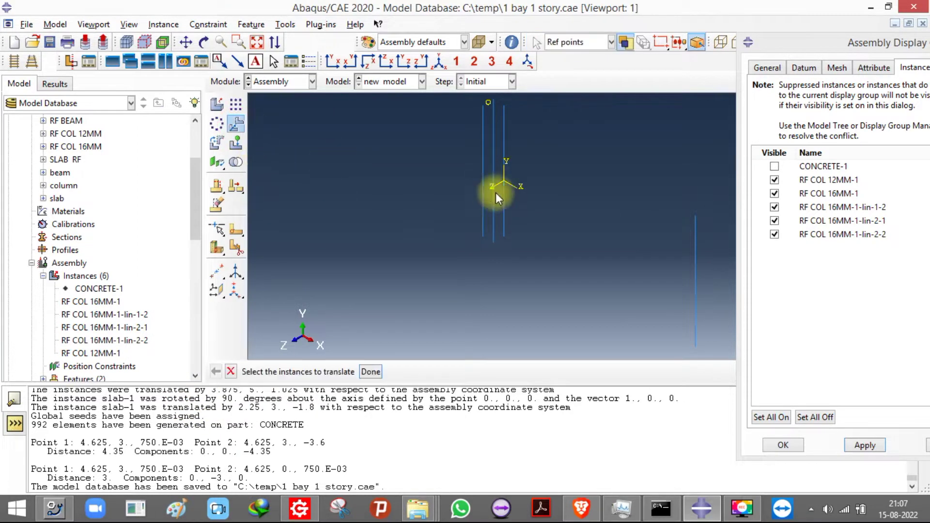
pyautogui.moveTo(661, 204); pyautogui.dragTo(732, 259)
pyautogui.click(371, 372)
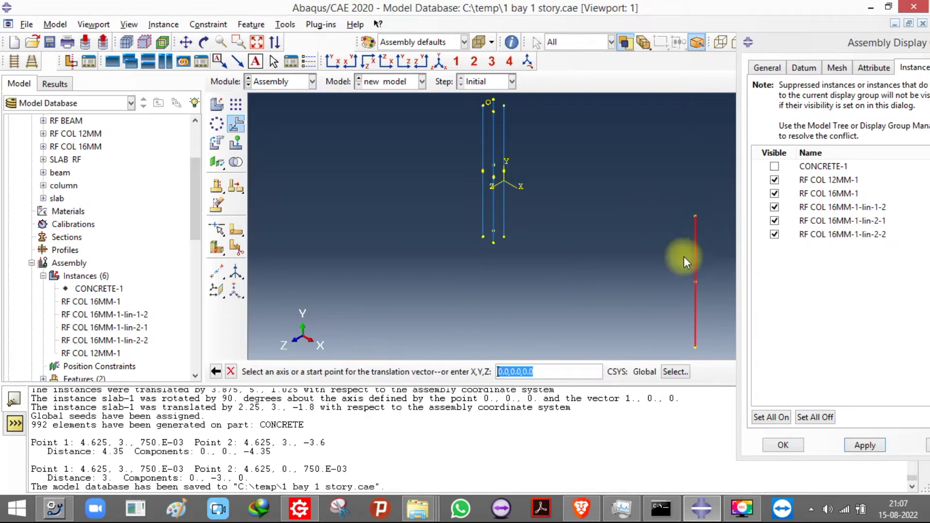
pyautogui.click(696, 217)
pyautogui.scroll(3, 484, 106)
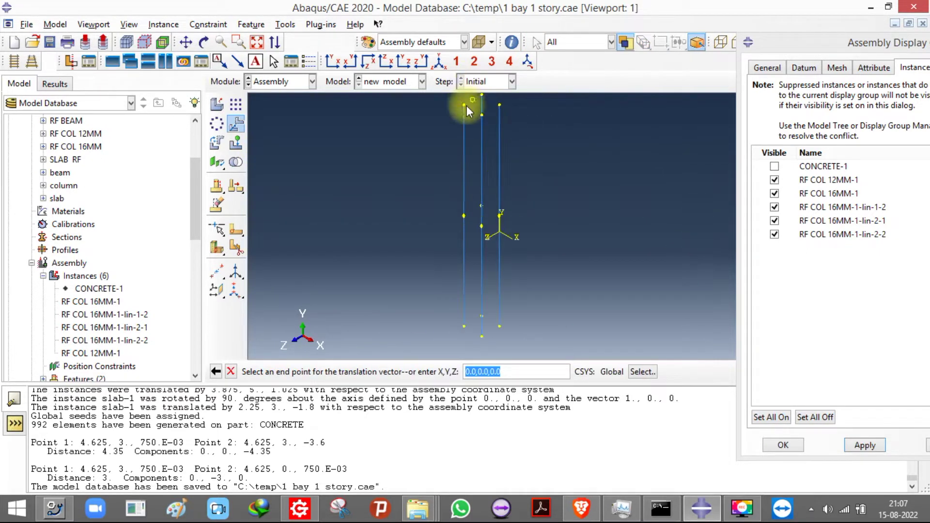
pyautogui.scroll(-1, 471, 106)
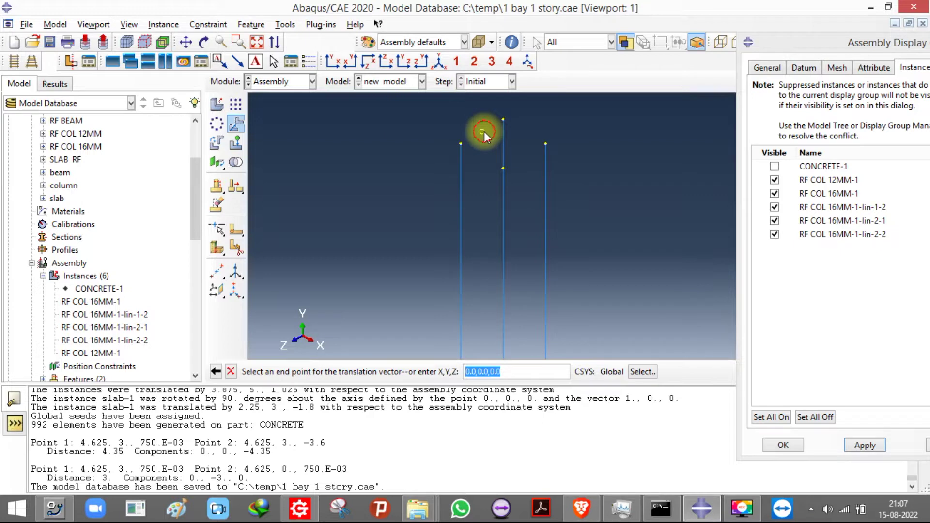
pyautogui.click(482, 131)
pyautogui.click(330, 372)
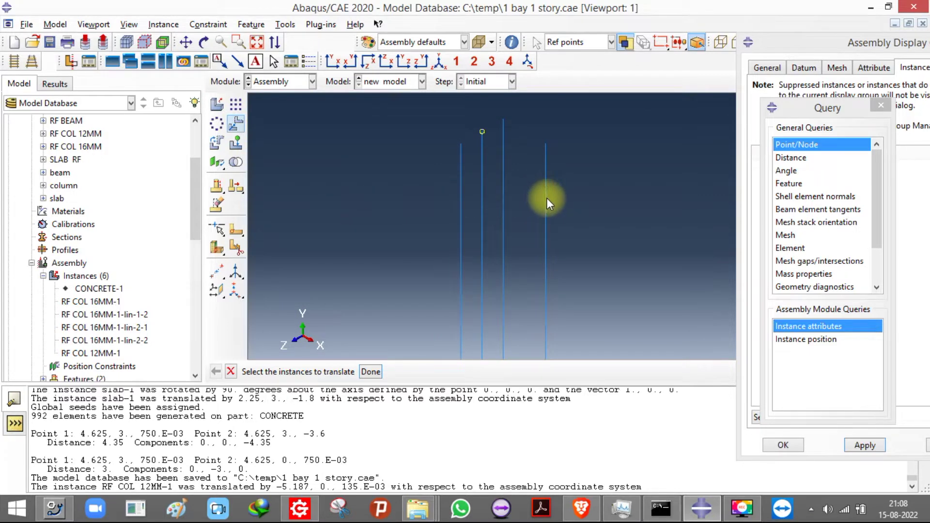
# Step: Create midway datum points between the top ends of the remaining three pairs of adjacent 16 mm column bars
pyautogui.click(242, 124)
pyautogui.click(238, 127)
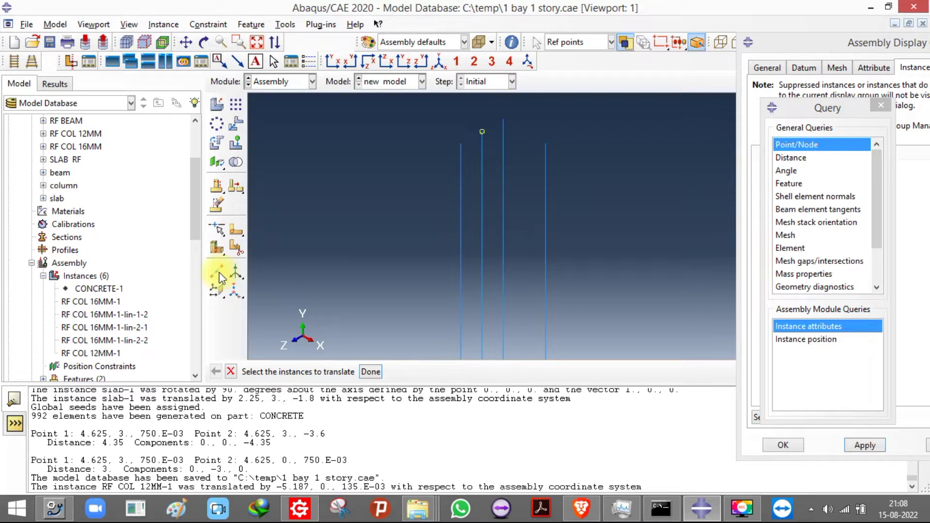
pyautogui.click(219, 272)
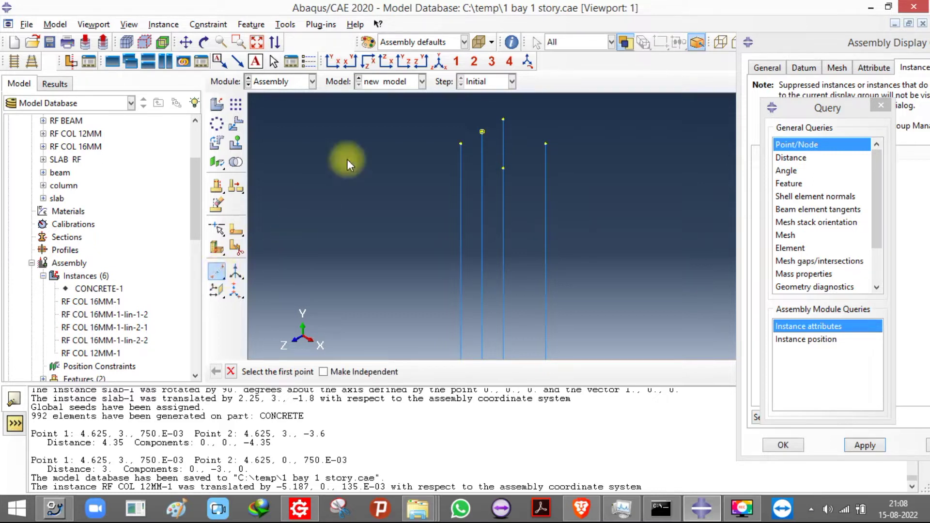
pyautogui.click(460, 144)
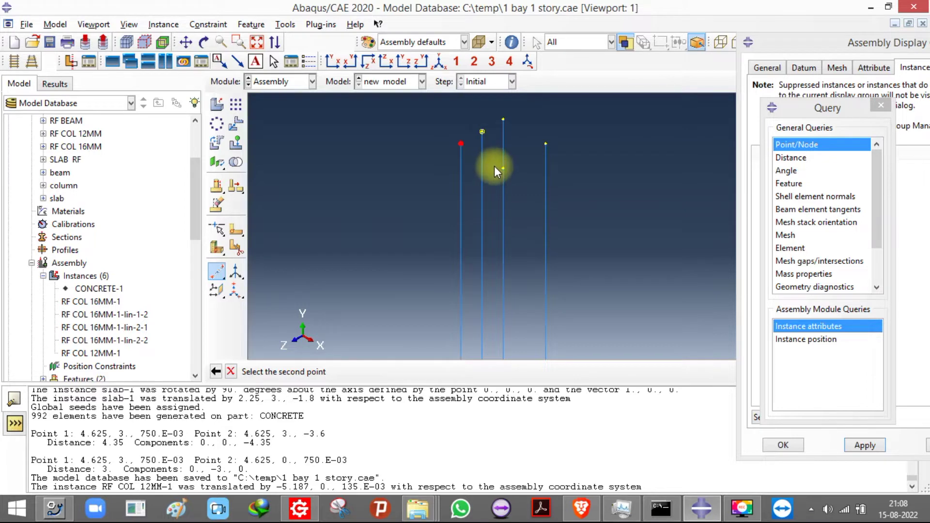
pyautogui.click(504, 170)
pyautogui.click(503, 169)
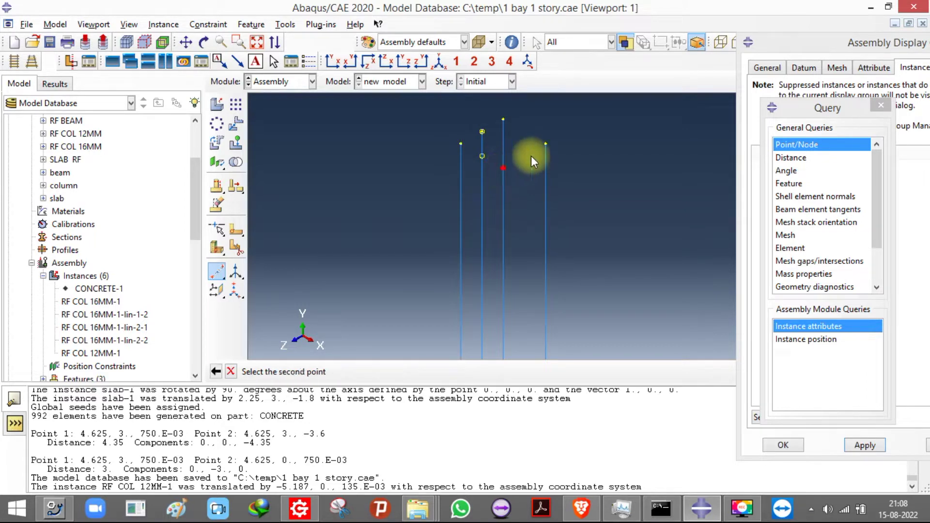
pyautogui.click(545, 144)
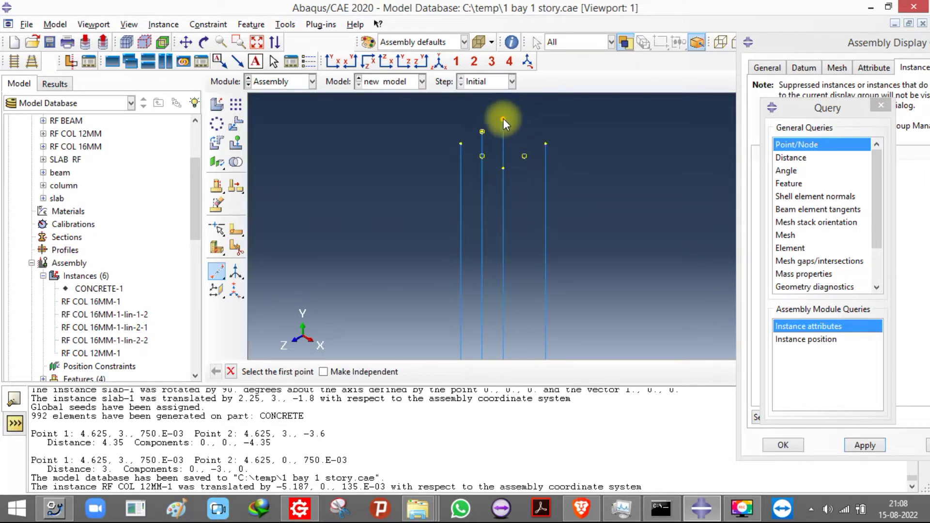
pyautogui.click(504, 119)
pyautogui.click(546, 144)
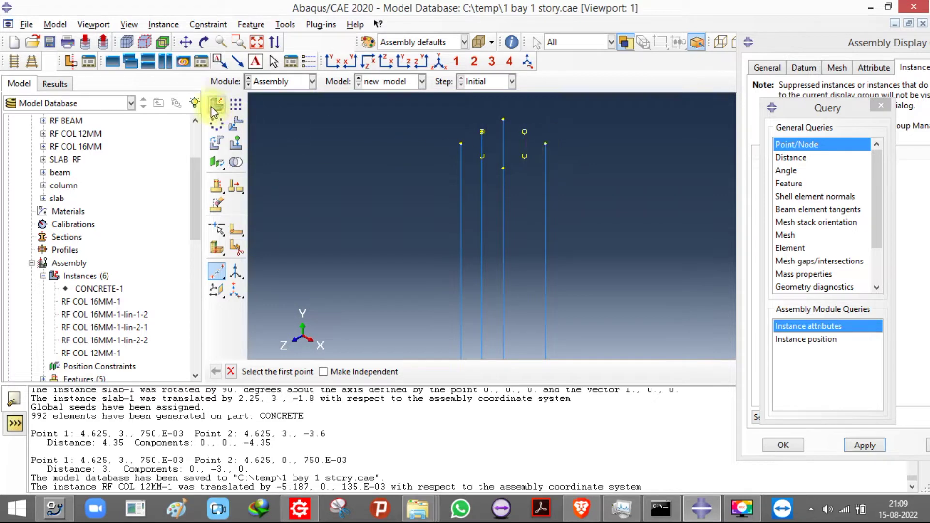
# Step: Start a linear pattern of the RF COL 12MM-1 bar and set its direction 2 offset to 4
pyautogui.click(235, 103)
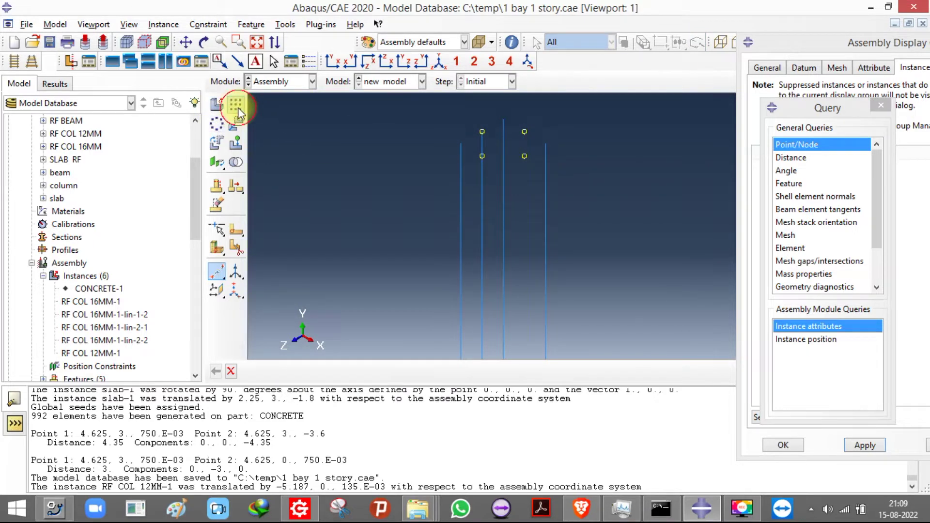
pyautogui.click(483, 141)
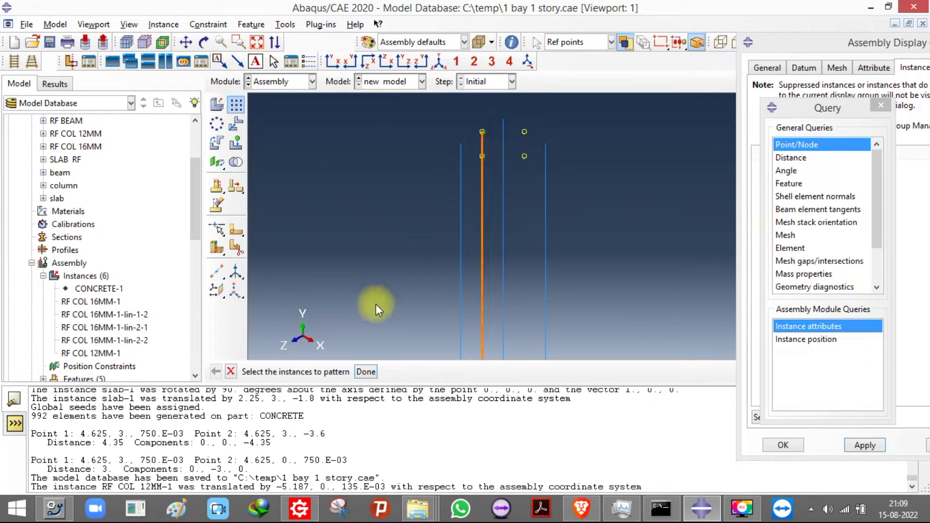
pyautogui.click(368, 373)
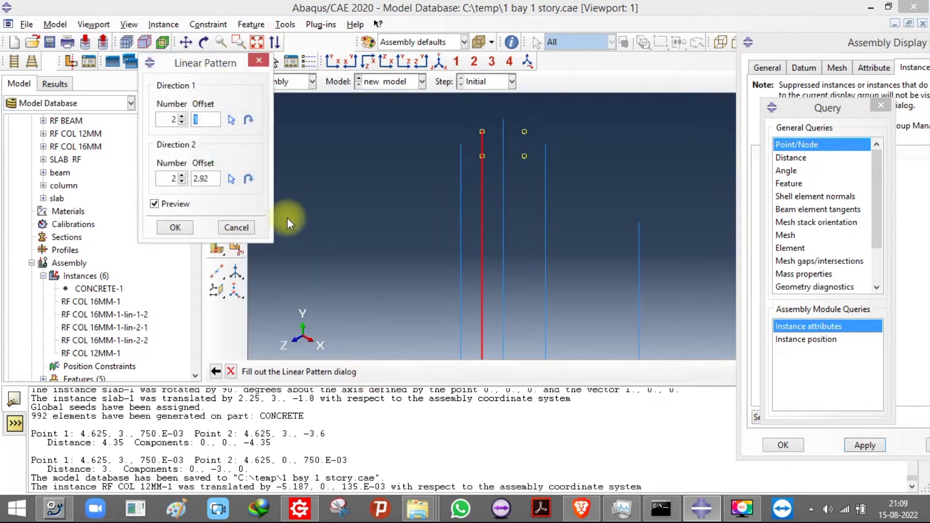
pyautogui.scroll(-3, 422, 172)
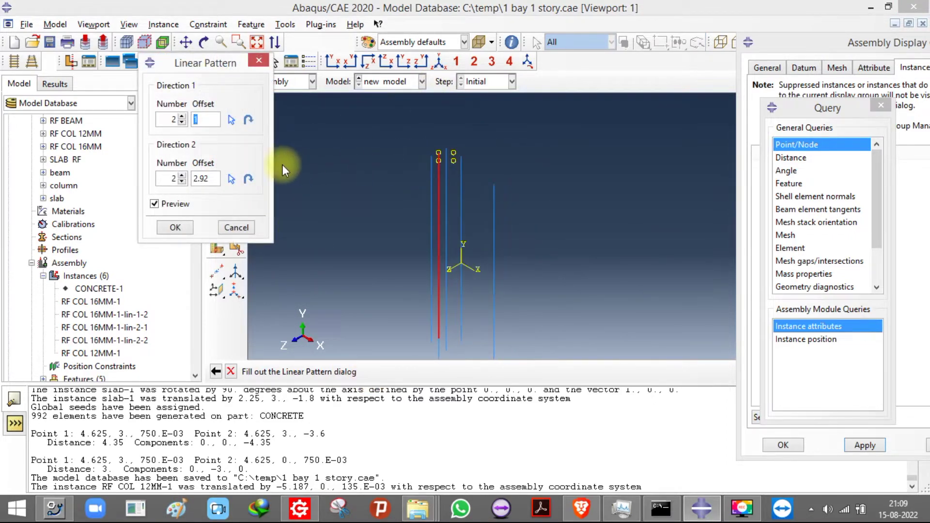
pyautogui.click(203, 178)
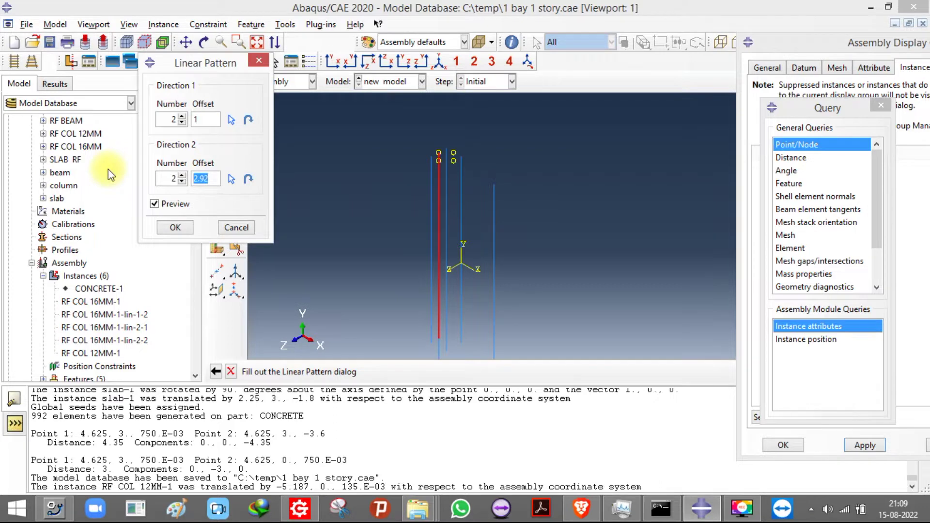
pyautogui.write('4')
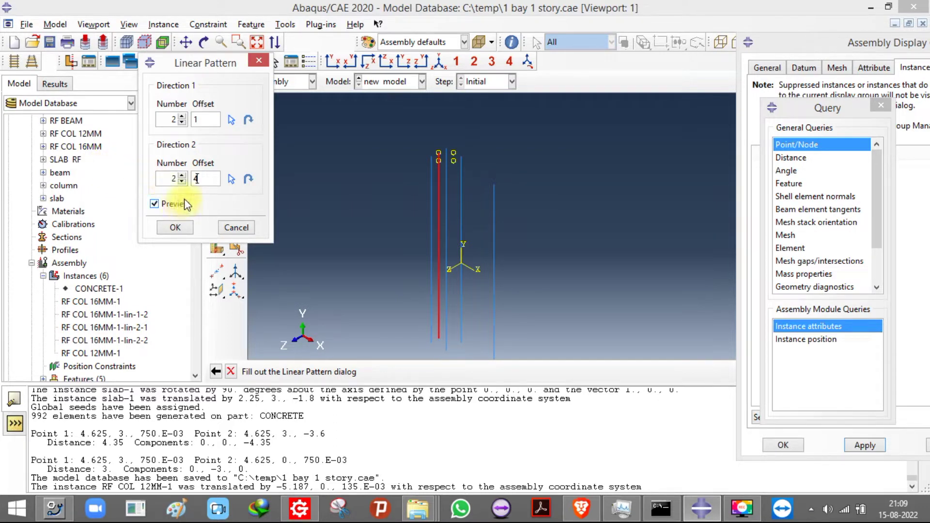
# Step: Set the linear pattern of the RF COL 12MM-1 bar to one instance in direction 1 and four in direction 2
pyautogui.click(183, 176)
pyautogui.click(182, 176)
pyautogui.click(182, 122)
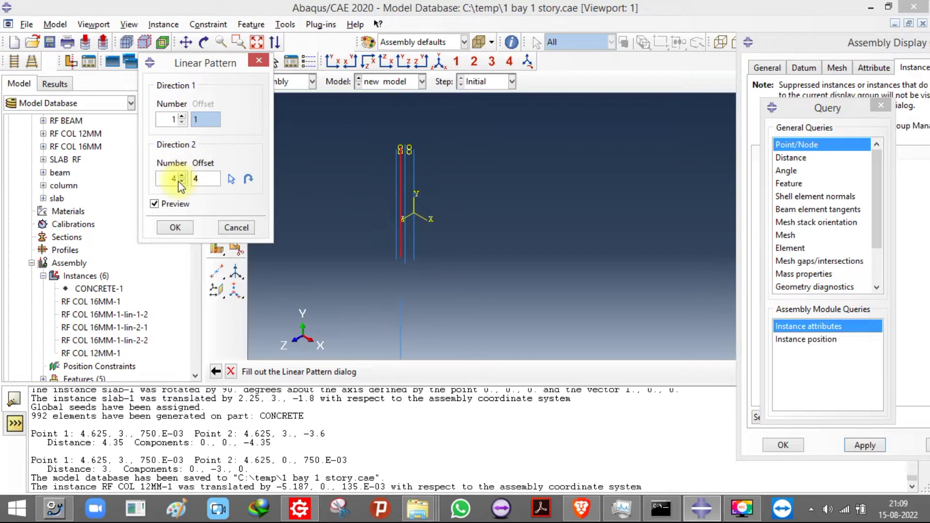
# Step: Try a pattern of two instances at an offset of 4 in direction 1 with three instances in direction 2
pyautogui.click(182, 118)
pyautogui.click(189, 118)
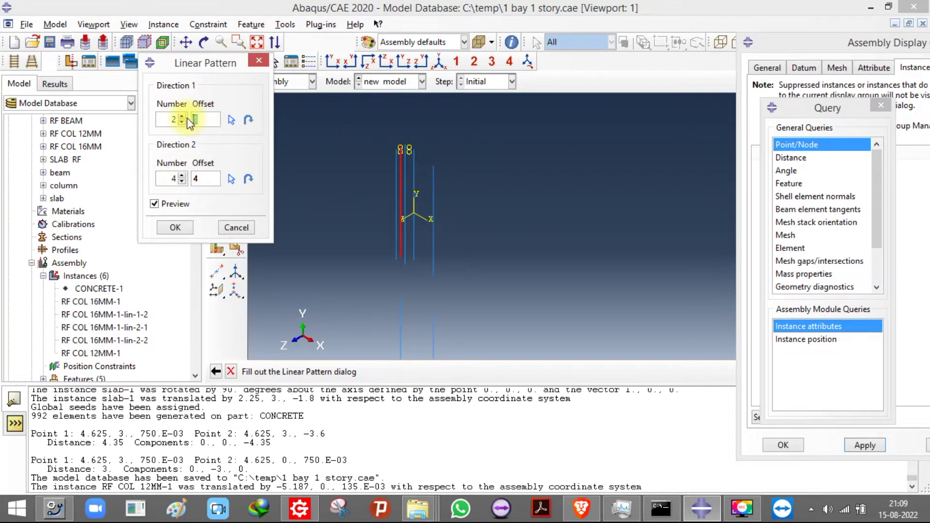
pyautogui.write('4')
pyautogui.click(182, 181)
pyautogui.click(182, 182)
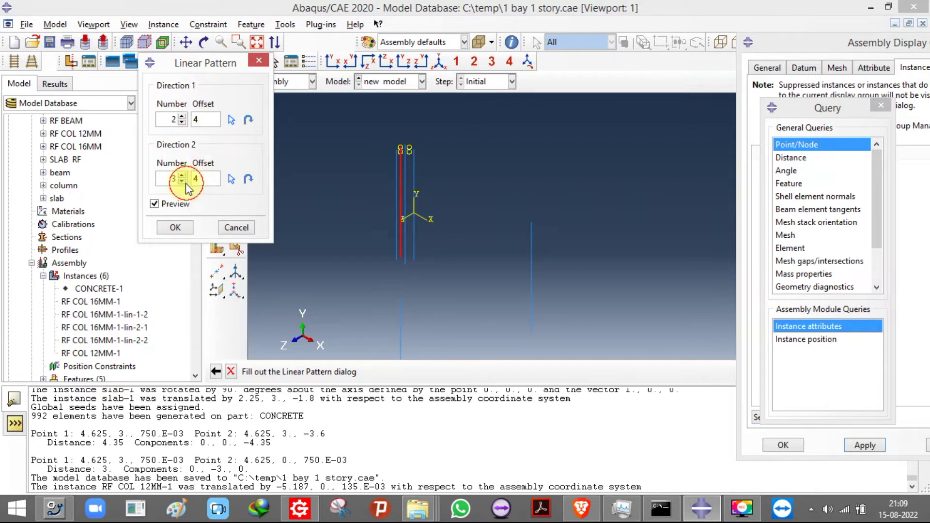
pyautogui.click(183, 182)
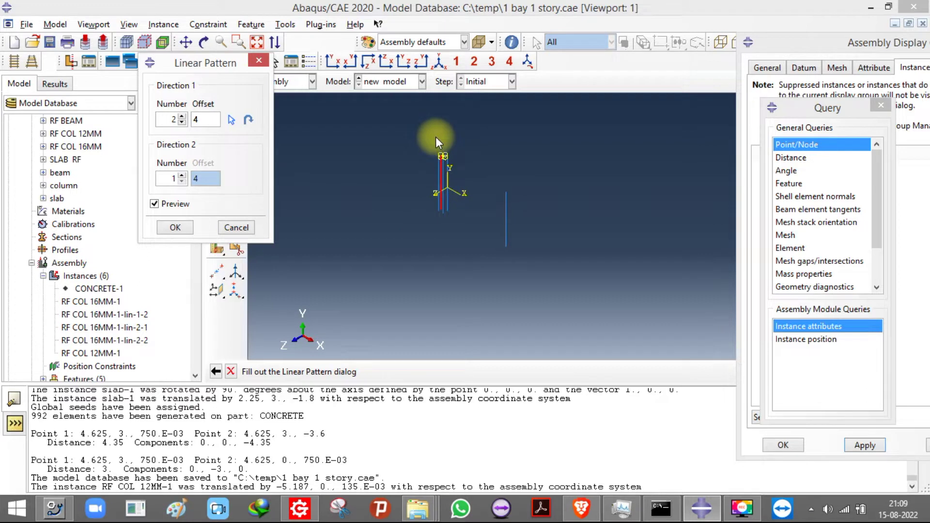
pyautogui.click(183, 175)
pyautogui.click(183, 174)
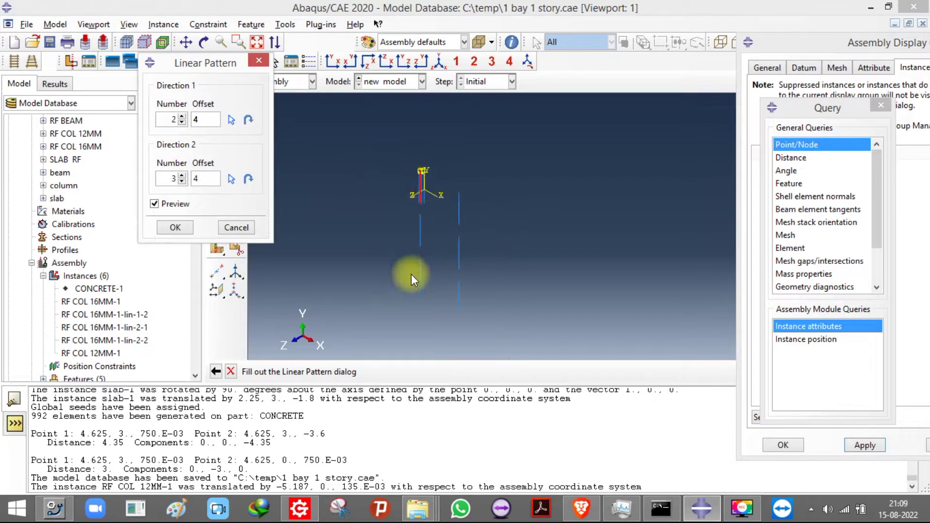
# Step: Create the linear pattern with a direction 1 number of 1 and a direction 2 number of 4
pyautogui.click(182, 122)
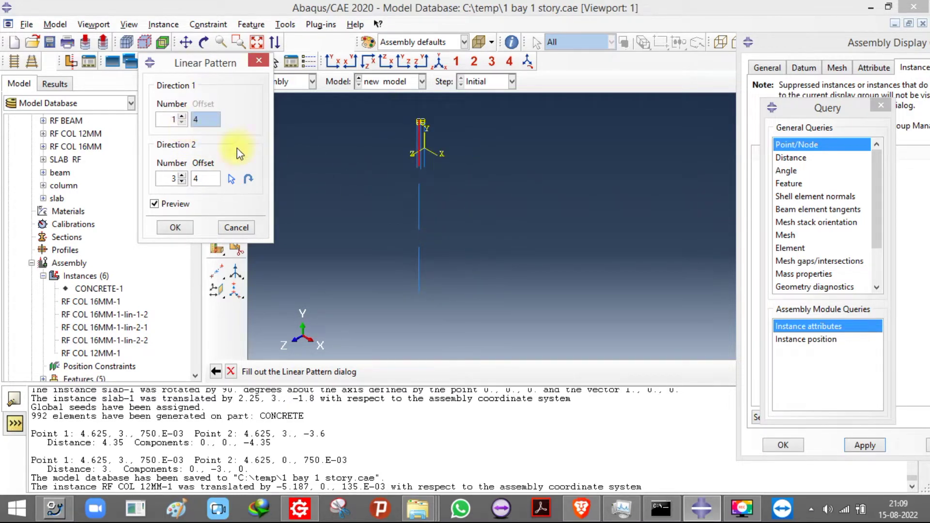
pyautogui.click(182, 175)
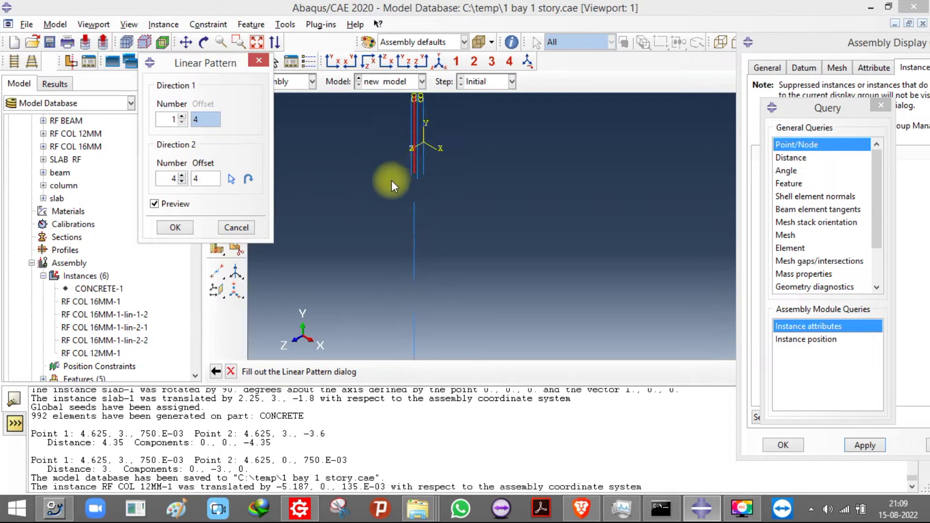
pyautogui.click(179, 231)
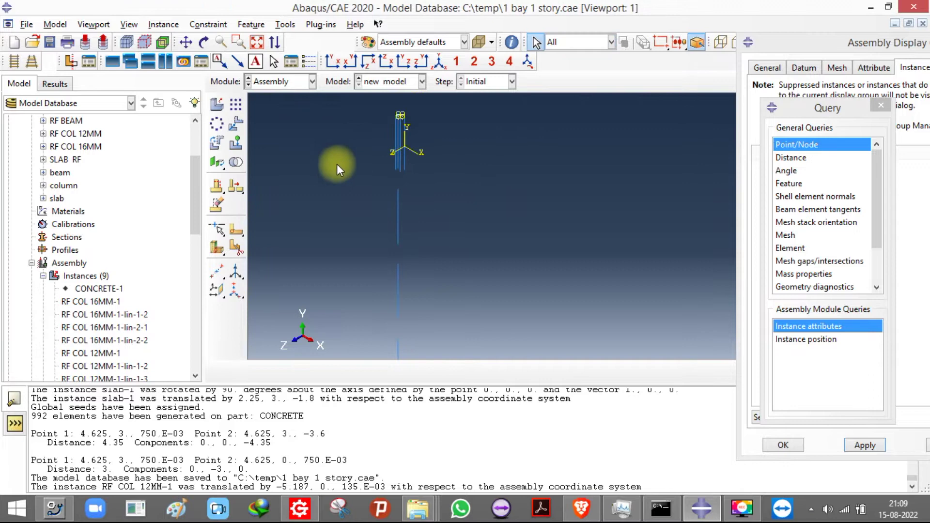
# Step: Translate the RF COL 12MM-1-lin-1-2 bar from its top end to the midway datum point on the column's negative Z side
pyautogui.click(237, 125)
pyautogui.moveTo(367, 220); pyautogui.dragTo(449, 221)
pyautogui.click(371, 372)
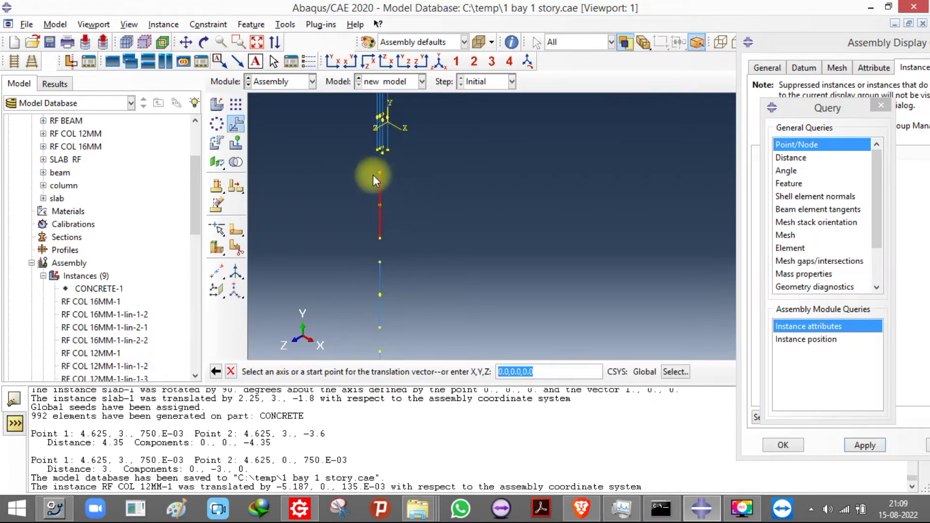
pyautogui.click(385, 174)
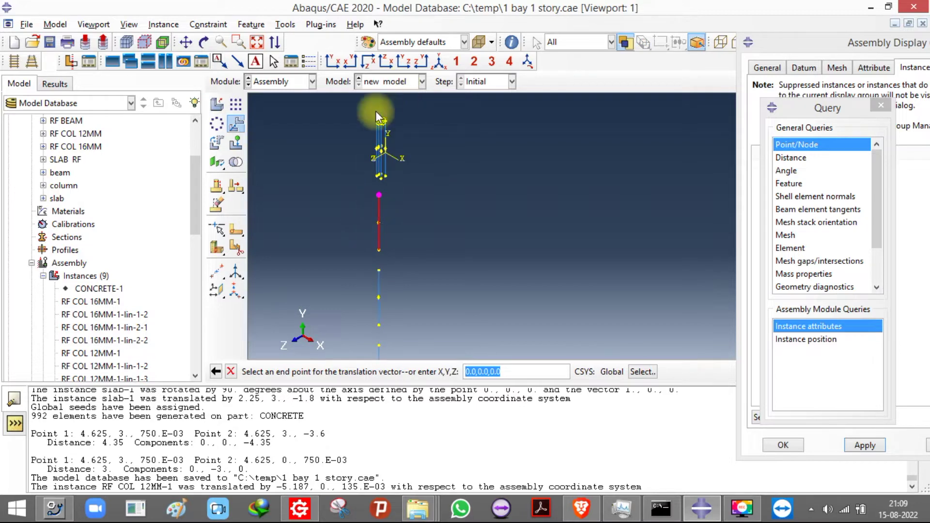
pyautogui.click(409, 144)
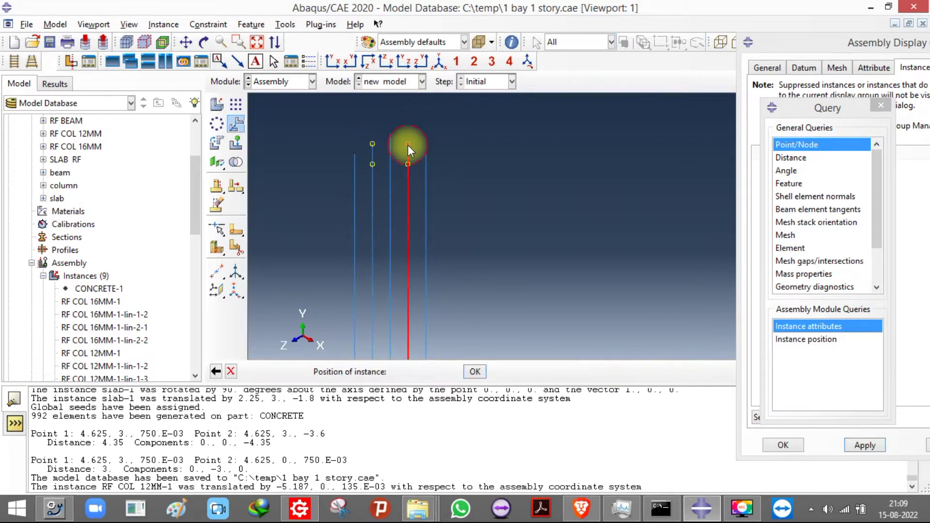
pyautogui.click(330, 372)
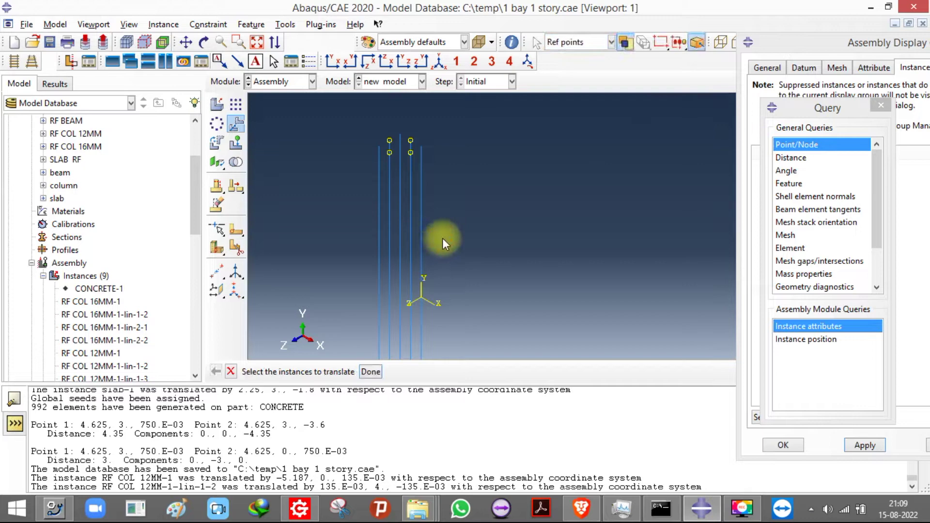
# Step: Translate the RF COL 12MM-1-lin-1-3 bar from its top end to the midway datum point on the column's positive Z side
pyautogui.scroll(-3, 426, 227)
pyautogui.scroll(-2, 427, 227)
pyautogui.click(411, 334)
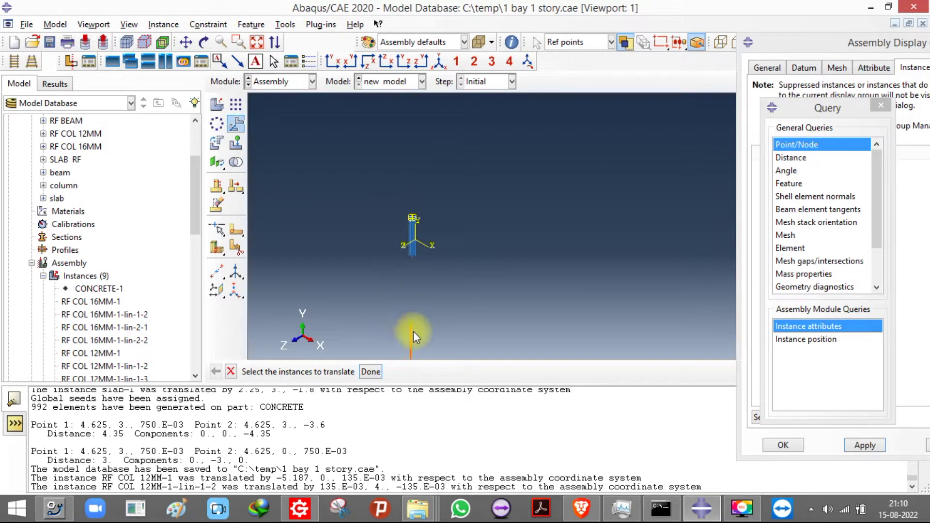
pyautogui.click(370, 371)
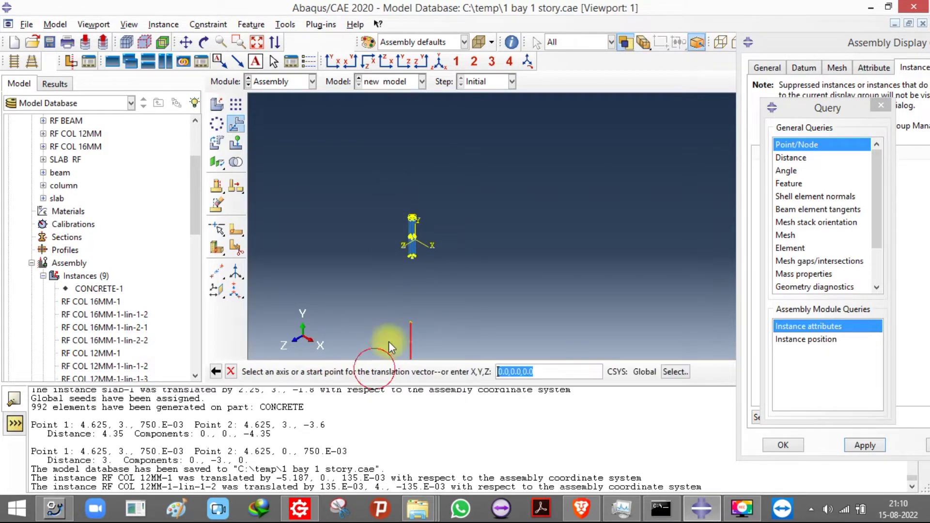
pyautogui.click(410, 324)
pyautogui.click(204, 43)
pyautogui.moveTo(587, 251); pyautogui.dragTo(447, 233)
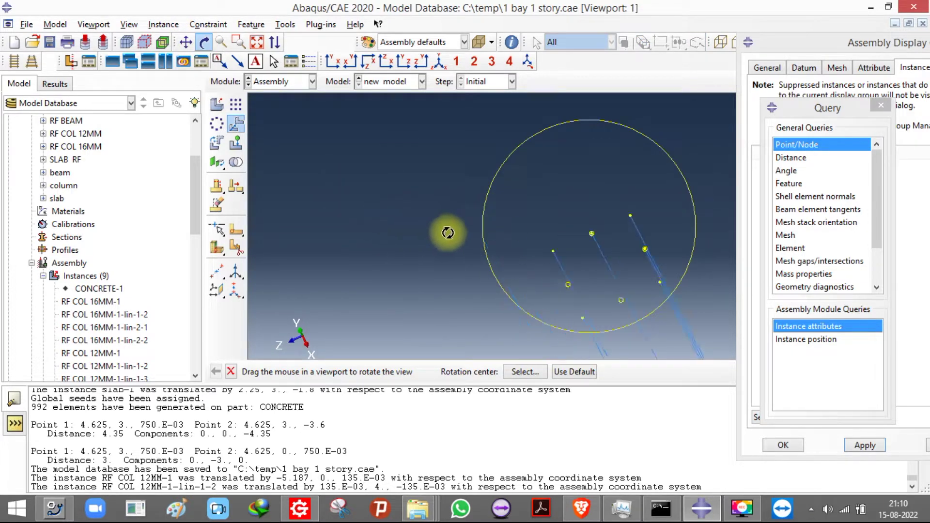
pyautogui.click(203, 42)
pyautogui.click(567, 284)
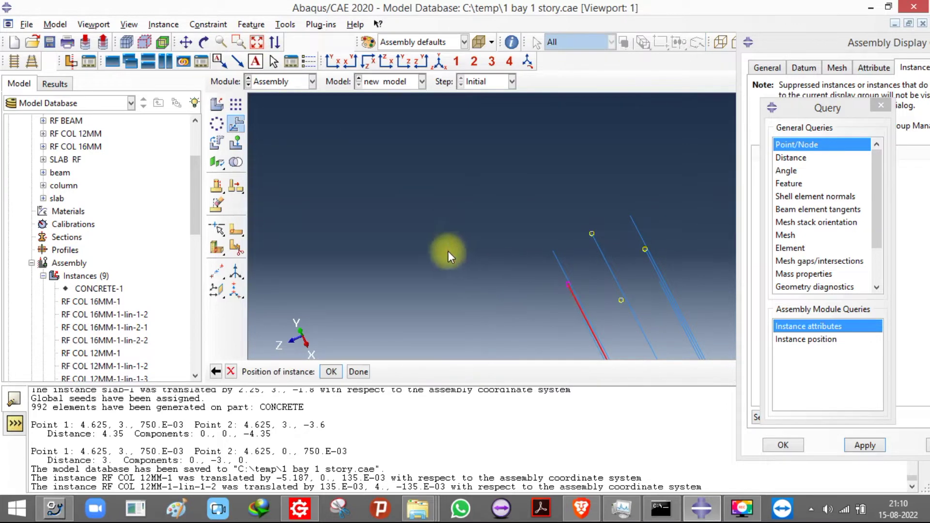
pyautogui.click(358, 371)
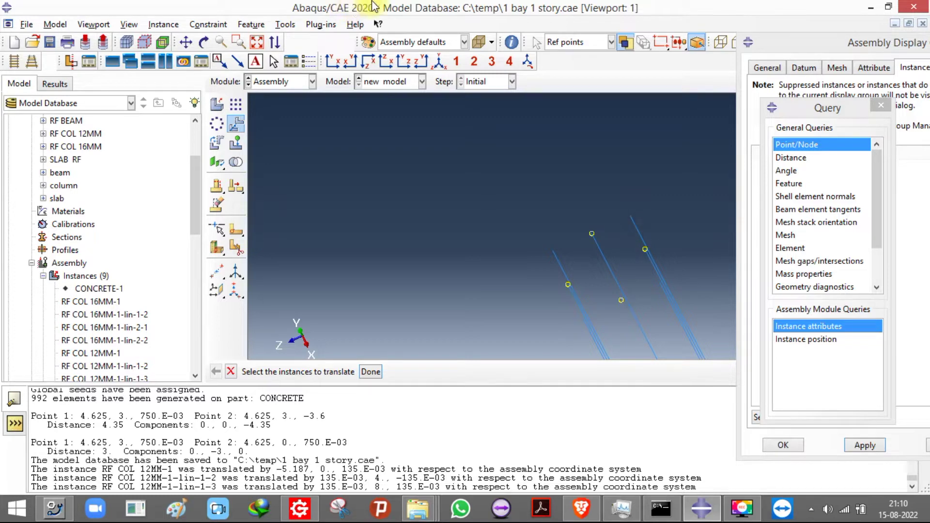
# Step: Translate the RF COL 12MM-1-lin-1-4 bar from its top end to the remaining midway datum point on the column's positive X side
pyautogui.scroll(-3, 320, 155)
pyautogui.scroll(-4, 443, 246)
pyautogui.click(475, 327)
pyautogui.click(370, 371)
pyautogui.click(472, 314)
pyautogui.scroll(5, 437, 237)
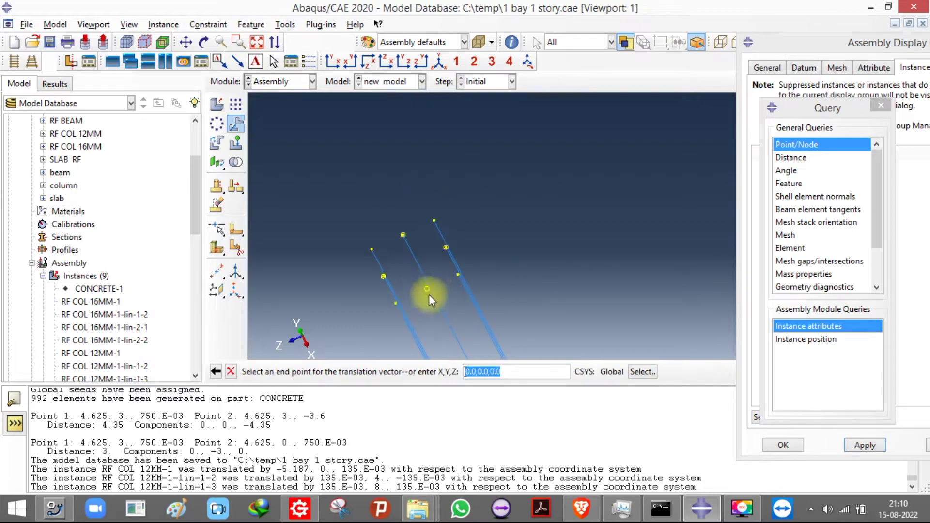
pyautogui.click(426, 289)
pyautogui.click(332, 373)
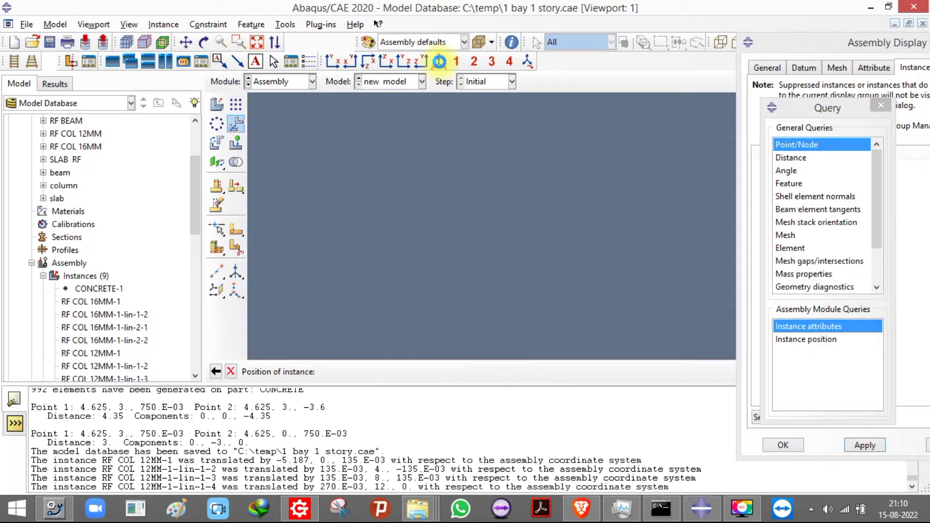
# Step: In the isometric view, measure the distance between the top ends of the RF COL 12MM-1 bar and the adjacent rear 16 mm bar
pyautogui.click(439, 62)
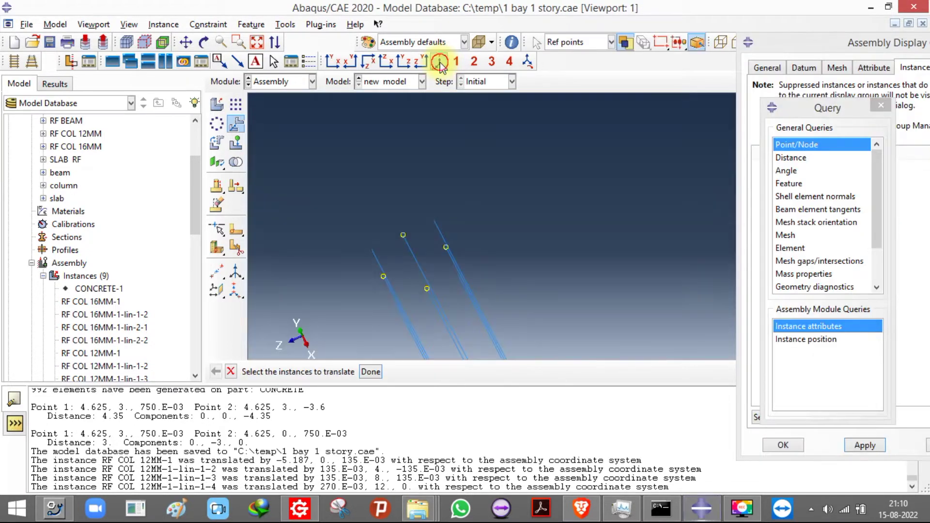
pyautogui.scroll(2, 547, 124)
pyautogui.scroll(2, 542, 102)
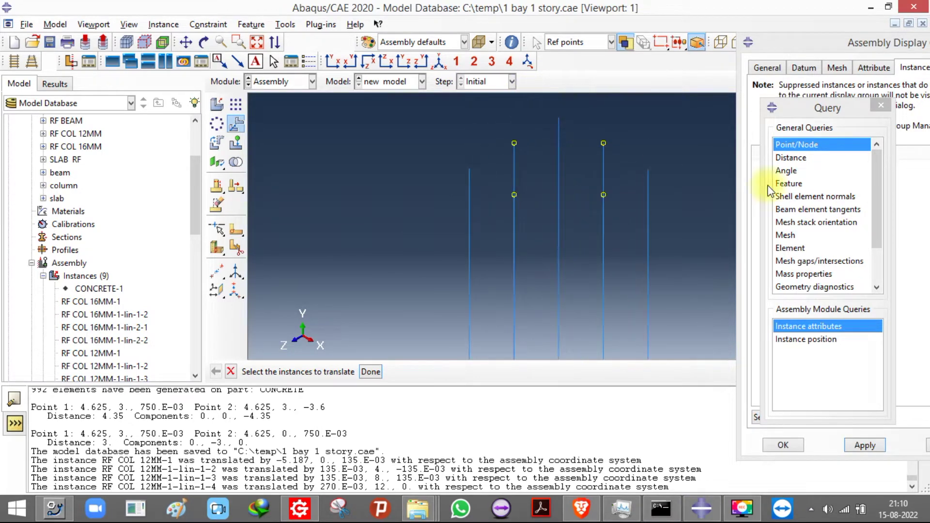
pyautogui.click(791, 157)
pyautogui.click(515, 144)
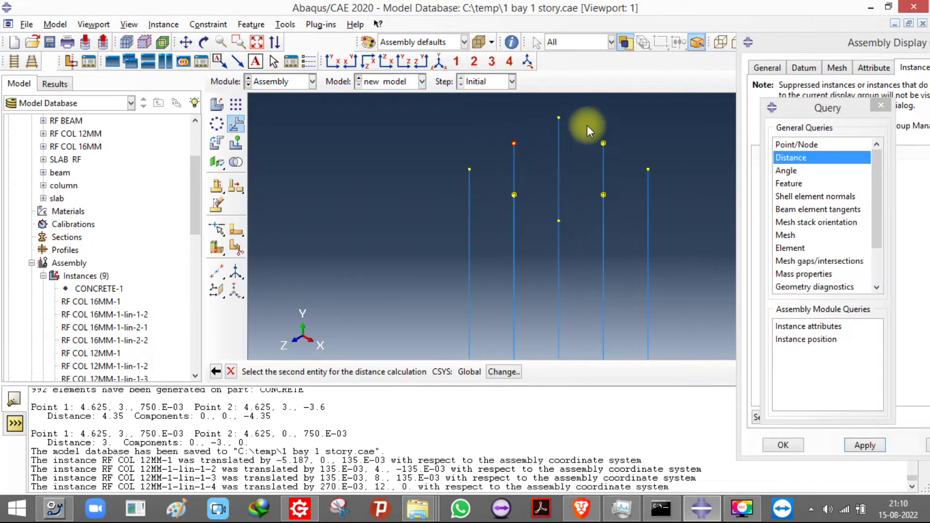
pyautogui.click(559, 118)
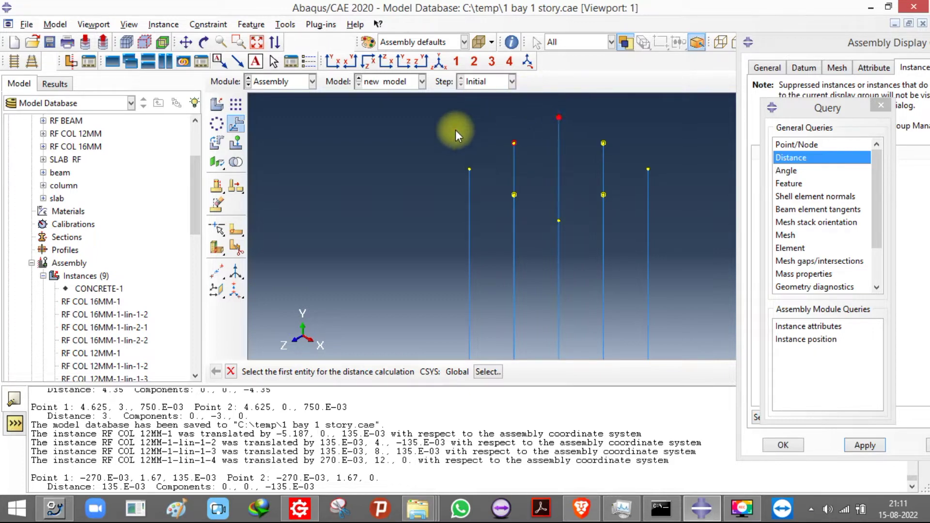
# Step: Add a dependent instance of the COLUMN STIRRUPS part, auto-offset from the other instances
pyautogui.scroll(-5, 421, 152)
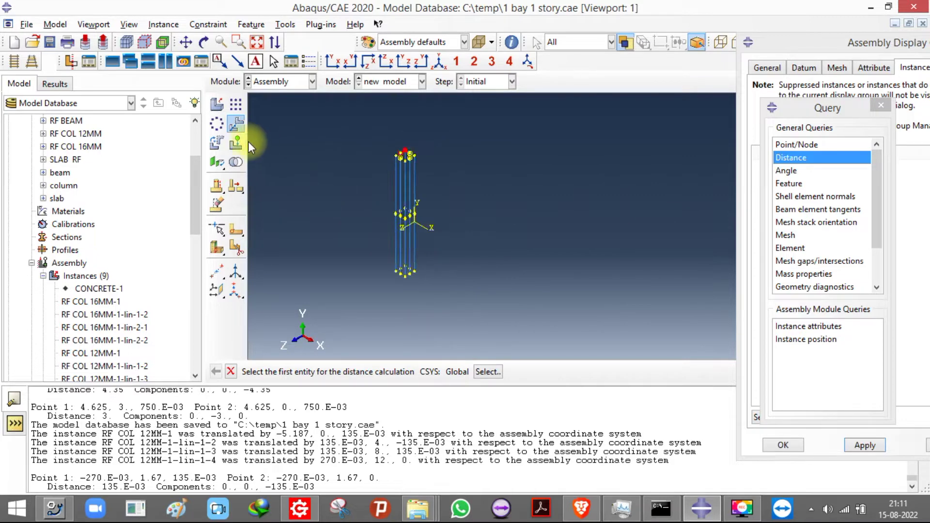
pyautogui.click(215, 111)
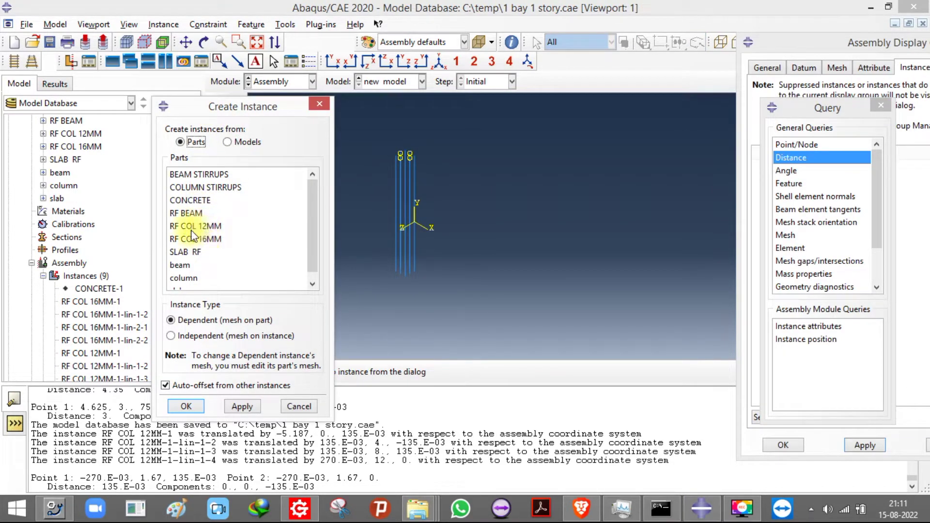
pyautogui.click(209, 187)
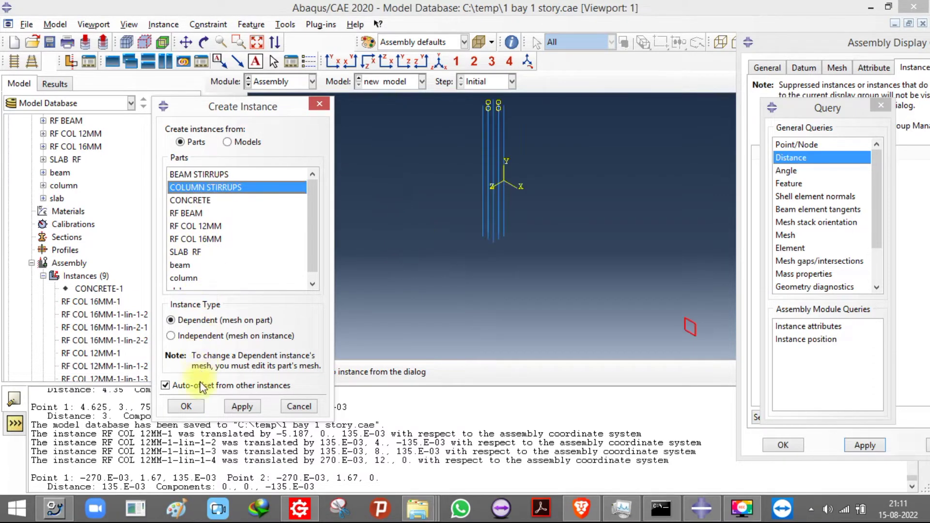
pyautogui.click(186, 406)
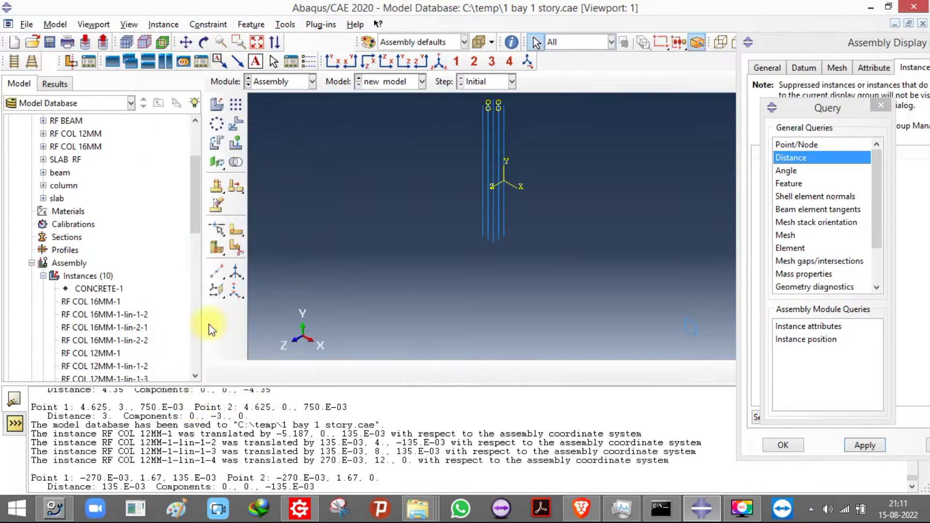
# Step: Rotate the column stirrup instance 90 degrees about the axis from the origin to 1,0,0
pyautogui.click(217, 142)
pyautogui.moveTo(671, 286); pyautogui.dragTo(707, 347)
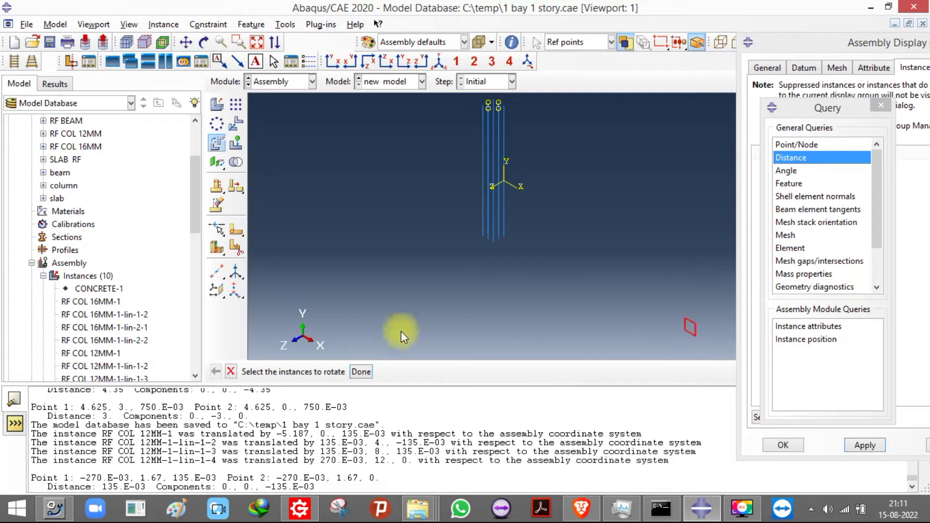
pyautogui.click(365, 371)
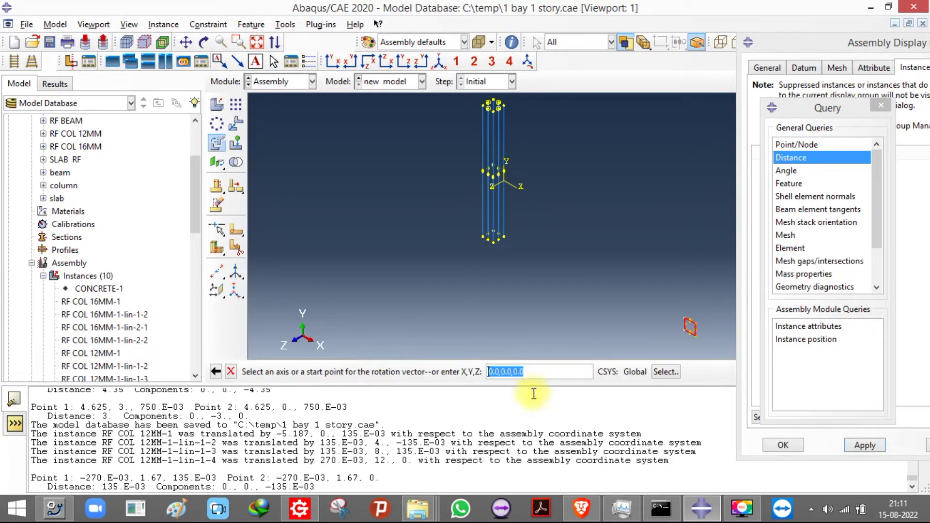
pyautogui.press('Return')
pyautogui.write('1')
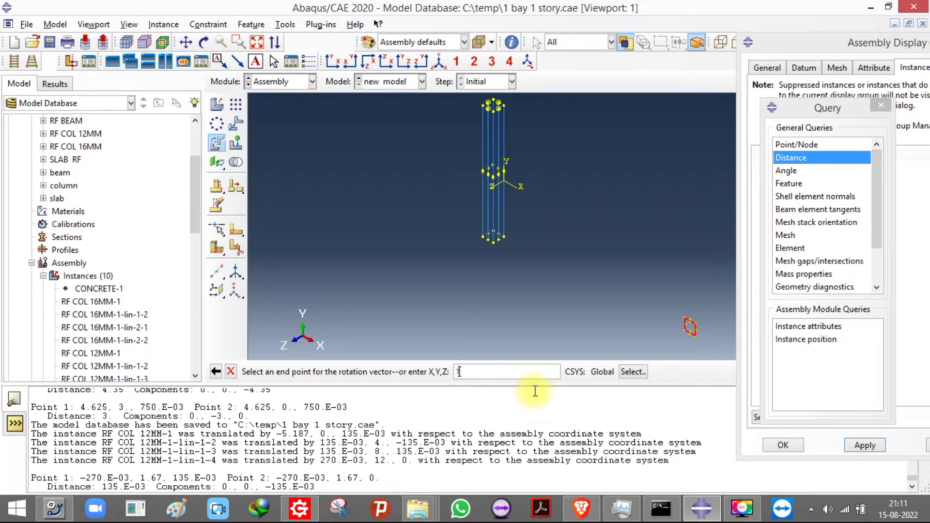
pyautogui.write(',0,0')
pyautogui.press('Return')
pyautogui.press('Return')
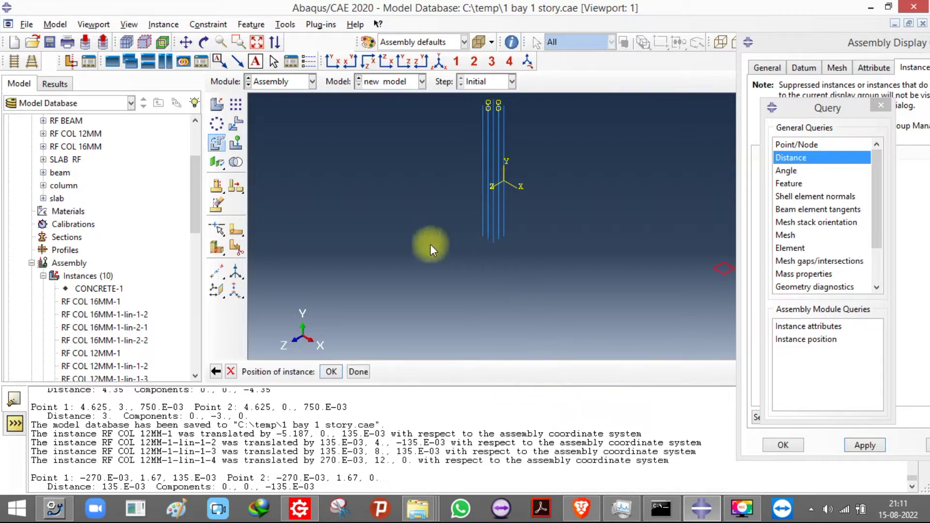
pyautogui.click(334, 372)
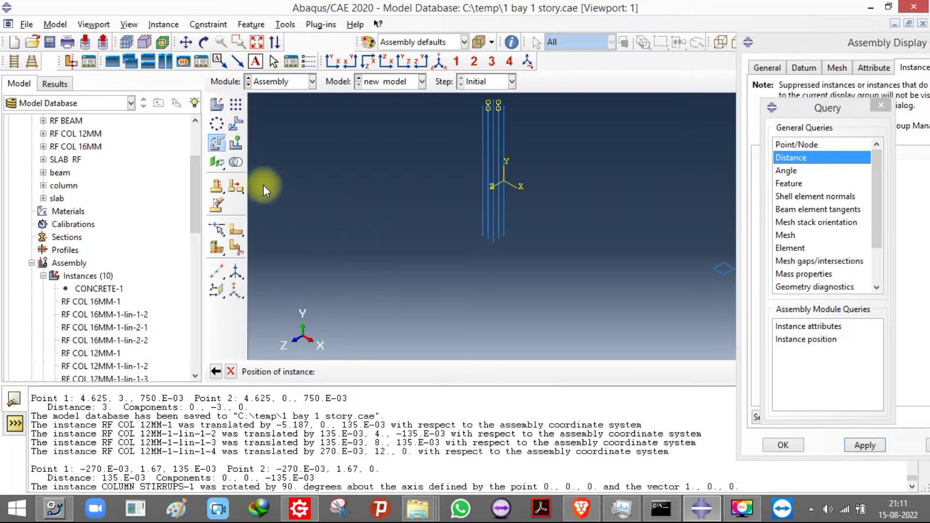
pyautogui.click(232, 126)
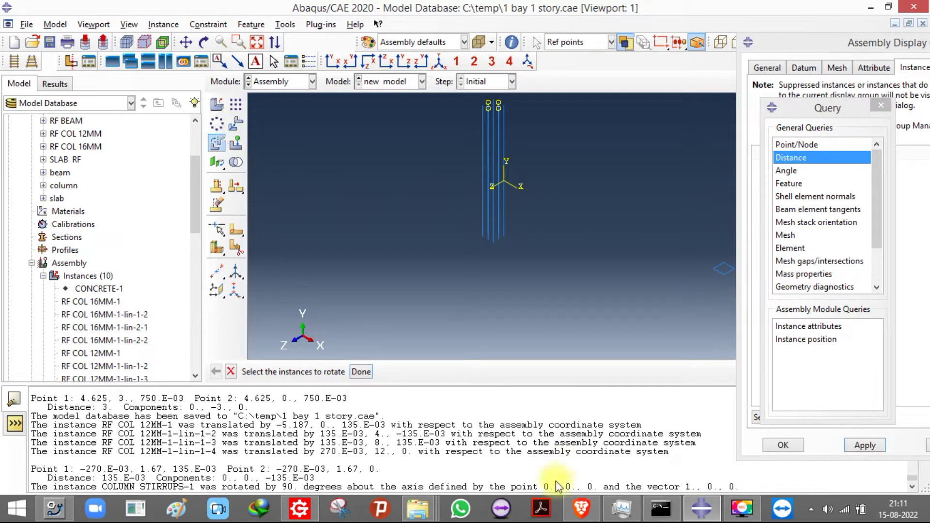
# Step: Close the Brave browser window
pyautogui.rightClick(581, 509)
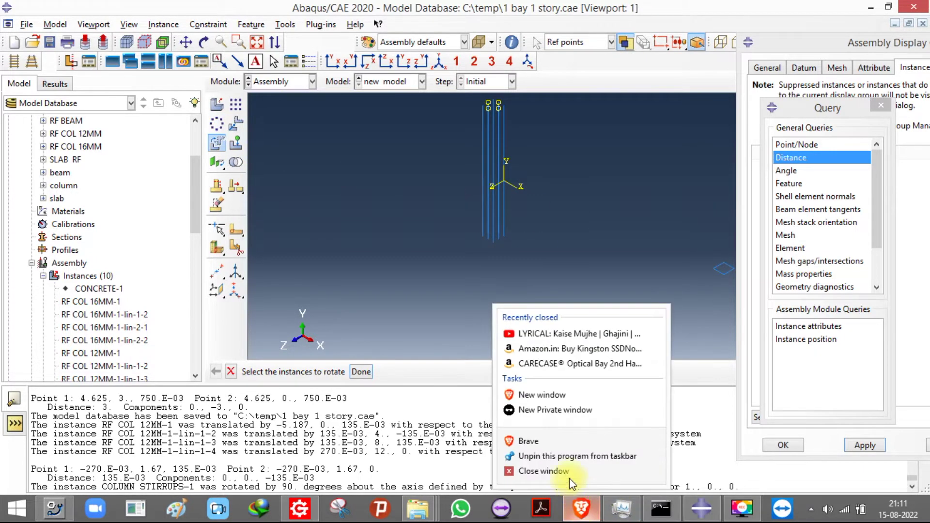
pyautogui.click(565, 481)
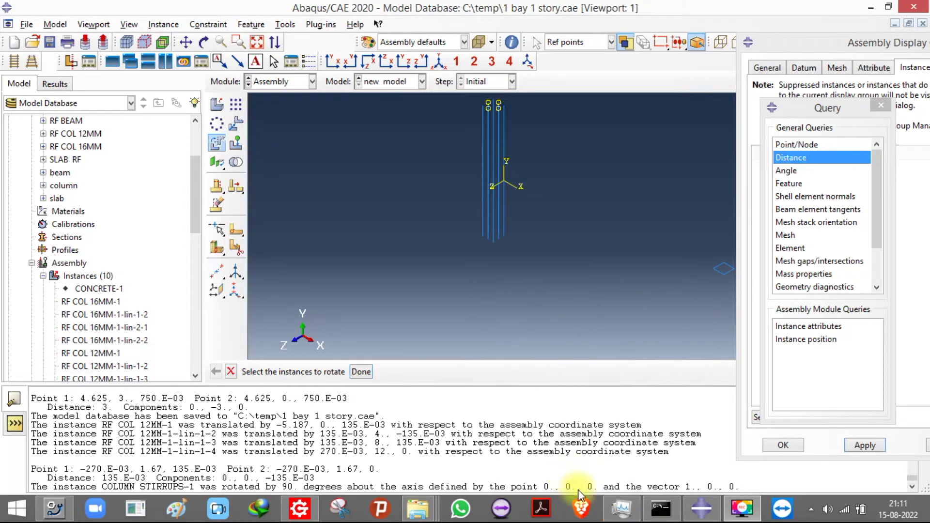
# Step: Switch to Task Manager and inspect the running processes and the CPU performance graph
pyautogui.click(622, 515)
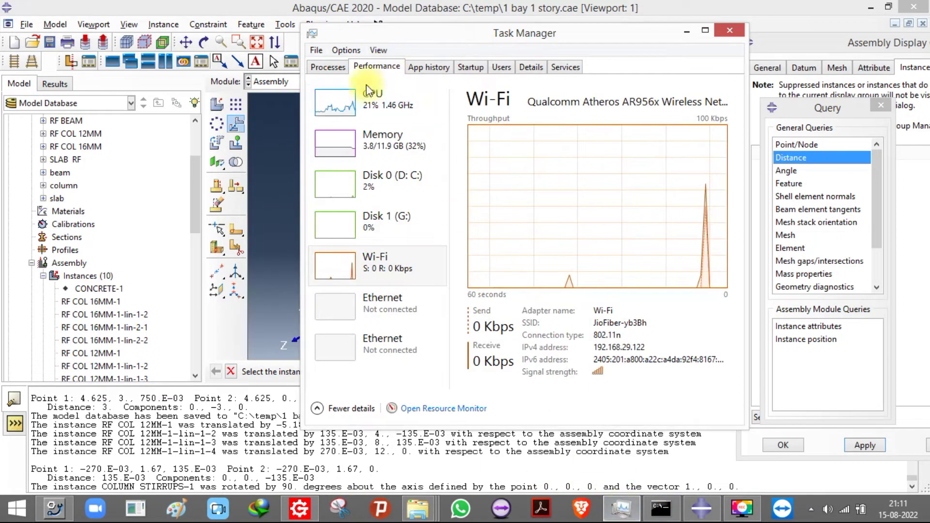
pyautogui.click(328, 67)
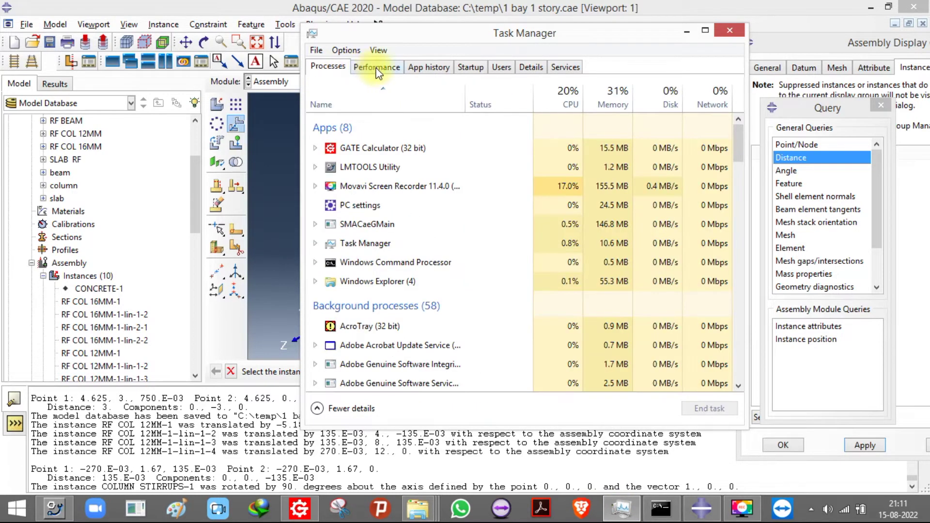
pyautogui.click(376, 68)
pyautogui.click(379, 103)
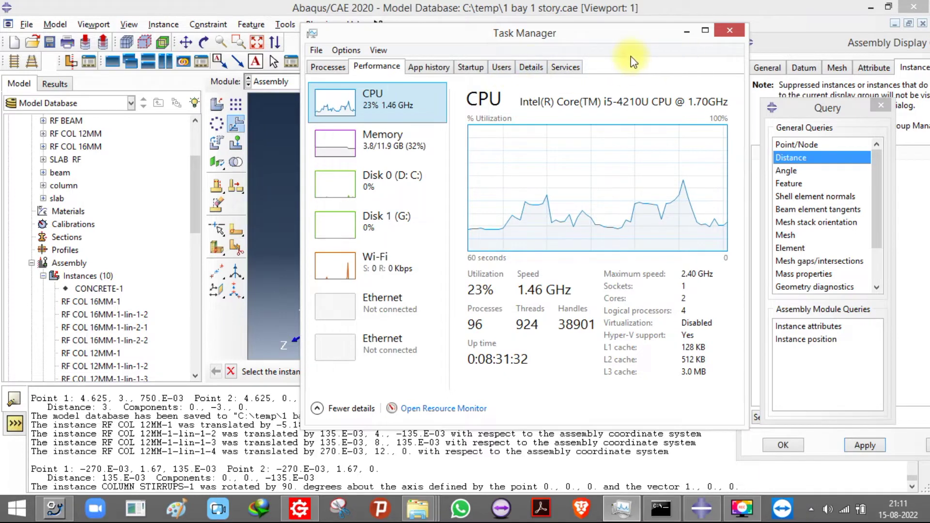
# Step: End the AnyDesk.exe process from the detailed process list and minimize Task Manager
pyautogui.click(530, 67)
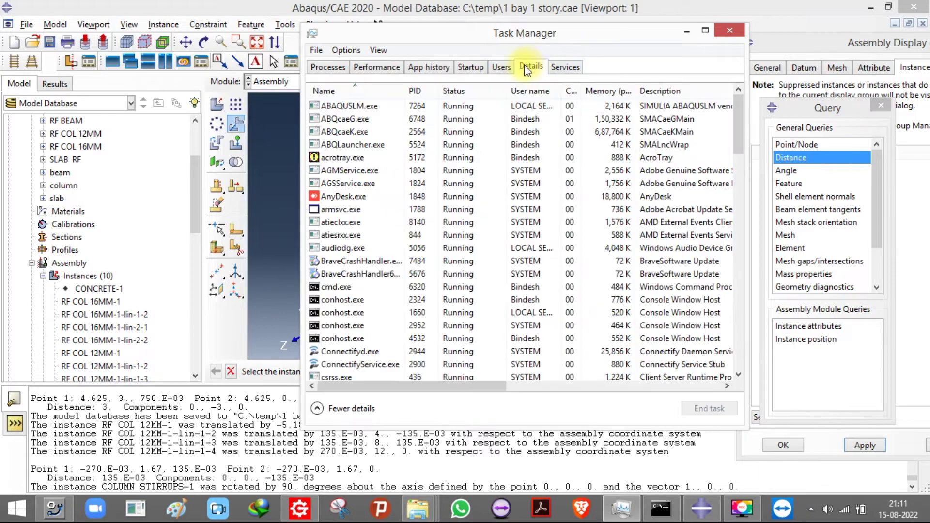
pyautogui.rightClick(410, 197)
pyautogui.click(446, 207)
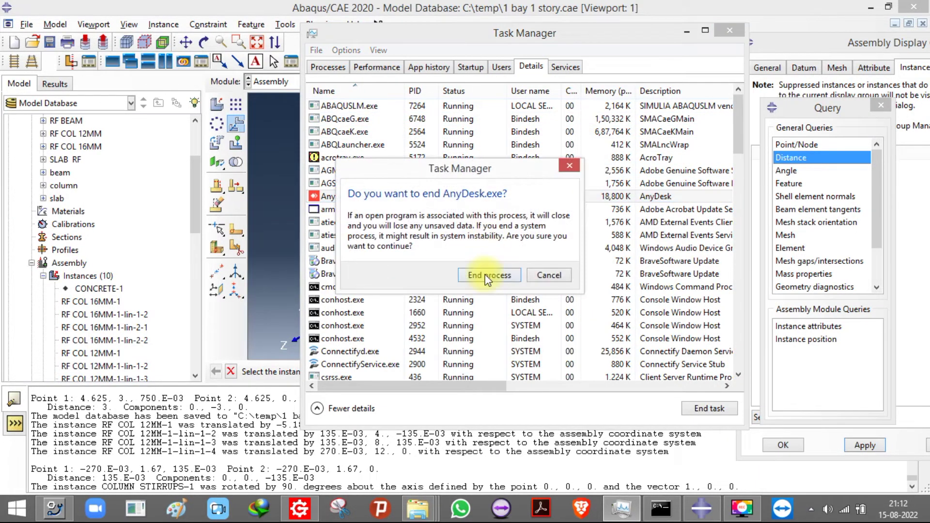
pyautogui.click(424, 272)
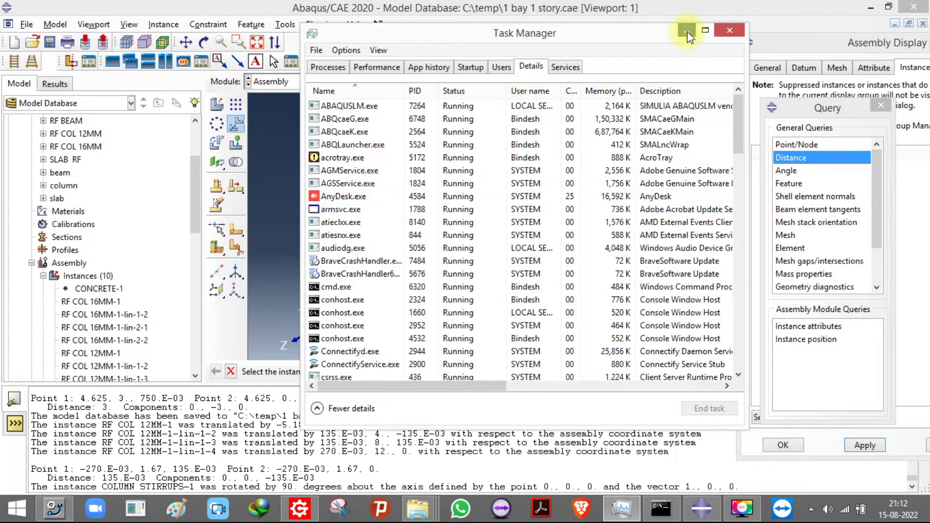
pyautogui.click(687, 31)
# Step: Translate the column stirrup instance in Abaqus from its leftmost corner to the bottom end of the leftmost column bar
pyautogui.keyDown('ctrl'); pyautogui.keyDown('alt'); pyautogui.moveTo(430, 197); pyautogui.dragTo(602, 225, button='middle'); pyautogui.keyUp('alt'); pyautogui.keyUp('ctrl')
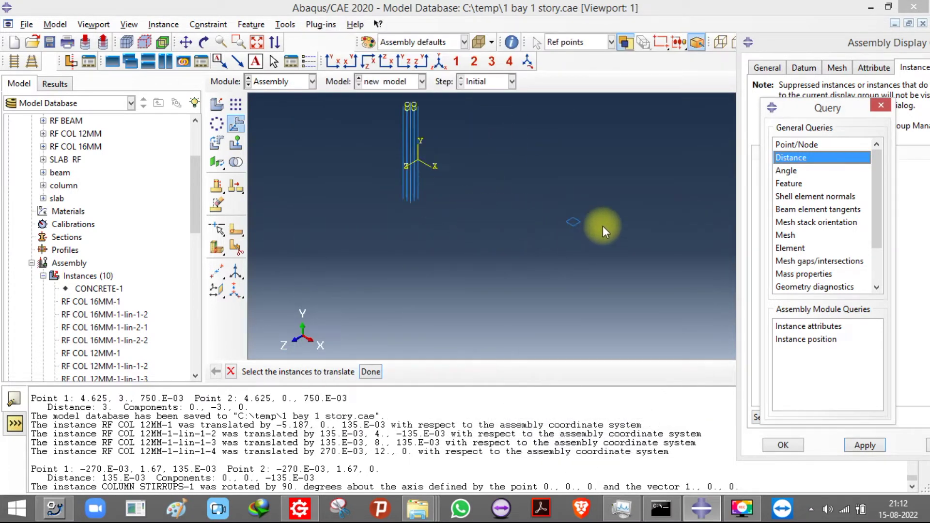
pyautogui.click(572, 221)
pyautogui.click(370, 372)
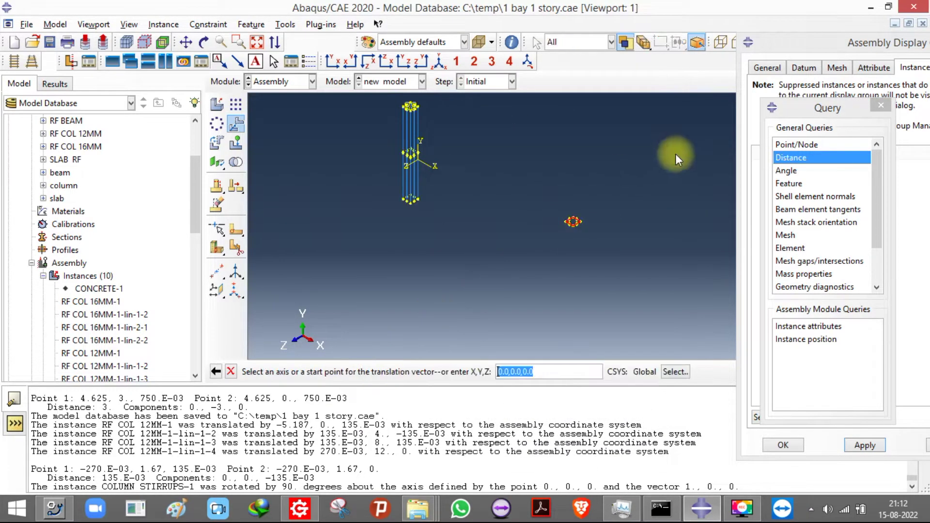
pyautogui.click(527, 240)
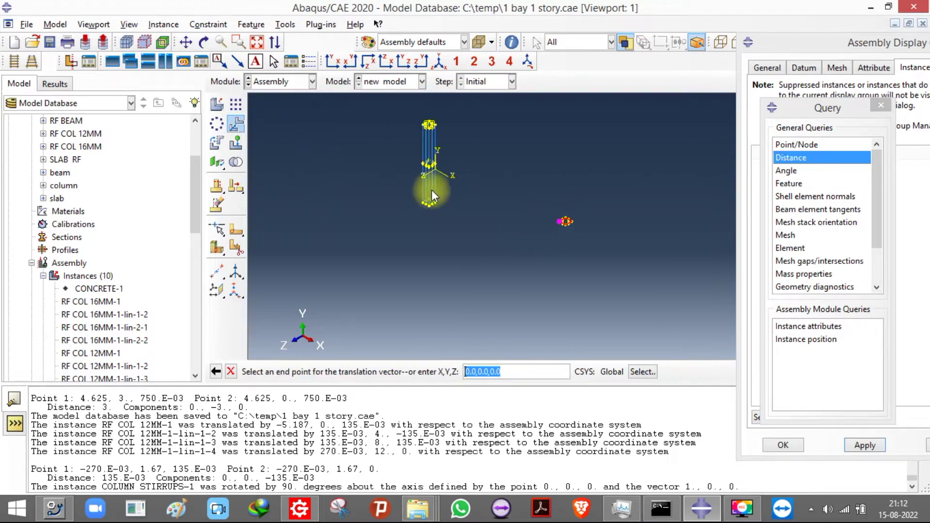
pyautogui.click(420, 248)
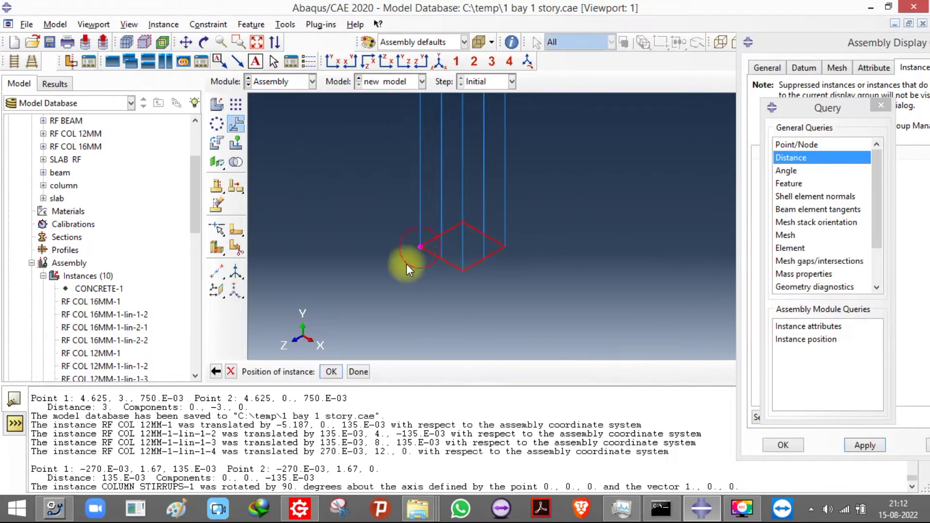
pyautogui.click(330, 371)
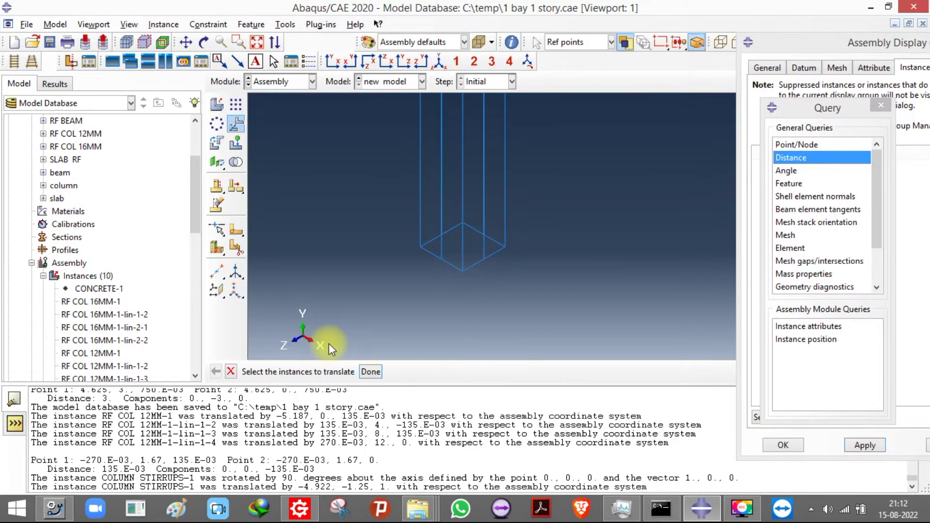
pyautogui.click(427, 251)
pyautogui.click(369, 372)
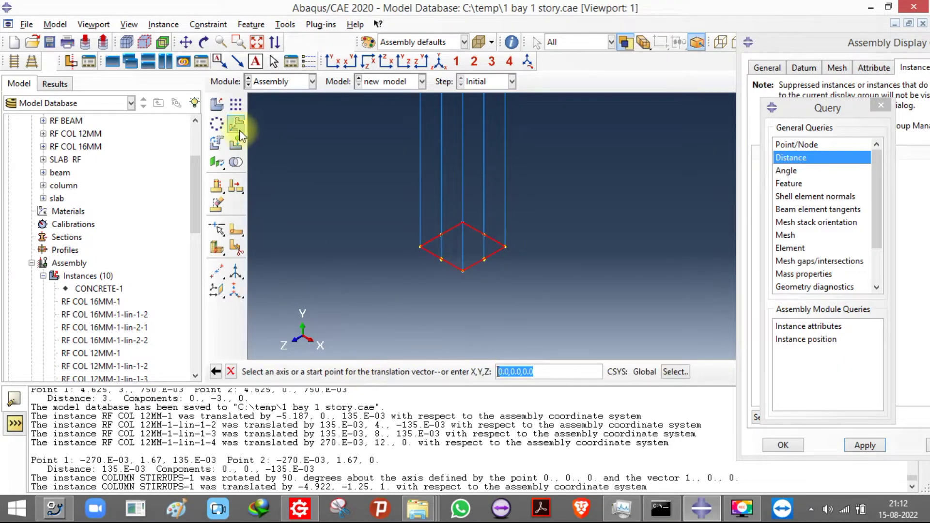
pyautogui.click(228, 106)
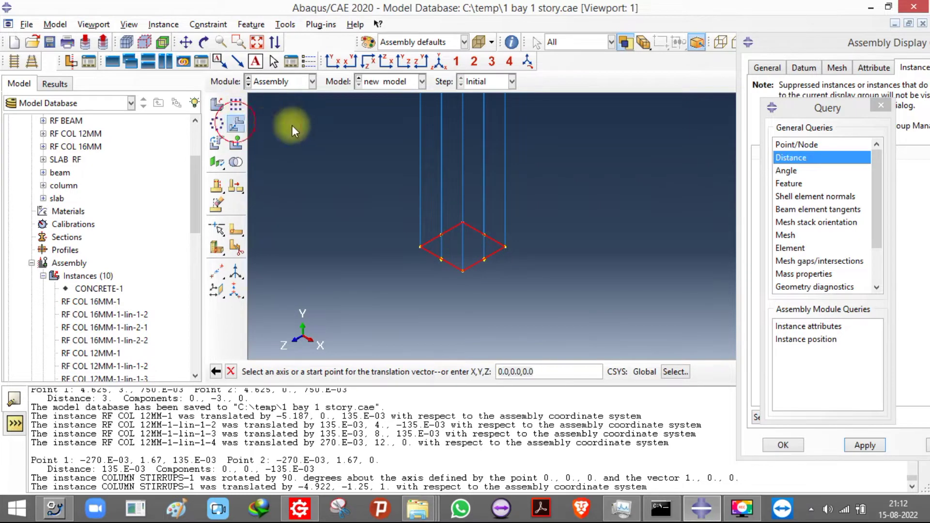
pyautogui.click(235, 106)
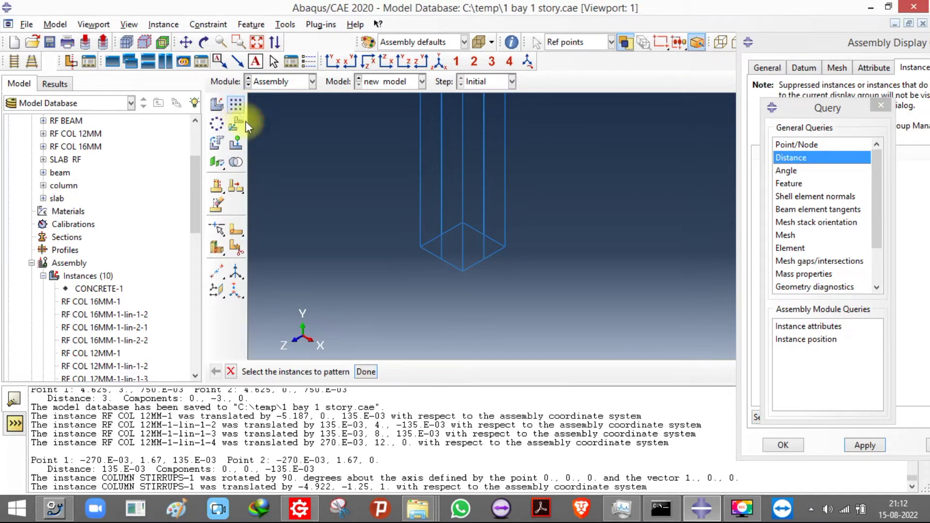
pyautogui.middleClick(452, 264)
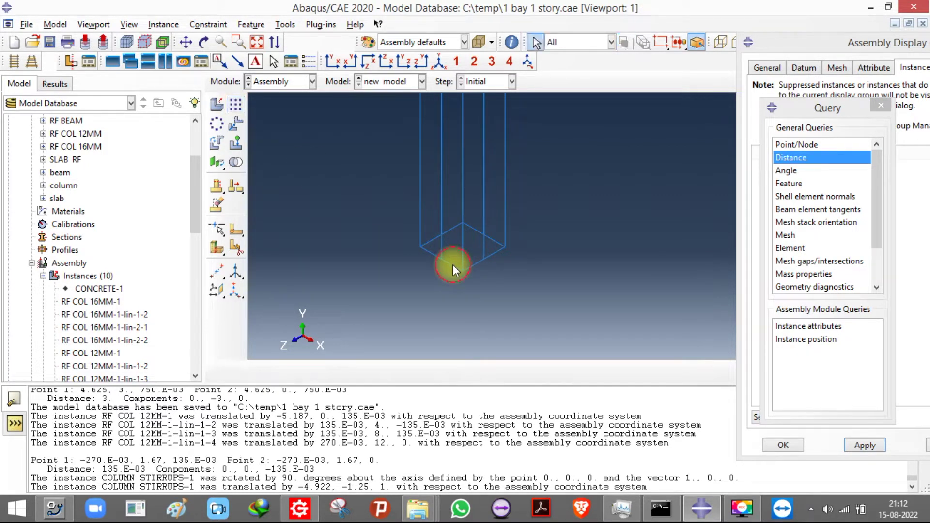
# Step: Start a linear pattern and select the column stirrup at the base of the bars as the instance to pattern
pyautogui.click(231, 107)
pyautogui.click(431, 252)
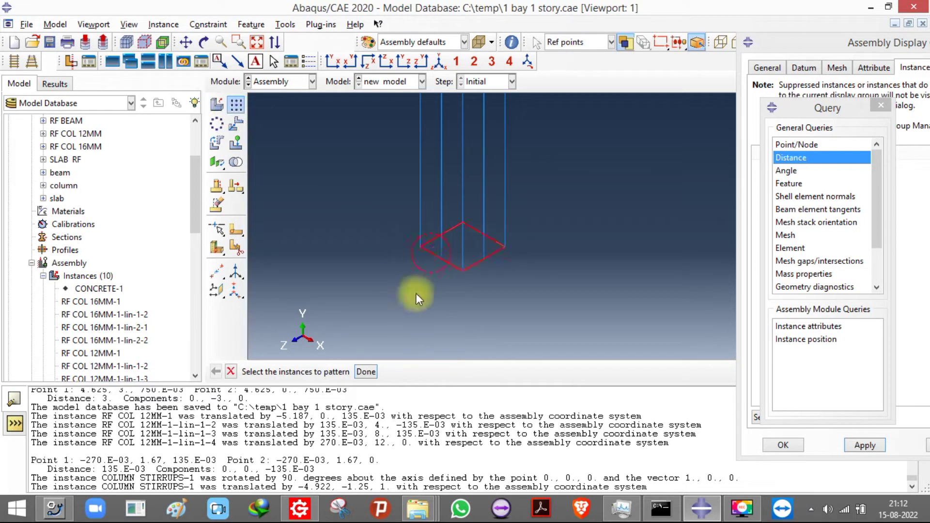
# Step: Set up a linear pattern of the column stirrup upward along a vertical bar, with 0.2 offset and one instance in direction 2
pyautogui.click(366, 372)
pyautogui.click(229, 120)
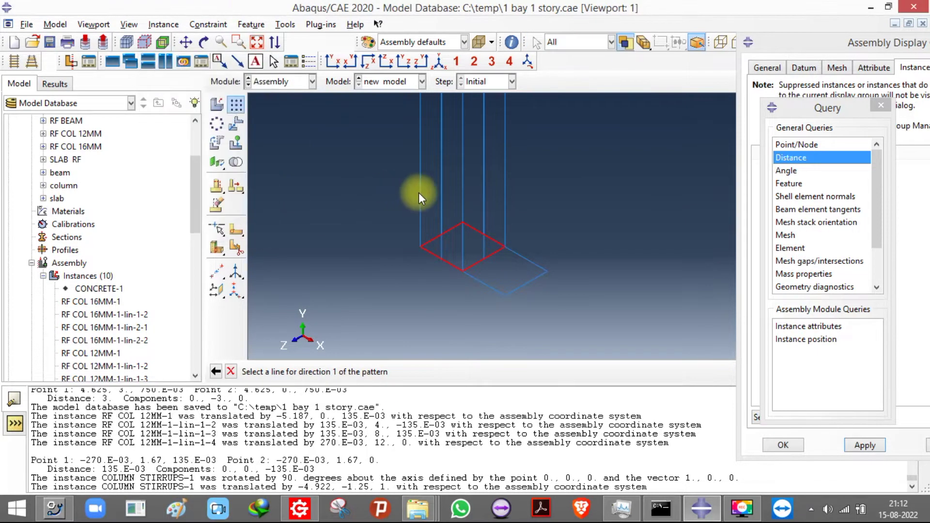
pyautogui.click(419, 192)
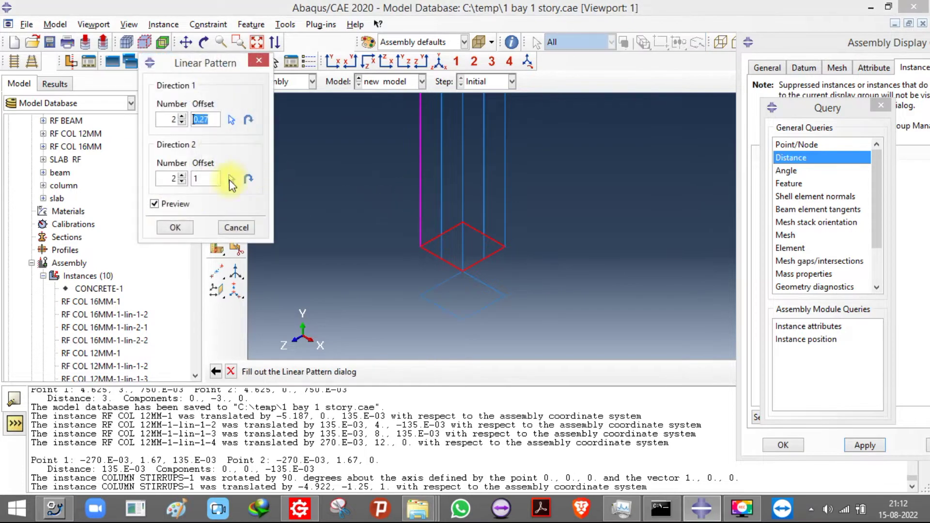
pyautogui.click(183, 181)
pyautogui.write('0.2')
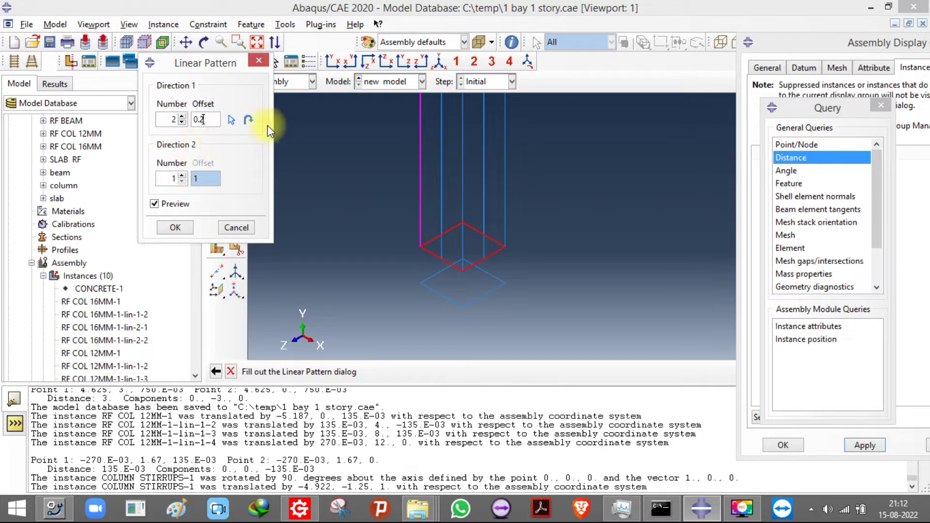
pyautogui.click(247, 120)
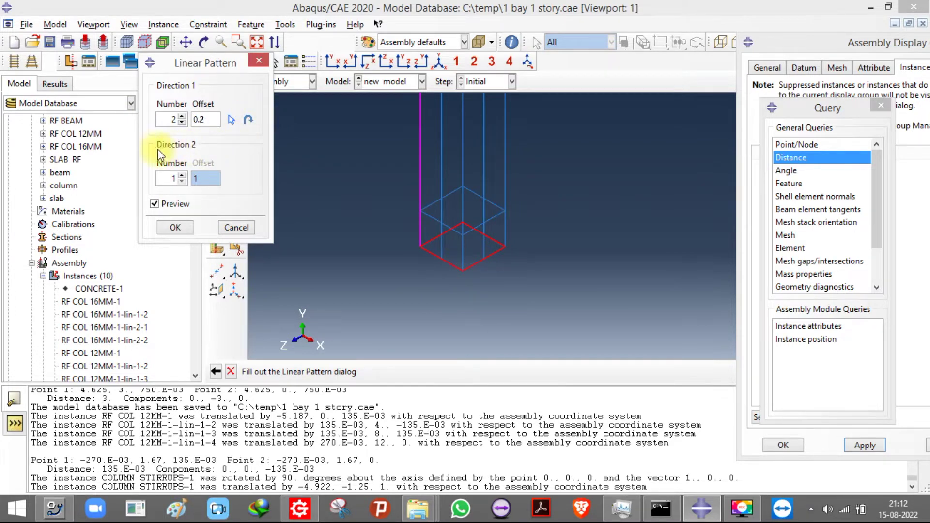
pyautogui.click(183, 176)
pyautogui.click(183, 177)
pyautogui.click(183, 181)
pyautogui.click(183, 181)
pyautogui.click(183, 181)
# Step: Set the pattern number in direction 1 to 15 and create the stirrup copies up the column
pyautogui.click(183, 116)
pyautogui.click(182, 116)
pyautogui.click(182, 116)
pyautogui.click(182, 117)
pyautogui.click(182, 116)
pyautogui.click(183, 117)
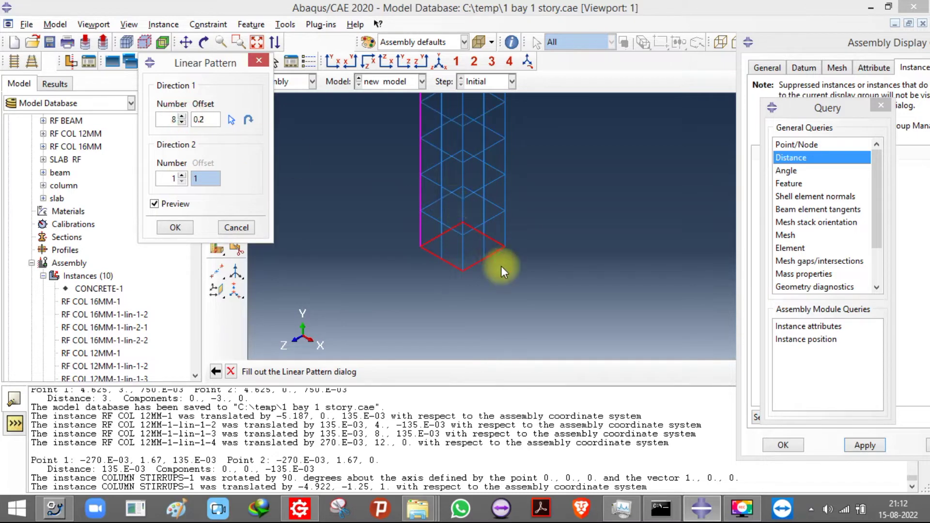
pyautogui.scroll(-5, 495, 251)
pyautogui.scroll(3, 487, 219)
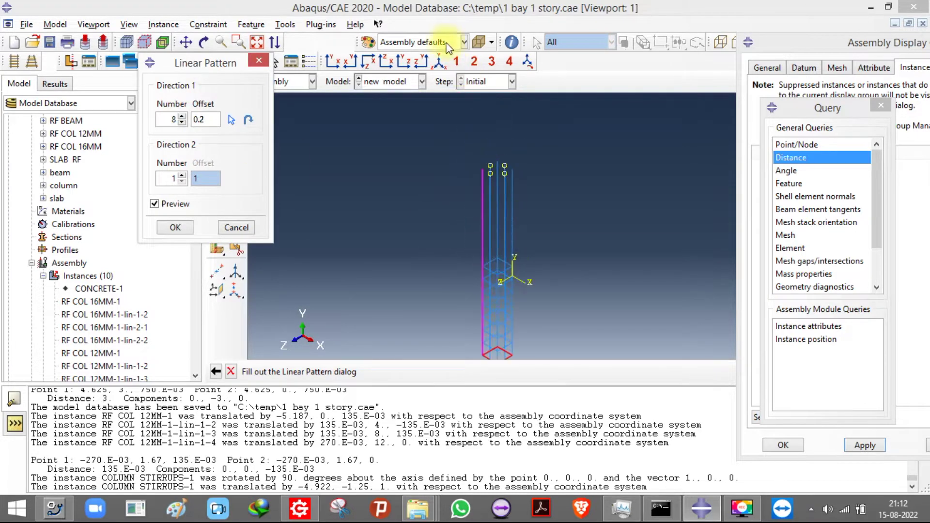
pyautogui.click(333, 61)
pyautogui.keyDown('ctrl'); pyautogui.keyDown('alt'); pyautogui.moveTo(392, 144); pyautogui.dragTo(510, 108, button='middle'); pyautogui.keyUp('alt'); pyautogui.keyUp('ctrl')
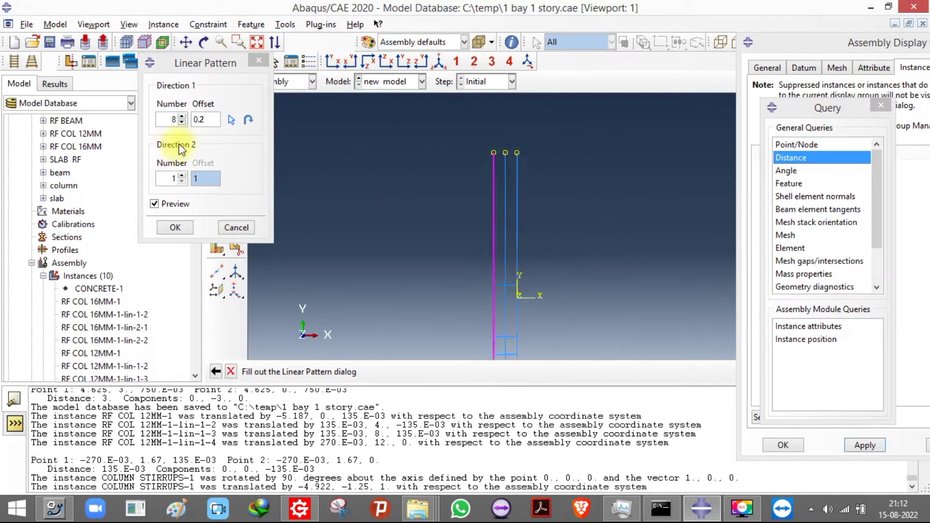
pyautogui.click(182, 117)
pyautogui.click(182, 117)
pyautogui.click(182, 117)
pyautogui.click(182, 116)
pyautogui.click(182, 117)
pyautogui.click(182, 117)
pyautogui.click(182, 117)
pyautogui.scroll(5, 492, 132)
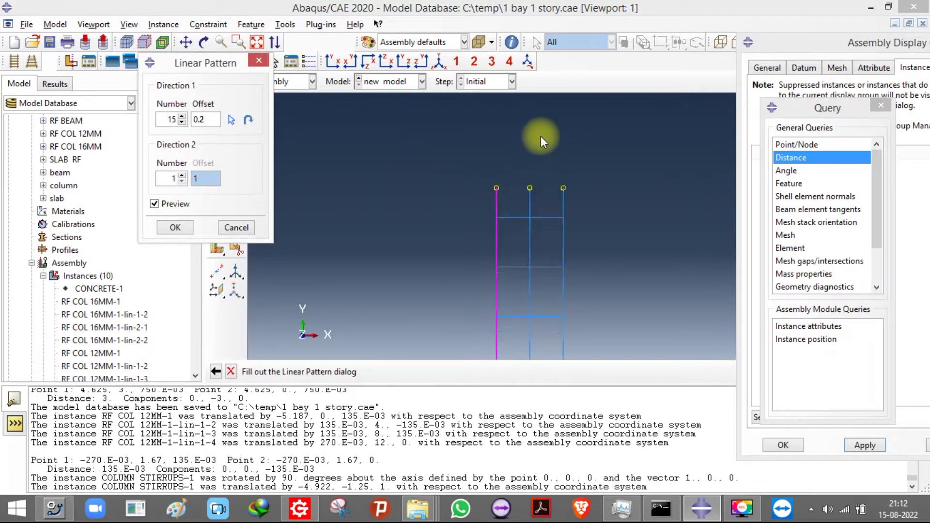
pyautogui.click(182, 117)
pyautogui.click(183, 122)
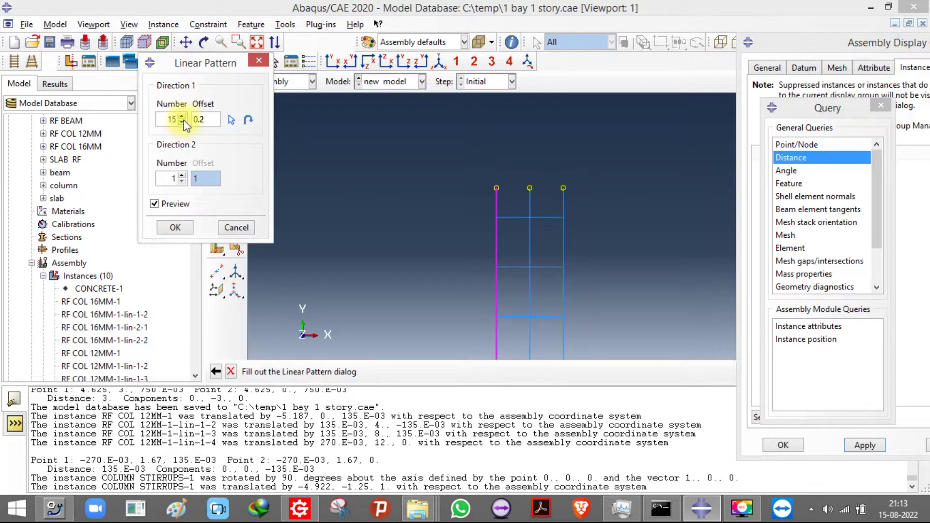
pyautogui.click(175, 228)
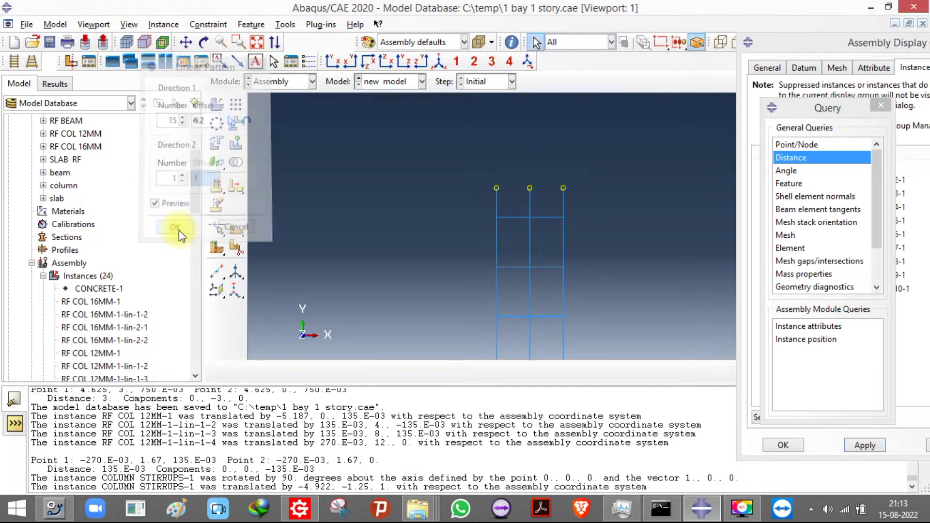
# Step: Create a datum point midway between the corner points of the uppermost and lowest stirrups on the same vertical bar
pyautogui.click(444, 64)
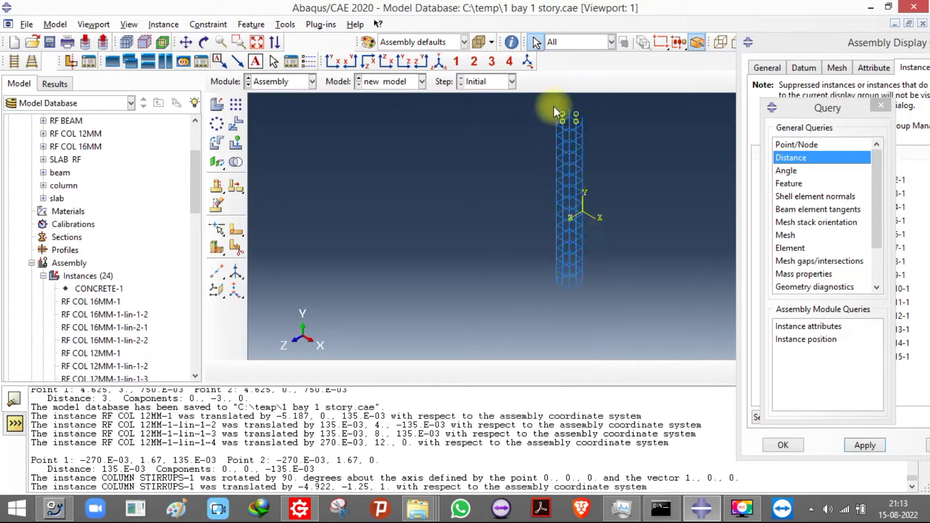
pyautogui.scroll(-2, 568, 103)
pyautogui.scroll(4, 502, 335)
pyautogui.scroll(-2, 417, 322)
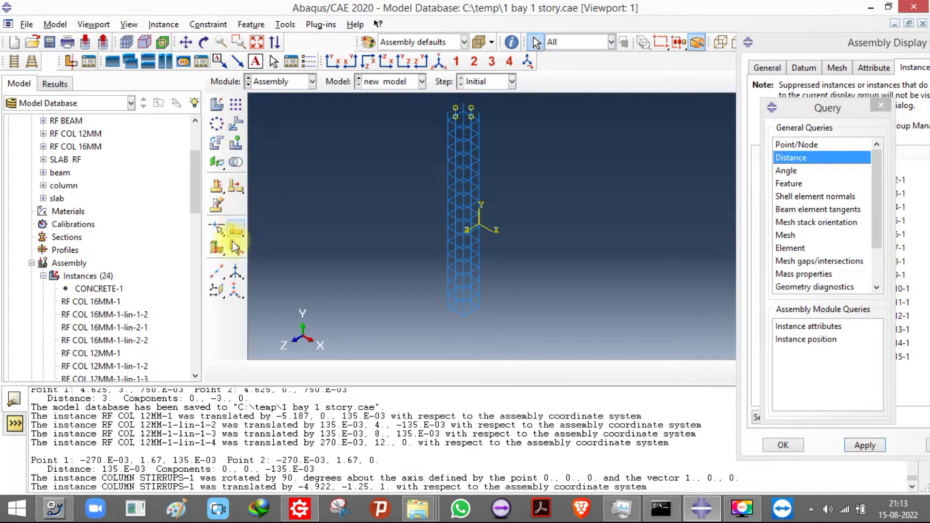
pyautogui.click(218, 272)
pyautogui.scroll(2, 443, 140)
pyautogui.click(447, 138)
pyautogui.scroll(-4, 413, 138)
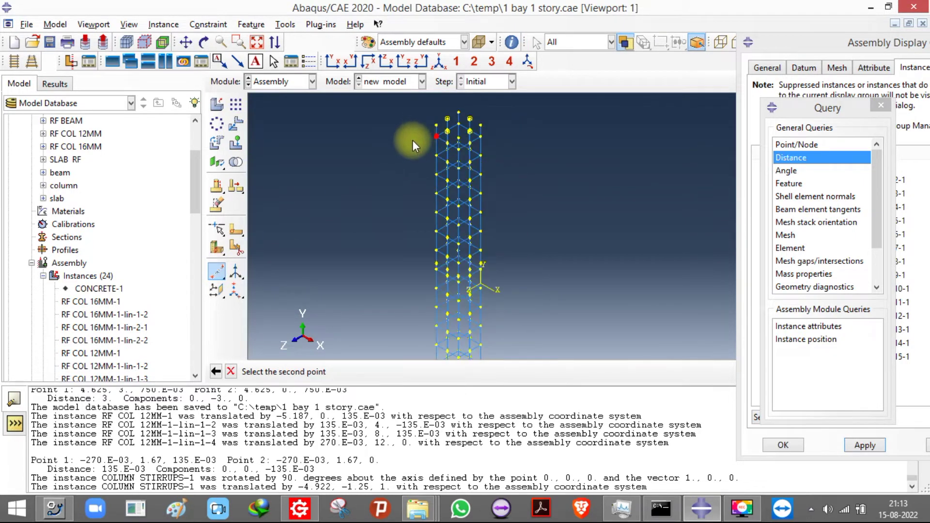
pyautogui.scroll(1, 428, 270)
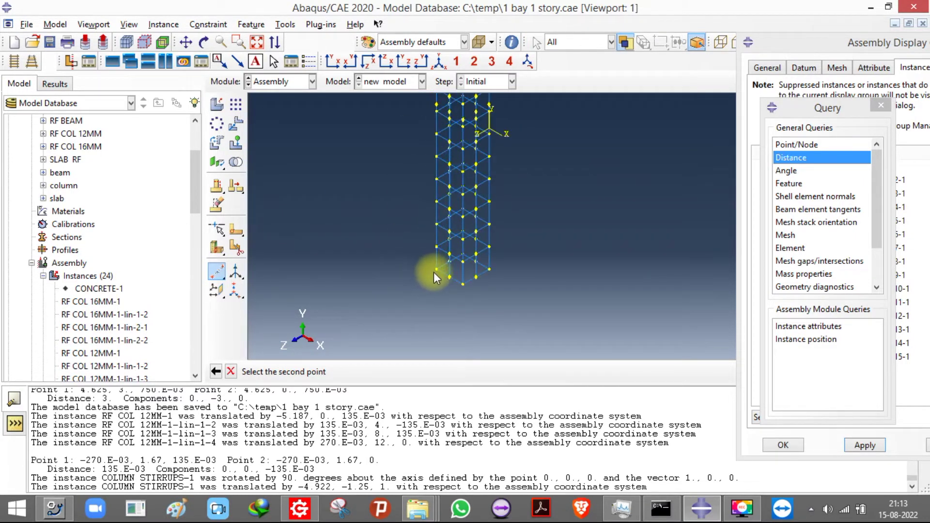
pyautogui.click(435, 270)
pyautogui.scroll(4, 407, 159)
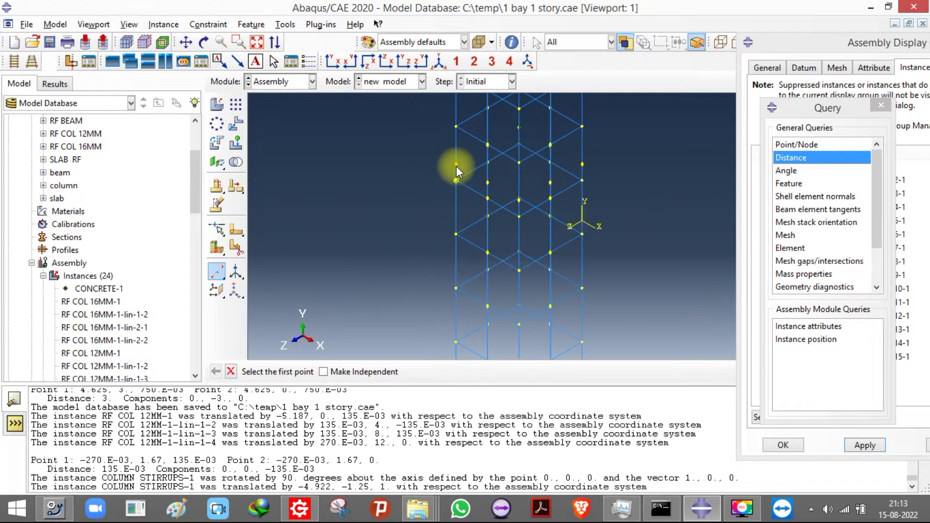
pyautogui.scroll(-5, 398, 179)
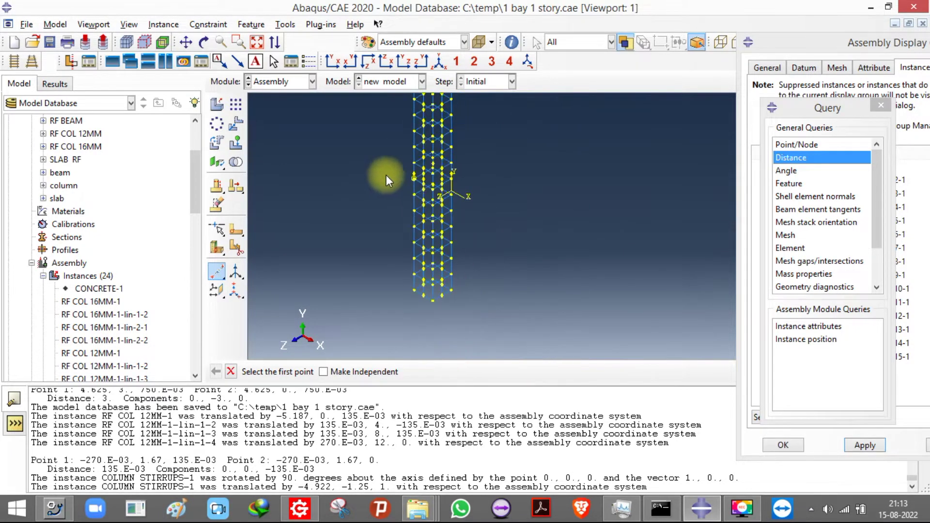
# Step: Translate all the stirrups from their midpoint datum to the midpoint of the vertical bar to centre them along the column height
pyautogui.click(235, 124)
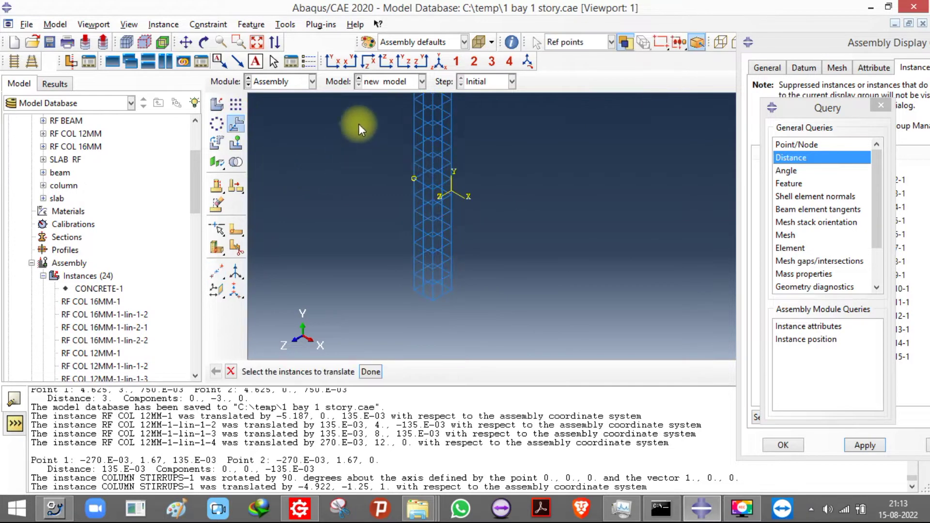
pyautogui.click(328, 62)
pyautogui.moveTo(484, 125); pyautogui.dragTo(487, 298)
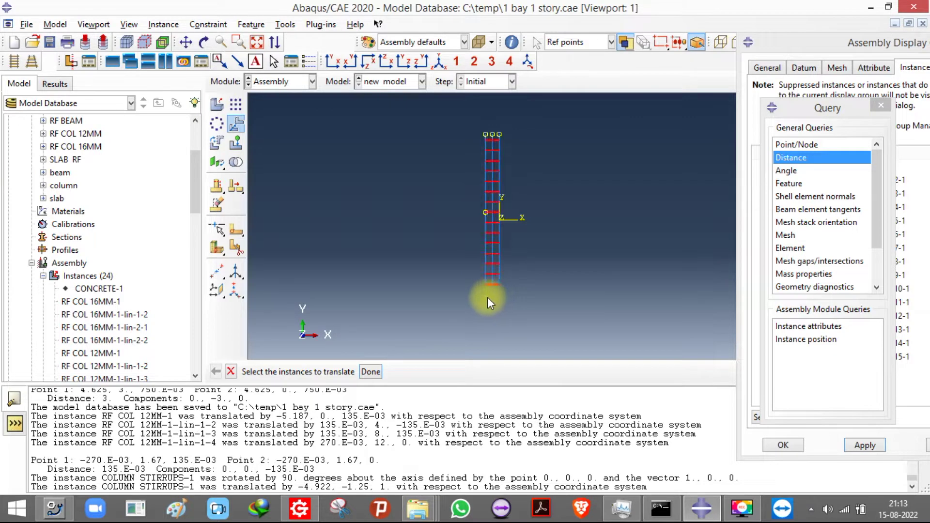
pyautogui.scroll(2, 496, 240)
pyautogui.click(374, 371)
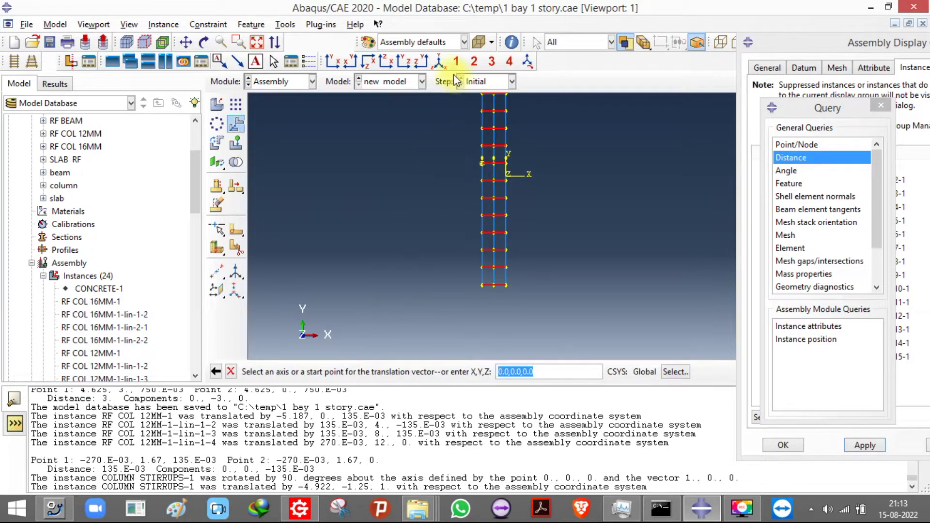
pyautogui.scroll(5, 591, 266)
pyautogui.scroll(1, 591, 266)
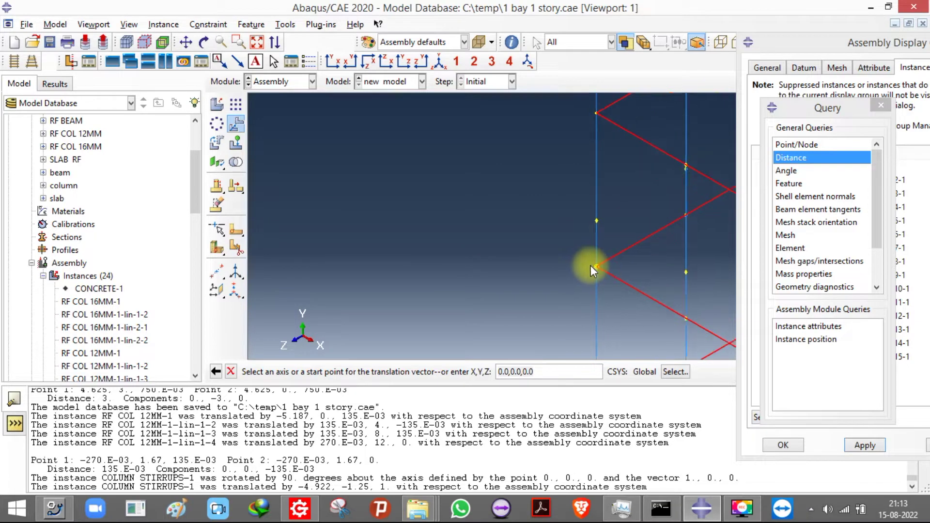
pyautogui.click(596, 222)
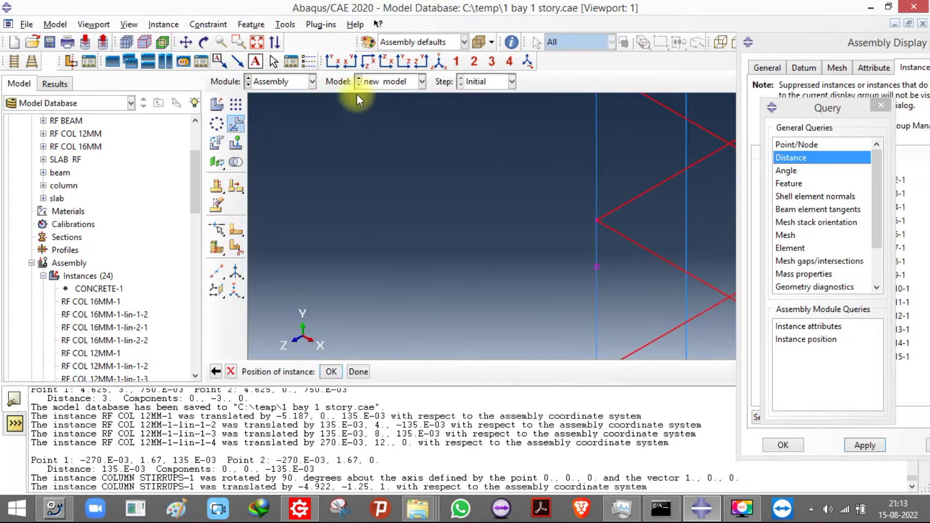
pyautogui.click(334, 62)
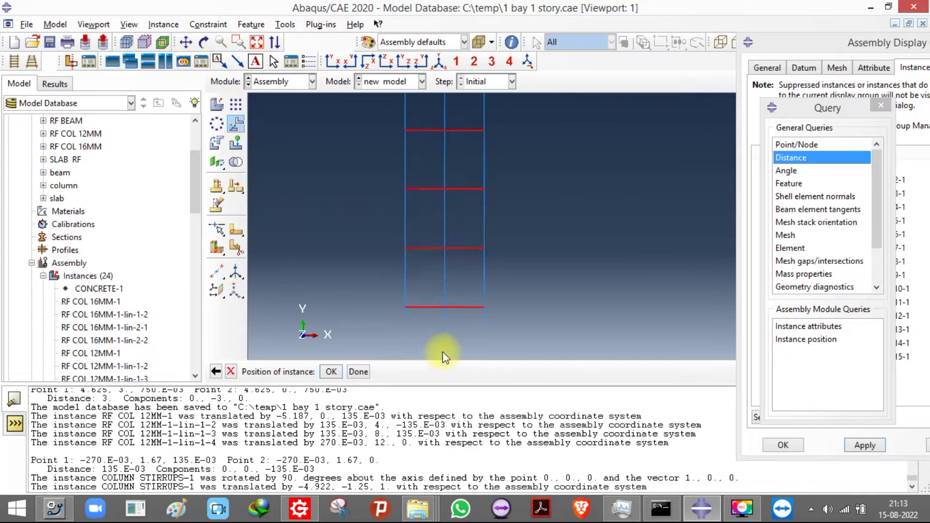
pyautogui.click(332, 371)
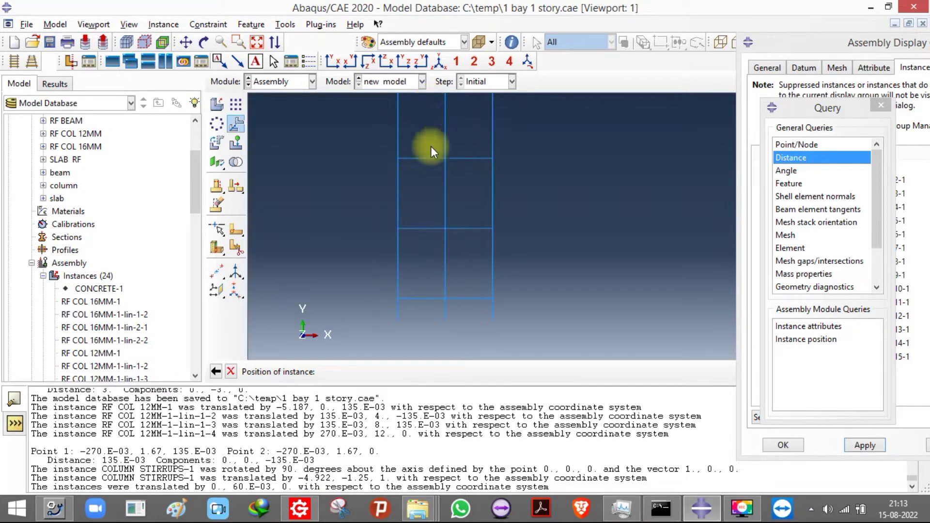
pyautogui.press('Escape')
# Step: Start a linear pattern of the complete column cage with an offset of 4 in both directions
pyautogui.click(438, 62)
pyautogui.scroll(5, 501, 166)
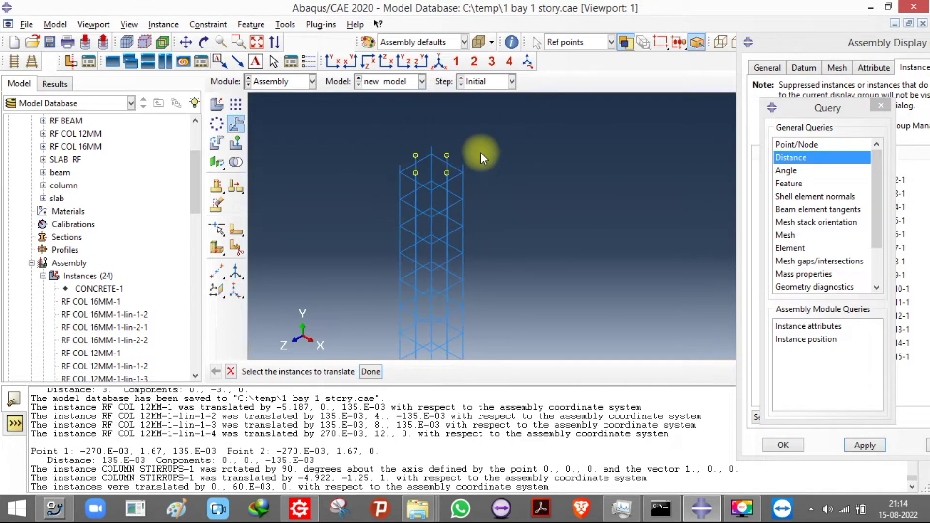
pyautogui.scroll(-4, 350, 152)
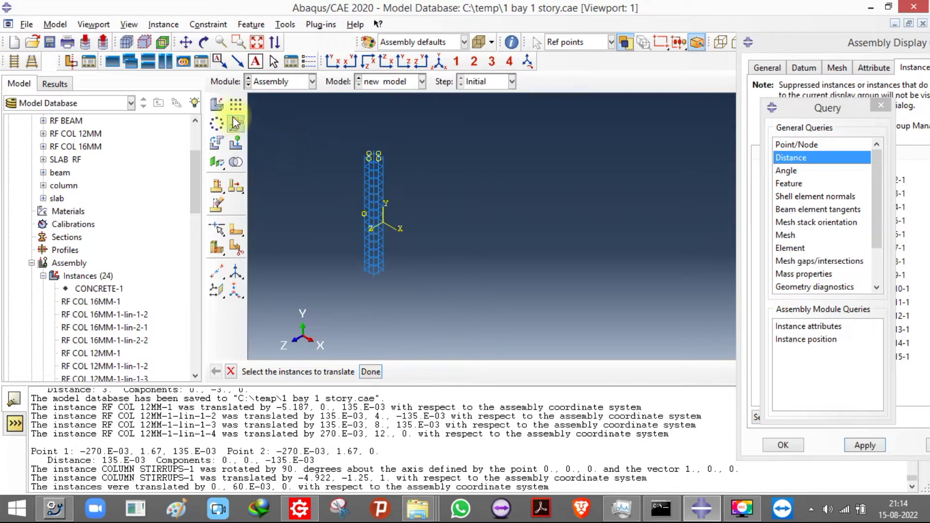
pyautogui.click(242, 125)
pyautogui.click(236, 105)
pyautogui.moveTo(361, 123); pyautogui.dragTo(483, 353)
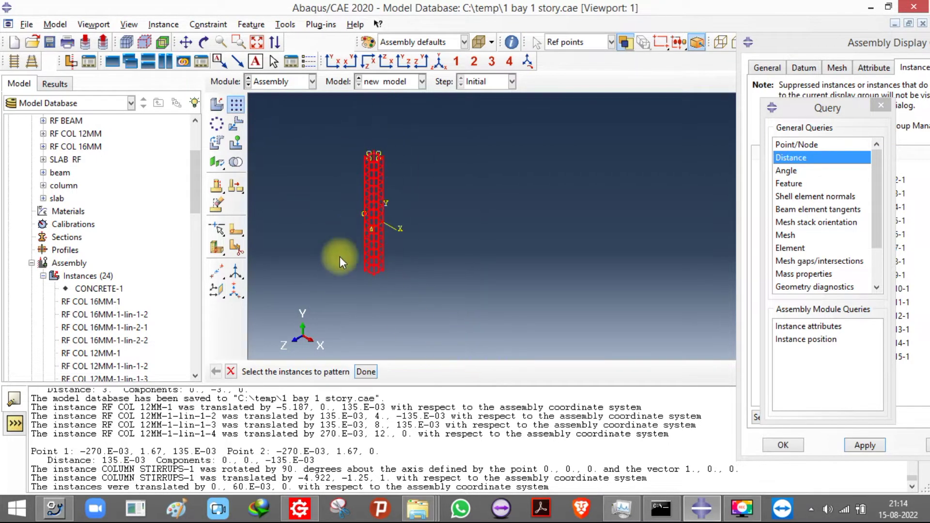
pyautogui.click(365, 376)
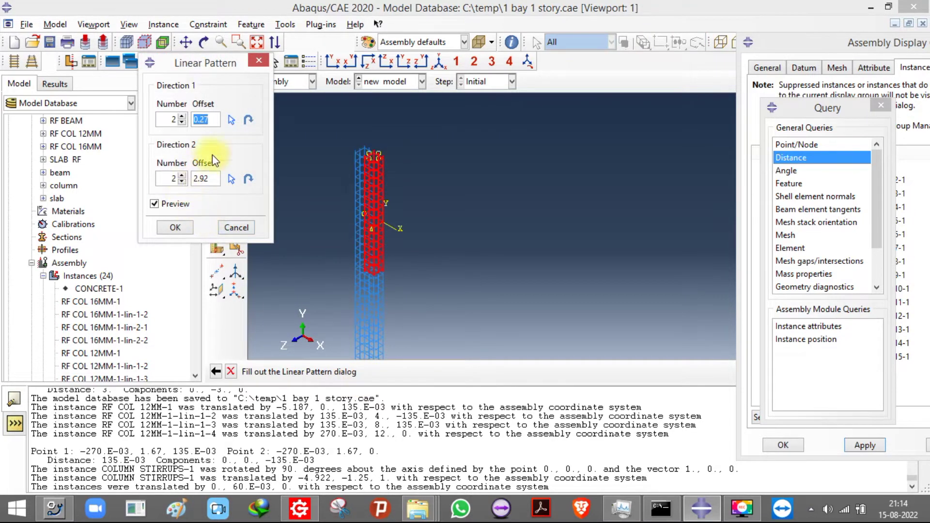
pyautogui.write('4')
pyautogui.doubleClick(204, 178)
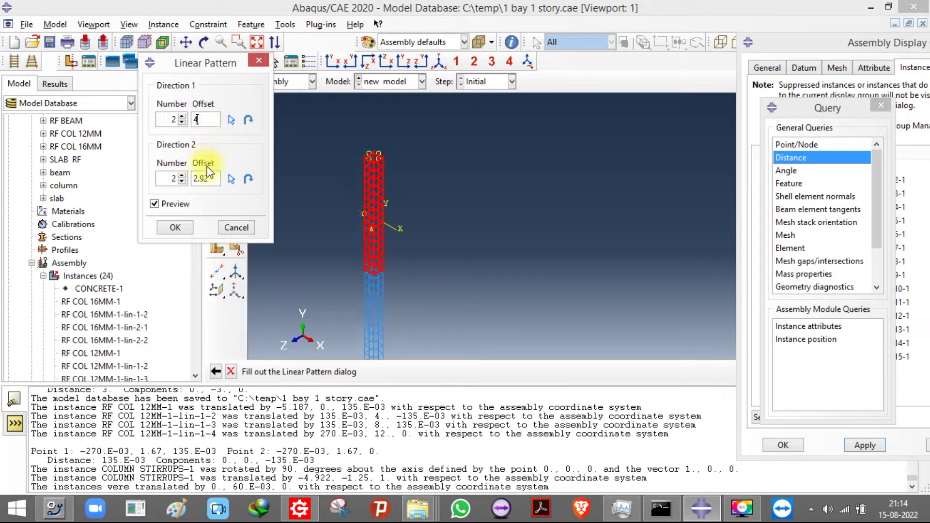
pyautogui.write('4')
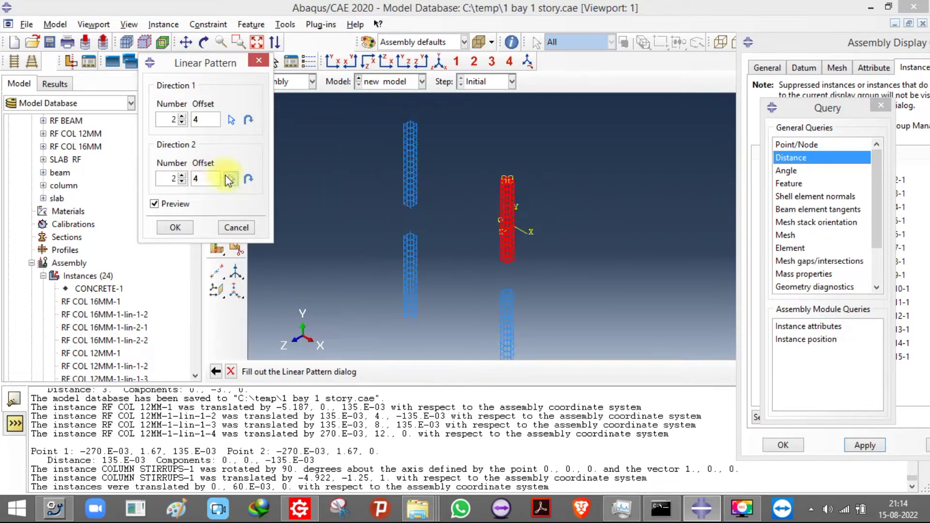
# Step: Redefine pattern direction 2 along a stirrup edge parallel to Z, reverse it, and create the 2 by 2 column cages
pyautogui.click(183, 182)
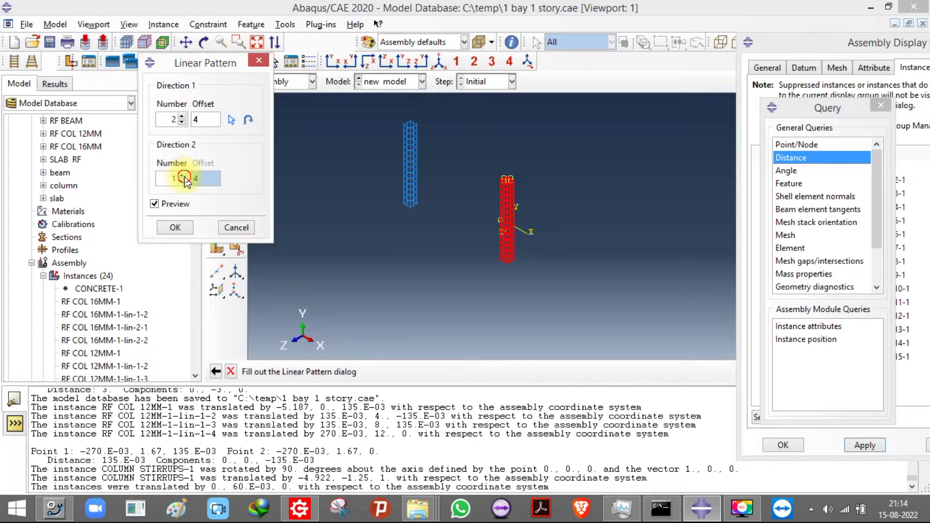
pyautogui.click(182, 175)
pyautogui.click(230, 180)
pyautogui.scroll(5, 483, 152)
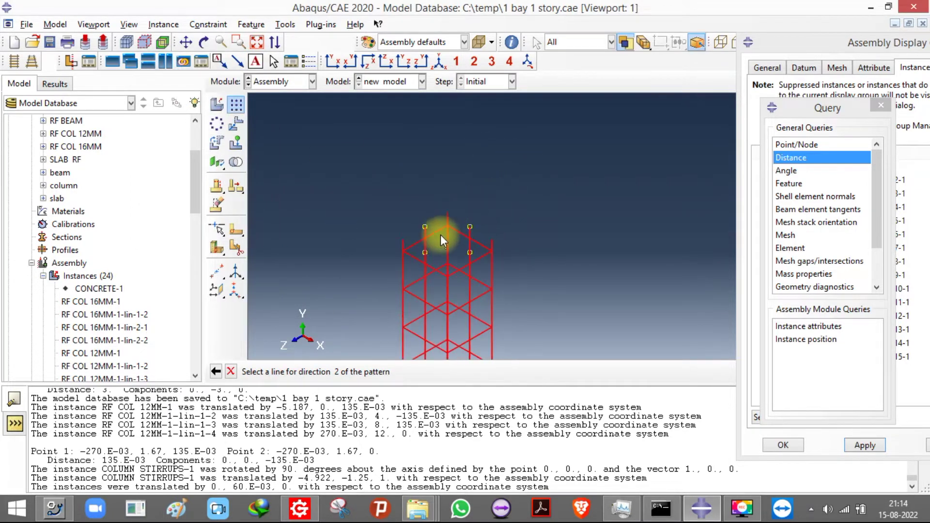
pyautogui.click(437, 234)
pyautogui.scroll(-5, 405, 189)
pyautogui.click(248, 178)
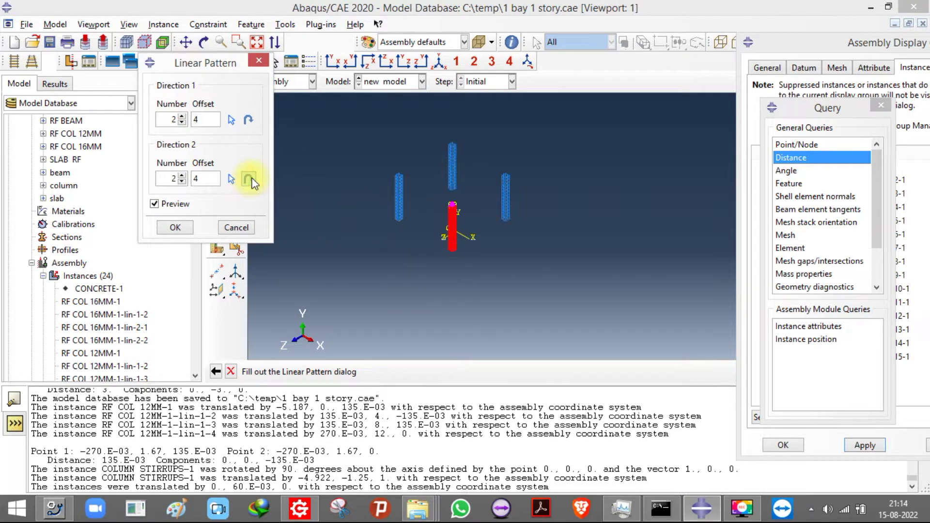
pyautogui.click(167, 229)
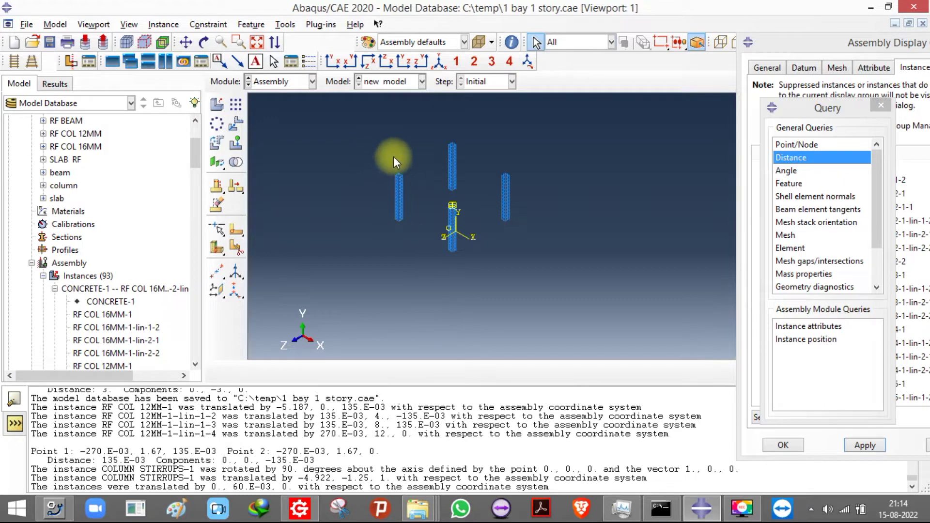
pyautogui.scroll(6, 394, 156)
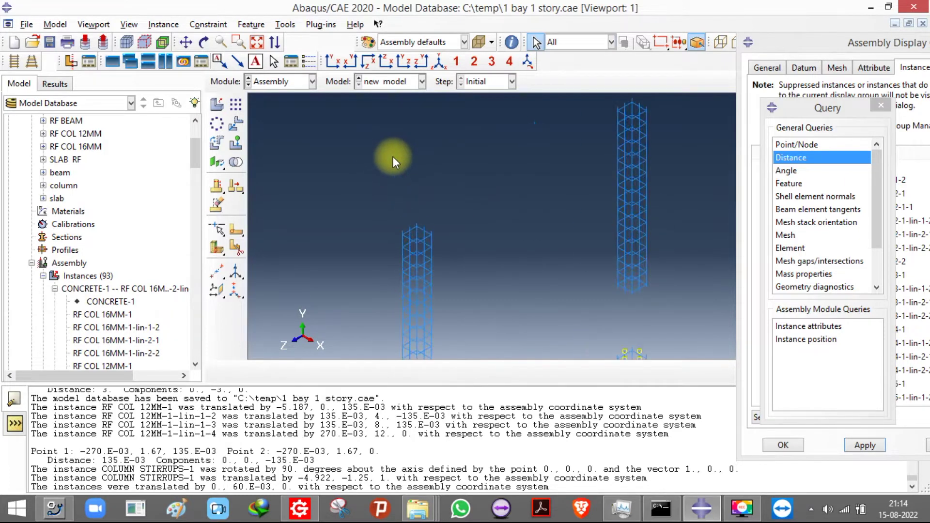
pyautogui.scroll(2, 376, 247)
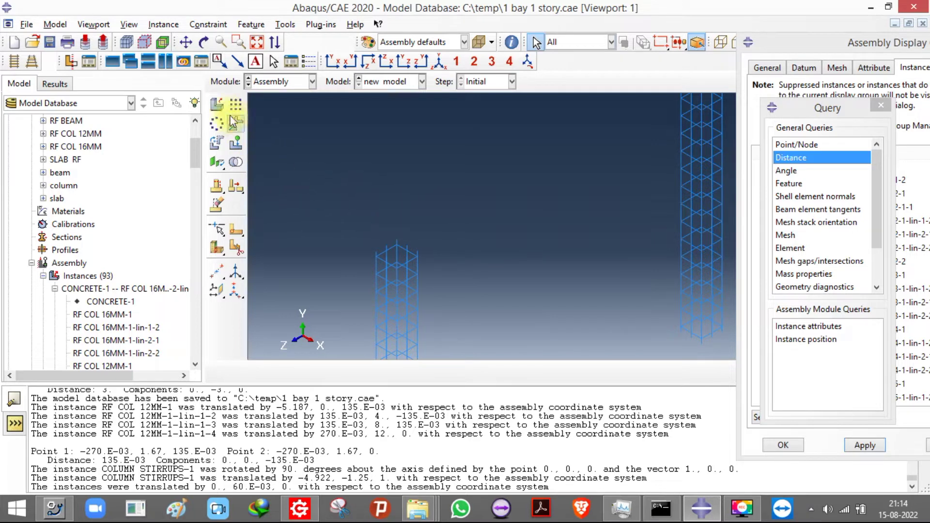
pyautogui.click(217, 107)
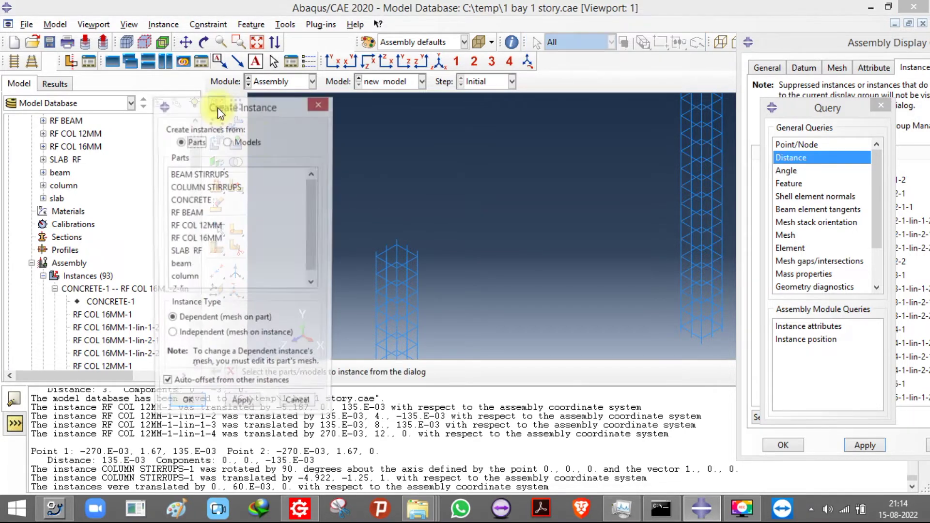
pyautogui.scroll(-3, 659, 263)
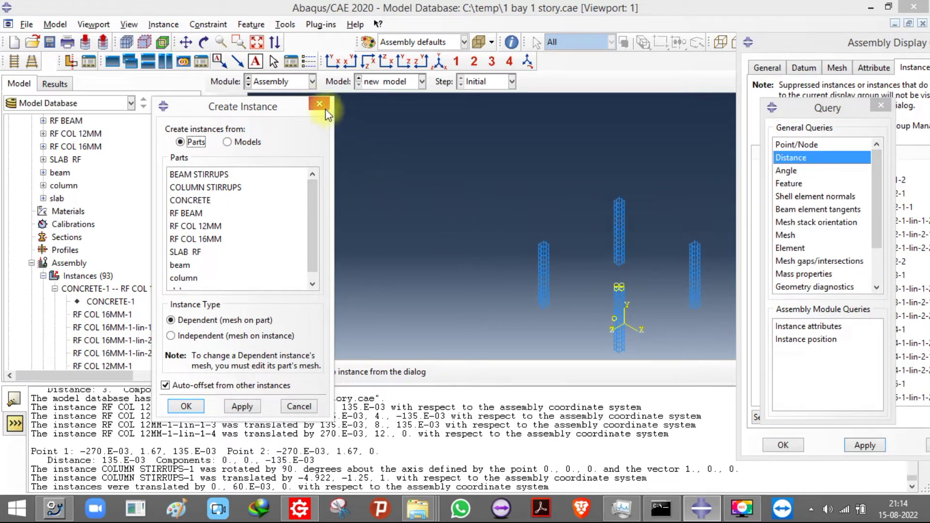
pyautogui.click(318, 107)
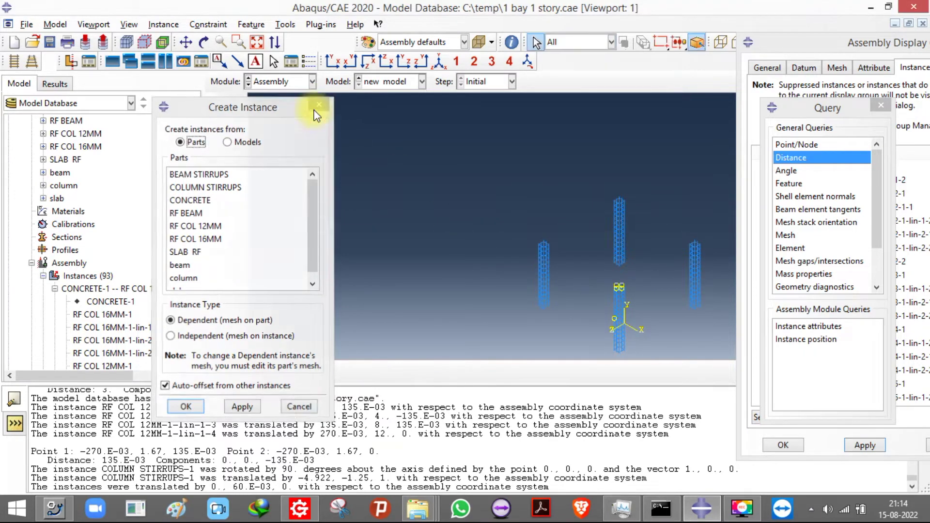
# Step: Start a translation of the instances with all four column reinforcement cages selected
pyautogui.click(235, 124)
pyautogui.moveTo(397, 156); pyautogui.dragTo(757, 405)
pyautogui.click(370, 372)
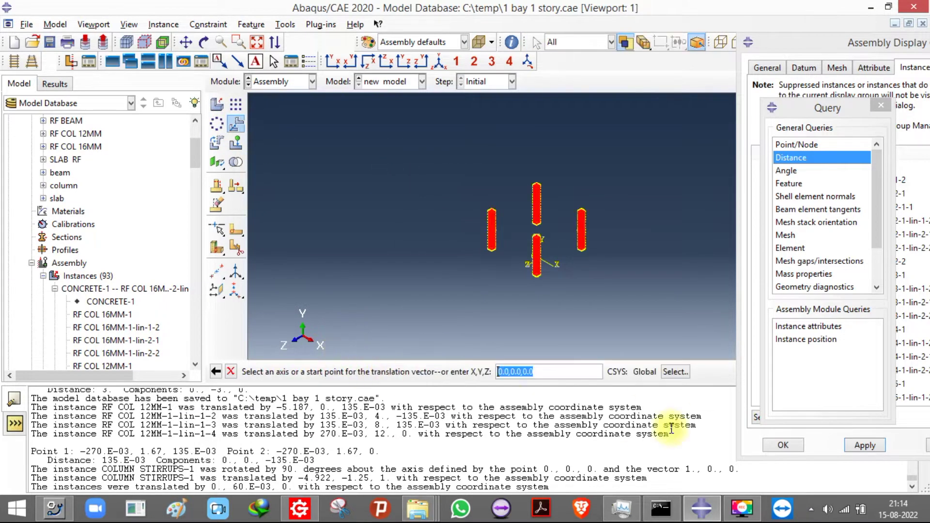
# Step: Make the CONCRETE-1 instance visible again in the assembly display options and apply the change
pyautogui.moveTo(816, 109); pyautogui.dragTo(618, 427)
pyautogui.scroll(-5, 797, 359)
pyautogui.scroll(-1, 797, 359)
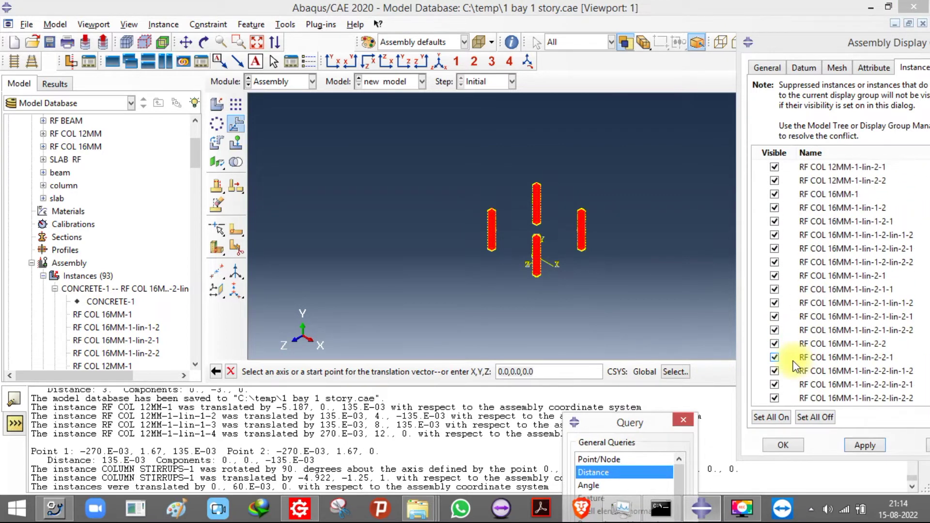
pyautogui.scroll(5, 785, 360)
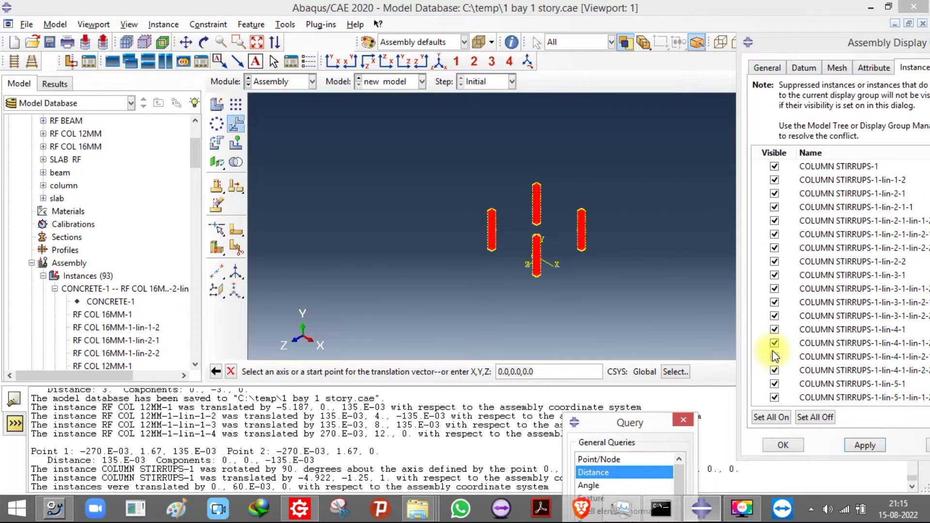
pyautogui.moveTo(814, 46); pyautogui.dragTo(765, 40)
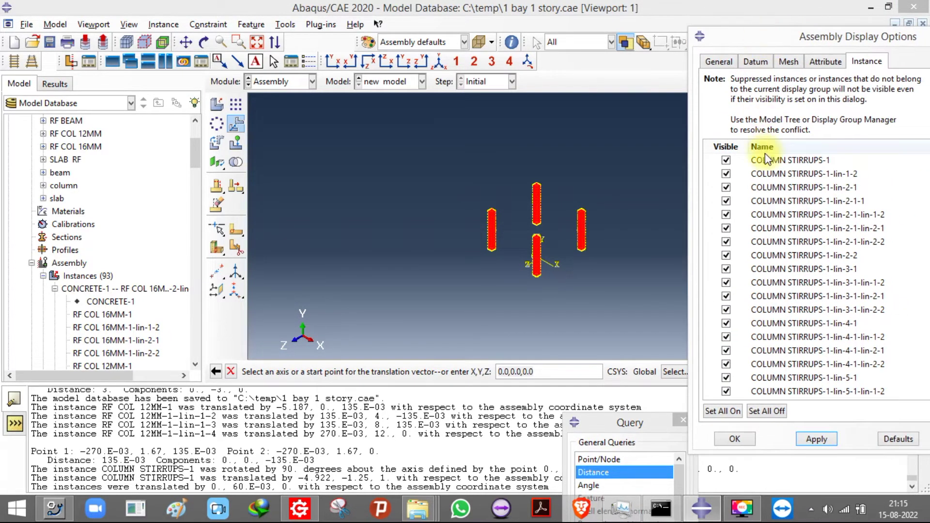
pyautogui.scroll(-6, 768, 269)
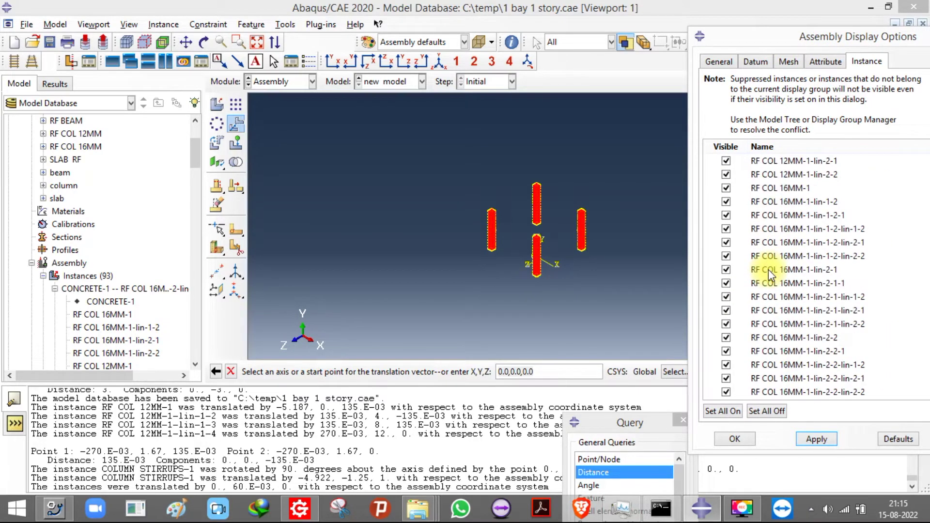
pyautogui.scroll(10, 768, 270)
pyautogui.scroll(-5, 768, 270)
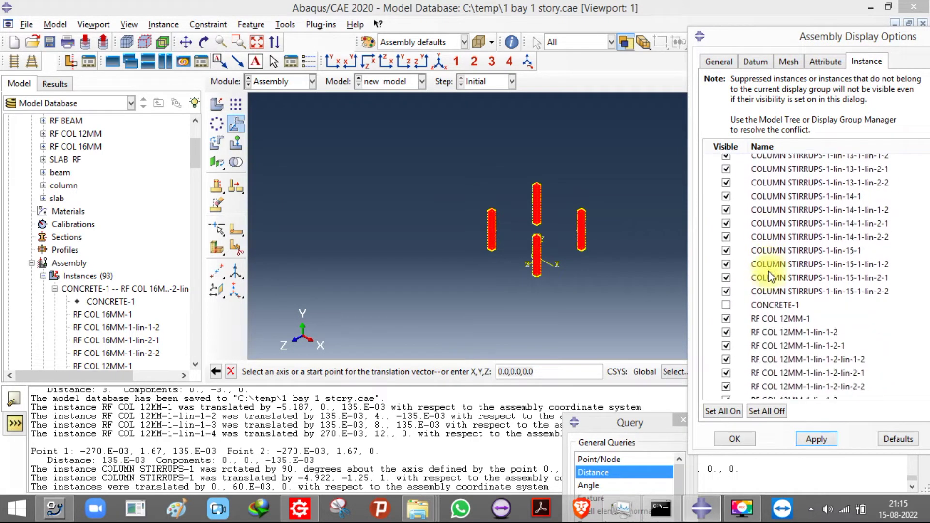
pyautogui.click(726, 175)
pyautogui.click(825, 436)
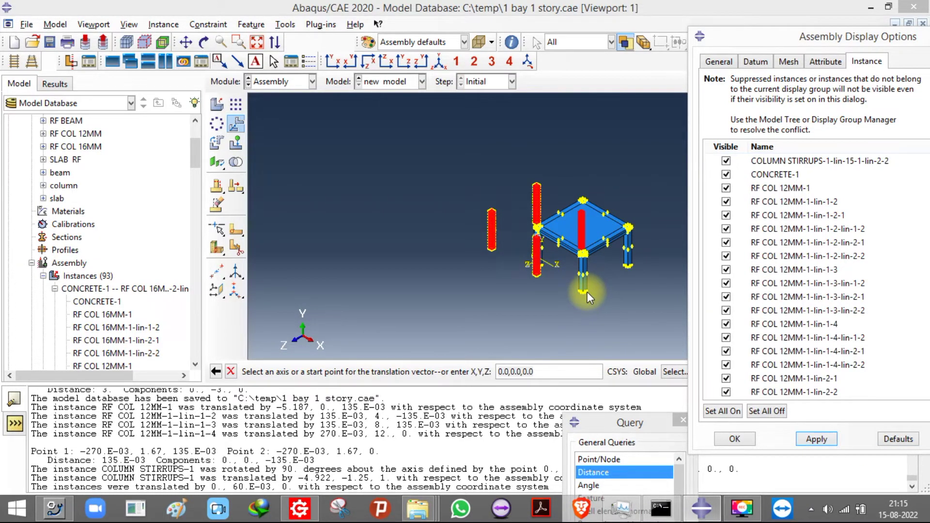
# Step: Create a datum point offset by -0.04, 0.04, -0.04 from the front bottom corner of the nearest concrete column
pyautogui.scroll(8, 587, 291)
pyautogui.moveTo(216, 281); pyautogui.dragTo(242, 271)
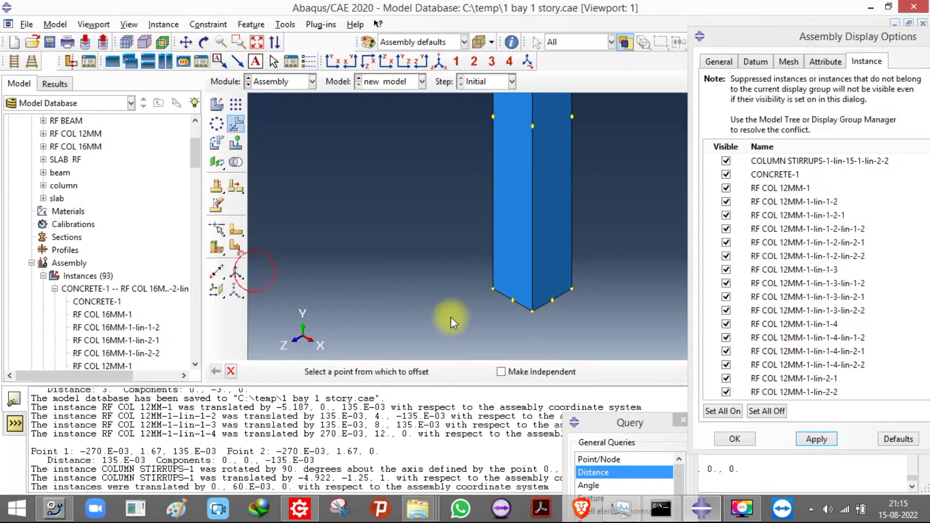
pyautogui.click(531, 310)
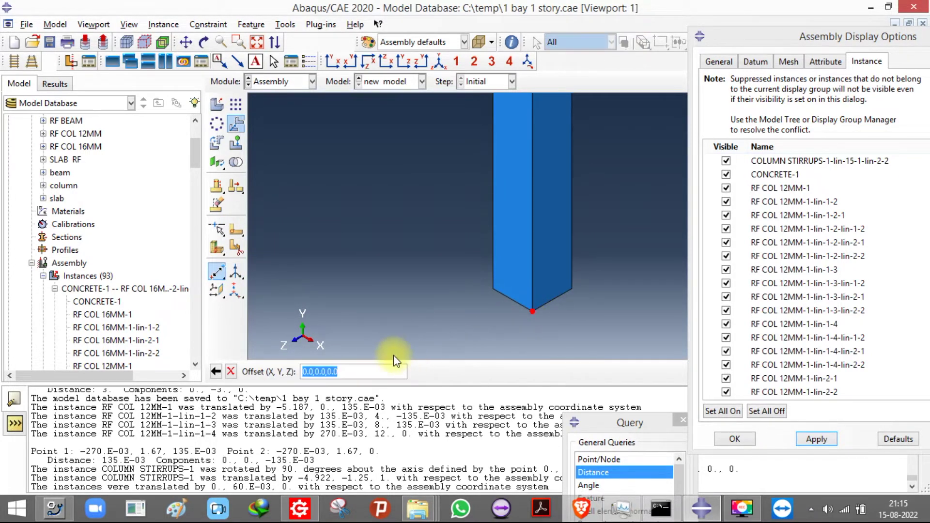
pyautogui.write('-0.04')
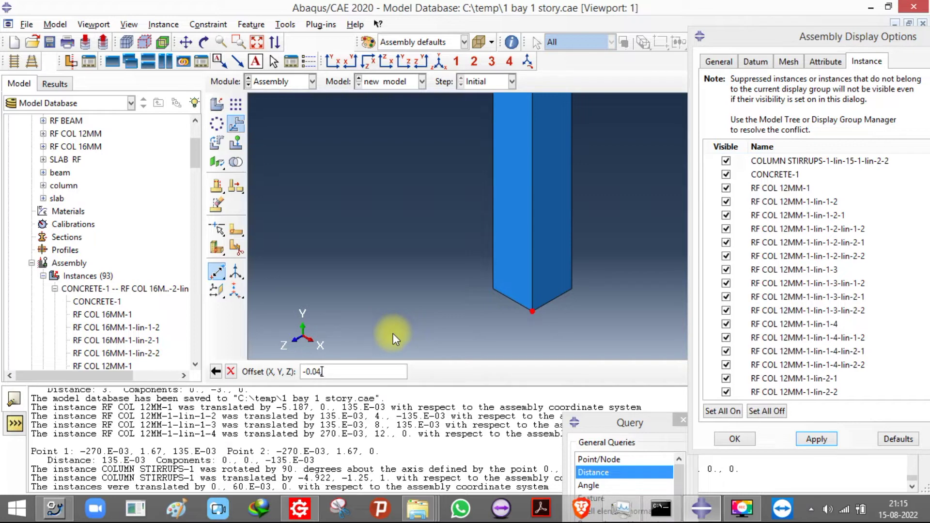
pyautogui.write(',0.04')
pyautogui.write(',-0.04')
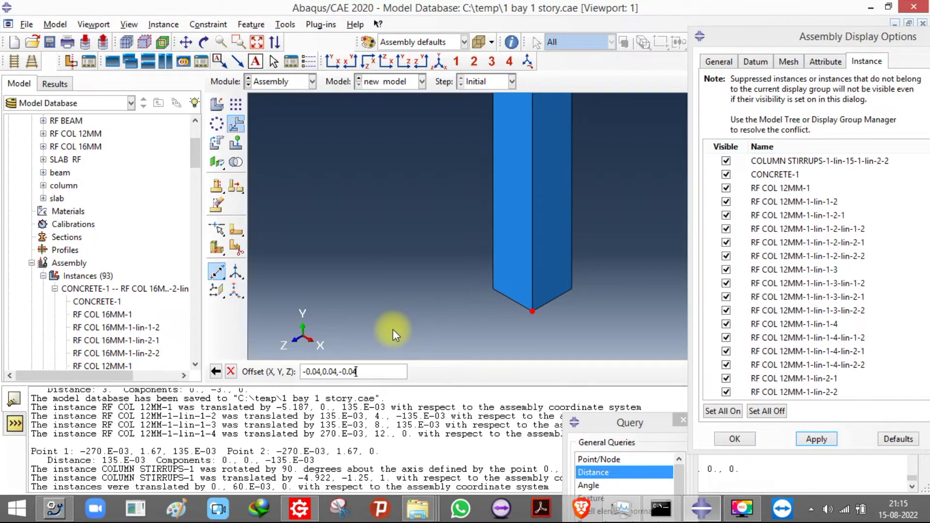
pyautogui.press('Return')
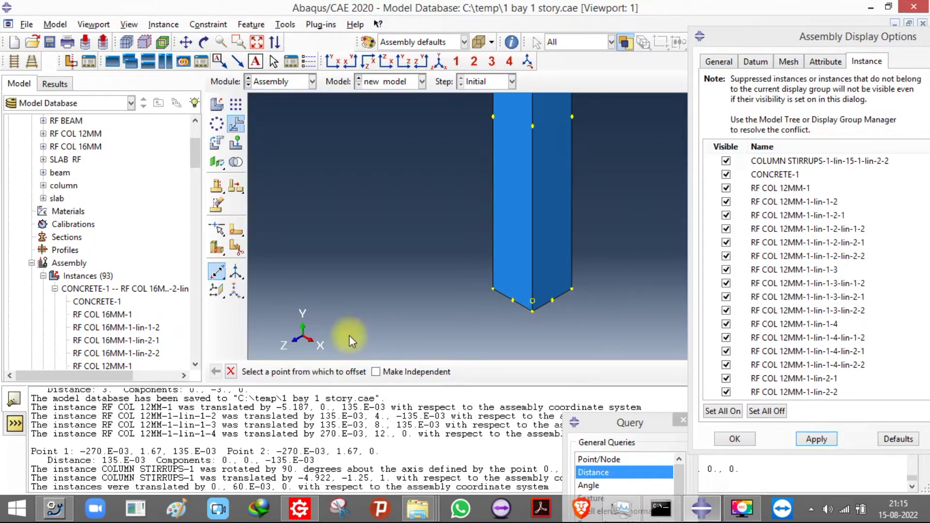
pyautogui.click(230, 371)
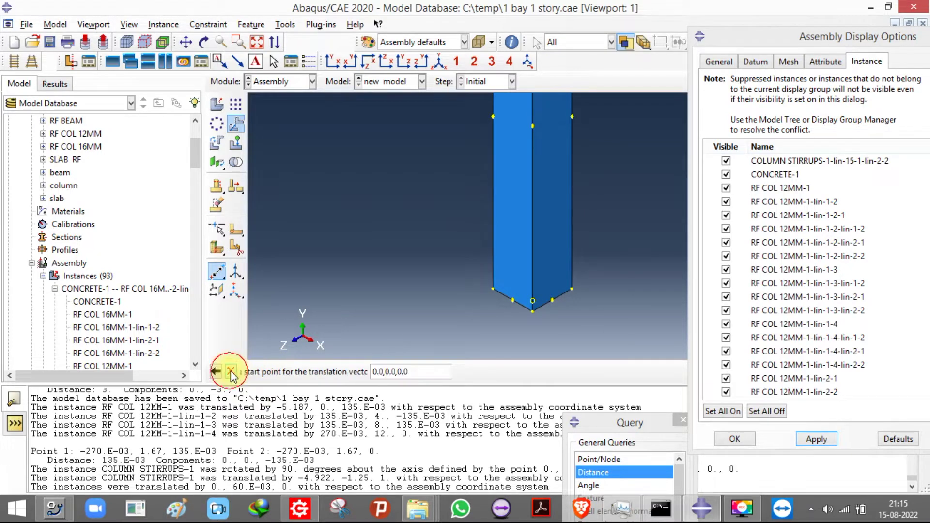
pyautogui.click(532, 301)
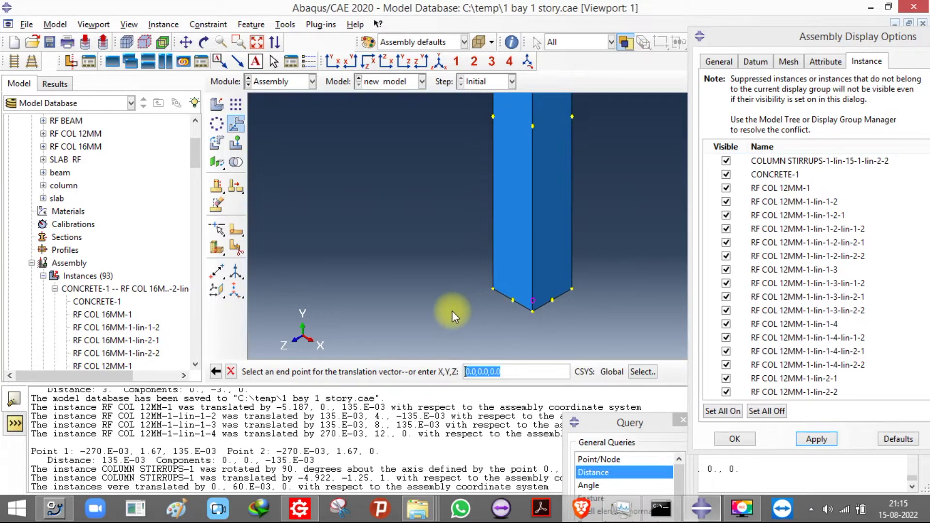
pyautogui.scroll(-5, 542, 319)
pyautogui.scroll(4, 544, 315)
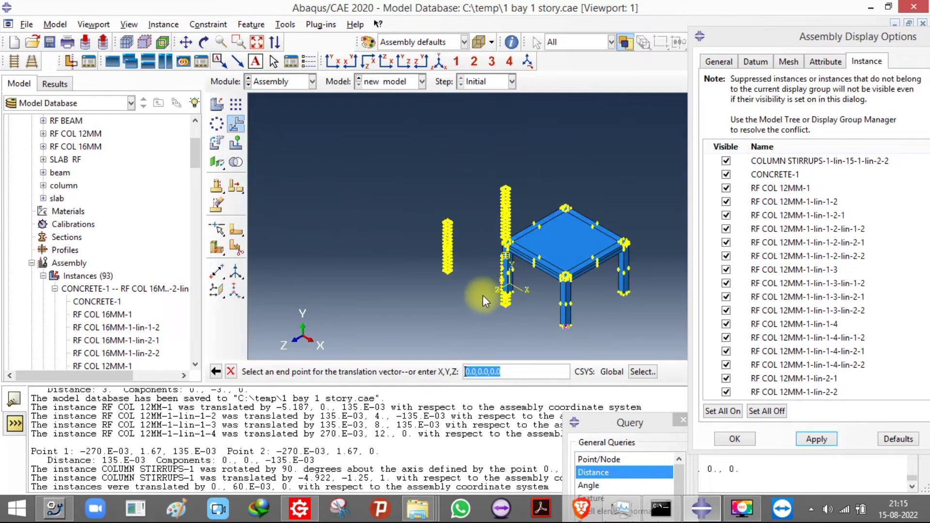
pyautogui.scroll(4, 525, 313)
pyautogui.click(493, 265)
pyautogui.scroll(-5, 447, 286)
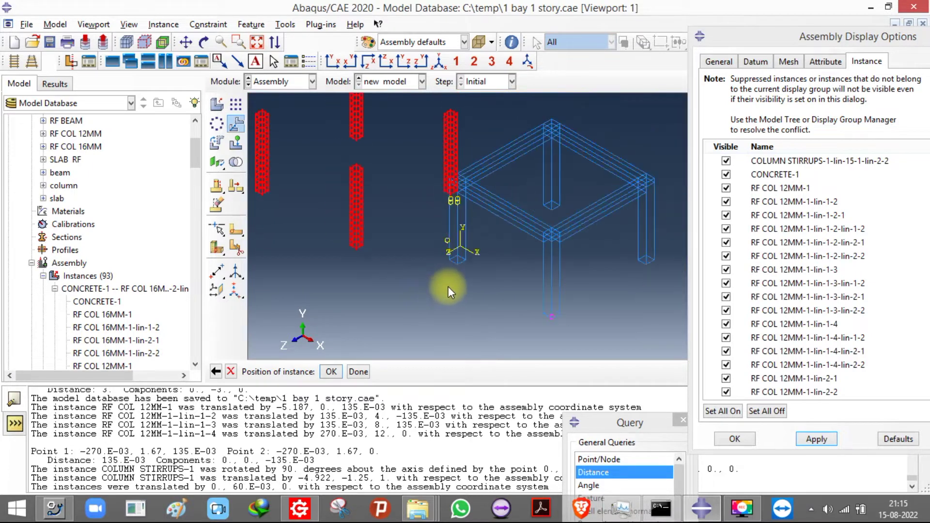
pyautogui.click(216, 371)
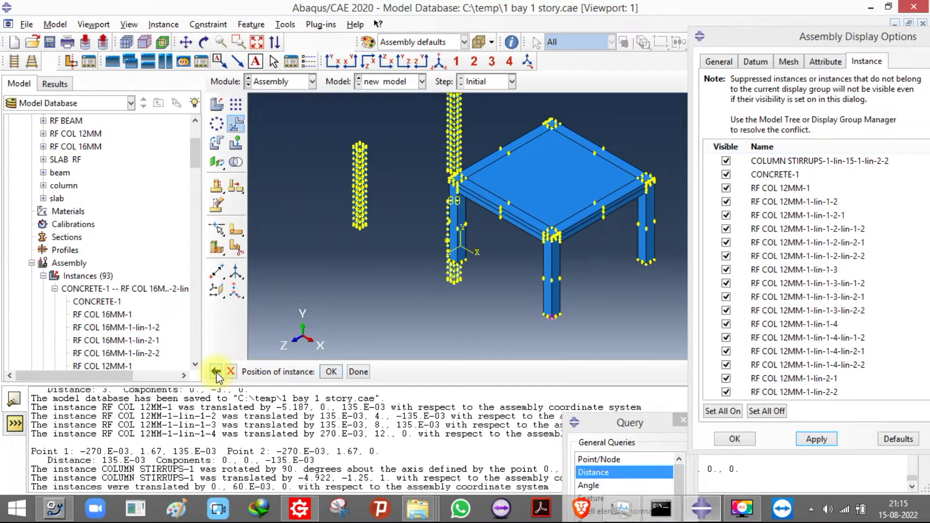
pyautogui.click(216, 372)
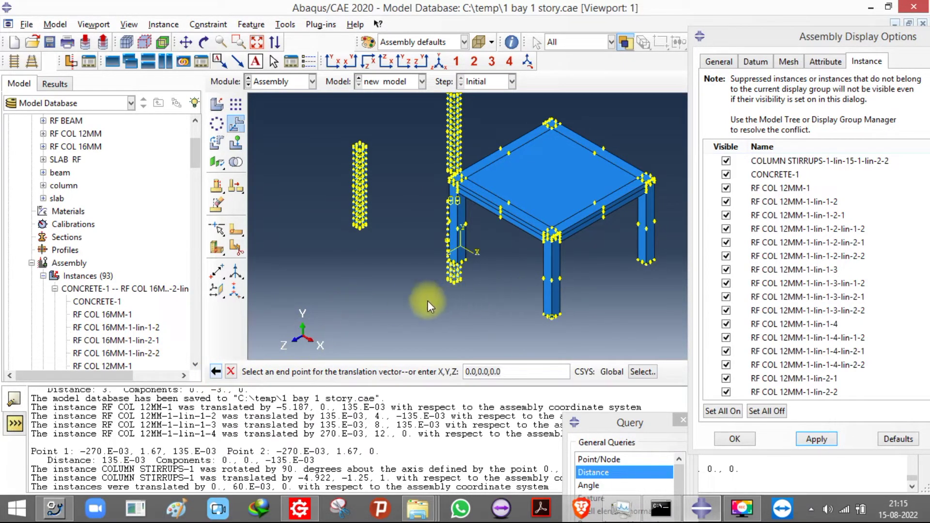
pyautogui.press('Escape')
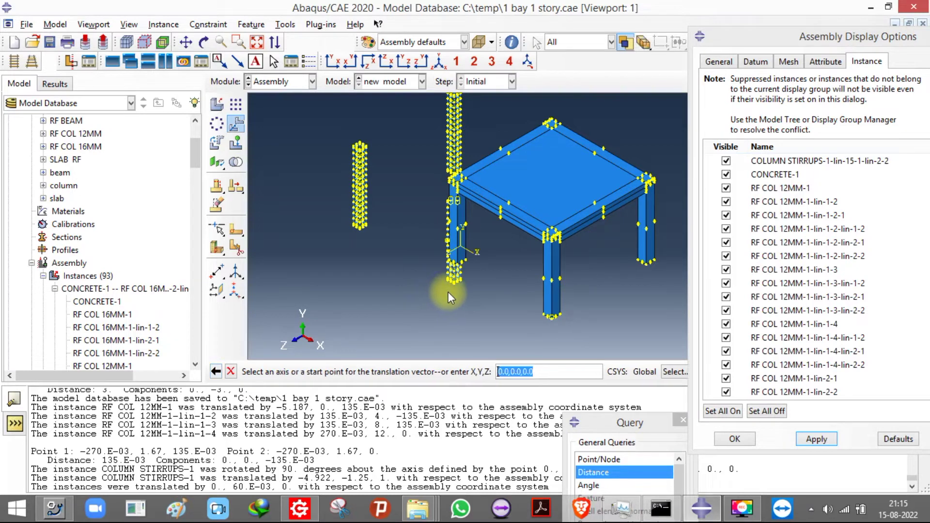
# Step: Translate all the cages from the front cage's lowest corner point to the offset datum point, checking the fit in XY and XZ views before accepting
pyautogui.scroll(5, 450, 292)
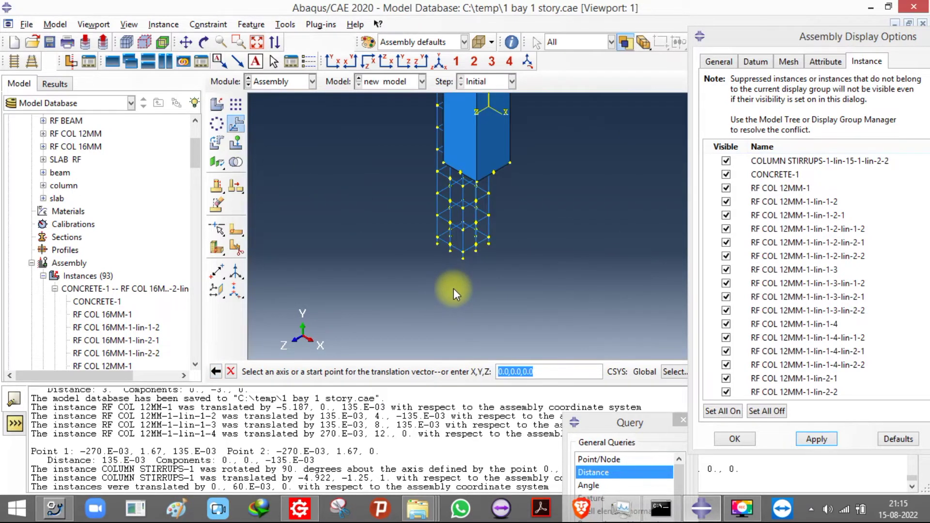
pyautogui.click(452, 258)
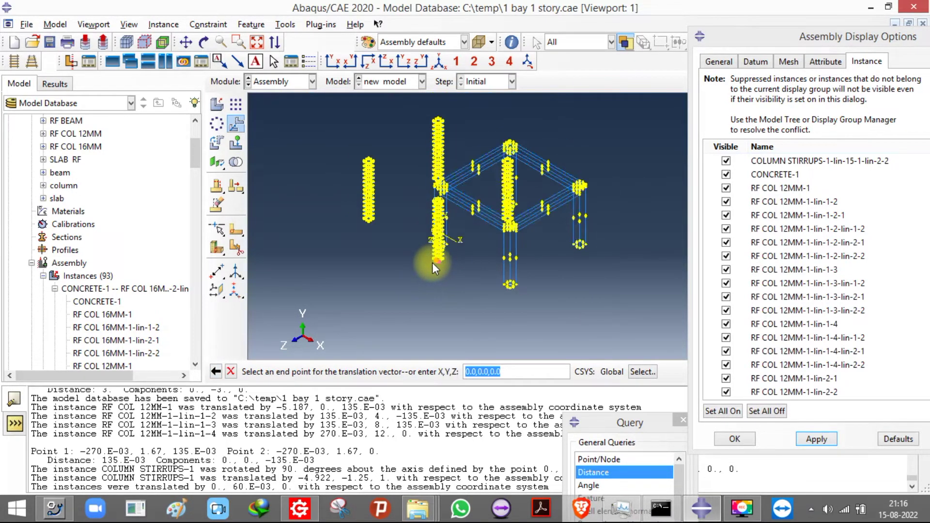
pyautogui.scroll(-3, 539, 312)
pyautogui.scroll(6, 494, 263)
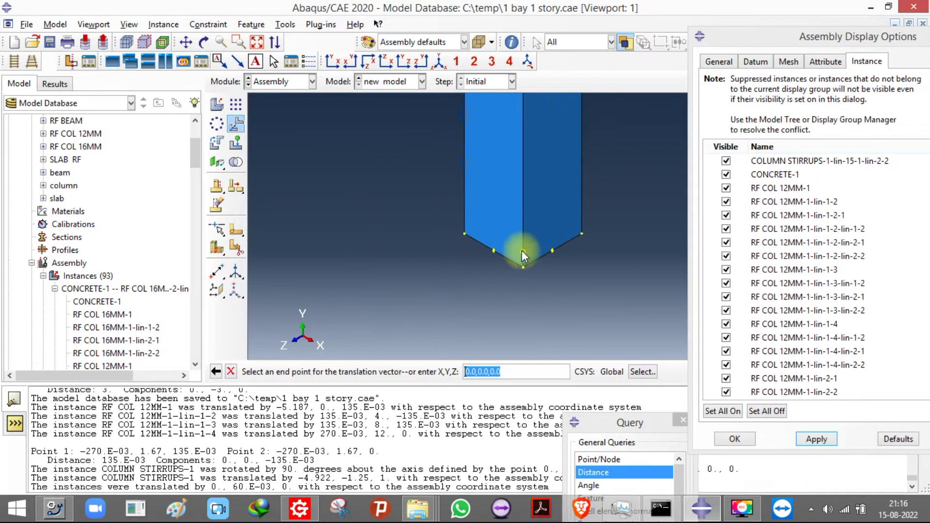
pyautogui.click(523, 251)
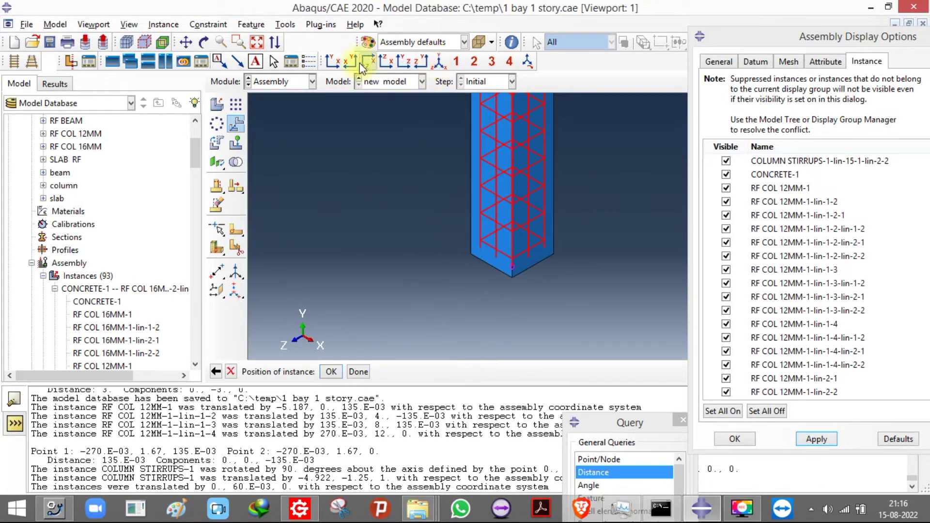
pyautogui.click(334, 62)
pyautogui.scroll(-3, 393, 195)
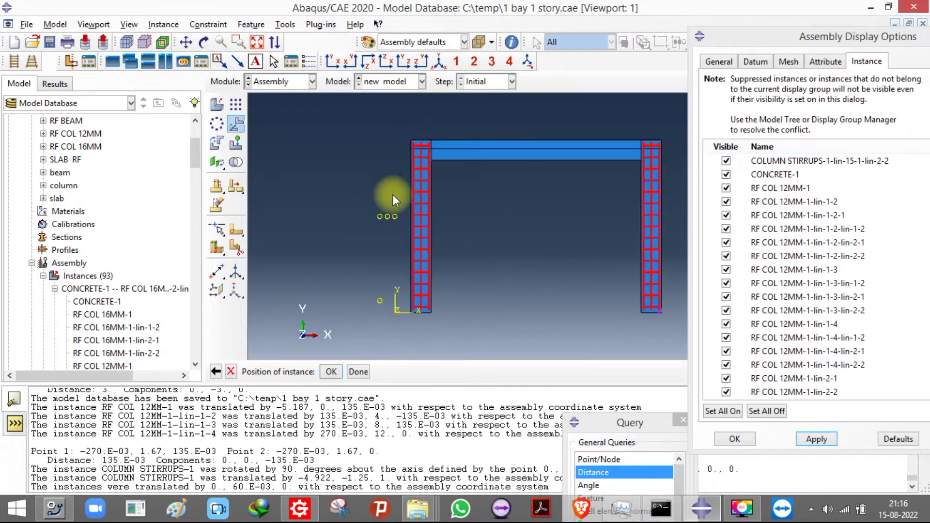
pyautogui.scroll(3, 524, 181)
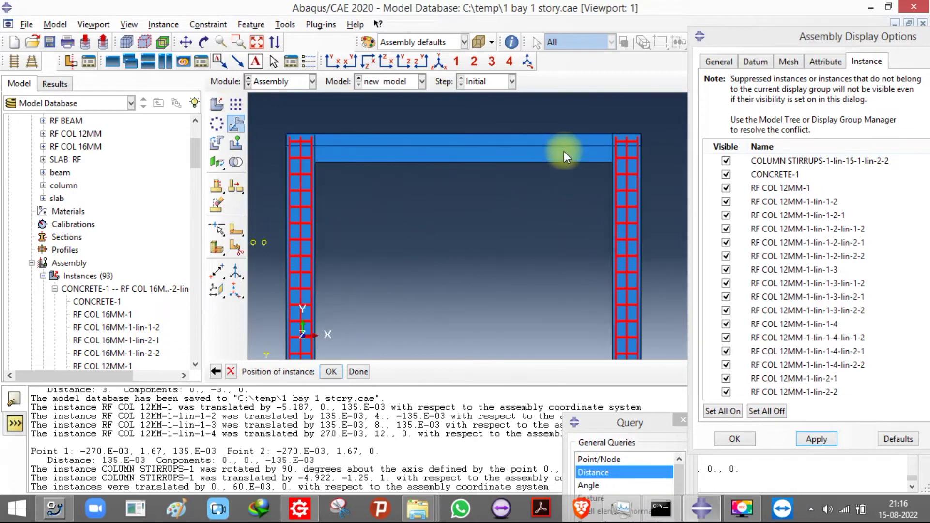
pyautogui.click(386, 62)
pyautogui.scroll(-3, 288, 171)
pyautogui.scroll(5, 513, 260)
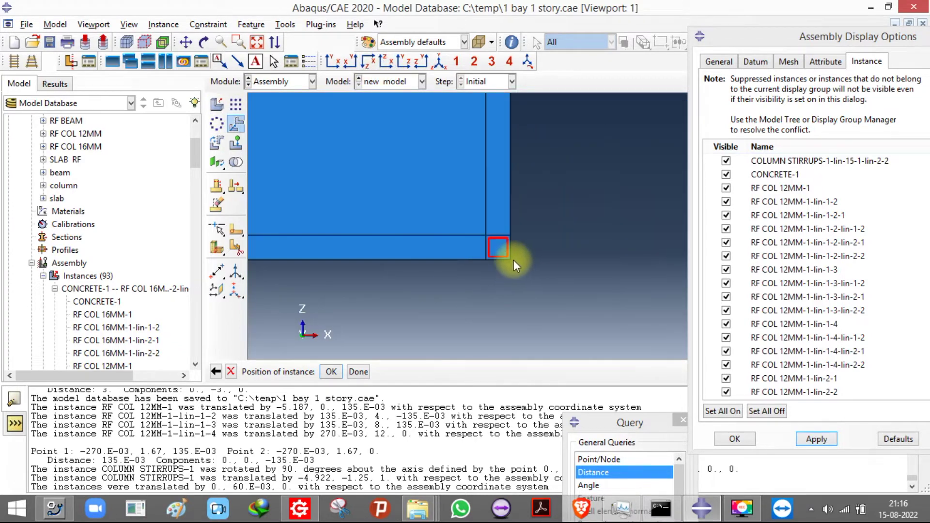
pyautogui.click(341, 371)
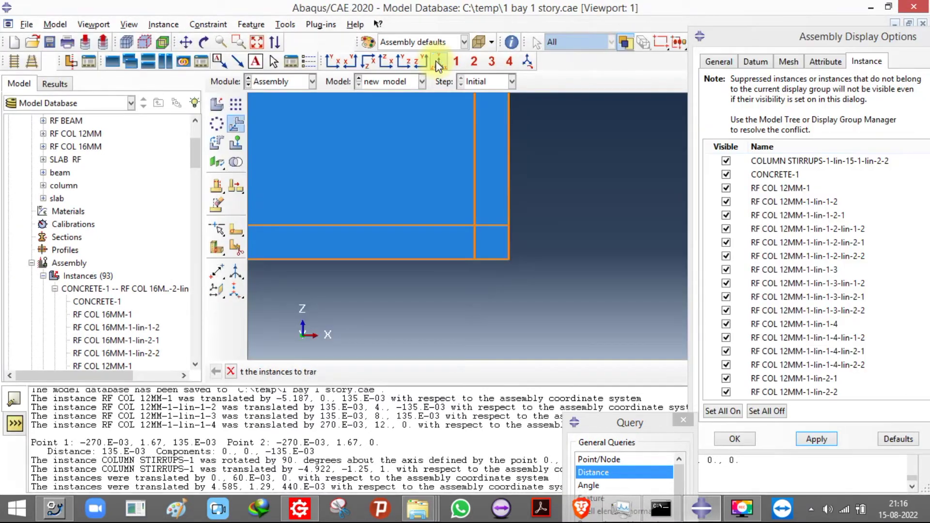
# Step: Return to the isometric view and save the model database
pyautogui.click(438, 63)
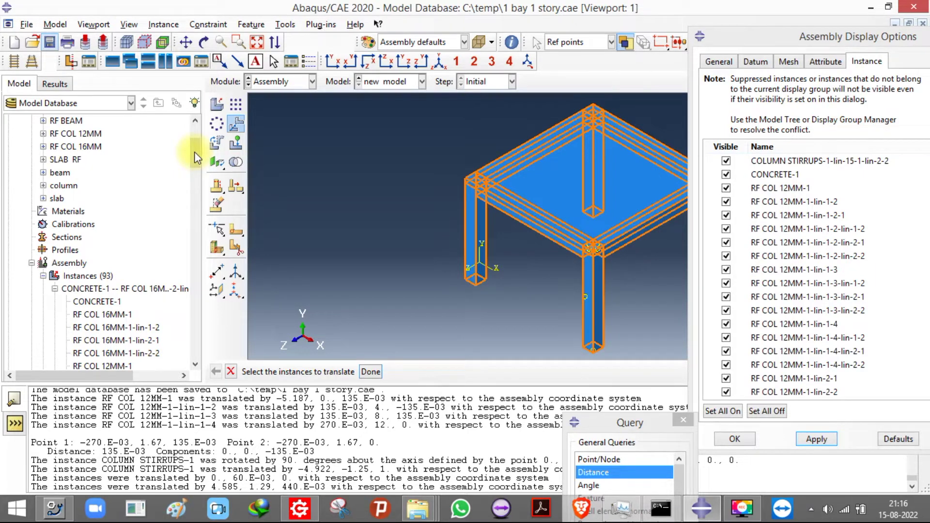
pyautogui.hotkey('ctrl', 's')
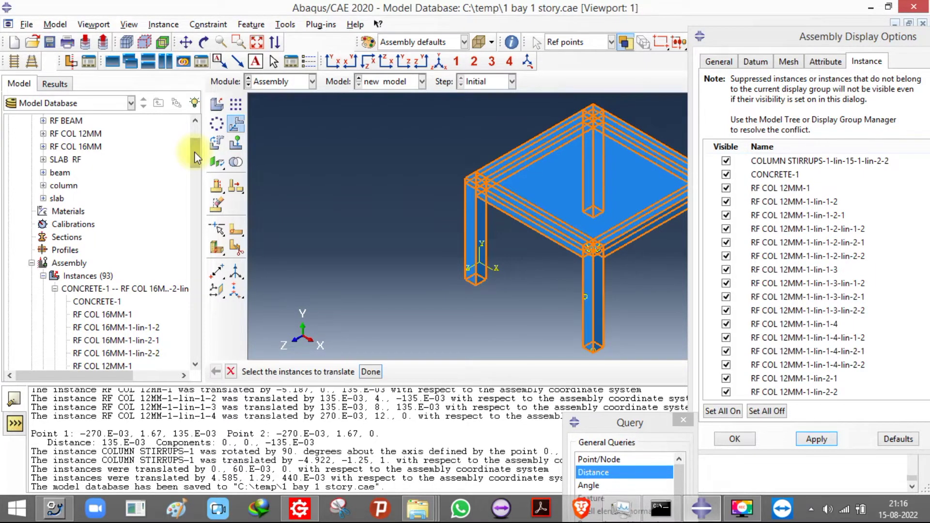
# Step: Delete the Fire analysis model from the model database and confirm the deletion
pyautogui.moveTo(193, 152); pyautogui.dragTo(192, 117)
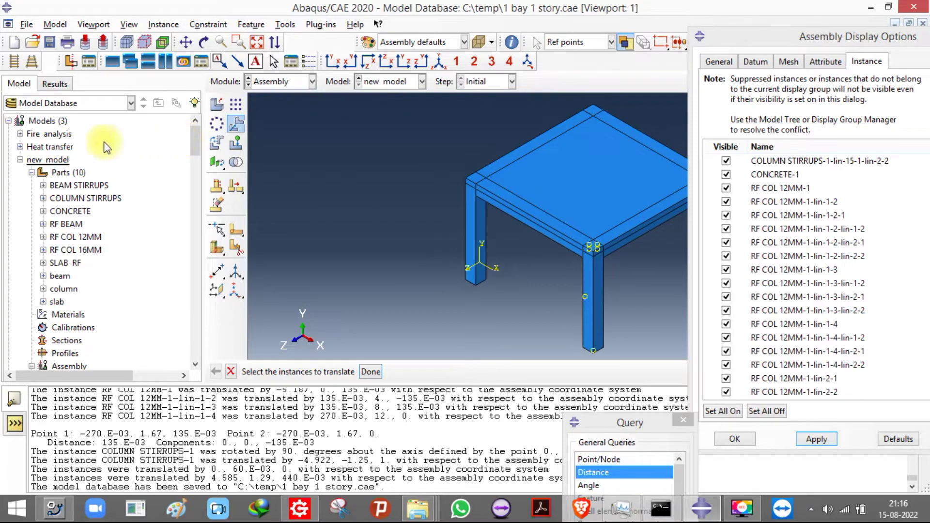
pyautogui.click(37, 134)
pyautogui.rightClick(37, 133)
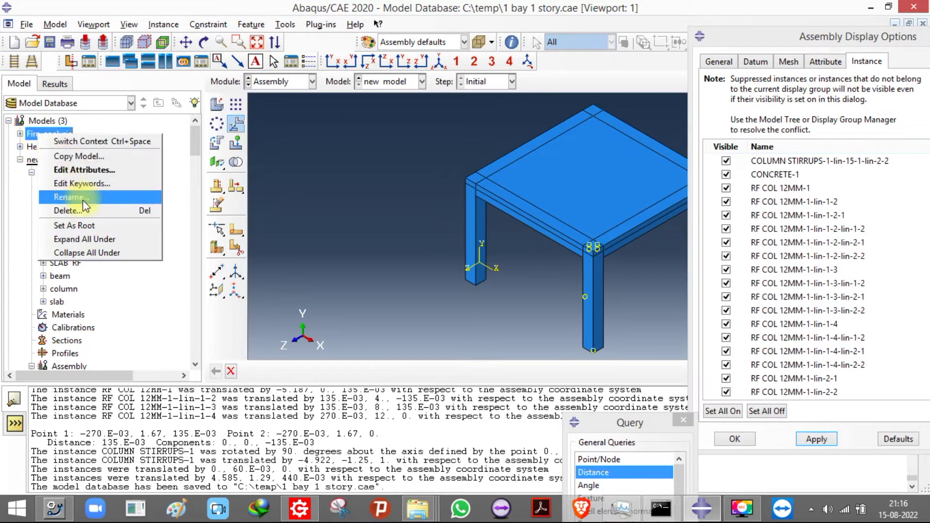
pyautogui.click(432, 201)
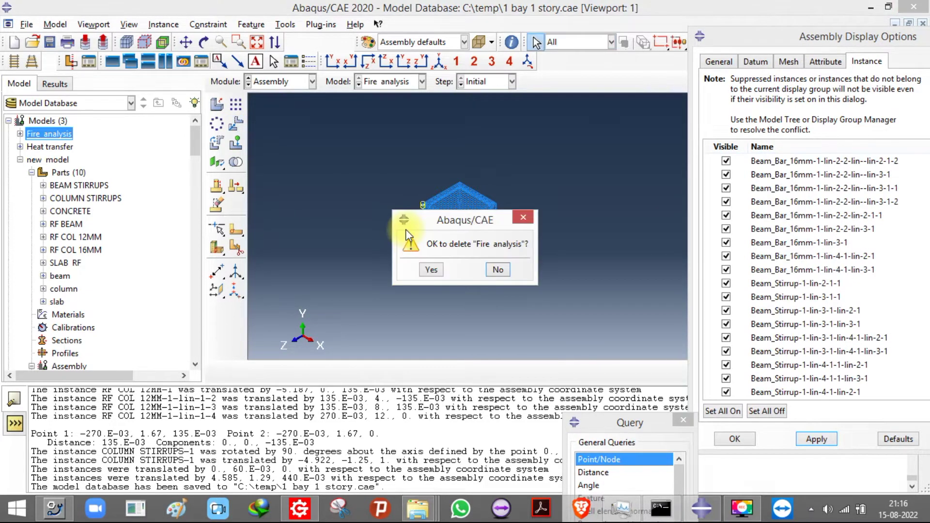
pyautogui.click(435, 269)
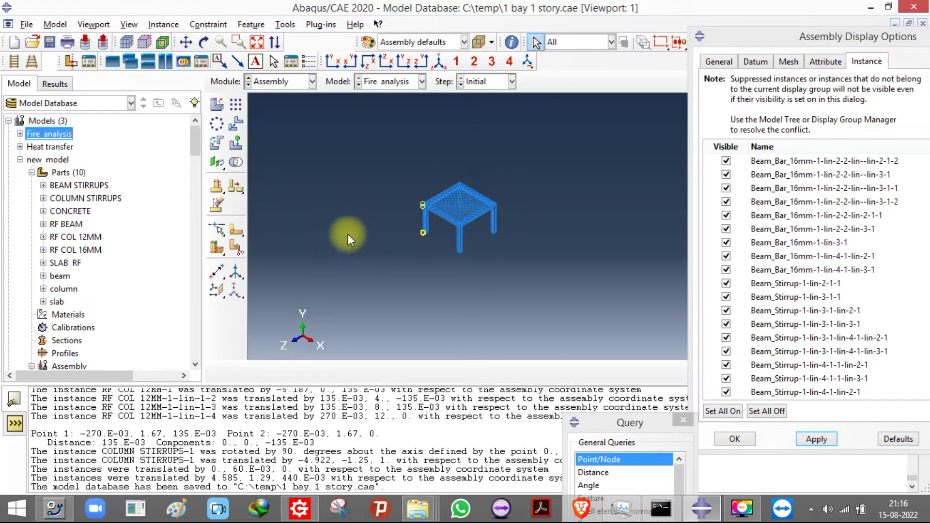
# Step: Copy the materials and the ISO_Fire amplitude from Heat transfer into new model, and delete the Heat transfer model
pyautogui.click(55, 24)
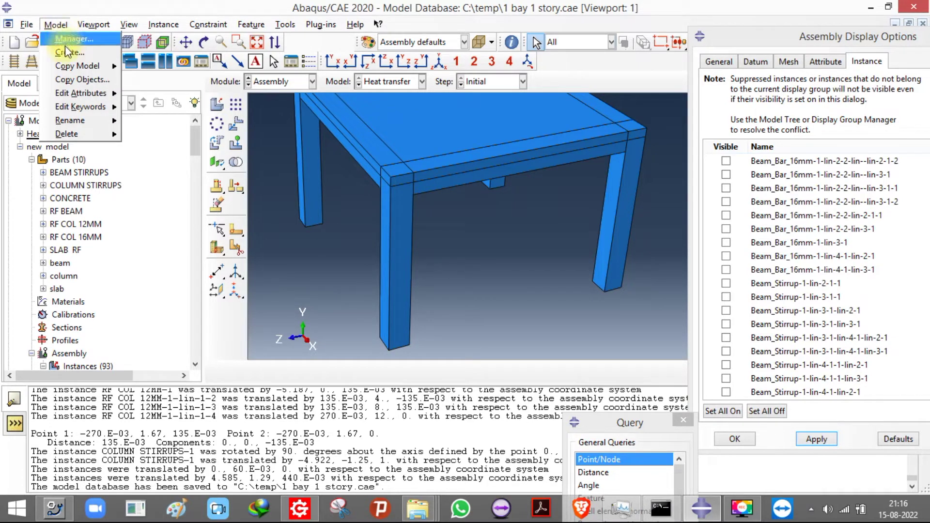
pyautogui.click(73, 80)
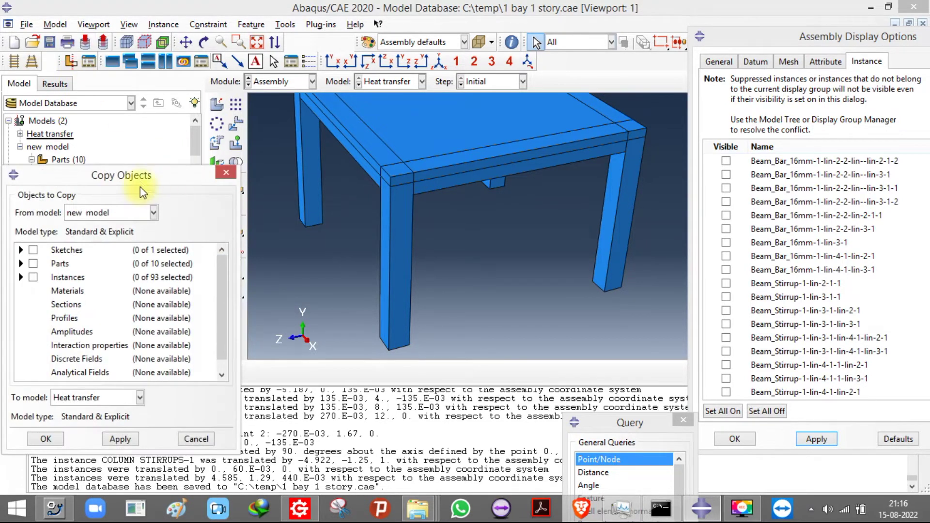
pyautogui.moveTo(136, 175); pyautogui.dragTo(332, 68)
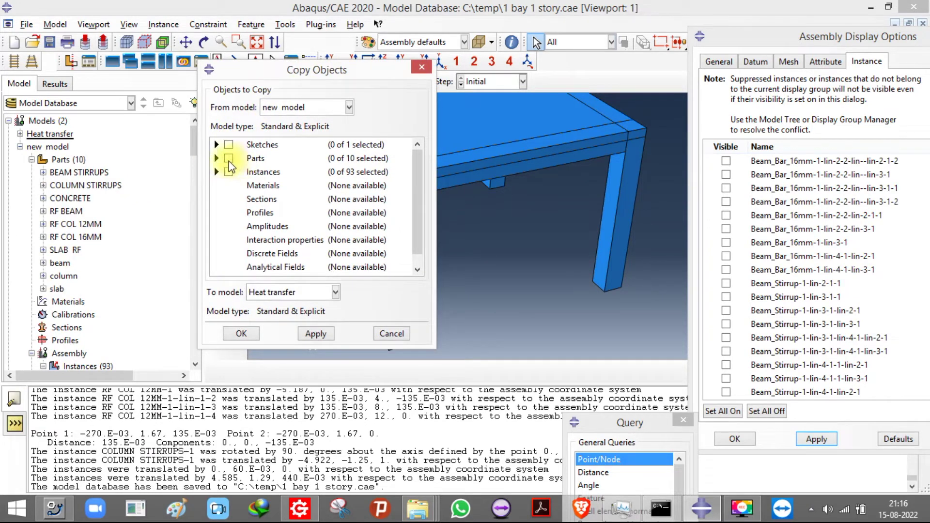
pyautogui.click(862, 487)
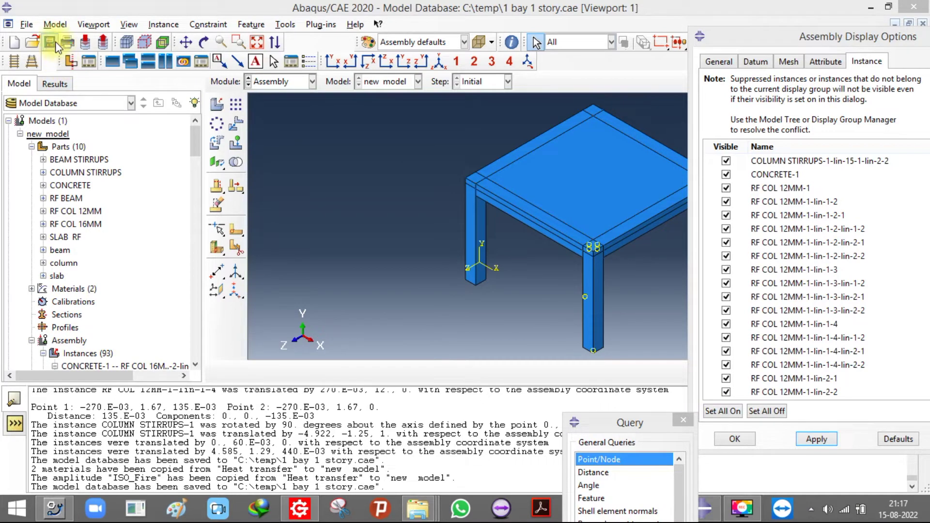
# Step: Save the model database and hide all instances through the assembly display options
pyautogui.click(48, 42)
pyautogui.scroll(3, 336, 185)
pyautogui.scroll(-4, 414, 187)
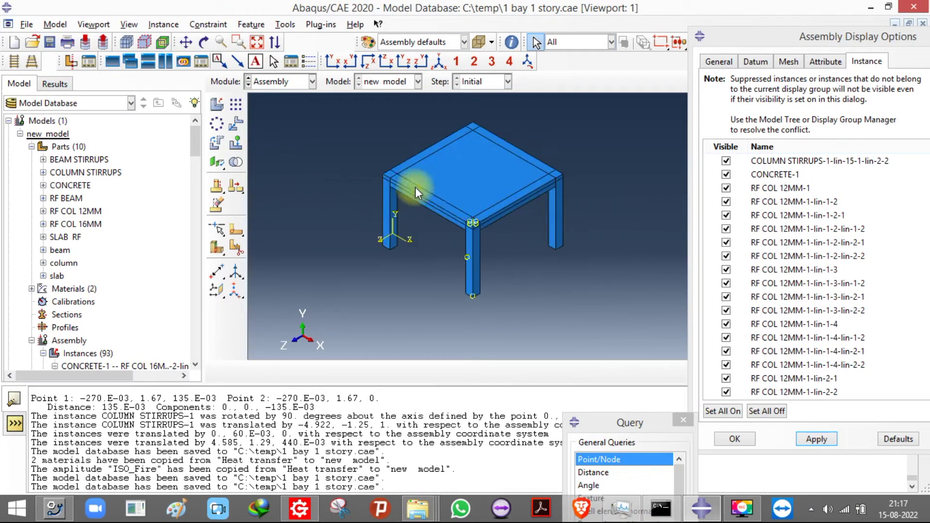
pyautogui.scroll(-3, 408, 255)
pyautogui.scroll(-5, 354, 216)
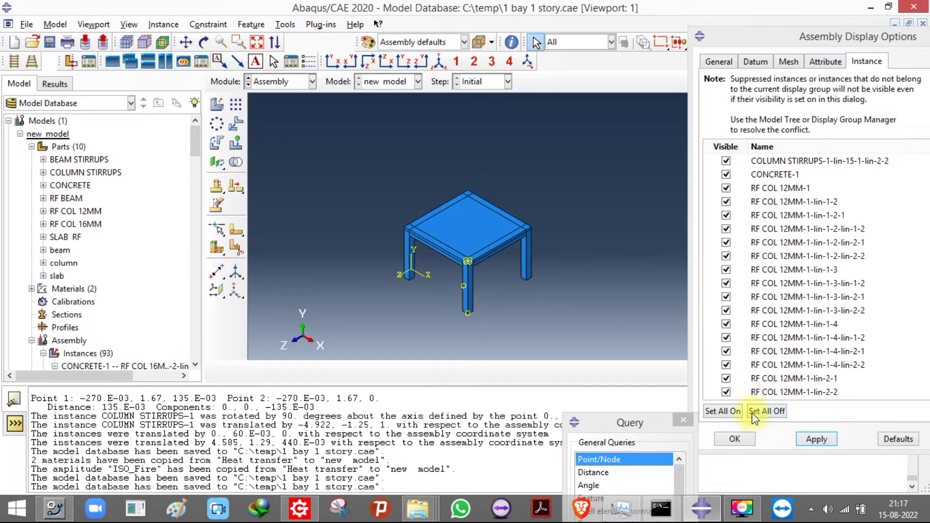
pyautogui.click(766, 411)
pyautogui.click(817, 438)
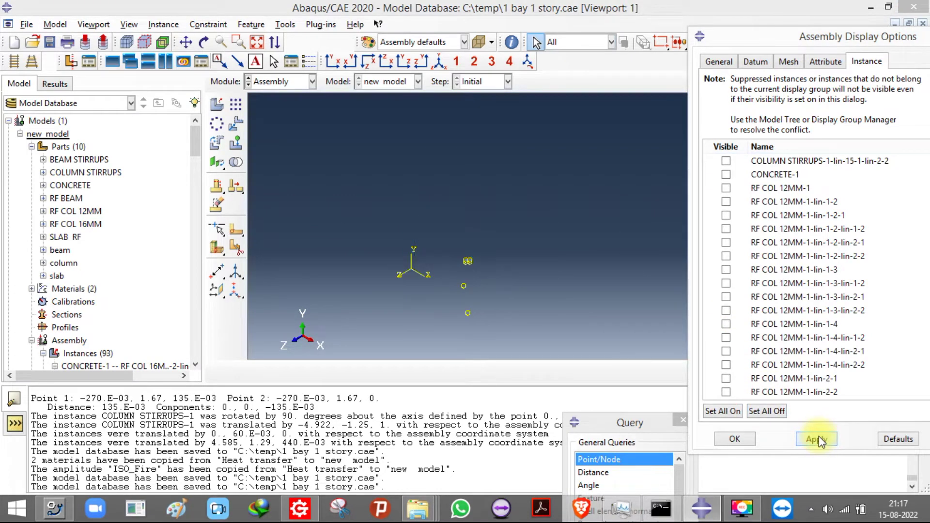
# Step: Create dependent, auto-offset instances of the BEAM STIRRUPS and RF BEAM parts
pyautogui.click(216, 106)
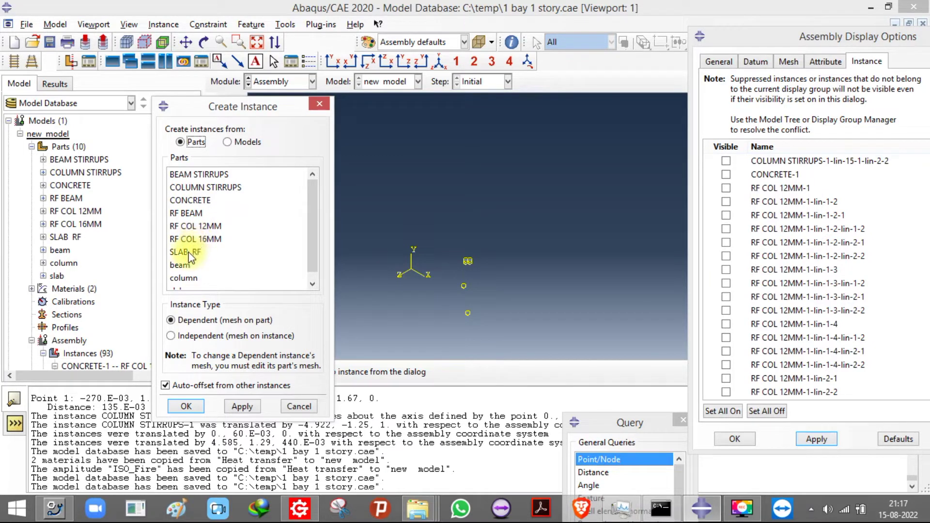
pyautogui.click(187, 213)
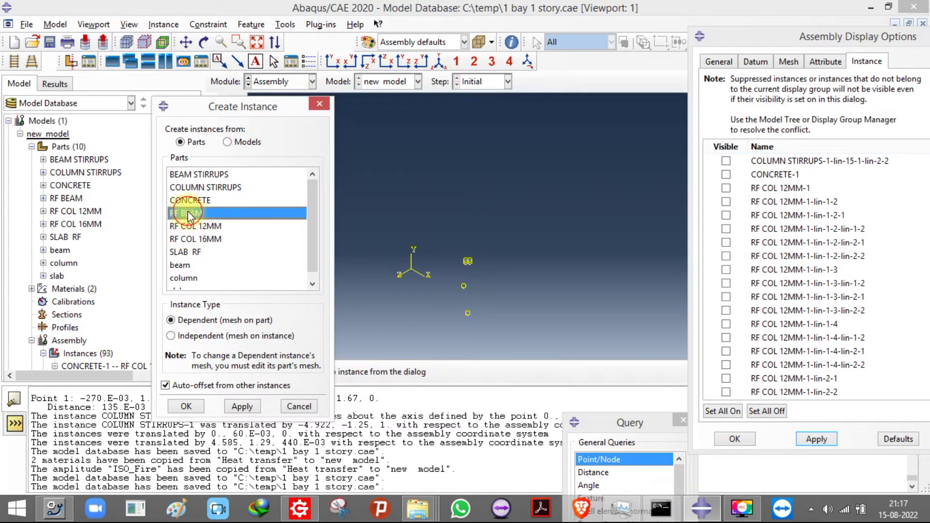
pyautogui.scroll(-1, 190, 278)
pyautogui.scroll(1, 194, 252)
pyautogui.click(203, 175)
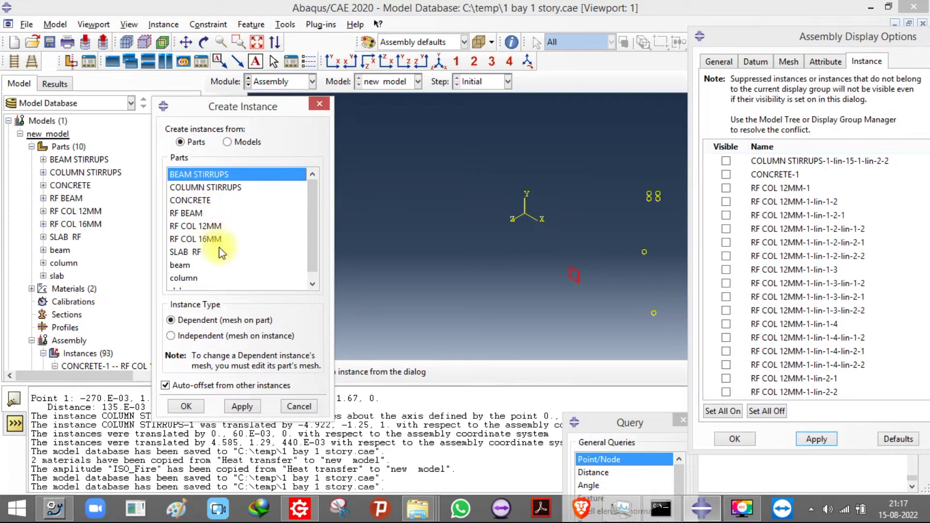
pyautogui.click(254, 408)
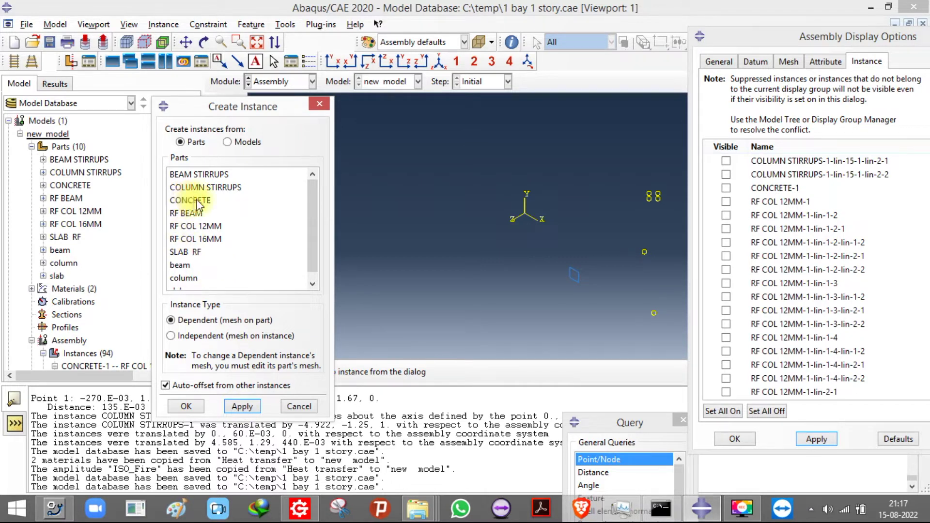
pyautogui.click(198, 226)
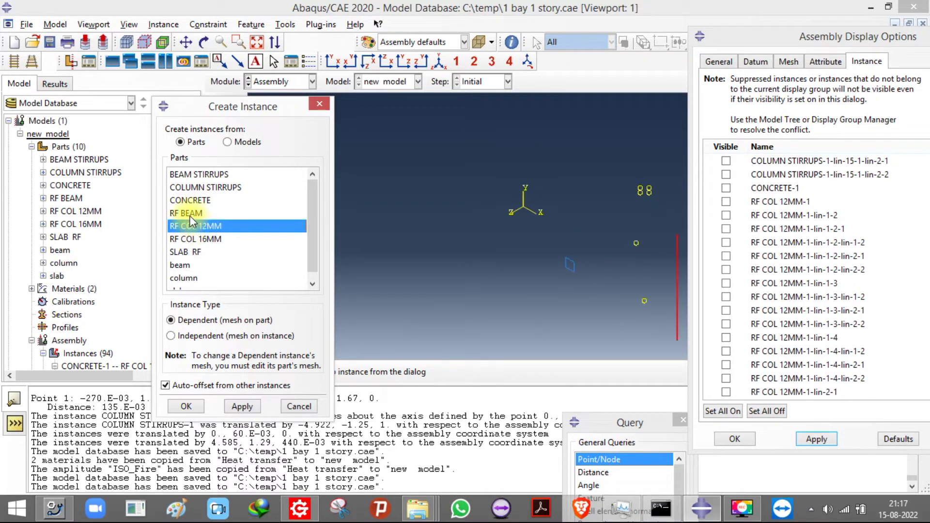
pyautogui.click(190, 213)
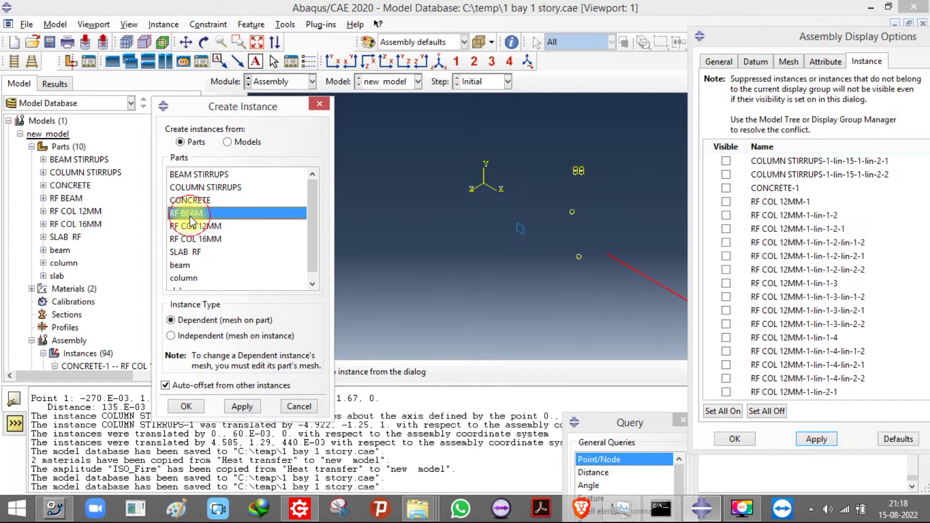
pyautogui.click(242, 407)
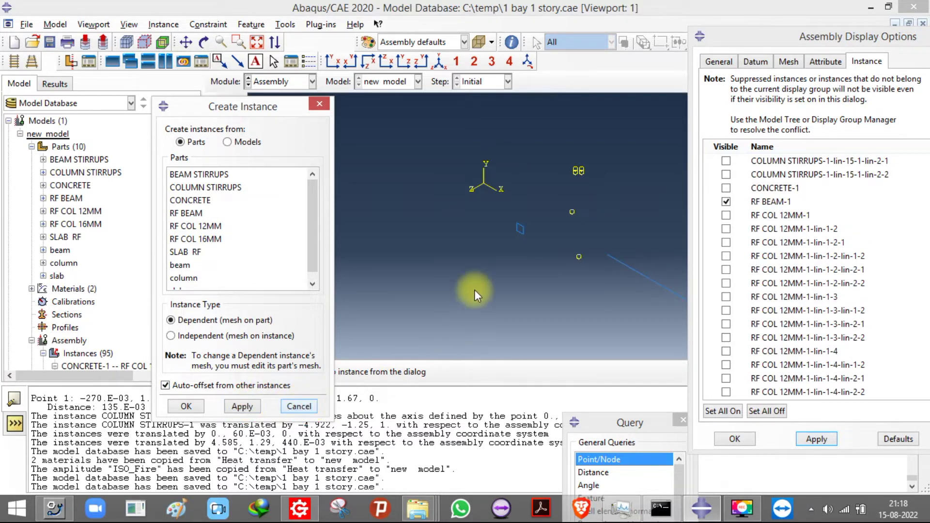
pyautogui.click(298, 406)
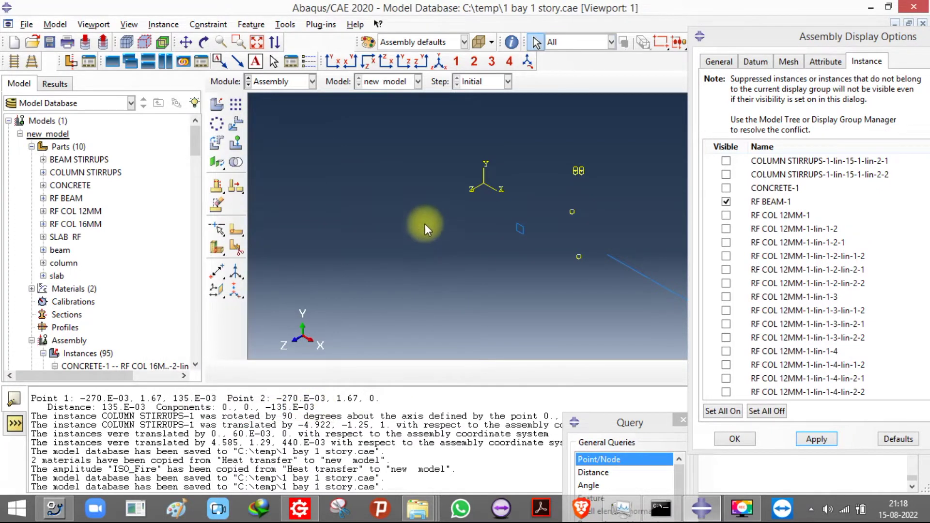
# Step: Rotate the beam stirrup instance 90 degrees about the axis from the origin to 0,1,0 and accept its position
pyautogui.click(216, 143)
pyautogui.moveTo(476, 215); pyautogui.dragTo(509, 270)
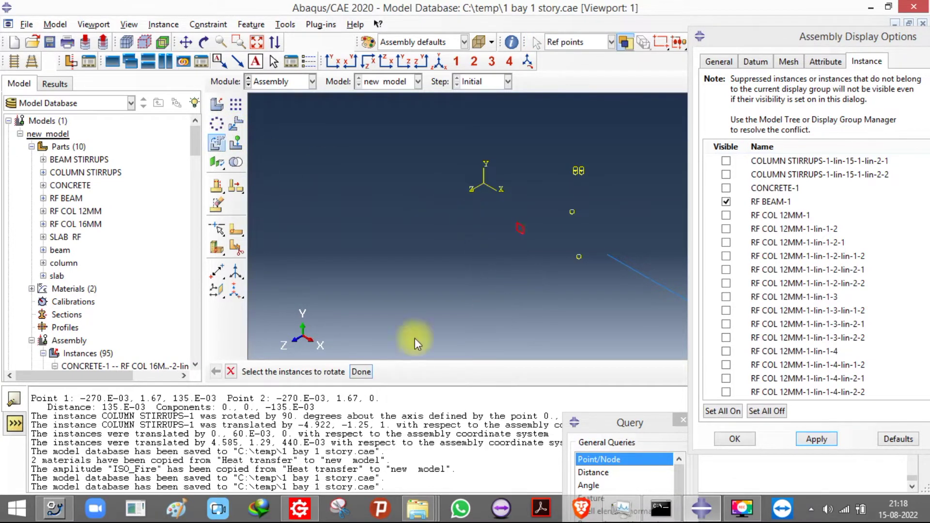
pyautogui.click(370, 371)
pyautogui.press('Return')
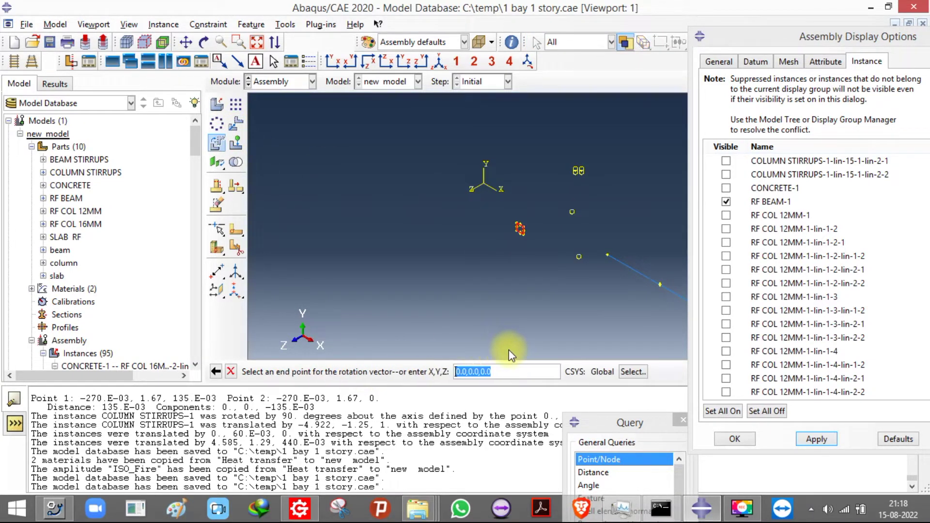
pyautogui.write('0,1,0')
pyautogui.press('Return')
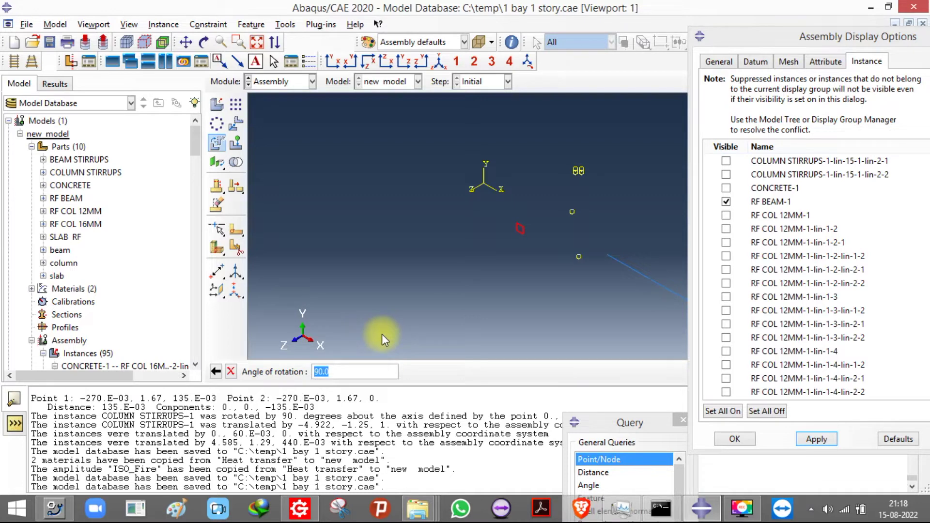
pyautogui.press('Return')
pyautogui.click(331, 371)
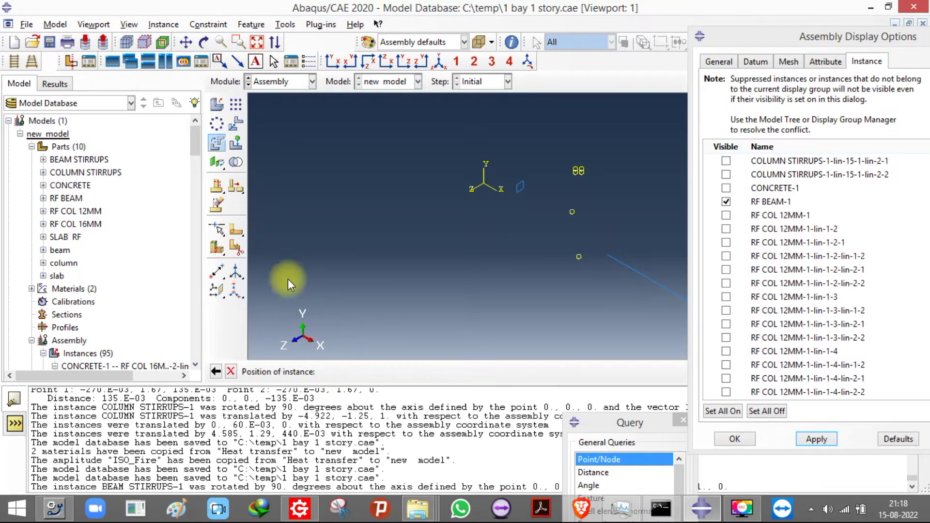
# Step: Translate the RF BEAM bar from its near end point to the beam stirrup's upper front corner and accept the position
pyautogui.click(226, 139)
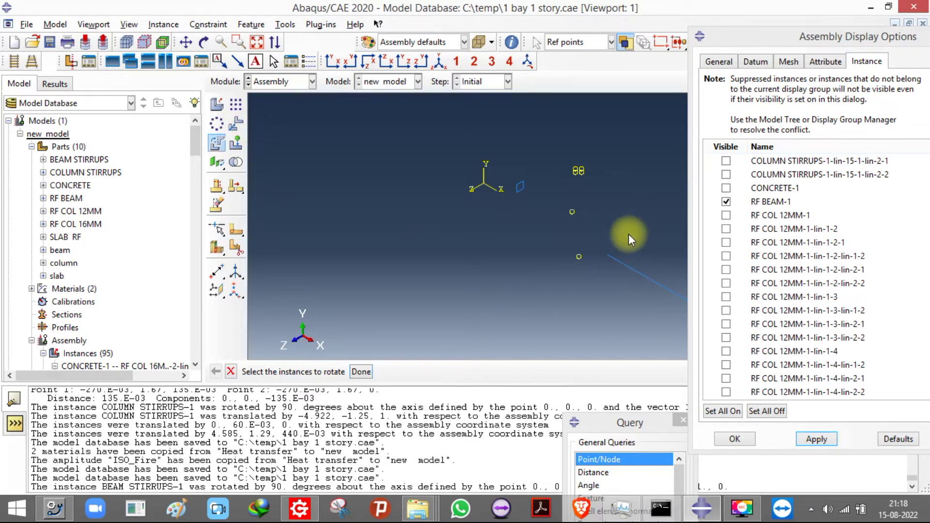
pyautogui.click(237, 124)
pyautogui.click(371, 371)
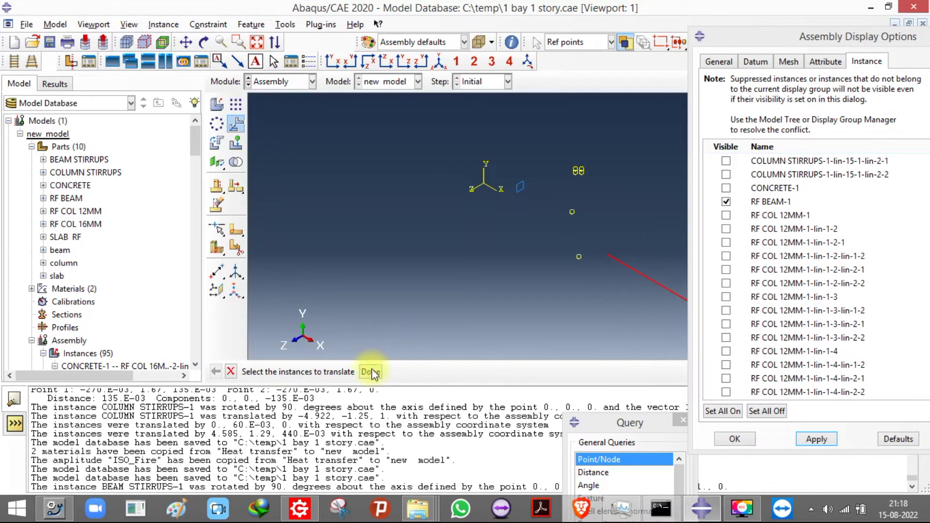
pyautogui.click(607, 254)
pyautogui.click(561, 295)
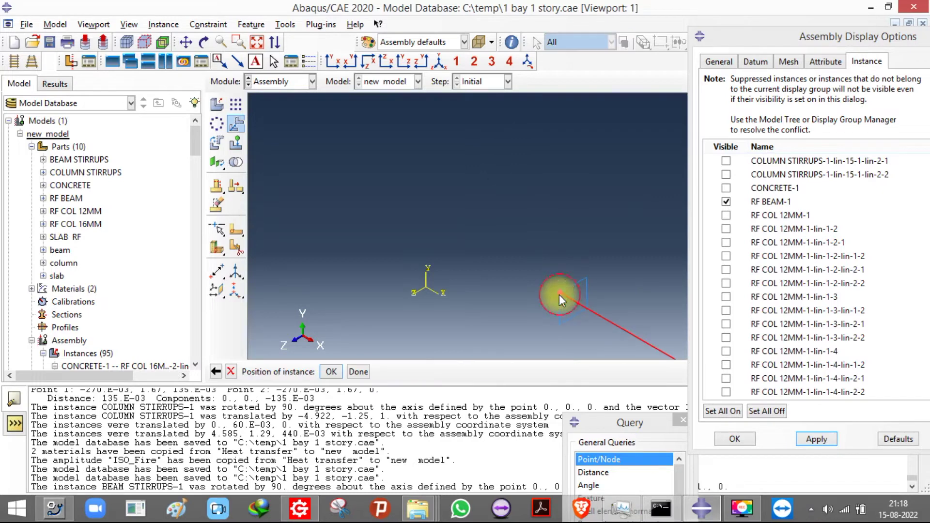
pyautogui.click(329, 372)
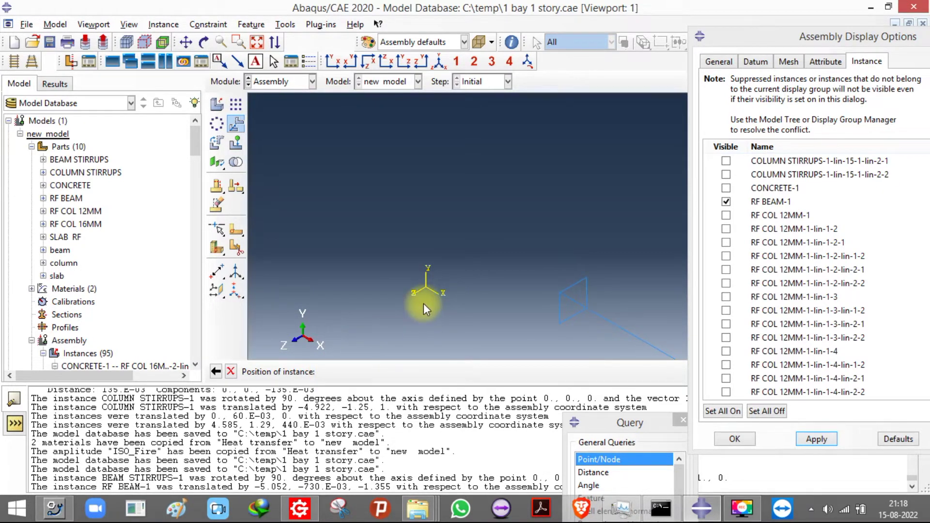
# Step: Measure the distance from the midpoint of the beam stirrup's top edge to its upper front corner
pyautogui.click(236, 125)
pyautogui.click(599, 302)
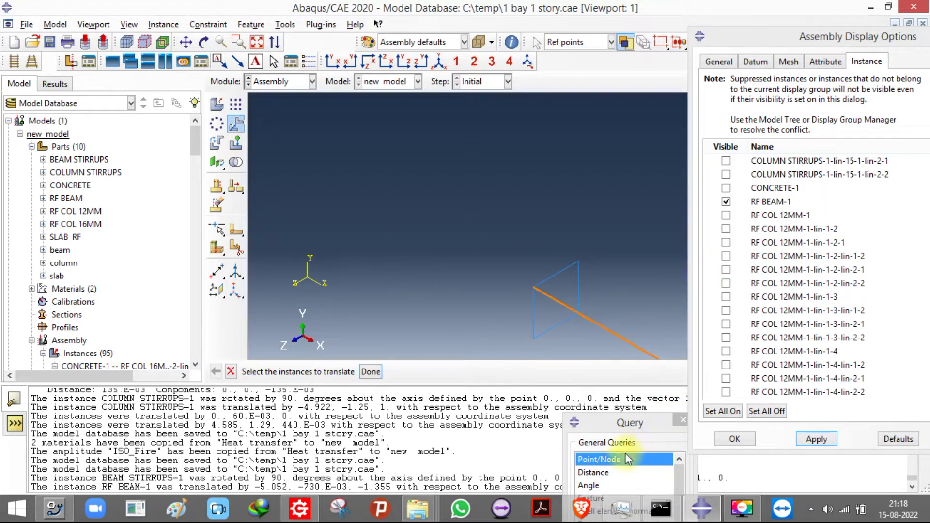
pyautogui.click(600, 472)
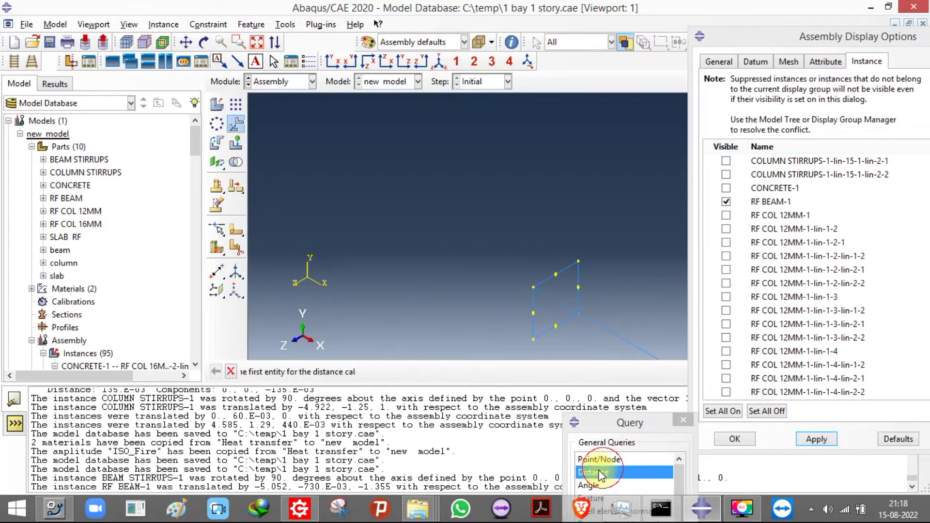
pyautogui.click(556, 274)
pyautogui.click(533, 288)
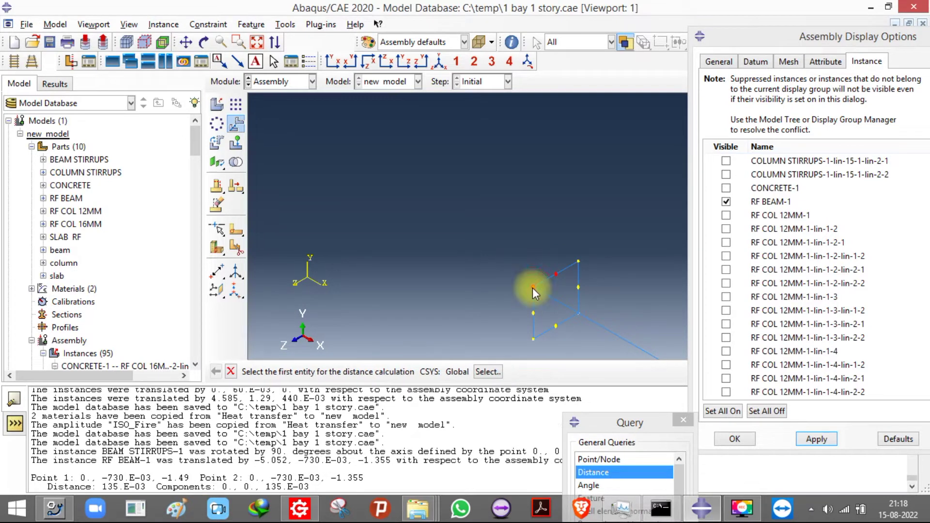
pyautogui.click(231, 371)
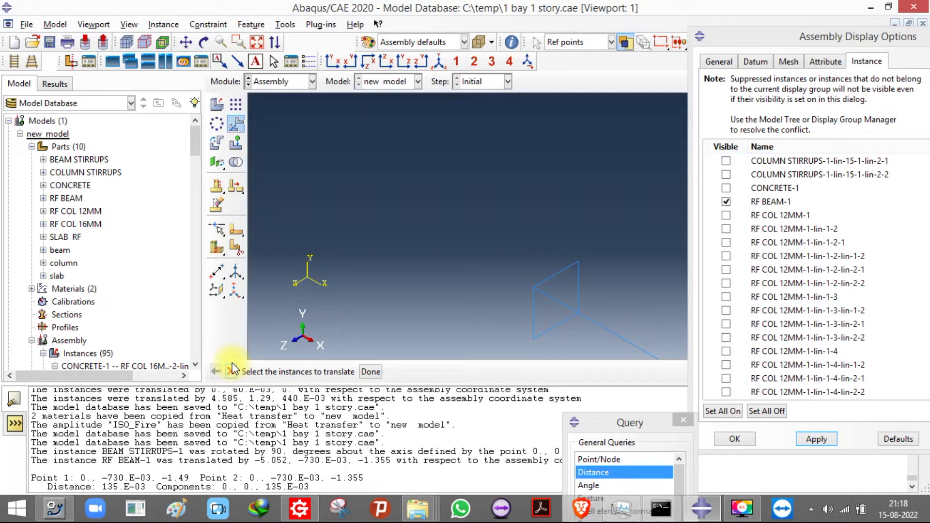
pyautogui.click(231, 371)
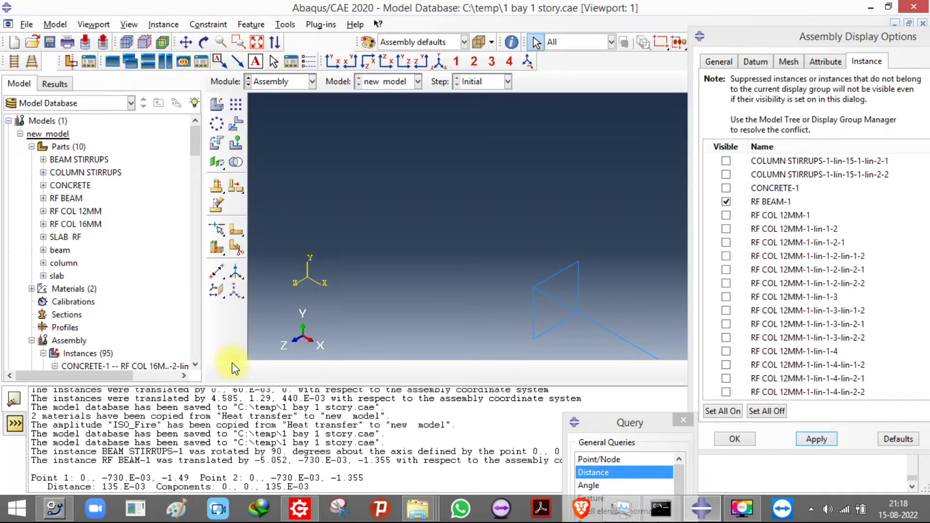
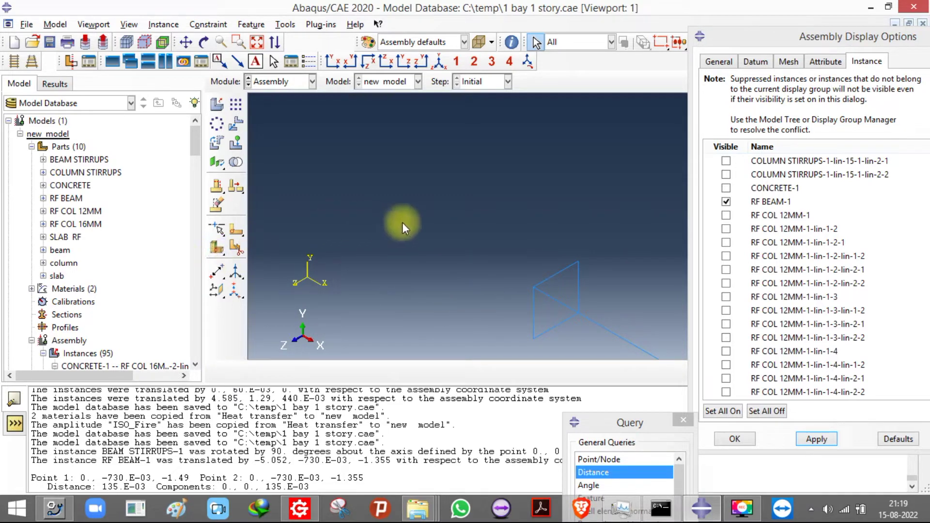
# Step: Start a linear pattern of the RF BEAM bar with an offset of 0.135 in both directions
pyautogui.scroll(-3, 319, 178)
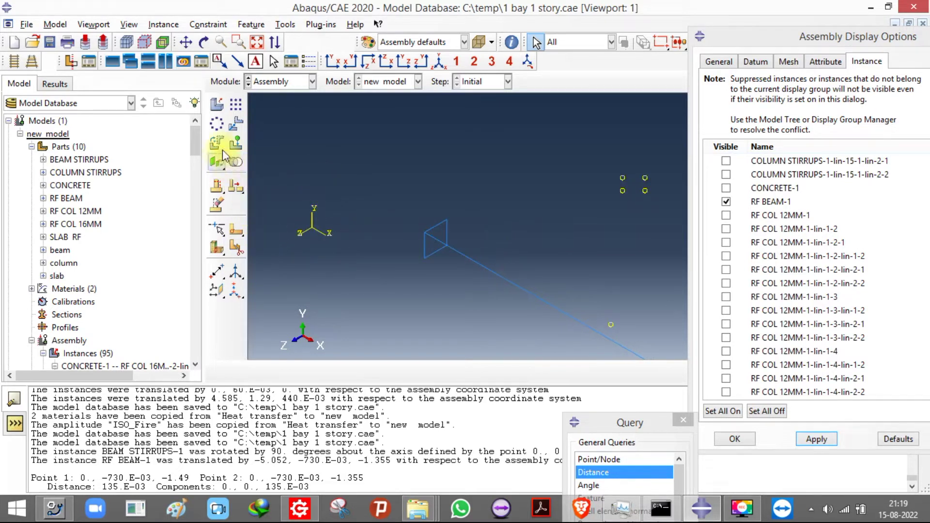
pyautogui.click(236, 105)
pyautogui.click(499, 276)
pyautogui.click(365, 372)
pyautogui.tripleClick(217, 121)
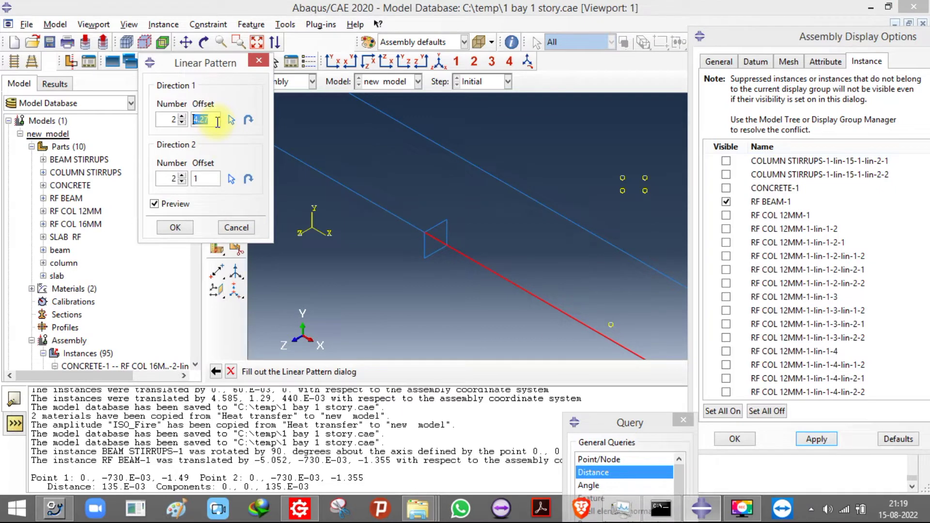
pyautogui.write('0.135')
pyautogui.click(205, 177)
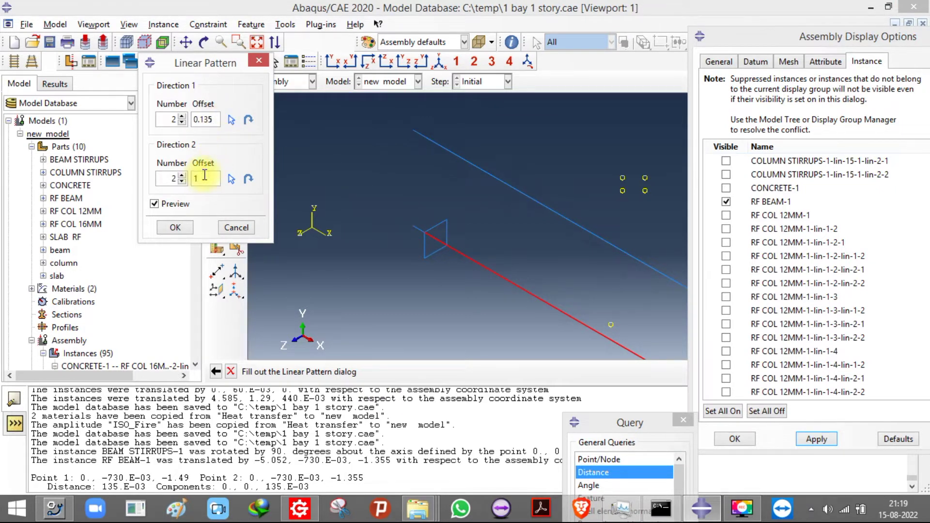
pyautogui.press('BackSpace')
pyautogui.write('0.135')
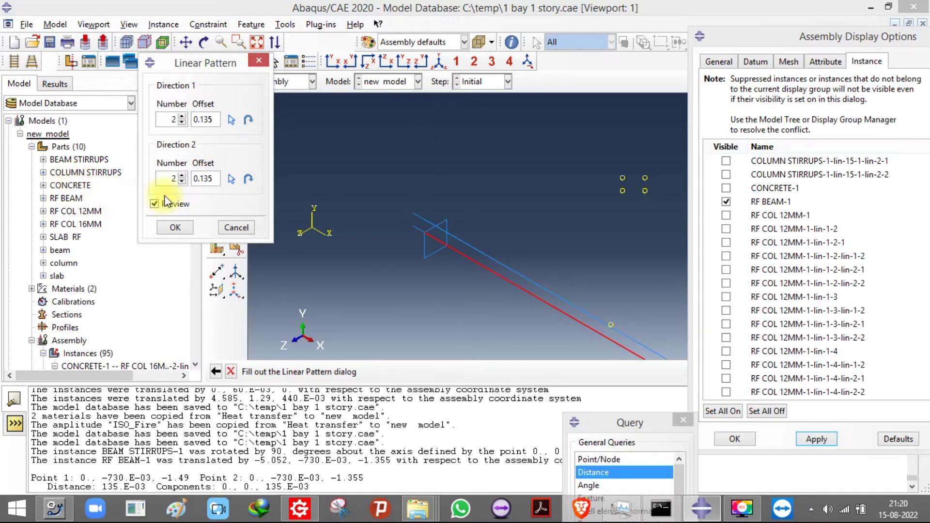
# Step: Align pattern direction 1 with the beam stirrup's front vertical edge and direction 2 with its top edge, and reverse both directions
pyautogui.click(231, 119)
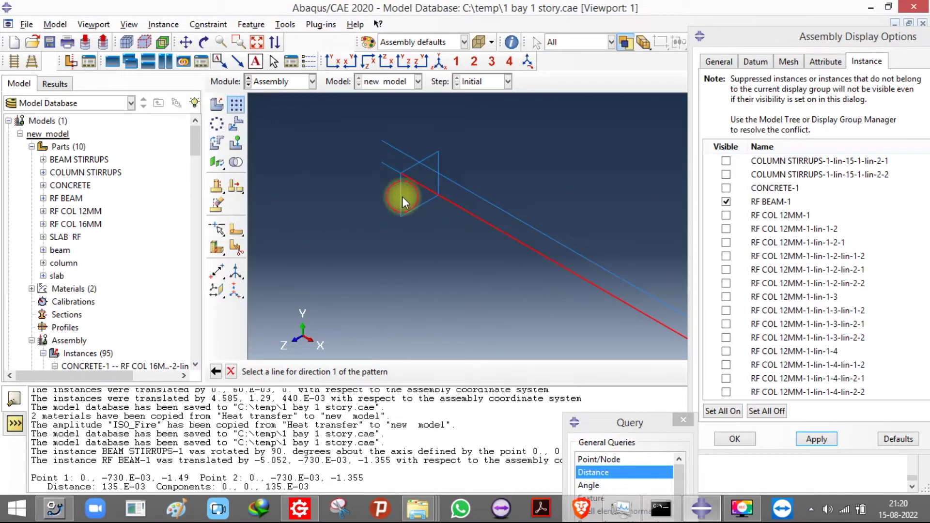
pyautogui.click(401, 197)
pyautogui.click(230, 180)
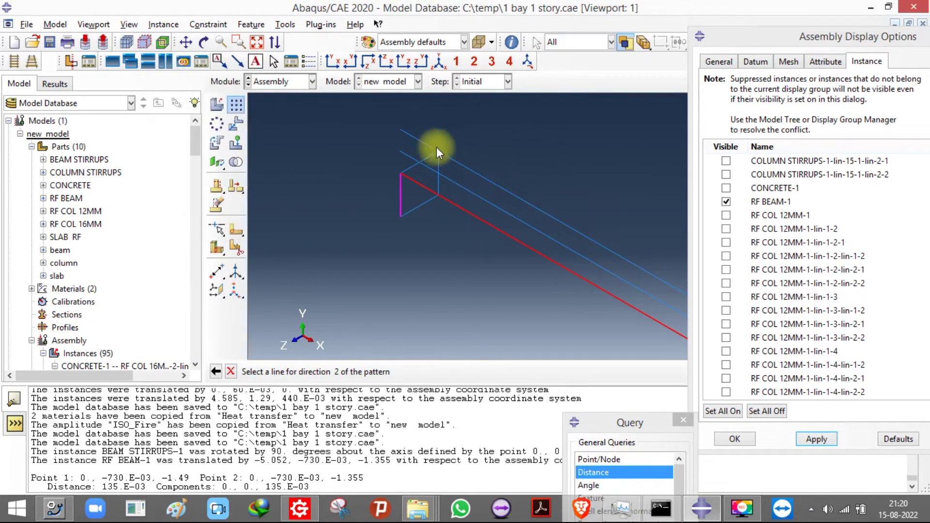
pyautogui.click(407, 167)
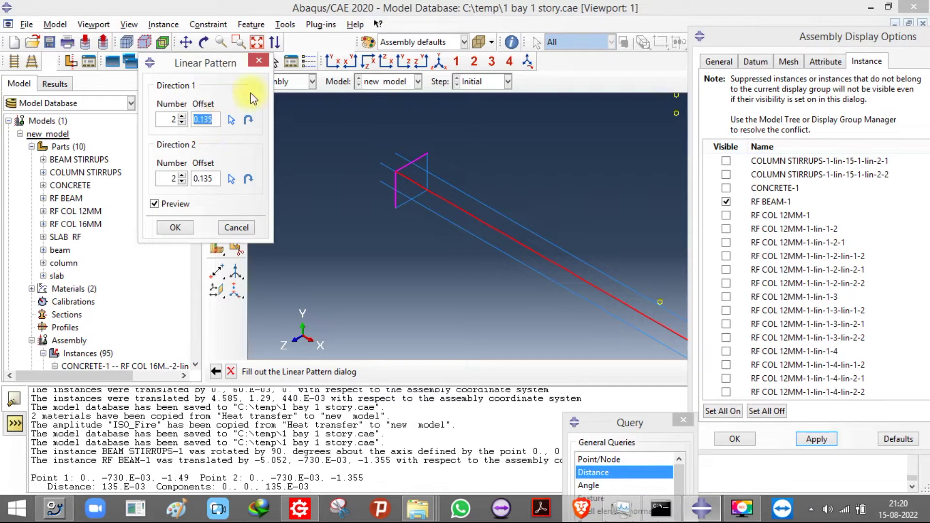
pyautogui.click(203, 43)
pyautogui.moveTo(452, 210); pyautogui.dragTo(522, 185)
pyautogui.click(230, 371)
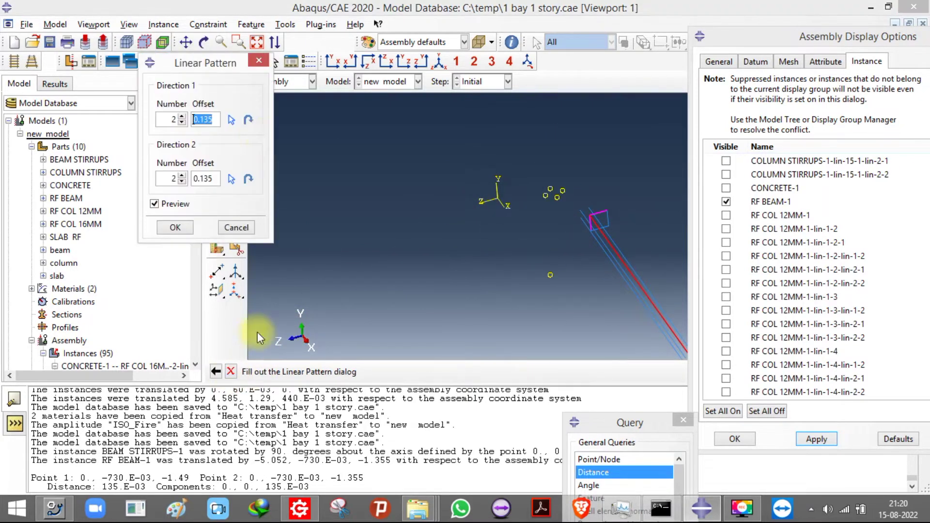
pyautogui.click(249, 120)
pyautogui.click(246, 179)
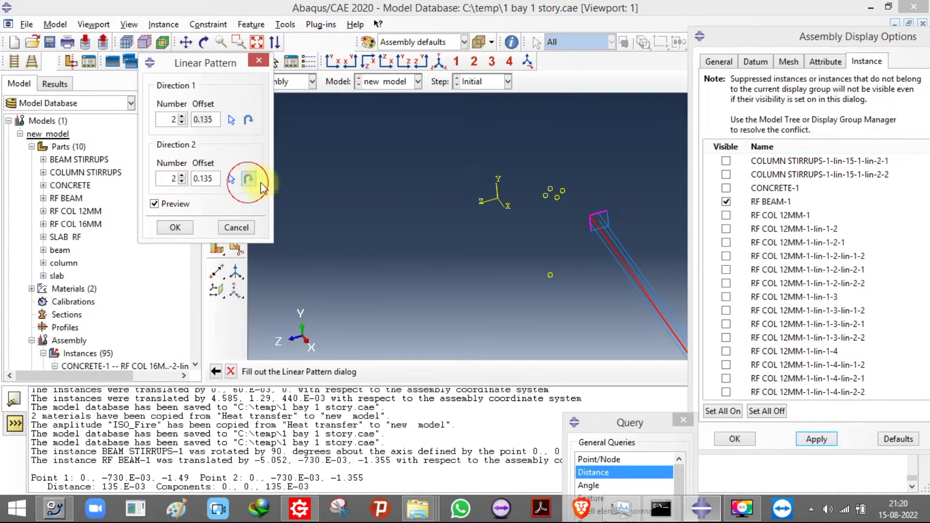
# Step: Set the number of bars to 3 in both directions and create the linear pattern
pyautogui.scroll(5, 665, 227)
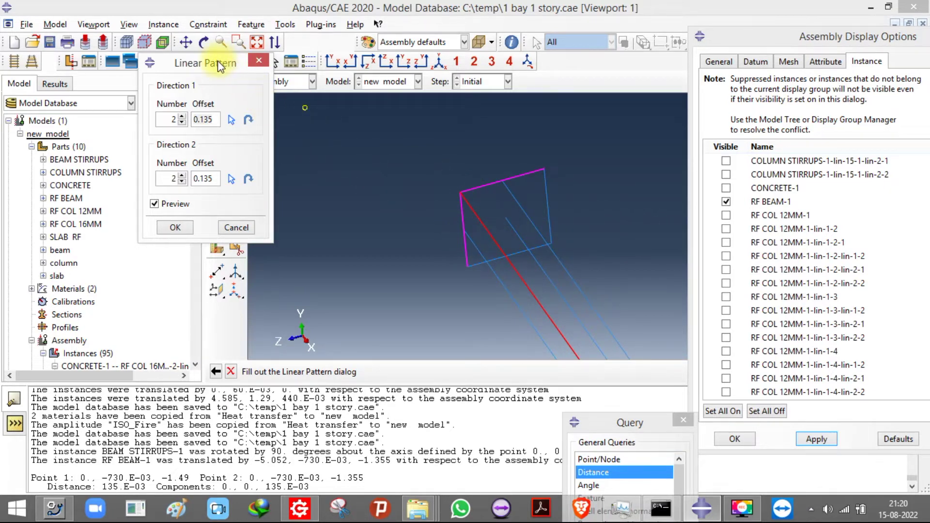
pyautogui.click(205, 44)
pyautogui.moveTo(387, 176); pyautogui.dragTo(592, 257)
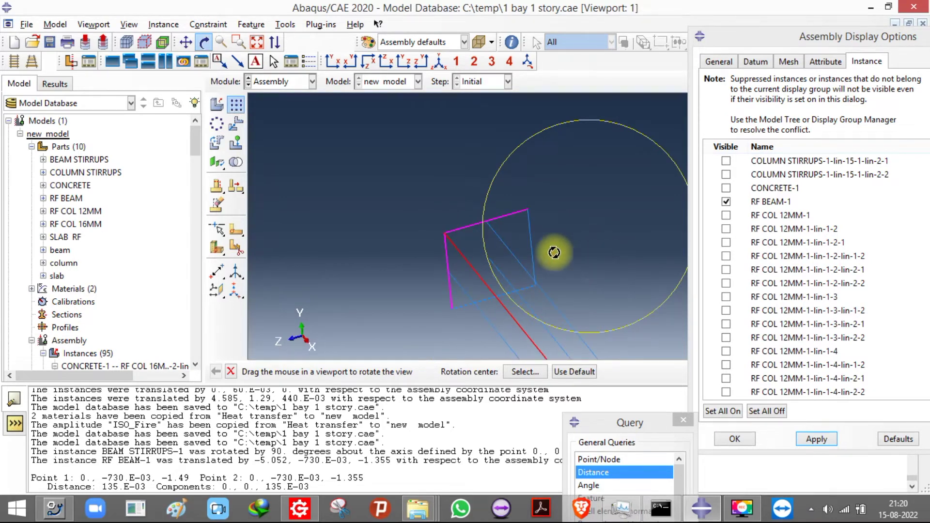
pyautogui.click(231, 372)
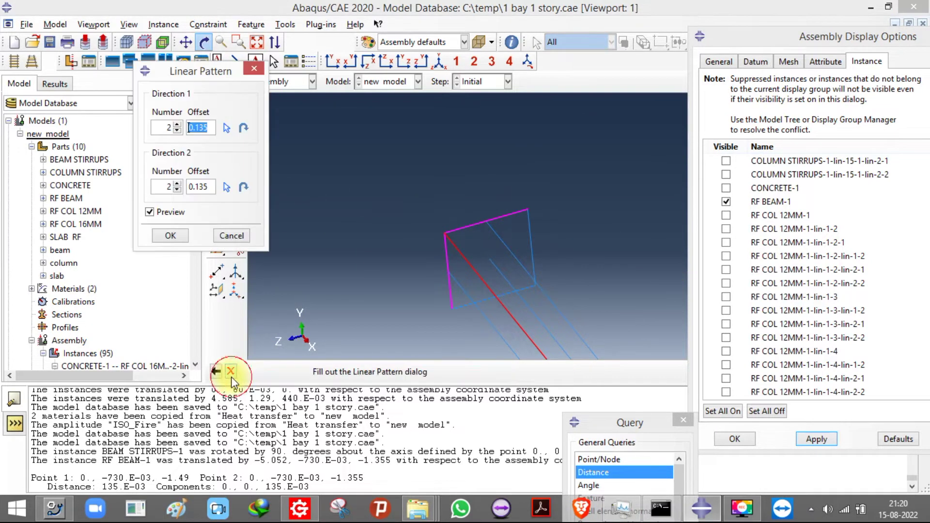
pyautogui.click(178, 185)
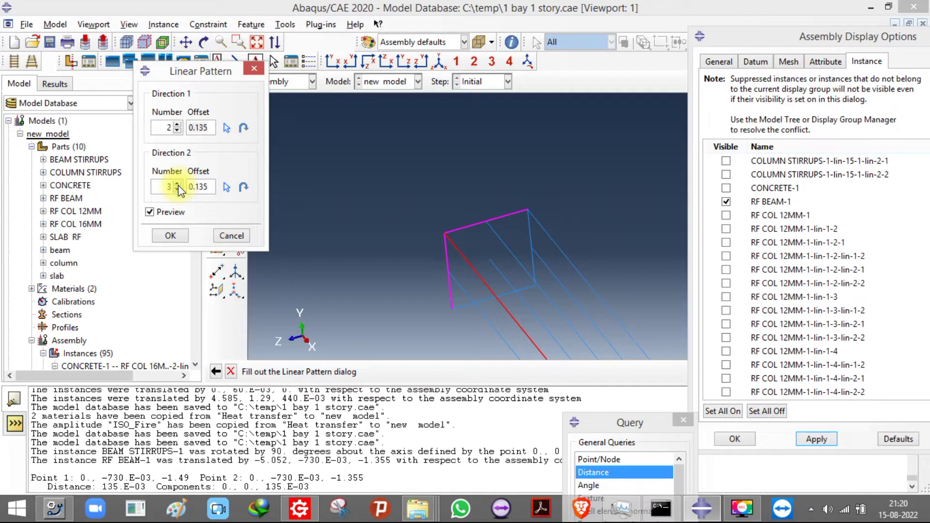
pyautogui.click(178, 125)
pyautogui.click(173, 238)
# Step: Delete the three RF BEAM bars in the middle row at the stirrup's mid-height
pyautogui.keyDown('ctrl'); pyautogui.keyDown('alt'); pyautogui.moveTo(481, 278); pyautogui.dragTo(343, 185, button='middle'); pyautogui.keyUp('alt'); pyautogui.keyUp('ctrl')
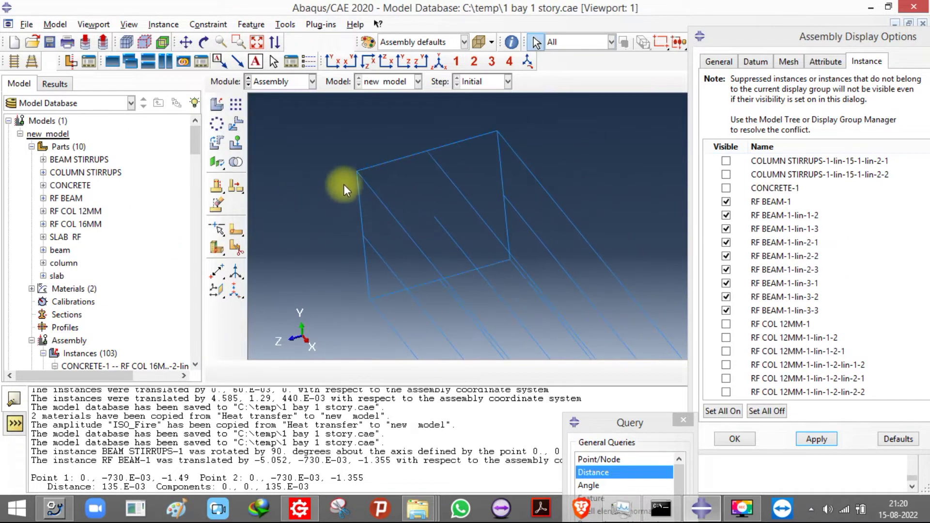
pyautogui.click(204, 42)
pyautogui.moveTo(510, 147); pyautogui.dragTo(534, 228)
pyautogui.moveTo(569, 223); pyautogui.dragTo(338, 326)
pyautogui.click(216, 205)
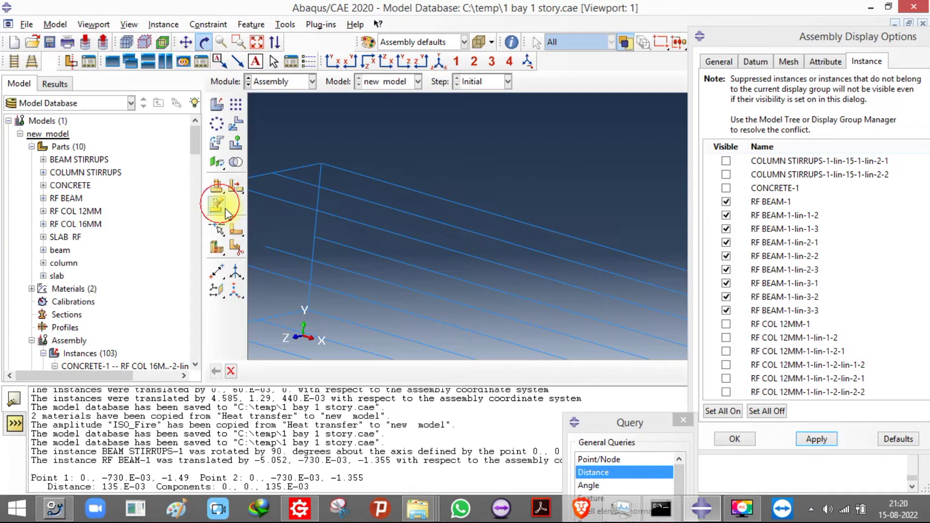
pyautogui.click(349, 282)
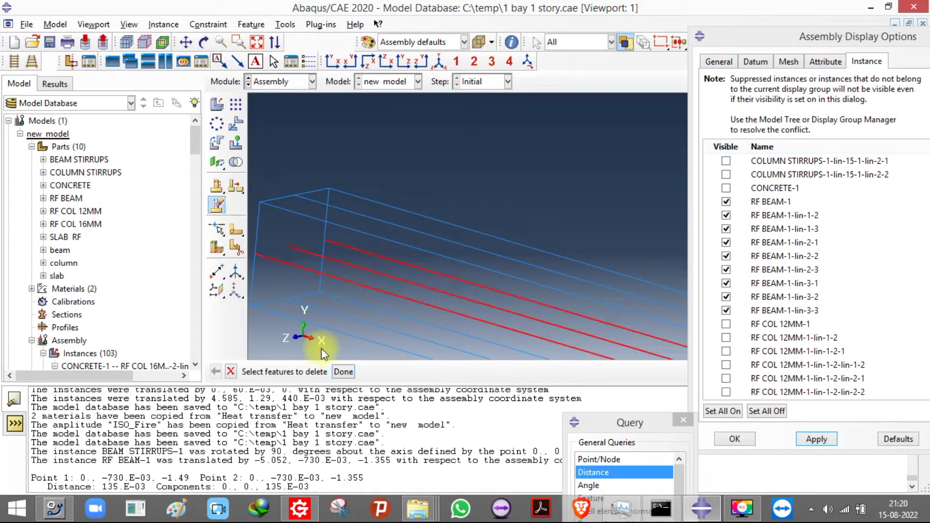
pyautogui.click(344, 372)
pyautogui.click(445, 372)
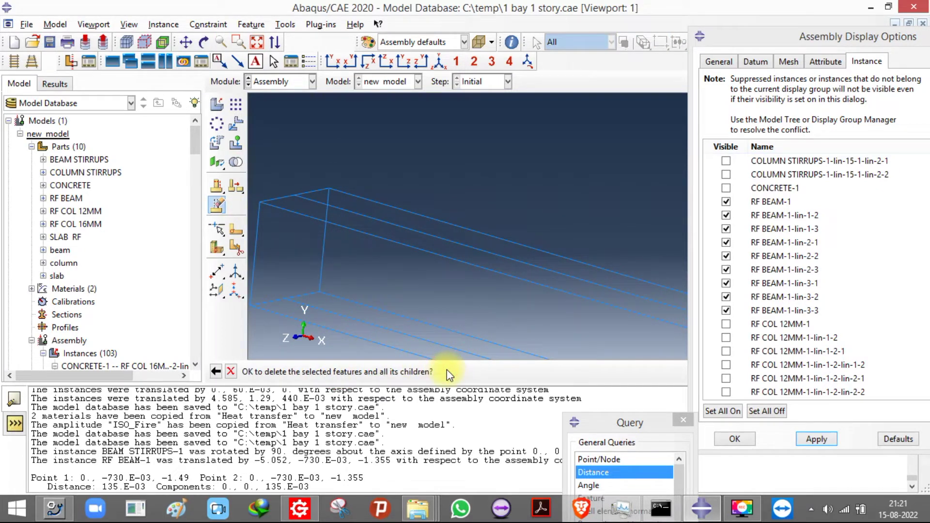
# Step: Start a linear pattern of the beam stirrup, with direction 1 along the lower front bar and an offset of 0.2
pyautogui.click(439, 64)
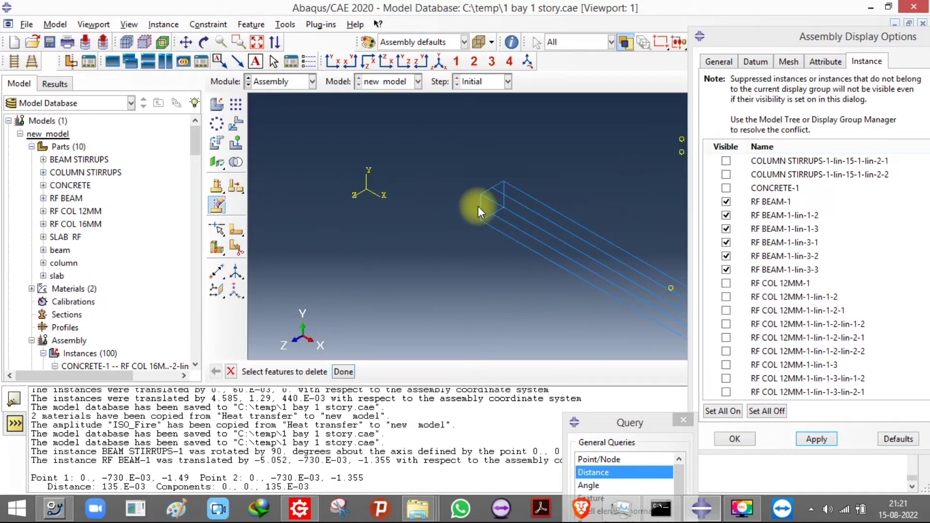
pyautogui.click(236, 104)
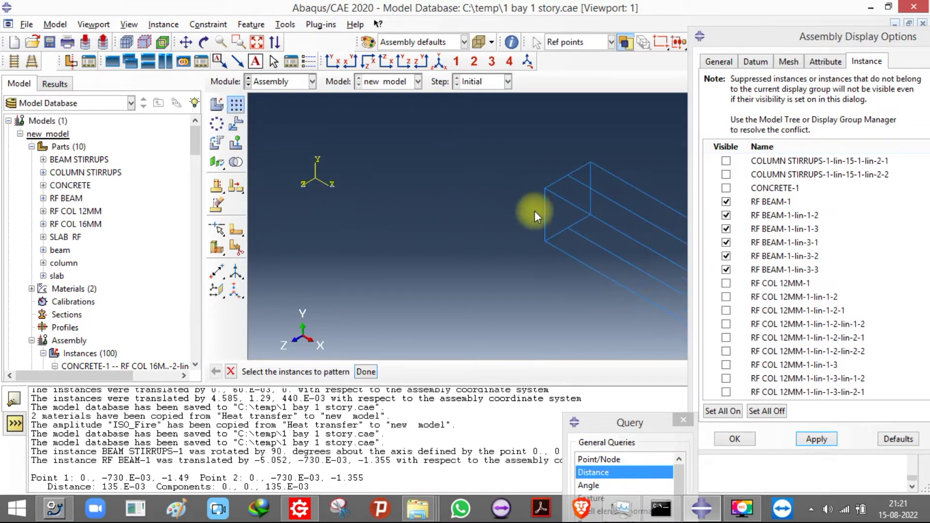
pyautogui.click(545, 216)
pyautogui.click(366, 371)
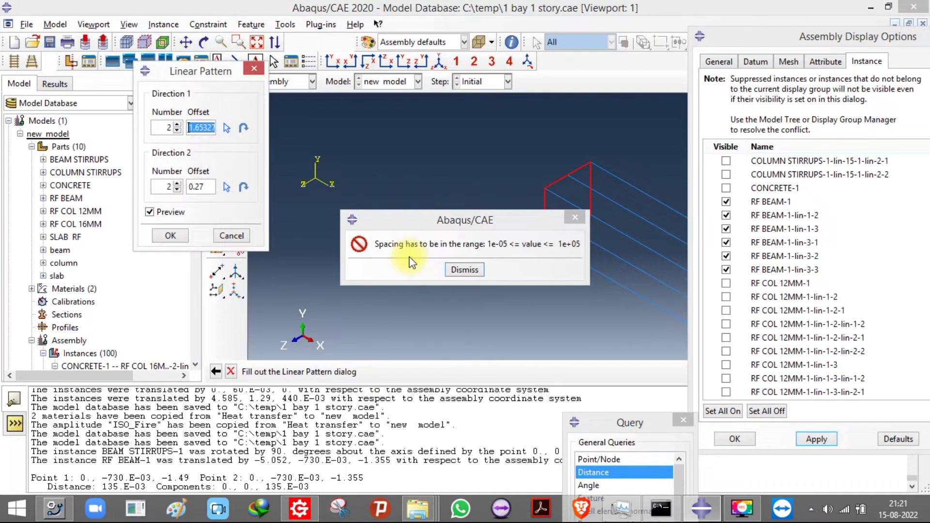
pyautogui.click(465, 270)
pyautogui.click(225, 126)
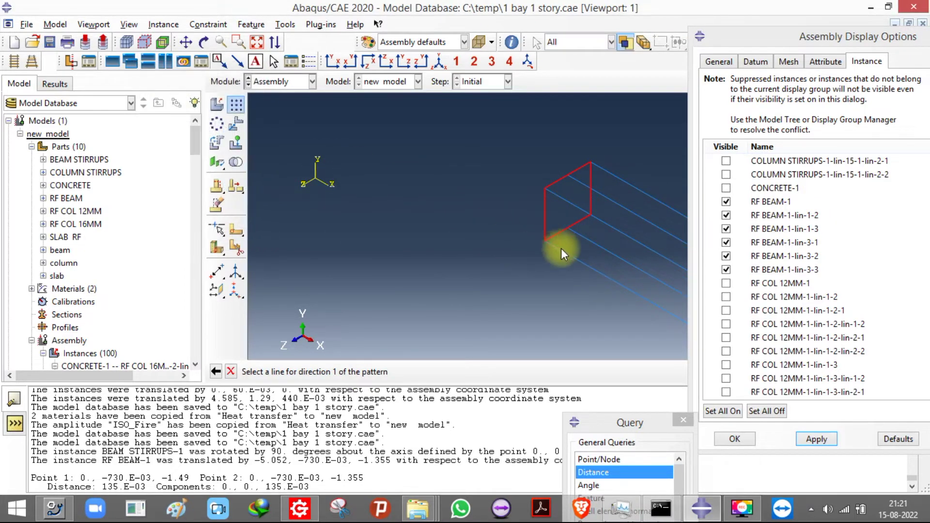
pyautogui.click(560, 249)
pyautogui.click(464, 270)
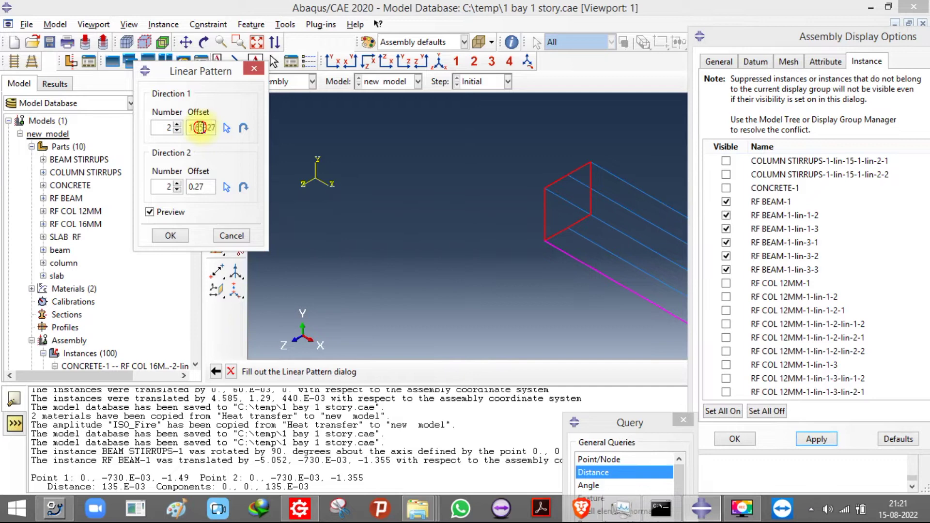
pyautogui.press('BackSpace')
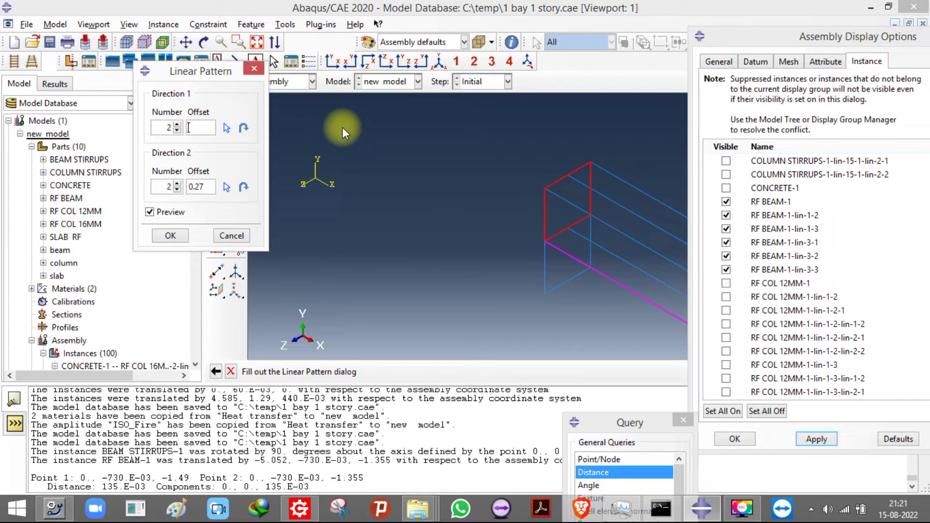
pyautogui.write('0.2')
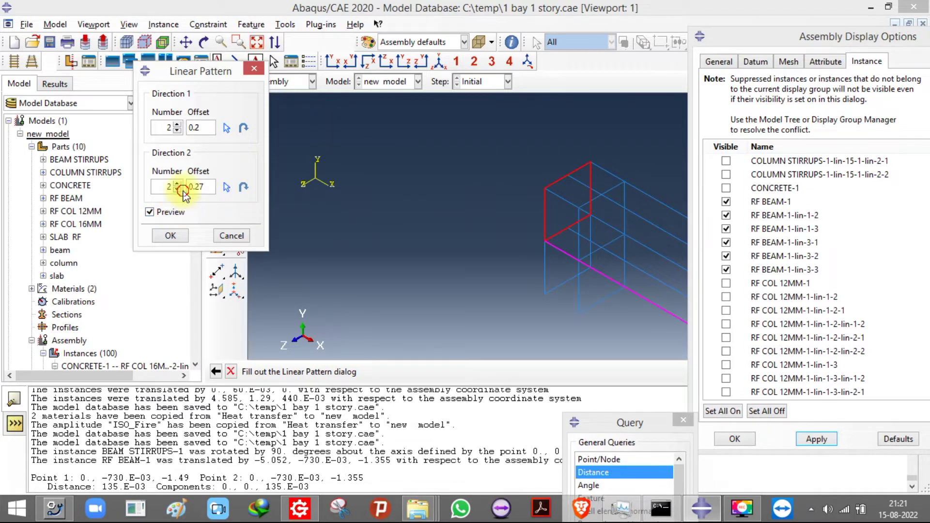
# Step: Set the stirrup count to 22 in direction 1 and 1 in direction 2, and create the pattern
pyautogui.click(177, 189)
pyautogui.click(177, 124)
pyautogui.click(177, 125)
pyautogui.click(177, 124)
pyautogui.click(177, 125)
pyautogui.scroll(-3, 426, 191)
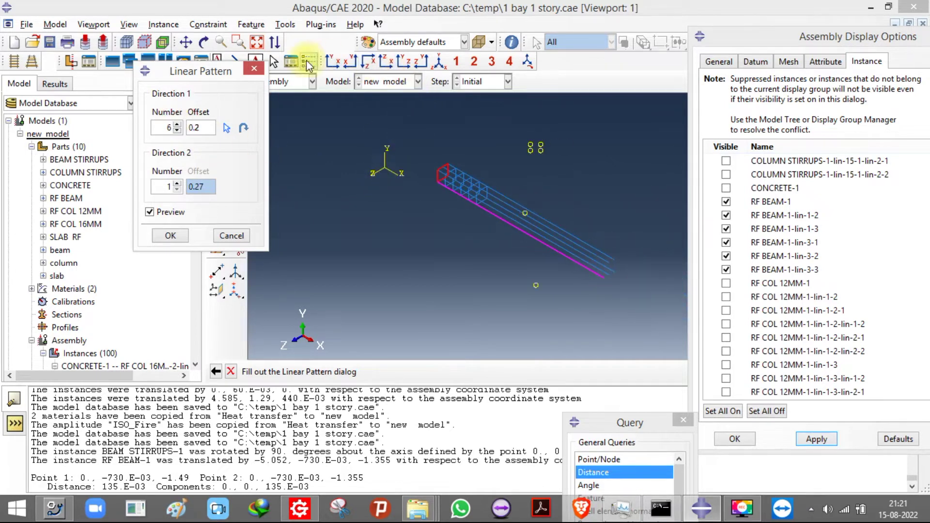
pyautogui.click(329, 61)
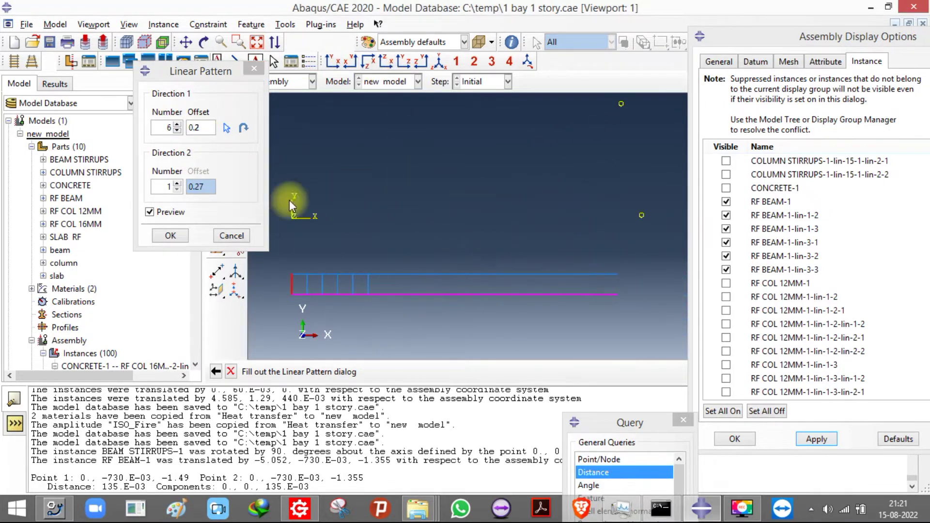
pyautogui.click(178, 124)
pyautogui.click(177, 125)
pyautogui.click(177, 125)
pyautogui.click(177, 124)
pyautogui.click(177, 125)
pyautogui.click(177, 125)
pyautogui.click(178, 124)
pyautogui.click(178, 124)
pyautogui.click(178, 125)
pyautogui.click(178, 124)
pyautogui.click(178, 125)
pyautogui.click(178, 124)
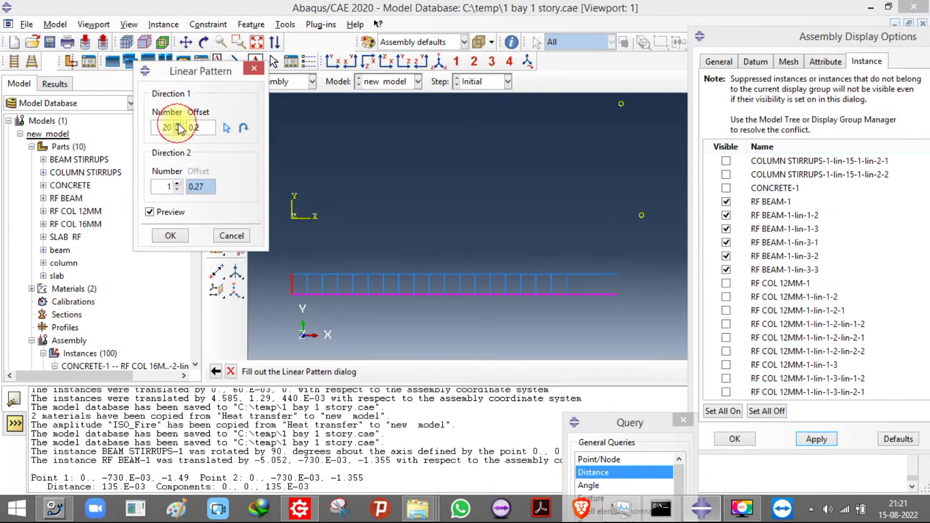
pyautogui.click(178, 125)
pyautogui.click(178, 125)
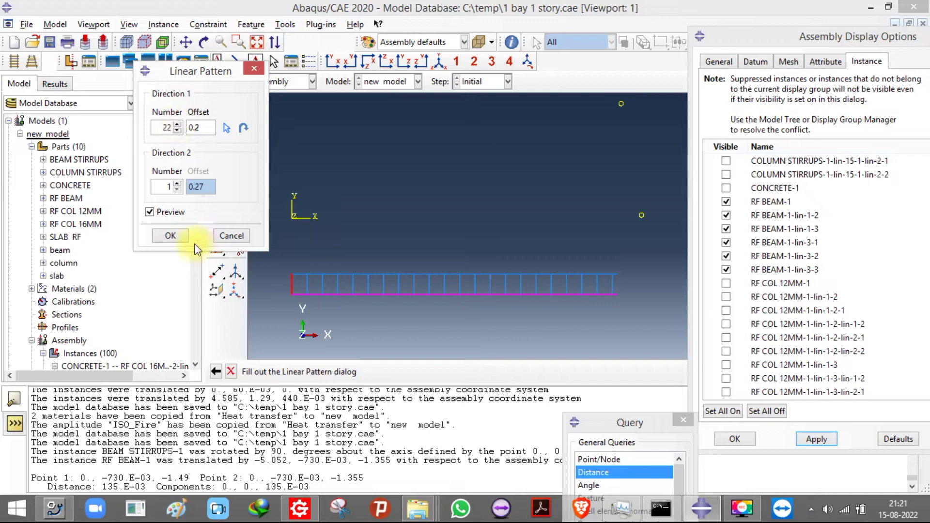
pyautogui.click(171, 236)
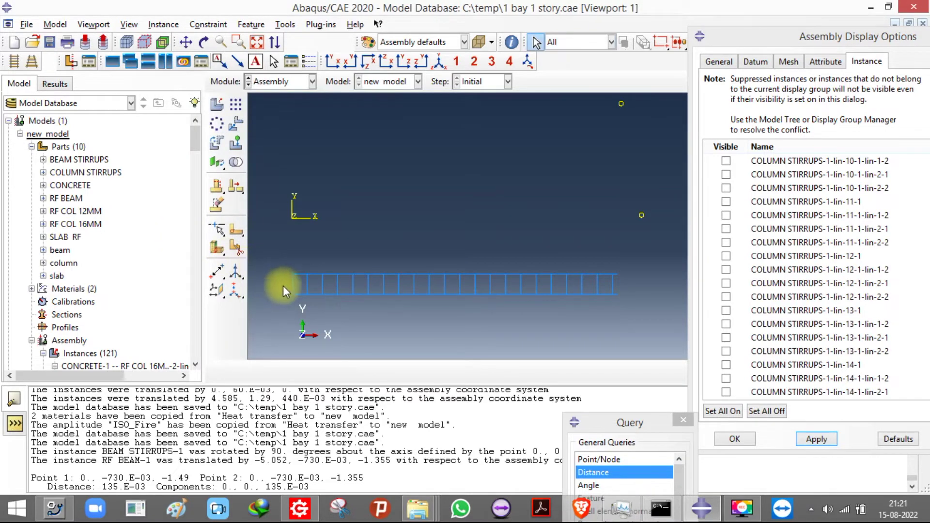
# Step: Create a datum point midway between the lower front corners at the two ends of the beam cage
pyautogui.scroll(2, 293, 297)
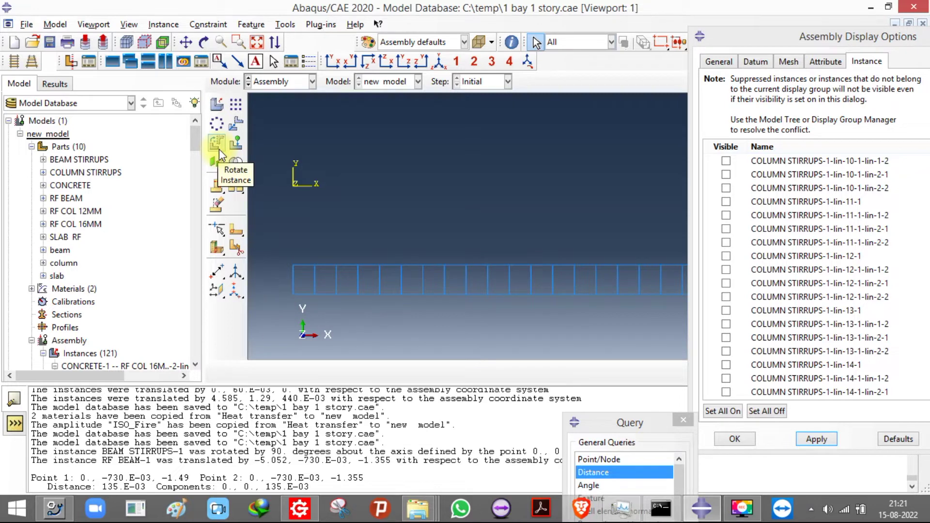
pyautogui.moveTo(217, 272); pyautogui.dragTo(272, 275)
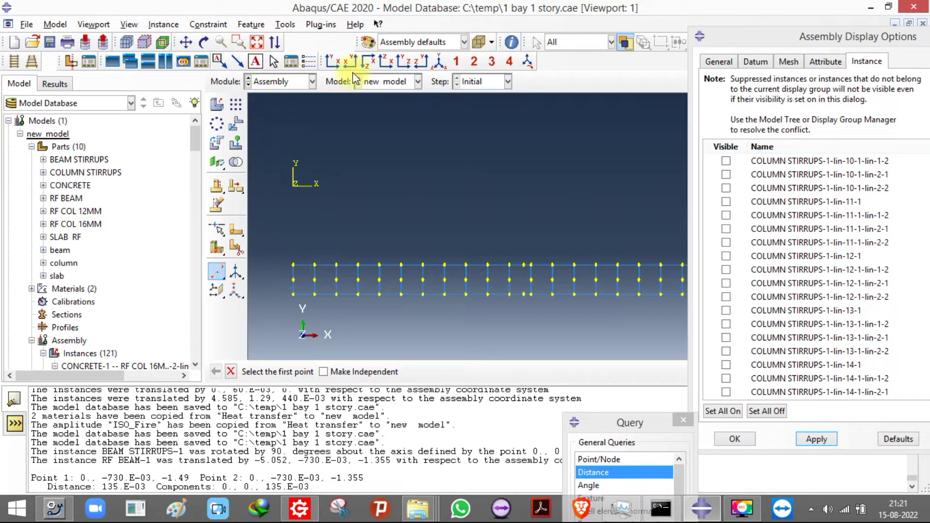
pyautogui.click(439, 62)
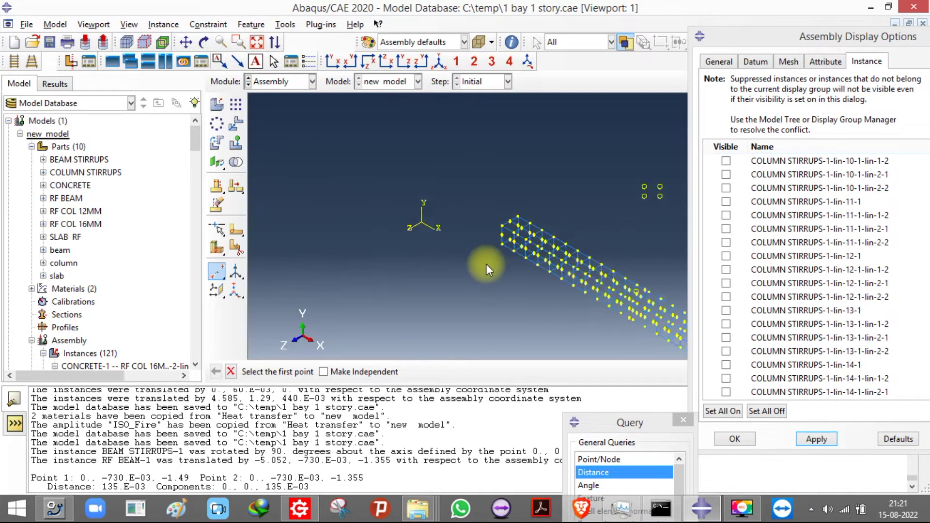
pyautogui.click(515, 227)
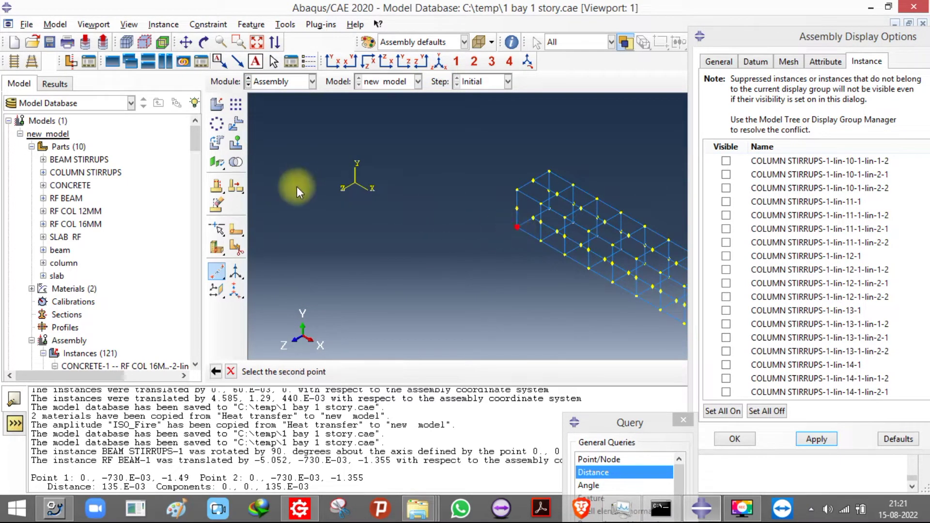
pyautogui.scroll(5, 516, 309)
pyautogui.scroll(-1, 546, 339)
pyautogui.click(570, 332)
pyautogui.scroll(-2, 581, 305)
pyautogui.scroll(-3, 482, 234)
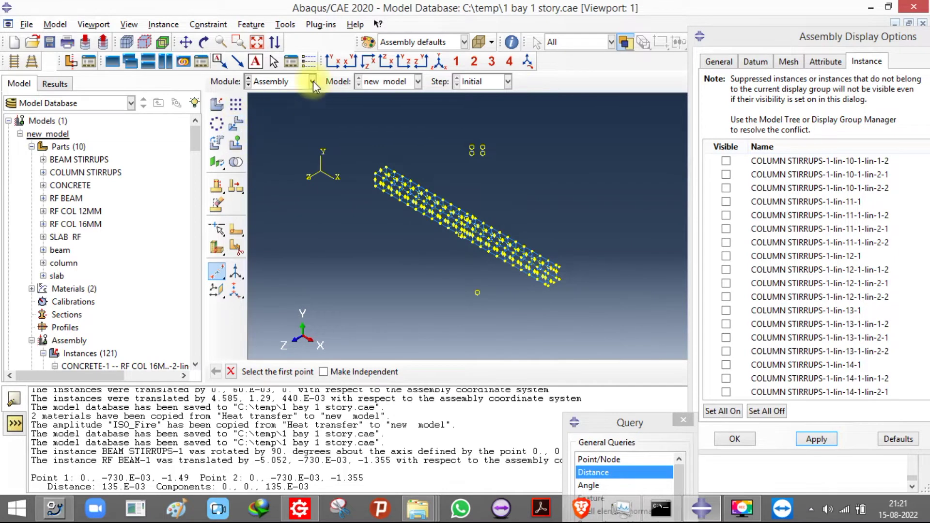
# Step: Translate all the beam stirrups together from the datum point to the midpoint of the cage's lower front bar
pyautogui.click(332, 60)
pyautogui.click(230, 126)
pyautogui.scroll(-1, 423, 285)
pyautogui.scroll(1, 332, 264)
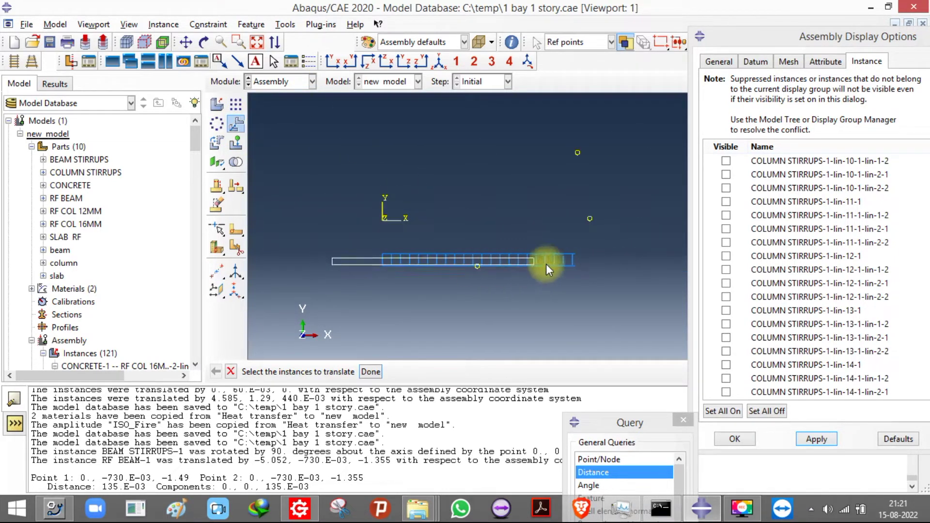
pyautogui.click(545, 264)
pyautogui.scroll(3, 545, 265)
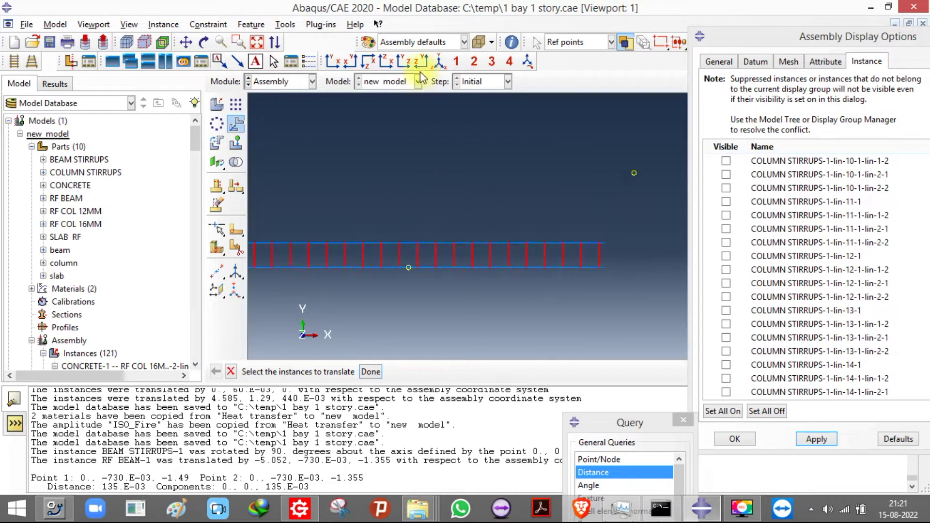
pyautogui.click(435, 62)
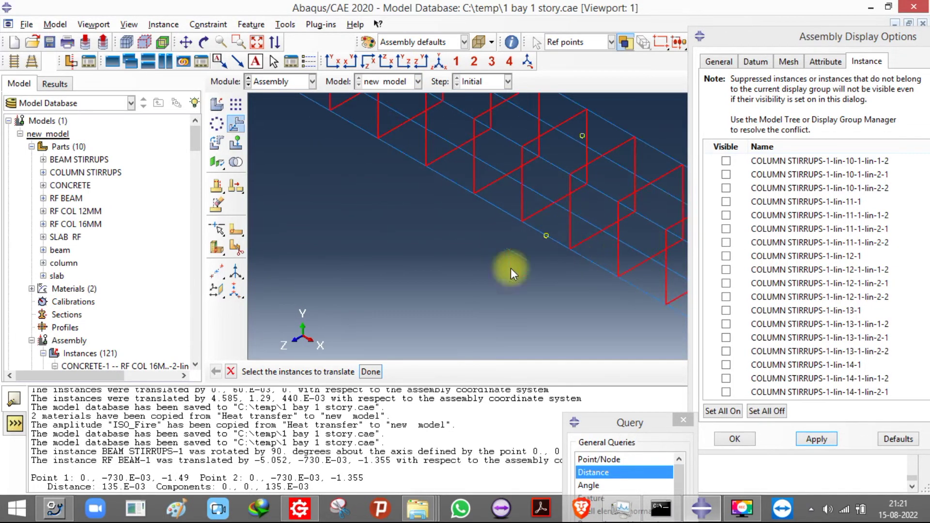
pyautogui.click(373, 372)
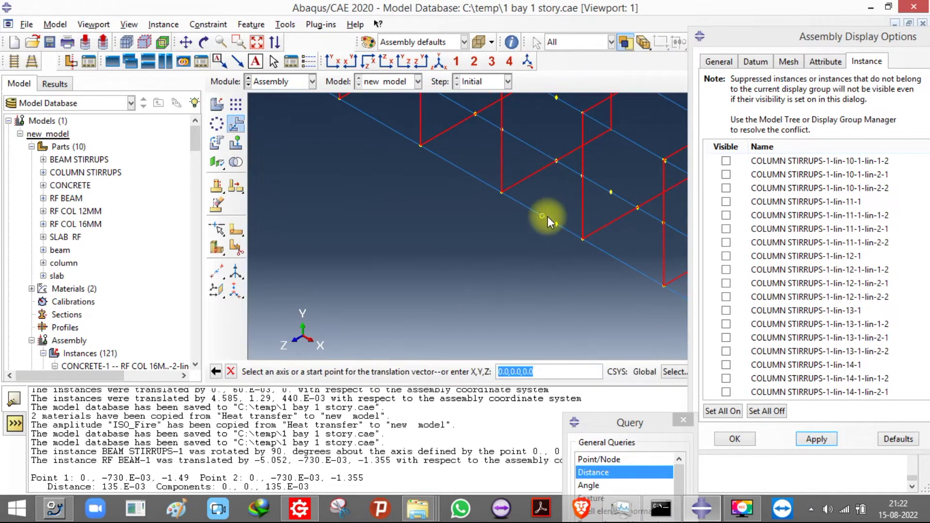
pyautogui.click(543, 216)
pyautogui.click(556, 223)
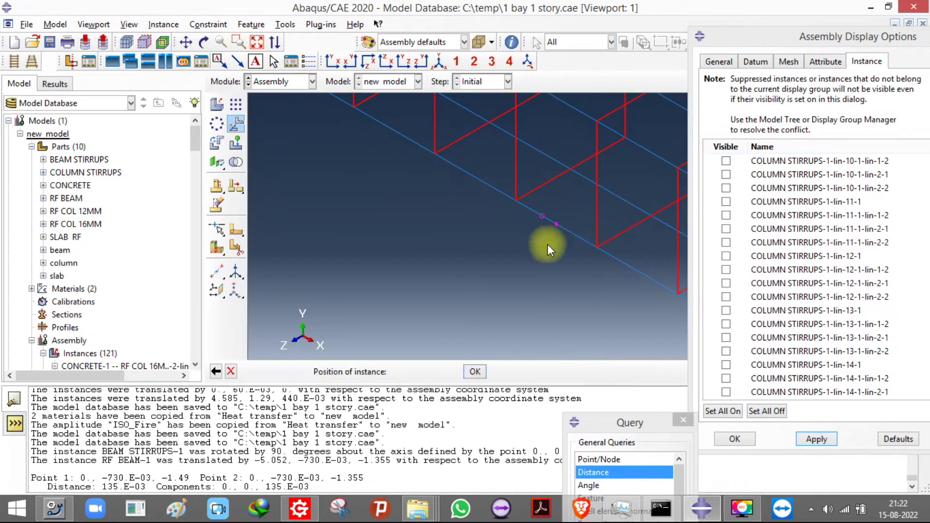
pyautogui.click(334, 371)
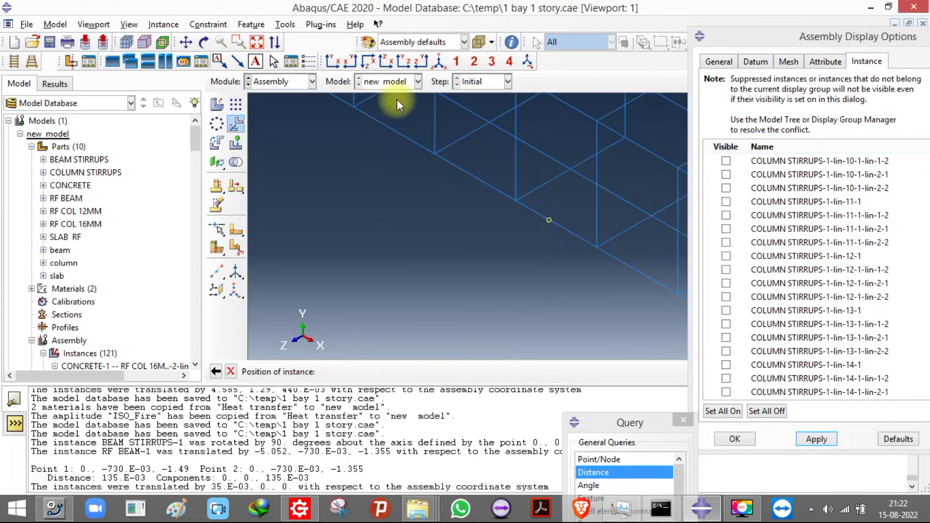
# Step: Examine the spacing of the stirrups at the ends of the beam cage in front and isometric views
pyautogui.click(329, 60)
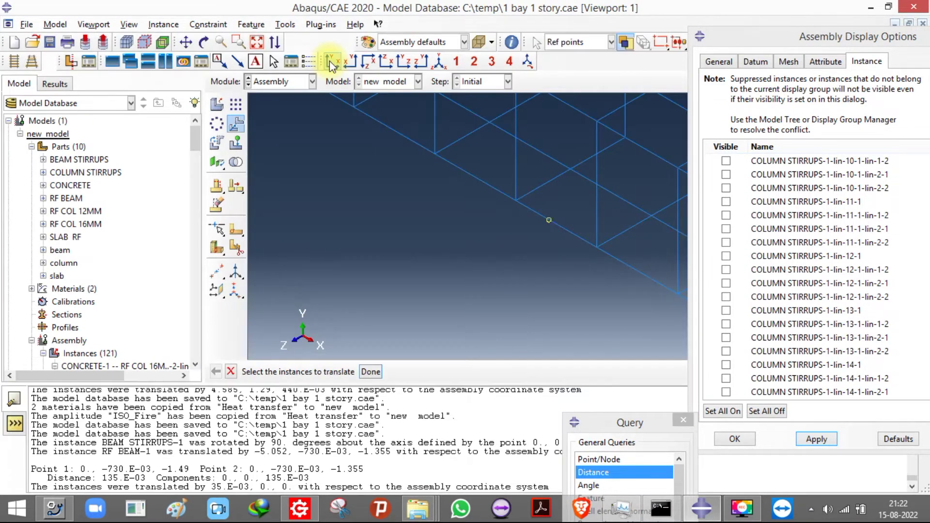
pyautogui.scroll(-5, 281, 288)
pyautogui.scroll(4, 561, 287)
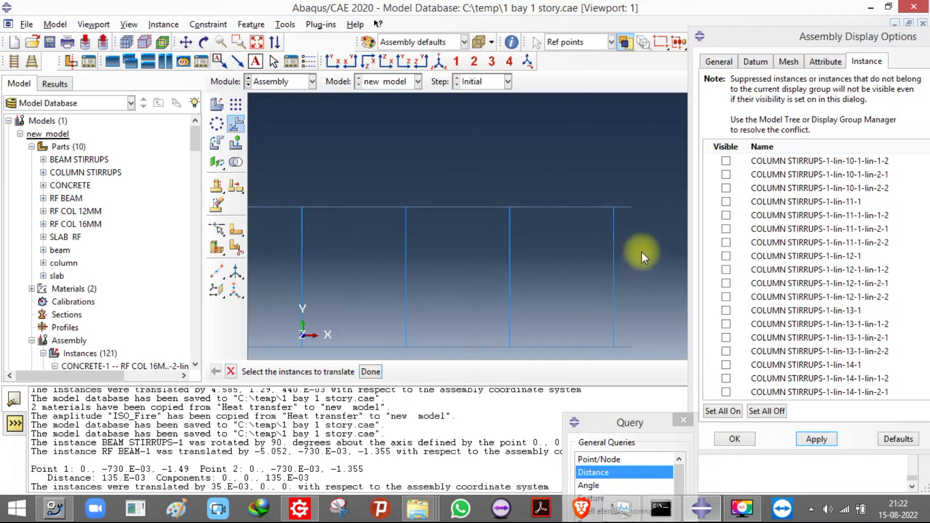
pyautogui.click(439, 61)
pyautogui.scroll(4, 525, 225)
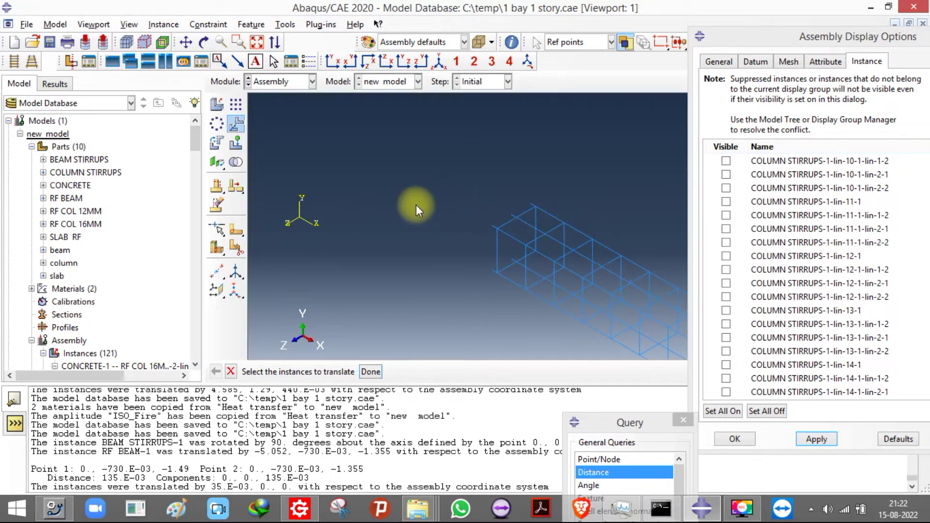
pyautogui.scroll(-5, 395, 166)
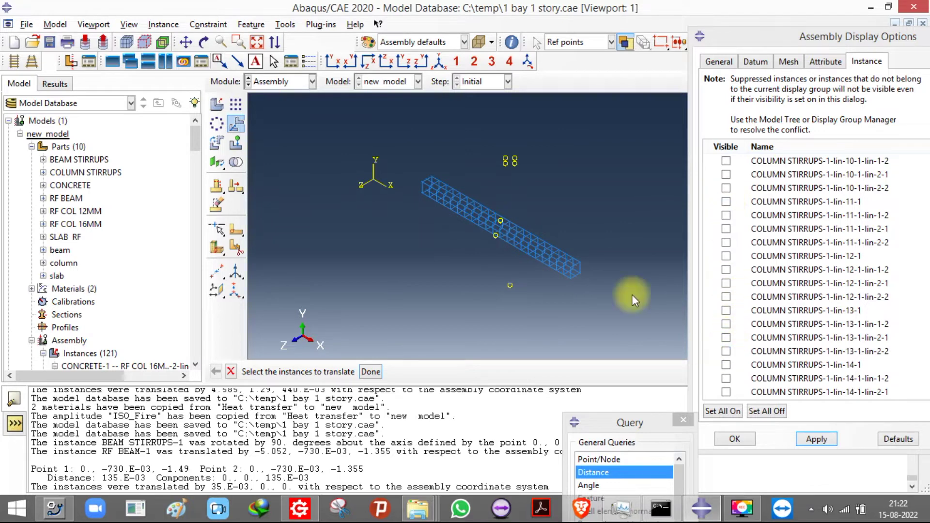
pyautogui.scroll(-2, 581, 238)
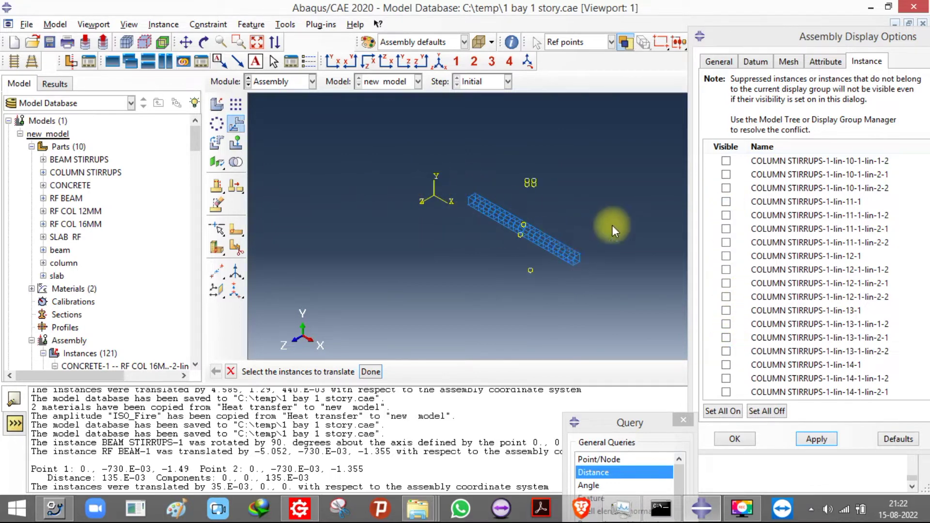
pyautogui.scroll(-1, 531, 228)
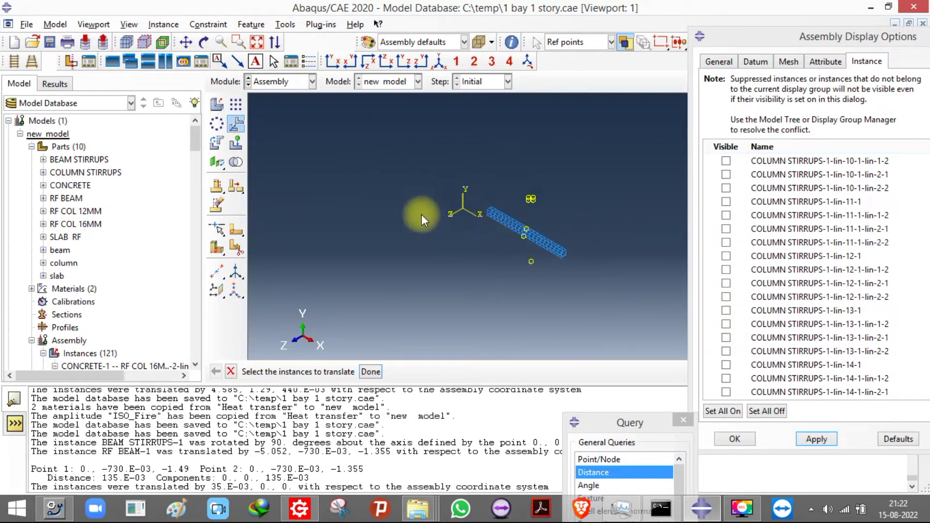
# Step: Start a linear pattern of the whole beam cage, with a count of 1 in direction 1
pyautogui.click(232, 103)
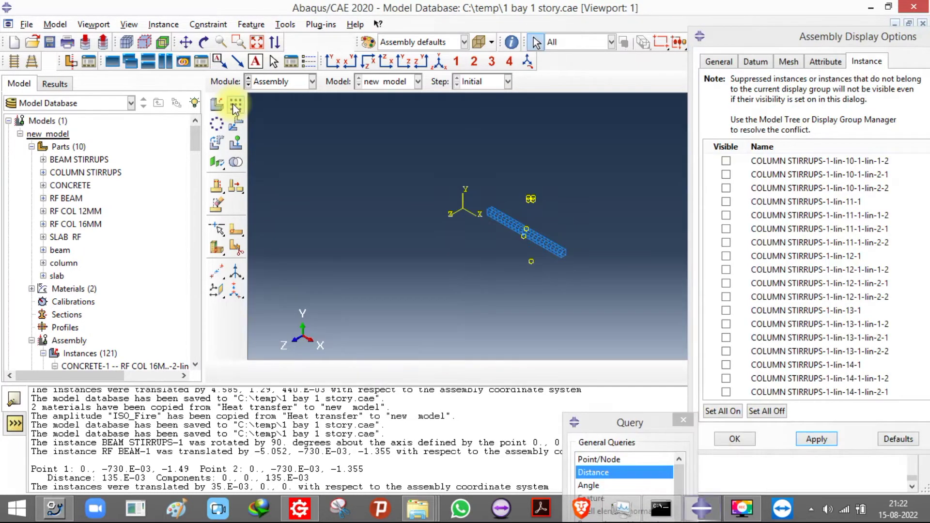
pyautogui.moveTo(390, 138); pyautogui.dragTo(650, 332)
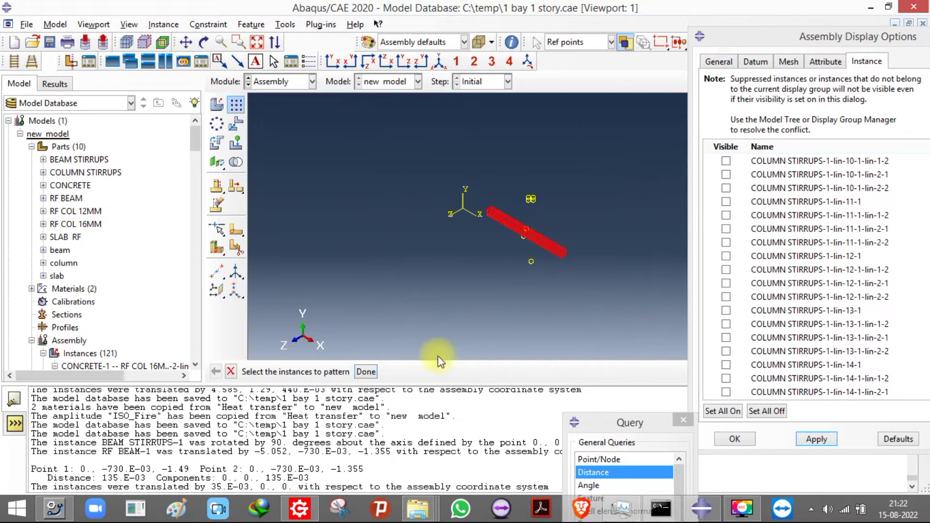
pyautogui.click(366, 372)
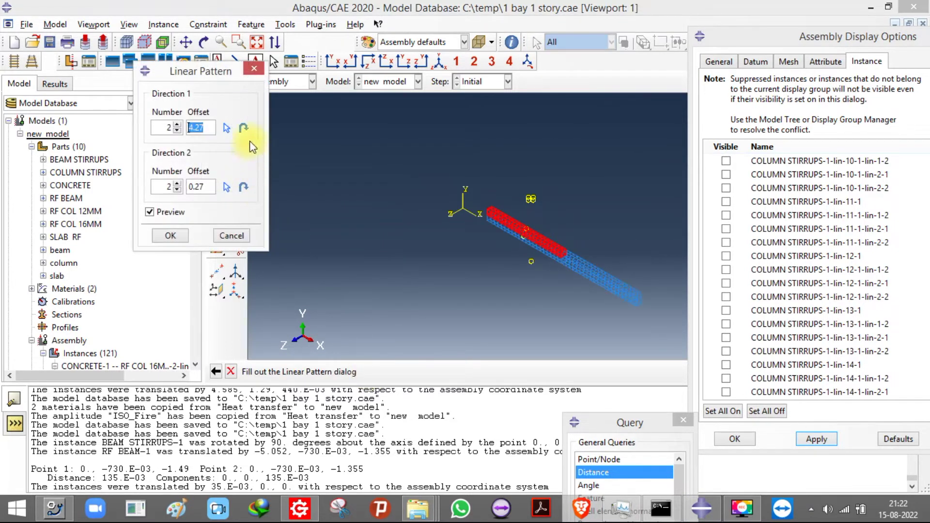
pyautogui.click(243, 128)
pyautogui.click(246, 191)
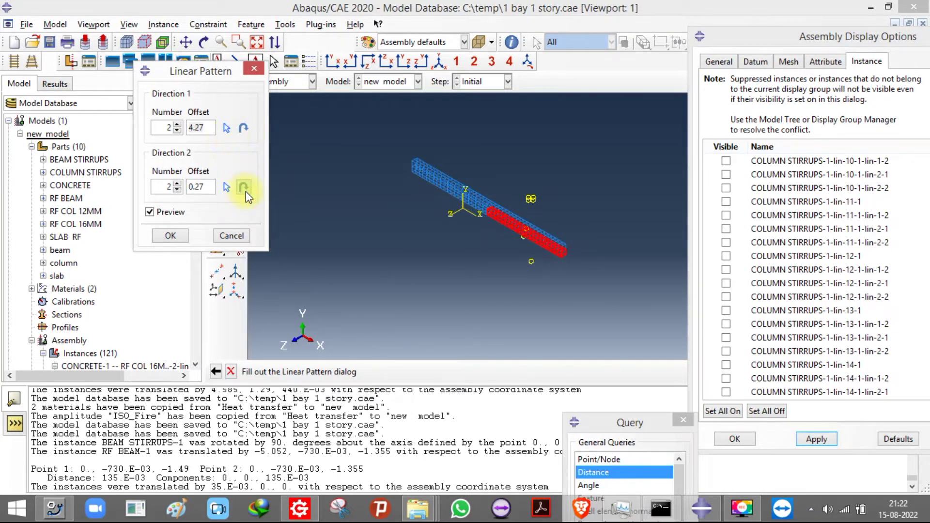
pyautogui.click(177, 131)
pyautogui.scroll(5, 519, 194)
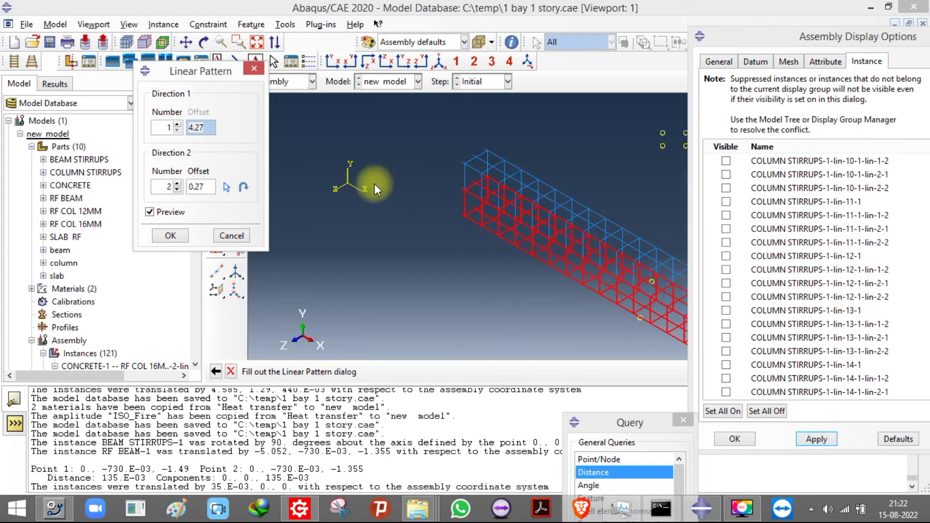
# Step: Set direction 2 along the end stirrup's horizontal edge, offset 4, count 2, reversed toward negative Z, and create the second cage
pyautogui.click(226, 187)
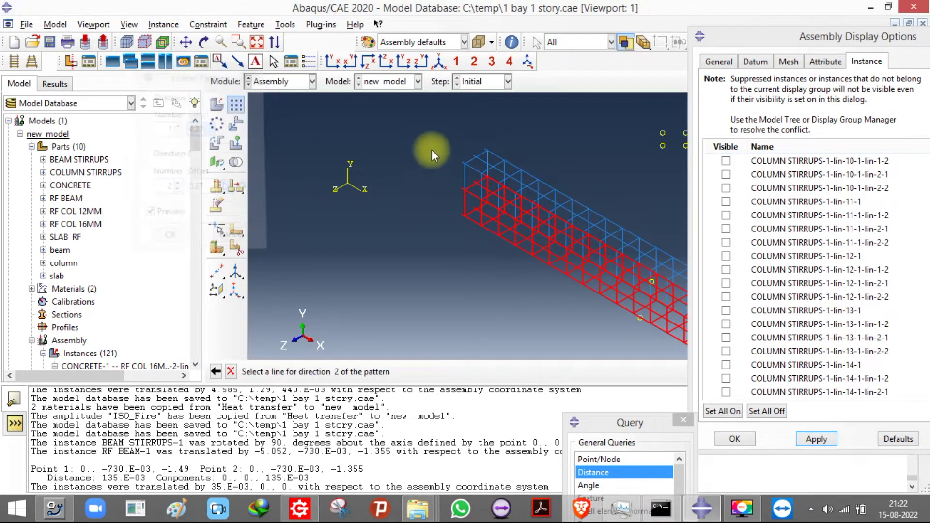
pyautogui.scroll(2, 436, 152)
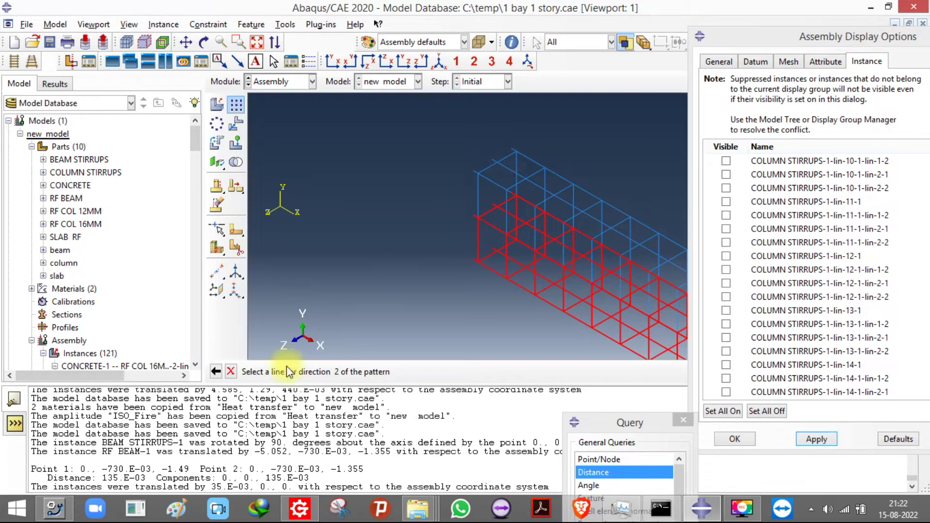
pyautogui.click(231, 372)
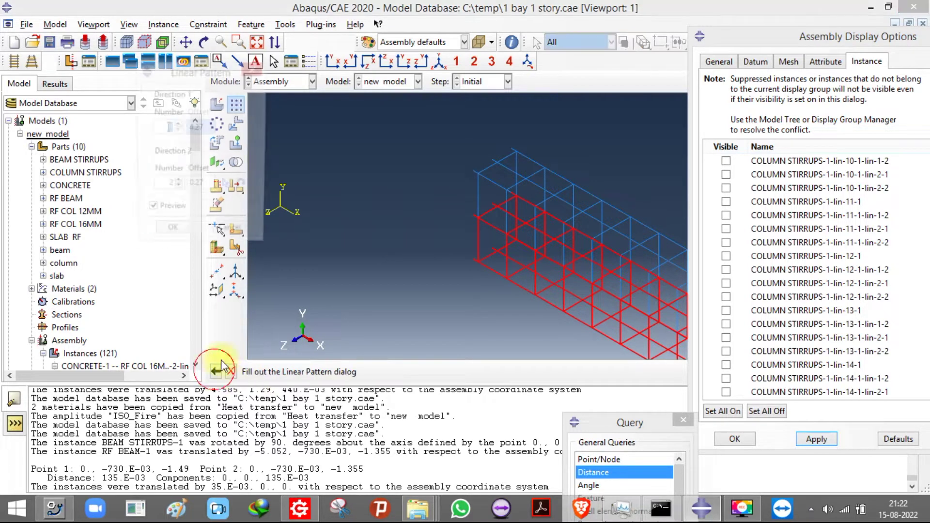
pyautogui.click(225, 188)
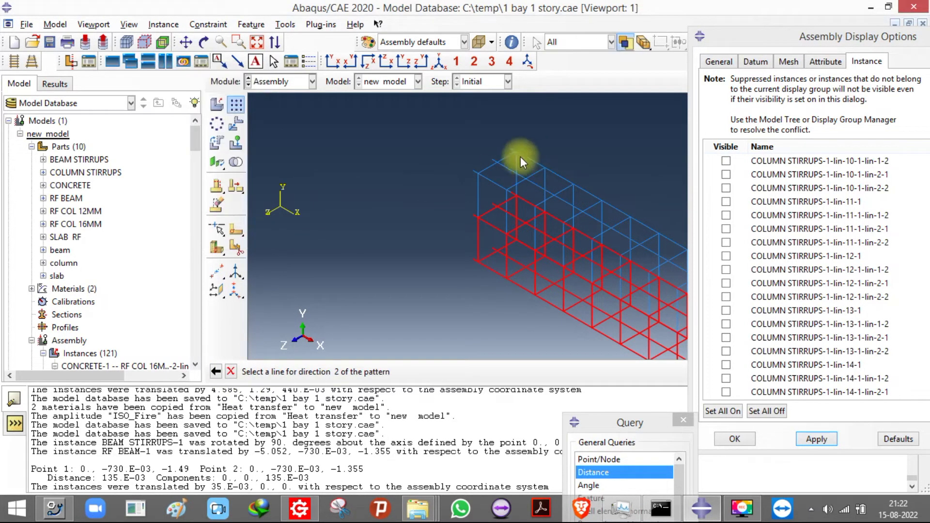
pyautogui.click(495, 215)
pyautogui.doubleClick(197, 187)
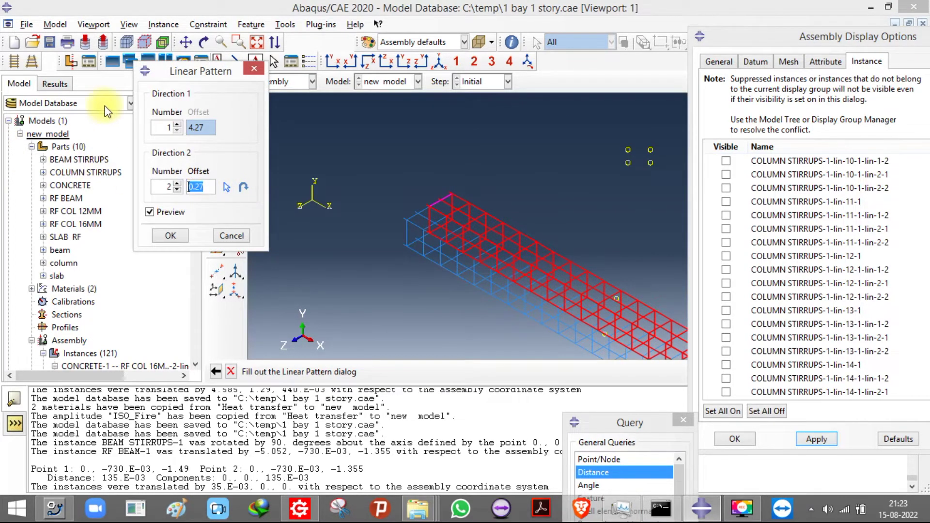
pyautogui.write('4')
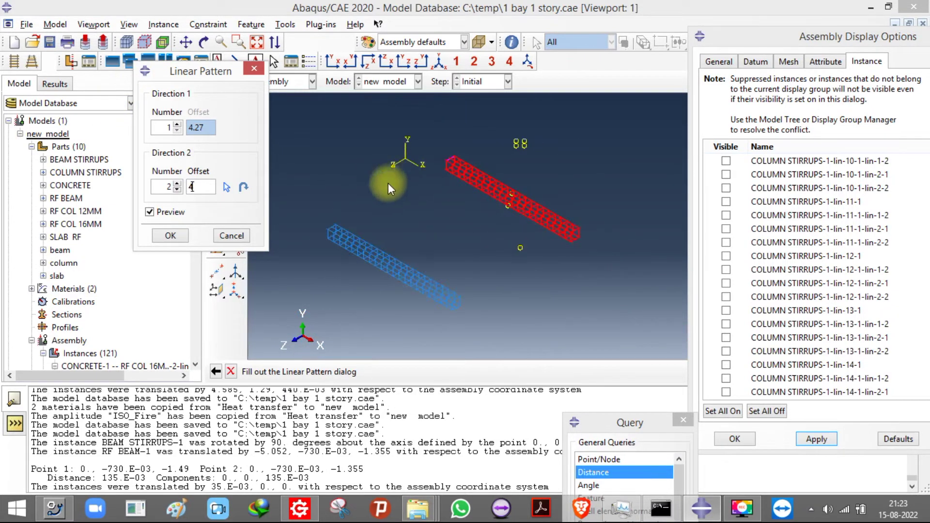
pyautogui.click(244, 186)
pyautogui.scroll(3, 446, 227)
pyautogui.click(170, 235)
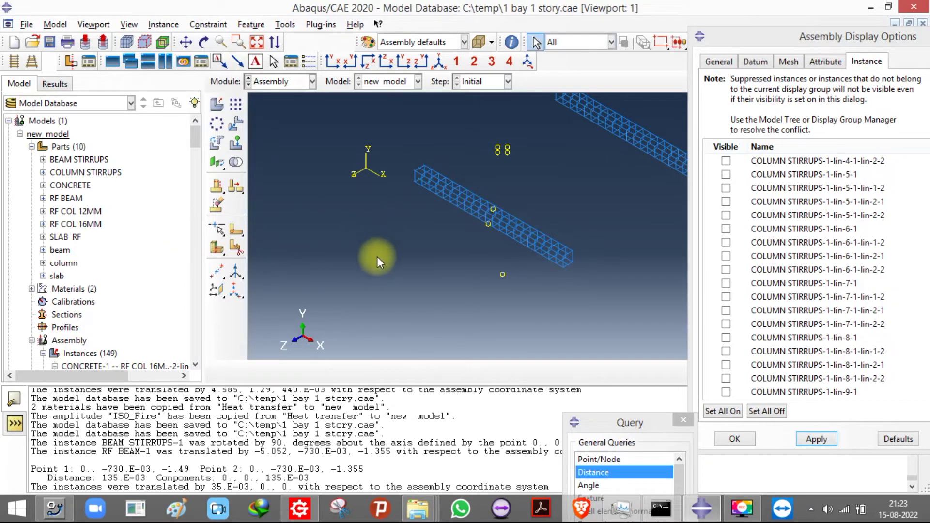
# Step: Pattern both beam cages toward negative X, with a count of 2 at offset 4.27 in direction 1 and 1 in direction 2
pyautogui.scroll(-3, 377, 257)
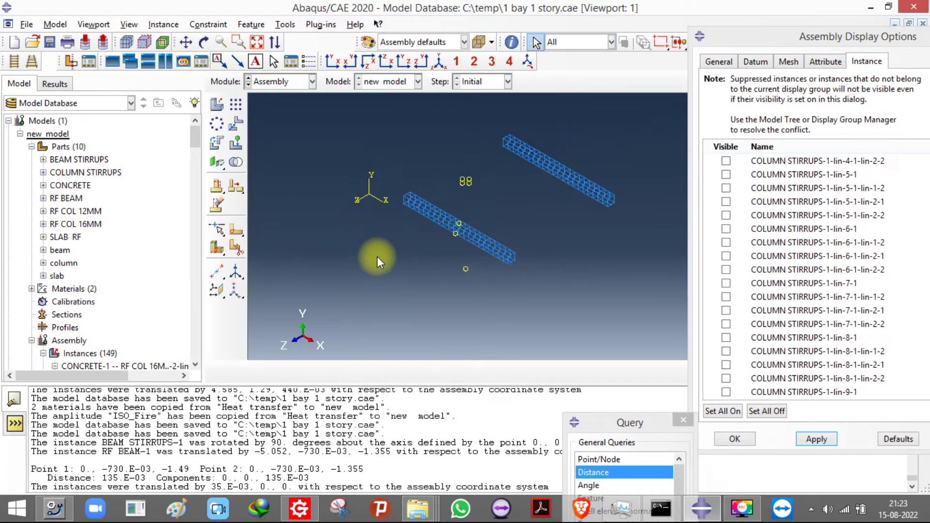
pyautogui.click(236, 104)
pyautogui.moveTo(389, 162); pyautogui.dragTo(676, 348)
pyautogui.click(367, 371)
pyautogui.click(177, 189)
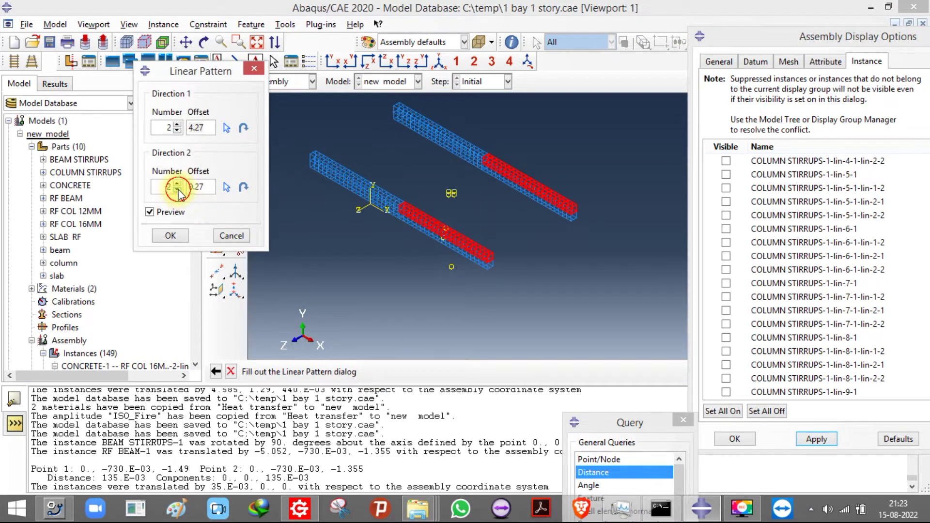
pyautogui.click(171, 237)
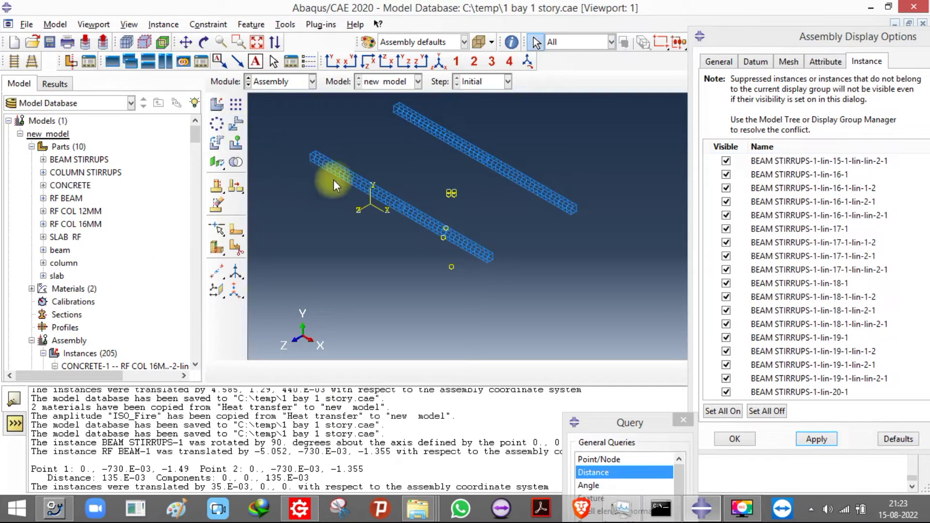
pyautogui.scroll(-5, 354, 192)
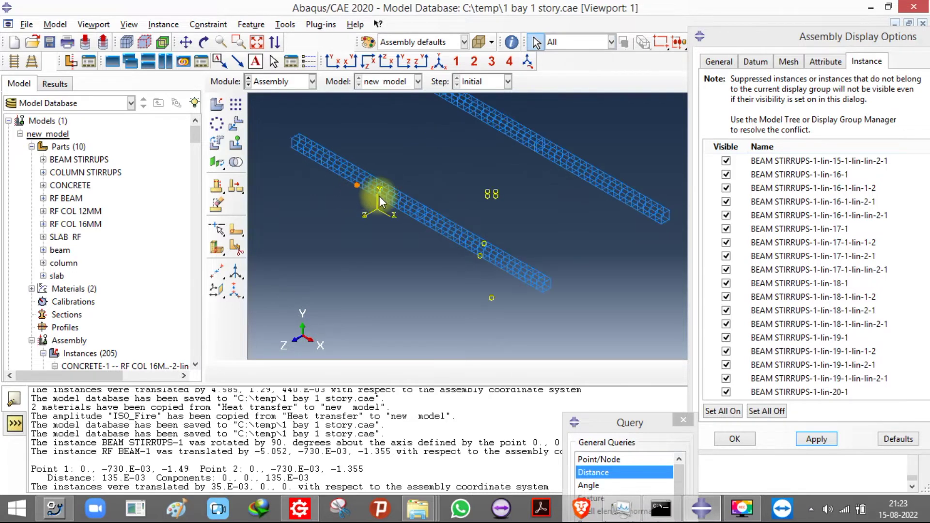
pyautogui.scroll(4, 426, 248)
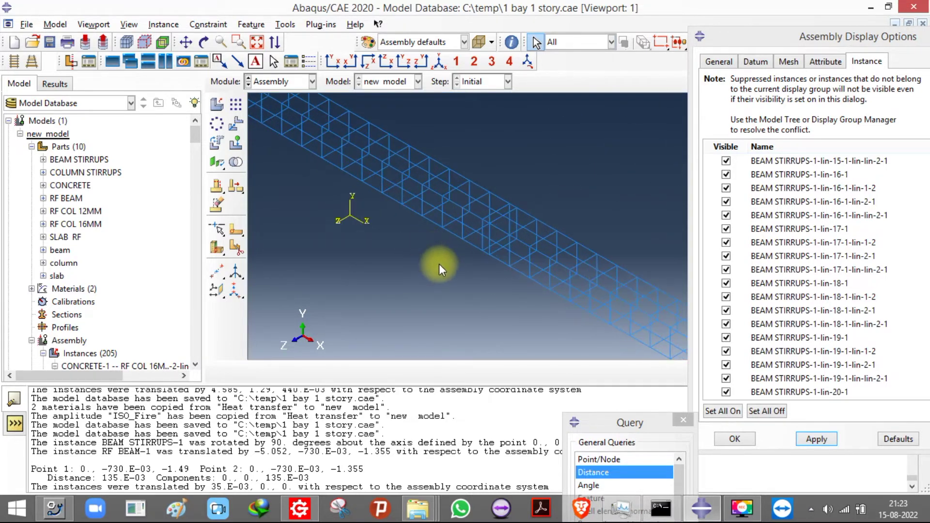
pyautogui.scroll(-5, 440, 264)
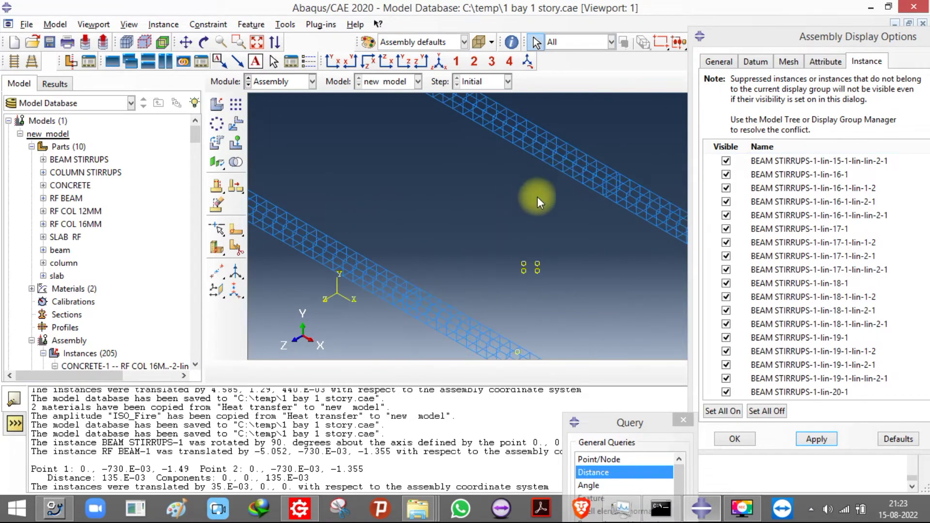
pyautogui.scroll(-1, 586, 174)
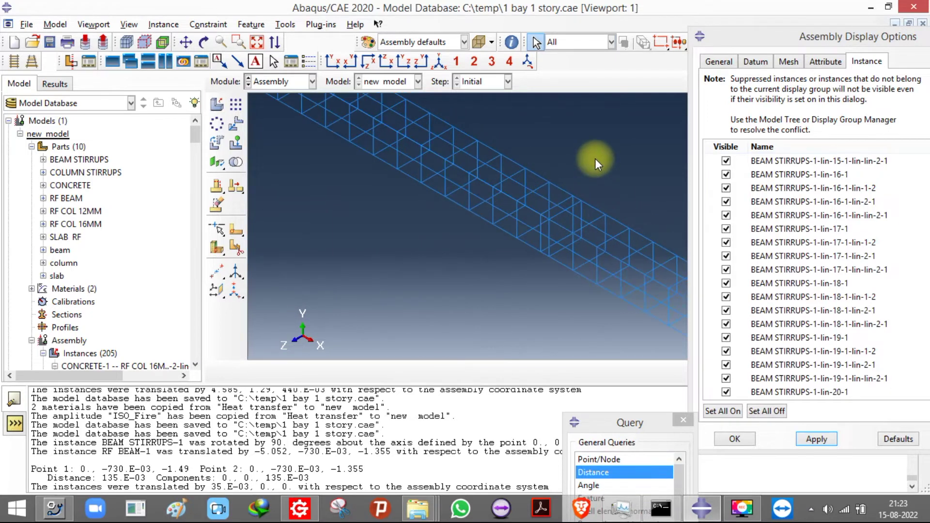
pyautogui.scroll(3, 442, 214)
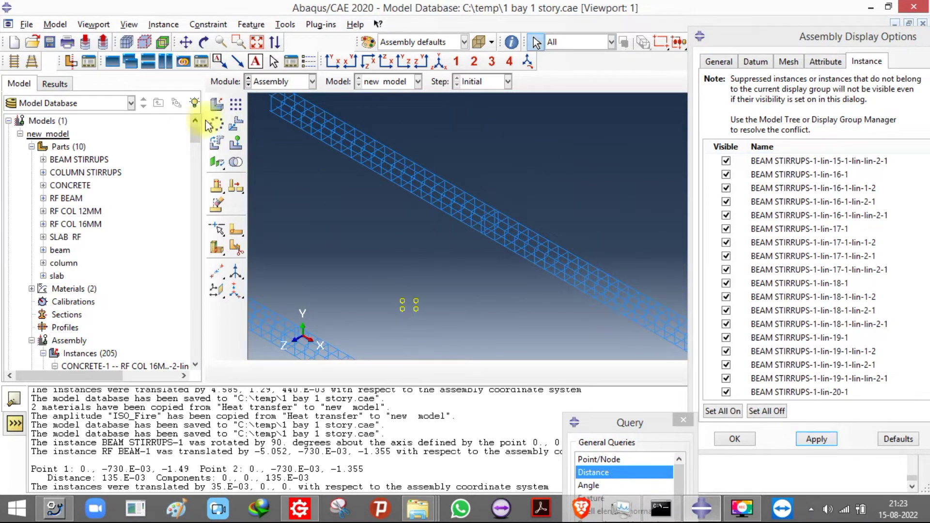
pyautogui.click(236, 124)
pyautogui.scroll(2, 477, 189)
pyautogui.scroll(2, 379, 178)
pyautogui.moveTo(298, 138); pyautogui.dragTo(447, 207)
pyautogui.click(433, 196)
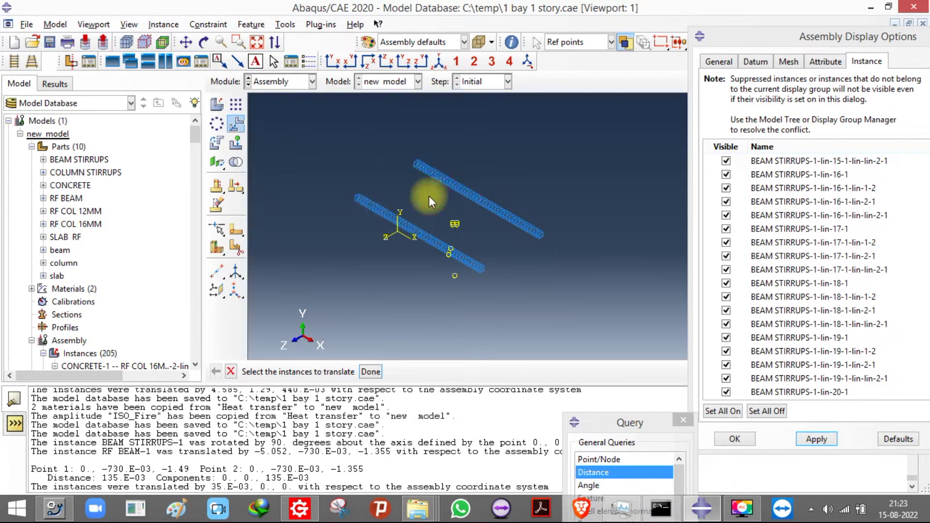
pyautogui.moveTo(280, 133); pyautogui.dragTo(431, 210)
pyautogui.scroll(-2, 416, 237)
pyautogui.scroll(-3, 415, 238)
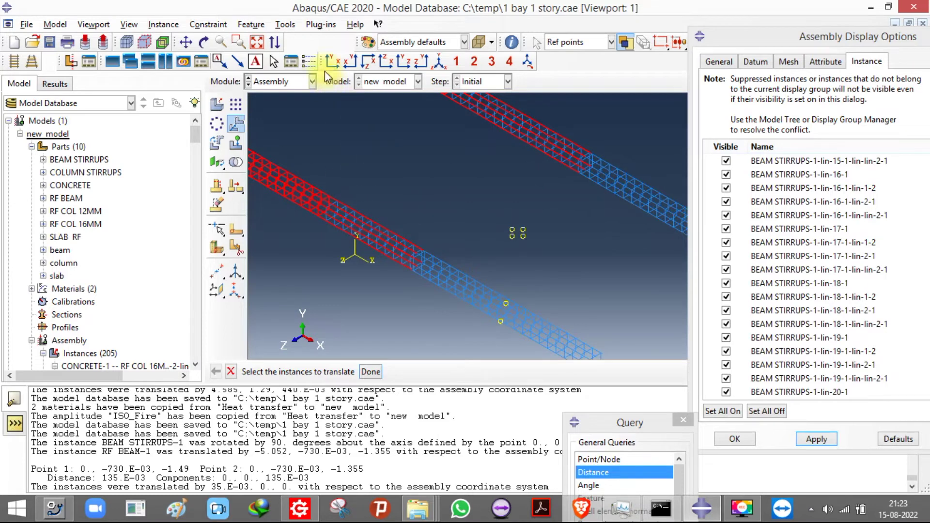
pyautogui.click(332, 61)
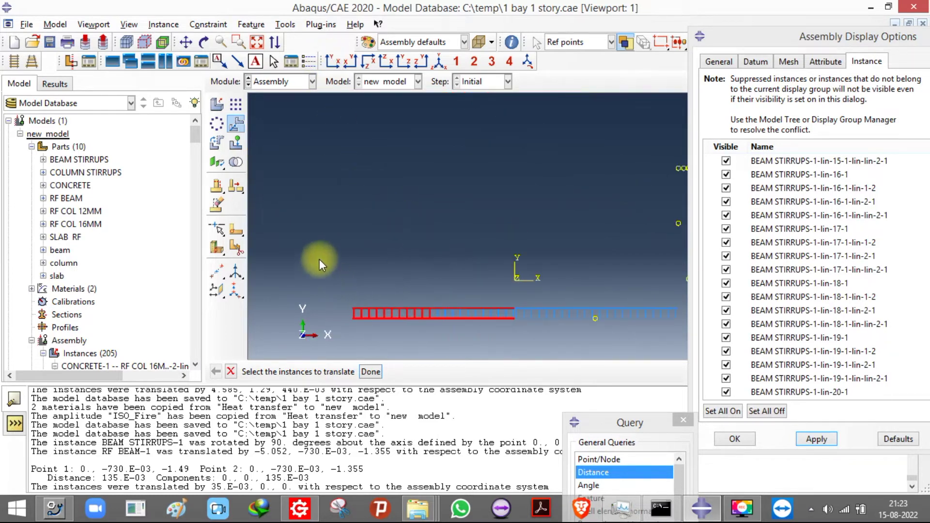
pyautogui.scroll(-2, 497, 343)
pyautogui.scroll(-4, 494, 262)
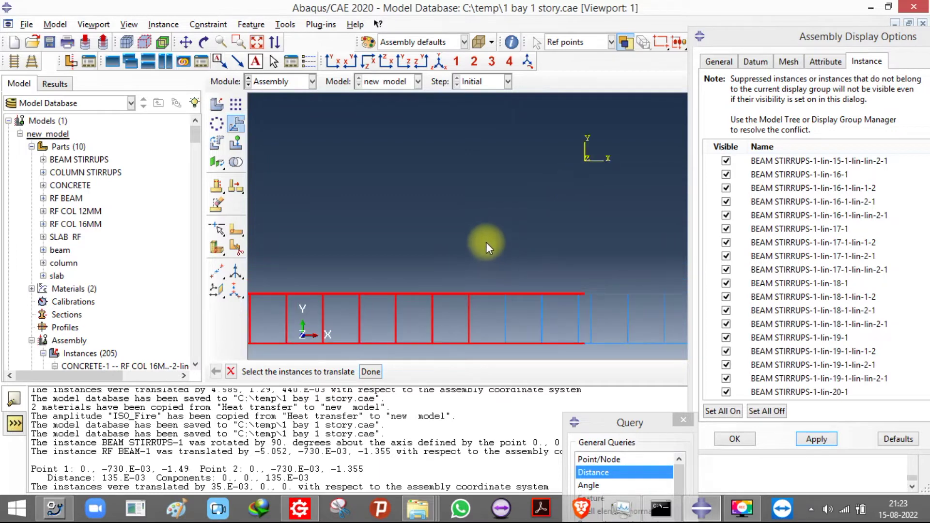
pyautogui.scroll(-2, 580, 347)
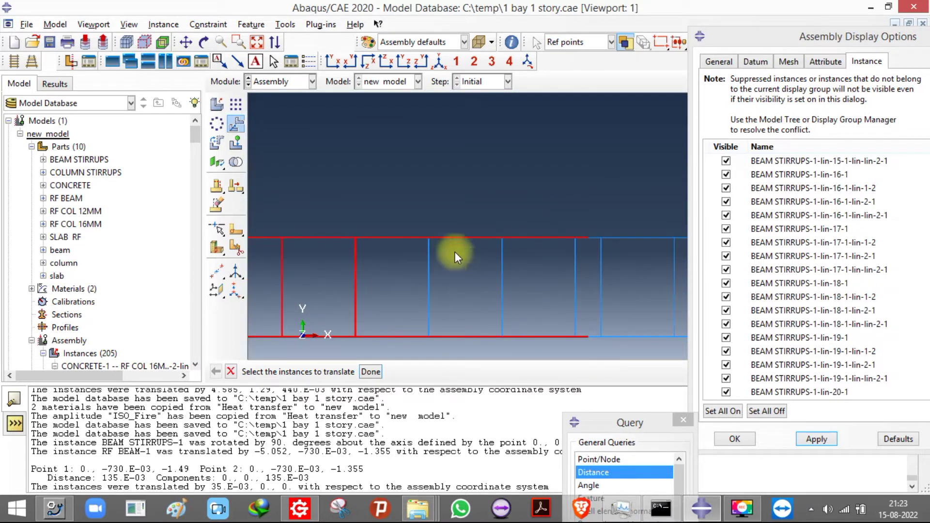
pyautogui.moveTo(407, 211); pyautogui.dragTo(583, 294)
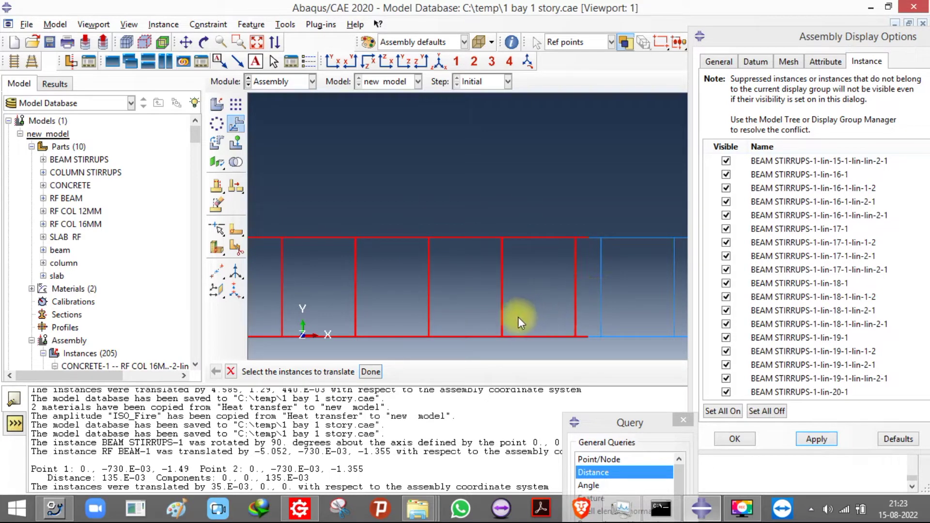
pyautogui.scroll(5, 576, 351)
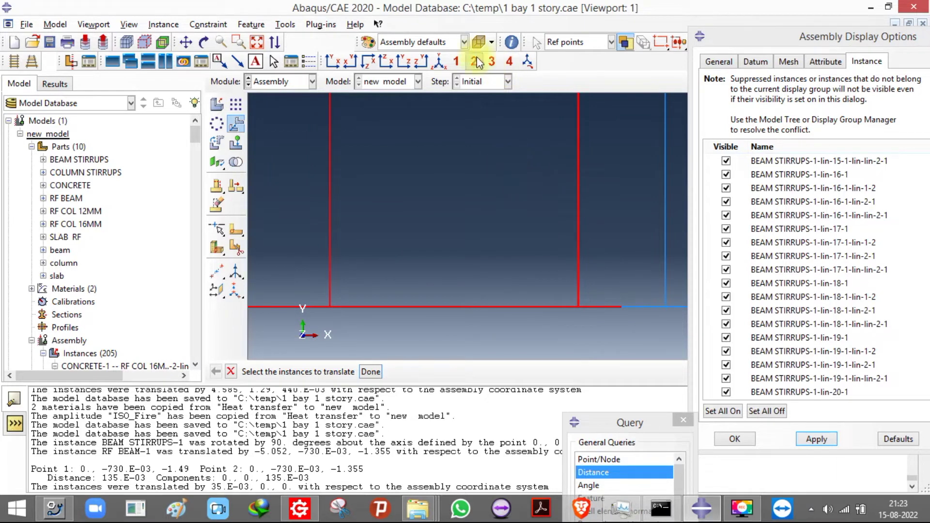
pyautogui.click(453, 62)
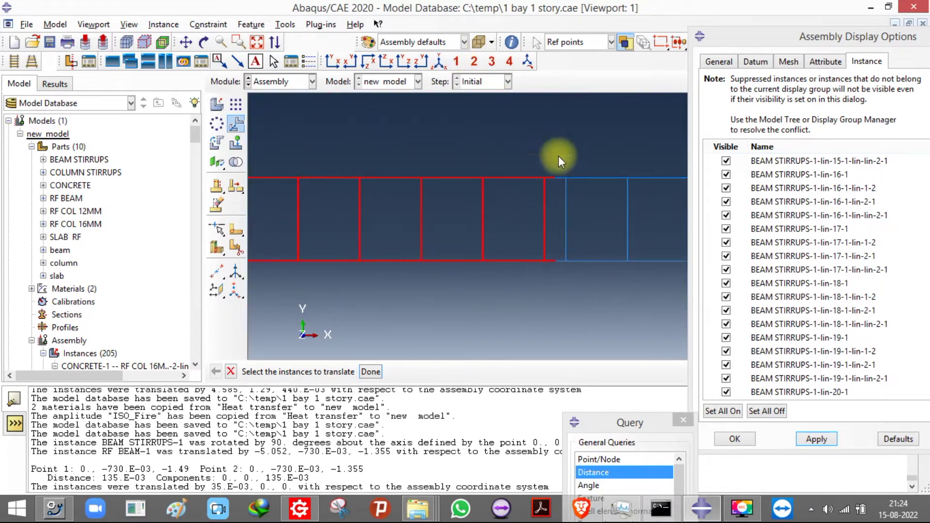
pyautogui.click(439, 62)
pyautogui.scroll(2, 602, 189)
pyautogui.scroll(3, 410, 259)
pyautogui.scroll(2, 525, 301)
pyautogui.scroll(2, 438, 321)
pyautogui.scroll(6, 450, 346)
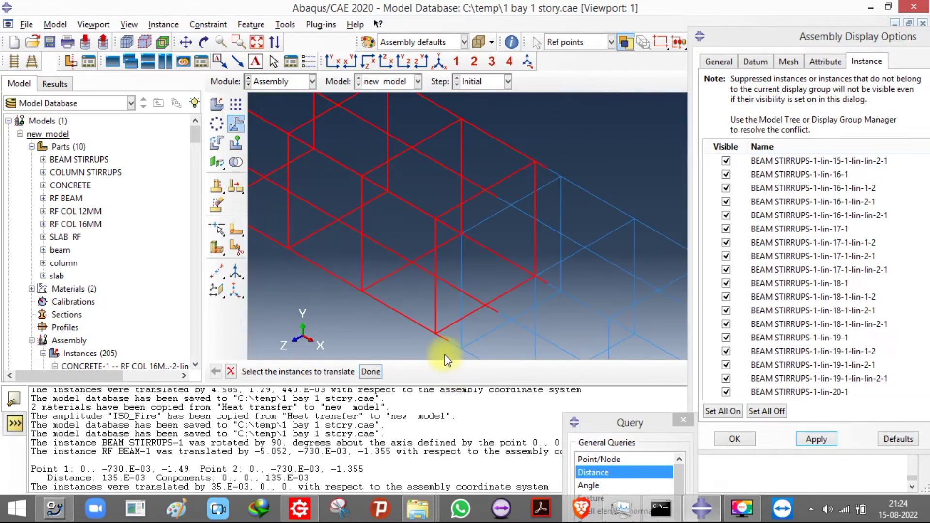
pyautogui.scroll(-6, 463, 255)
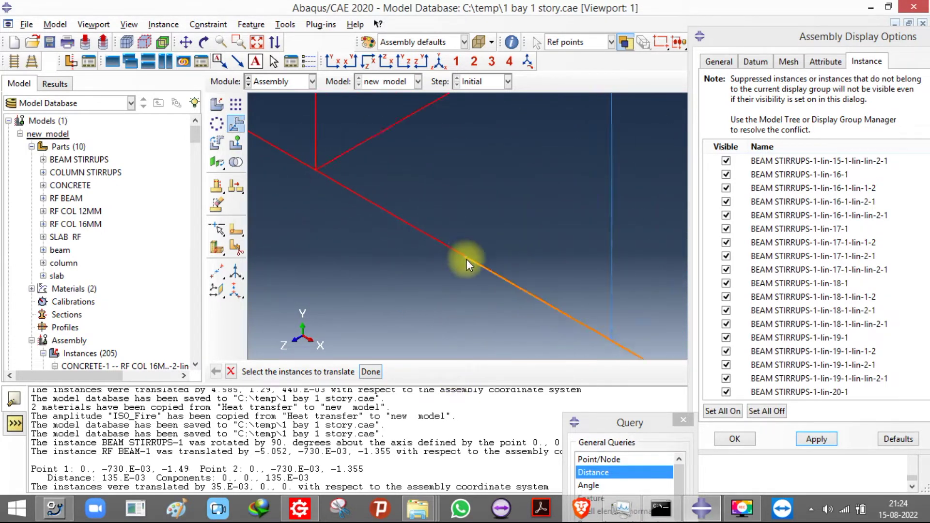
pyautogui.scroll(-5, 477, 333)
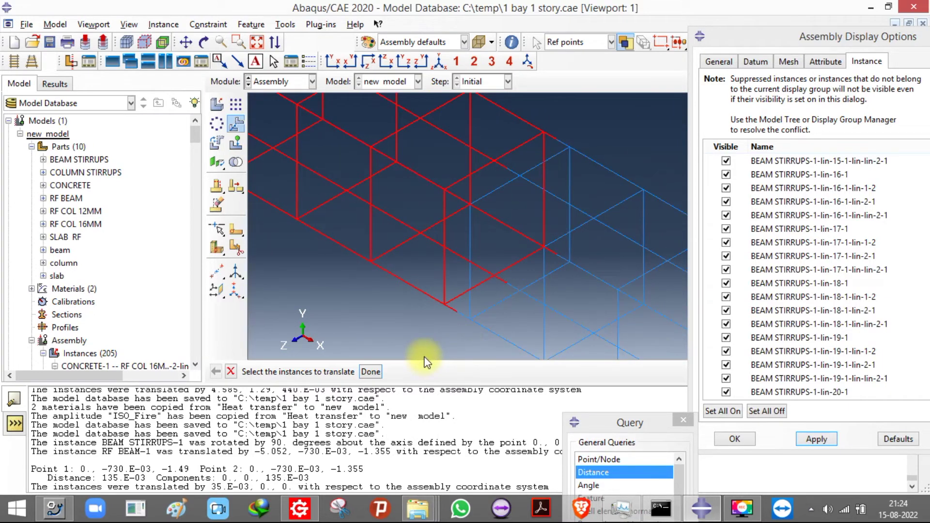
pyautogui.scroll(-3, 454, 196)
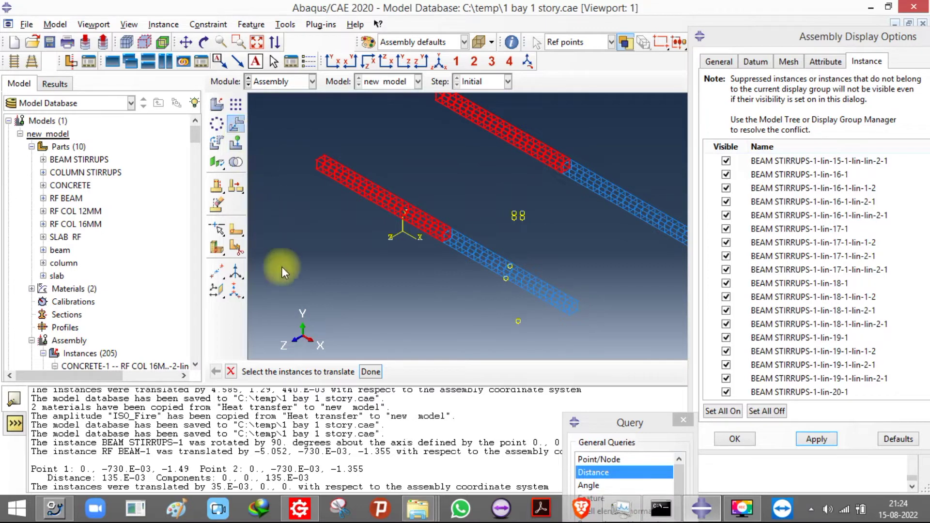
# Step: Rotate the two complete cage copies on the negative X side 90 degrees about the Y axis through the origin
pyautogui.click(352, 312)
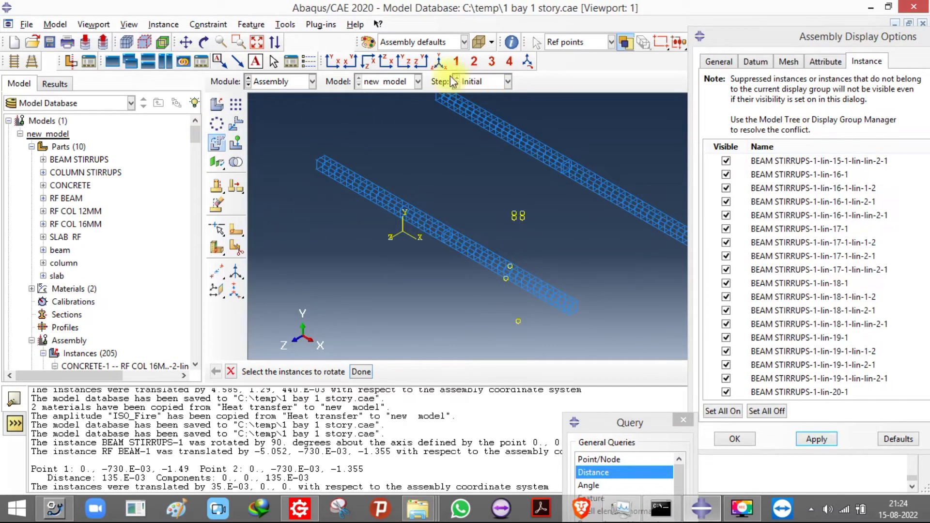
pyautogui.click(334, 61)
pyautogui.moveTo(332, 265); pyautogui.dragTo(438, 373)
pyautogui.scroll(5, 473, 310)
pyautogui.moveTo(328, 246); pyautogui.dragTo(501, 352)
pyautogui.scroll(3, 501, 351)
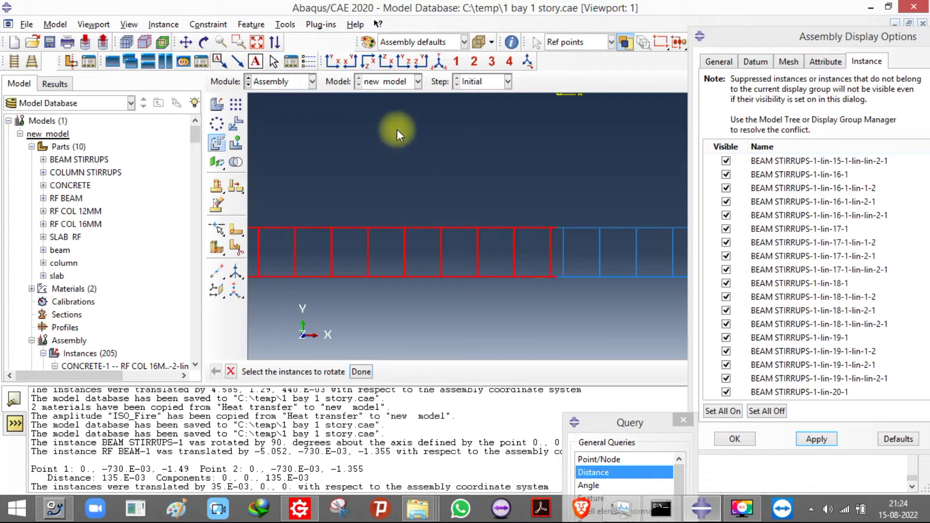
pyautogui.click(438, 61)
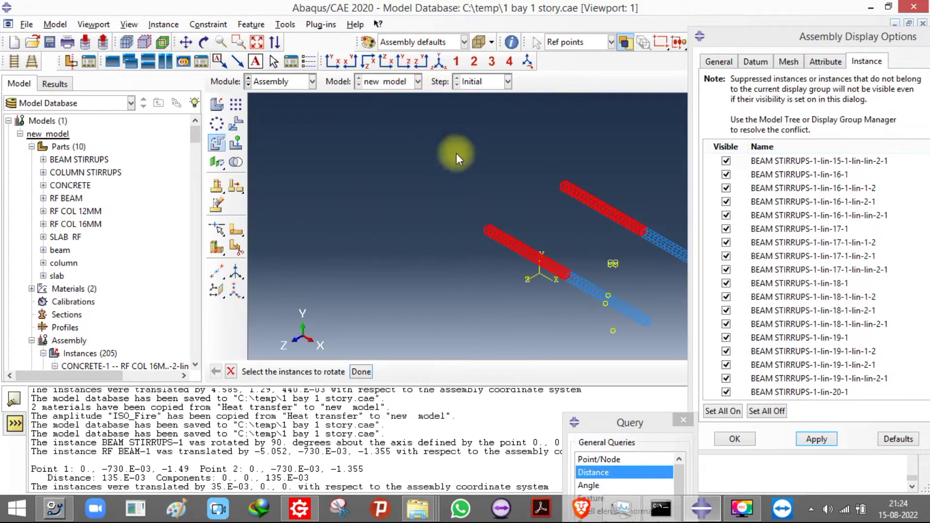
pyautogui.click(361, 372)
pyautogui.press('Return')
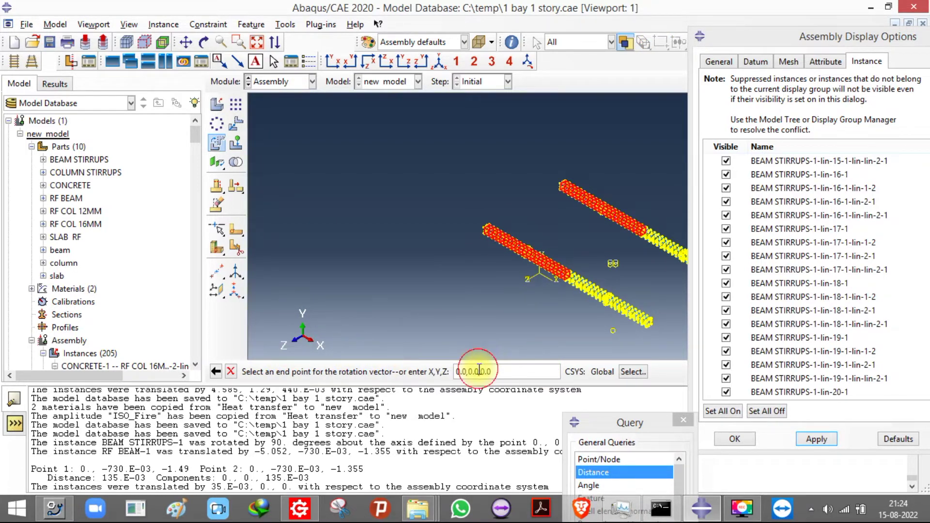
pyautogui.press('Return')
pyautogui.click(465, 270)
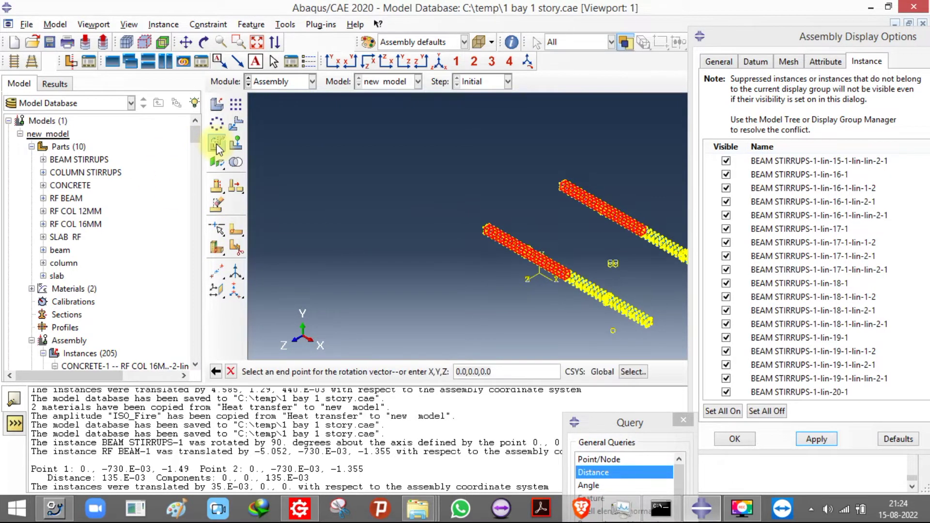
pyautogui.click(478, 372)
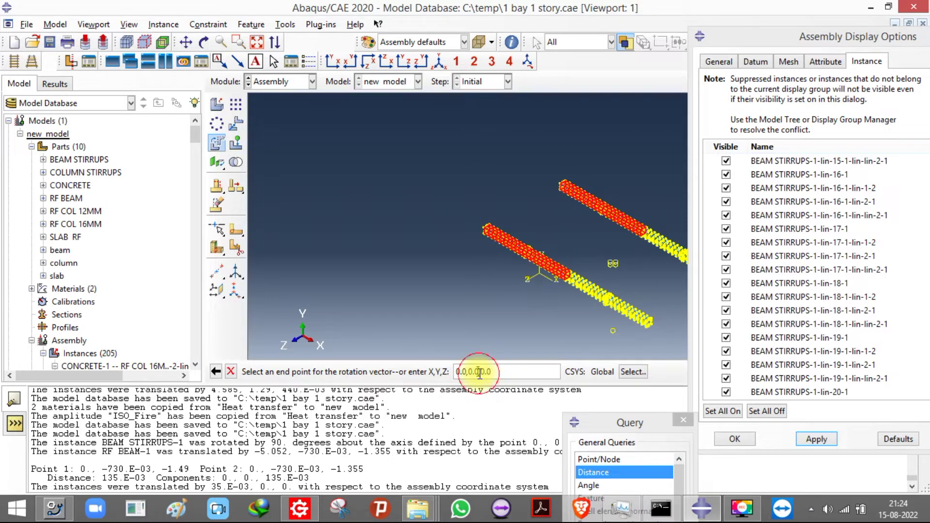
pyautogui.press('Return')
pyautogui.press('Return')
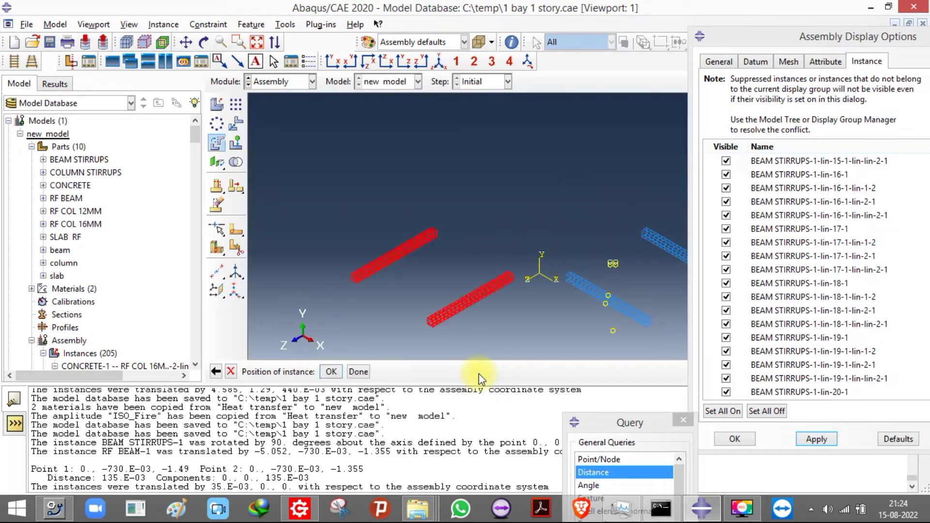
pyautogui.click(334, 372)
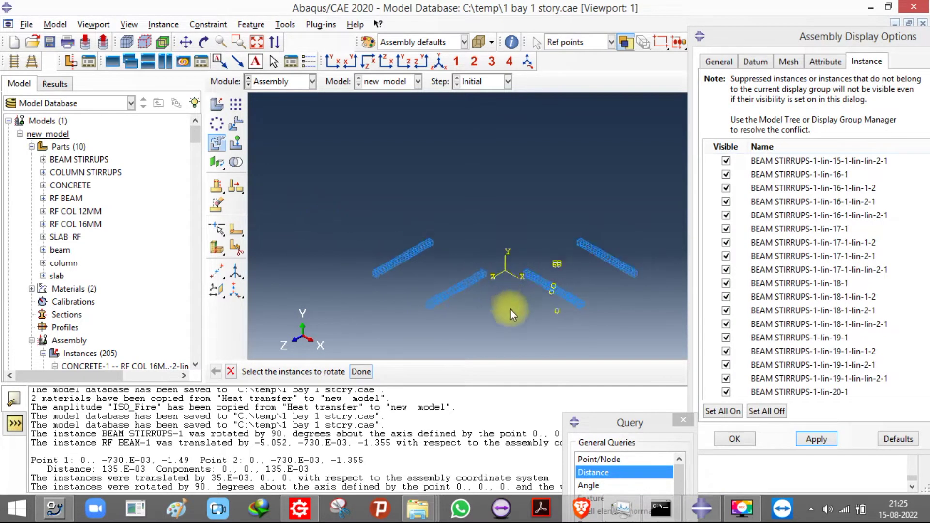
# Step: Make the CONCRETE-1 instance visible in the assembly together with the beam cages
pyautogui.scroll(-1, 572, 319)
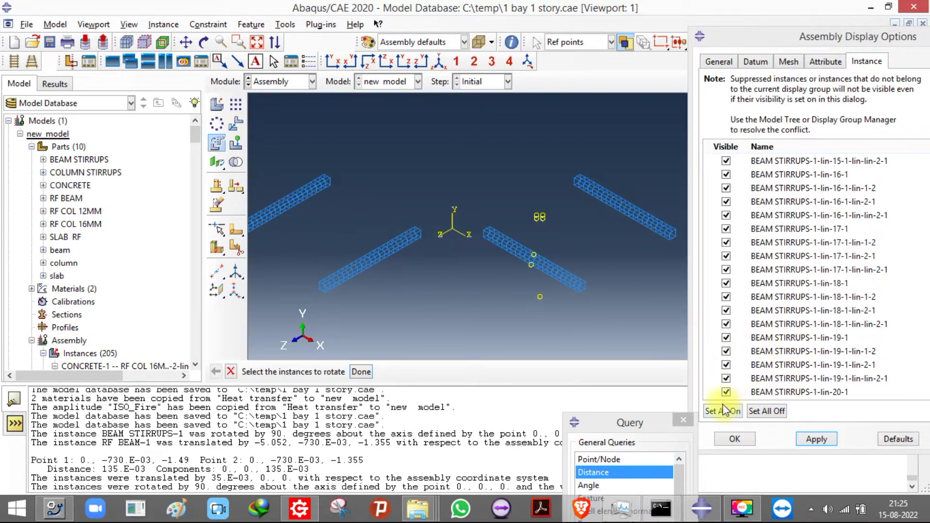
pyautogui.scroll(-20, 737, 350)
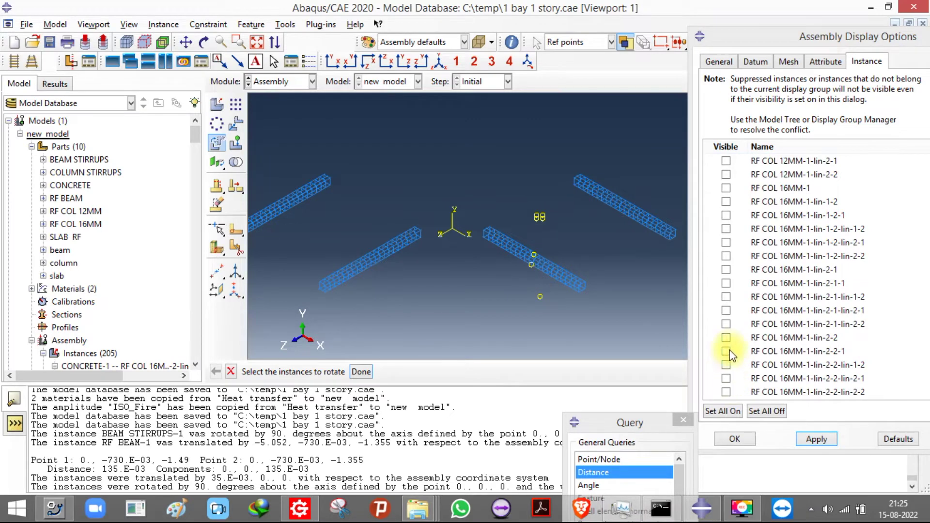
pyautogui.scroll(8, 734, 368)
pyautogui.scroll(10, 731, 353)
pyautogui.scroll(2, 731, 350)
pyautogui.scroll(-2, 730, 349)
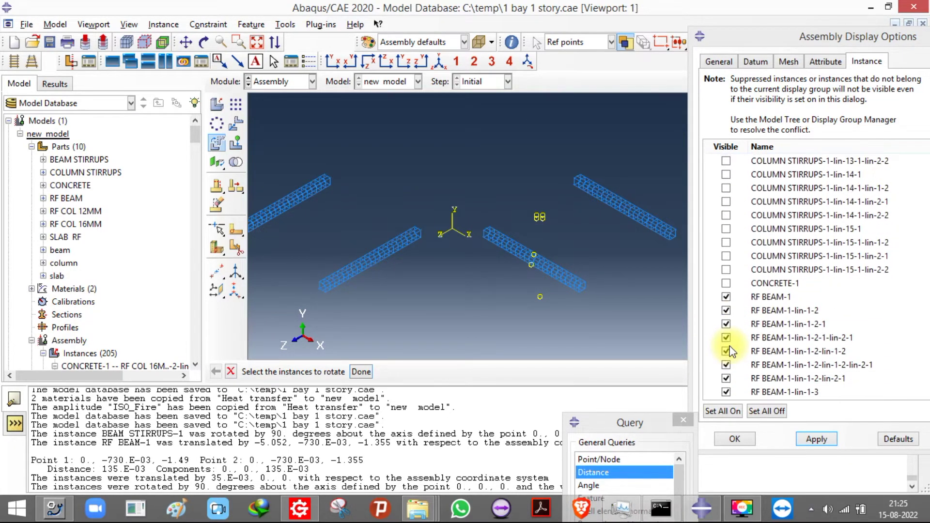
pyautogui.click(726, 284)
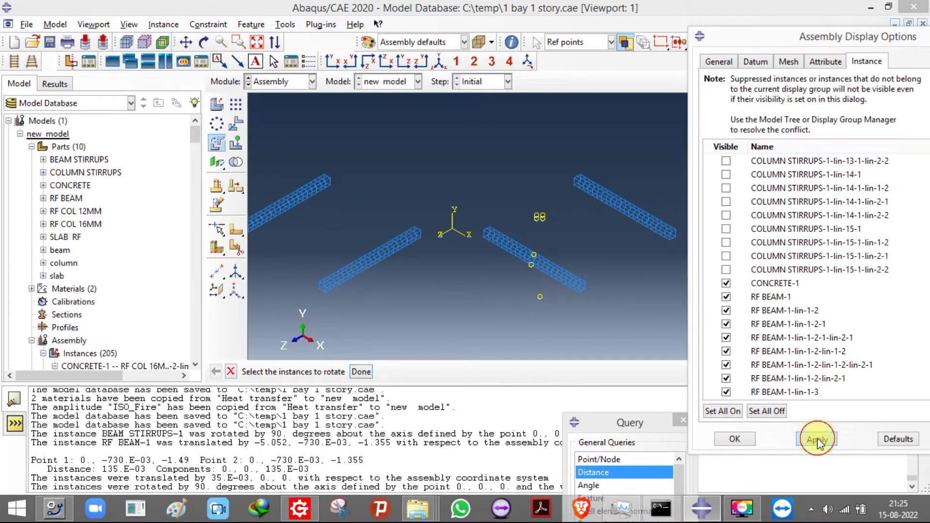
pyautogui.click(817, 439)
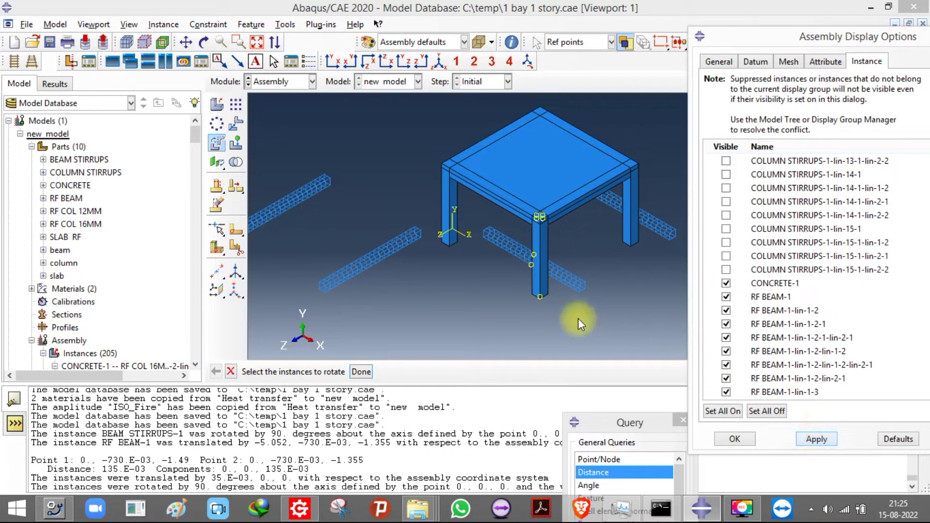
pyautogui.scroll(6, 542, 221)
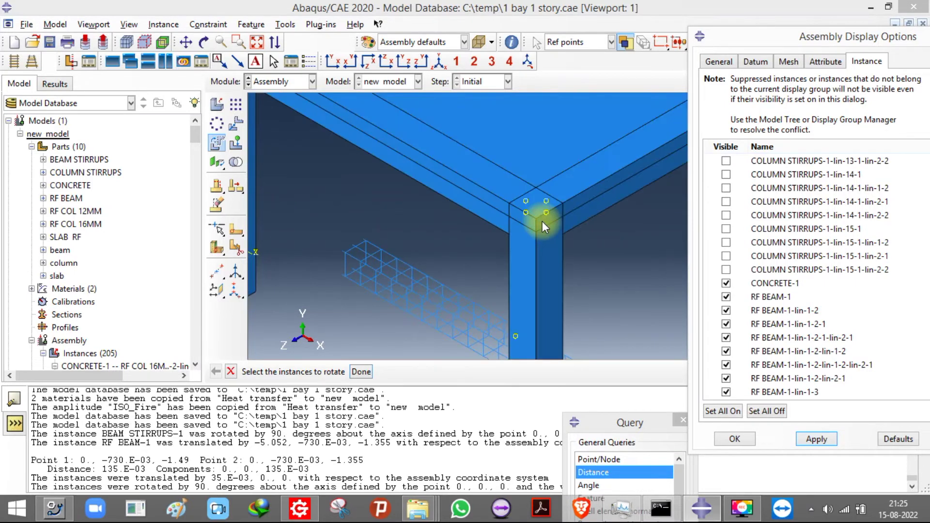
pyautogui.scroll(-6, 542, 221)
pyautogui.click(534, 222)
pyautogui.click(322, 185)
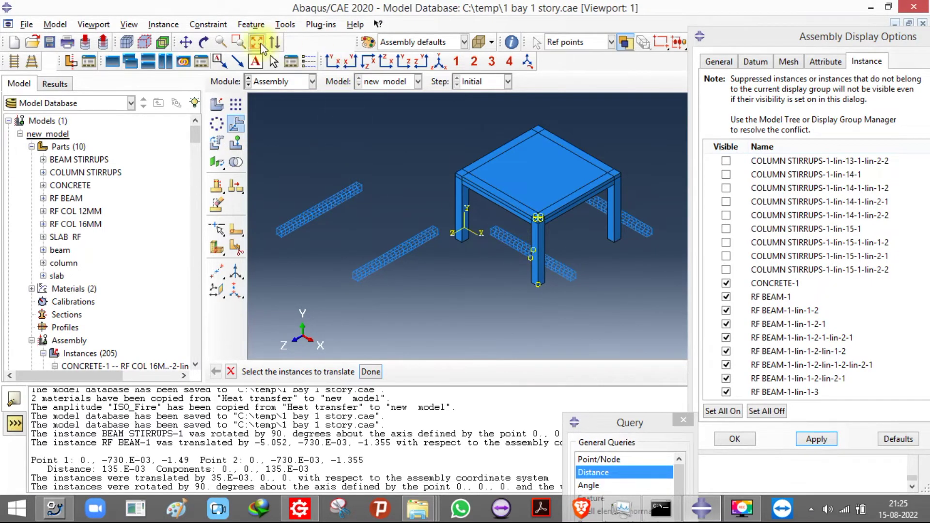
pyautogui.click(203, 43)
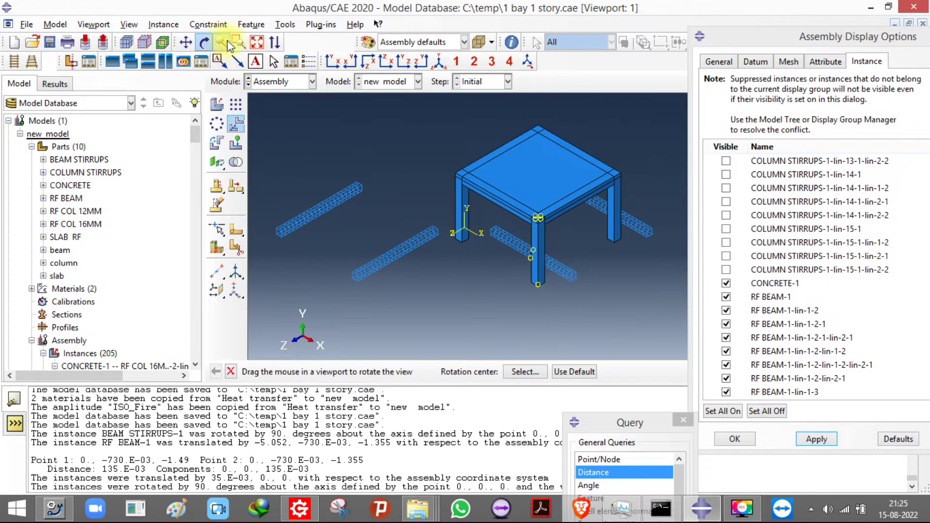
pyautogui.click(281, 128)
pyautogui.moveTo(269, 144); pyautogui.dragTo(447, 314)
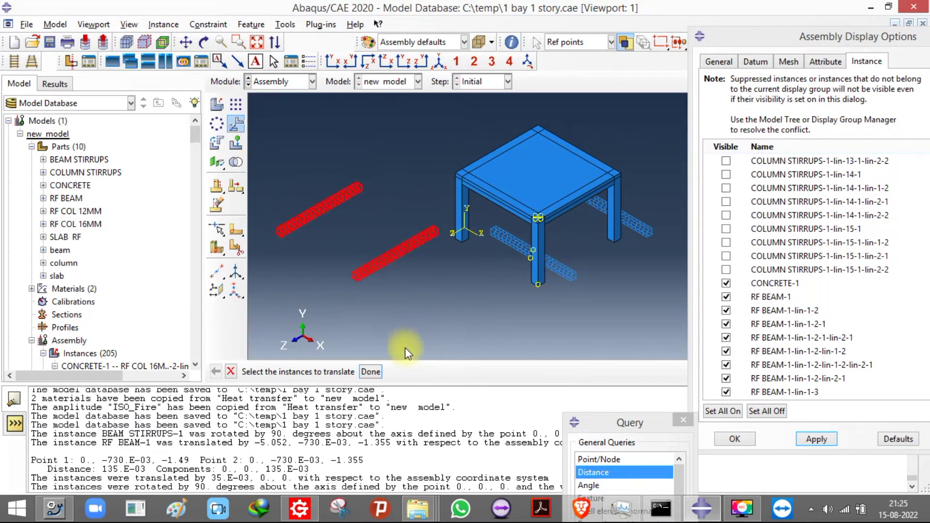
pyautogui.click(370, 371)
pyautogui.scroll(-5, 364, 278)
pyautogui.scroll(5, 349, 277)
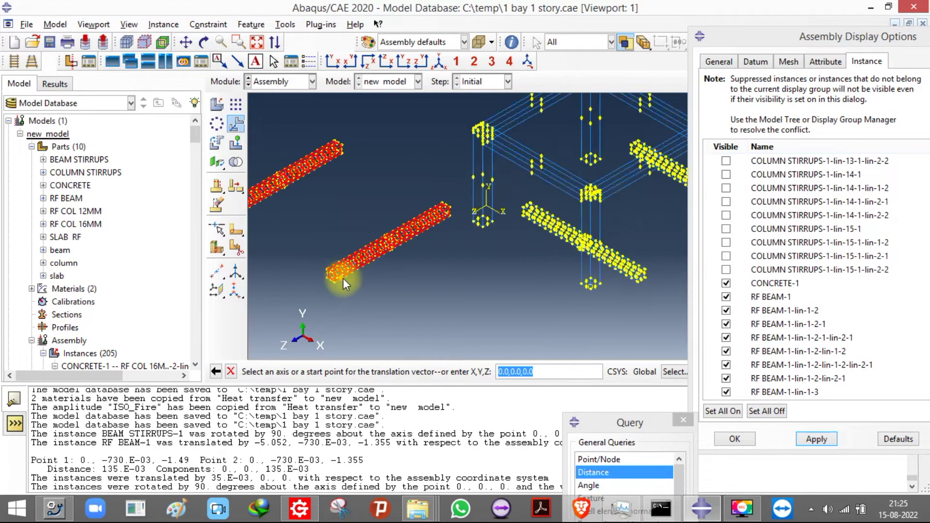
pyautogui.scroll(-8, 557, 184)
pyautogui.scroll(5, 544, 189)
pyautogui.scroll(-4, 495, 249)
pyautogui.scroll(4, 512, 269)
pyautogui.scroll(-8, 495, 201)
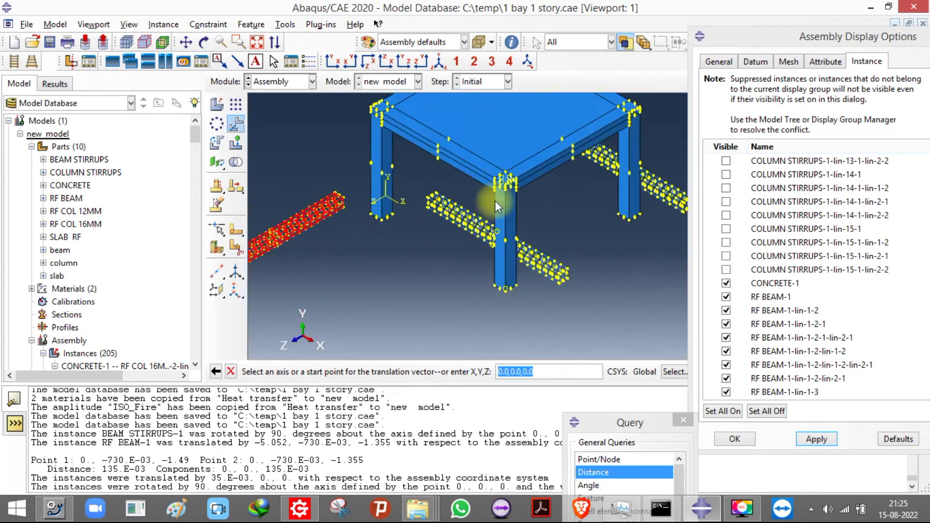
pyautogui.scroll(6, 427, 261)
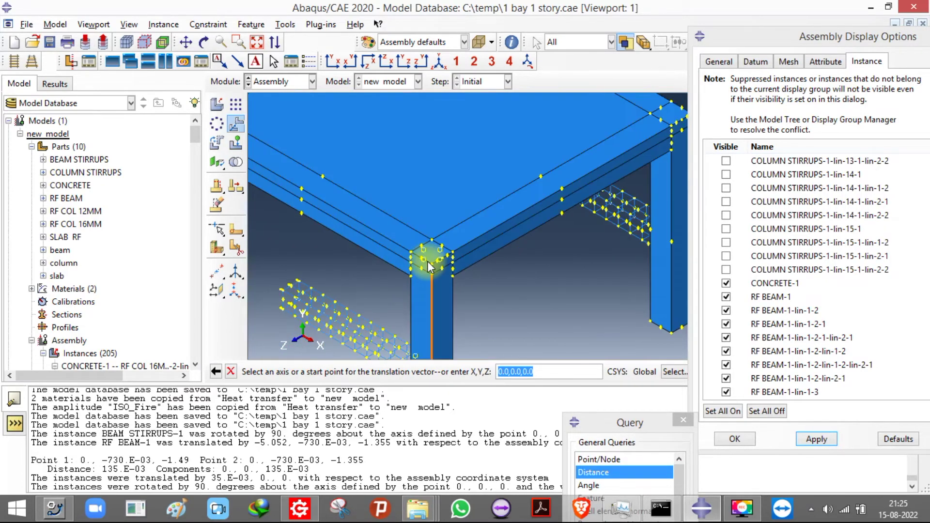
pyautogui.scroll(-8, 432, 262)
# Step: Create a datum point offset by -0.04,-0.04,-0.04 from the front outer top corner of the concrete frame
pyautogui.moveTo(218, 270); pyautogui.dragTo(256, 280)
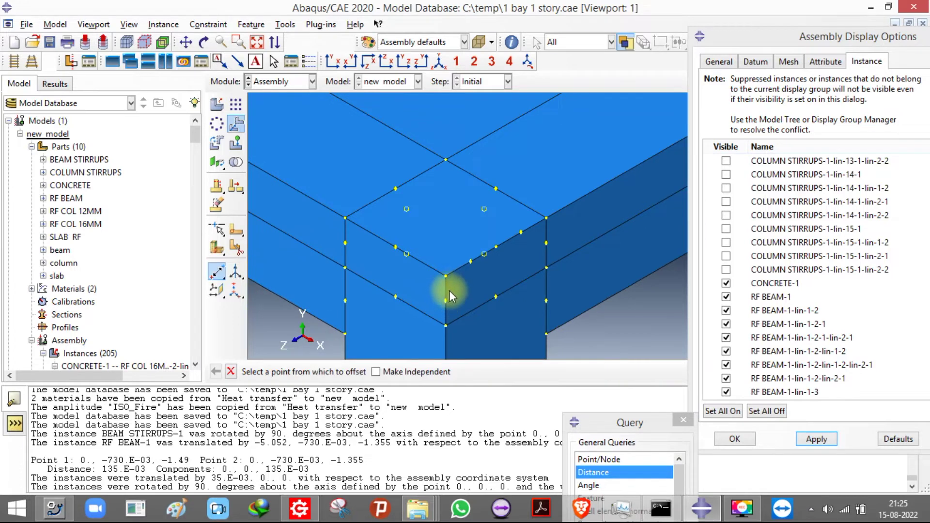
pyautogui.click(444, 280)
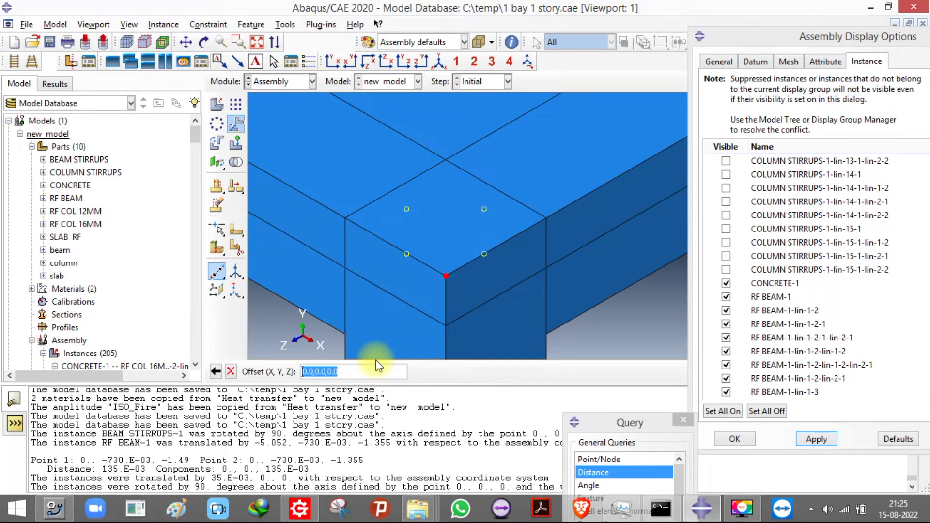
pyautogui.write('-0.04')
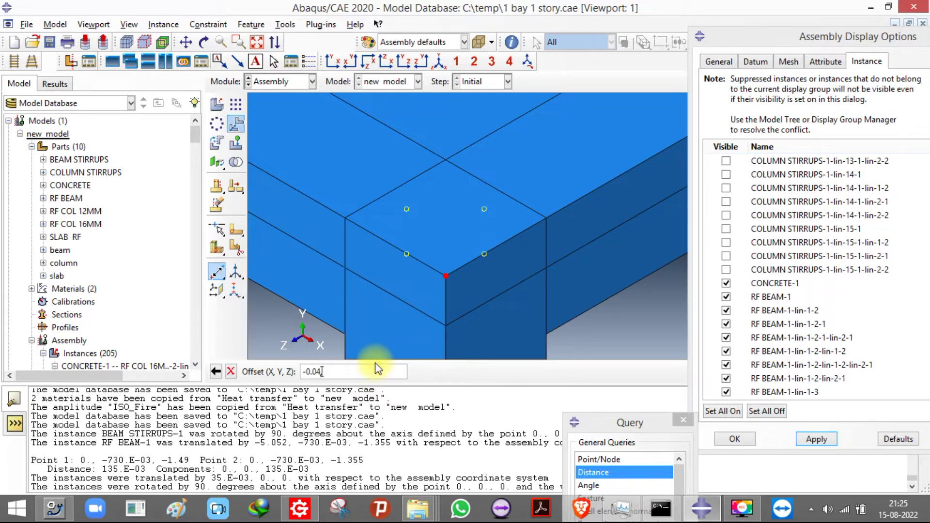
pyautogui.write(',-0.04,-0')
pyautogui.press('Return')
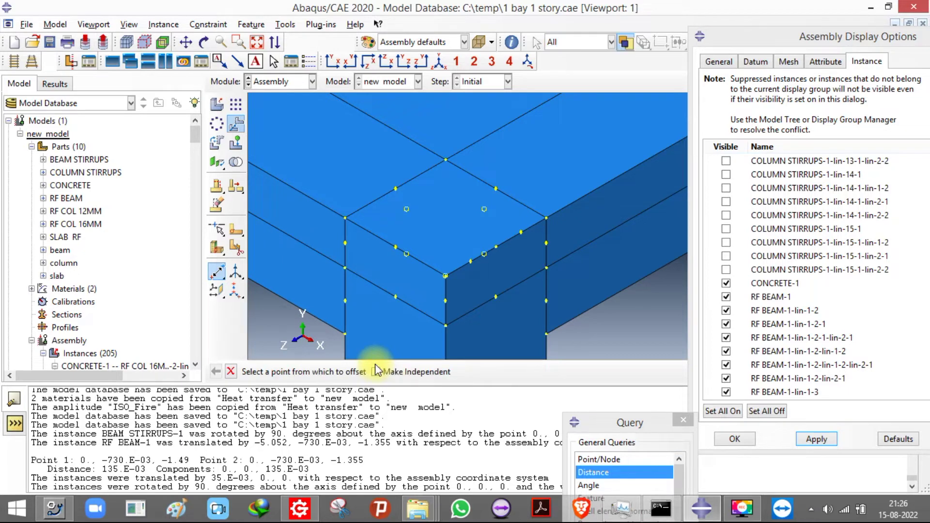
# Step: Review the X, Y and Z offsets of the assembly feature Datum pt-8 and close its definition without changes
pyautogui.scroll(-5, 446, 278)
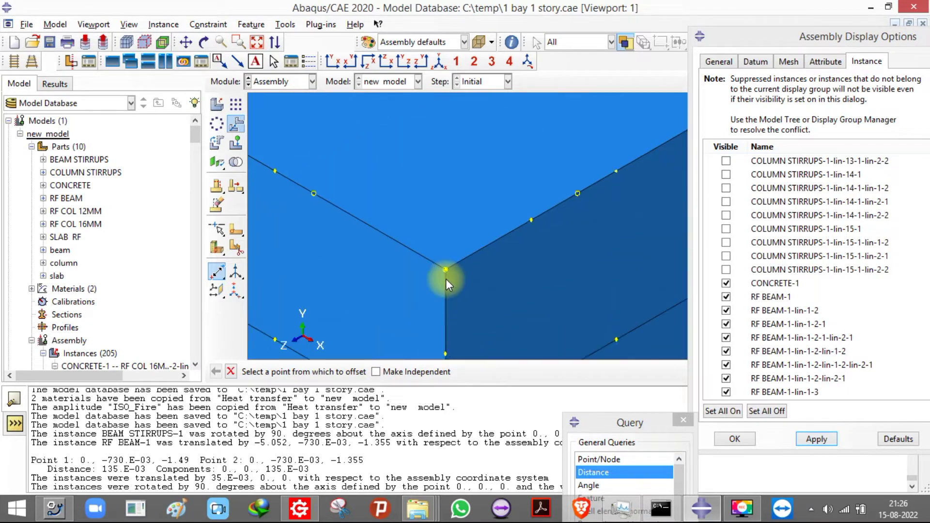
pyautogui.scroll(-3, 101, 249)
pyautogui.scroll(-10, 100, 249)
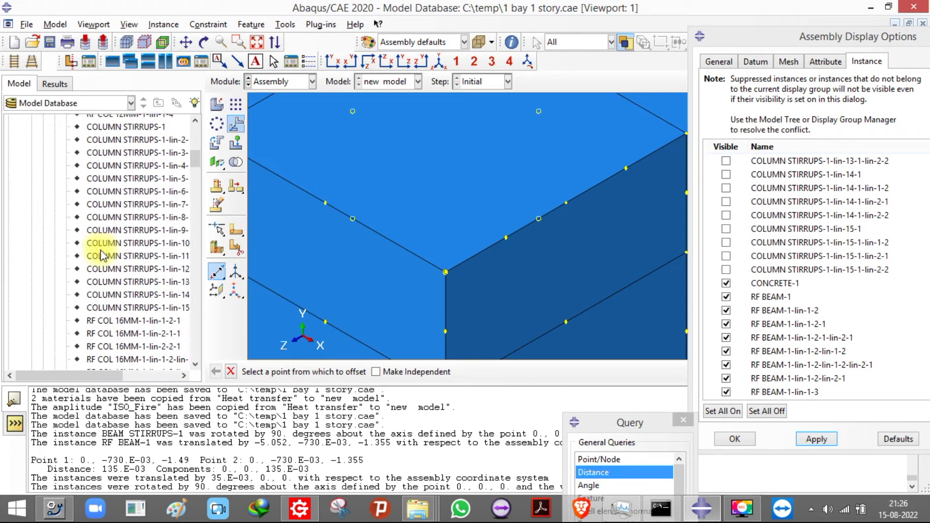
pyautogui.scroll(-10, 100, 249)
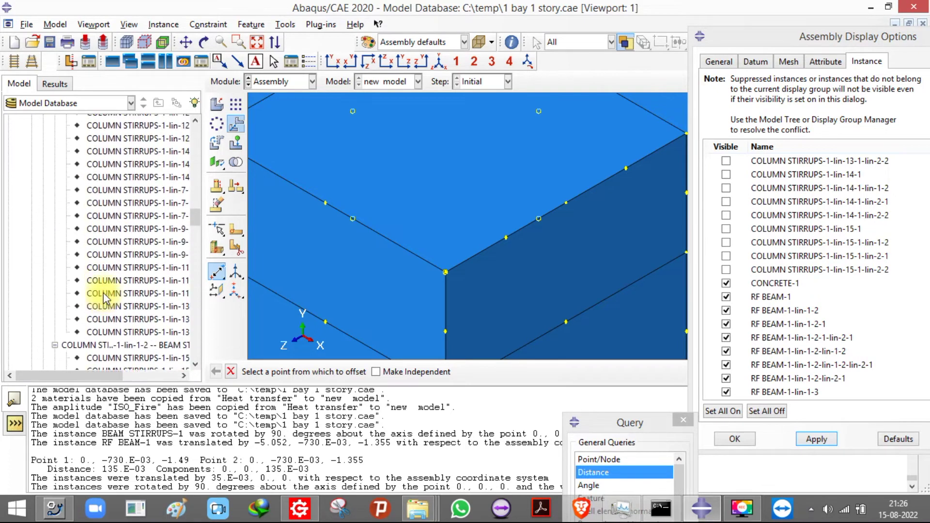
pyautogui.scroll(-12, 104, 298)
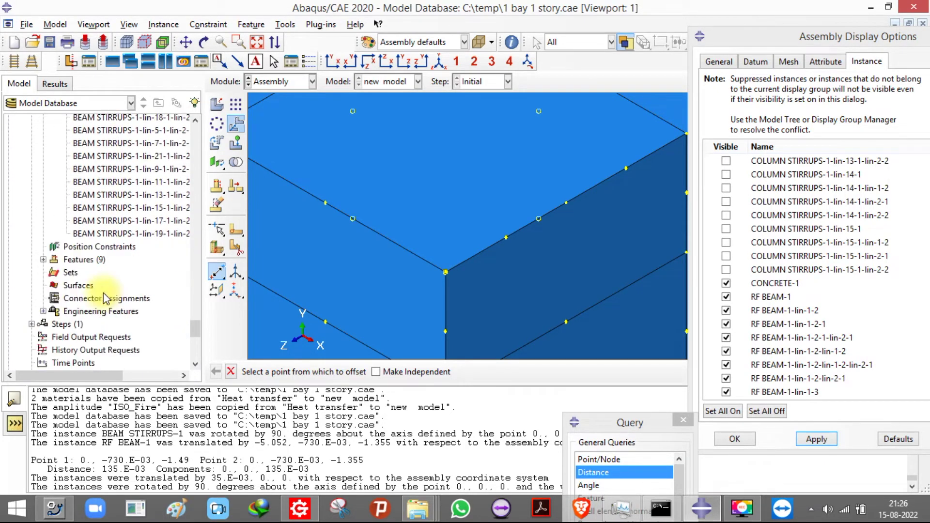
pyautogui.click(43, 120)
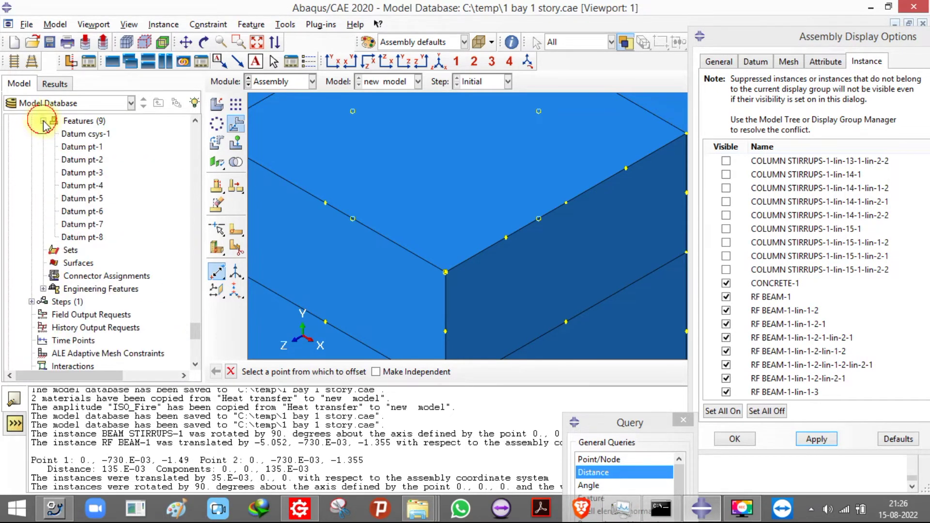
pyautogui.click(77, 237)
pyautogui.rightClick(78, 238)
pyautogui.click(91, 254)
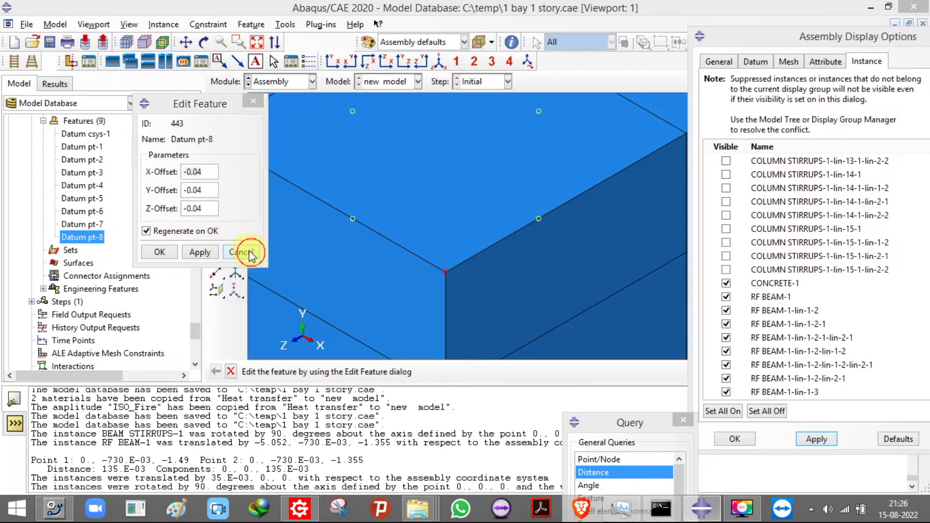
pyautogui.click(241, 253)
# Step: Examine the datum points at the frame's corner from above and from an oblique angle
pyautogui.click(334, 61)
pyautogui.click(350, 64)
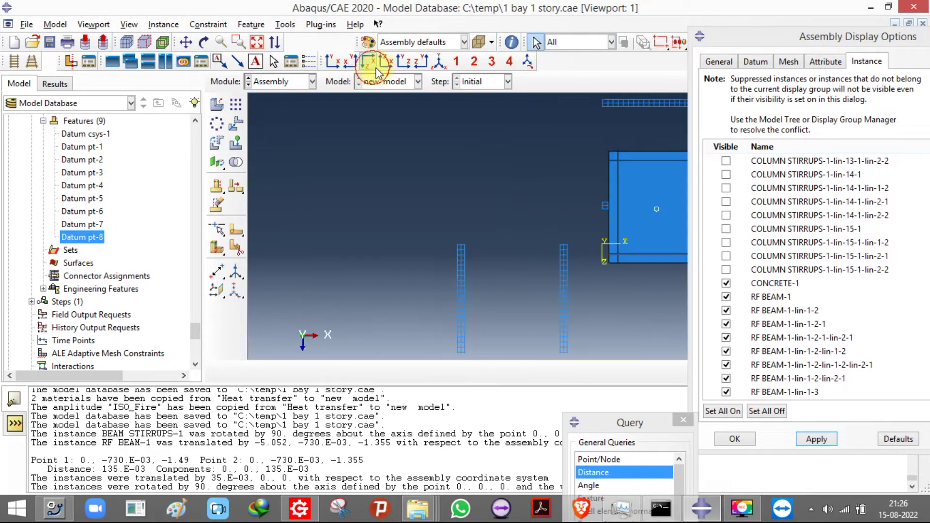
pyautogui.scroll(5, 628, 254)
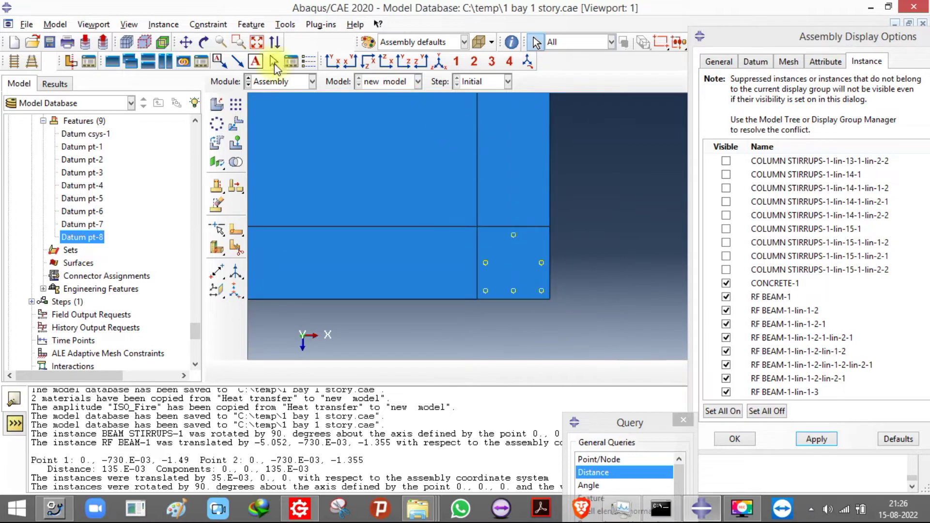
pyautogui.click(203, 42)
pyautogui.moveTo(591, 301); pyautogui.dragTo(461, 183)
pyautogui.moveTo(465, 143); pyautogui.dragTo(398, 189)
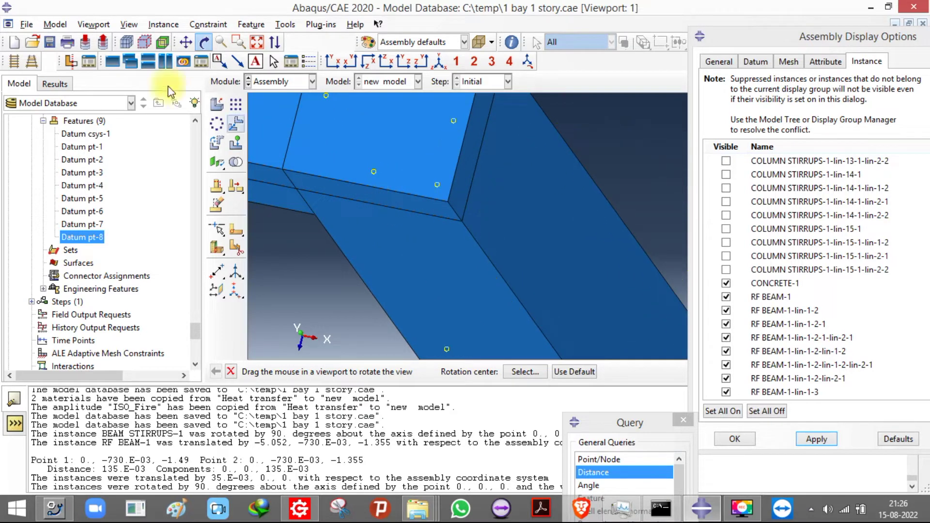
pyautogui.click(204, 43)
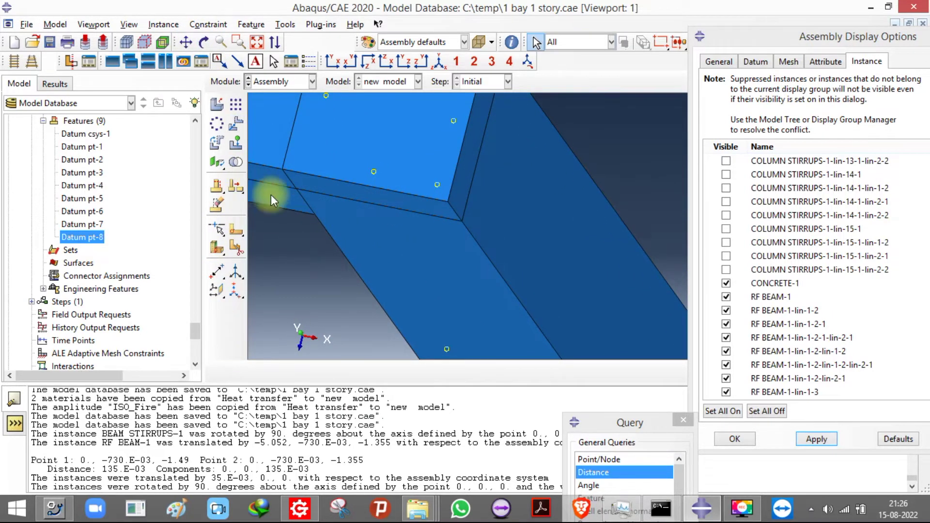
pyautogui.scroll(3, 501, 303)
# Step: Translate the two rotated beam cages from the near cage's end corner point to the new datum point in the frame's corner
pyautogui.click(237, 123)
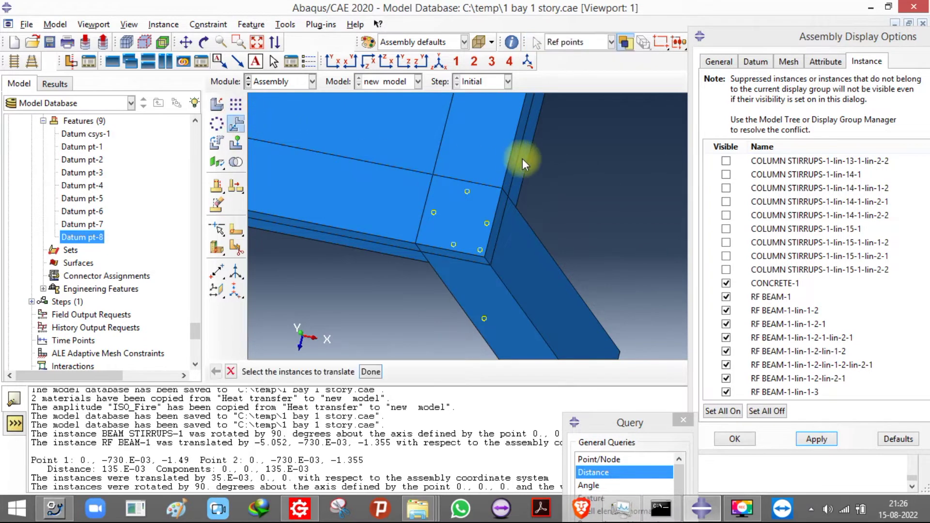
pyautogui.scroll(4, 532, 158)
pyautogui.moveTo(270, 113); pyautogui.dragTo(417, 300)
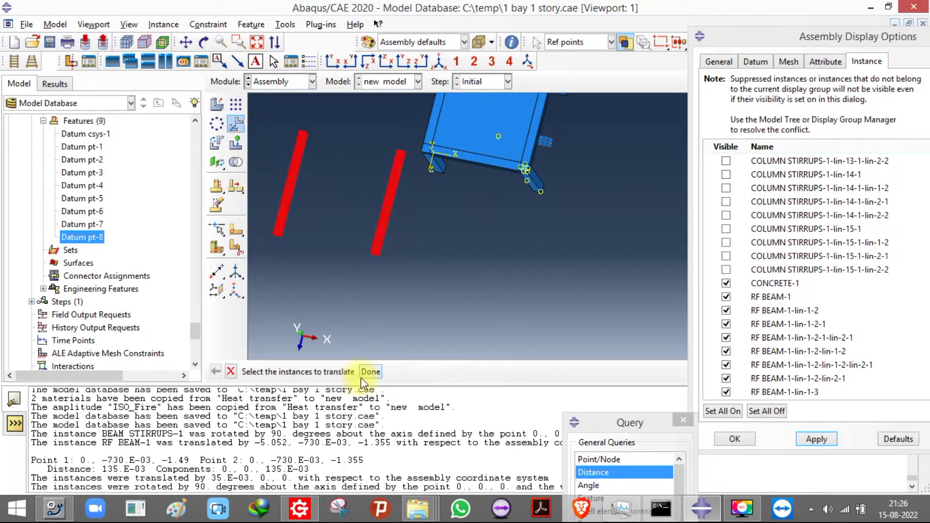
pyautogui.click(370, 372)
pyautogui.scroll(-5, 402, 248)
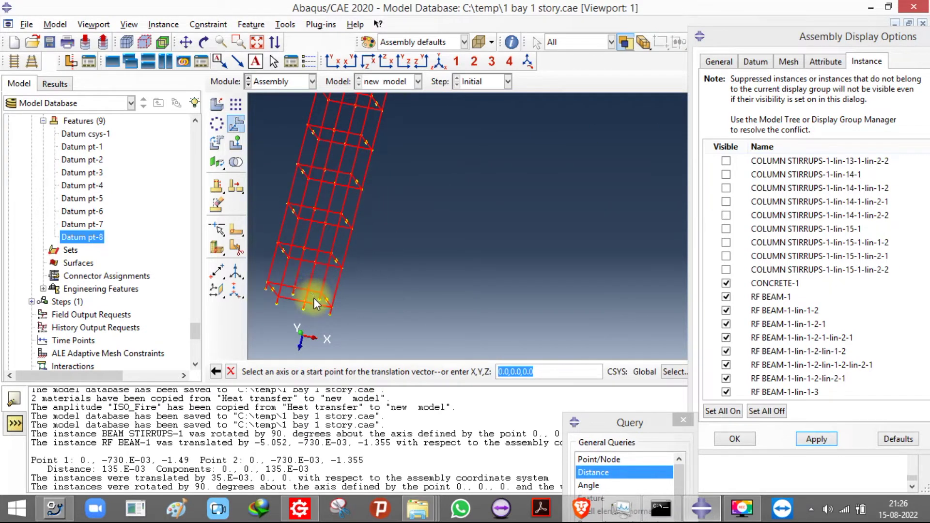
pyautogui.click(314, 304)
pyautogui.scroll(5, 307, 304)
pyautogui.scroll(-10, 317, 329)
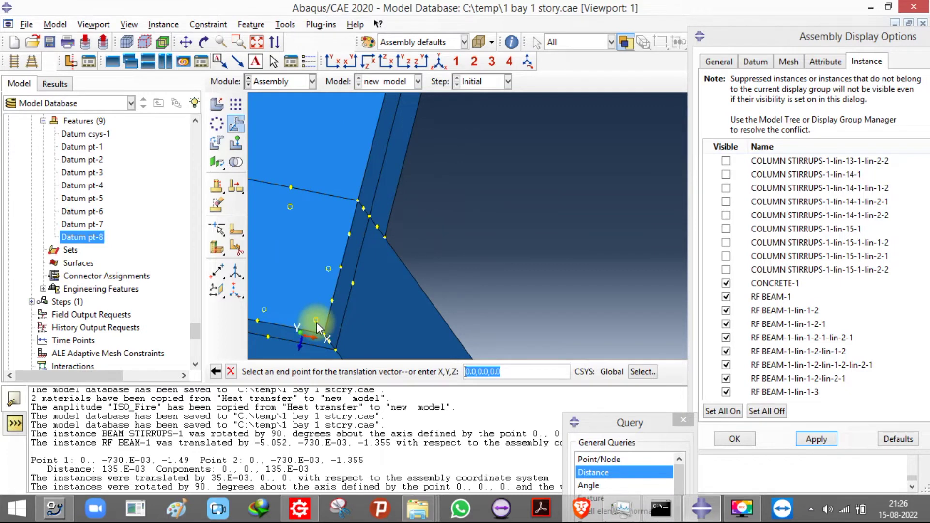
pyautogui.click(317, 322)
pyautogui.scroll(4, 403, 266)
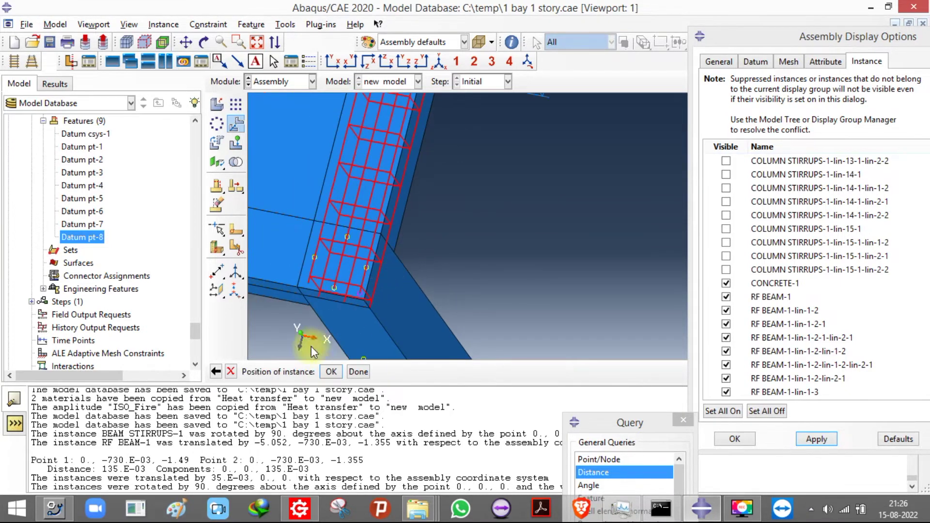
pyautogui.click(331, 373)
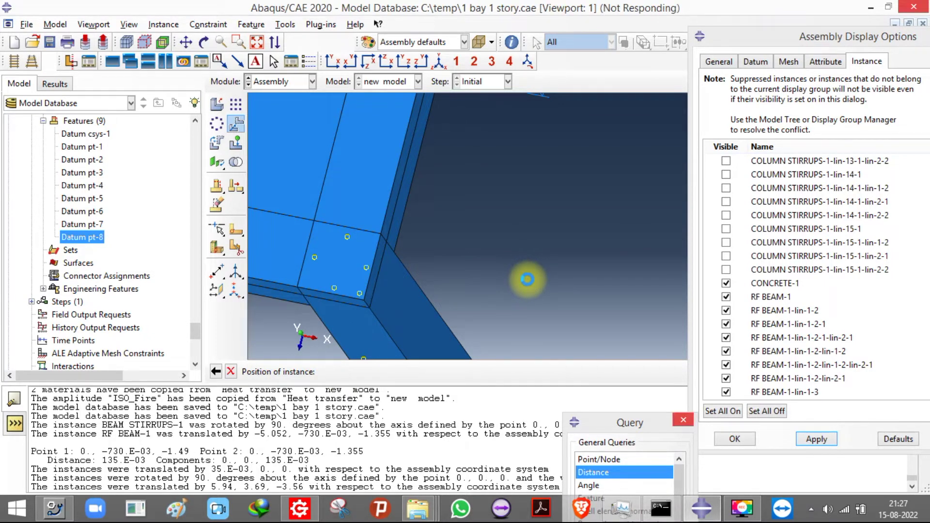
pyautogui.scroll(-5, 527, 280)
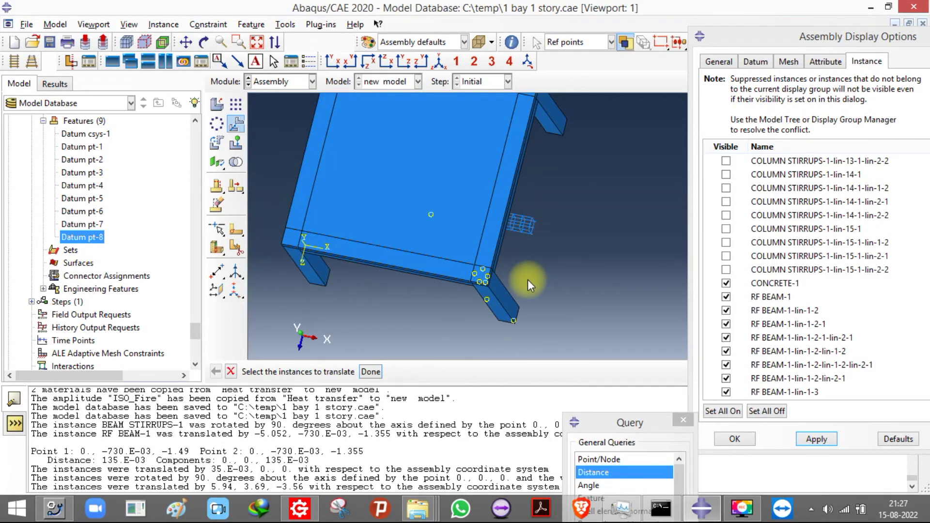
pyautogui.moveTo(532, 135); pyautogui.dragTo(623, 273)
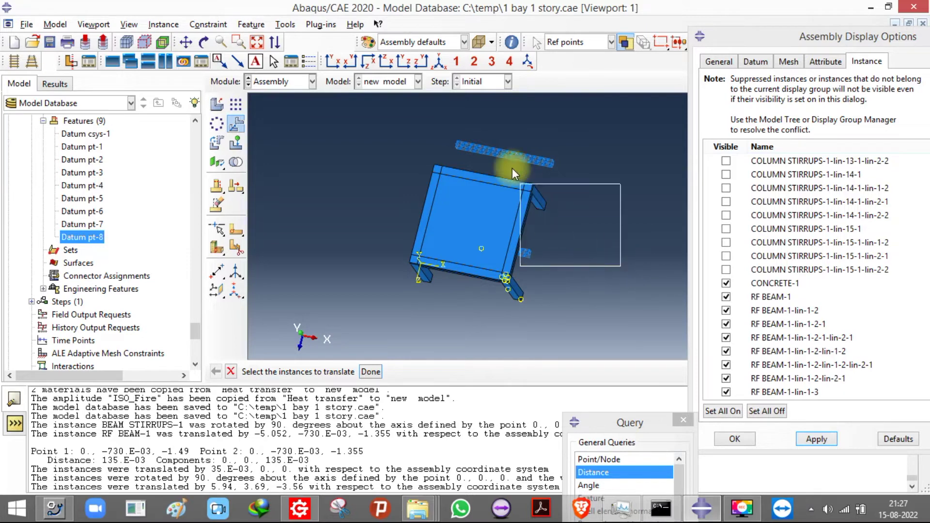
pyautogui.keyDown('ctrl'); pyautogui.click(502, 288); pyautogui.keyUp('ctrl')
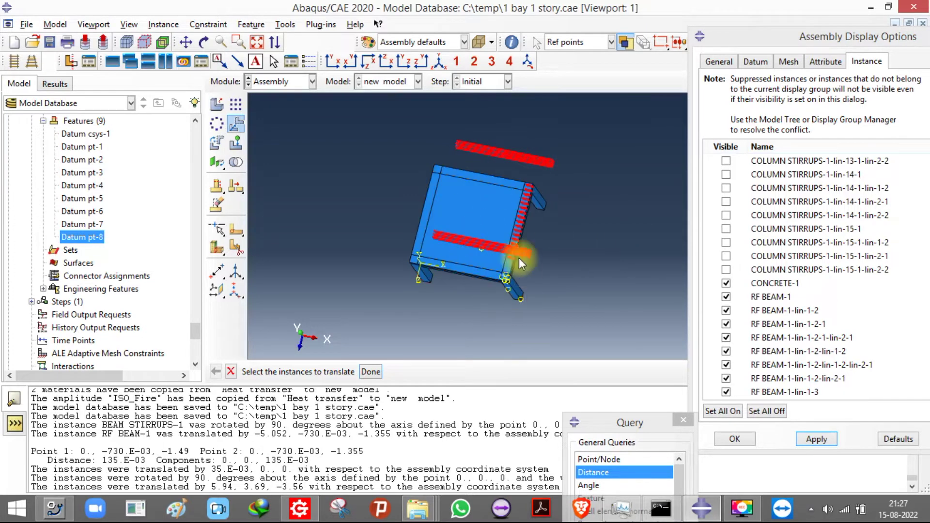
pyautogui.scroll(6, 523, 252)
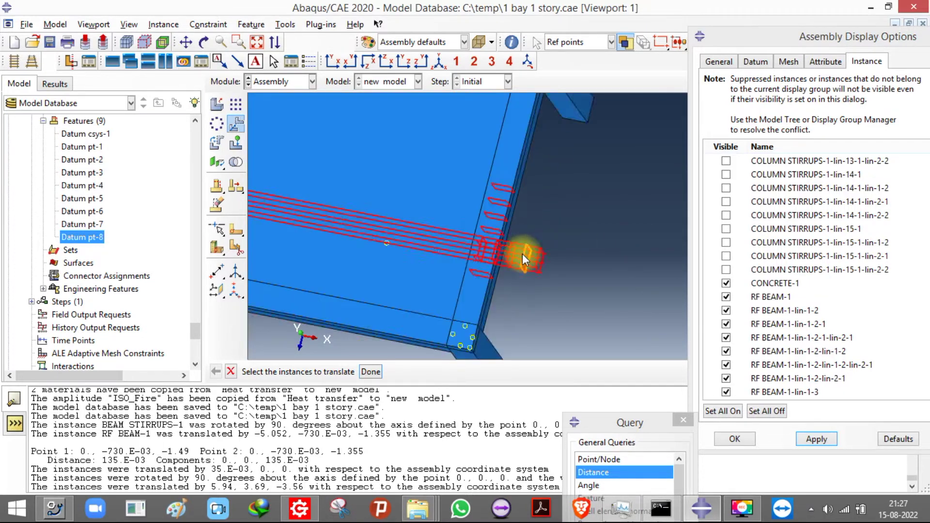
pyautogui.click(625, 170)
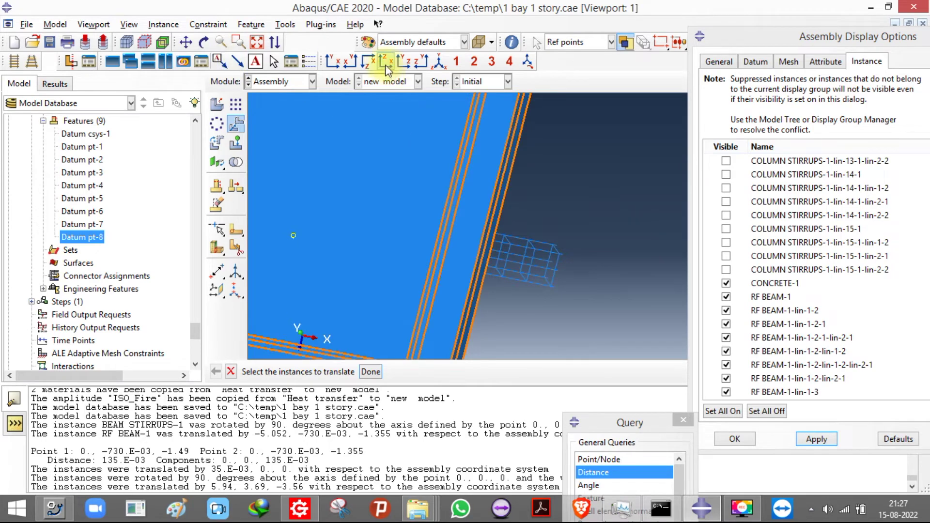
# Step: Select the two remaining beam cages outside the concrete frame as the instances to translate
pyautogui.click(203, 42)
pyautogui.moveTo(533, 208); pyautogui.dragTo(436, 165)
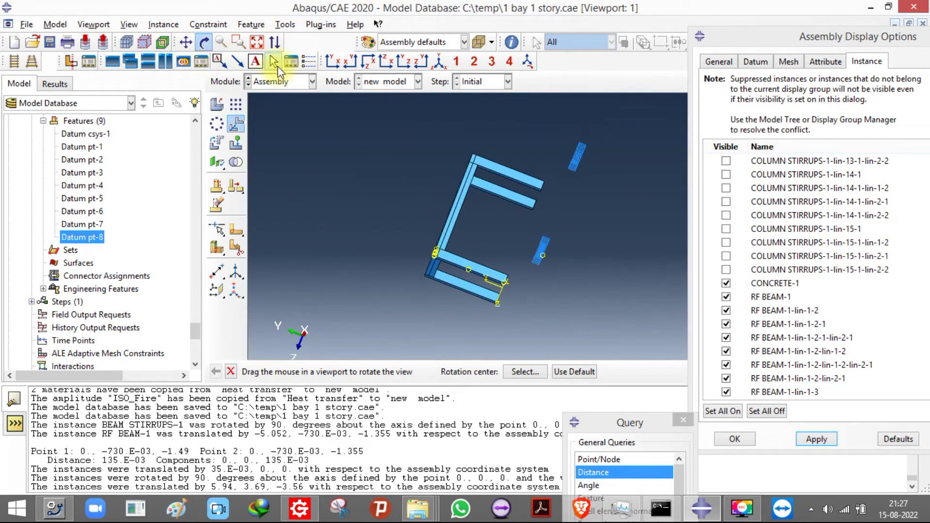
pyautogui.click(206, 47)
pyautogui.moveTo(492, 222); pyautogui.dragTo(582, 276)
pyautogui.scroll(2, 575, 236)
pyautogui.moveTo(496, 227); pyautogui.dragTo(575, 339)
pyautogui.moveTo(543, 102); pyautogui.dragTo(661, 226)
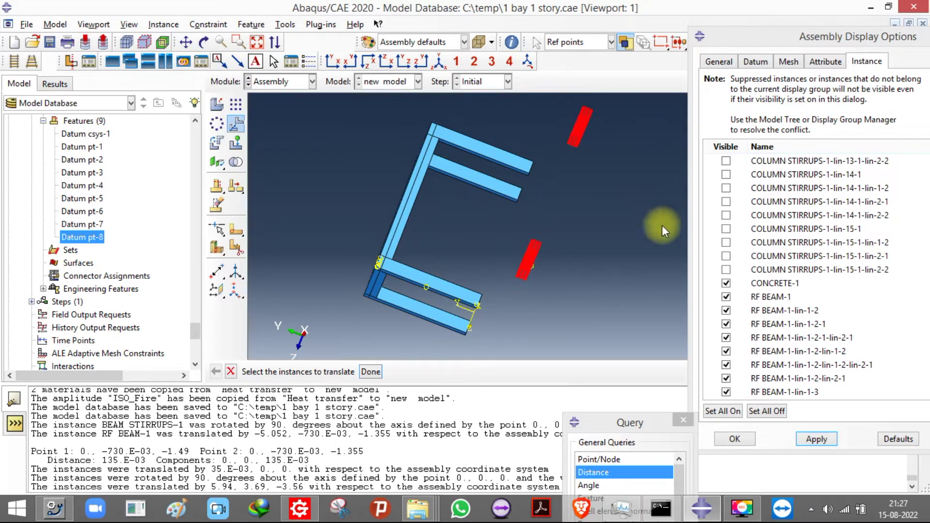
pyautogui.click(375, 373)
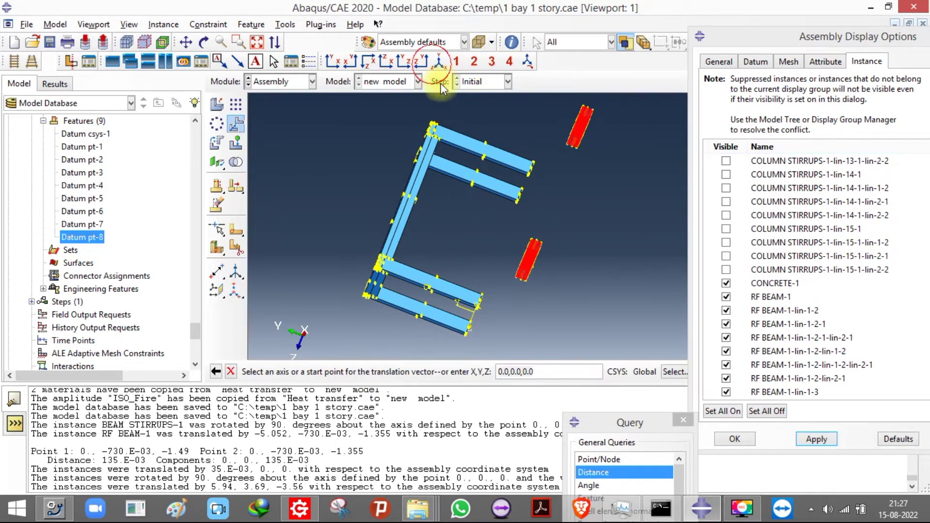
pyautogui.click(439, 61)
pyautogui.scroll(5, 570, 250)
pyautogui.scroll(6, 572, 262)
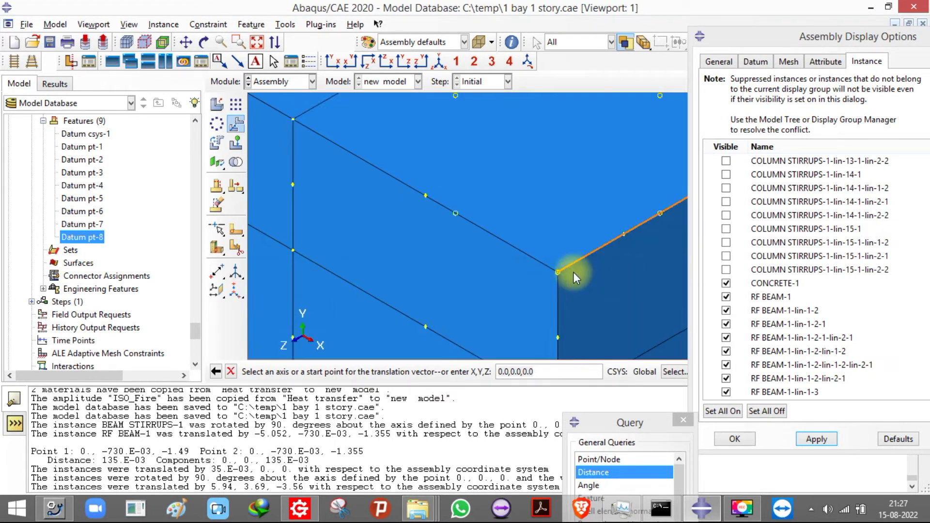
pyautogui.moveTo(557, 252); pyautogui.dragTo(202, 90)
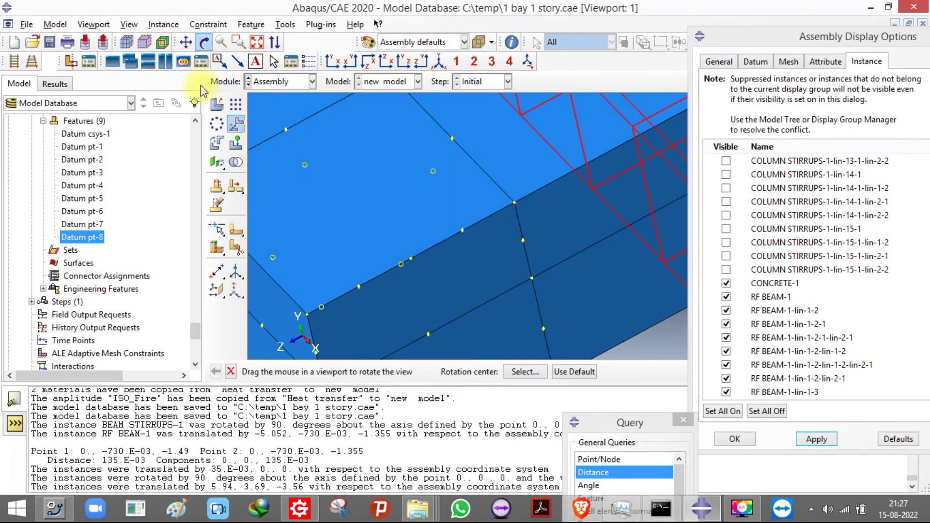
pyautogui.click(204, 42)
pyautogui.scroll(3, 329, 288)
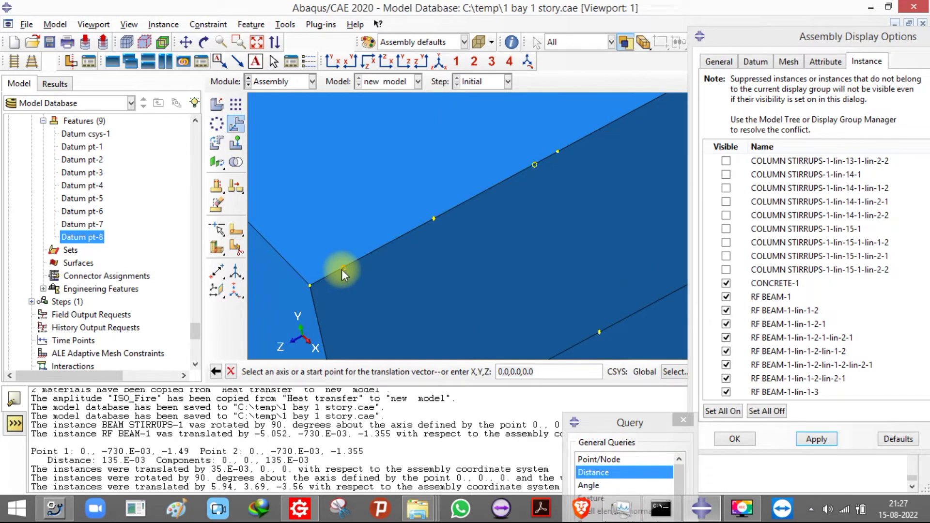
pyautogui.click(341, 269)
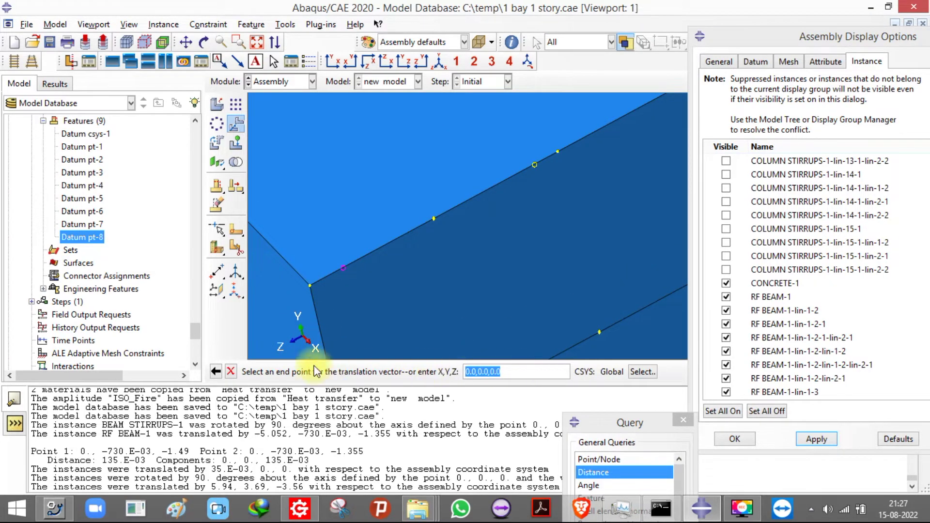
pyautogui.scroll(-5, 477, 192)
pyautogui.click(215, 370)
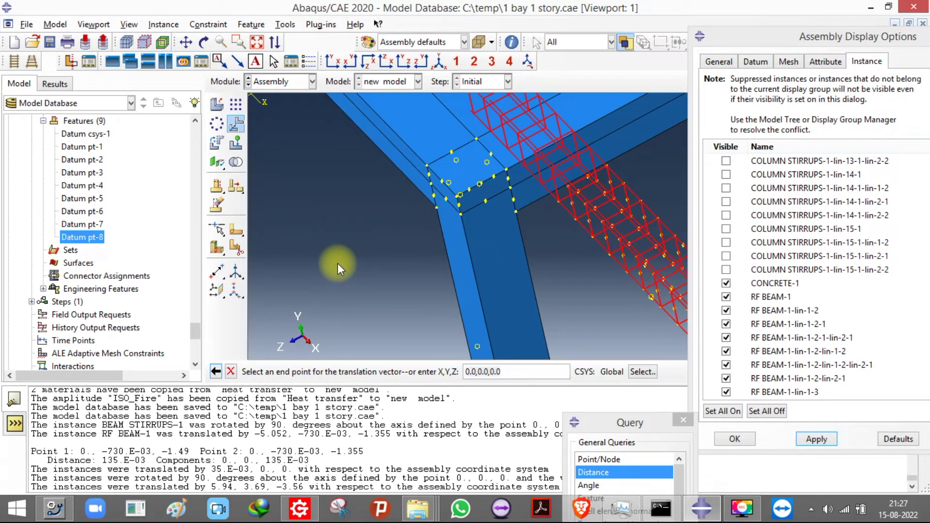
# Step: Translate the selected beam cages from the near cage's end corner point to the datum point at the frame's outer top corner
pyautogui.scroll(-5, 338, 263)
pyautogui.scroll(8, 516, 336)
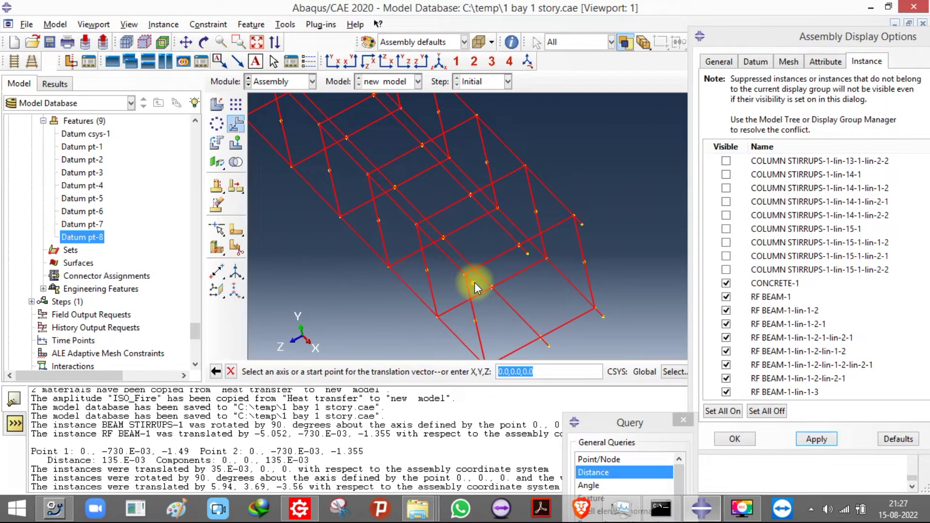
pyautogui.click(474, 281)
pyautogui.scroll(-5, 515, 301)
pyautogui.scroll(8, 431, 226)
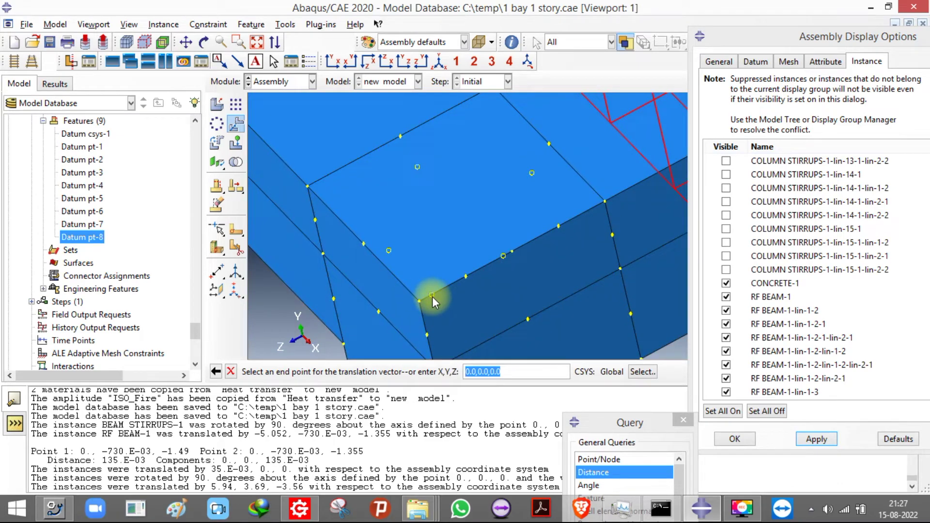
pyautogui.click(431, 297)
pyautogui.click(325, 378)
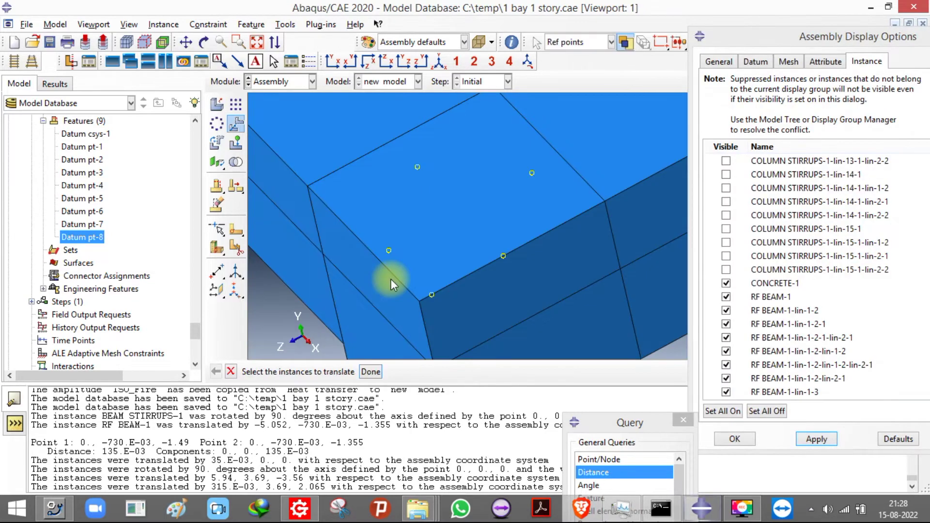
# Step: Make the assembly translucent and hide the CONCRETE-1 instance
pyautogui.scroll(5, 390, 280)
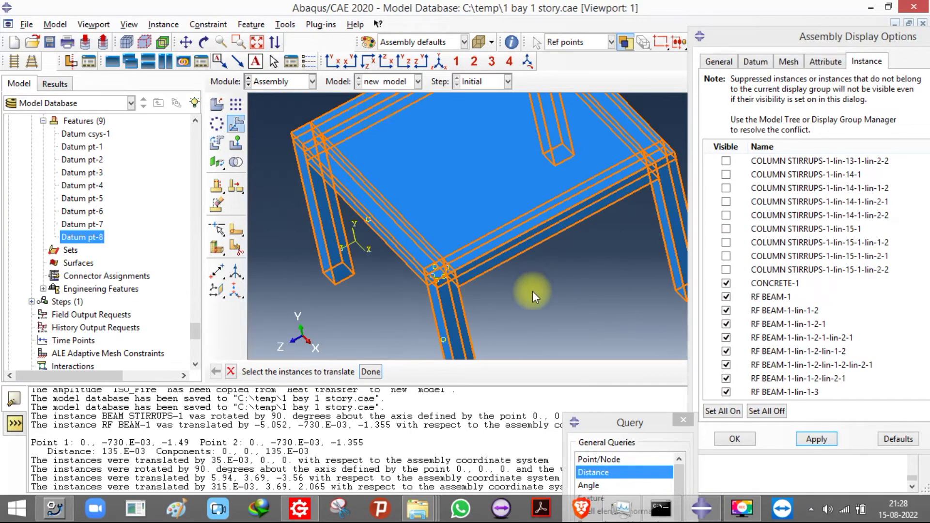
pyautogui.click(480, 41)
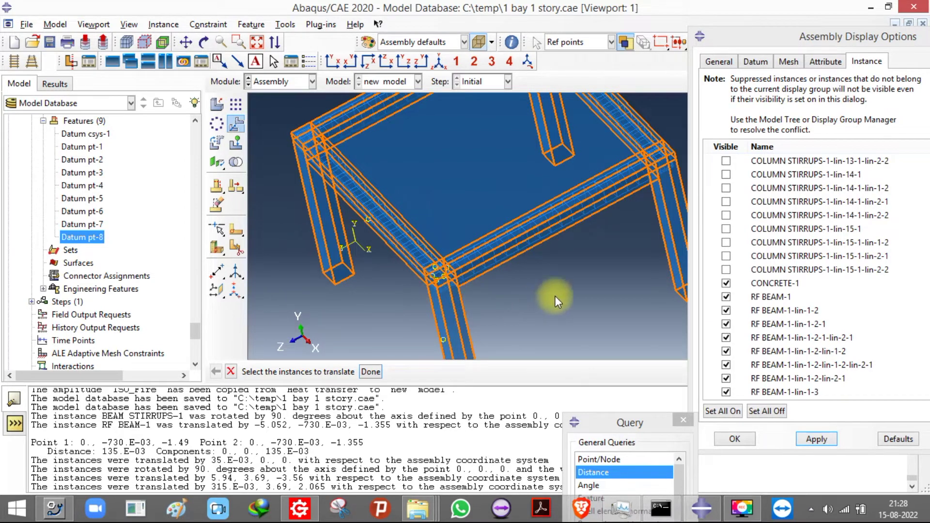
pyautogui.scroll(-5, 423, 295)
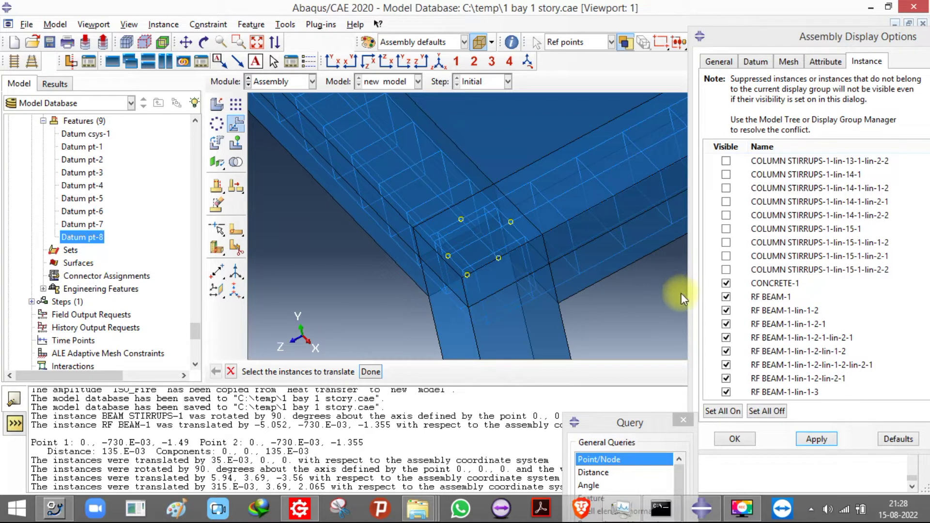
pyautogui.click(726, 282)
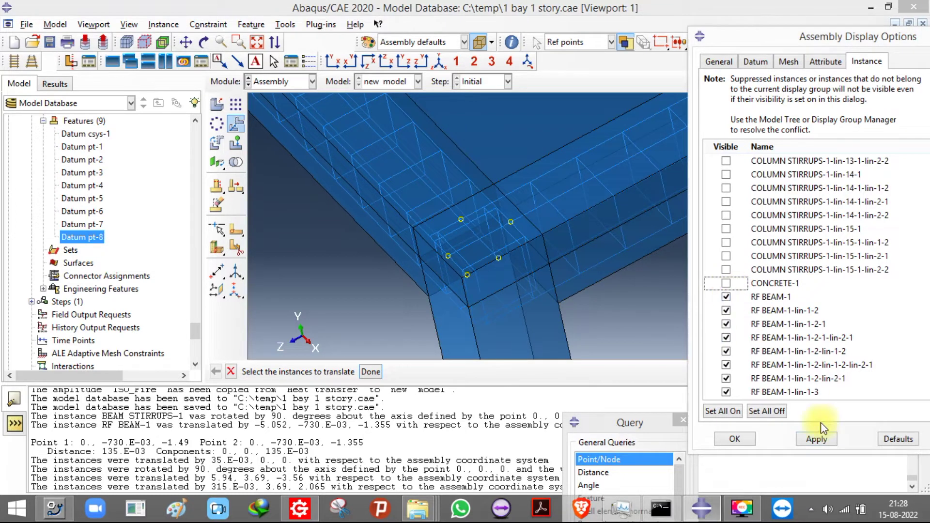
pyautogui.click(818, 439)
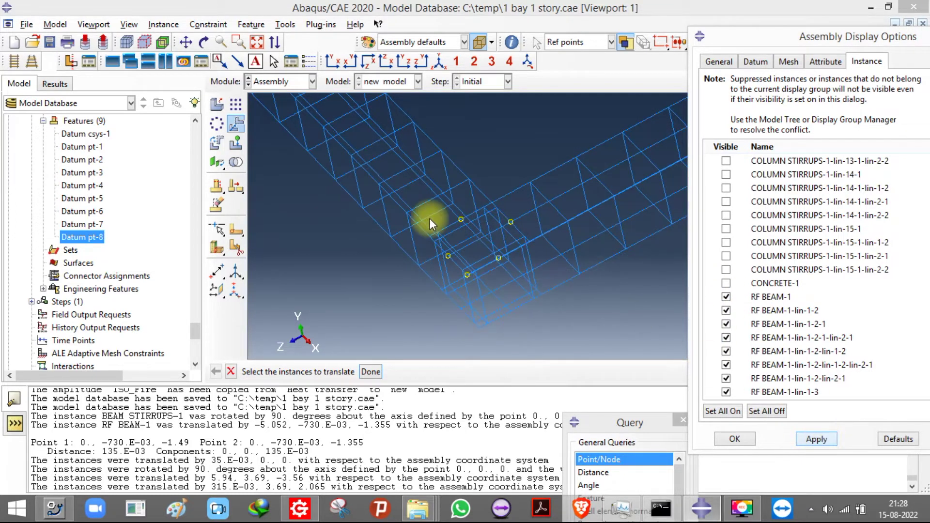
# Step: Examine how the beam cages meet and overlap at the corner with the datum points
pyautogui.scroll(5, 494, 179)
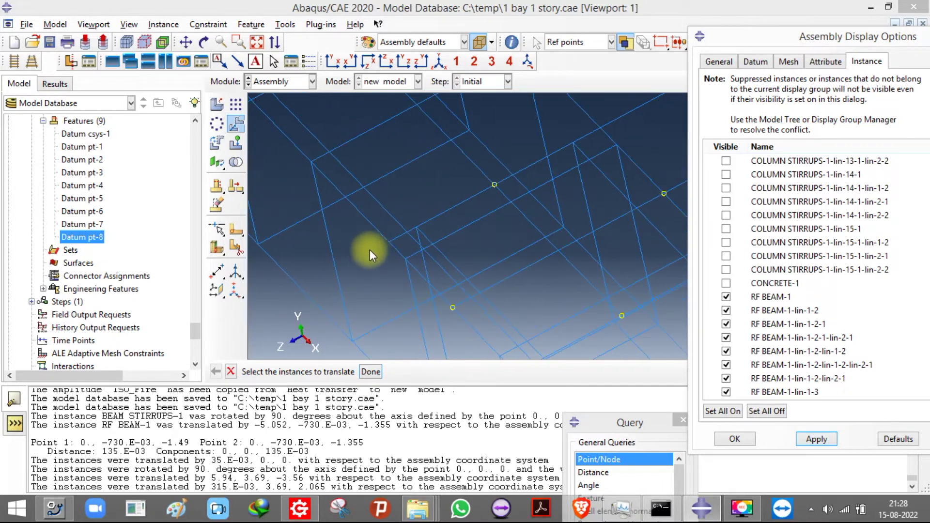
pyautogui.scroll(-6, 381, 234)
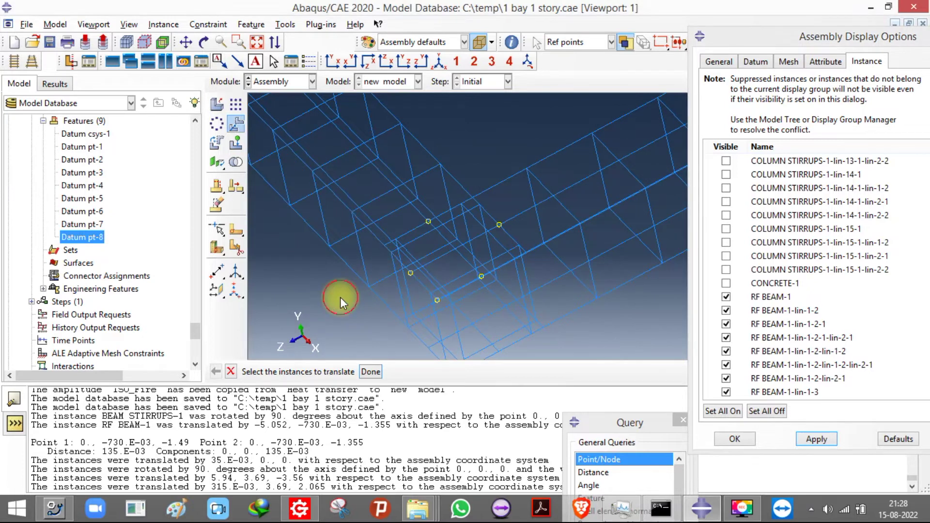
pyautogui.click(221, 42)
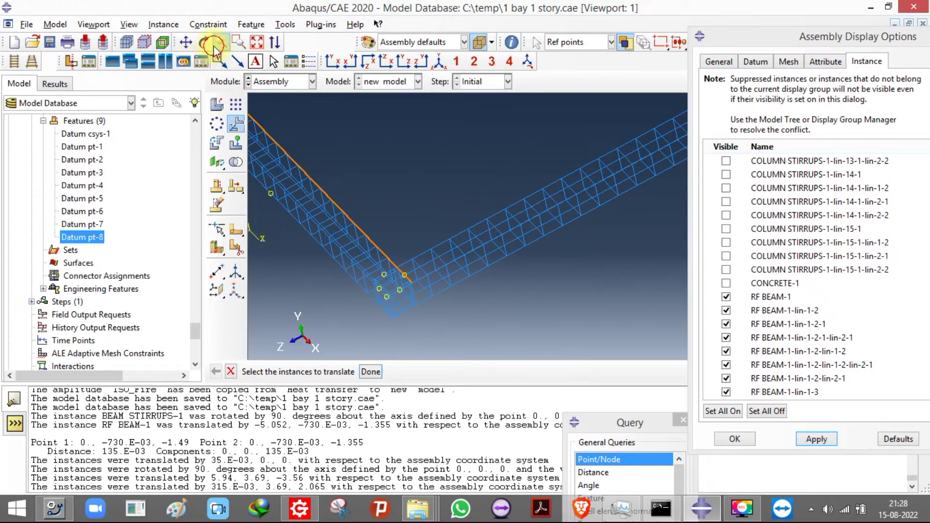
pyautogui.click(187, 43)
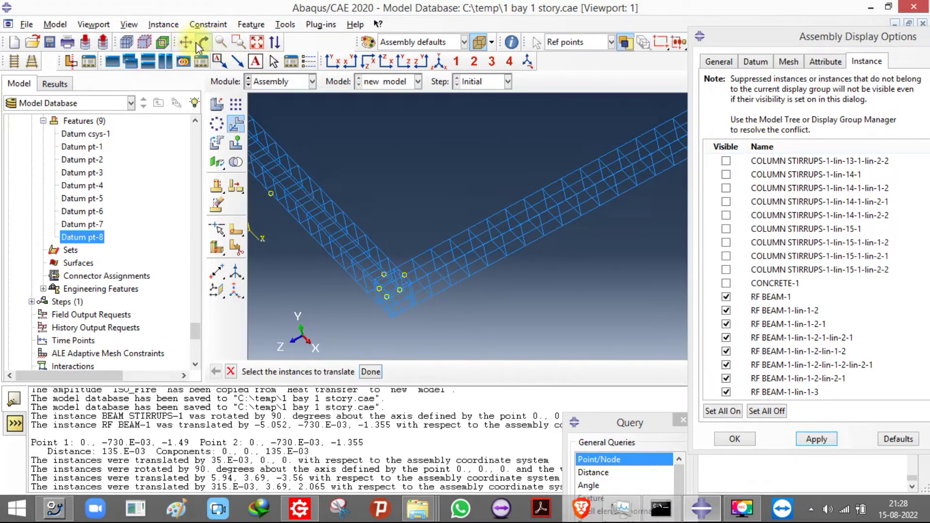
pyautogui.click(201, 43)
pyautogui.moveTo(504, 253); pyautogui.dragTo(557, 247)
pyautogui.moveTo(326, 312); pyautogui.dragTo(393, 346)
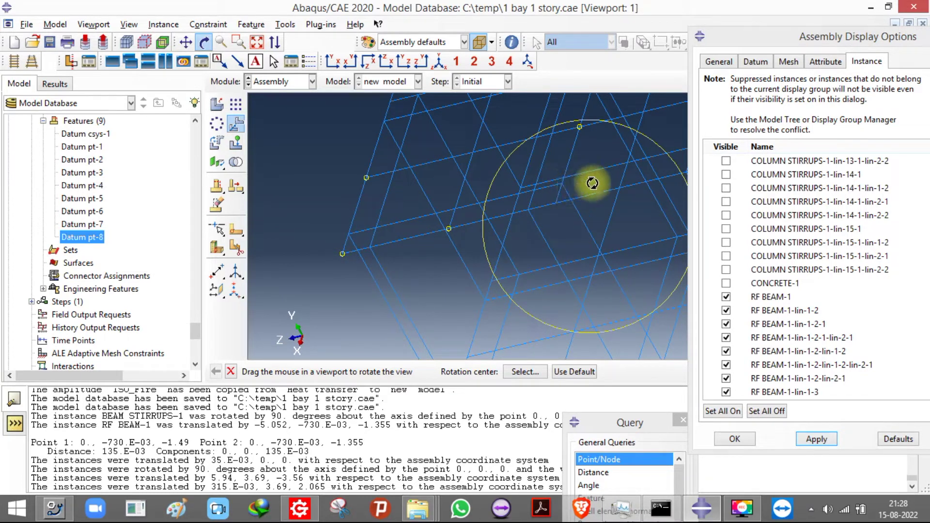
pyautogui.moveTo(446, 255); pyautogui.dragTo(494, 243)
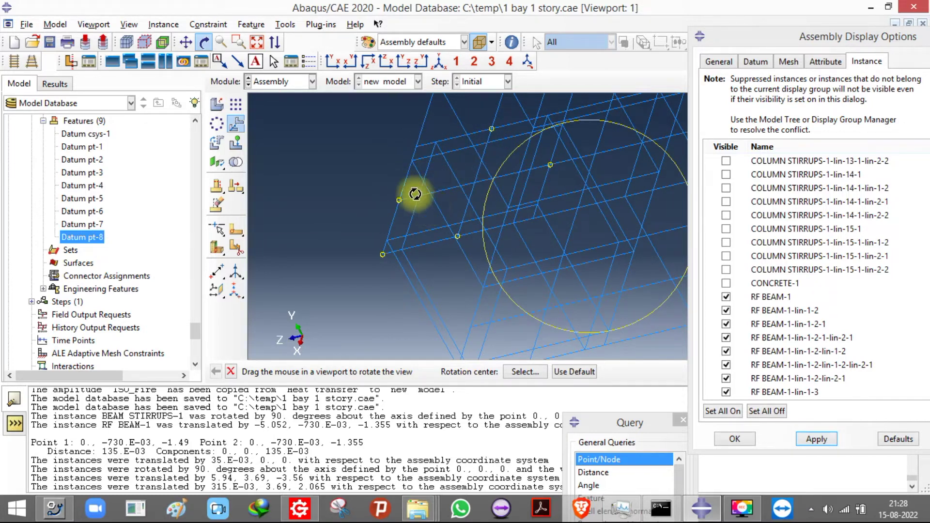
pyautogui.moveTo(391, 252); pyautogui.dragTo(369, 50)
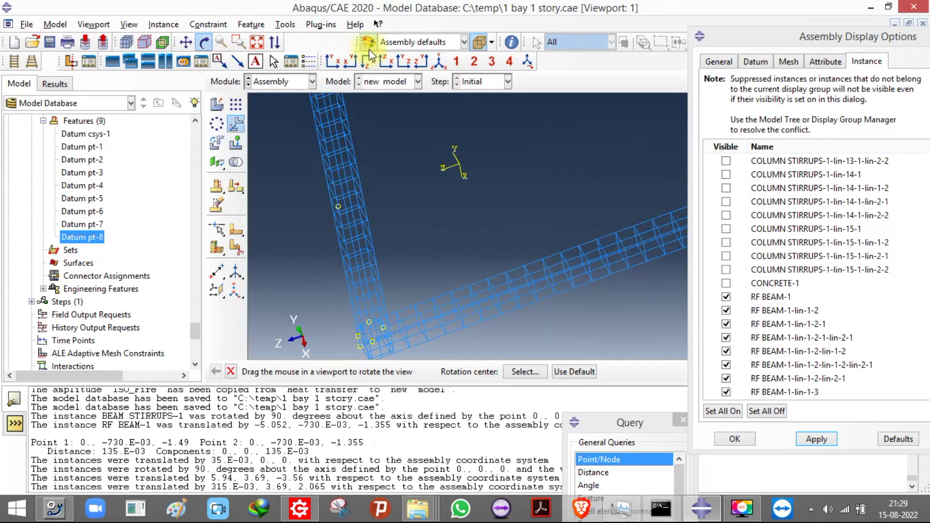
# Step: Examine the beam cage layout in the X-Z plane and the overlapping stirrups at the low-X, high-Z corner
pyautogui.click(394, 63)
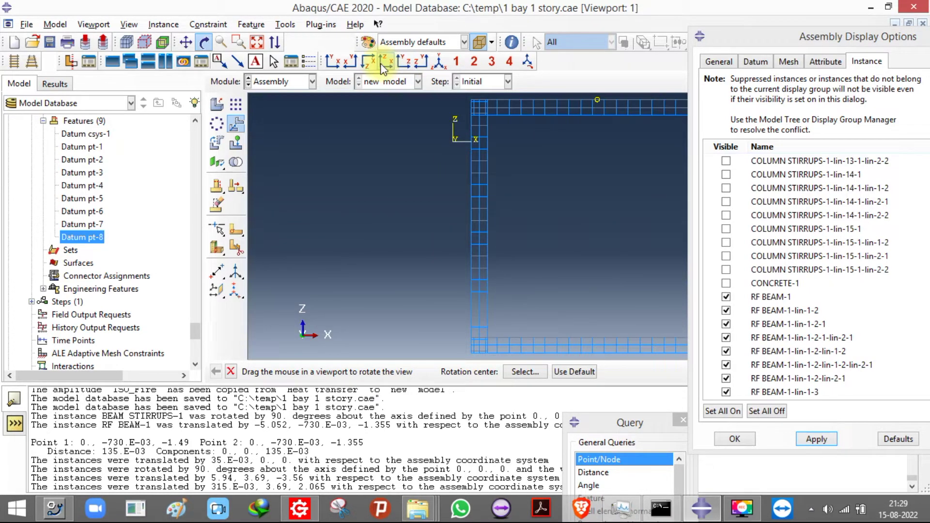
pyautogui.moveTo(429, 192); pyautogui.dragTo(344, 149)
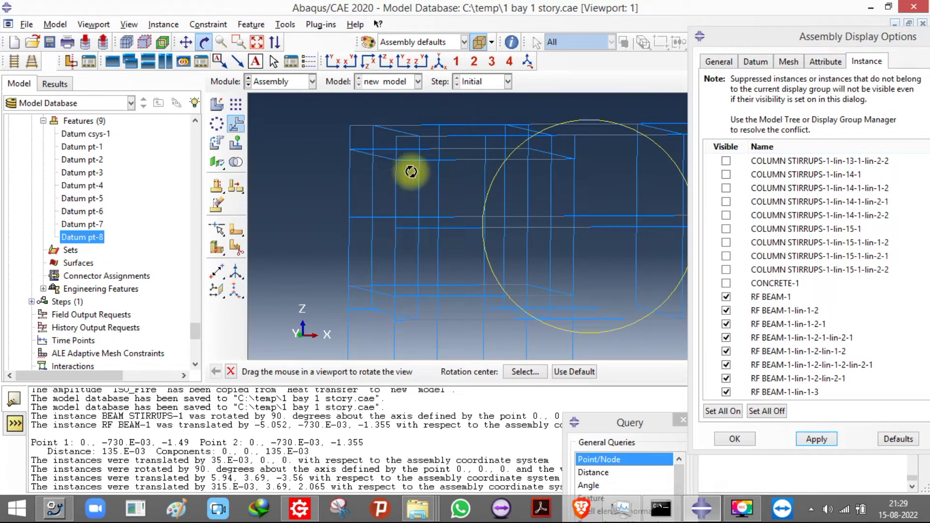
pyautogui.moveTo(370, 166); pyautogui.dragTo(391, 287)
pyautogui.moveTo(361, 187); pyautogui.dragTo(362, 139)
pyautogui.moveTo(376, 193); pyautogui.dragTo(637, 189)
pyautogui.moveTo(357, 240); pyautogui.dragTo(328, 223)
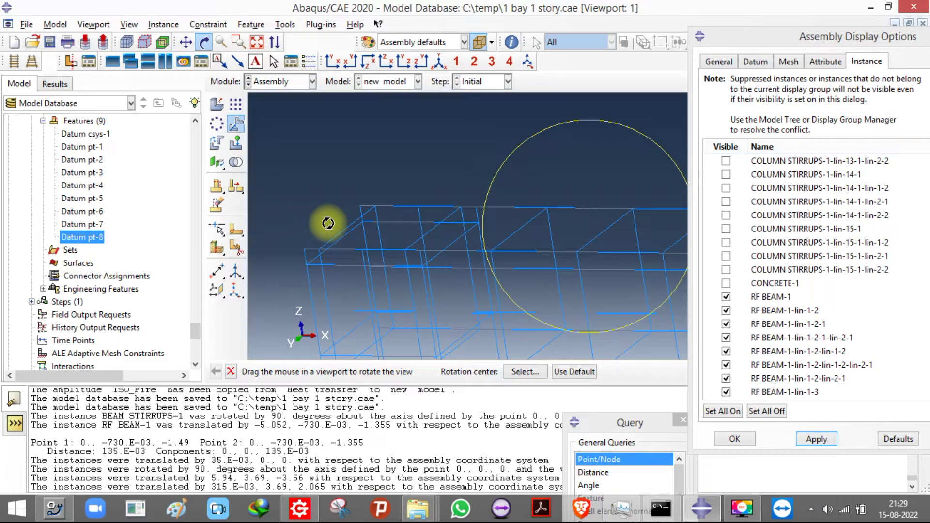
pyautogui.moveTo(343, 261); pyautogui.dragTo(313, 246)
pyautogui.moveTo(300, 210); pyautogui.dragTo(326, 210)
pyautogui.moveTo(338, 261); pyautogui.dragTo(320, 286)
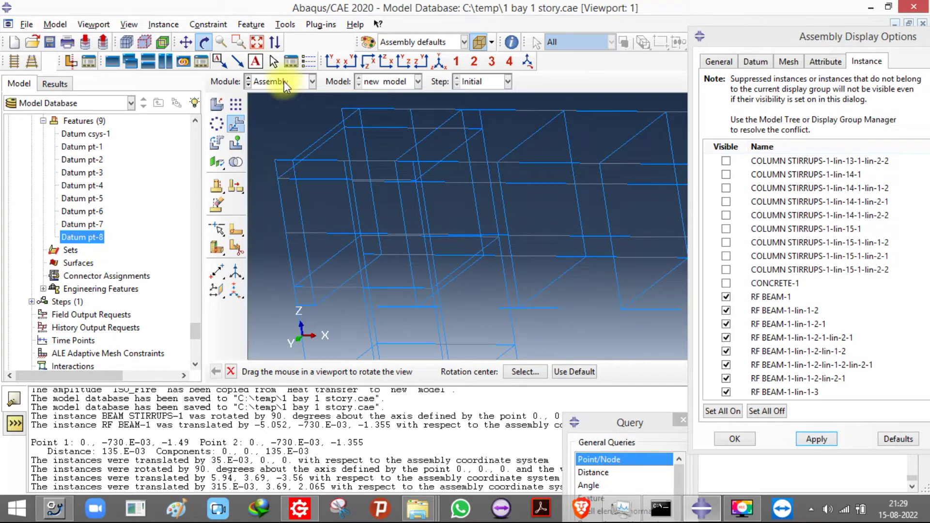
pyautogui.moveTo(357, 128); pyautogui.dragTo(355, 108)
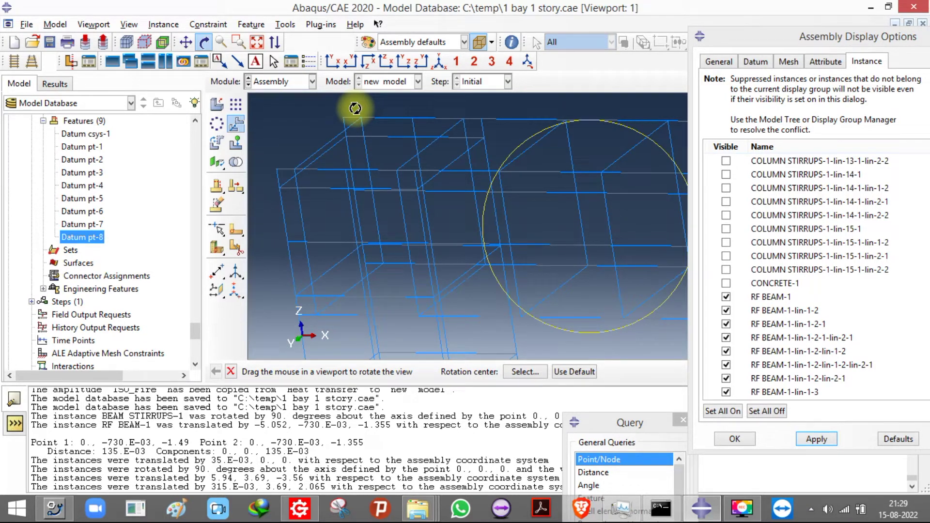
# Step: Delete the selected beam stirrups that overlap where the two beam cages cross at the corner
pyautogui.moveTo(355, 108); pyautogui.dragTo(306, 241)
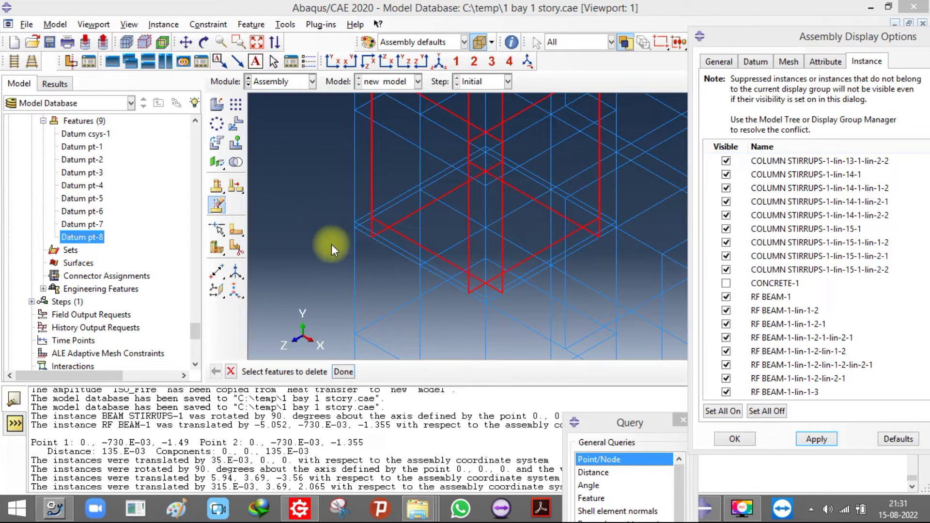
pyautogui.click(344, 372)
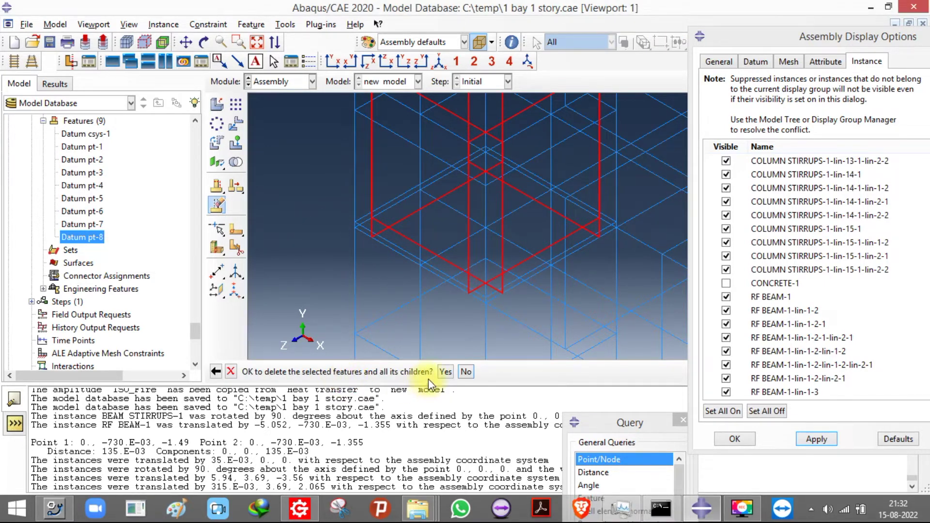
pyautogui.click(444, 372)
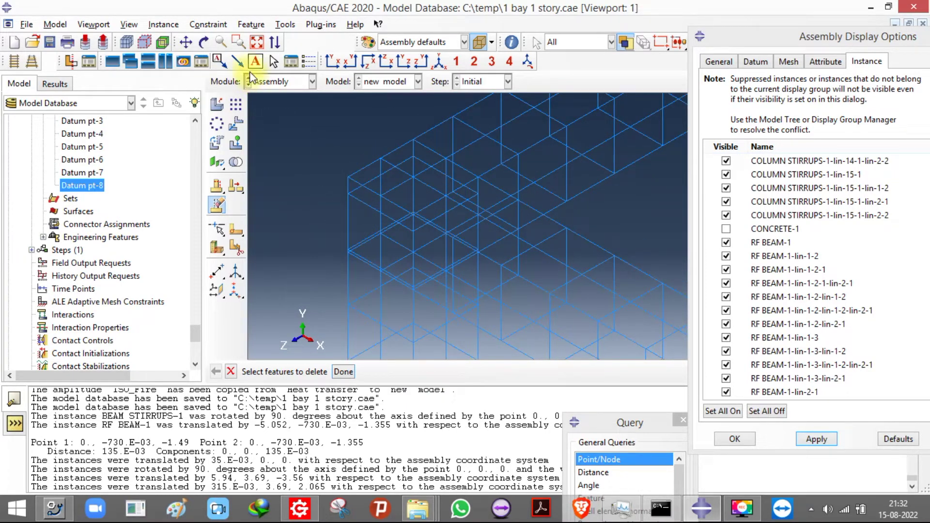
# Step: Delete the four overlapping beam stirrups at the high-X, high-Z corner marked by the datum points
pyautogui.click(197, 45)
pyautogui.moveTo(509, 204); pyautogui.dragTo(300, 96)
pyautogui.press('Delete')
pyautogui.scroll(-5, 650, 197)
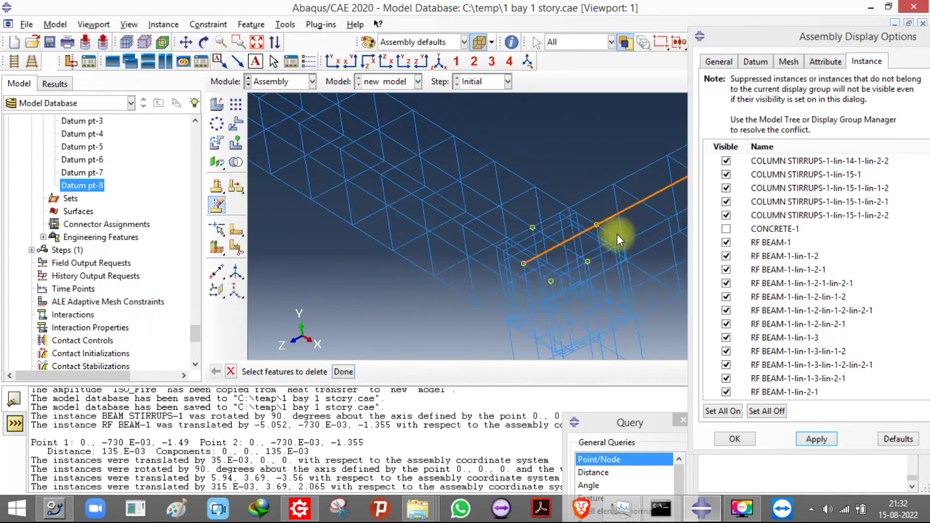
pyautogui.scroll(2, 523, 194)
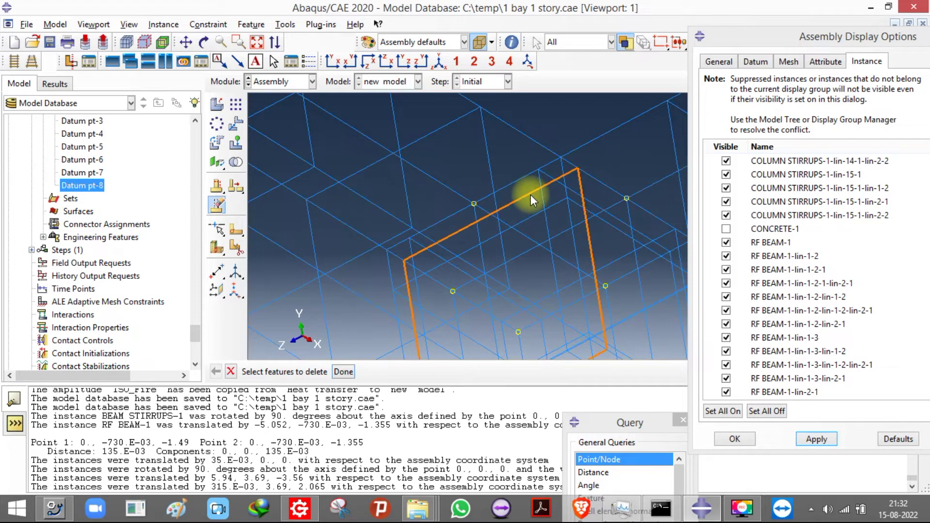
pyautogui.scroll(-1, 612, 231)
pyautogui.scroll(-1, 612, 231)
pyautogui.click(588, 208)
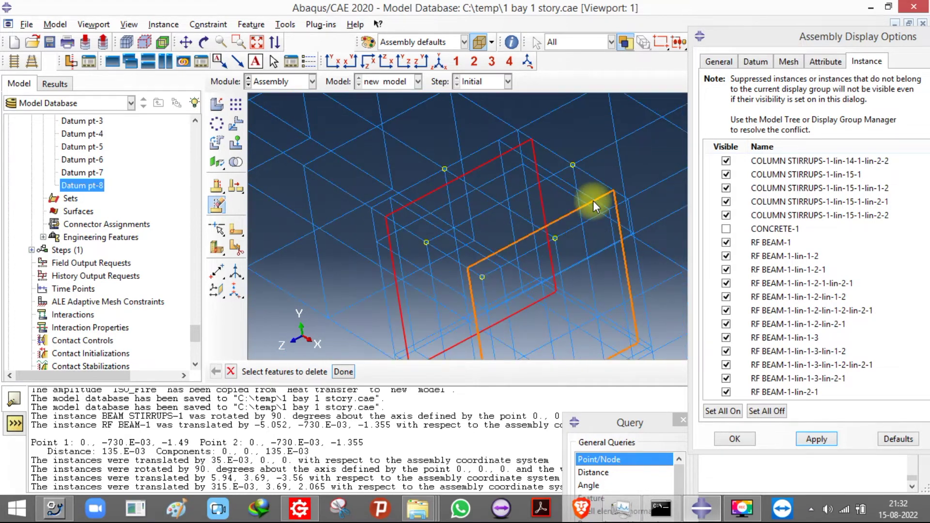
pyautogui.keyDown('shift'); pyautogui.click(593, 200); pyautogui.keyUp('shift')
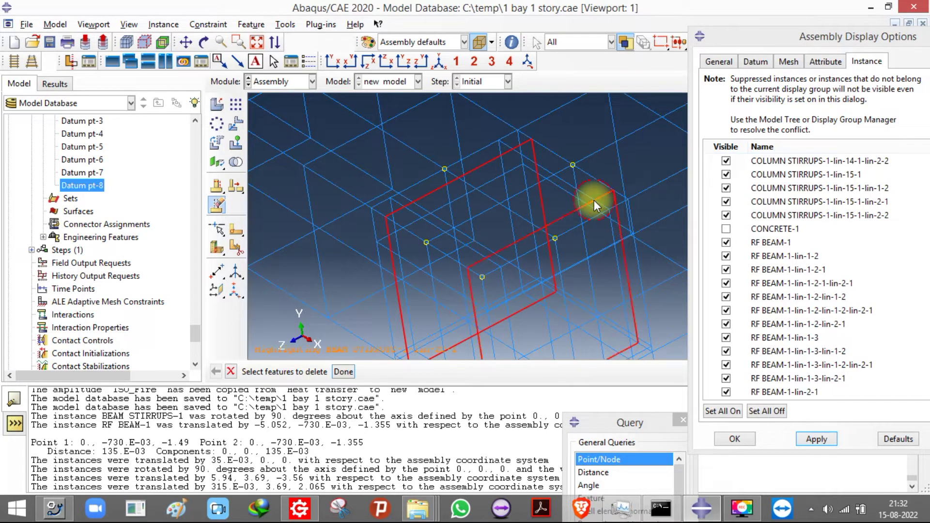
pyautogui.keyDown('shift'); pyautogui.click(547, 167); pyautogui.keyUp('shift')
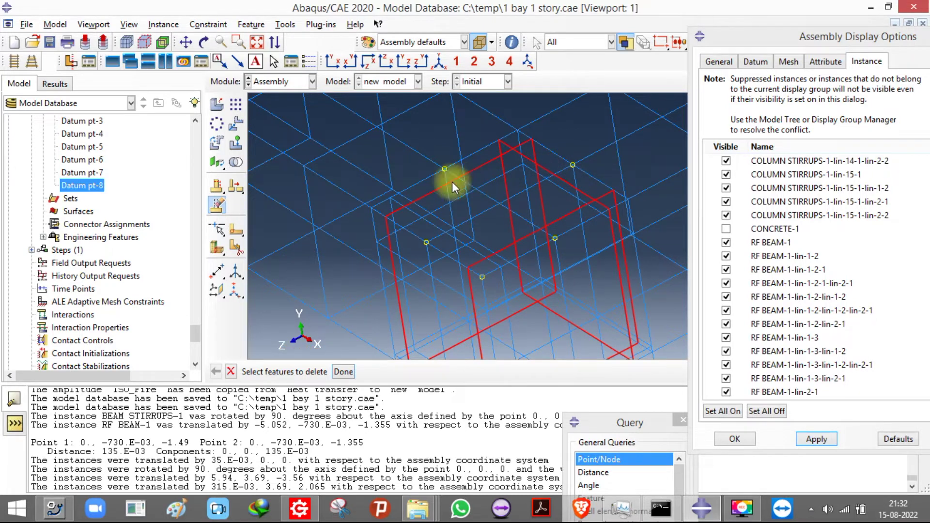
pyautogui.keyDown('shift'); pyautogui.click(415, 212); pyautogui.keyUp('shift')
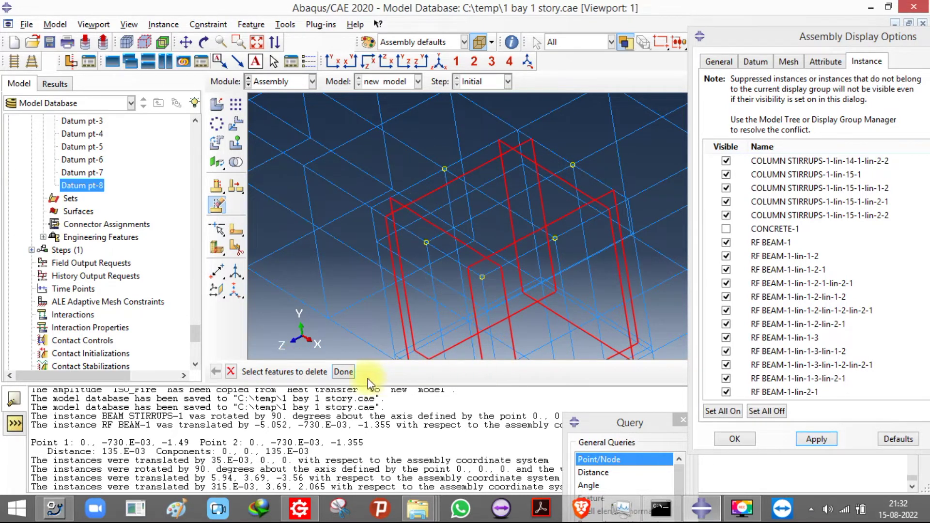
pyautogui.click(346, 372)
pyautogui.click(443, 372)
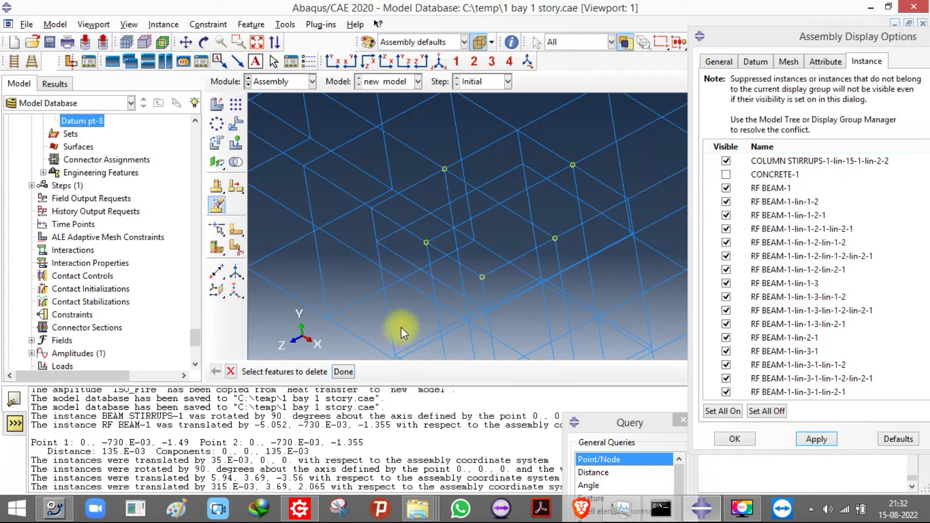
# Step: Delete the four beam stirrups that overlap where the beam cages cross at the high-X, low-Z corner
pyautogui.scroll(3, 364, 254)
pyautogui.scroll(8, 363, 254)
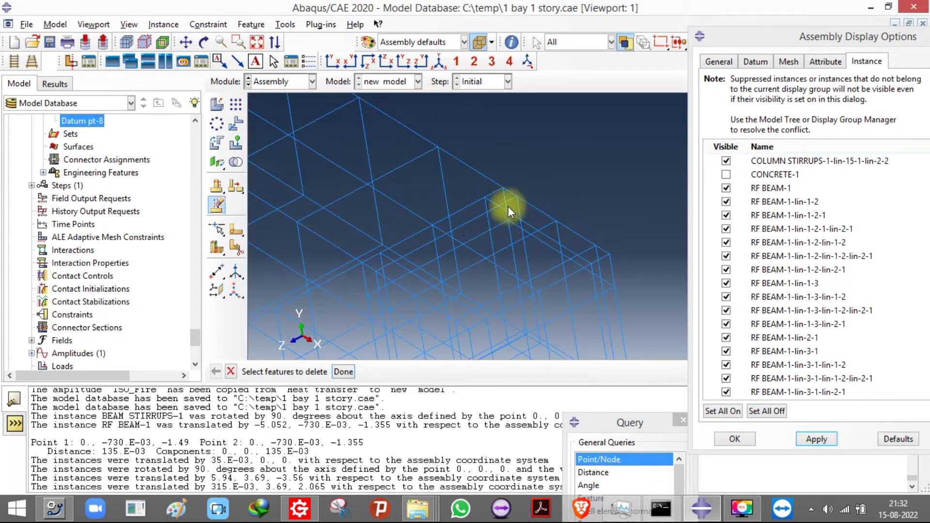
pyautogui.click(509, 206)
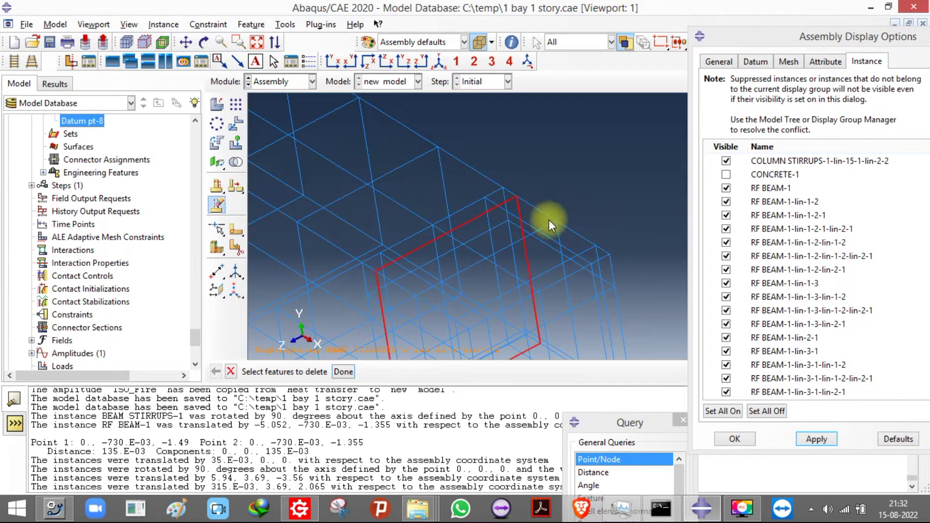
pyautogui.click(584, 253)
pyautogui.scroll(-4, 583, 173)
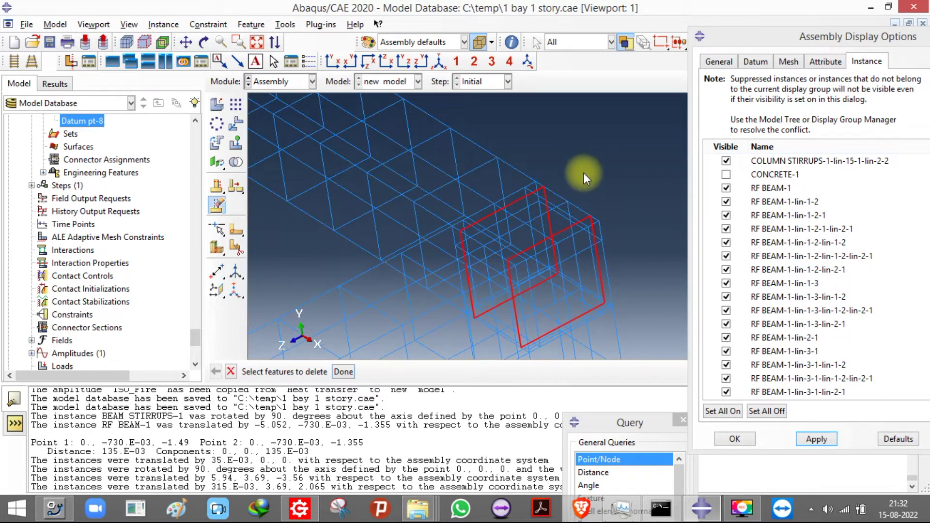
pyautogui.scroll(3, 482, 263)
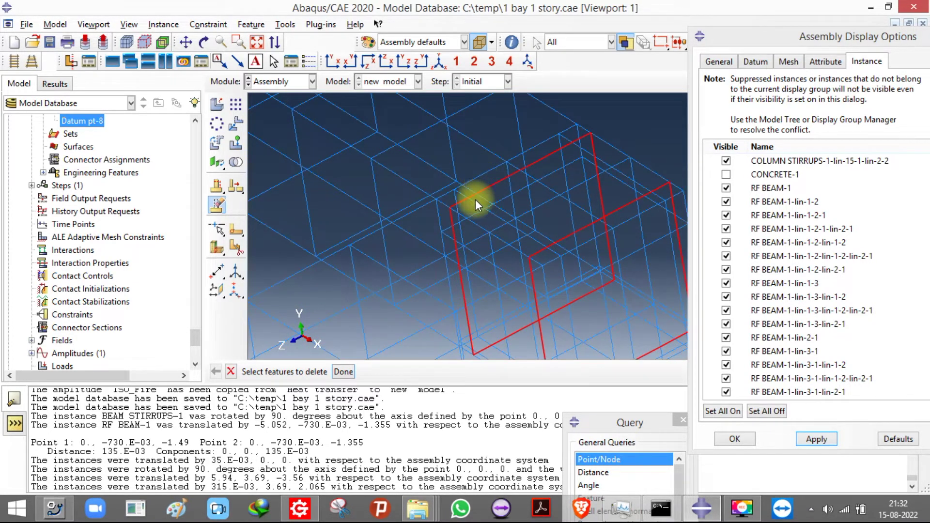
pyautogui.click(475, 199)
pyautogui.click(591, 157)
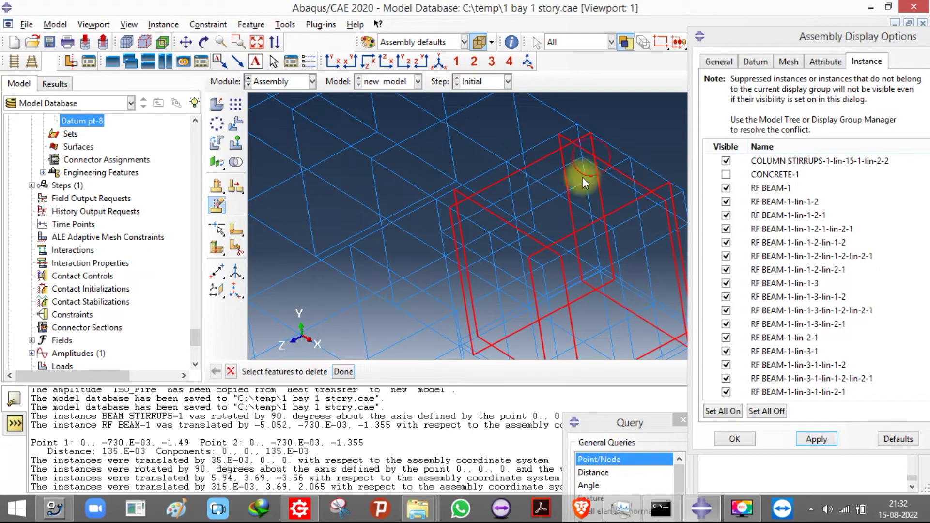
pyautogui.click(346, 372)
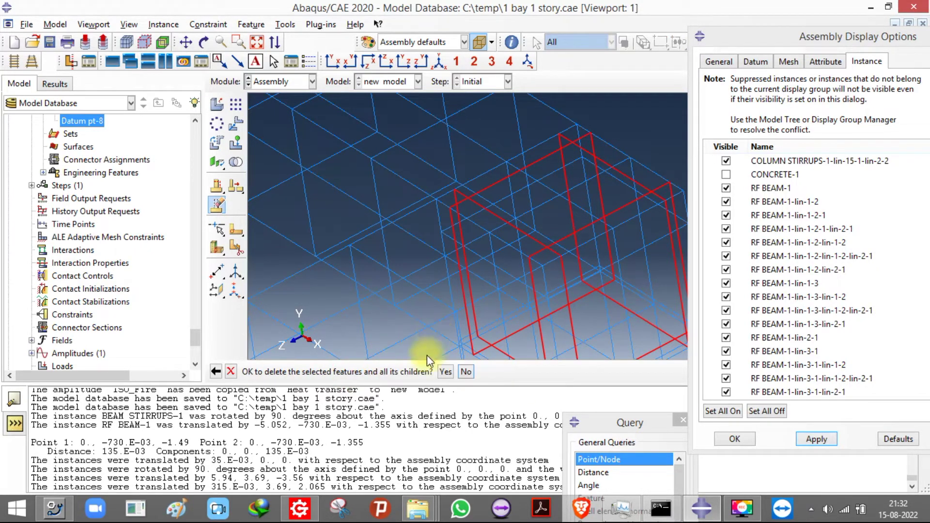
pyautogui.click(447, 372)
# Step: Delete the four overlapping beam stirrups at the remaining low-X, low-Z corner of the frame
pyautogui.scroll(-5, 419, 127)
pyautogui.click(321, 195)
pyautogui.click(425, 144)
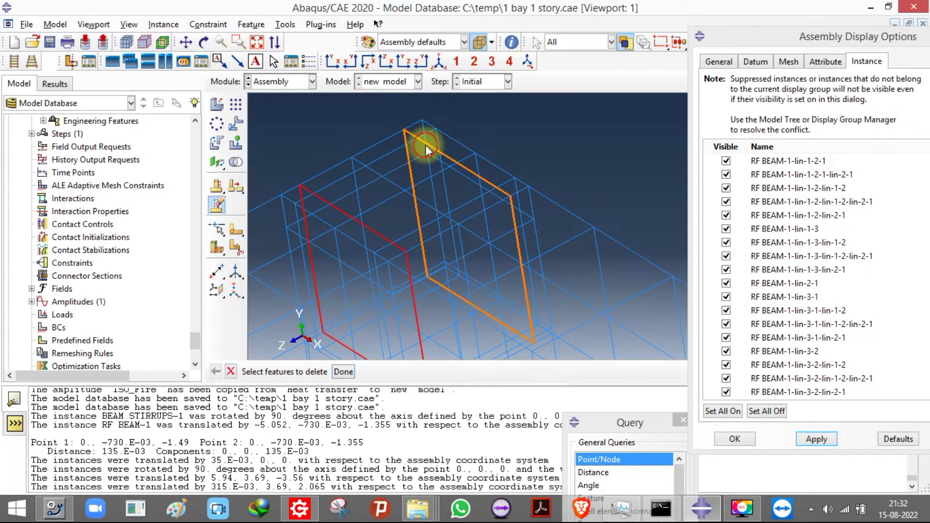
pyautogui.click(330, 184)
pyautogui.click(402, 233)
pyautogui.click(343, 371)
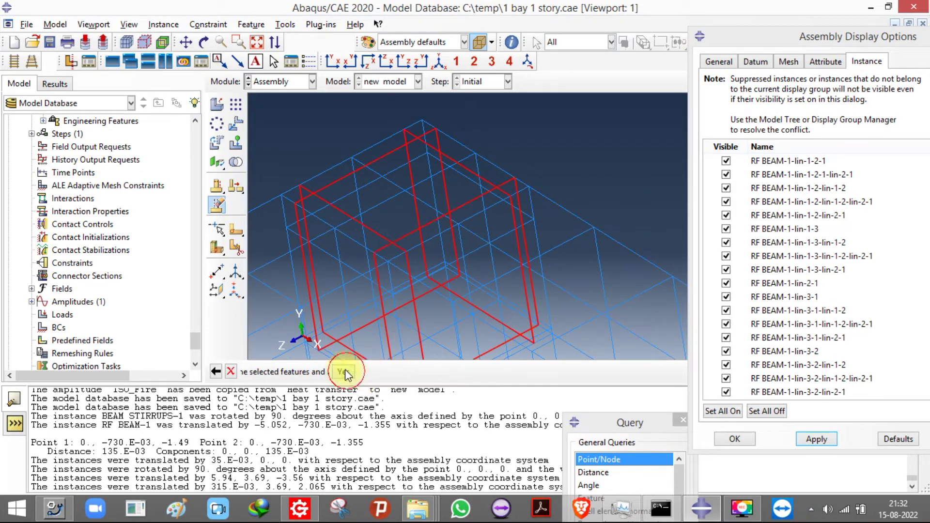
pyautogui.click(446, 370)
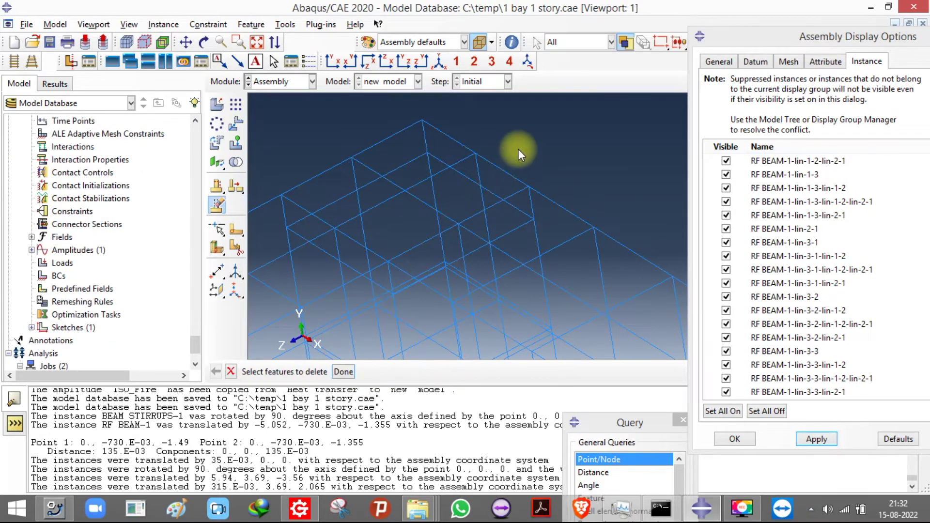
# Step: Turn the visibility of all assembly instances back on, including the concrete, and end feature deletion
pyautogui.scroll(-5, 518, 149)
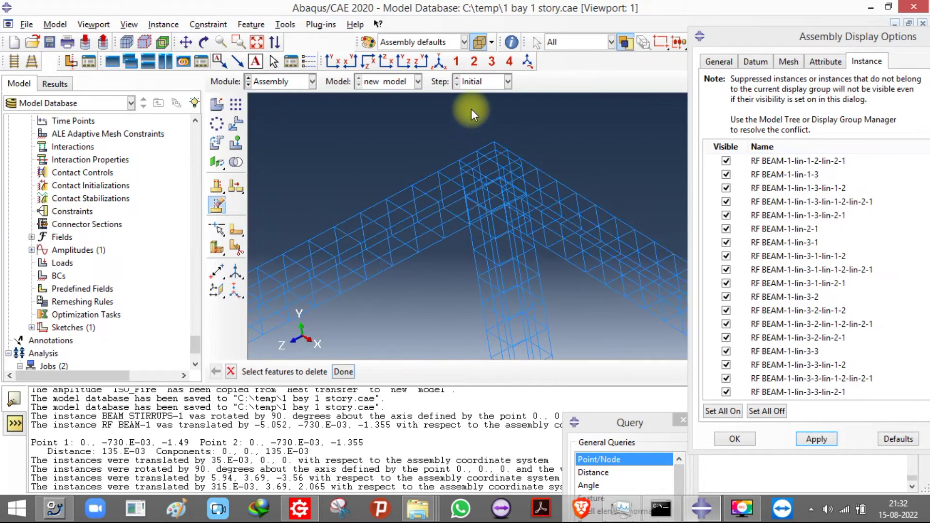
pyautogui.click(439, 67)
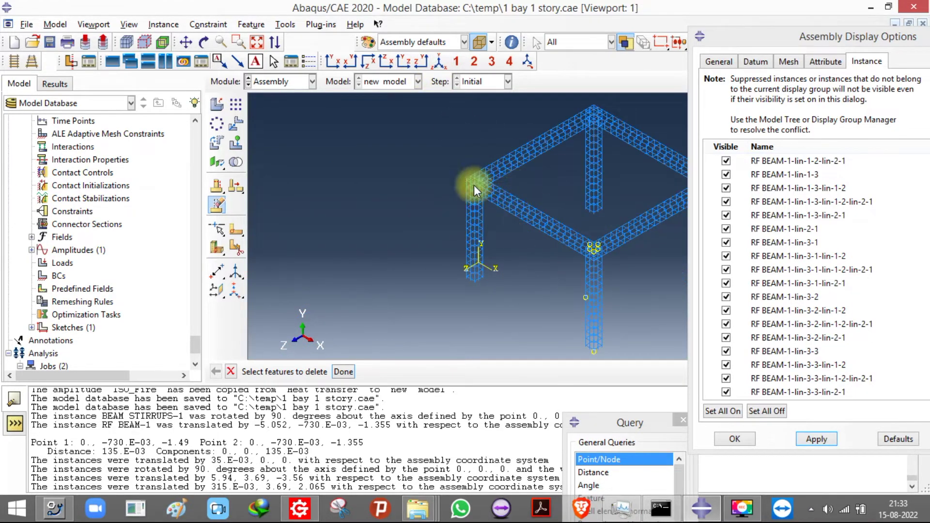
pyautogui.click(725, 411)
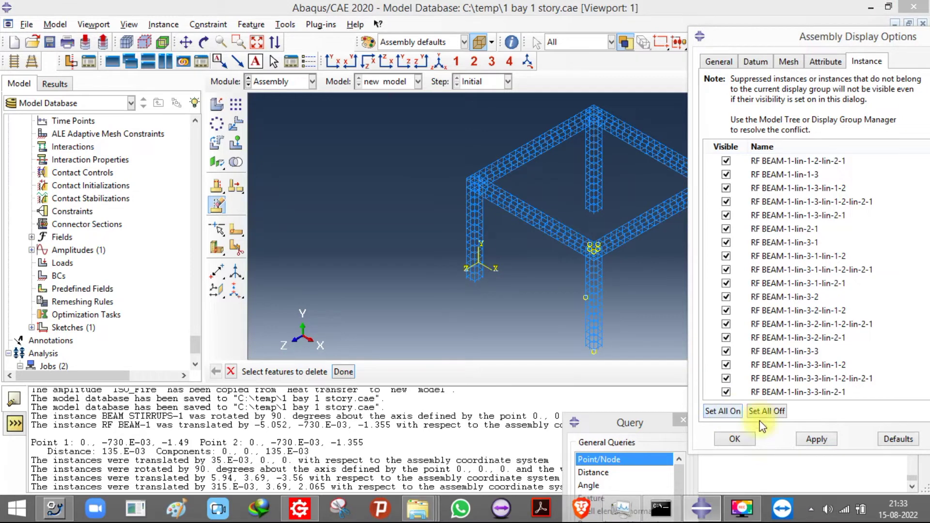
pyautogui.click(818, 440)
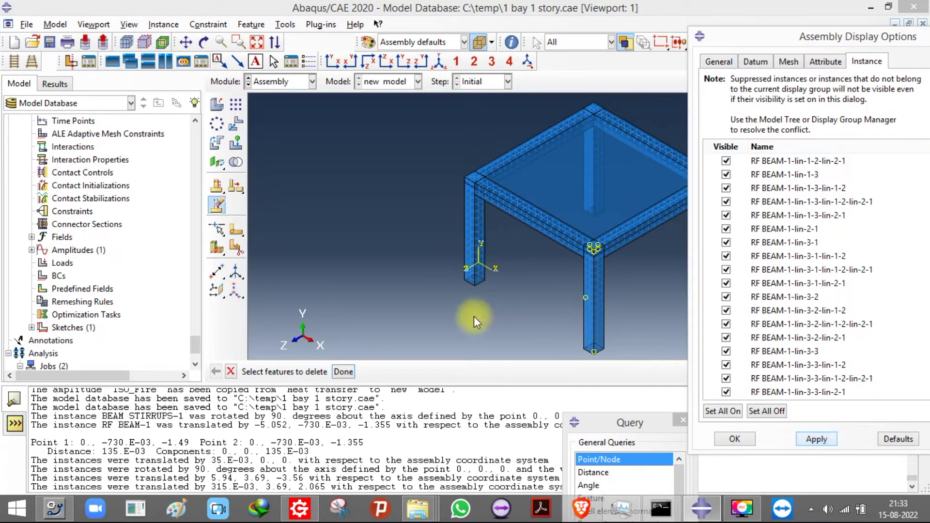
pyautogui.click(233, 371)
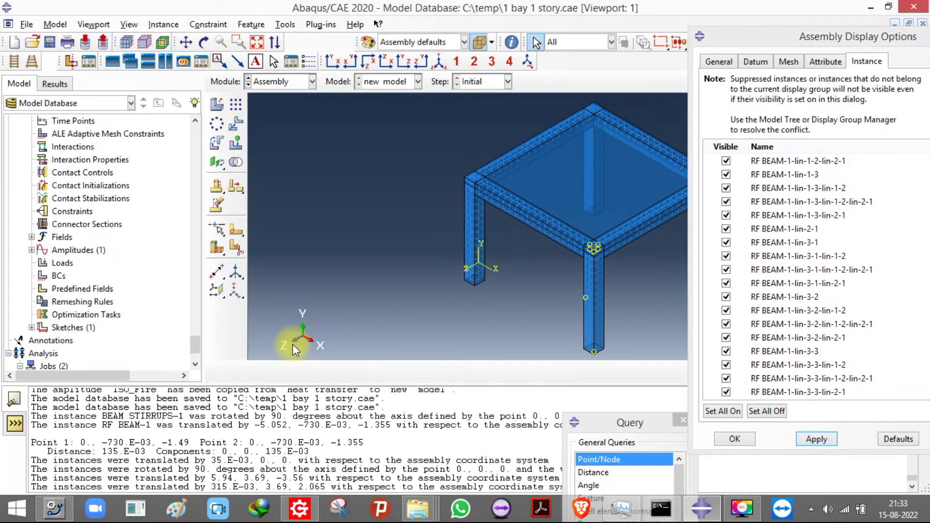
# Step: Switch to the Property module and open the Material Manager
pyautogui.click(263, 84)
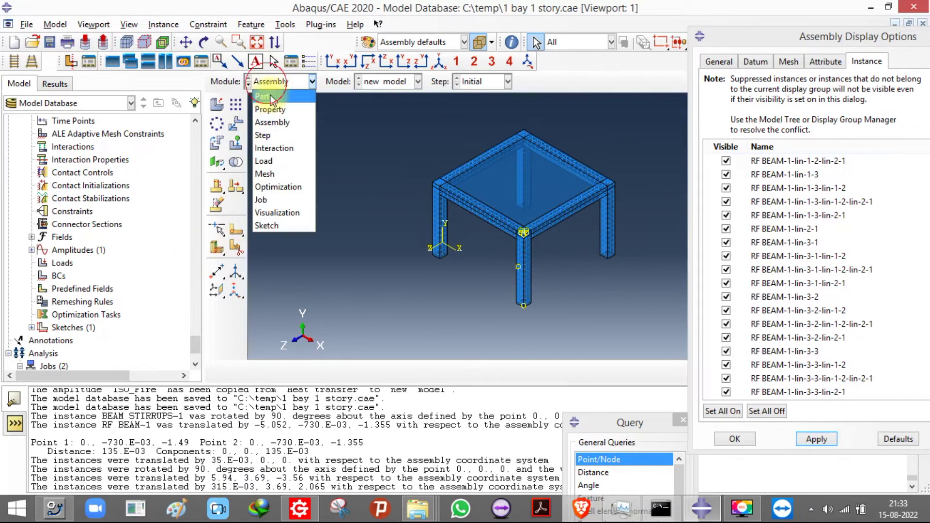
pyautogui.click(266, 107)
pyautogui.click(343, 188)
pyautogui.click(289, 82)
pyautogui.click(278, 109)
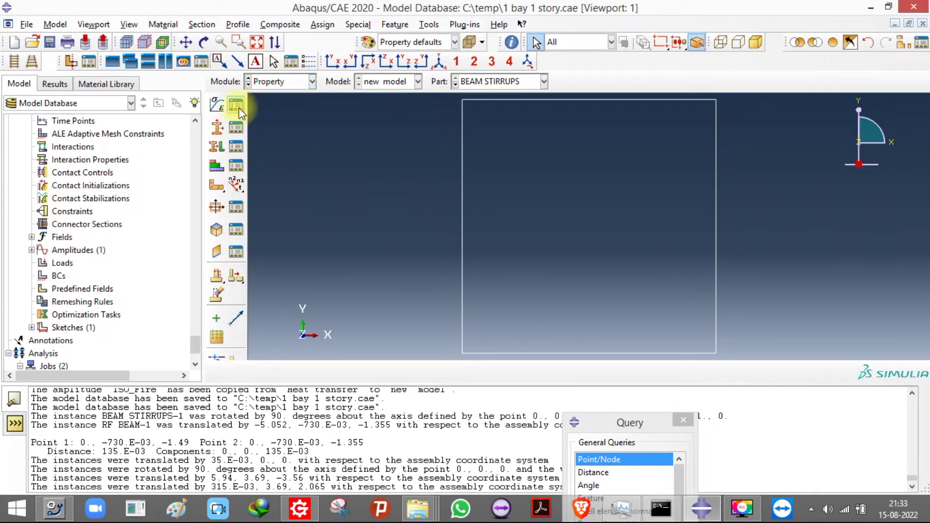
pyautogui.click(236, 105)
pyautogui.click(373, 129)
pyautogui.click(239, 109)
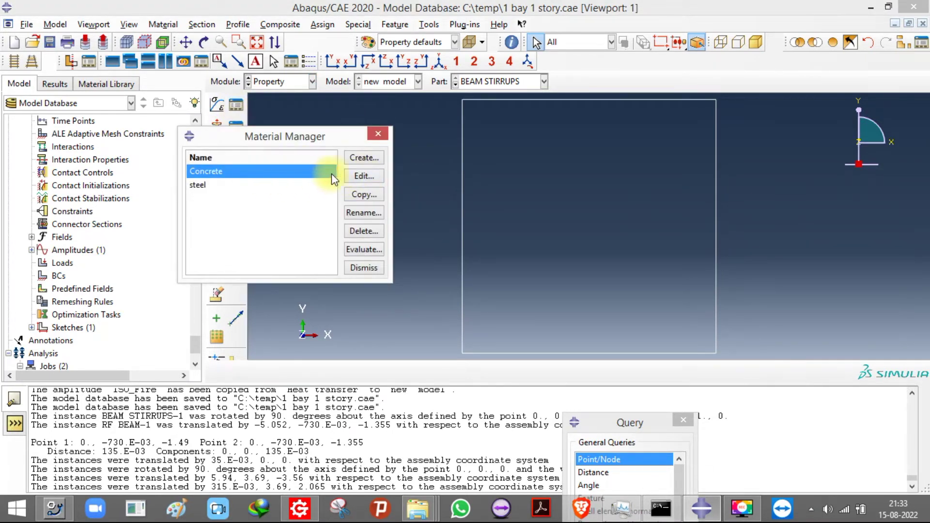
# Step: Review the density, elastic and expansion data of the Concrete material, and close it without changes
pyautogui.click(362, 175)
pyautogui.click(106, 107)
pyautogui.click(117, 120)
pyautogui.click(116, 133)
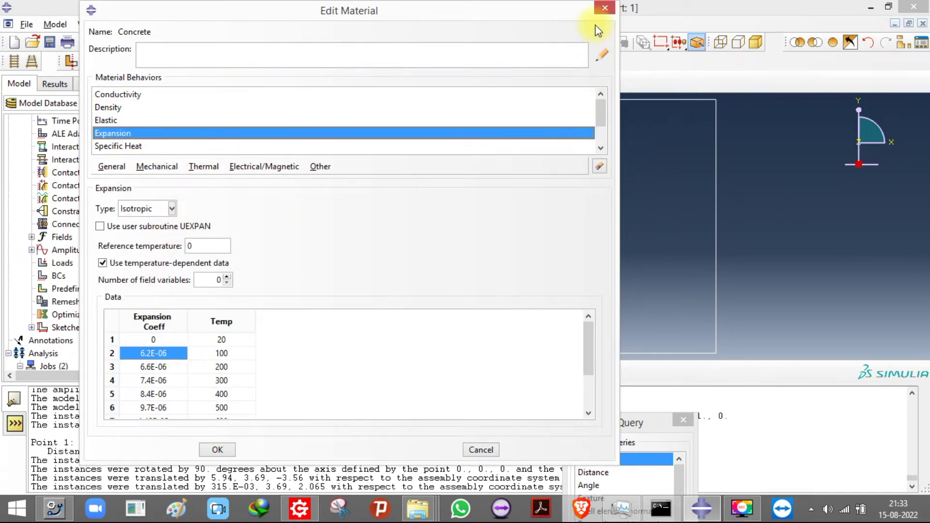
pyautogui.click(604, 8)
# Step: Check the steel material's plastic data and expansion coefficients, and save the model database
pyautogui.doubleClick(222, 185)
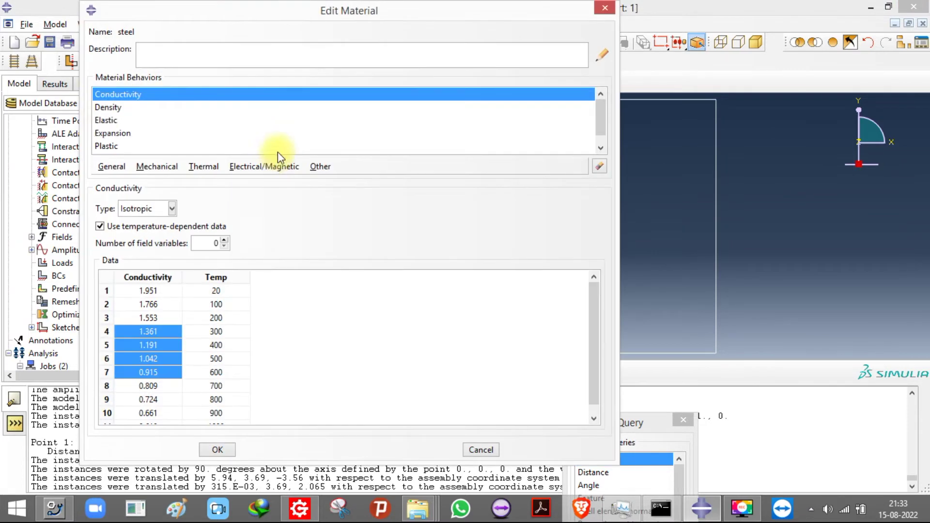
pyautogui.click(134, 146)
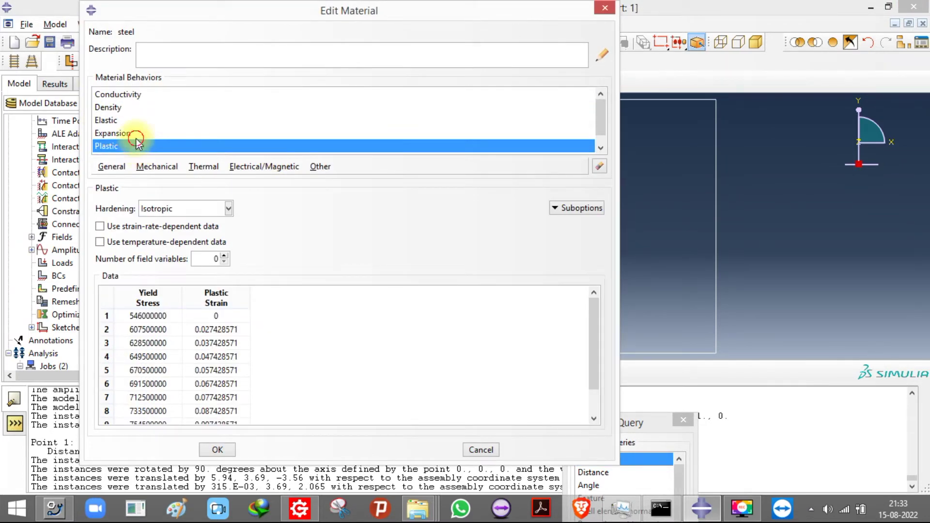
pyautogui.click(135, 136)
pyautogui.click(145, 353)
pyautogui.click(181, 349)
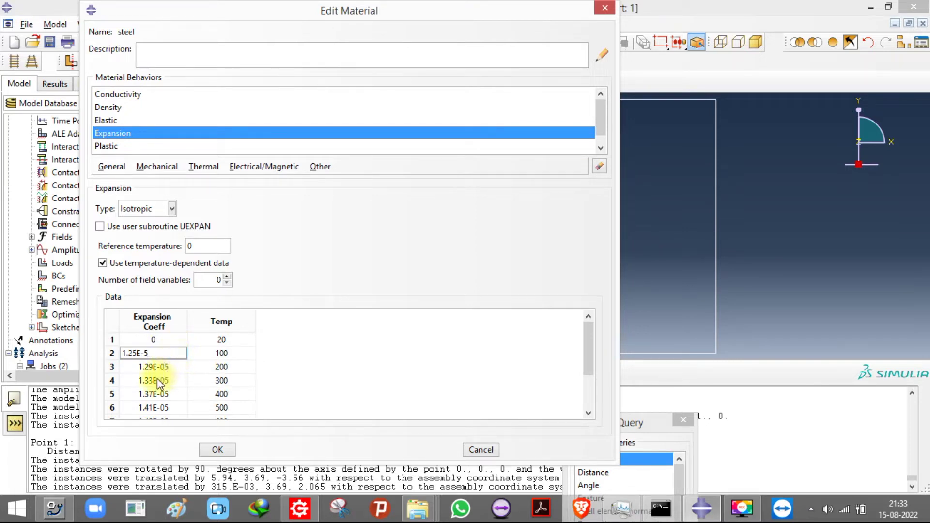
pyautogui.click(217, 450)
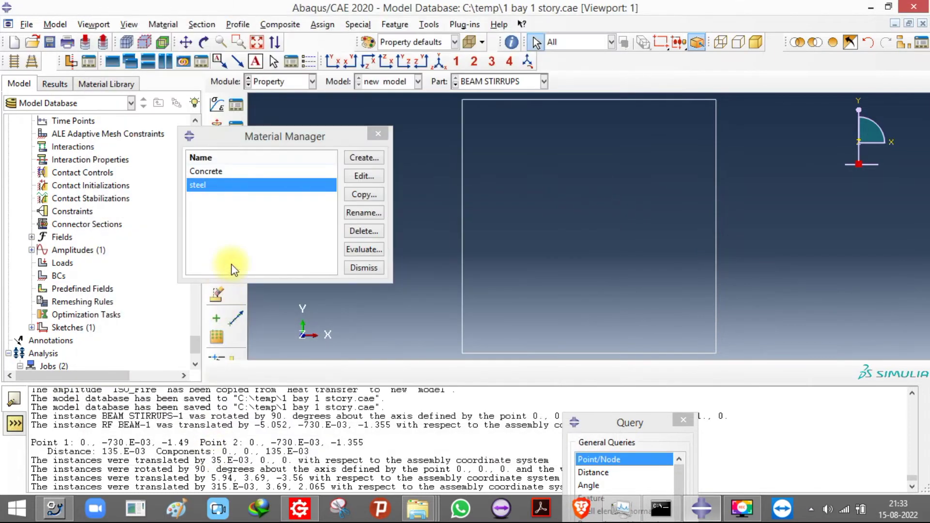
pyautogui.click(377, 135)
pyautogui.click(51, 44)
# Step: Open the steel material for editing and review its density, temperature-dependent elastic data and plastic data
pyautogui.click(238, 107)
pyautogui.click(239, 182)
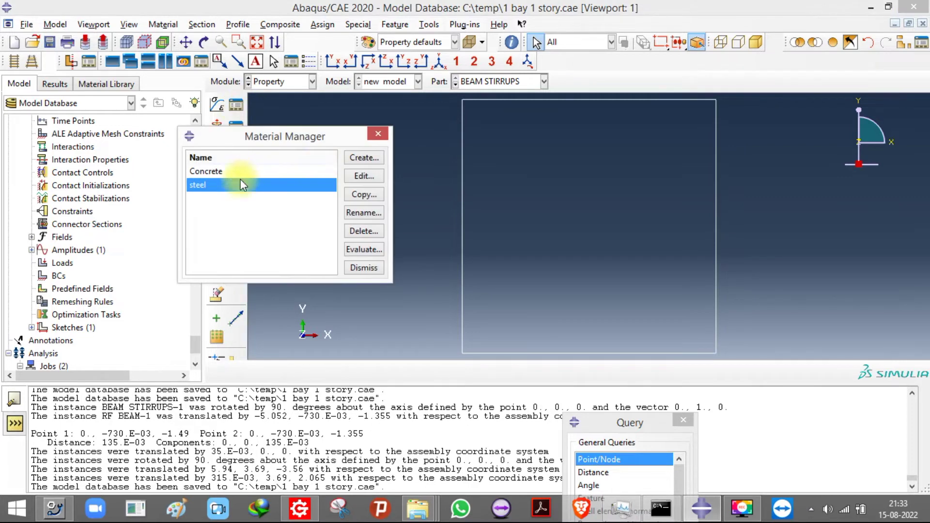
pyautogui.click(357, 175)
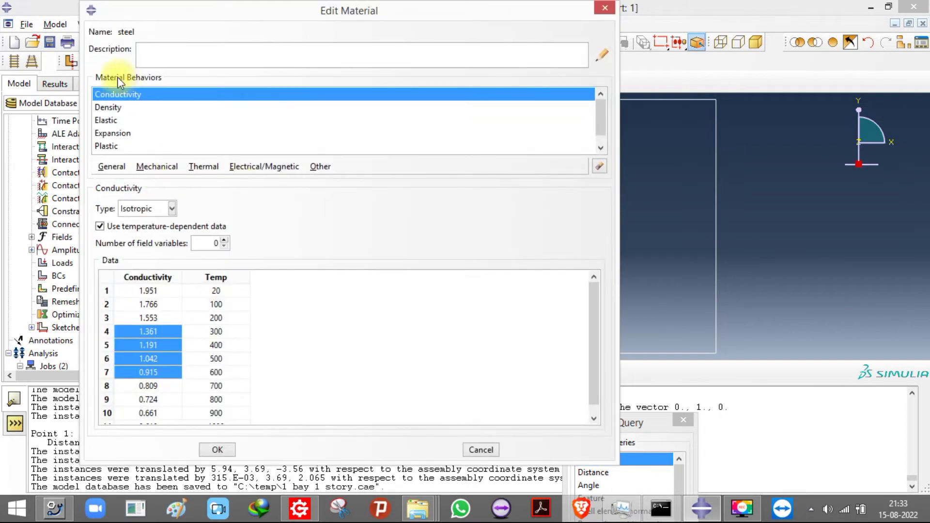
pyautogui.click(115, 167)
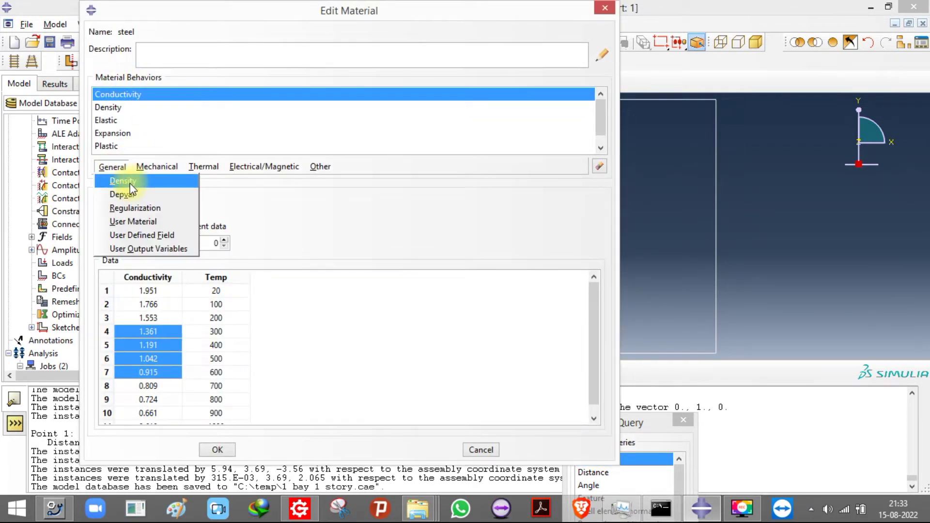
pyautogui.click(132, 184)
pyautogui.click(157, 166)
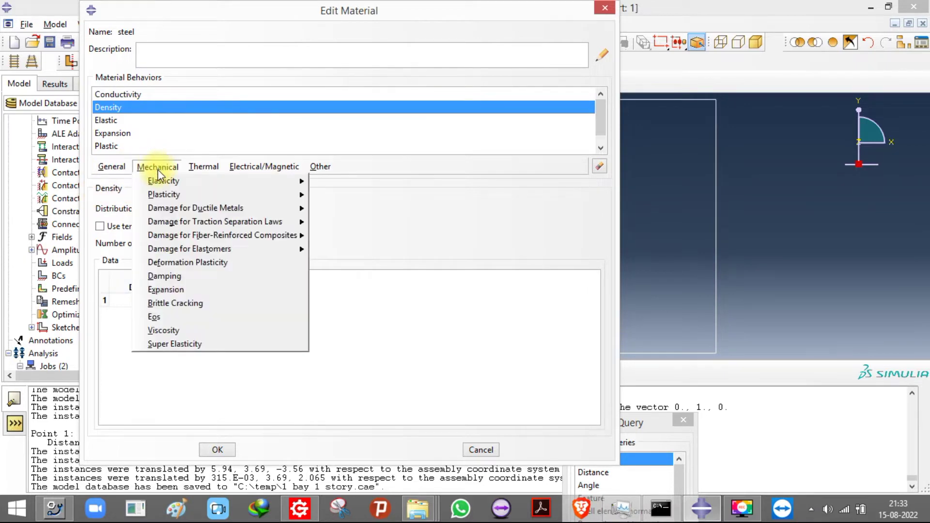
pyautogui.moveTo(270, 187)
pyautogui.click(332, 189)
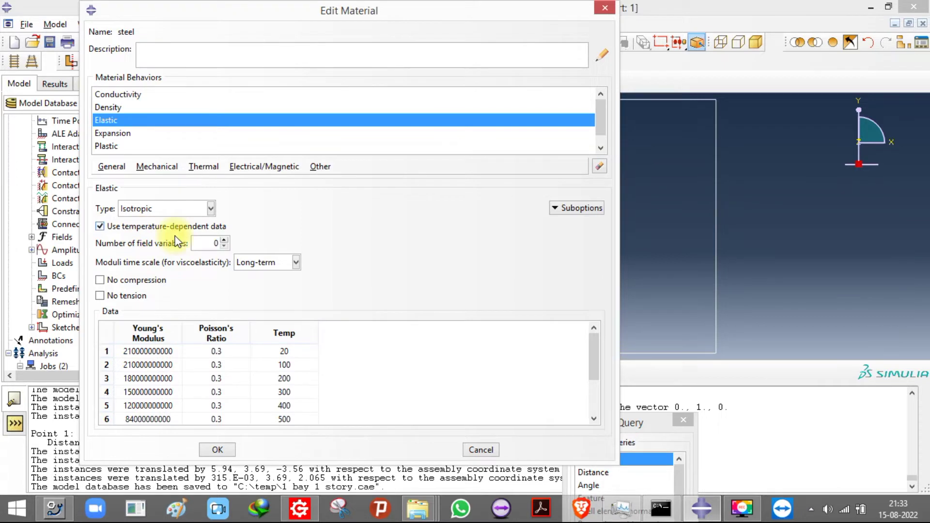
pyautogui.scroll(-2, 180, 364)
pyautogui.scroll(3, 178, 360)
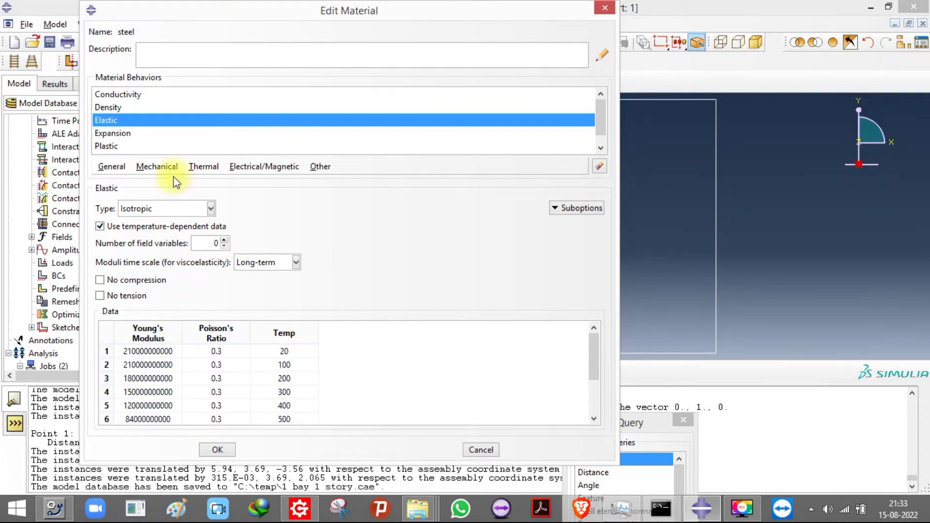
pyautogui.click(160, 168)
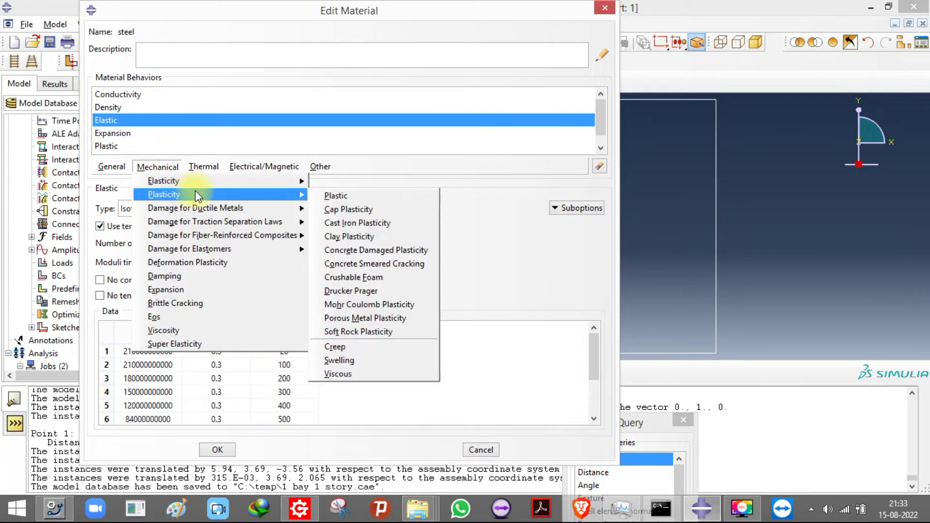
pyautogui.moveTo(188, 182)
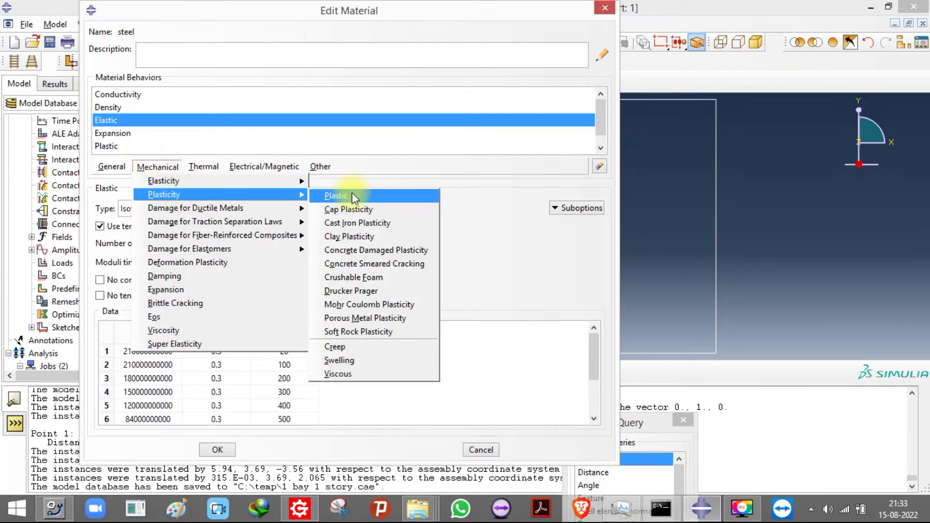
pyautogui.click(351, 194)
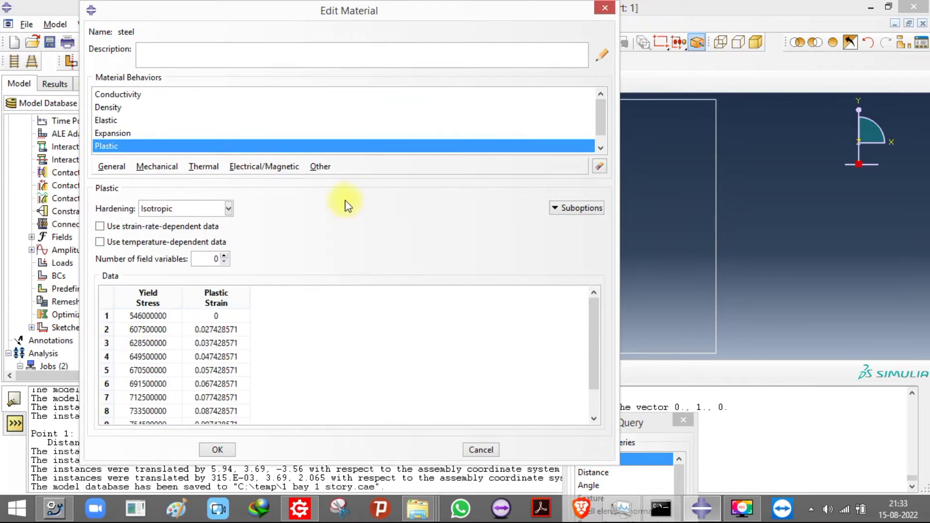
# Step: Review the steel material's conductivity, specific heat and expansion data, and close it without changes
pyautogui.click(202, 167)
pyautogui.click(217, 180)
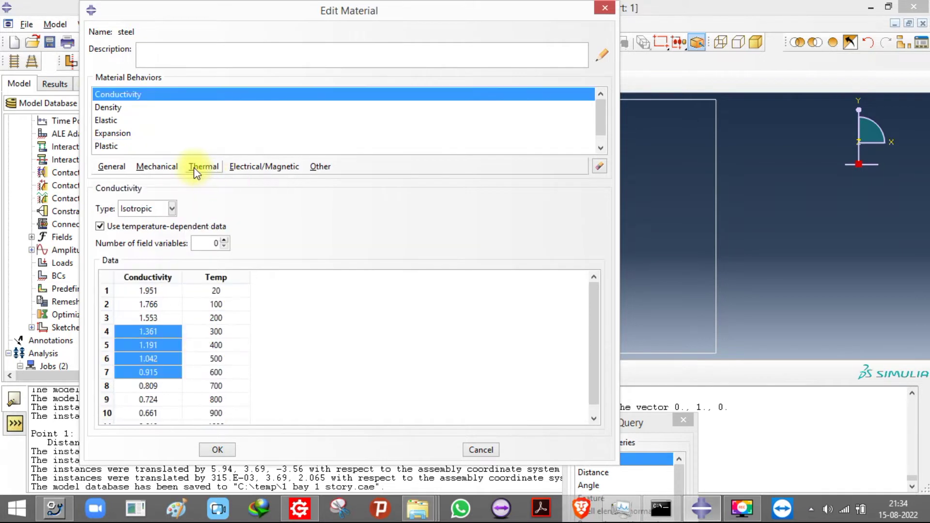
pyautogui.click(195, 168)
pyautogui.click(223, 248)
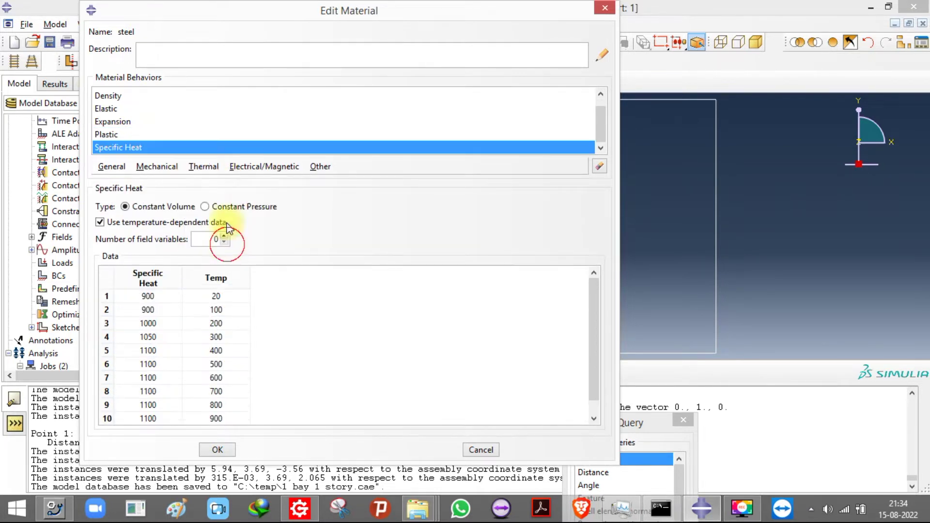
pyautogui.click(211, 165)
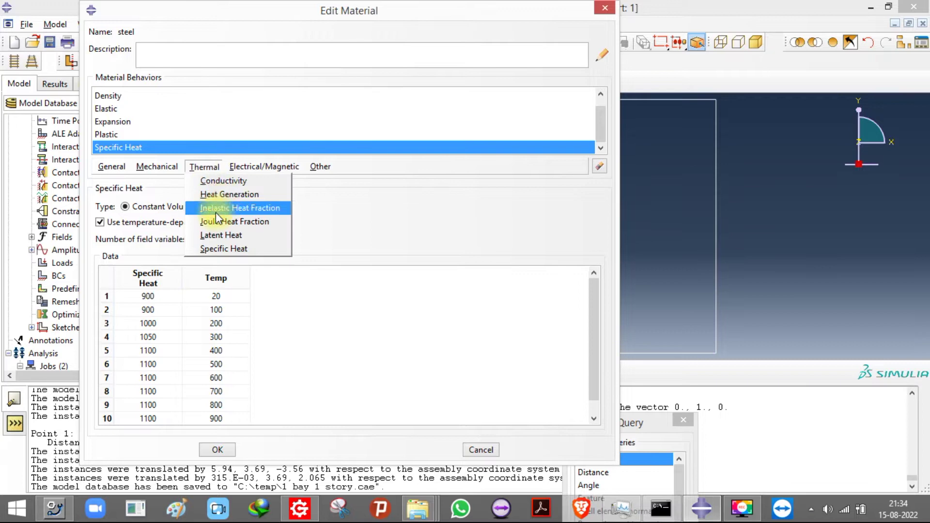
pyautogui.moveTo(173, 166)
pyautogui.click(175, 290)
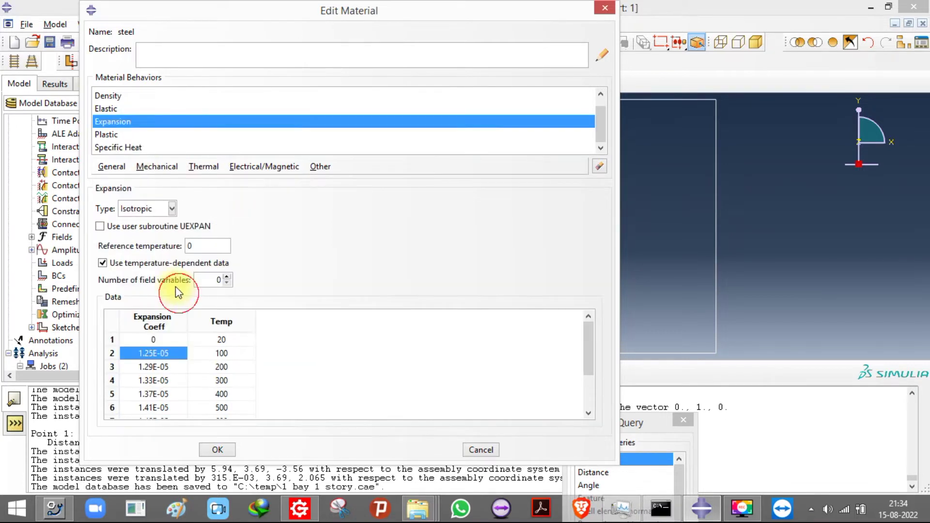
pyautogui.click(480, 448)
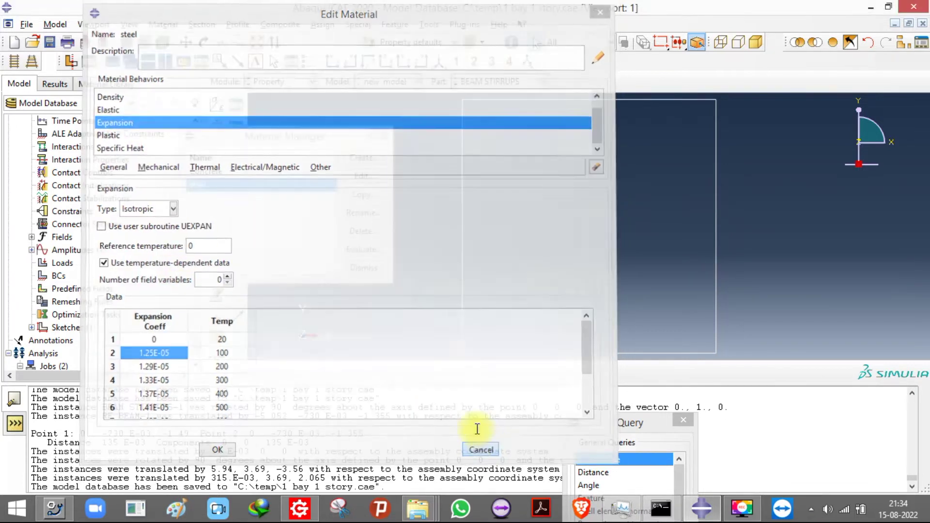
# Step: Open the Concrete material and review the plasticity, compressive and tensile data of its Concrete Damaged Plasticity behavior
pyautogui.doubleClick(297, 172)
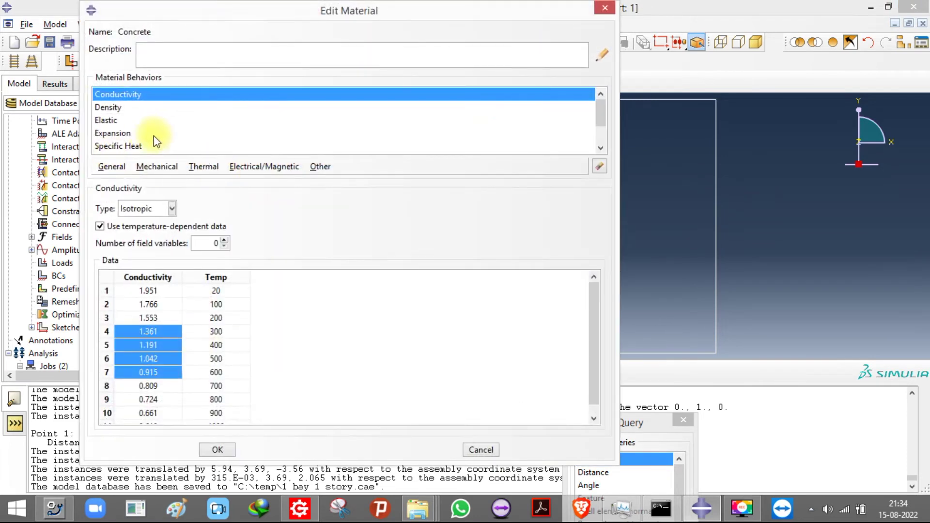
pyautogui.click(167, 170)
pyautogui.moveTo(295, 195)
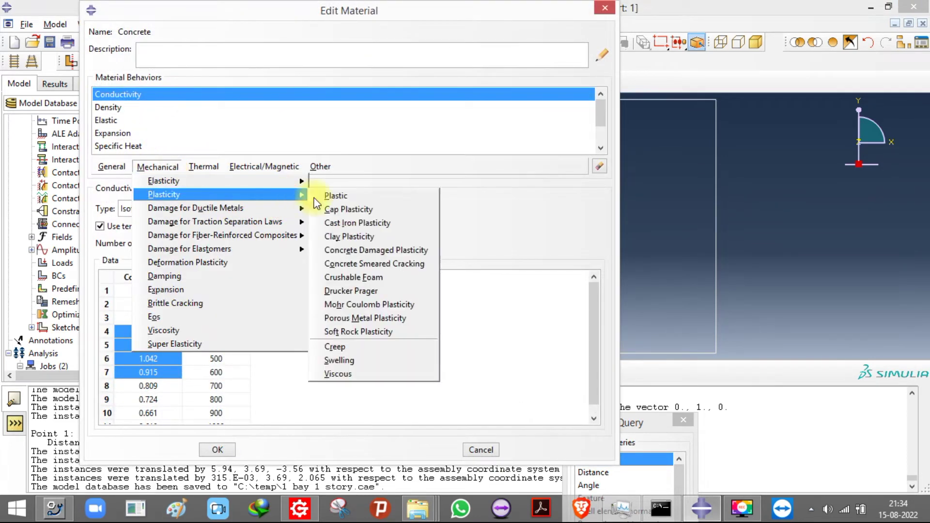
pyautogui.click(368, 250)
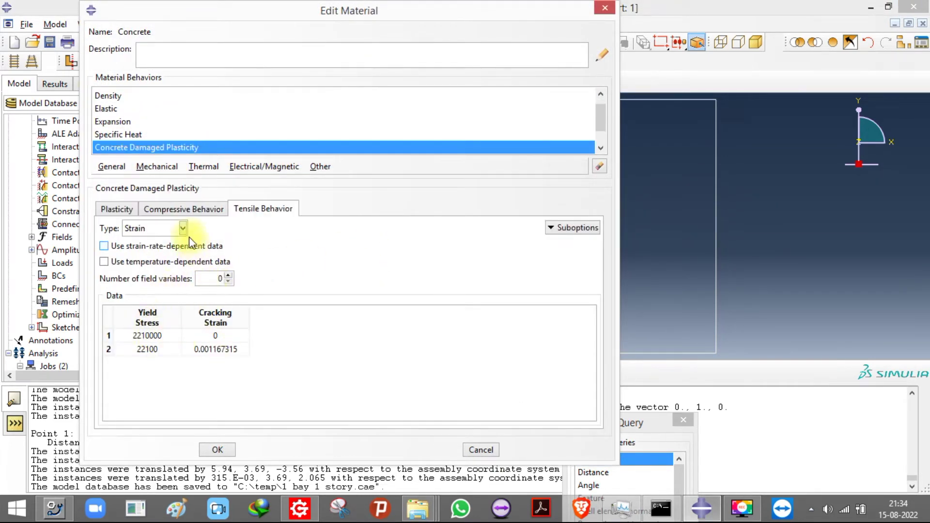
pyautogui.click(187, 209)
pyautogui.click(116, 209)
pyautogui.click(193, 209)
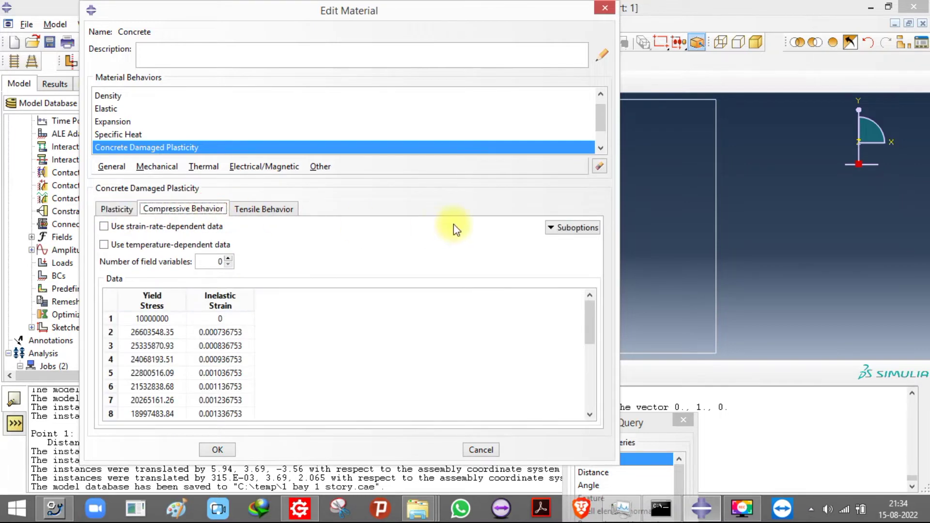
# Step: Check the concrete's compression damage and tension damage suboptions, and close the material and the Material Manager without changes
pyautogui.click(572, 231)
pyautogui.click(579, 248)
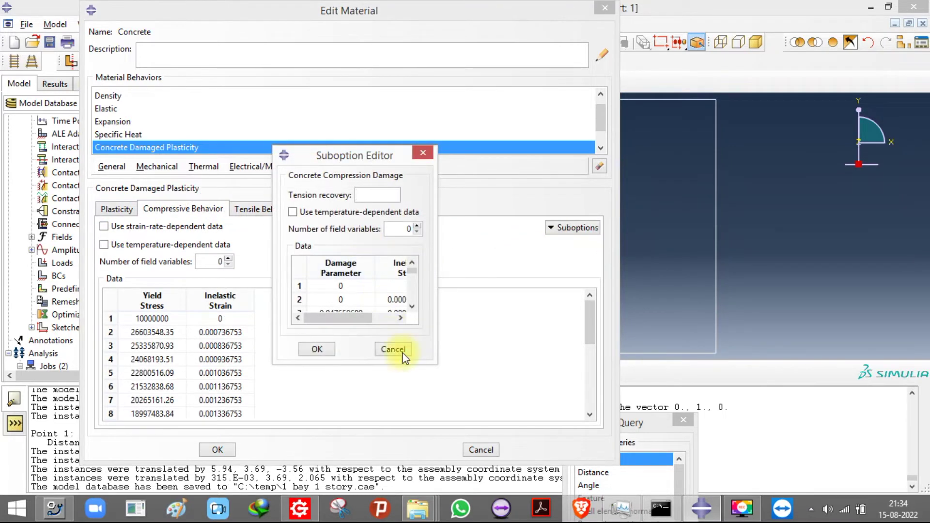
pyautogui.click(390, 348)
pyautogui.click(264, 209)
pyautogui.click(566, 231)
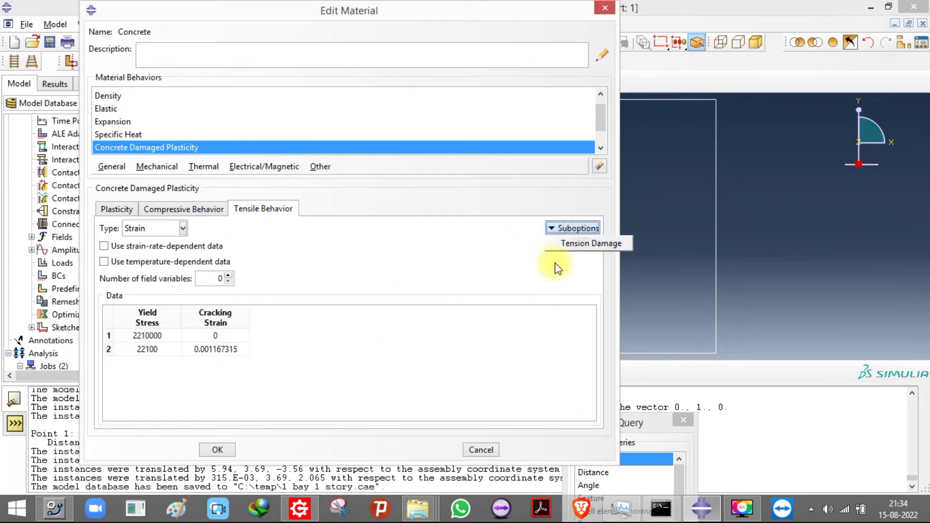
pyautogui.click(581, 246)
pyautogui.moveTo(429, 379); pyautogui.dragTo(438, 407)
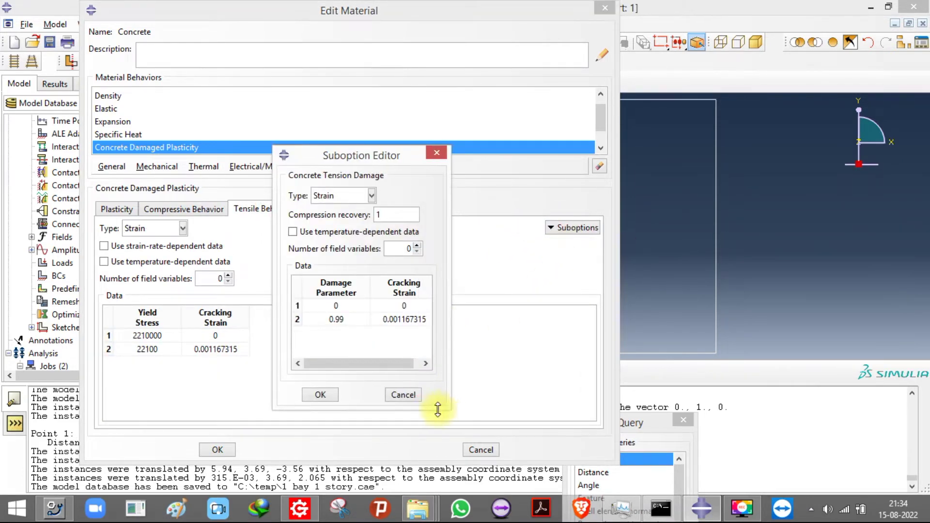
pyautogui.click(403, 397)
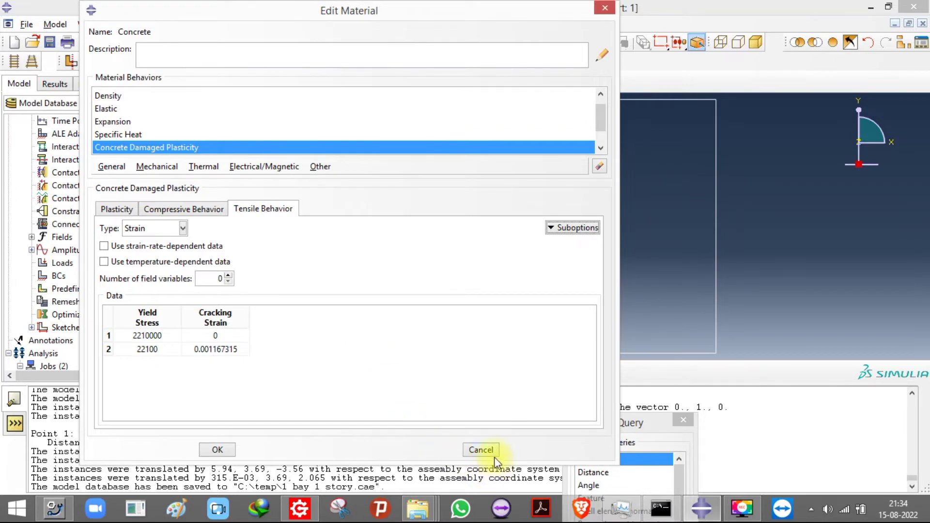
pyautogui.click(479, 449)
pyautogui.click(378, 138)
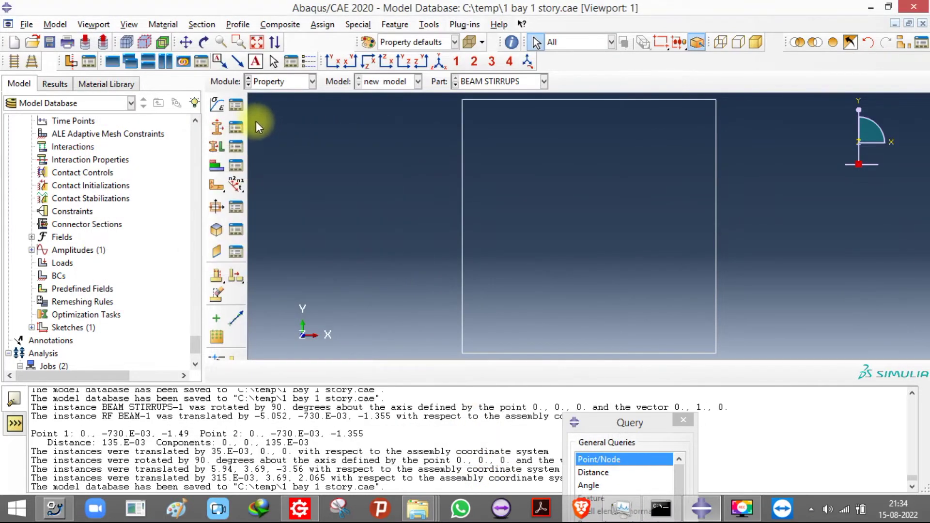
pyautogui.click(214, 131)
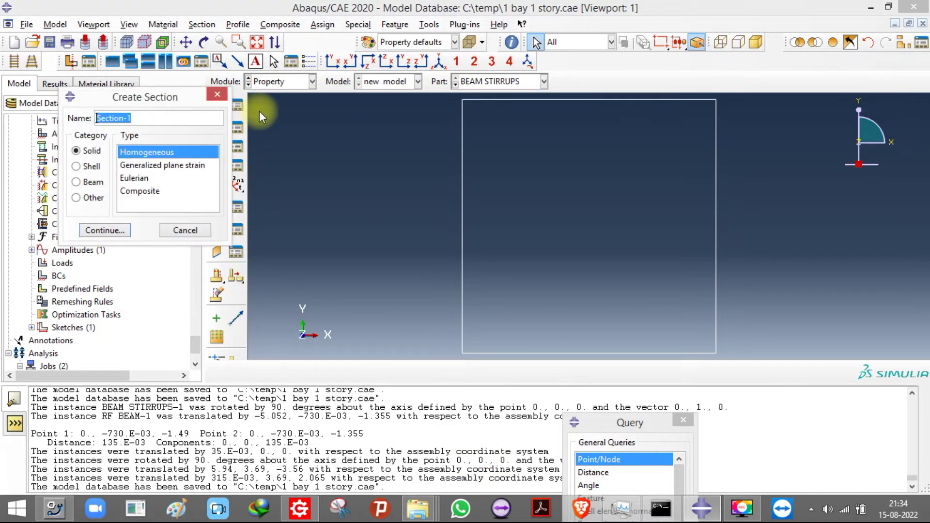
pyautogui.click(219, 95)
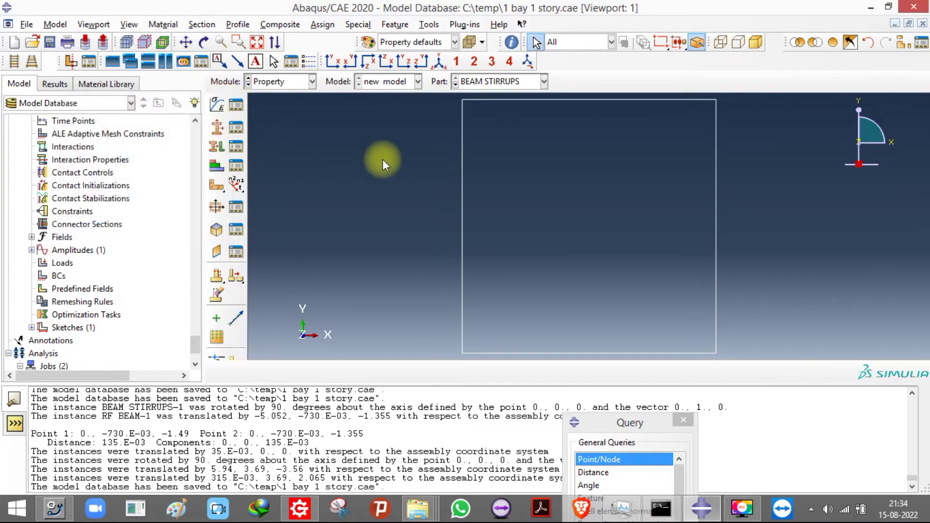
pyautogui.scroll(3, 435, 448)
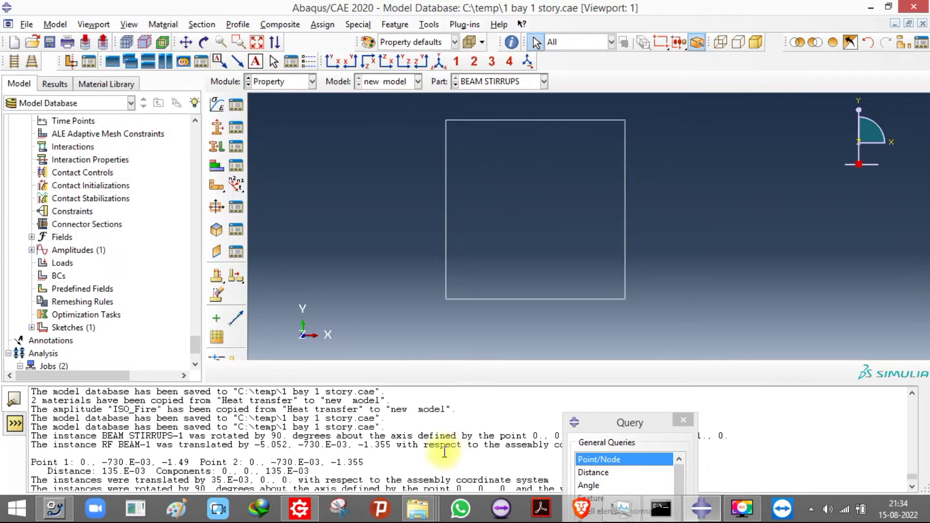
# Step: Switch to the calculator, compute the stirrup bar area as 0.7854*0.008*0.008, select the result for copying, and close the calculator
pyautogui.click(299, 509)
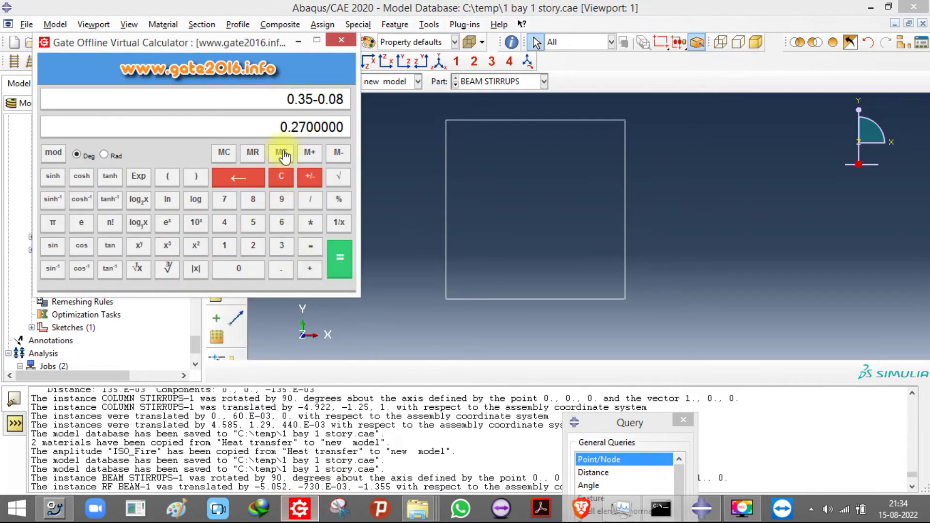
pyautogui.click(240, 269)
pyautogui.click(281, 269)
pyautogui.click(224, 199)
pyautogui.click(258, 207)
pyautogui.click(253, 221)
pyautogui.click(224, 222)
pyautogui.click(310, 222)
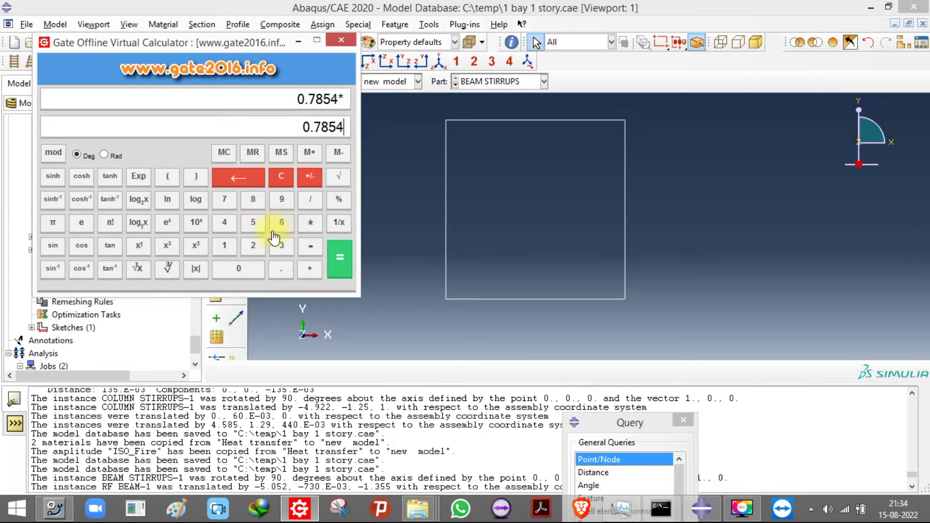
pyautogui.click(251, 278)
pyautogui.click(281, 269)
pyautogui.click(245, 271)
pyautogui.click(245, 272)
pyautogui.click(252, 199)
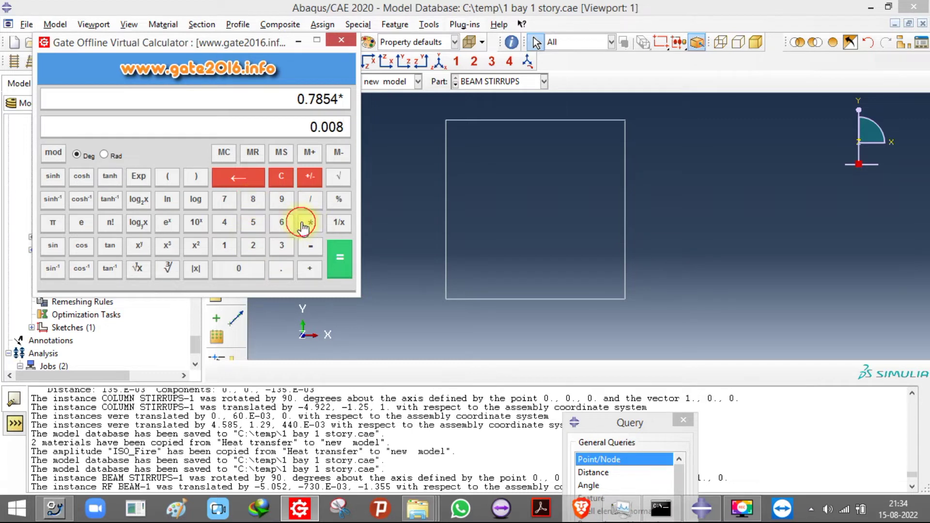
pyautogui.click(303, 227)
pyautogui.click(252, 273)
pyautogui.click(280, 269)
pyautogui.click(239, 272)
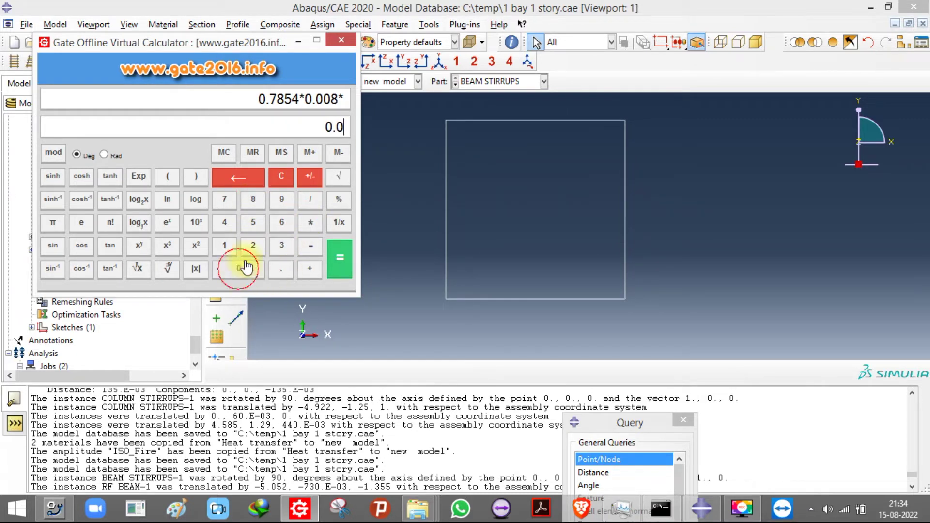
pyautogui.click(253, 200)
pyautogui.click(341, 257)
pyautogui.moveTo(247, 129); pyautogui.dragTo(368, 131)
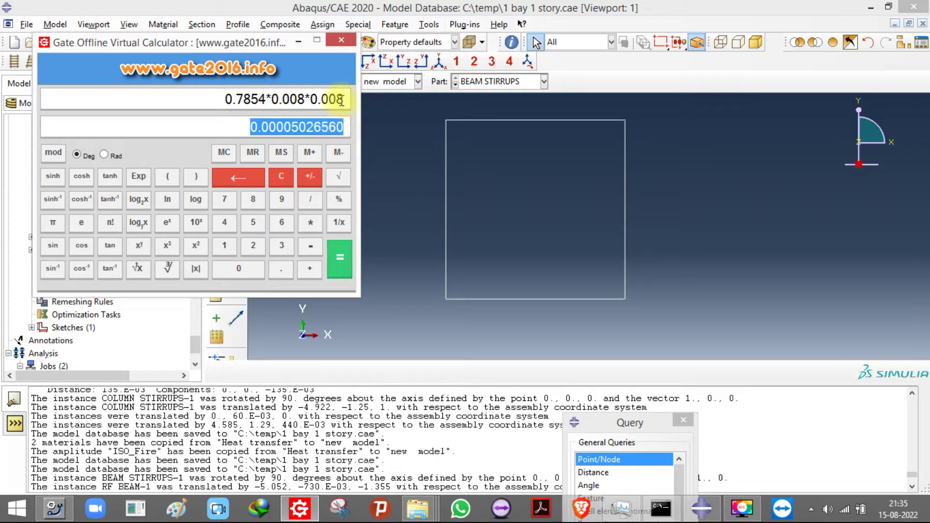
pyautogui.click(342, 40)
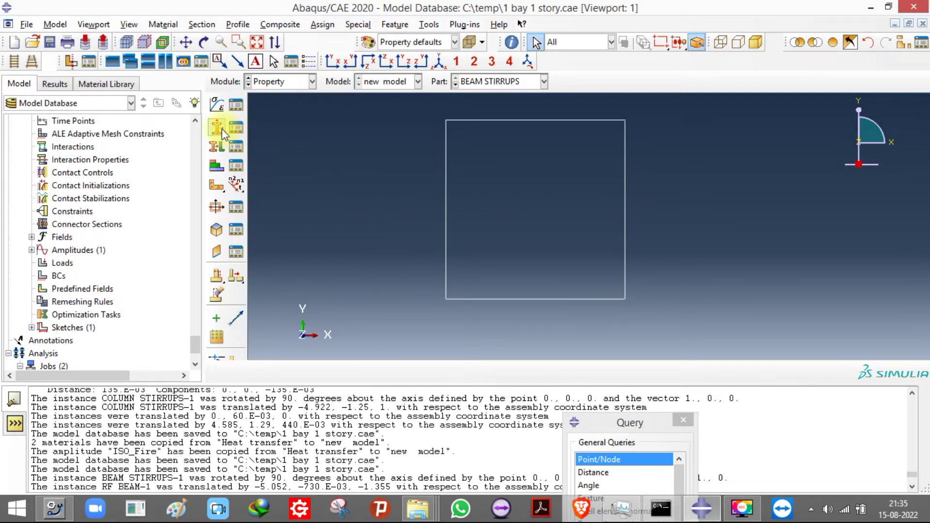
# Step: Create a beam-category truss section named RF STIRRUPS with steel material and the copied cross-sectional area 0.00005026560
pyautogui.click(219, 129)
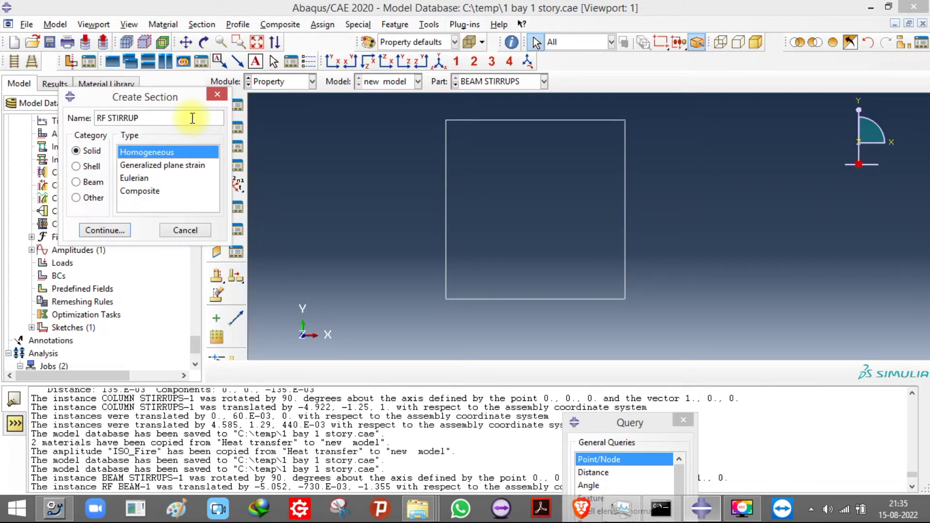
pyautogui.click(89, 182)
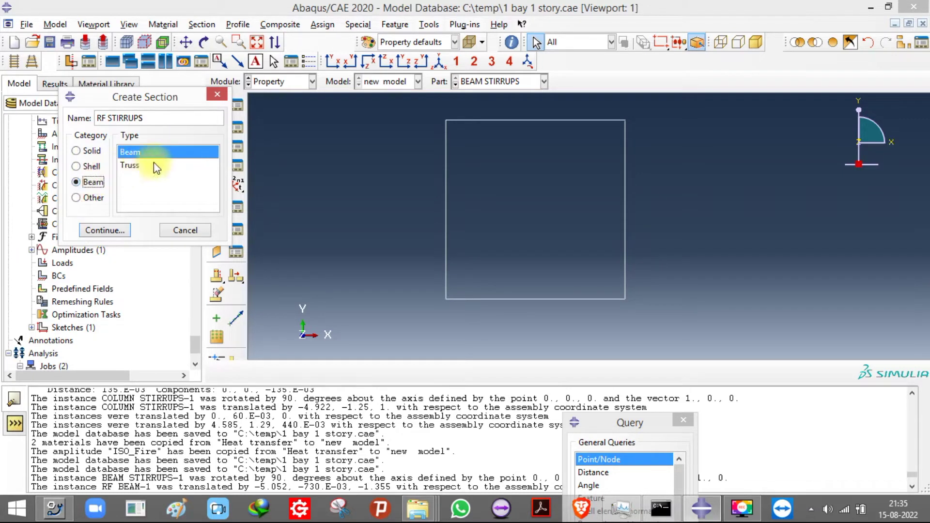
pyautogui.click(145, 164)
pyautogui.click(105, 230)
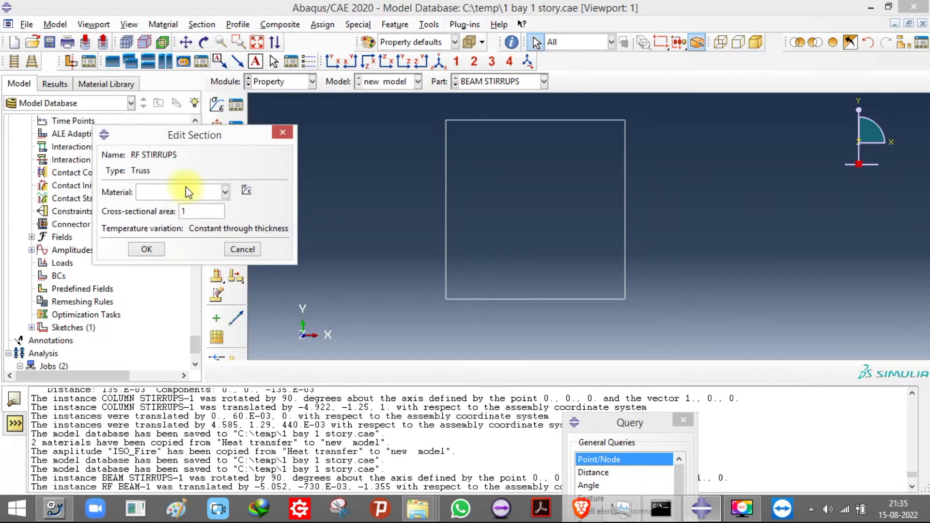
pyautogui.click(224, 192)
pyautogui.click(164, 220)
pyautogui.write('0.00005024')
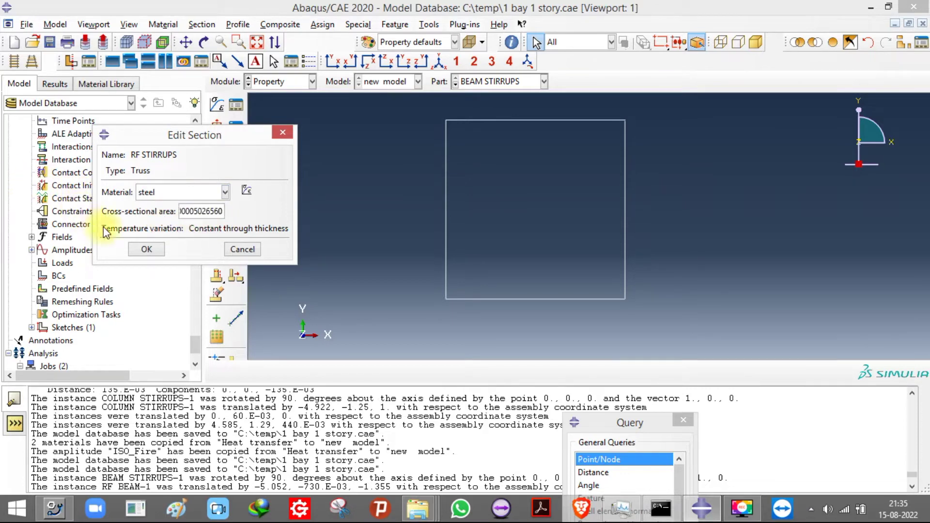
pyautogui.click(147, 249)
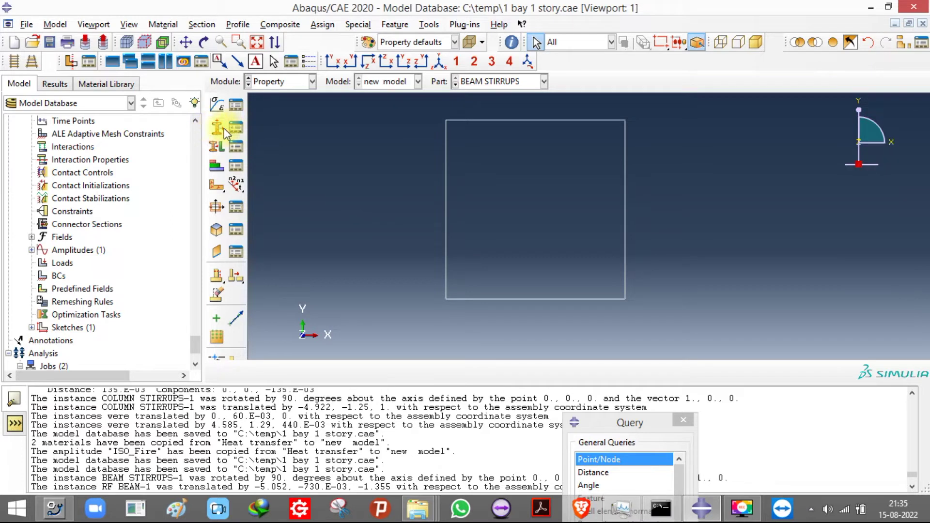
# Step: Start a truss section named RF 16 MM with steel material, clear its default cross-sectional area, and switch to the calculator
pyautogui.click(221, 128)
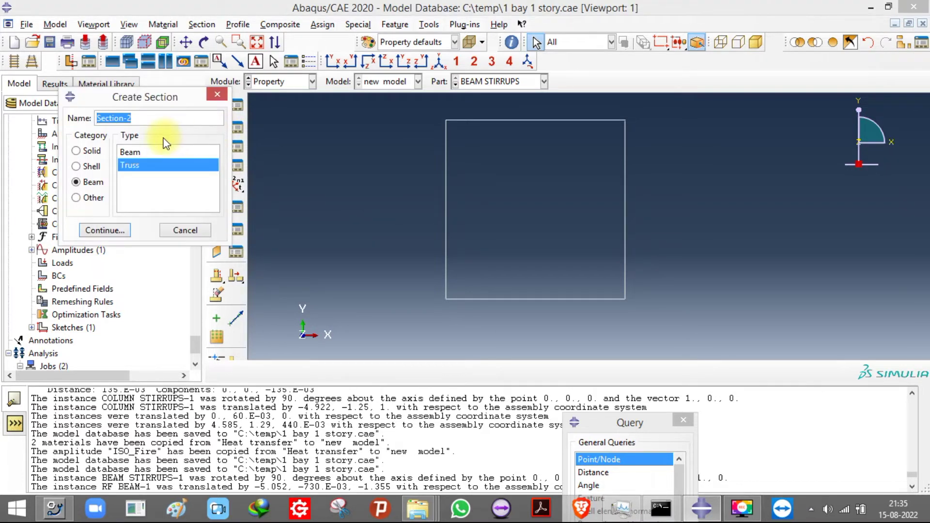
pyautogui.write('RF 16 MM')
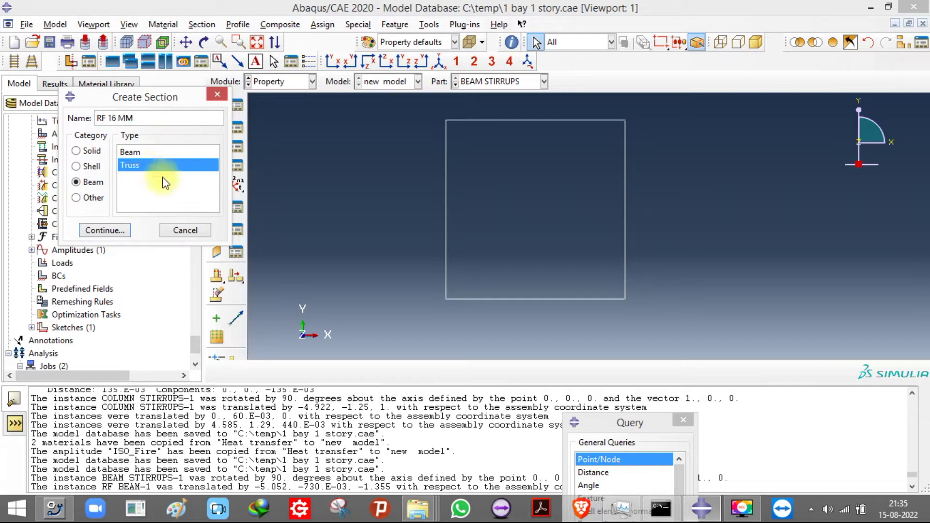
pyautogui.click(104, 233)
pyautogui.click(208, 195)
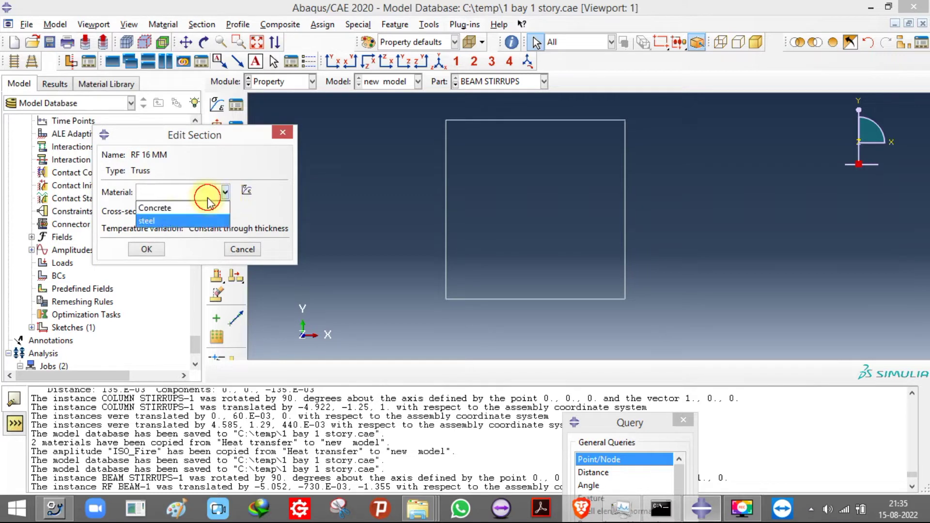
pyautogui.click(170, 221)
pyautogui.click(201, 212)
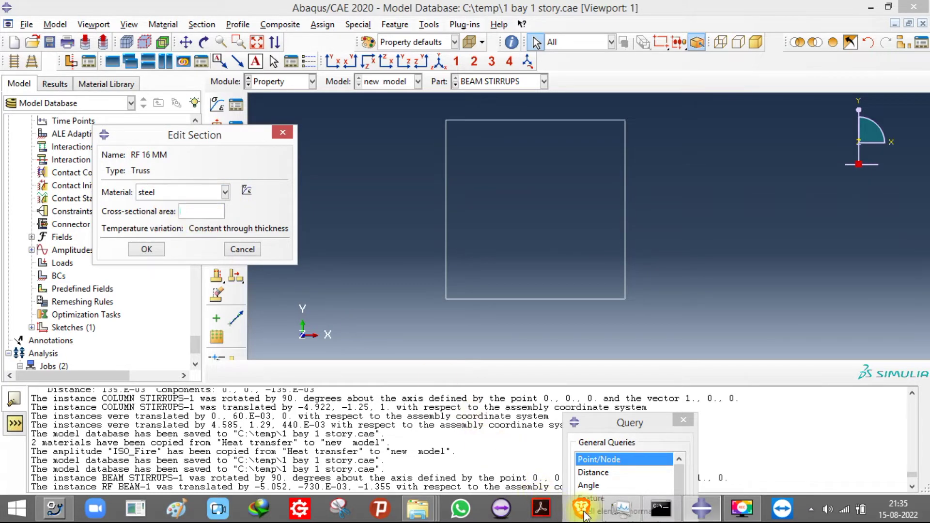
pyautogui.moveTo(694, 513)
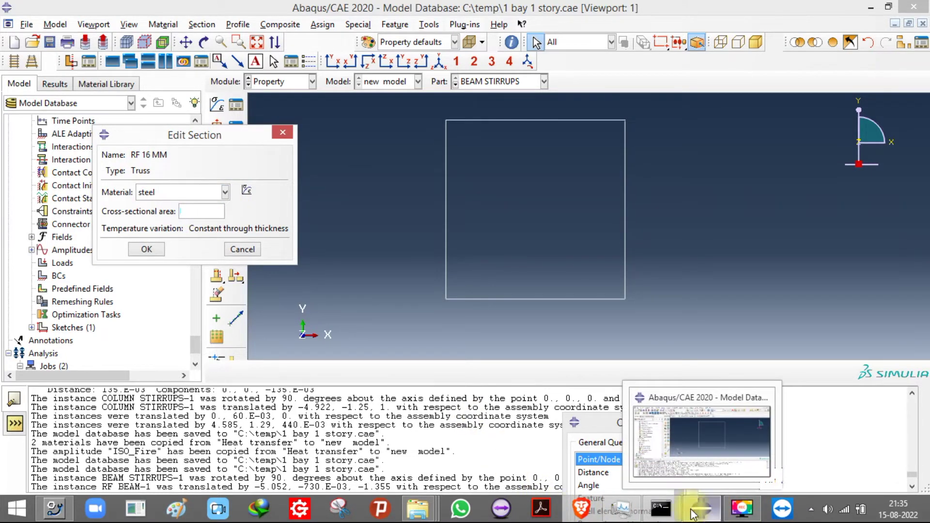
pyautogui.click(299, 508)
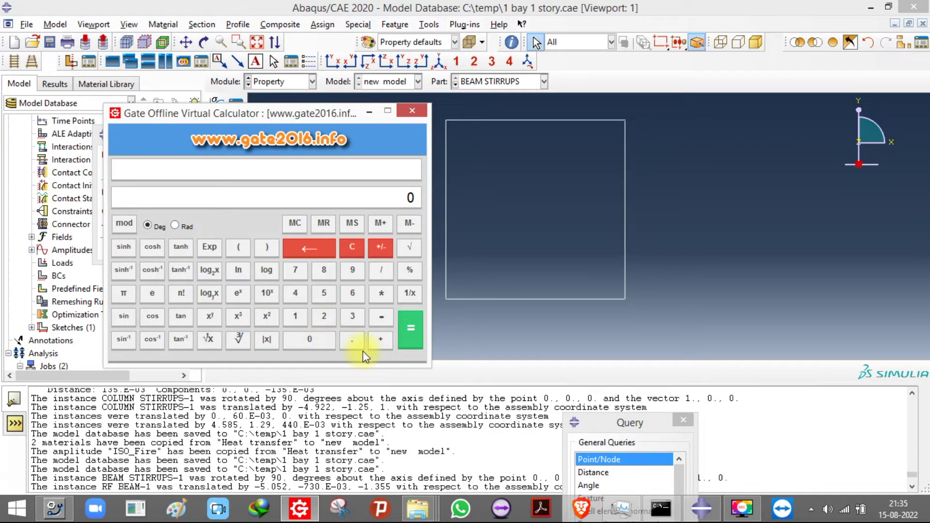
pyautogui.click(353, 341)
pyautogui.click(295, 270)
pyautogui.click(324, 272)
pyautogui.click(323, 295)
pyautogui.click(267, 293)
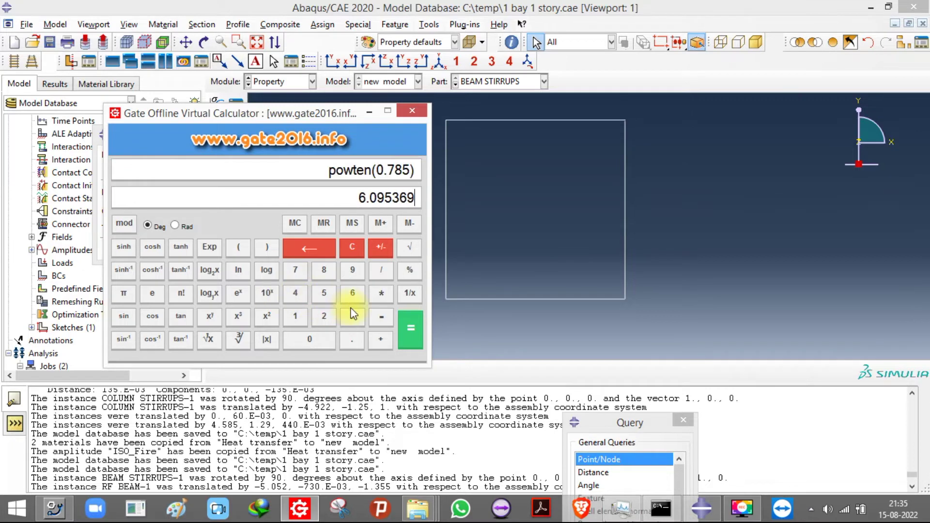
pyautogui.click(352, 247)
# Step: Compute the 16 mm bar area as 0.7854*0.016*0.016 and select the result for copying
pyautogui.click(348, 343)
pyautogui.click(295, 270)
pyautogui.click(323, 271)
pyautogui.click(296, 293)
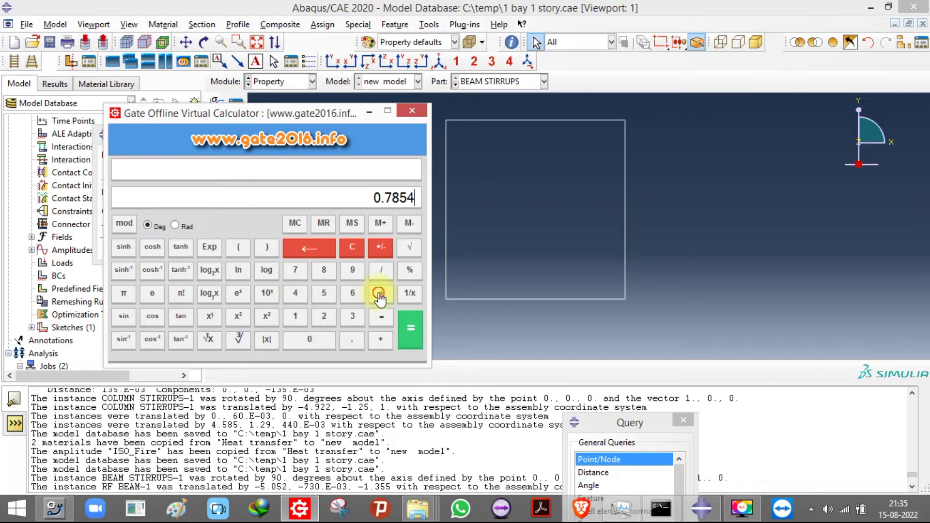
pyautogui.click(380, 292)
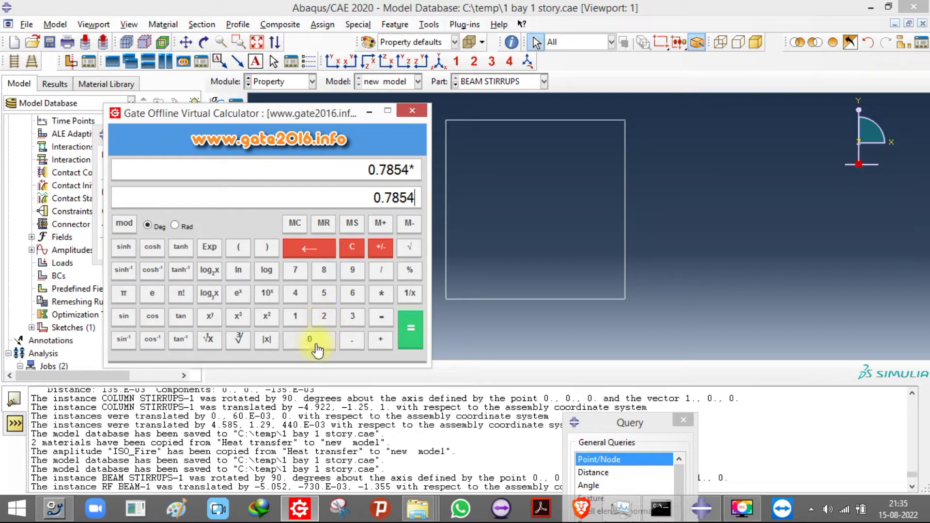
pyautogui.click(317, 344)
pyautogui.click(349, 341)
pyautogui.click(309, 339)
pyautogui.click(295, 318)
pyautogui.click(352, 293)
pyautogui.click(379, 295)
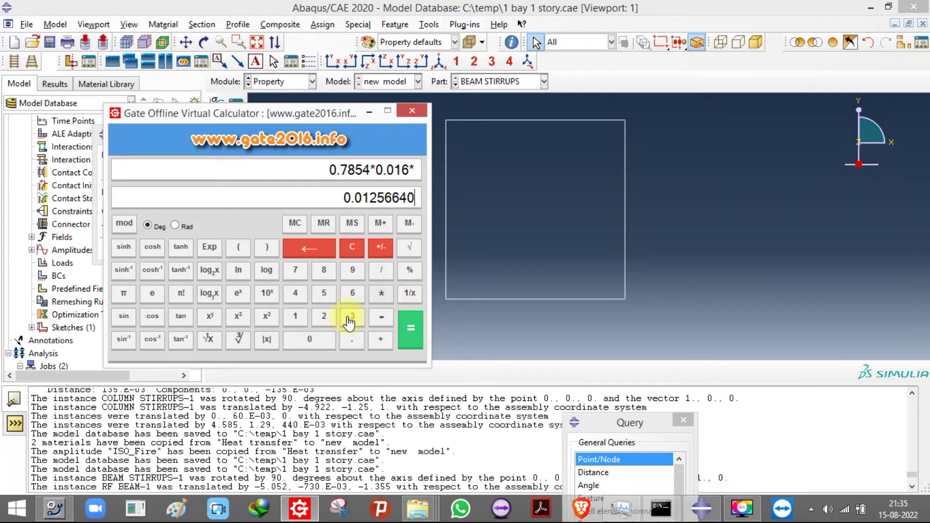
pyautogui.click(309, 341)
pyautogui.click(352, 340)
pyautogui.click(309, 339)
pyautogui.click(295, 316)
pyautogui.click(353, 295)
pyautogui.click(423, 338)
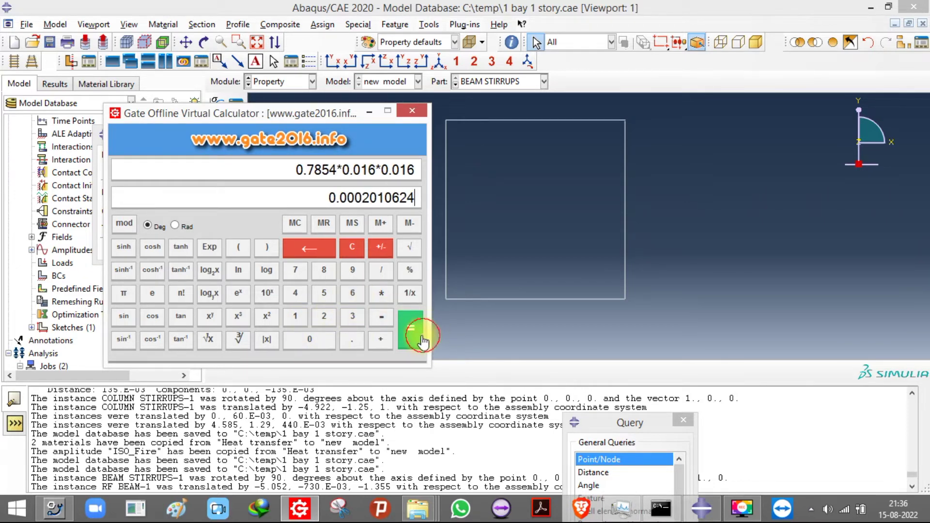
pyautogui.moveTo(325, 205); pyautogui.dragTo(443, 207)
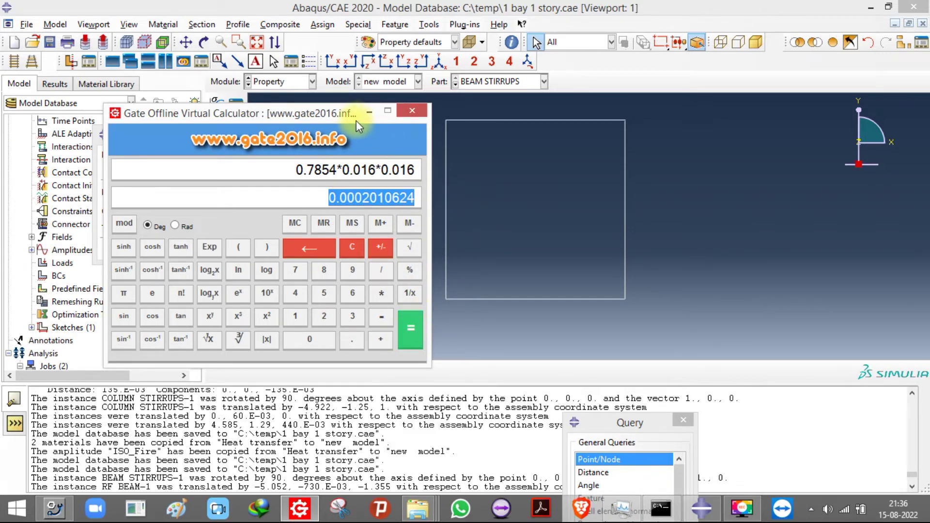
# Step: Return to the RF 16 MM section in Abaqus/CAE, enter 0.0002010624 as its cross-sectional area, and confirm it
pyautogui.moveTo(348, 117); pyautogui.dragTo(342, 260)
pyautogui.click(185, 212)
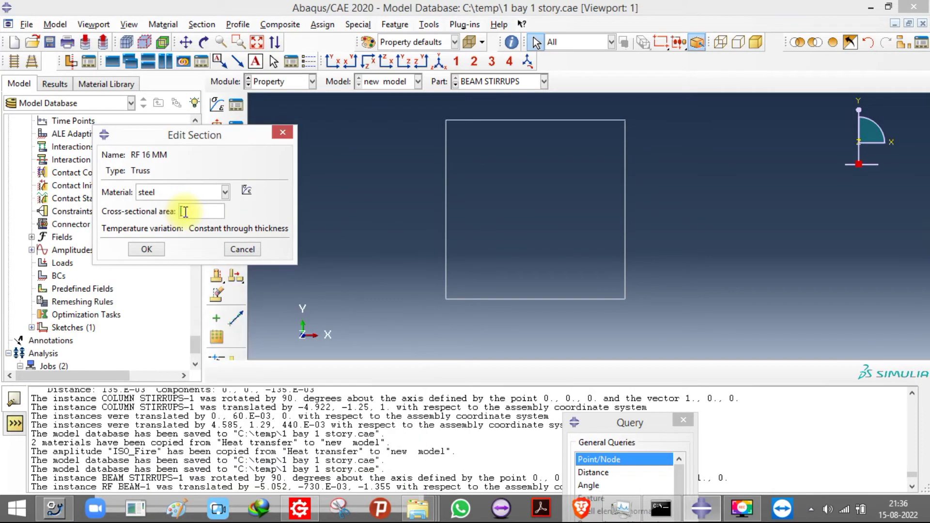
pyautogui.click(150, 249)
# Step: Start a truss section named RF 12MM with steel as its material
pyautogui.click(216, 128)
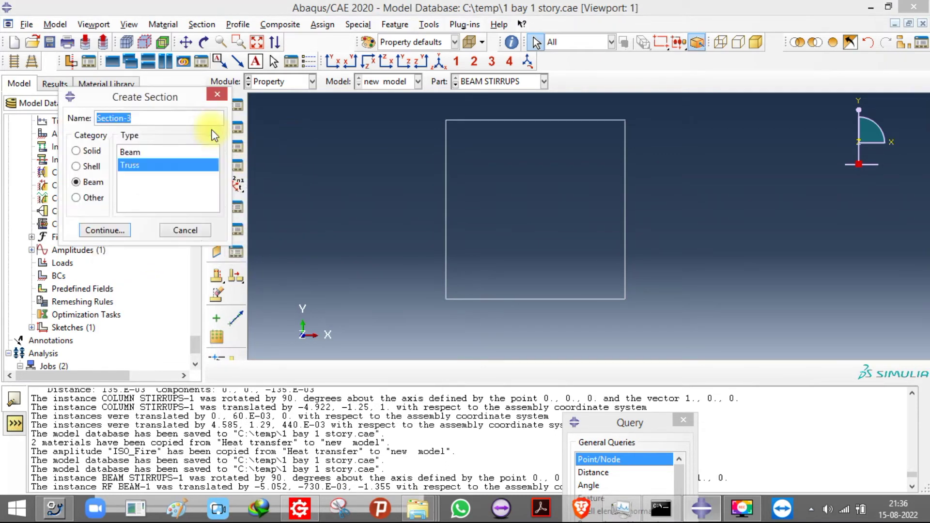
pyautogui.write('RF 1')
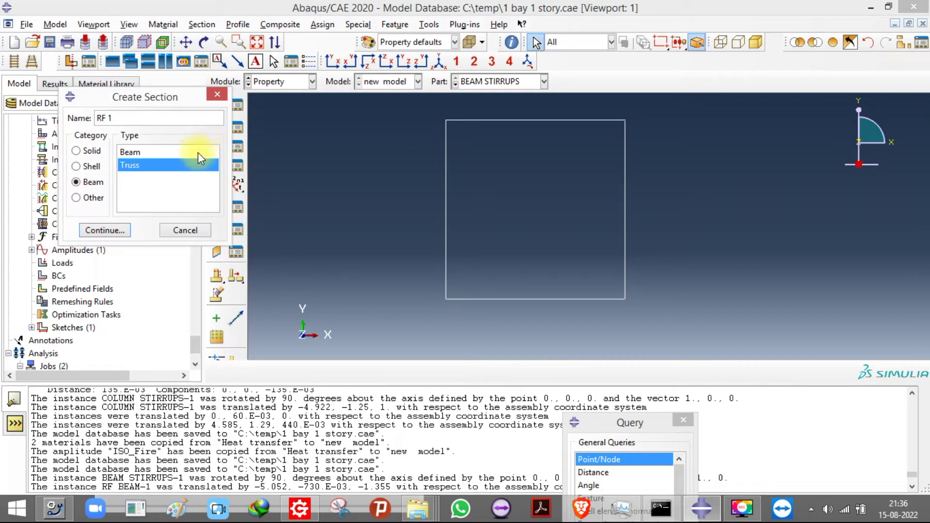
pyautogui.write('2MM')
pyautogui.click(104, 230)
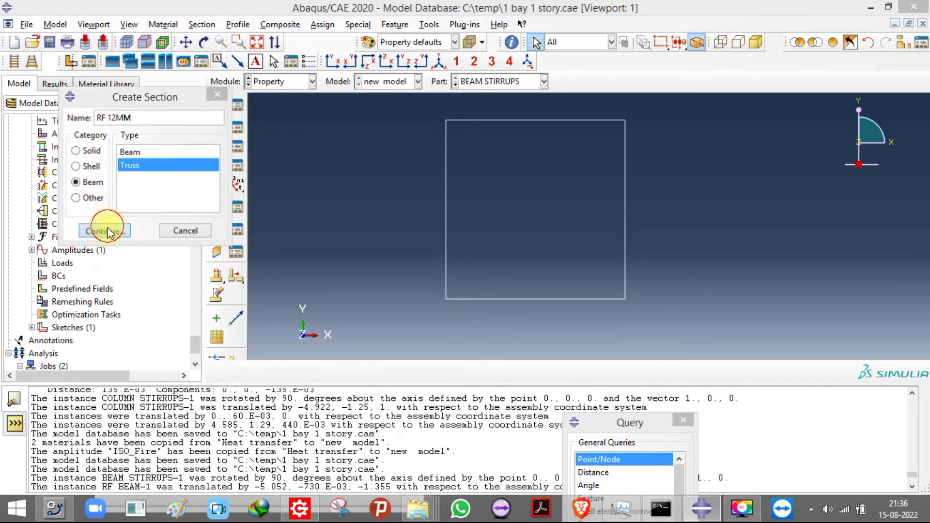
pyautogui.click(183, 192)
pyautogui.click(165, 224)
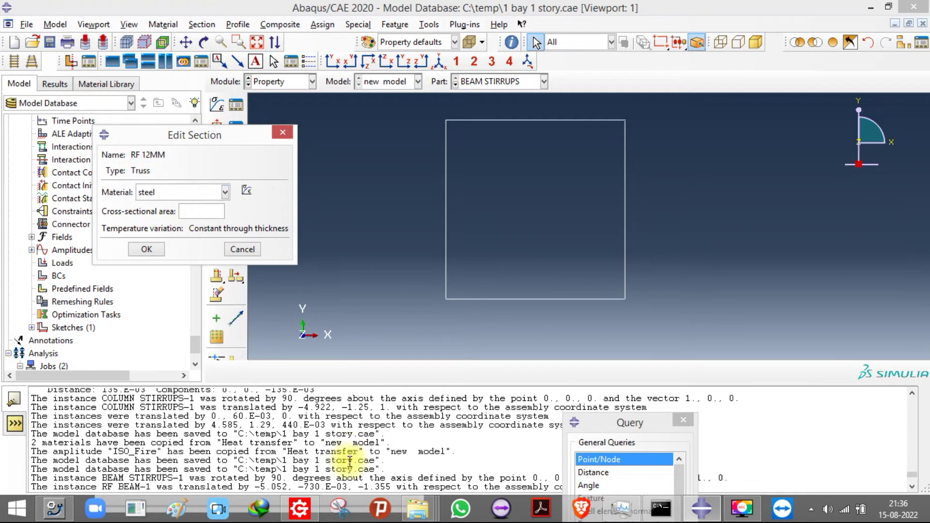
# Step: Switch to the calculator and clear the previous 16 mm bar calculation
pyautogui.click(298, 508)
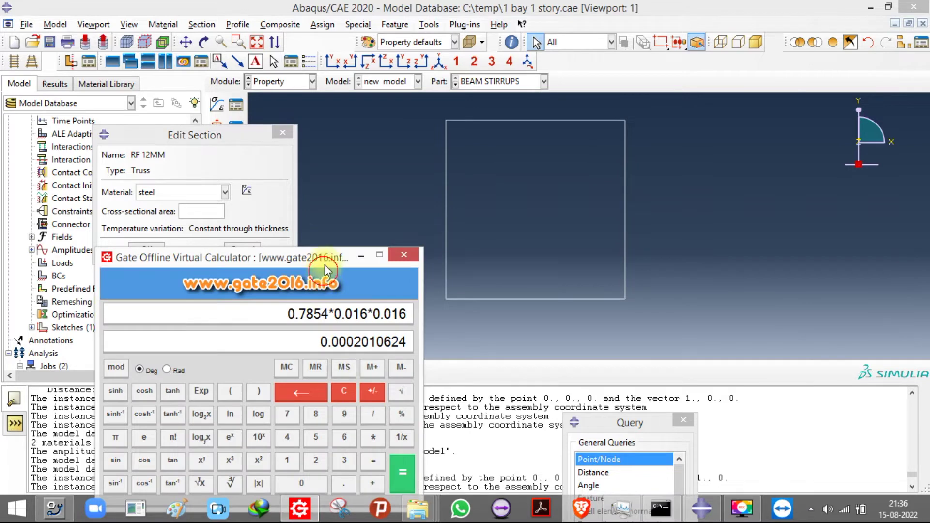
pyautogui.moveTo(324, 261); pyautogui.dragTo(356, 215)
pyautogui.moveTo(400, 269); pyautogui.dragTo(575, 263)
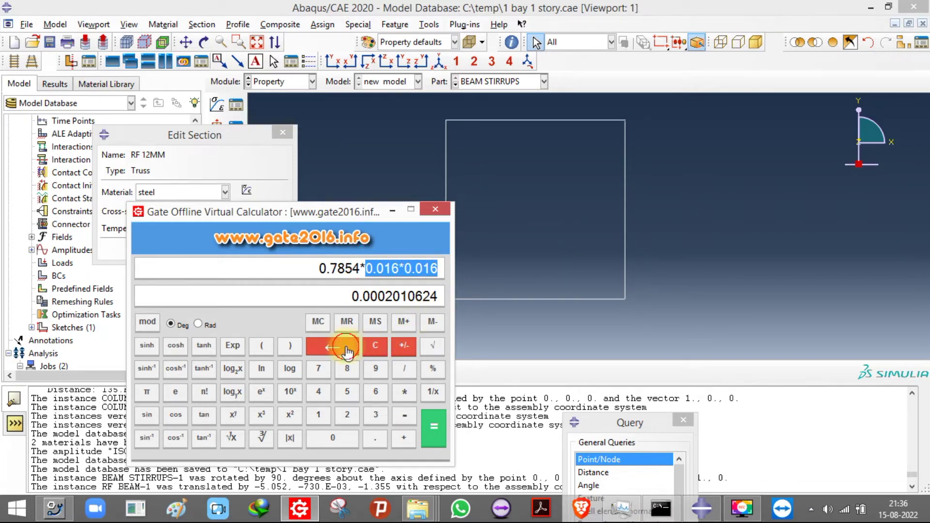
pyautogui.click(376, 345)
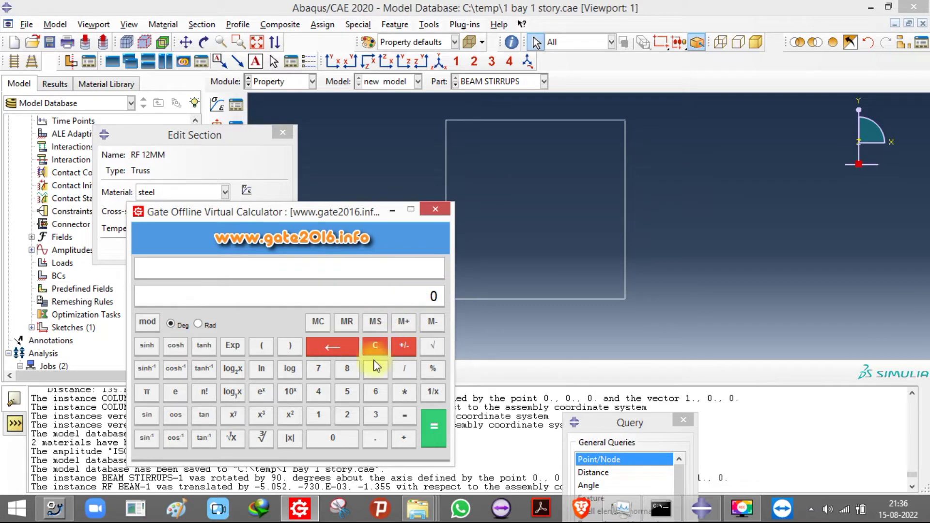
# Step: Compute the 12 mm bar area as 0.7854*0.012*0.012 and copy the result
pyautogui.click(375, 437)
pyautogui.click(318, 368)
pyautogui.click(347, 368)
pyautogui.click(347, 392)
pyautogui.click(318, 391)
pyautogui.click(405, 391)
pyautogui.click(333, 437)
pyautogui.click(375, 437)
pyautogui.click(333, 438)
pyautogui.click(318, 416)
pyautogui.click(347, 415)
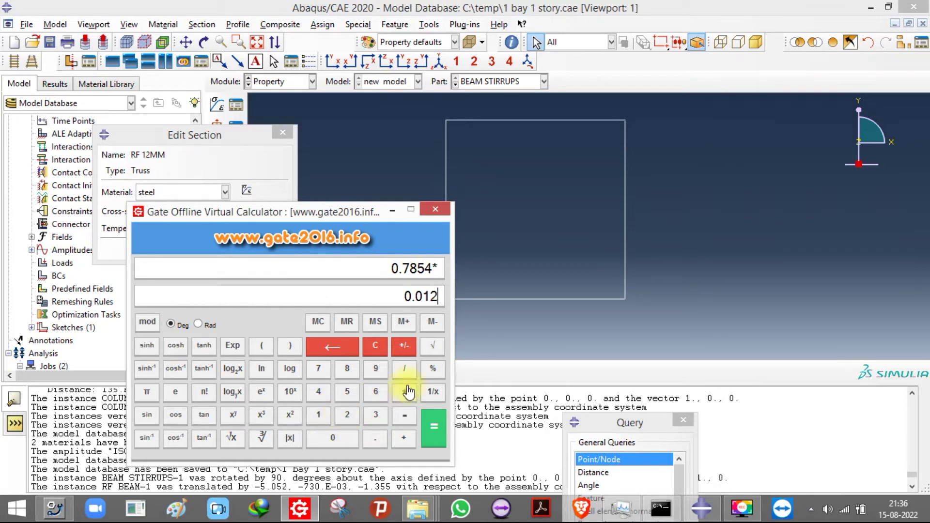
pyautogui.click(405, 392)
pyautogui.click(332, 437)
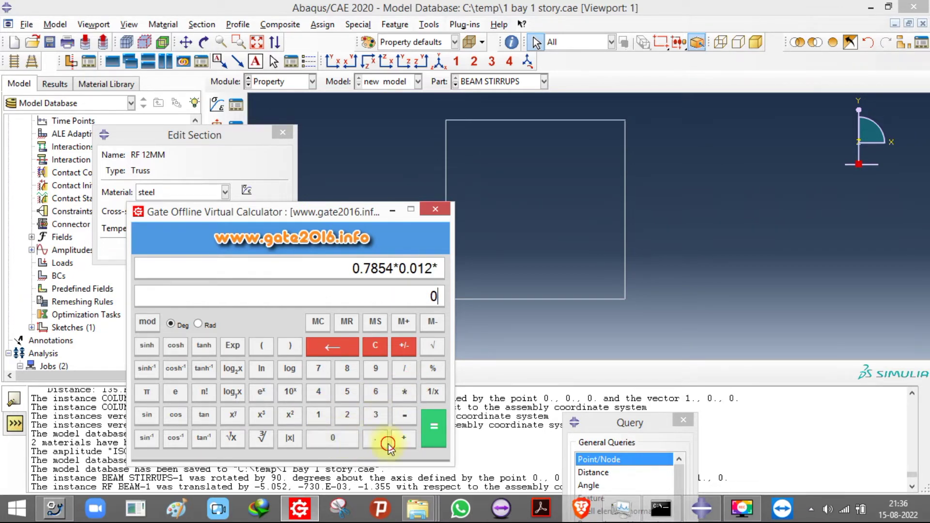
pyautogui.click(372, 439)
pyautogui.click(337, 438)
pyautogui.click(319, 415)
pyautogui.click(345, 416)
pyautogui.click(423, 434)
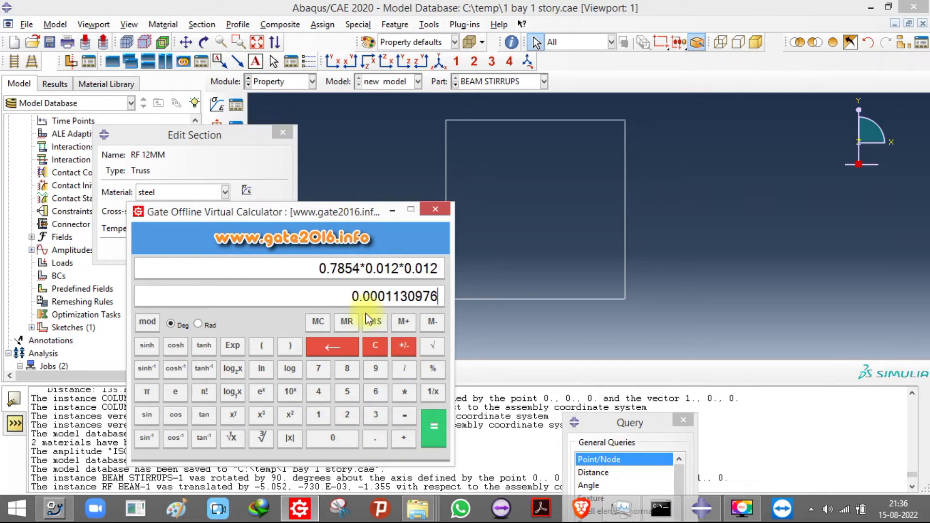
pyautogui.moveTo(339, 296); pyautogui.dragTo(519, 300)
pyautogui.hotkey('ctrl', 'c')
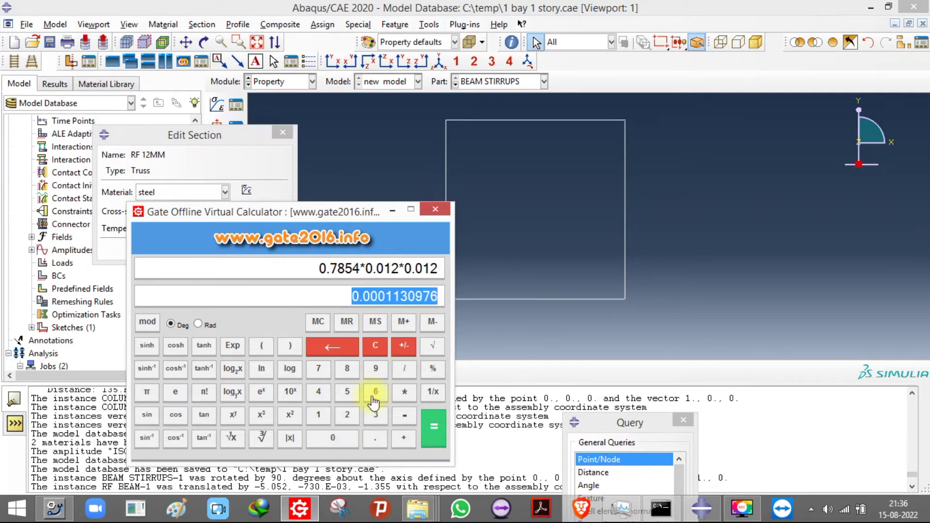
# Step: Return to the RF 12MM section in Abaqus/CAE, enter 0.0001130976 as its cross-sectional area, and confirm it
pyautogui.click(243, 131)
pyautogui.click(209, 213)
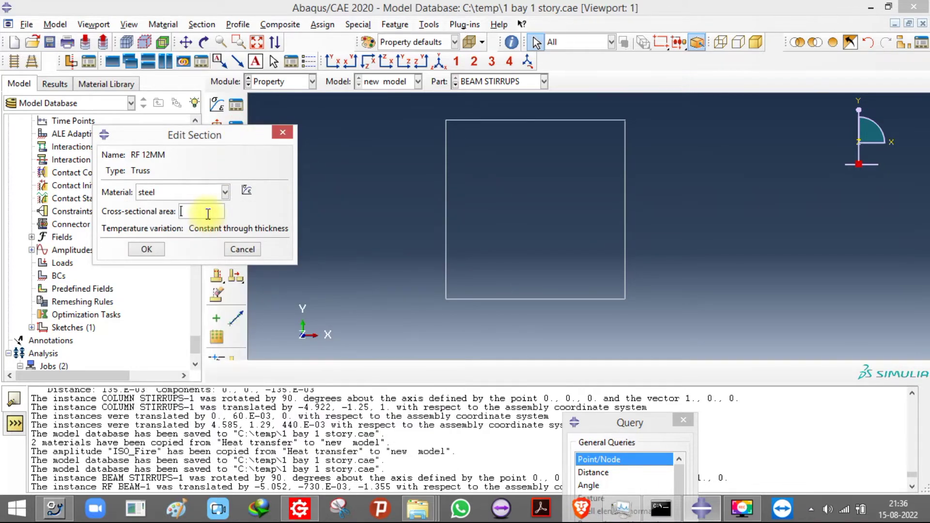
pyautogui.hotkey('ctrl', 'v')
pyautogui.click(147, 250)
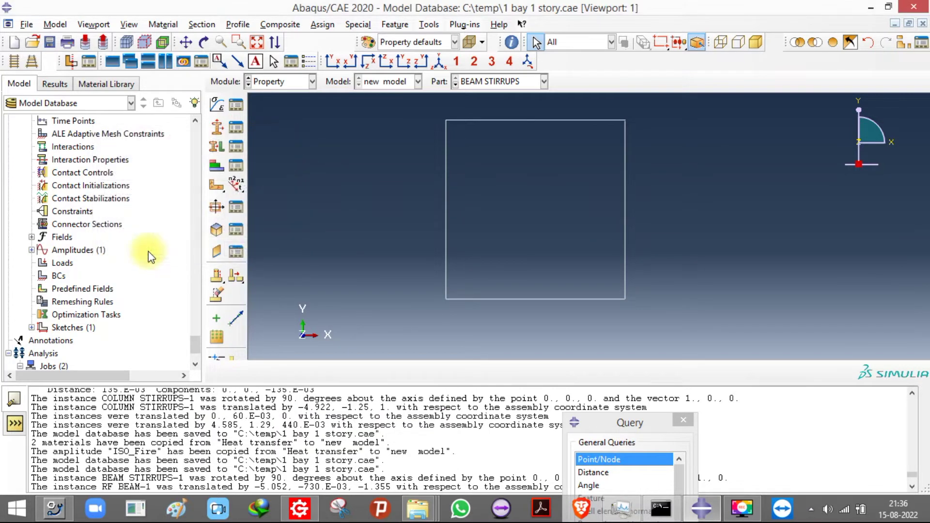
# Step: Assign the RF STIRRUPS section to all edges of the BEAM STIRRUPS part
pyautogui.click(216, 147)
pyautogui.scroll(-2, 390, 167)
pyautogui.moveTo(388, 122); pyautogui.dragTo(722, 372)
pyautogui.click(528, 371)
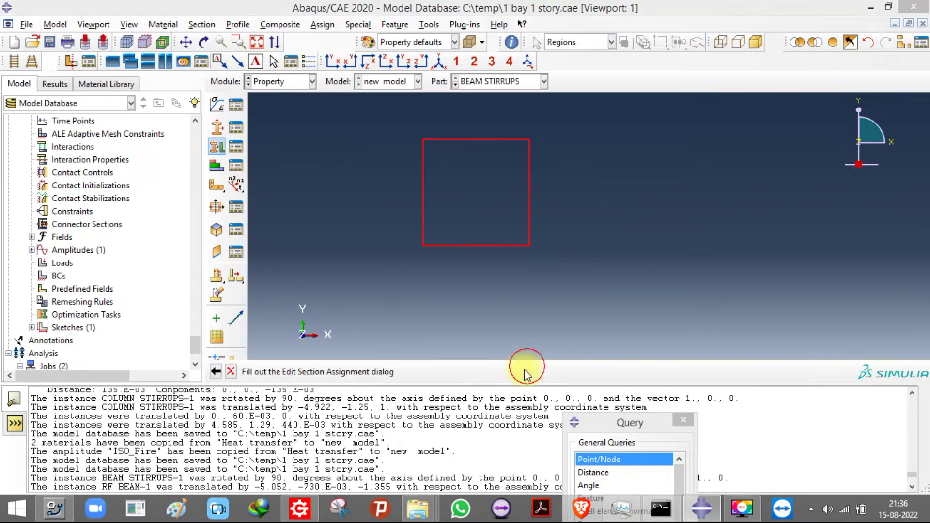
pyautogui.click(256, 191)
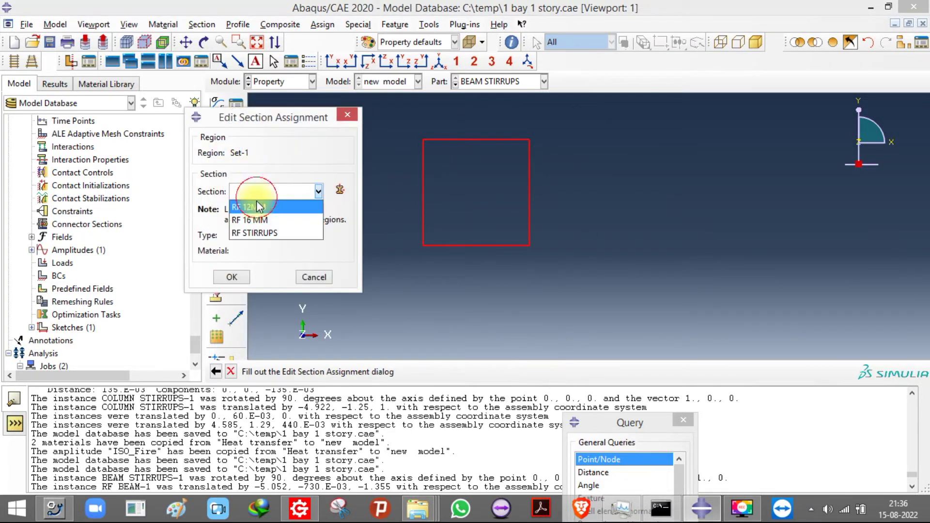
pyautogui.click(255, 232)
pyautogui.click(232, 277)
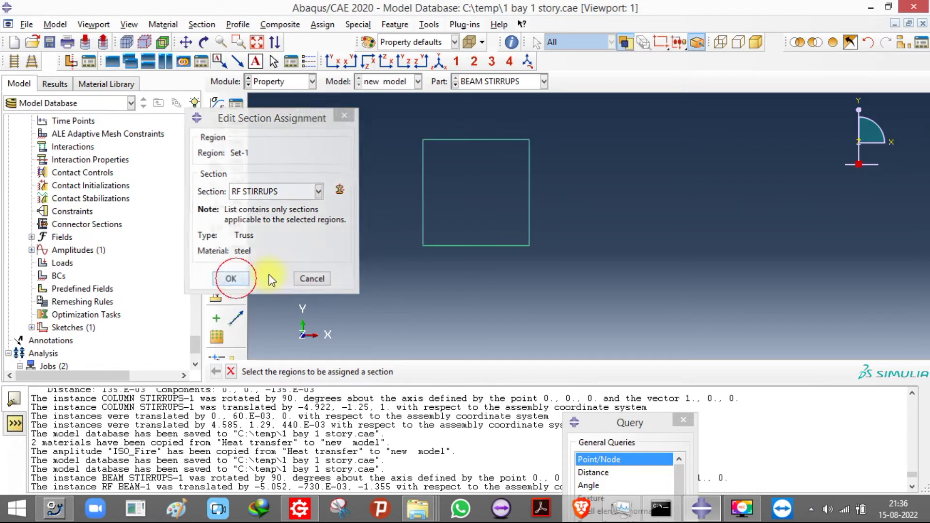
# Step: Assign the RF STIRRUPS section to all edges of the COLUMN STIRRUPS part
pyautogui.click(479, 83)
pyautogui.click(483, 109)
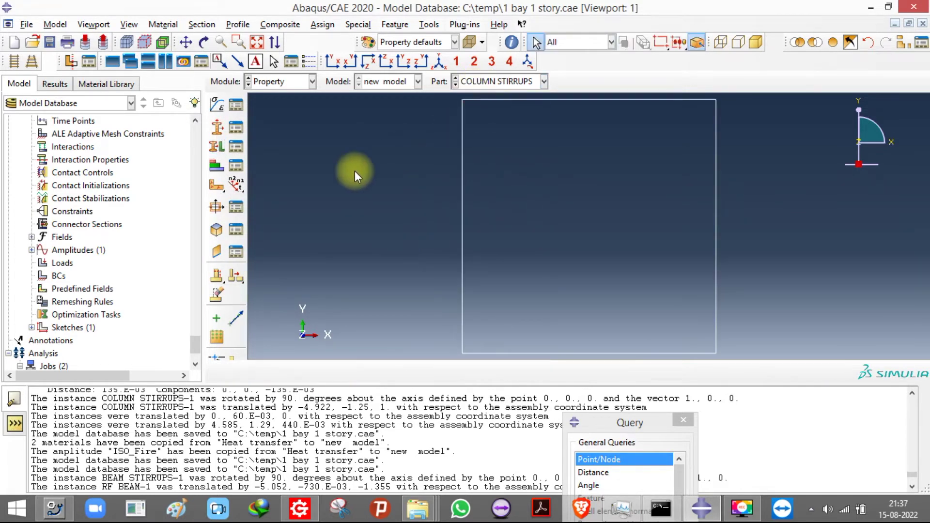
pyautogui.moveTo(336, 115); pyautogui.dragTo(612, 356)
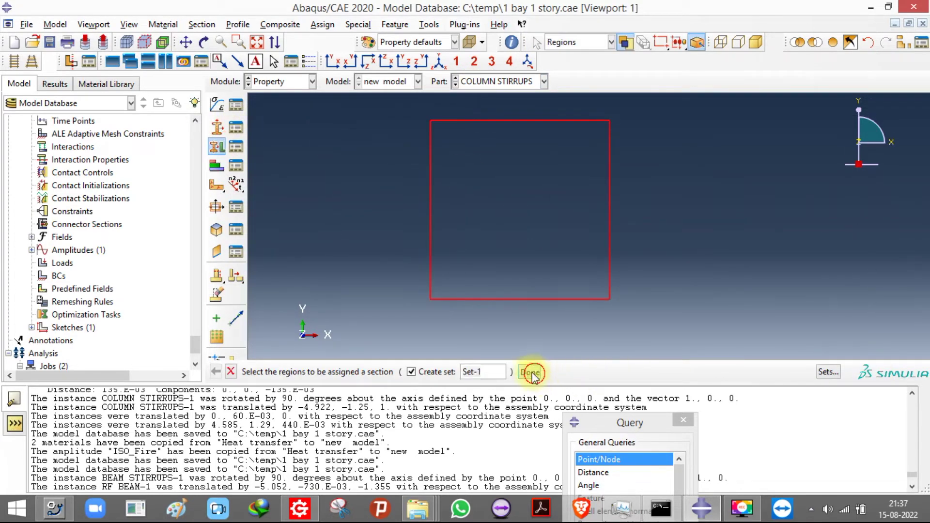
pyautogui.click(528, 371)
pyautogui.click(261, 189)
pyautogui.click(255, 233)
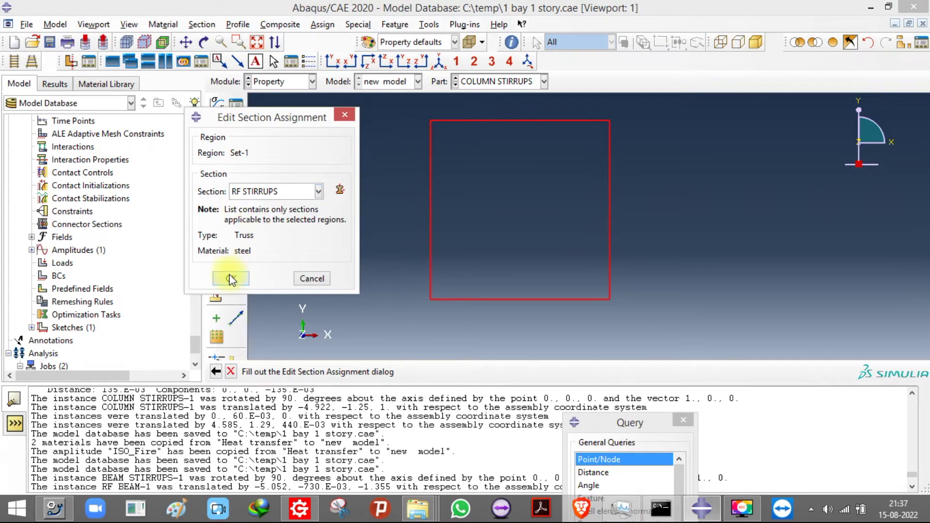
pyautogui.click(232, 276)
# Step: Assign the RF 12MM section to the bar in the RF BEAM part
pyautogui.click(481, 83)
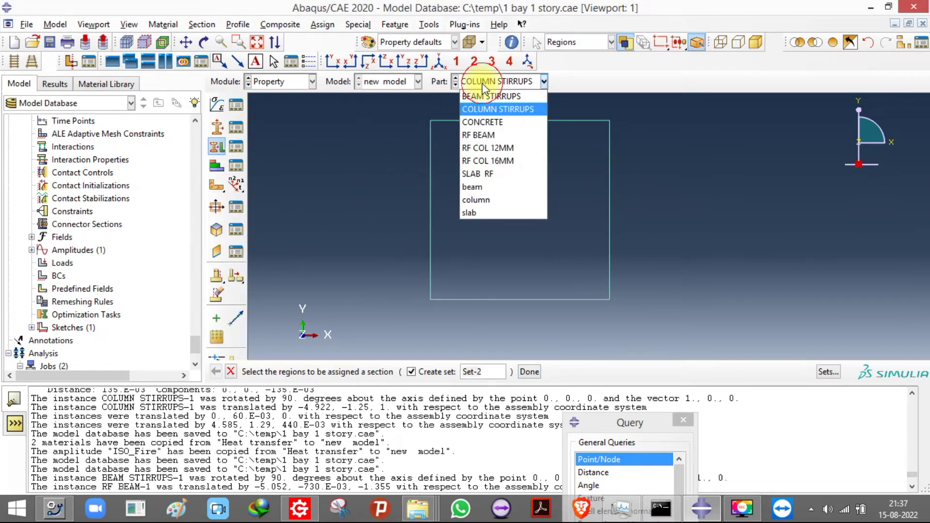
pyautogui.click(480, 134)
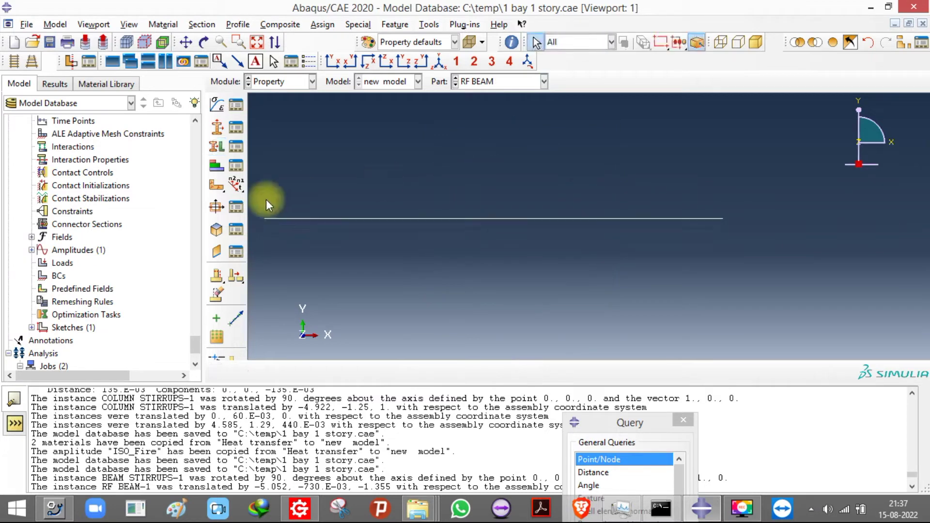
pyautogui.click(218, 146)
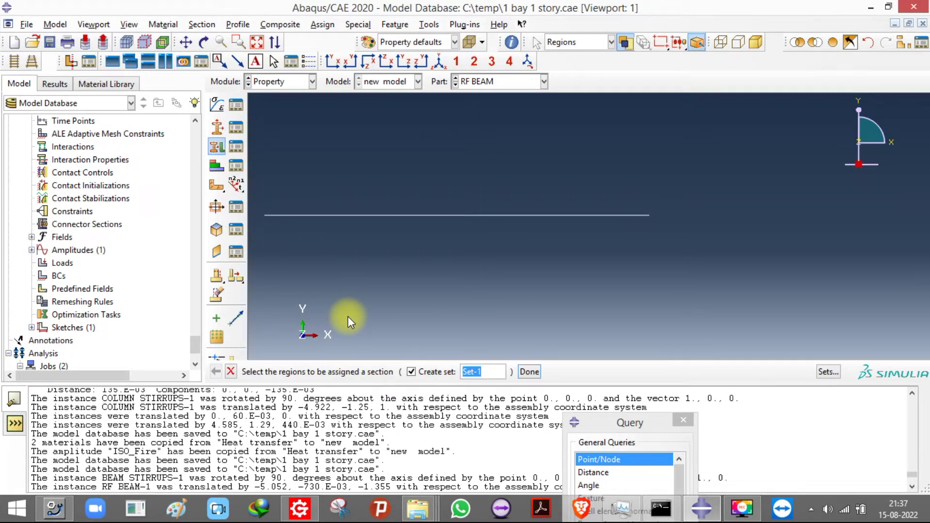
pyautogui.click(308, 216)
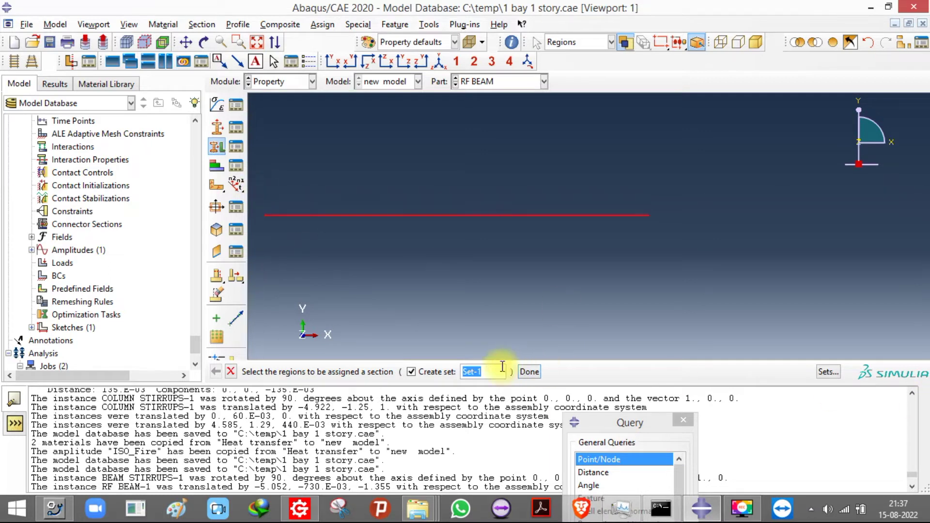
pyautogui.click(530, 371)
pyautogui.click(318, 191)
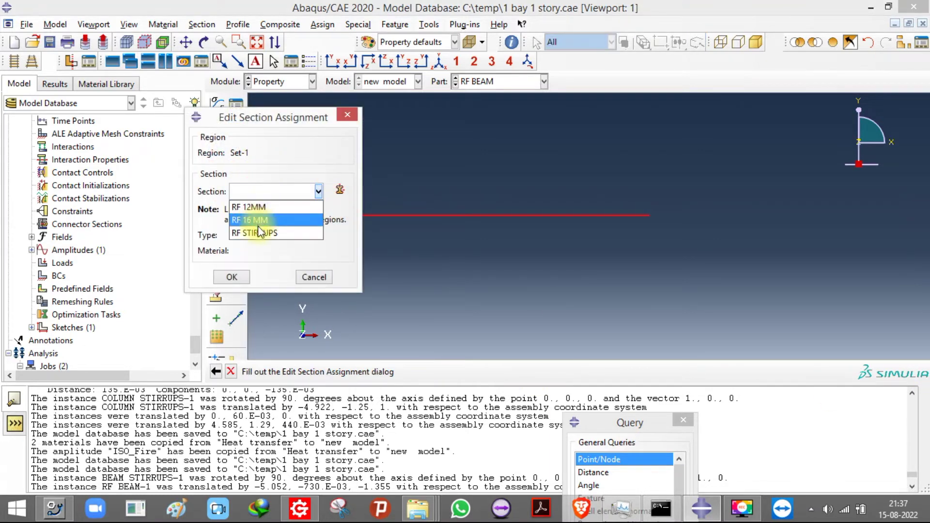
pyautogui.click(249, 206)
pyautogui.click(233, 280)
# Step: Assign the RF 12MM section to the bar in the RF COL 12MM part
pyautogui.click(544, 82)
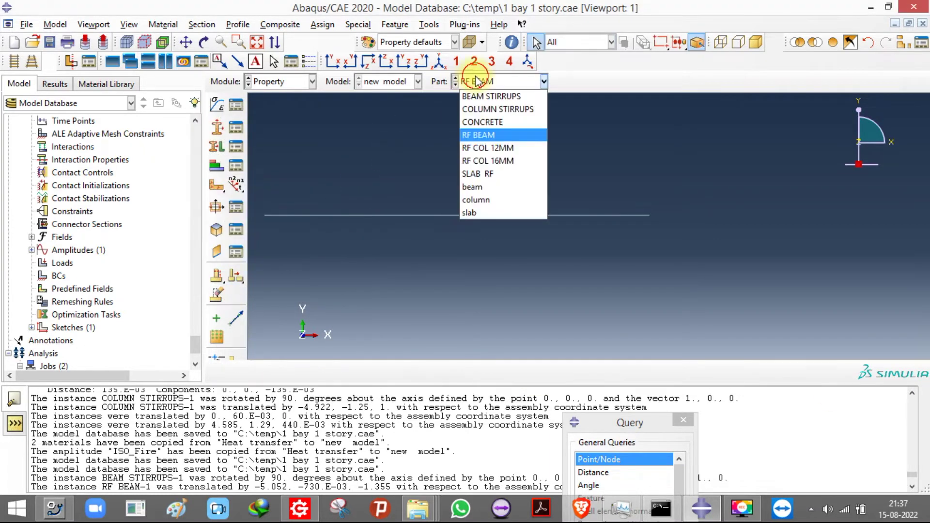
pyautogui.click(479, 149)
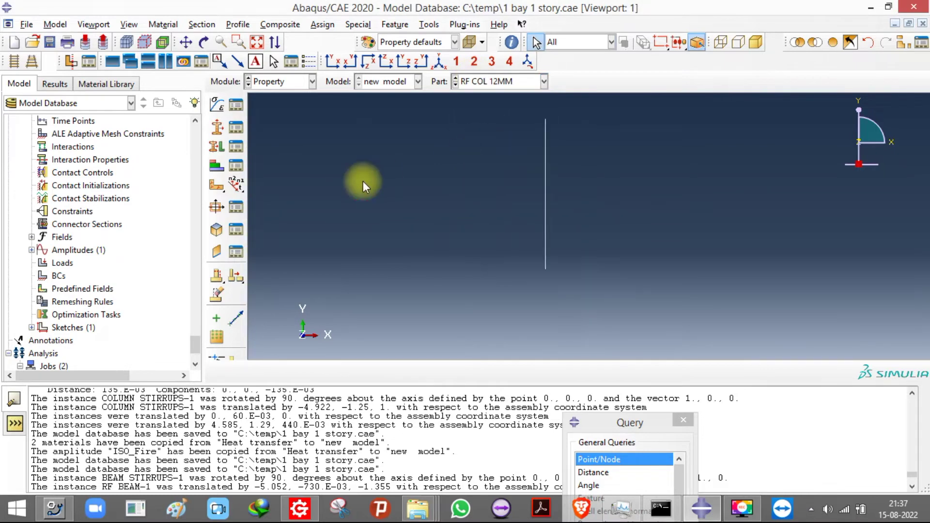
pyautogui.click(226, 152)
pyautogui.moveTo(398, 97); pyautogui.dragTo(706, 292)
pyautogui.click(530, 372)
pyautogui.click(292, 193)
pyautogui.click(274, 210)
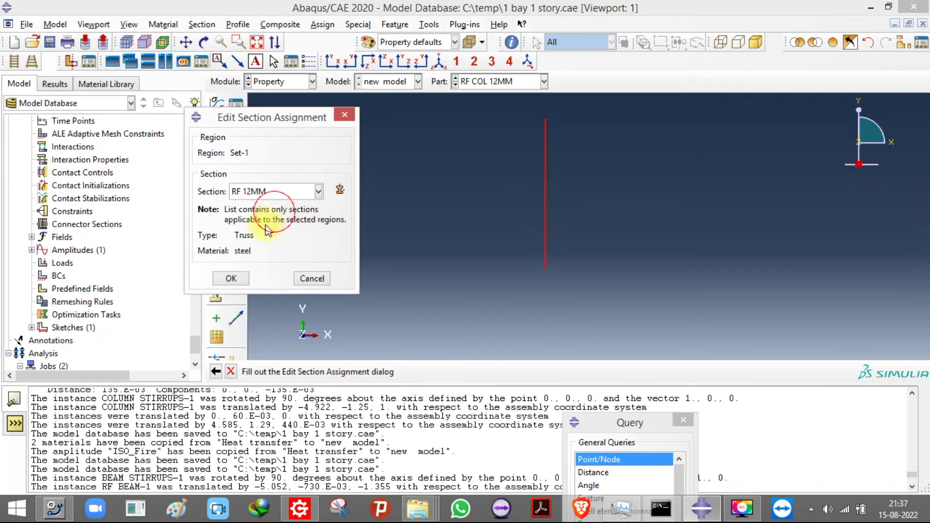
pyautogui.click(235, 277)
# Step: Assign the RF 16 MM section to the bar in the RF COL 16MM part
pyautogui.click(544, 82)
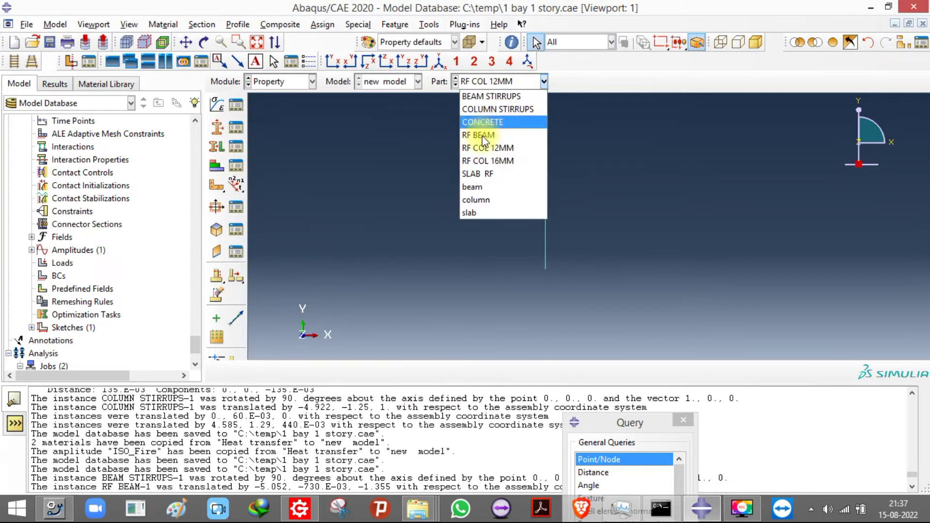
pyautogui.click(481, 161)
pyautogui.click(209, 148)
pyautogui.moveTo(382, 115); pyautogui.dragTo(603, 338)
pyautogui.click(523, 371)
pyautogui.click(318, 191)
pyautogui.click(262, 218)
pyautogui.click(232, 280)
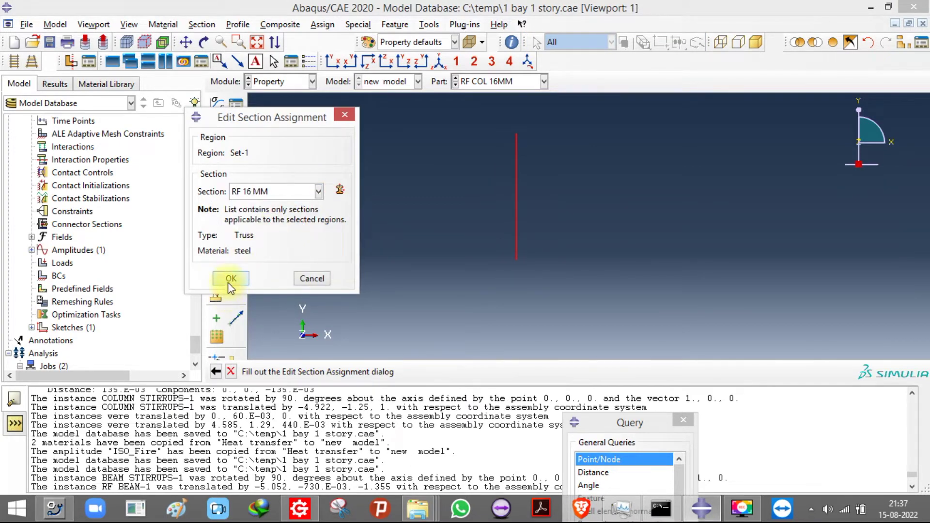
# Step: Make SLAB RF the current part and select its whole bar as the region for a section assignment
pyautogui.click(492, 84)
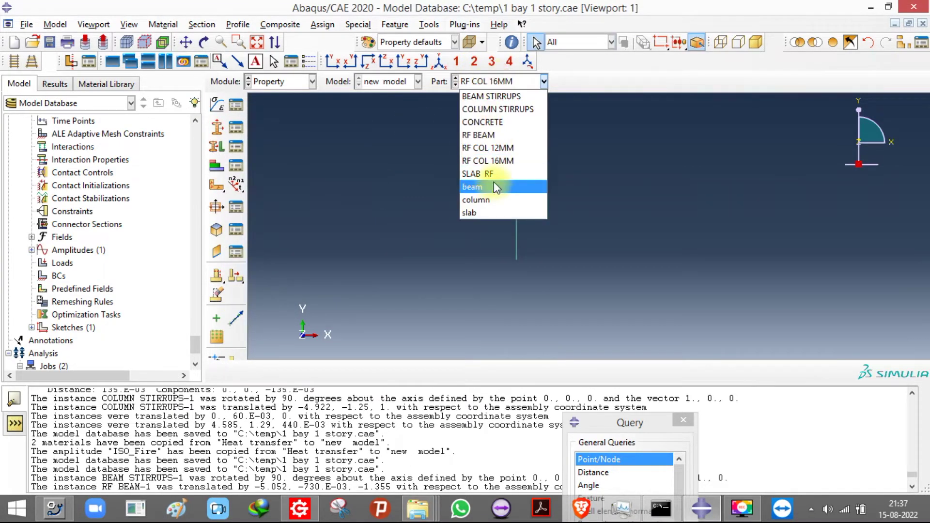
pyautogui.click(494, 169)
pyautogui.scroll(2, 356, 183)
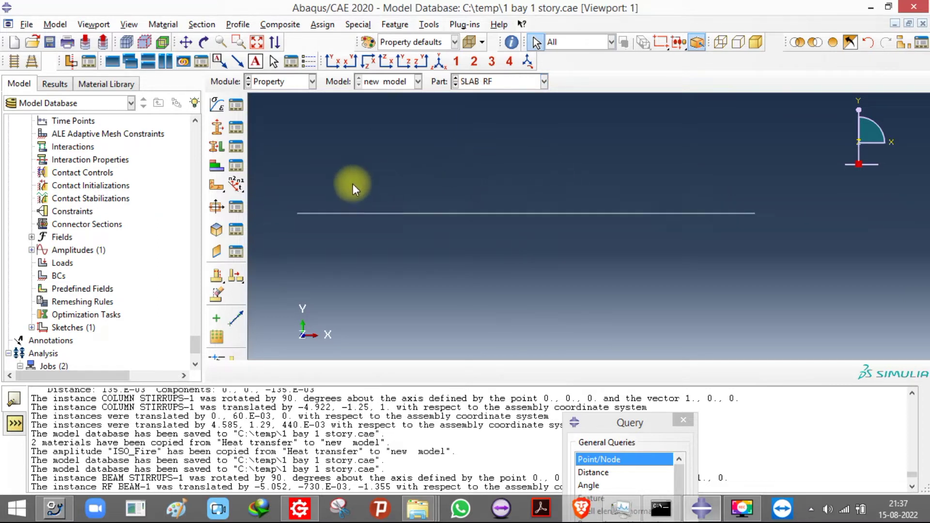
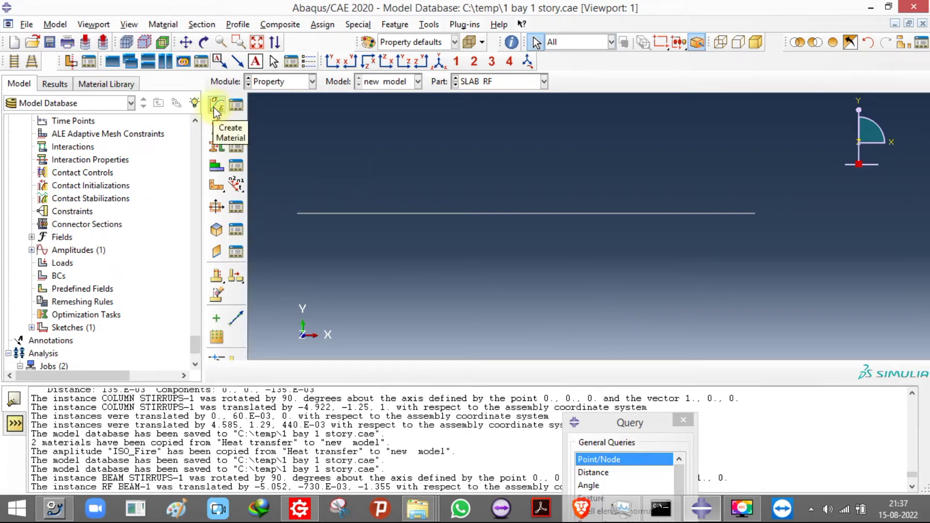
pyautogui.click(215, 145)
pyautogui.moveTo(264, 193); pyautogui.dragTo(854, 334)
pyautogui.click(525, 371)
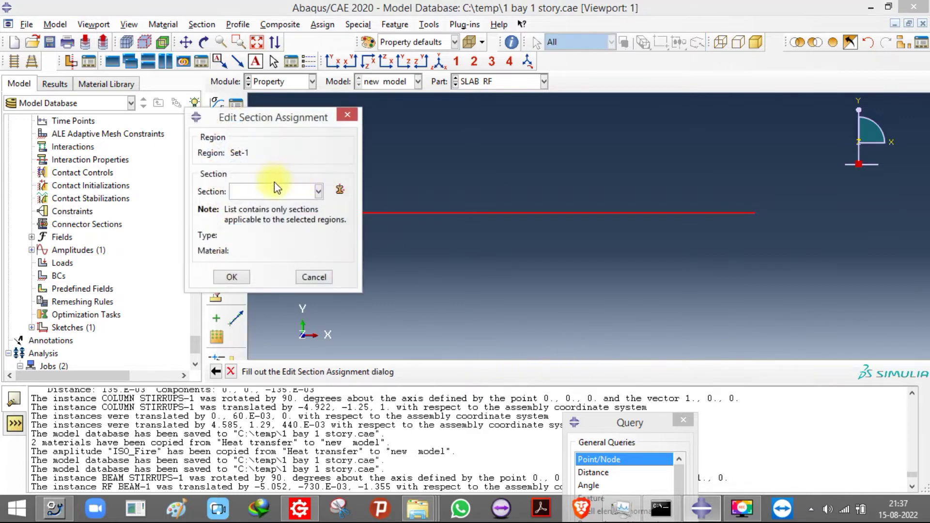
# Step: Create a new truss section named SLAB 10MM from within the section assignment
pyautogui.click(340, 189)
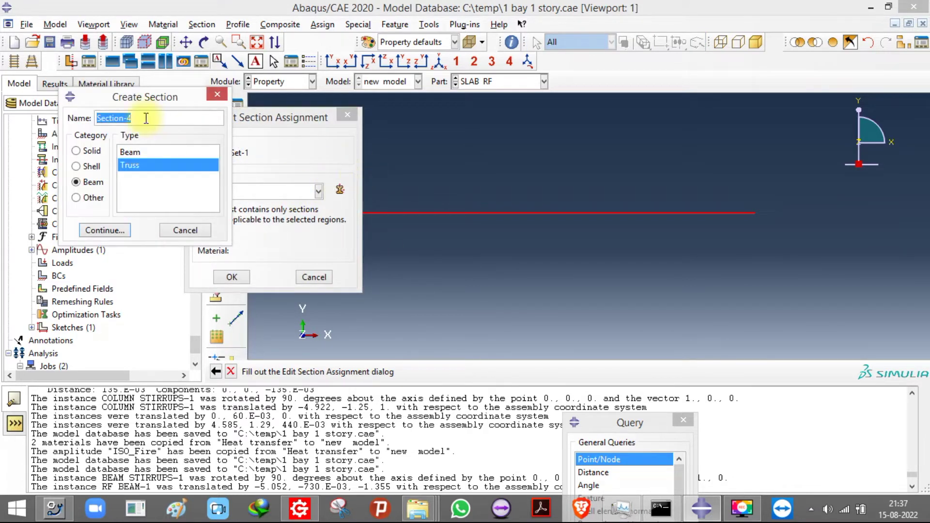
pyautogui.write('SLAB 10')
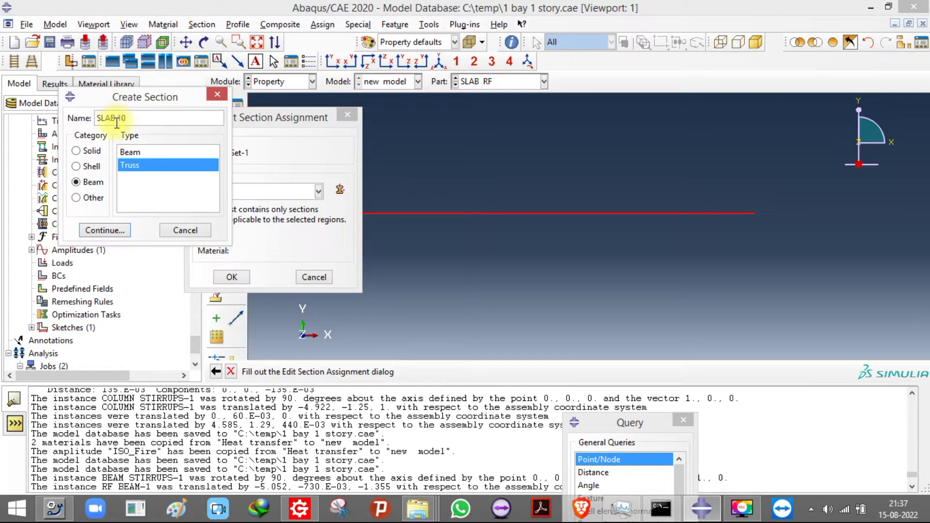
pyautogui.write('MM')
pyautogui.click(104, 230)
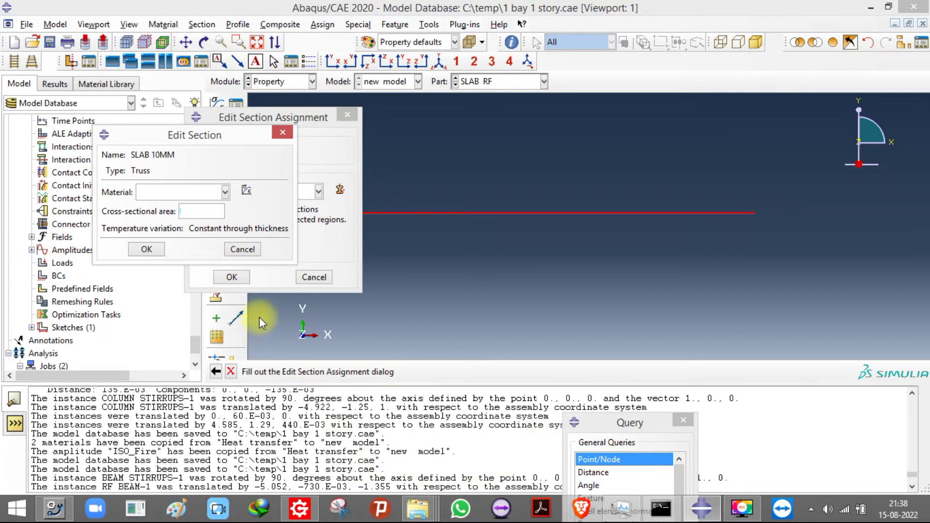
pyautogui.write('178.54E-4')
pyautogui.press('BackSpace')
pyautogui.press('BackSpace')
# Step: Switch to the calculator, compute the 10 mm bar area as 0.7854*0.01*0.01, and copy the result
pyautogui.click(299, 509)
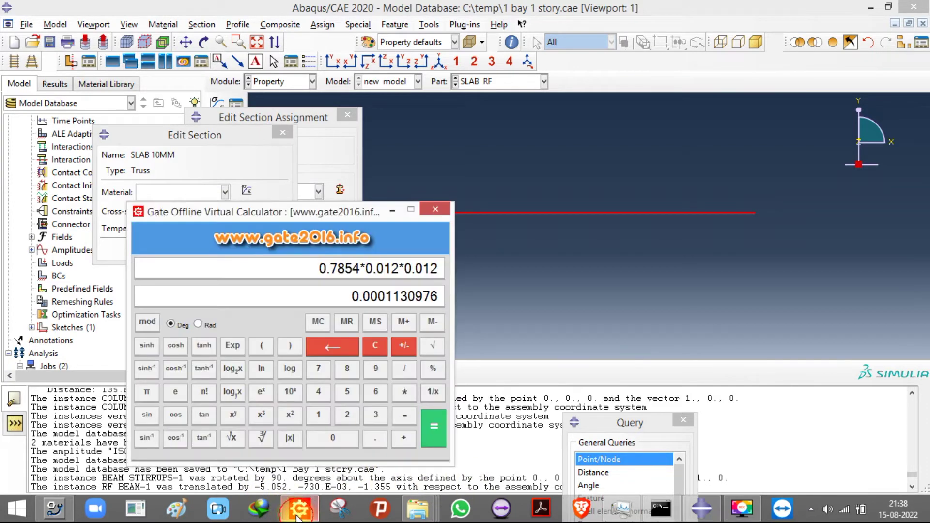
pyautogui.click(373, 352)
pyautogui.click(332, 437)
pyautogui.click(375, 437)
pyautogui.click(318, 368)
pyautogui.click(348, 373)
pyautogui.click(346, 391)
pyautogui.click(318, 391)
pyautogui.click(404, 391)
pyautogui.click(342, 439)
pyautogui.click(374, 438)
pyautogui.click(333, 437)
pyautogui.click(318, 414)
pyautogui.click(404, 392)
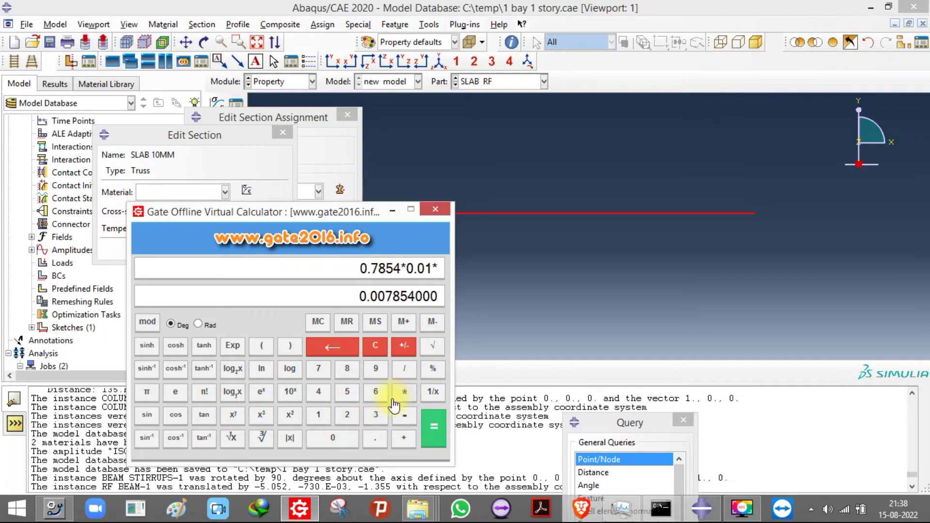
pyautogui.click(333, 438)
pyautogui.click(375, 438)
pyautogui.click(345, 441)
pyautogui.click(318, 415)
pyautogui.click(433, 426)
pyautogui.moveTo(343, 298); pyautogui.dragTo(453, 300)
pyautogui.hotkey('ctrl', 'c')
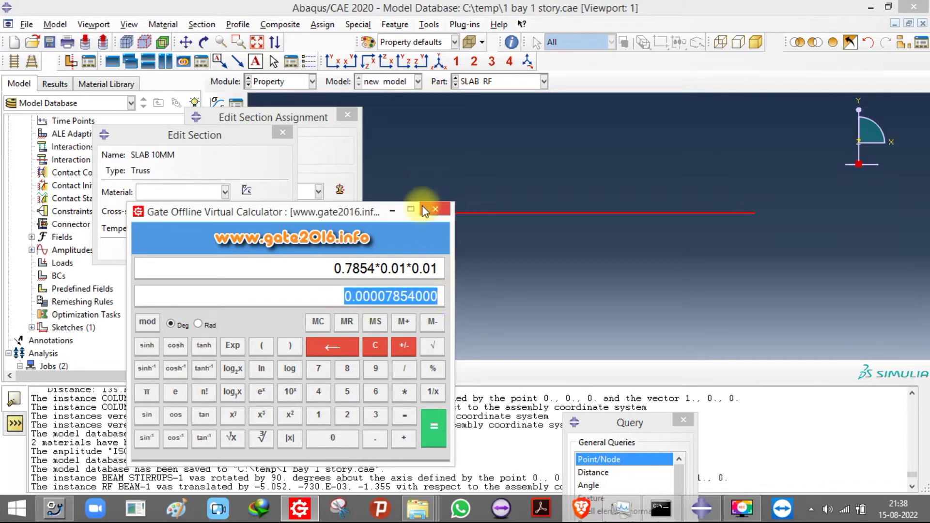
# Step: Return to the SLAB 10MM section in Abaqus/CAE, enter 0.00007854 as its cross-sectional area, choose its material, and confirm it
pyautogui.click(392, 209)
pyautogui.moveTo(221, 211); pyautogui.dragTo(154, 206)
pyautogui.hotkey('ctrl', 'v')
pyautogui.click(204, 191)
pyautogui.click(175, 221)
pyautogui.click(148, 251)
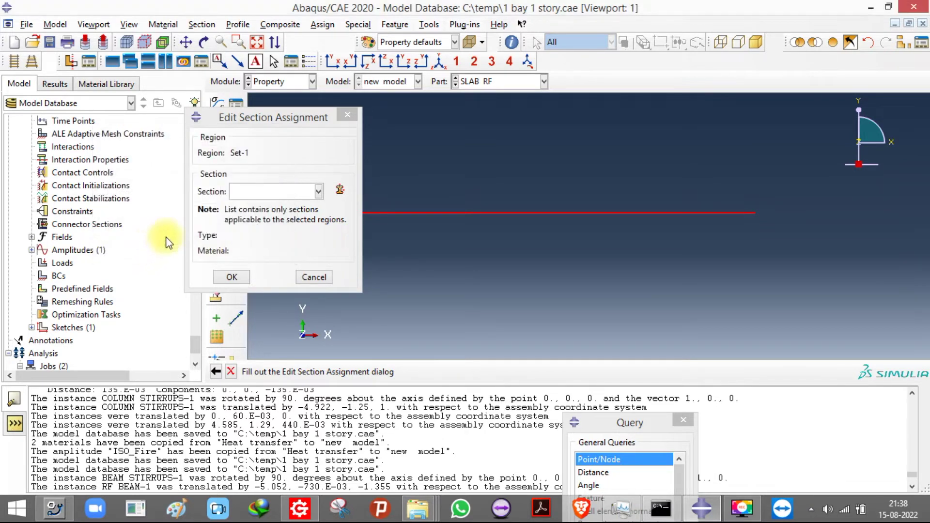
# Step: Assign the SLAB 10MM section to the selected SLAB RF bar
pyautogui.click(274, 192)
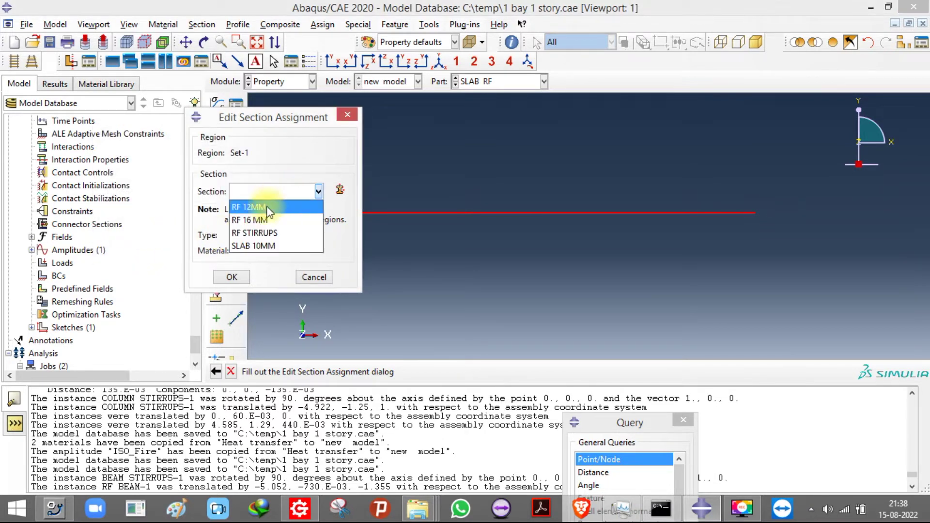
pyautogui.click(252, 246)
pyautogui.click(231, 279)
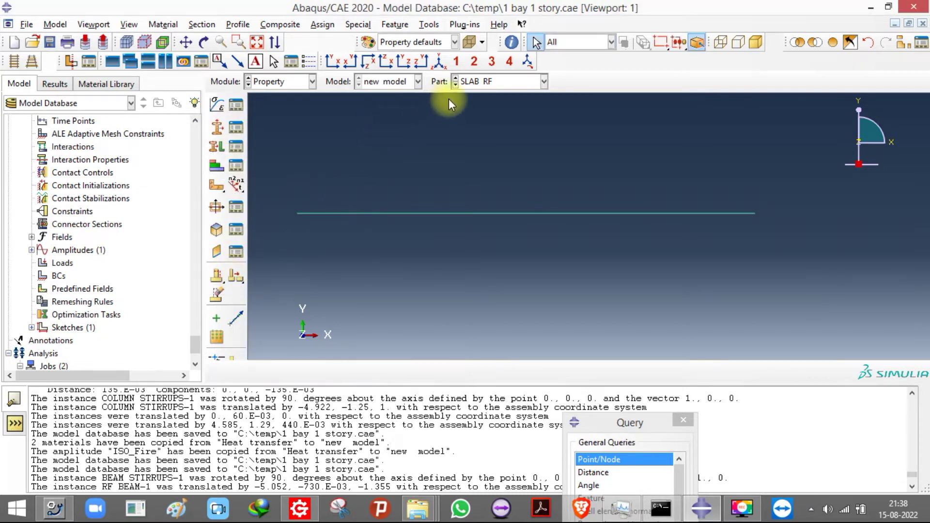
# Step: Make CONCRETE the current part and select its entire geometry as the region for a section assignment
pyautogui.click(488, 92)
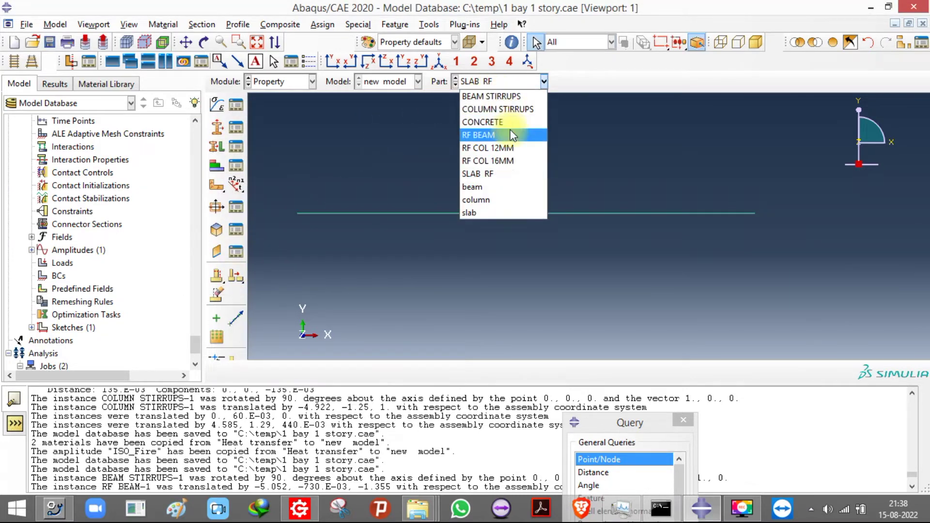
pyautogui.click(496, 119)
pyautogui.click(217, 146)
pyautogui.moveTo(347, 118); pyautogui.dragTo(635, 290)
pyautogui.click(529, 371)
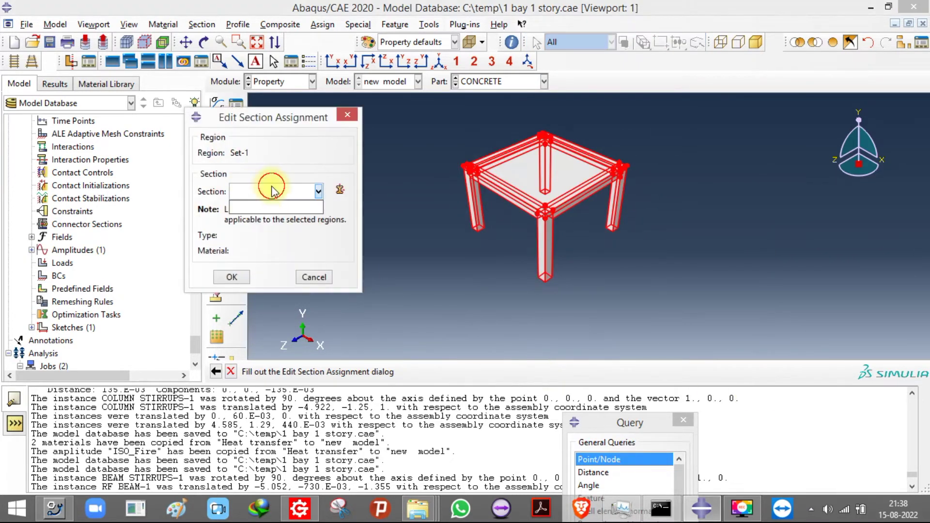
# Step: Create a solid homogeneous section named CONC with the Concrete material and assign it to Set-1 of the CONCRETE part
pyautogui.click(340, 190)
pyautogui.write('CONC')
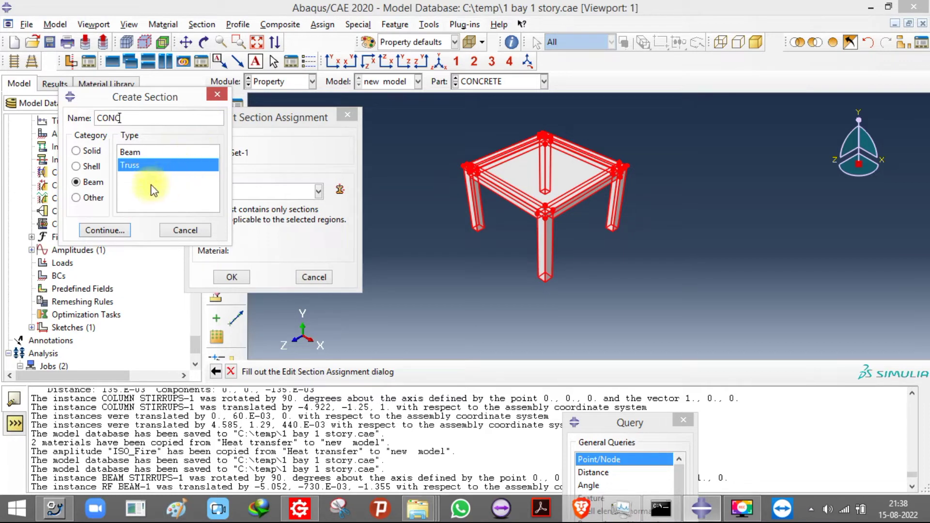
pyautogui.click(83, 151)
pyautogui.click(118, 237)
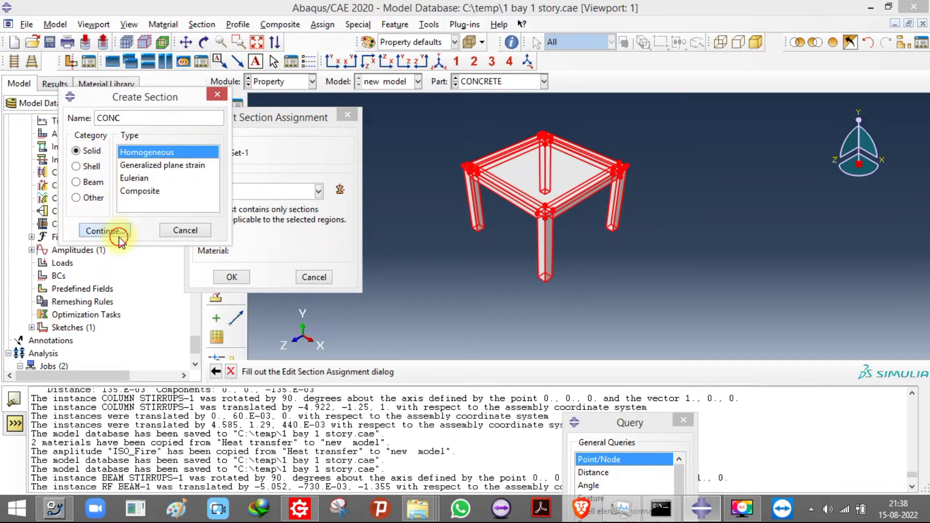
pyautogui.click(308, 115)
pyautogui.click(315, 129)
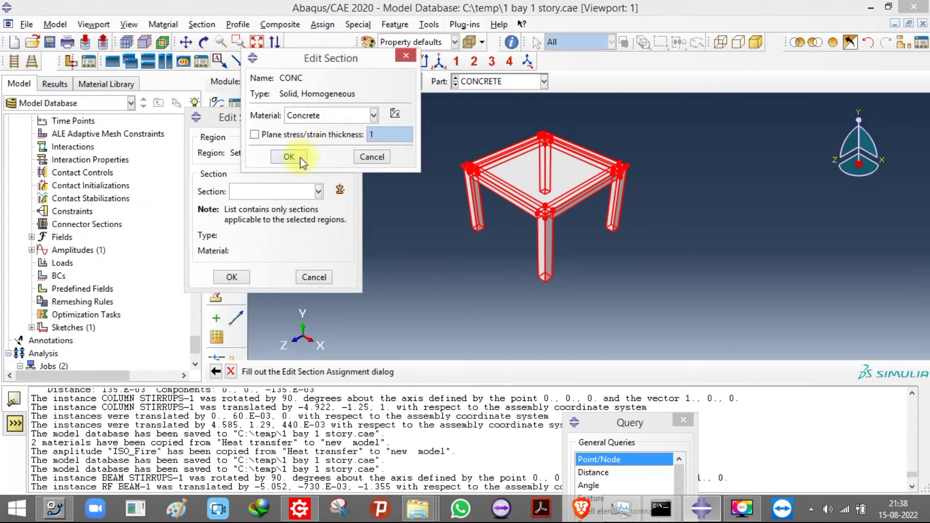
pyautogui.click(301, 158)
pyautogui.click(233, 276)
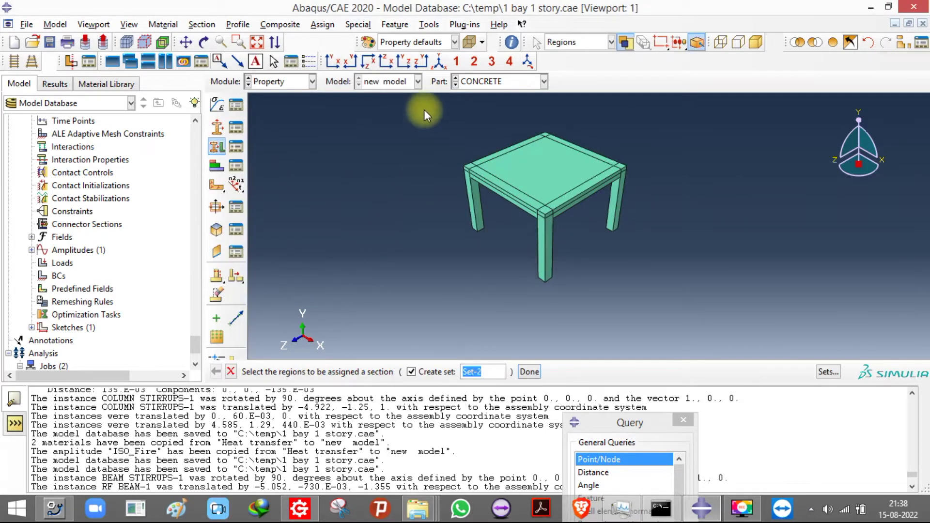
# Step: Switch to the Assembly module and hide all part instances
pyautogui.click(295, 83)
pyautogui.click(273, 122)
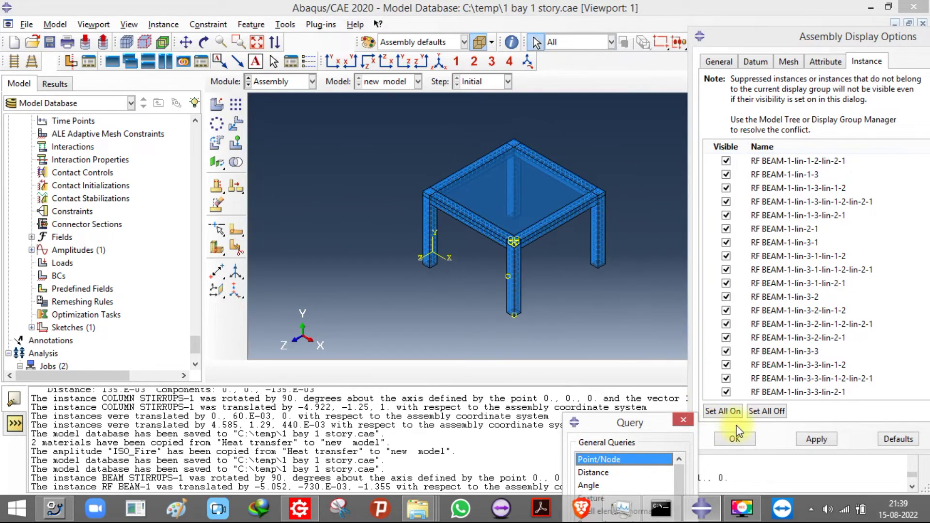
pyautogui.click(754, 423)
pyautogui.click(765, 411)
pyautogui.click(817, 439)
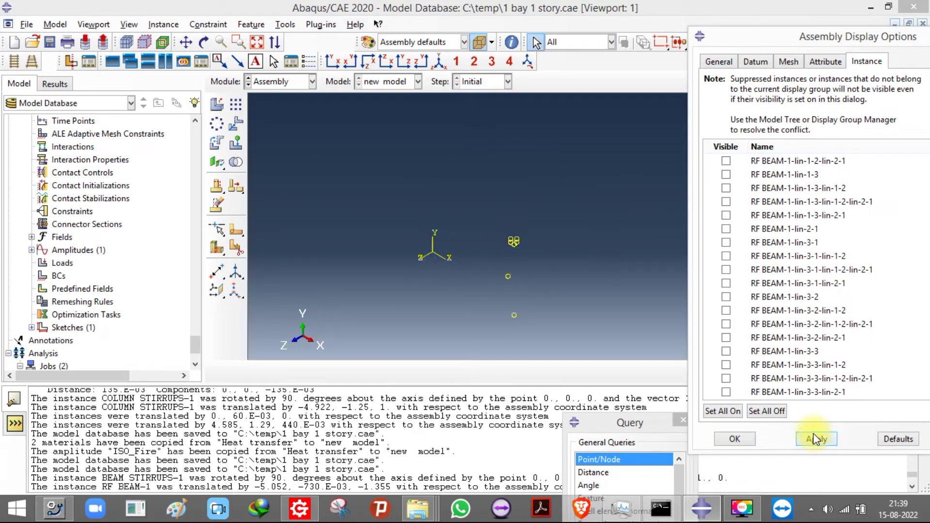
# Step: Add a dependent instance of the SLAB RF part to the assembly, auto-offset from the other instances
pyautogui.click(217, 103)
pyautogui.scroll(-1, 192, 260)
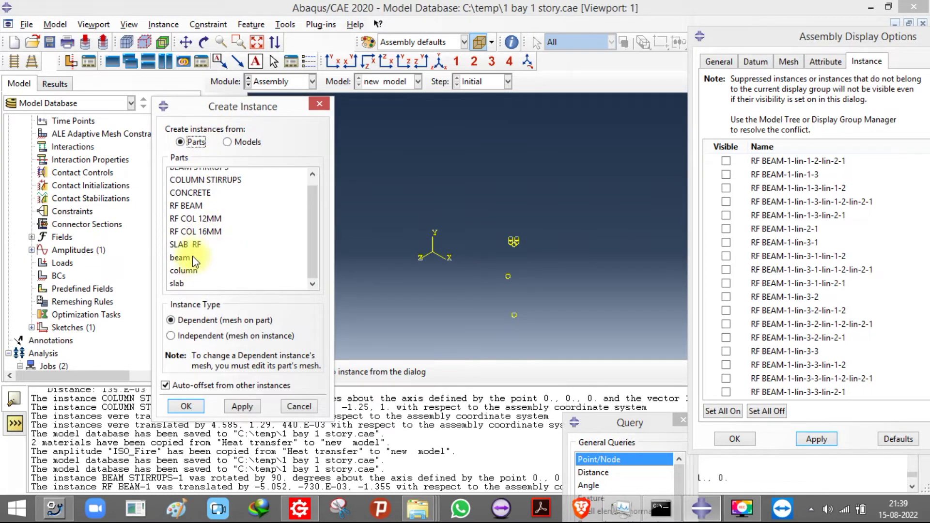
pyautogui.click(187, 245)
pyautogui.click(187, 404)
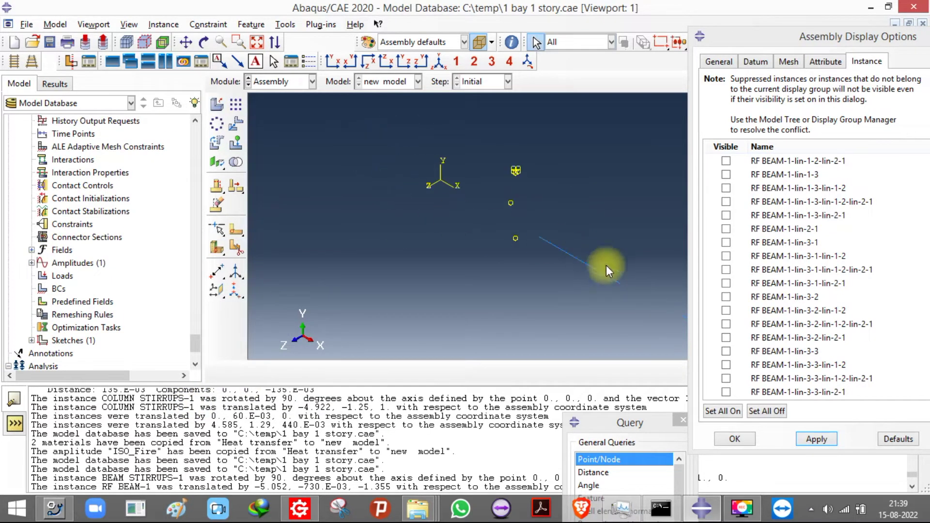
# Step: Start a linear pattern with the slab reinforcement bar as the instance to copy
pyautogui.scroll(3, 650, 275)
pyautogui.click(235, 106)
pyautogui.click(581, 270)
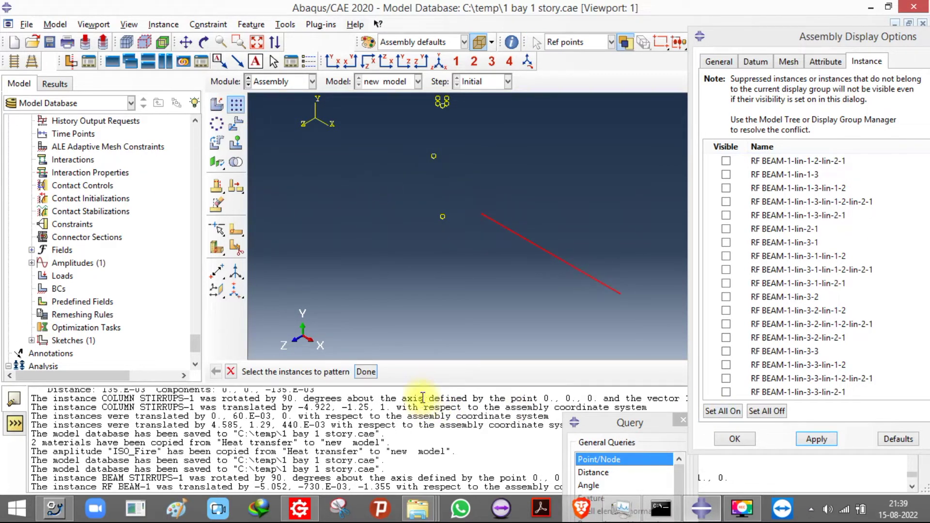
# Step: Enlarge the message area and look through the earlier distance measurements for the reinforcement spacing
pyautogui.moveTo(421, 384); pyautogui.dragTo(422, 335)
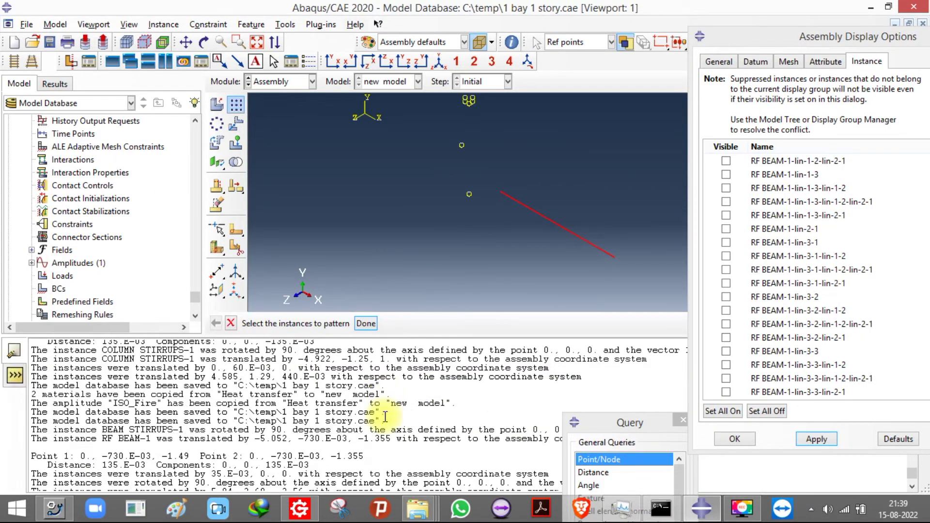
pyautogui.scroll(5, 385, 417)
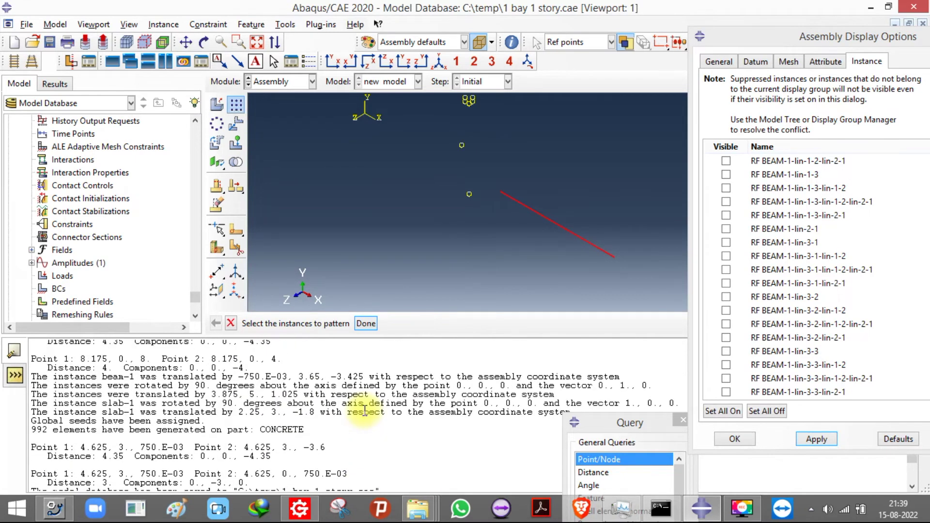
pyautogui.scroll(3, 365, 411)
pyautogui.scroll(1, 365, 411)
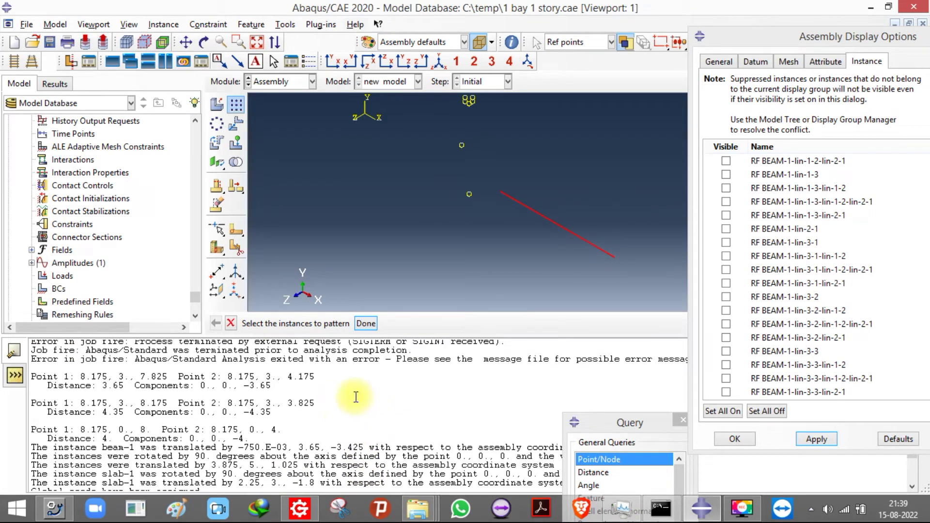
pyautogui.scroll(5, 356, 397)
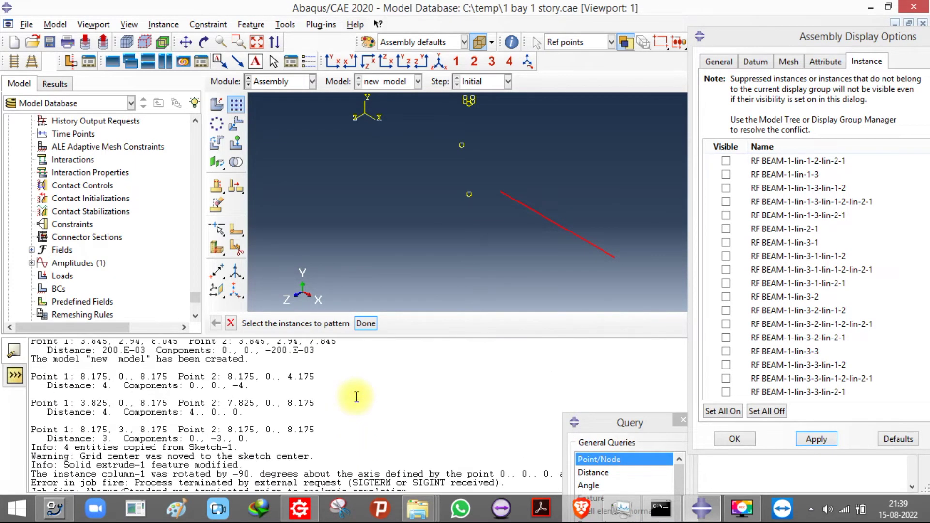
pyautogui.scroll(3, 356, 398)
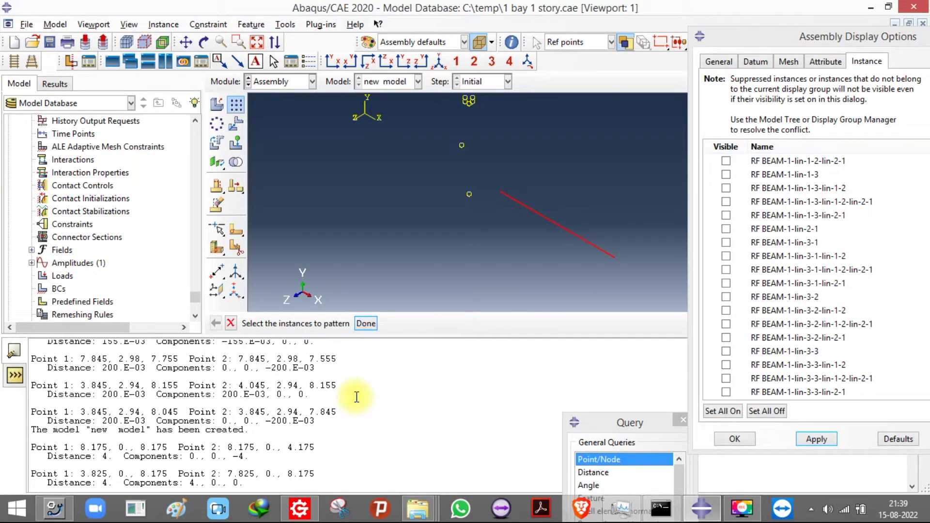
pyautogui.scroll(5, 356, 397)
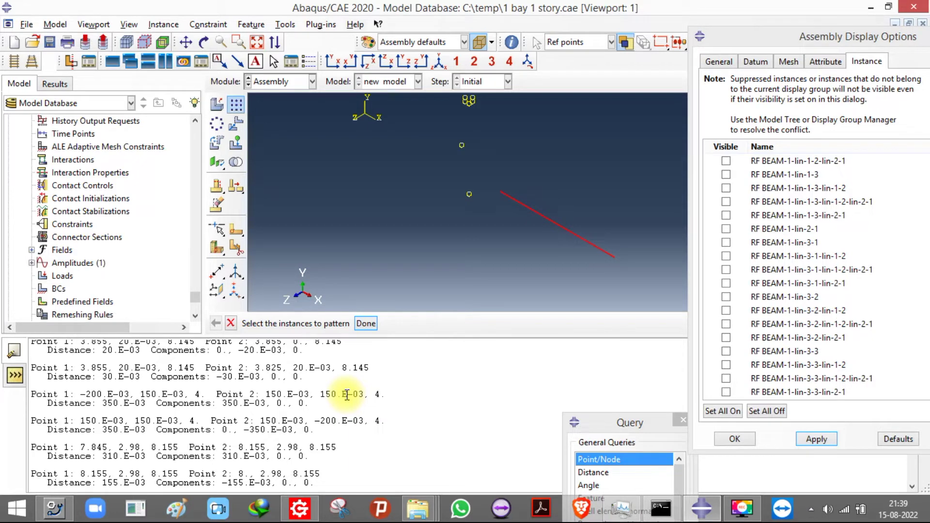
pyautogui.scroll(3, 347, 395)
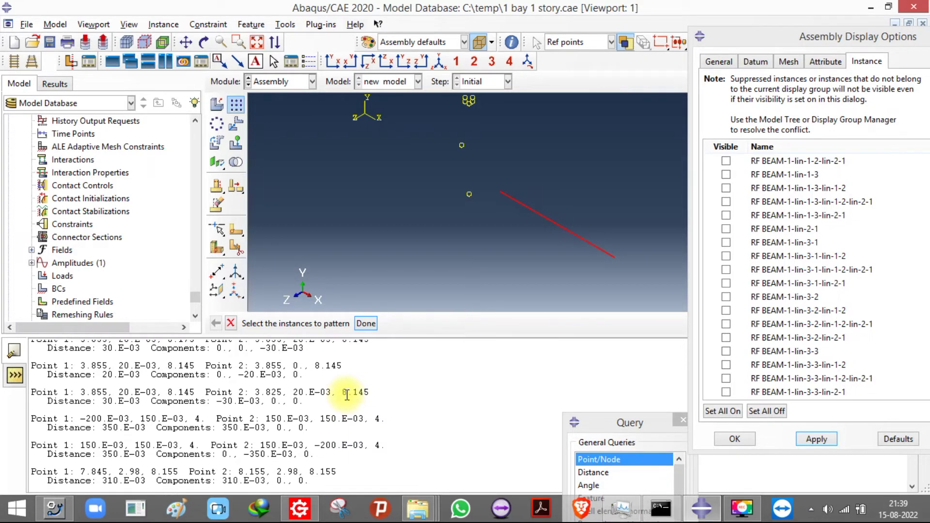
pyautogui.scroll(3, 347, 395)
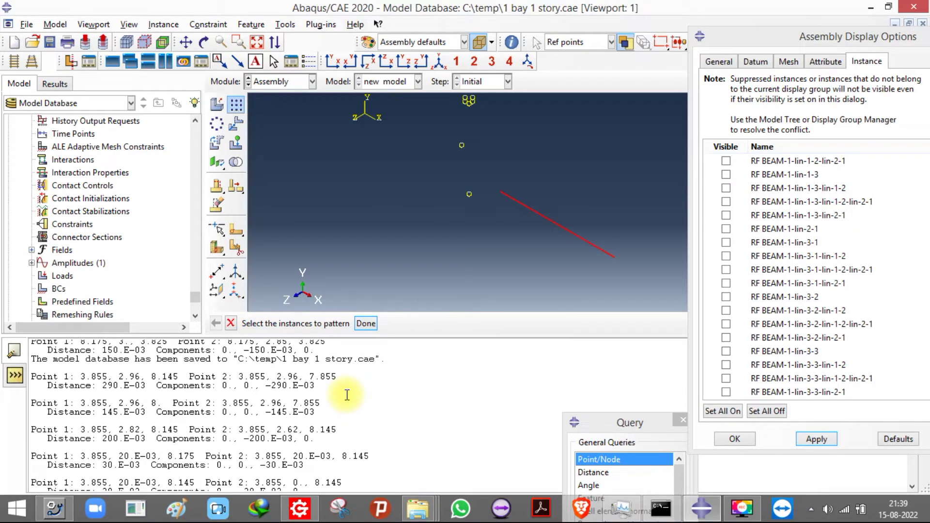
# Step: Confirm the bar to pattern and show the instances RF BEAM-1-lin-3-2-lin-1-2 and RF BEAM-1-lin-3-2-lin-2-1 as direction references
pyautogui.click(371, 322)
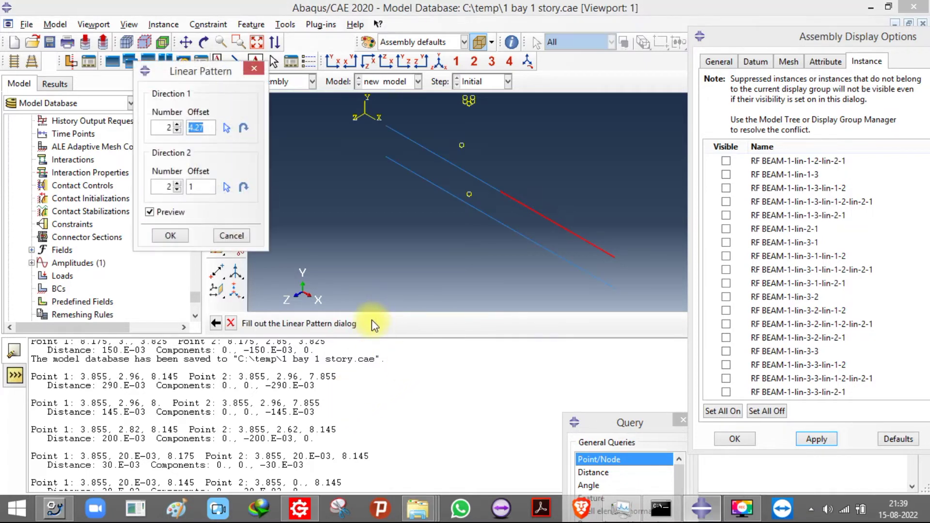
pyautogui.doubleClick(201, 127)
pyautogui.scroll(20, 743, 323)
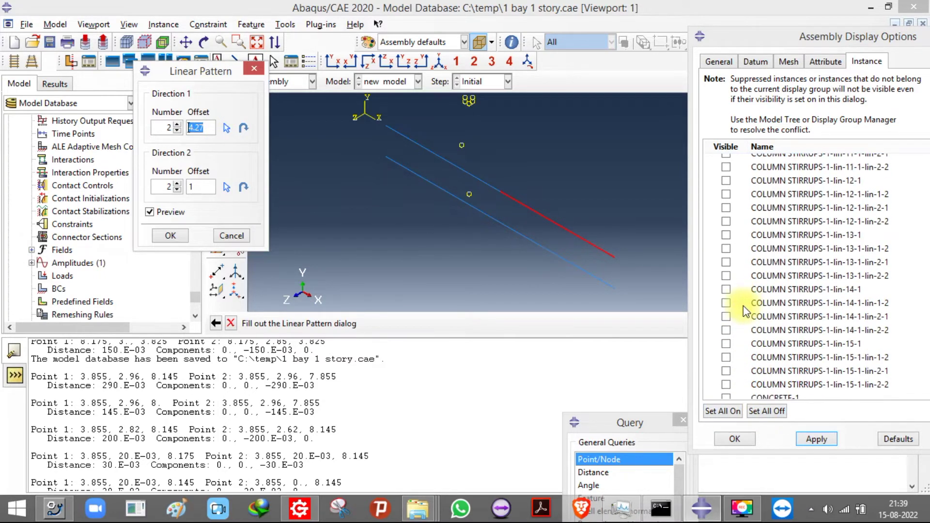
pyautogui.scroll(-20, 740, 301)
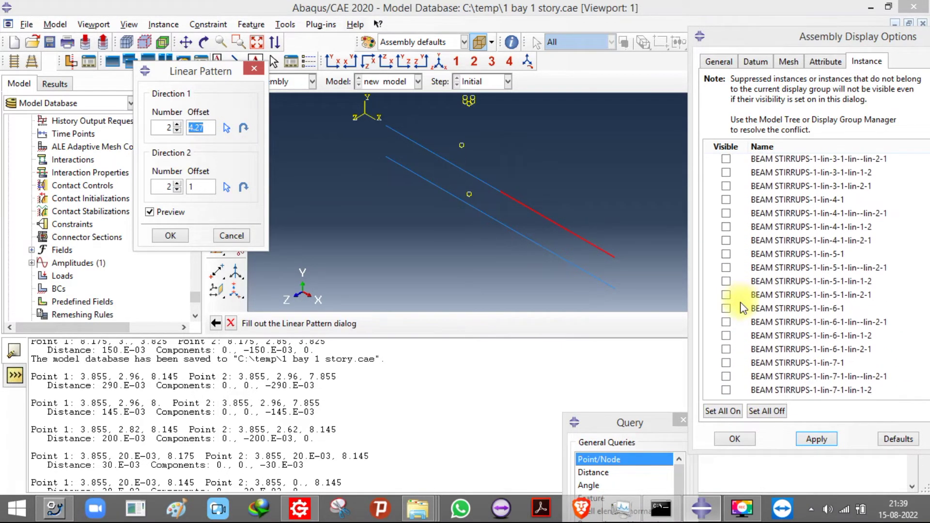
pyautogui.scroll(-1, 754, 335)
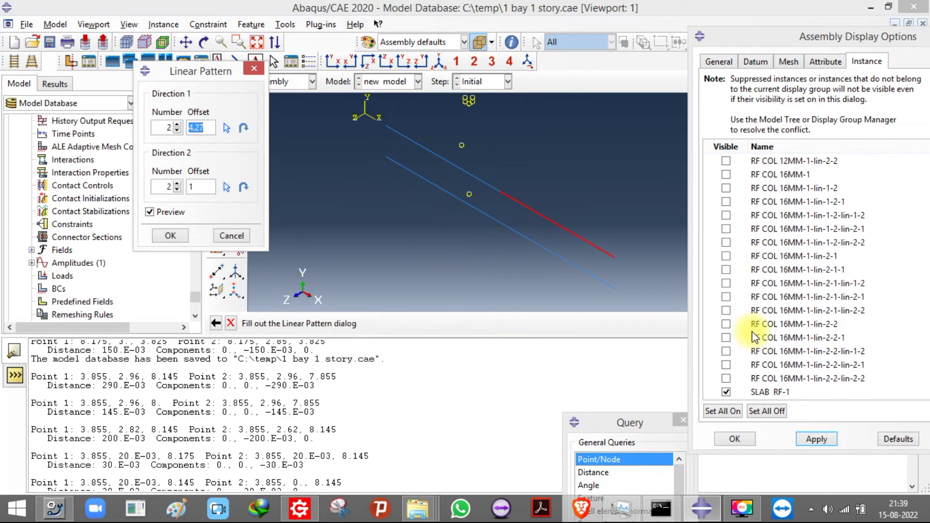
pyautogui.scroll(3, 755, 336)
pyautogui.scroll(-6, 754, 335)
pyautogui.scroll(5, 741, 306)
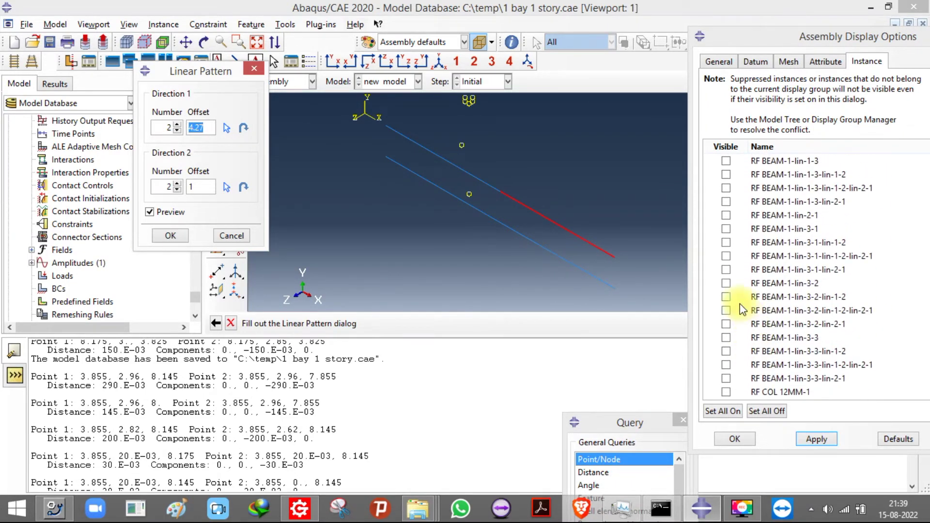
pyautogui.click(726, 297)
pyautogui.click(725, 323)
pyautogui.click(814, 438)
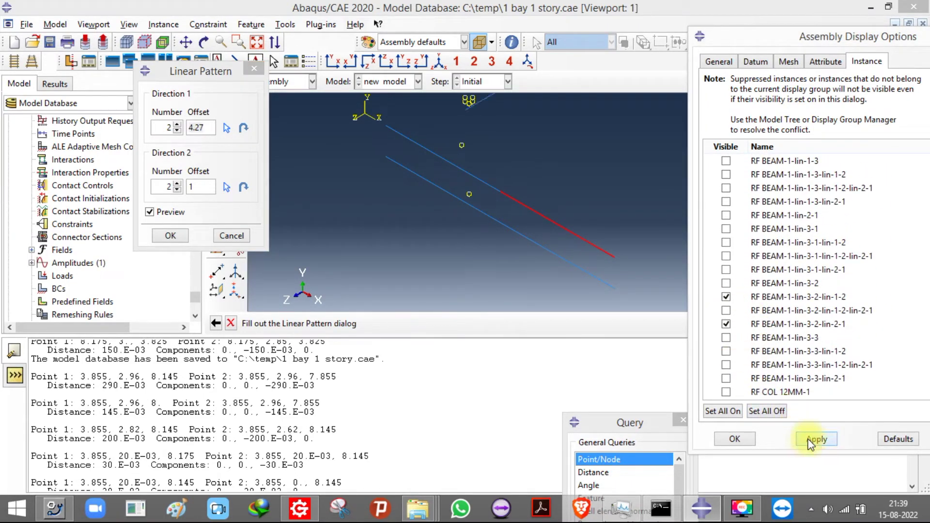
# Step: Set pattern direction 1 along the displayed beam bar and direction 2 along the slab bar itself
pyautogui.click(226, 128)
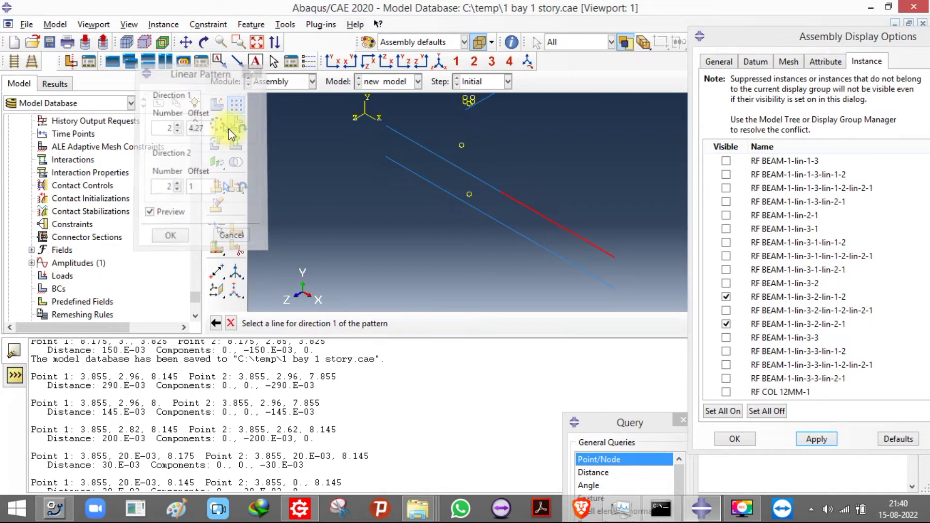
pyautogui.click(479, 103)
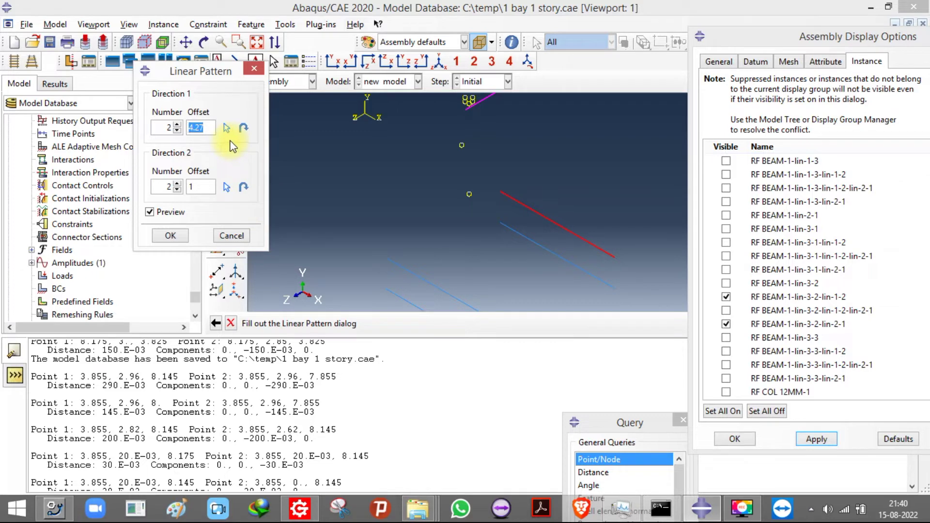
pyautogui.click(226, 186)
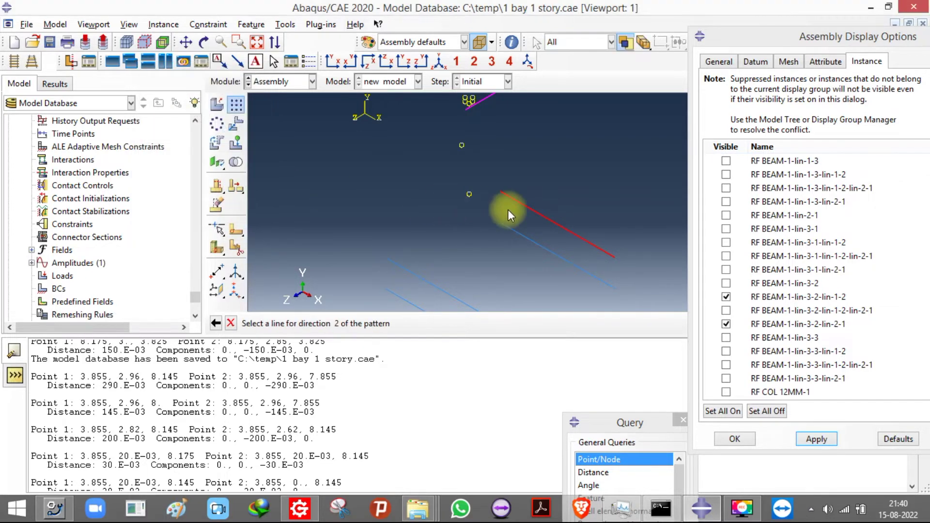
pyautogui.click(530, 208)
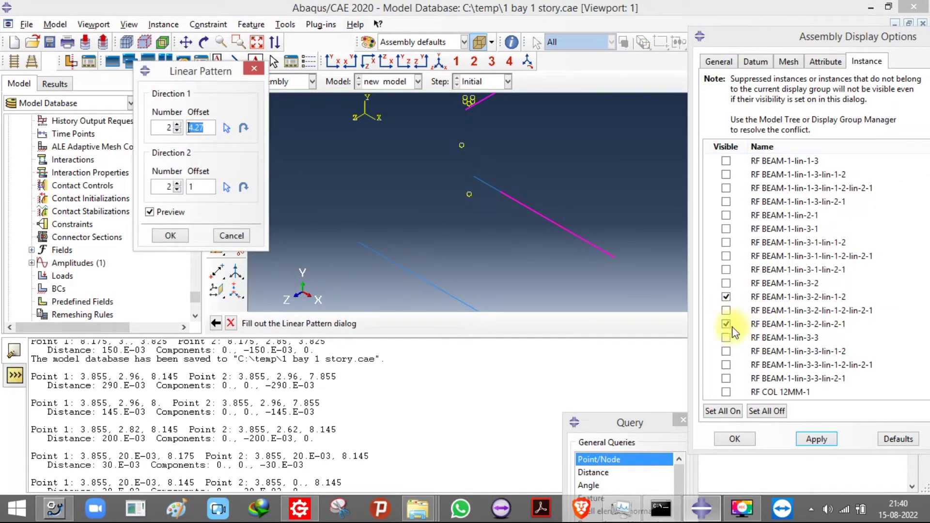
# Step: Hide the two reference beam bars RF BEAM-1-lin-3-2-lin-1-2 and RF BEAM-1-lin-3-2-lin-2-1 again
pyautogui.click(725, 324)
pyautogui.click(725, 297)
pyautogui.click(816, 439)
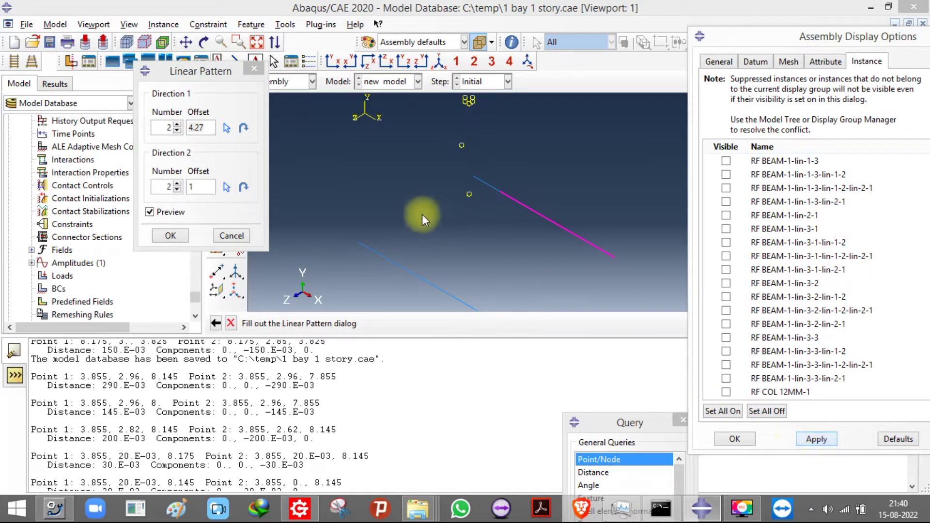
# Step: Flip both pattern directions and set the offset to 0.2 in direction 1 and direction 2
pyautogui.click(244, 187)
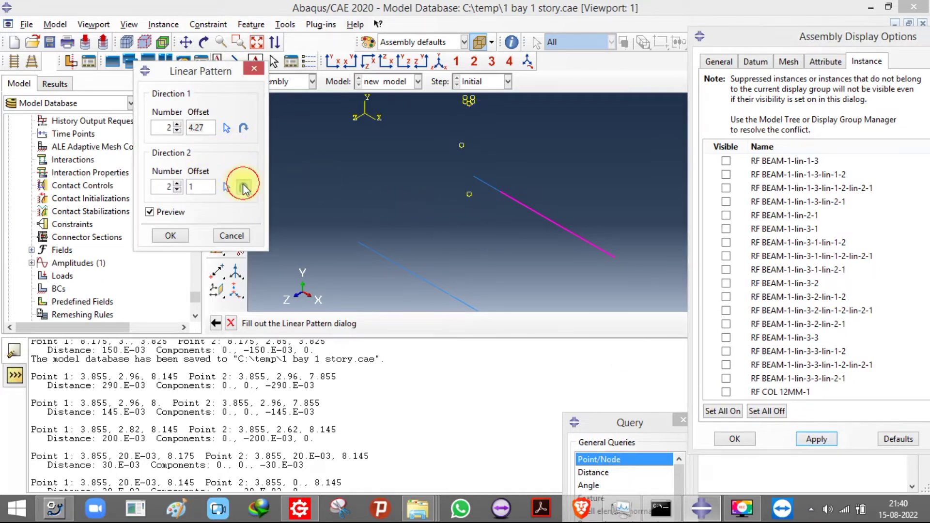
pyautogui.click(244, 127)
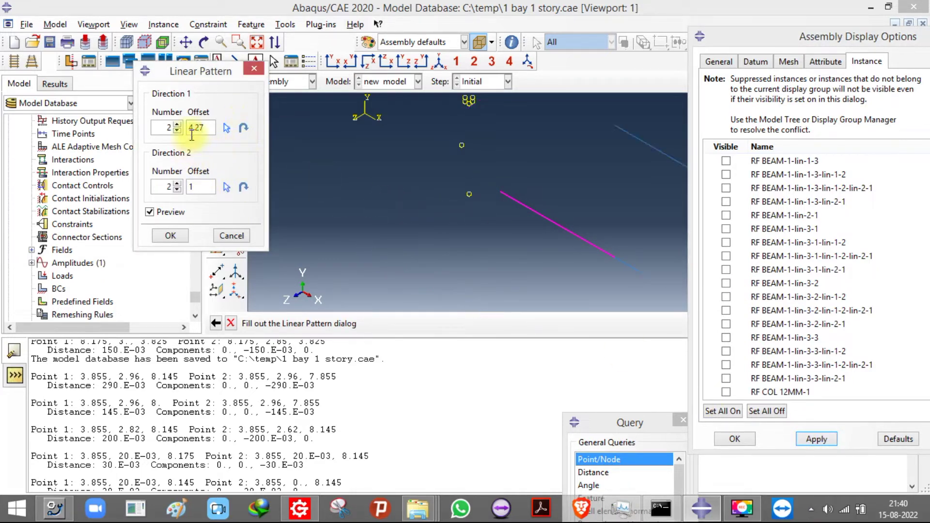
pyautogui.moveTo(208, 128); pyautogui.dragTo(135, 115)
pyautogui.write('0.2')
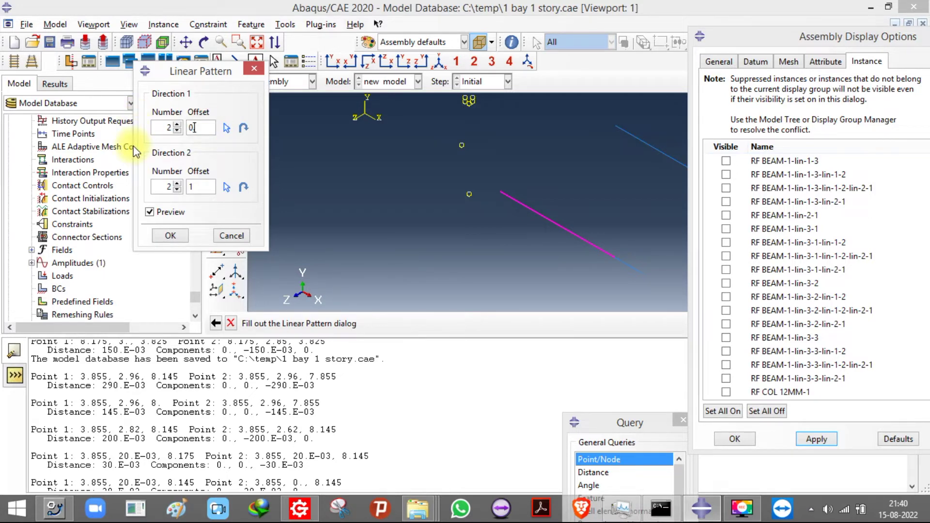
pyautogui.doubleClick(206, 187)
pyautogui.write('0.2')
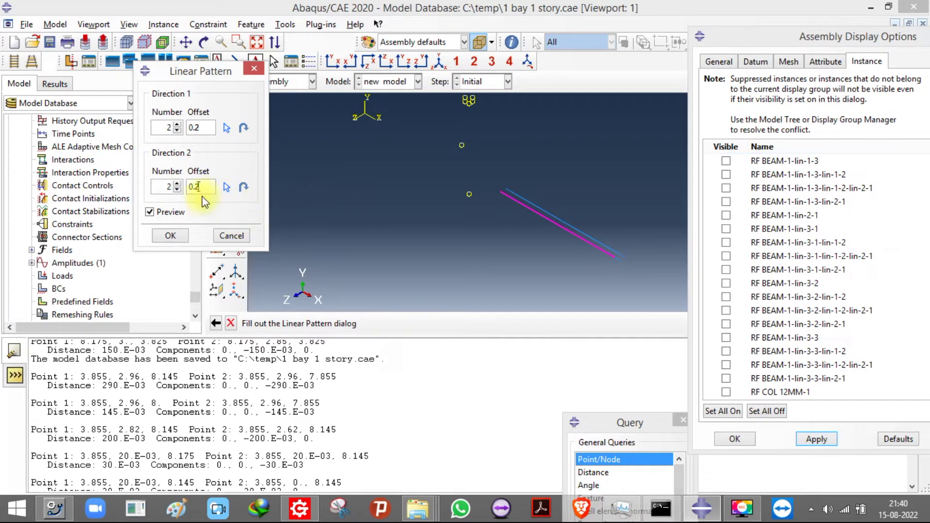
pyautogui.click(178, 190)
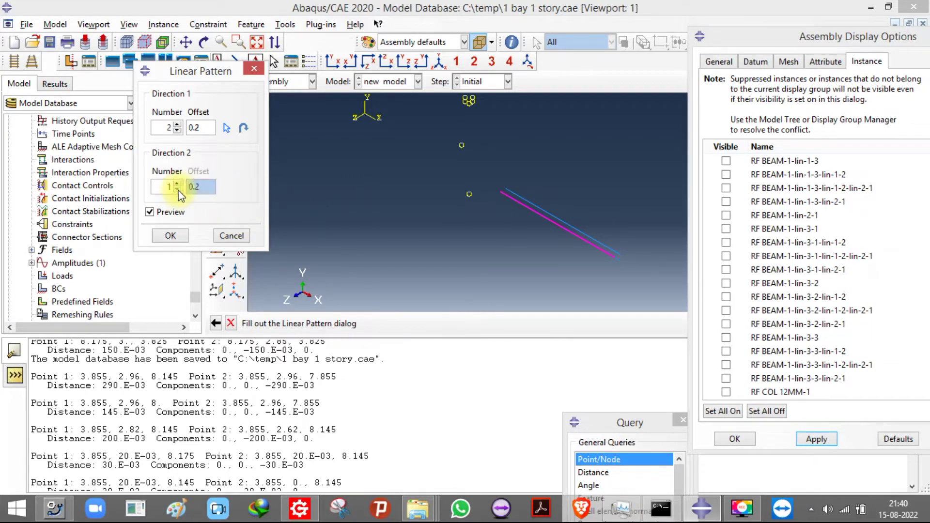
pyautogui.click(178, 125)
pyautogui.click(178, 125)
pyautogui.click(178, 125)
pyautogui.click(178, 125)
pyautogui.click(179, 125)
pyautogui.click(179, 125)
pyautogui.click(178, 125)
pyautogui.click(178, 125)
pyautogui.click(178, 125)
pyautogui.click(178, 125)
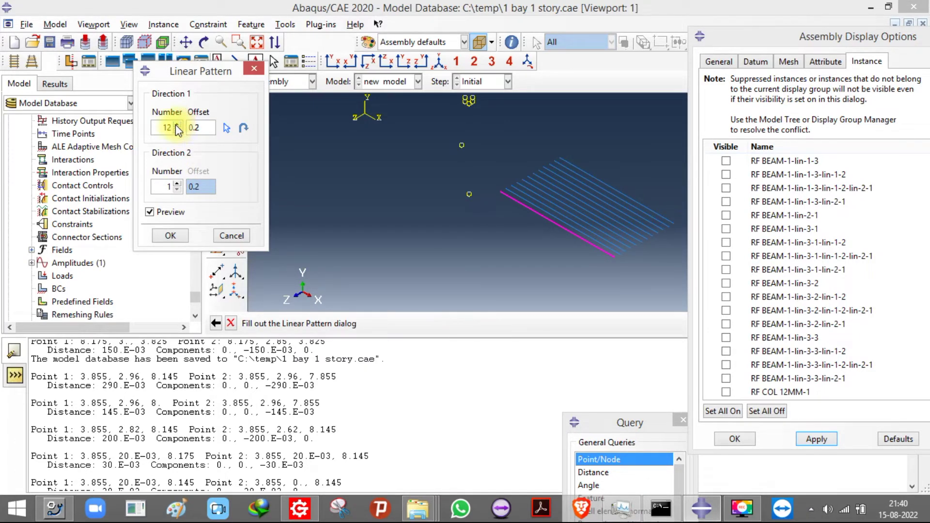
pyautogui.scroll(-2, 415, 194)
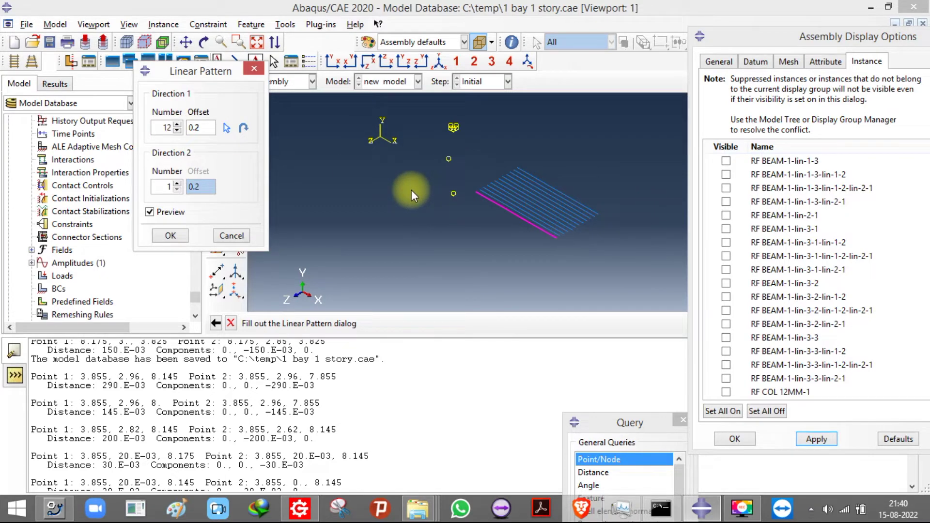
pyautogui.click(231, 236)
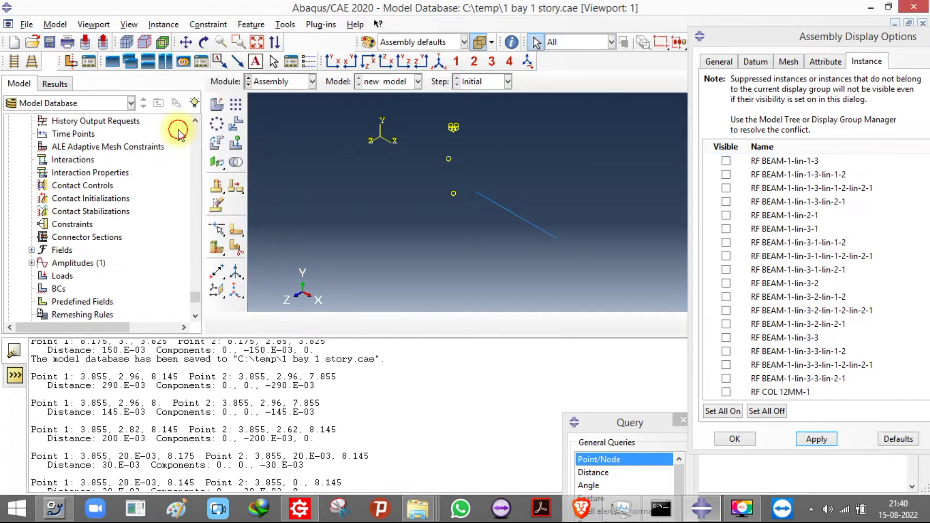
# Step: Pattern the slab bar along its own length with 2 instances at an offset of 4.27 and only 1 in direction 2
pyautogui.click(233, 107)
pyautogui.click(522, 219)
pyautogui.click(368, 323)
pyautogui.click(178, 190)
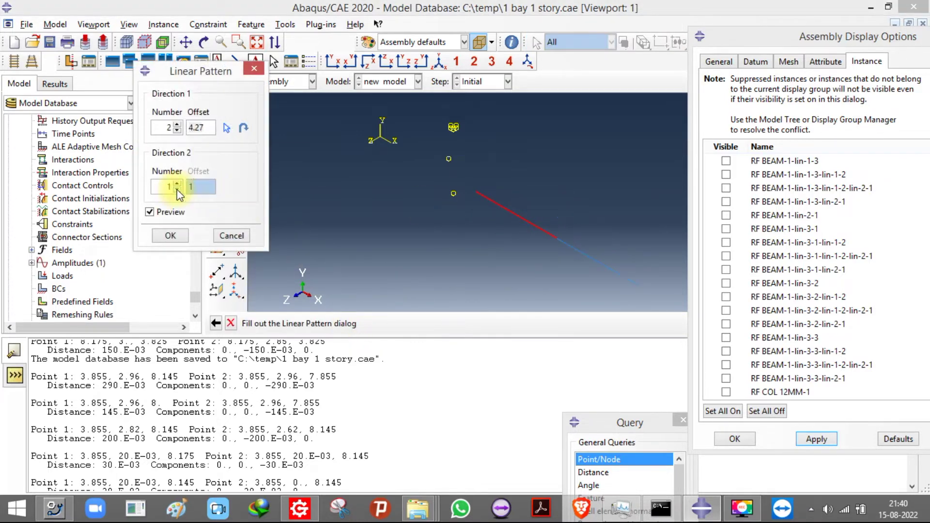
pyautogui.click(169, 236)
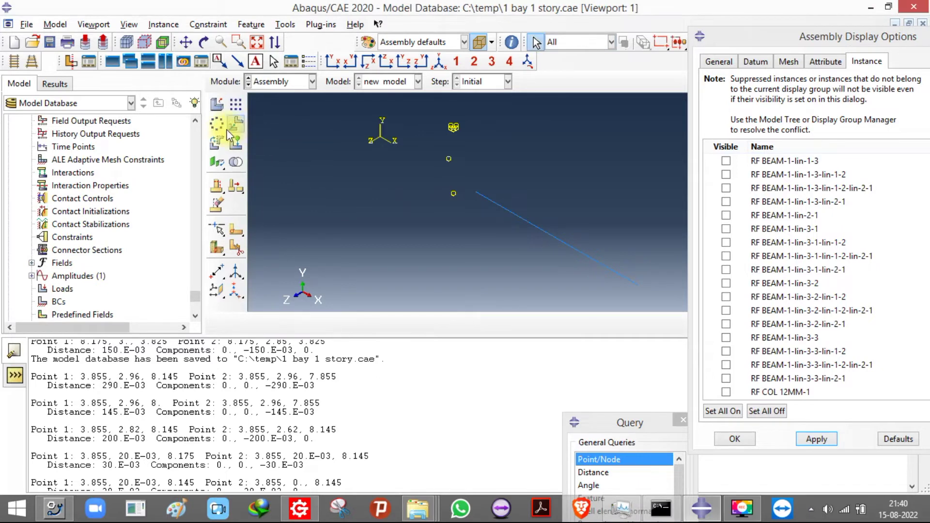
# Step: Rotate the copied slab bar 90 degrees about the Y axis through the origin
pyautogui.click(217, 142)
pyautogui.click(605, 266)
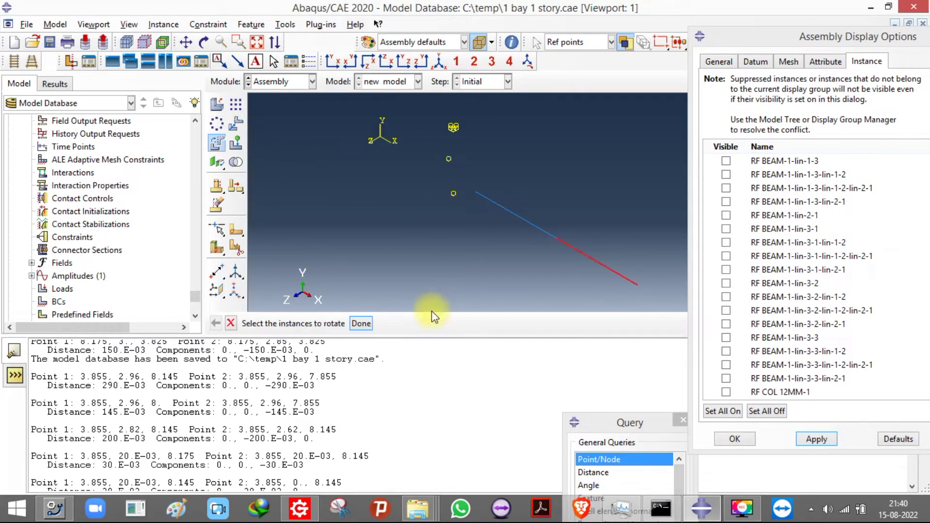
pyautogui.click(361, 324)
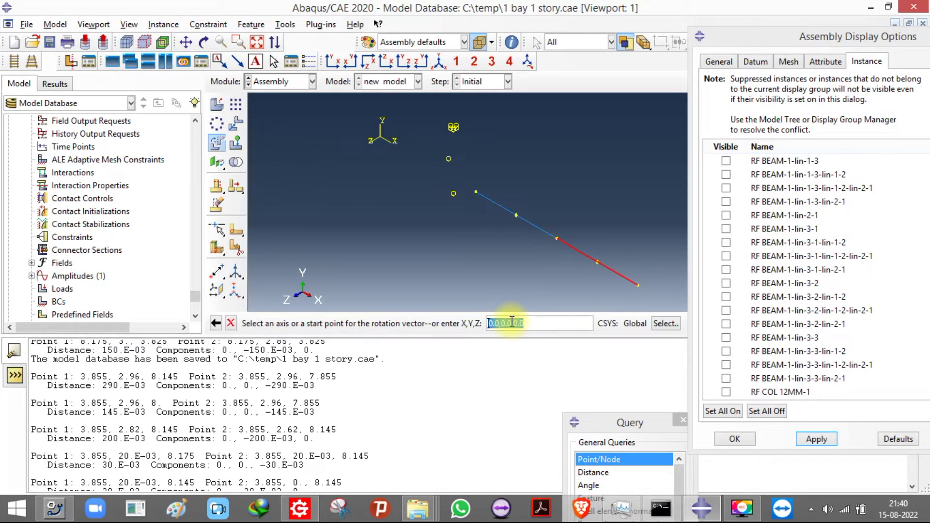
pyautogui.press('Return')
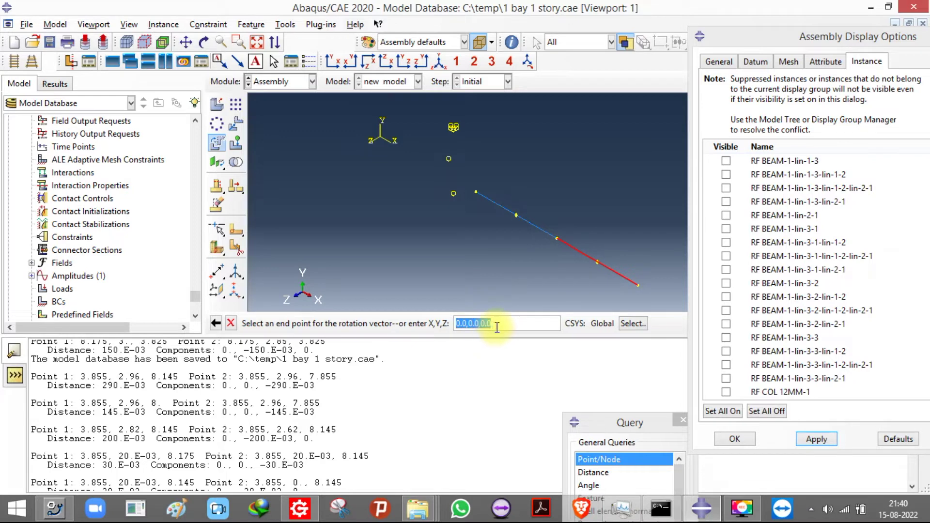
pyautogui.click(477, 325)
pyautogui.press('BackSpace')
pyautogui.write('1')
pyautogui.press('Return')
pyautogui.press('Return')
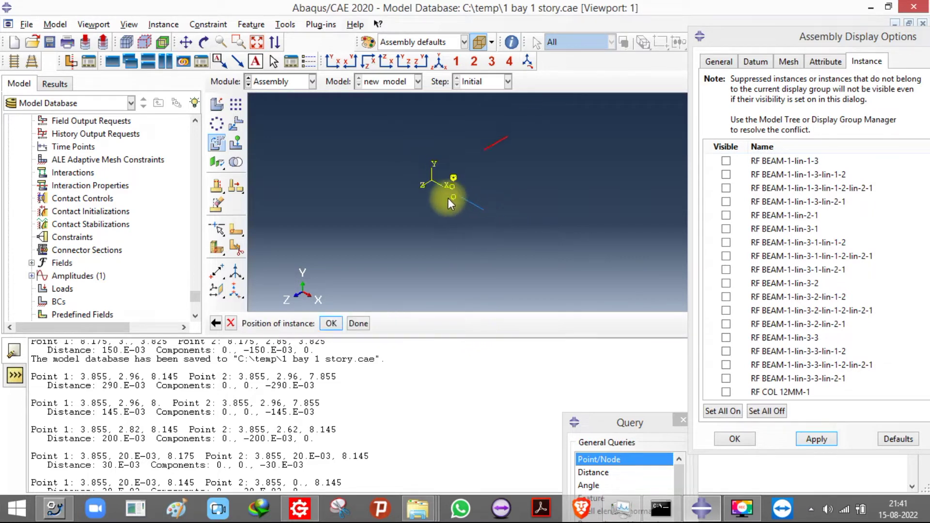
pyautogui.click(331, 323)
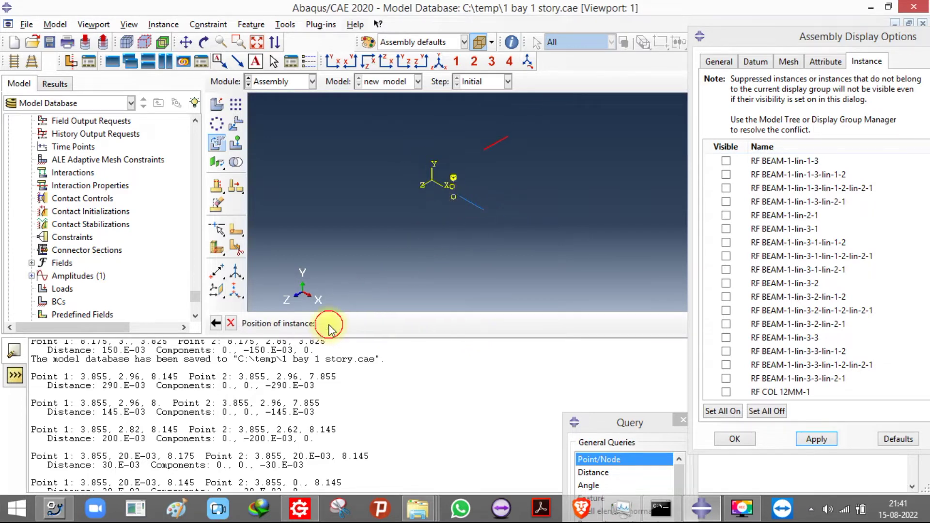
# Step: Translate the rotated slab bar from its midpoint to the midpoint of the original slab bar
pyautogui.click(237, 125)
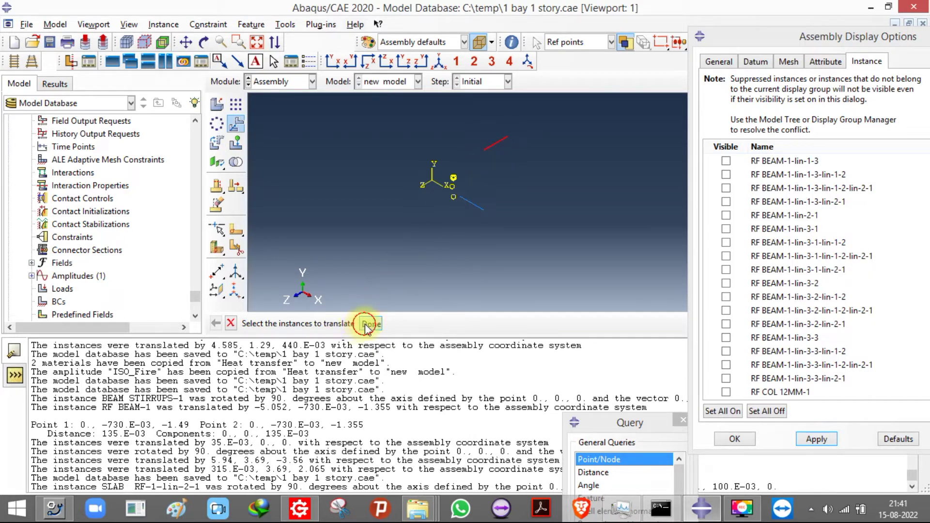
pyautogui.click(368, 324)
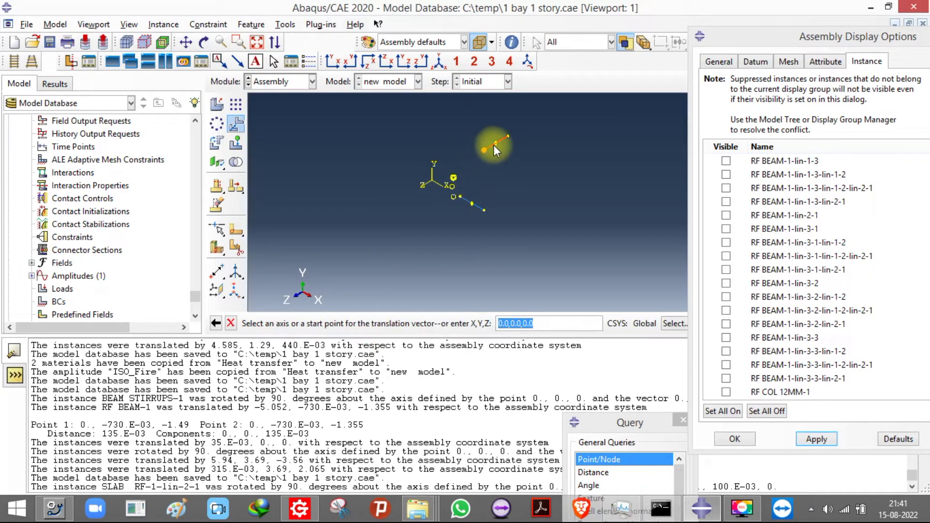
pyautogui.scroll(2, 490, 145)
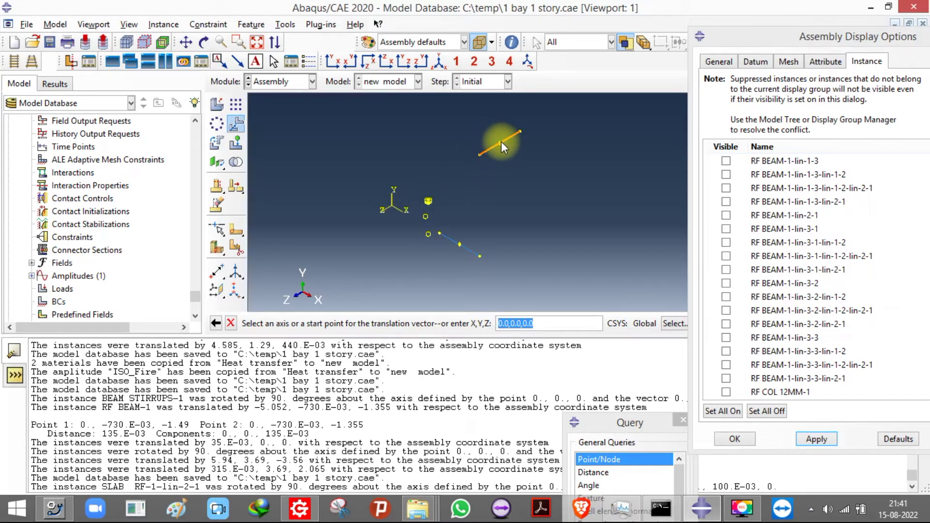
pyautogui.click(501, 142)
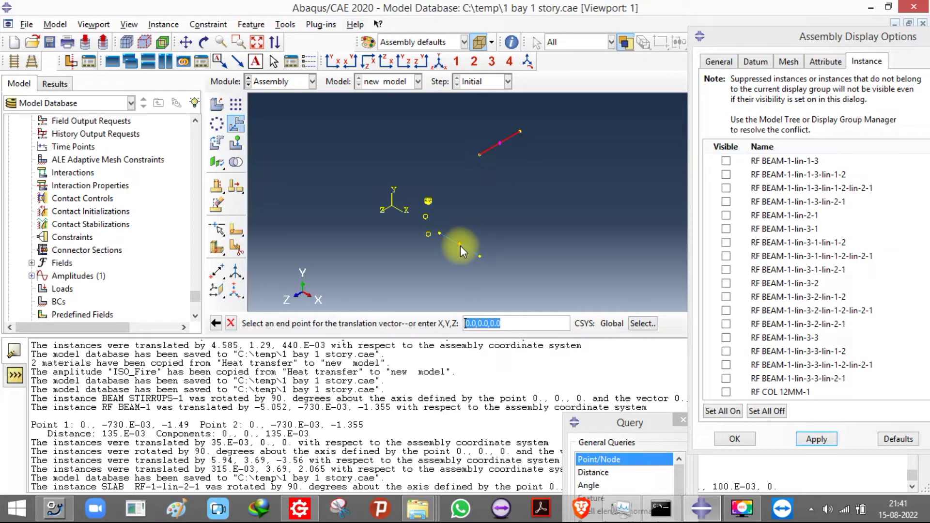
pyautogui.click(459, 245)
pyautogui.click(337, 326)
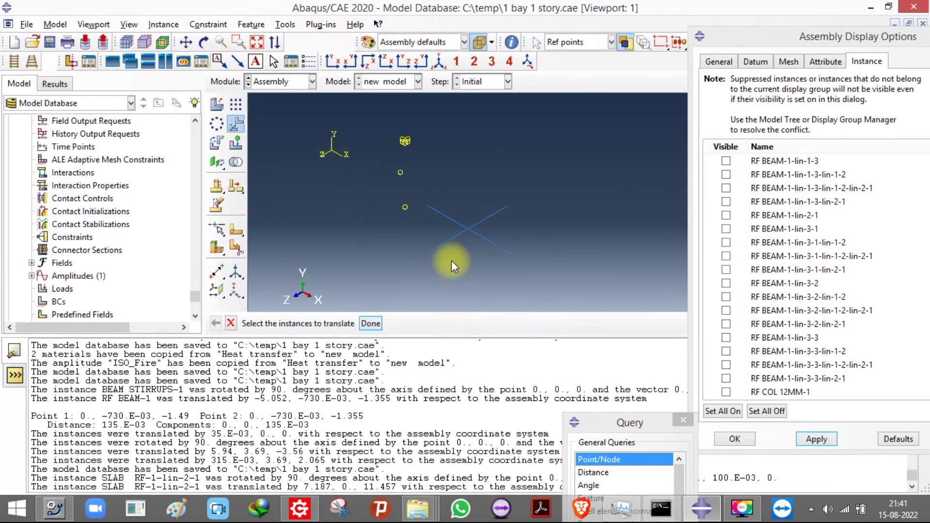
# Step: Set up a linear pattern of the original slab bar along the crossing bar with offset 0.2 and 1 instance in direction 2
pyautogui.scroll(-5, 452, 260)
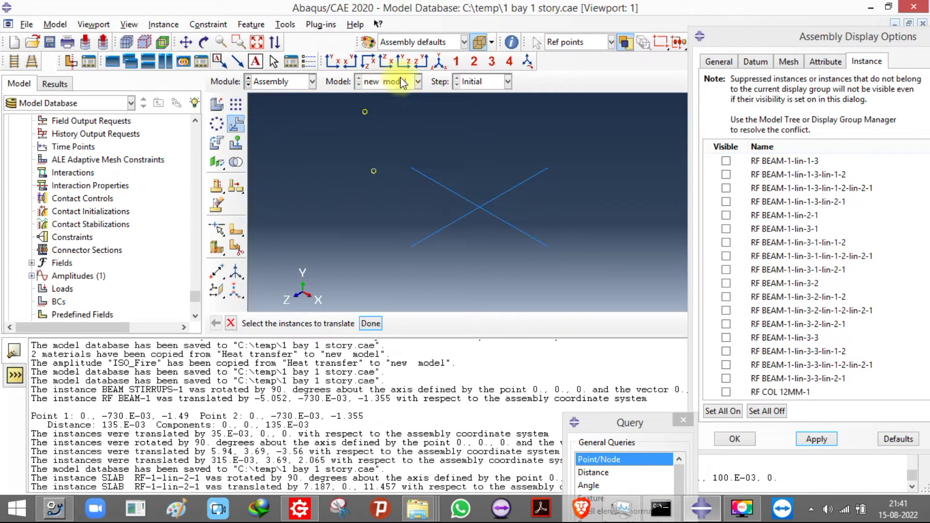
pyautogui.click(403, 62)
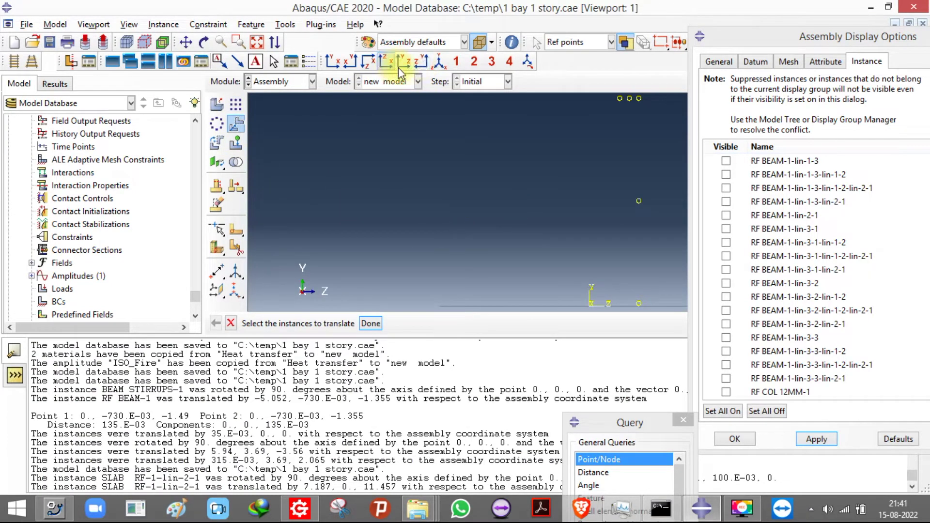
pyautogui.click(367, 63)
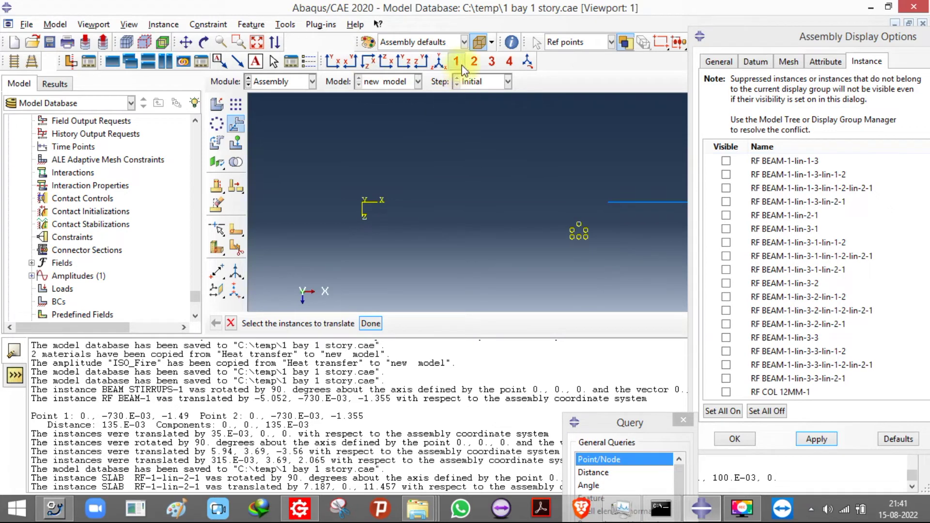
pyautogui.click(438, 61)
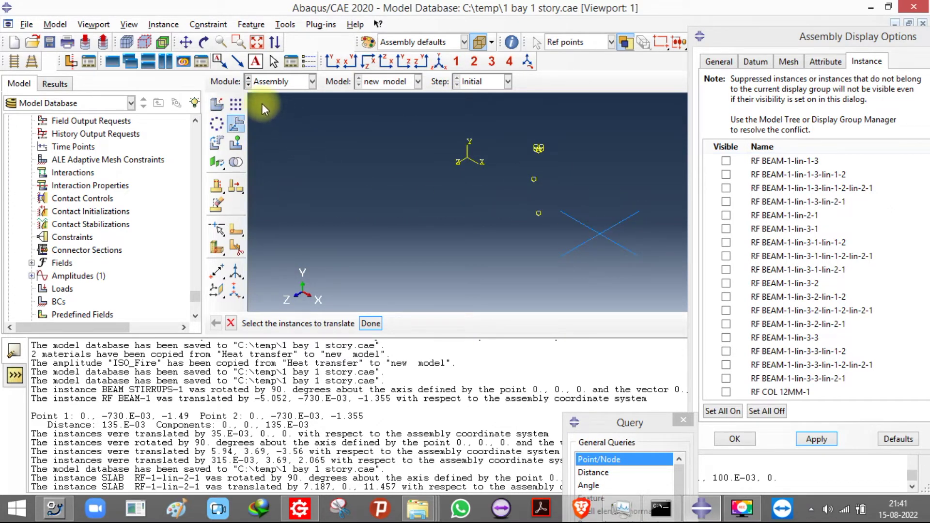
pyautogui.click(234, 104)
pyautogui.scroll(3, 613, 261)
pyautogui.click(618, 228)
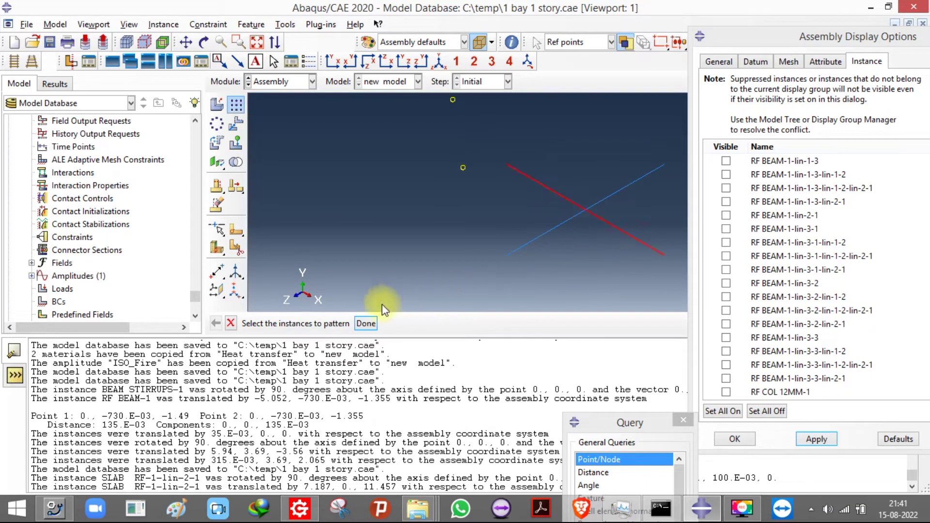
pyautogui.click(366, 323)
pyautogui.click(226, 127)
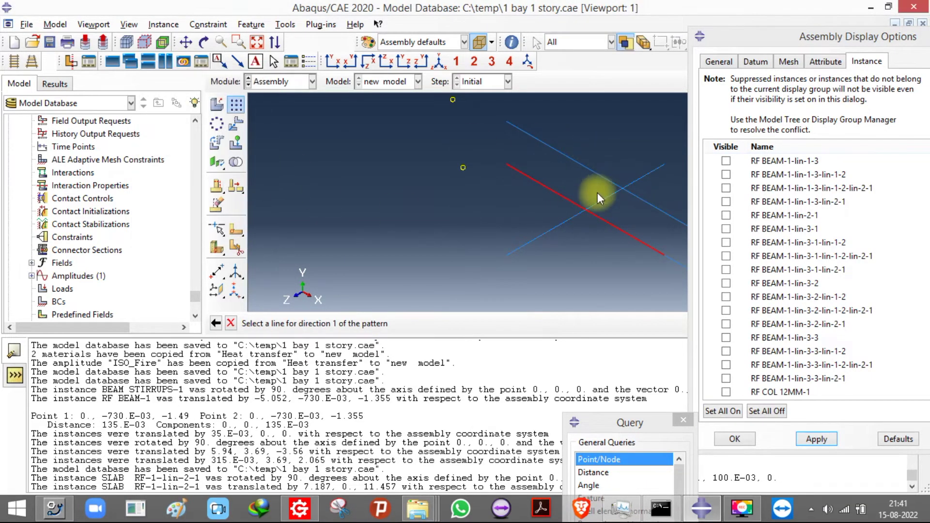
pyautogui.click(603, 200)
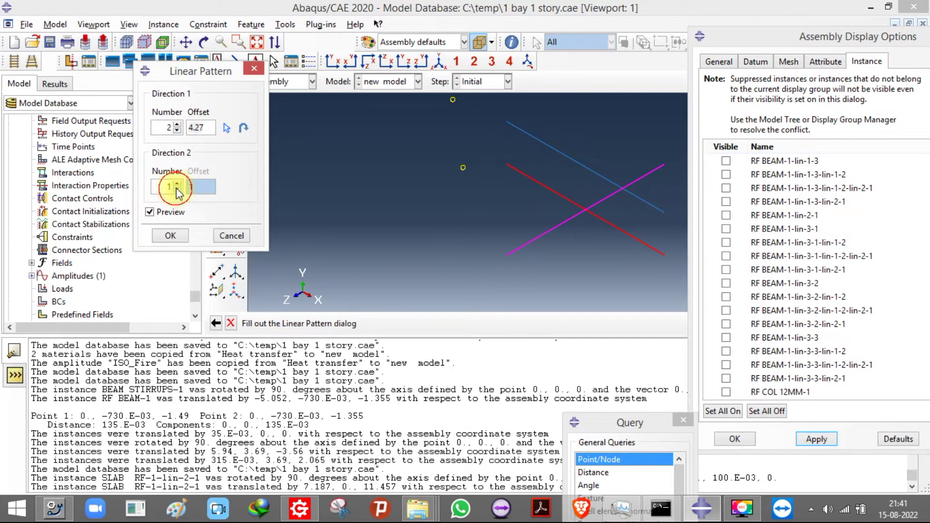
pyautogui.moveTo(215, 124); pyautogui.dragTo(23, 127)
pyautogui.write('0.2')
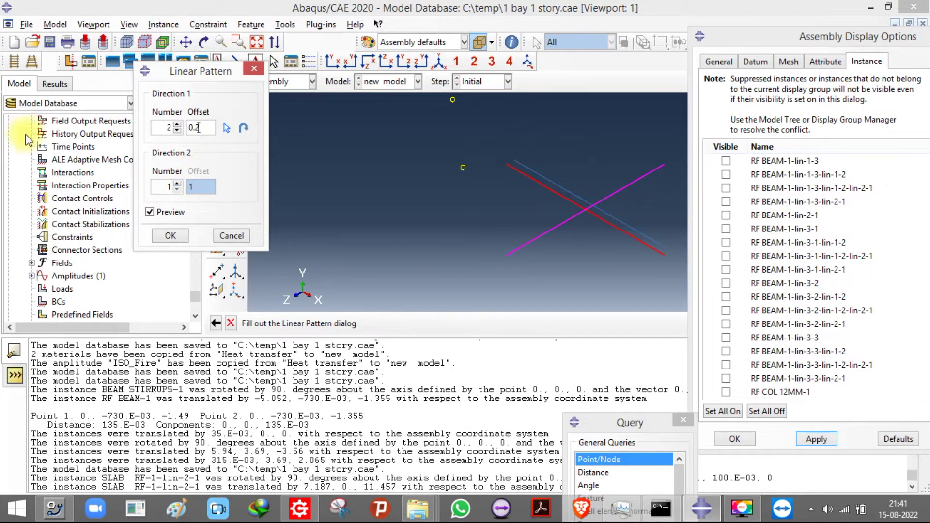
# Step: Raise the direction 1 count to 11 bars and create the pattern
pyautogui.click(177, 125)
pyautogui.click(177, 124)
pyautogui.click(178, 124)
pyautogui.click(177, 125)
pyautogui.click(177, 124)
pyautogui.keyDown('ctrl'); pyautogui.keyDown('alt'); pyautogui.moveTo(671, 144); pyautogui.dragTo(380, 174, button='middle'); pyautogui.keyUp('alt'); pyautogui.keyUp('ctrl')
pyautogui.click(178, 124)
pyautogui.click(178, 124)
pyautogui.click(177, 125)
pyautogui.click(178, 125)
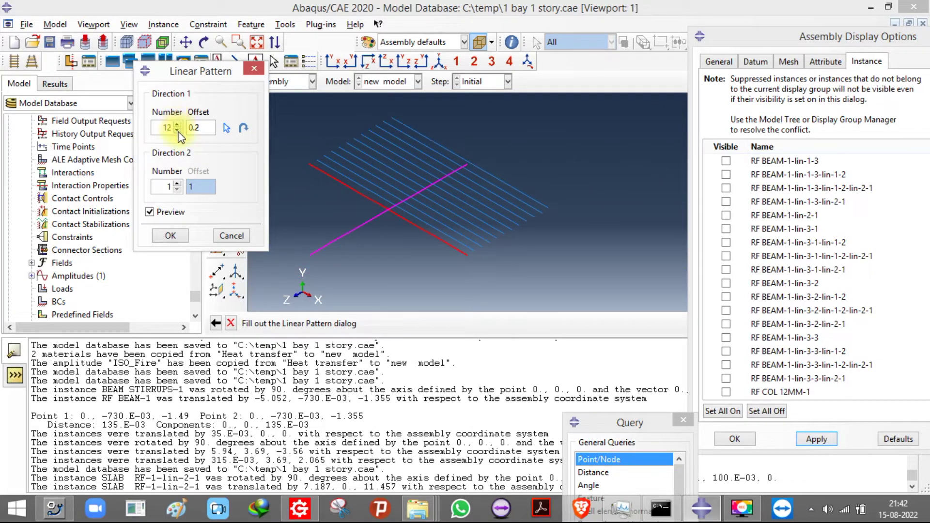
pyautogui.click(169, 234)
# Step: Set up a second pattern of the original bar along the crossing bar, reversed to its empty side, with offset 0.2 and 1 instance in direction 2
pyautogui.click(236, 104)
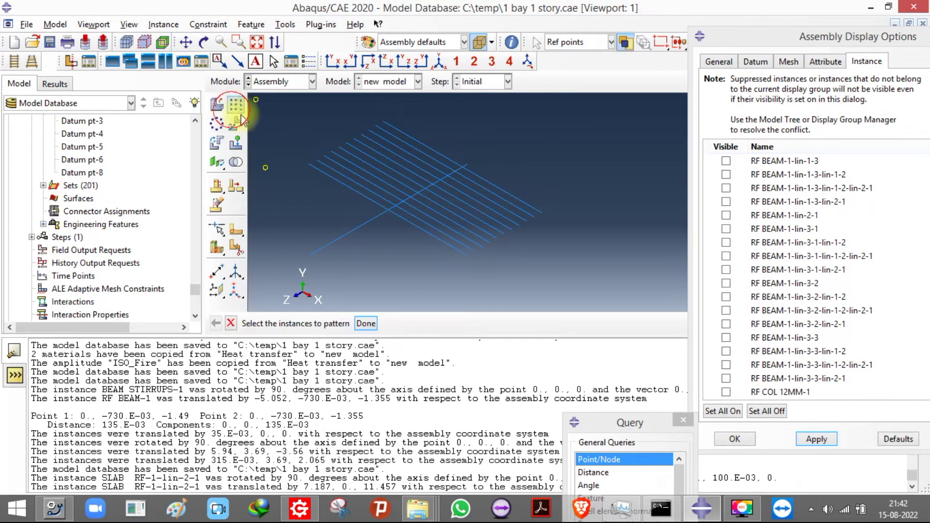
pyautogui.click(357, 191)
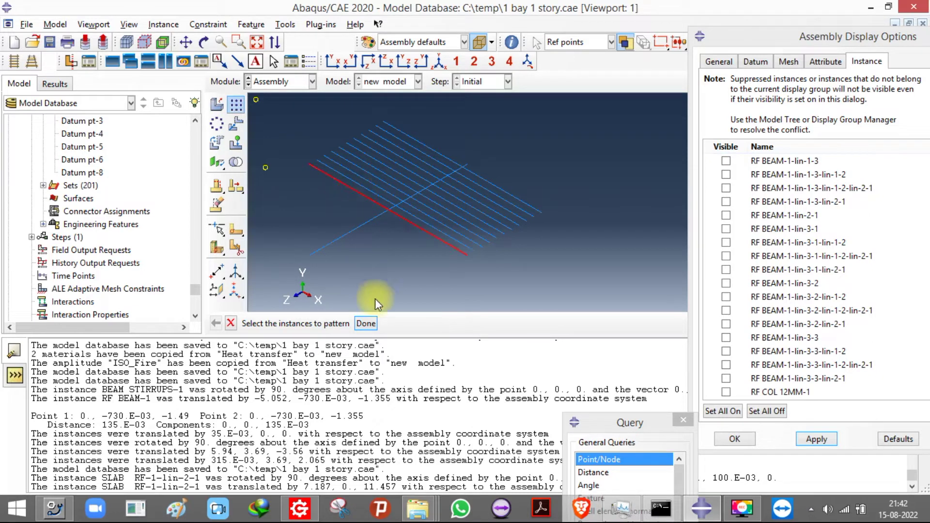
pyautogui.click(368, 324)
pyautogui.click(235, 126)
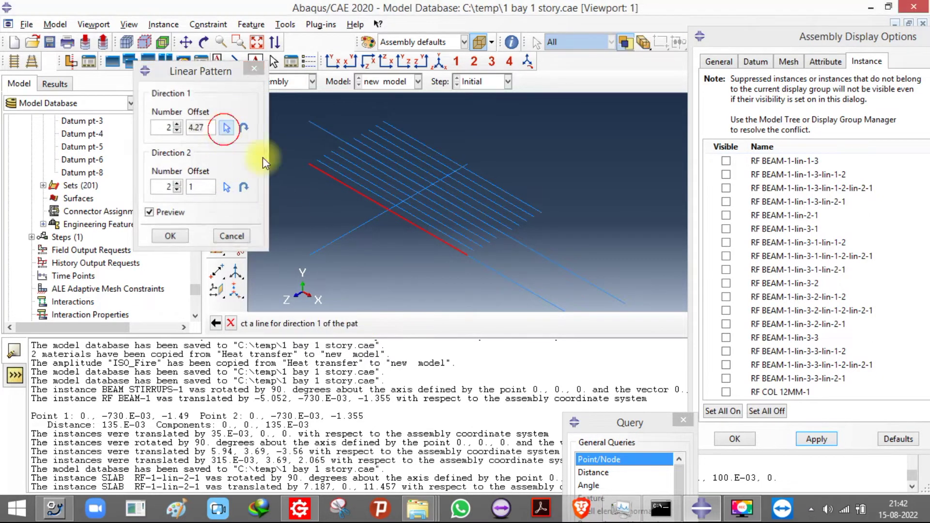
pyautogui.click(350, 231)
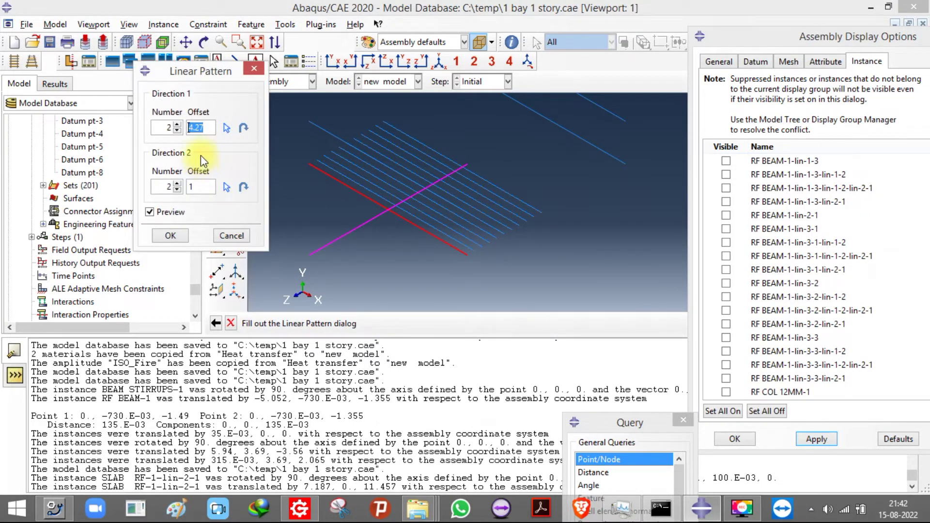
pyautogui.write('0.2')
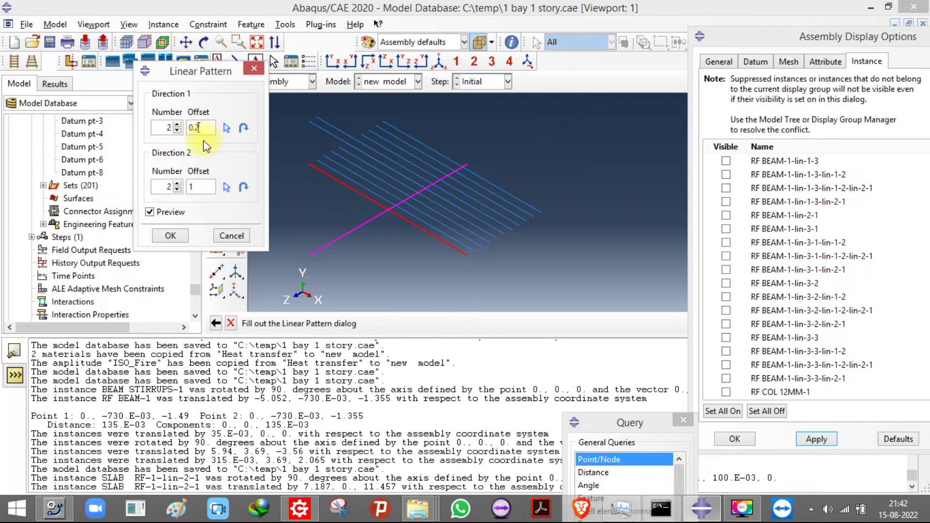
pyautogui.click(177, 189)
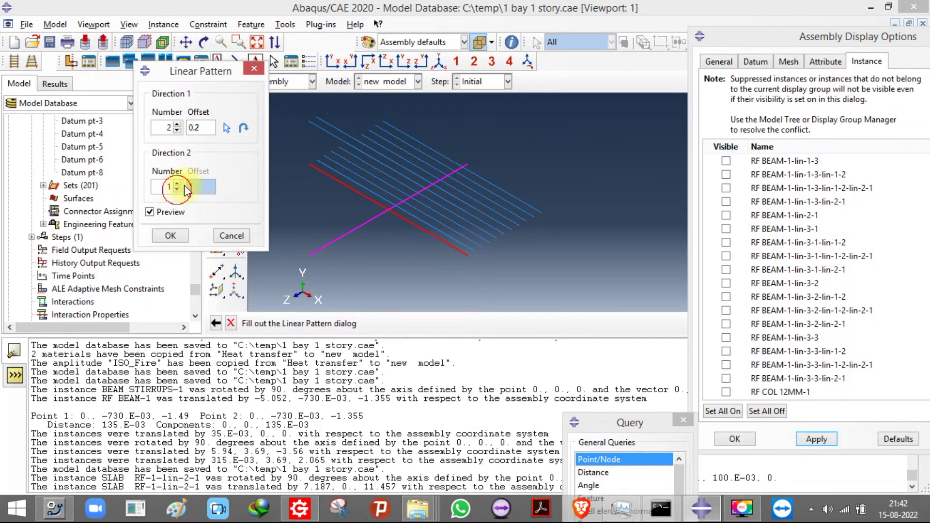
pyautogui.click(225, 129)
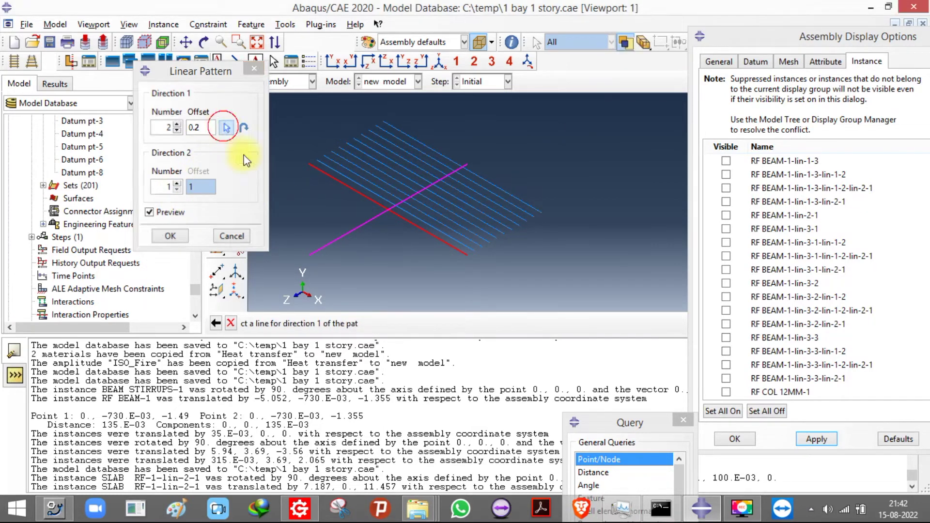
pyautogui.click(336, 242)
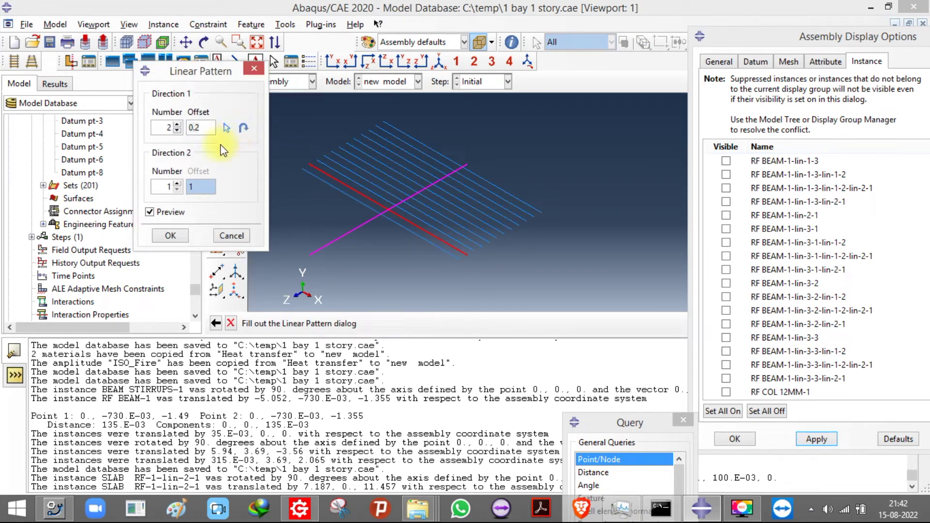
# Step: Set the direction 1 count to 11 bars and create the reversed pattern of the original slab bar
pyautogui.doubleClick(169, 127)
pyautogui.write('1')
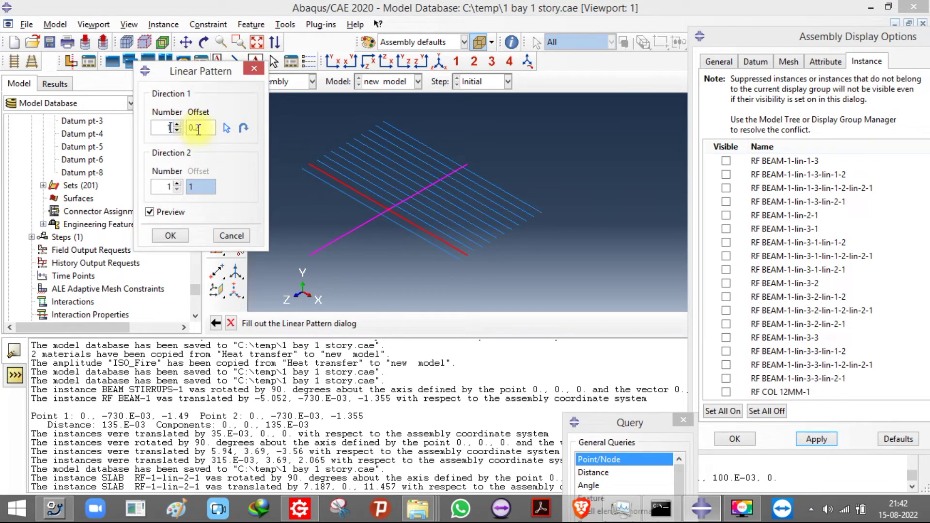
pyautogui.press('Return')
pyautogui.write('1')
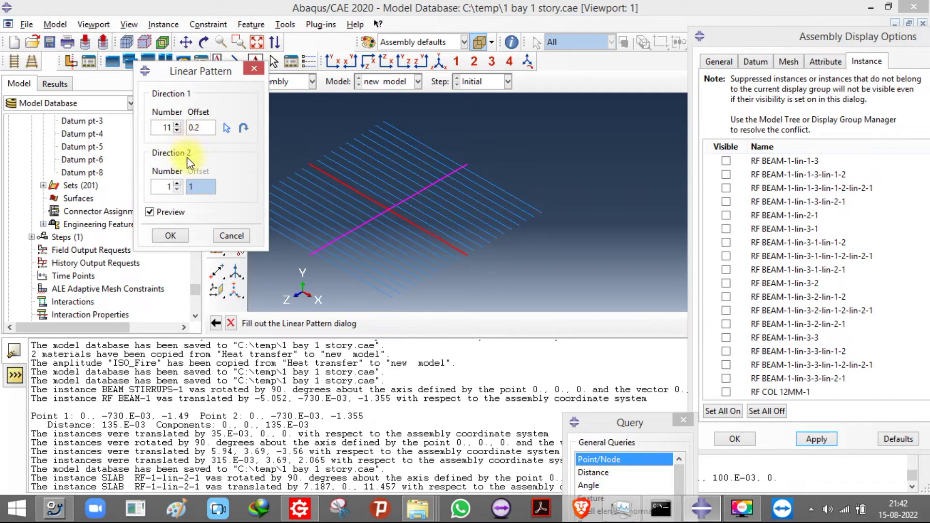
pyautogui.click(178, 236)
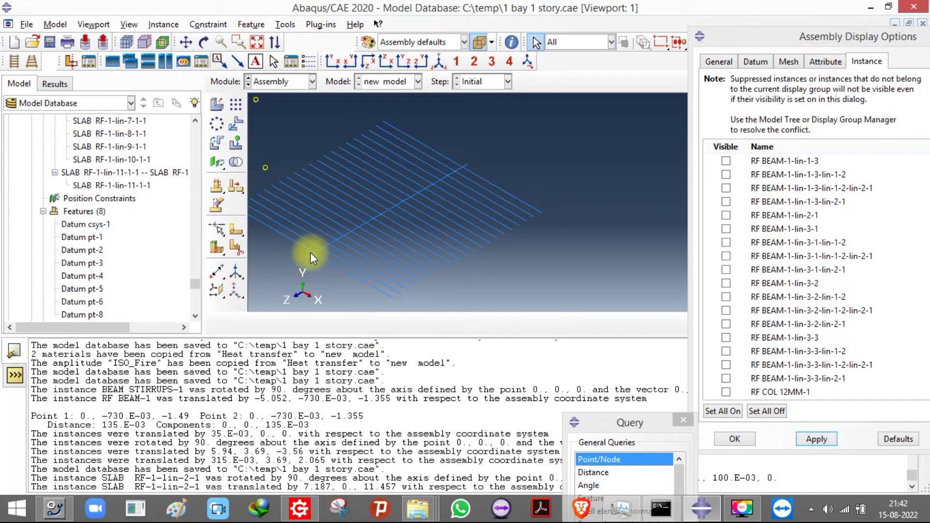
# Step: Set up a linear pattern of the crossing slab bar with 1 instance in direction 2
pyautogui.click(236, 104)
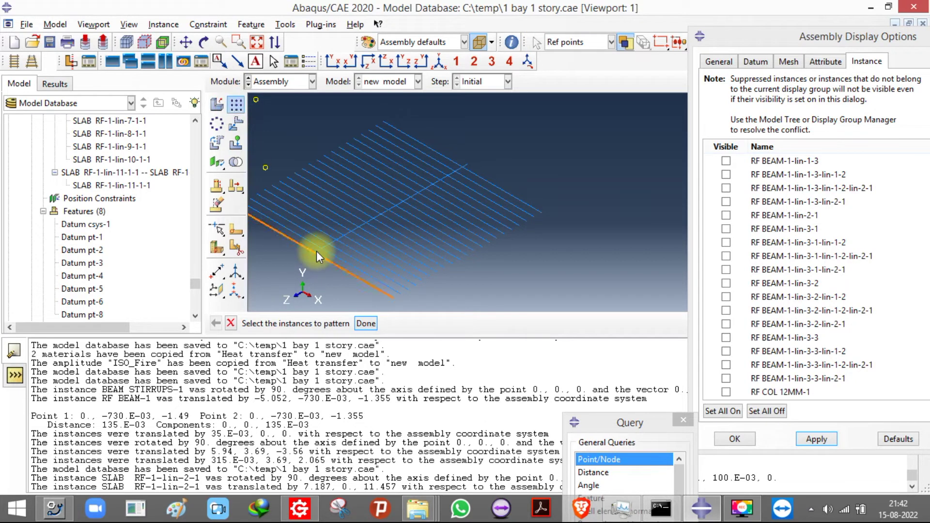
pyautogui.click(313, 251)
pyautogui.scroll(-3, 312, 252)
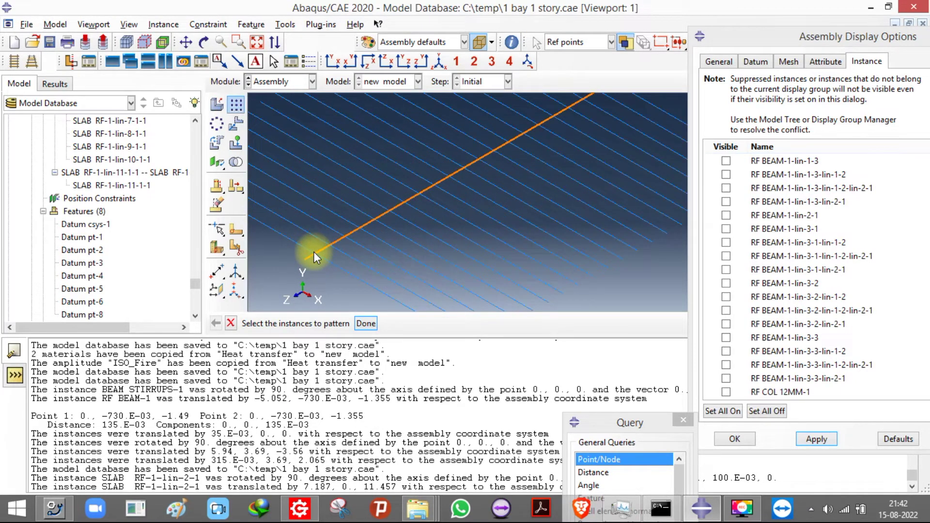
pyautogui.click(366, 323)
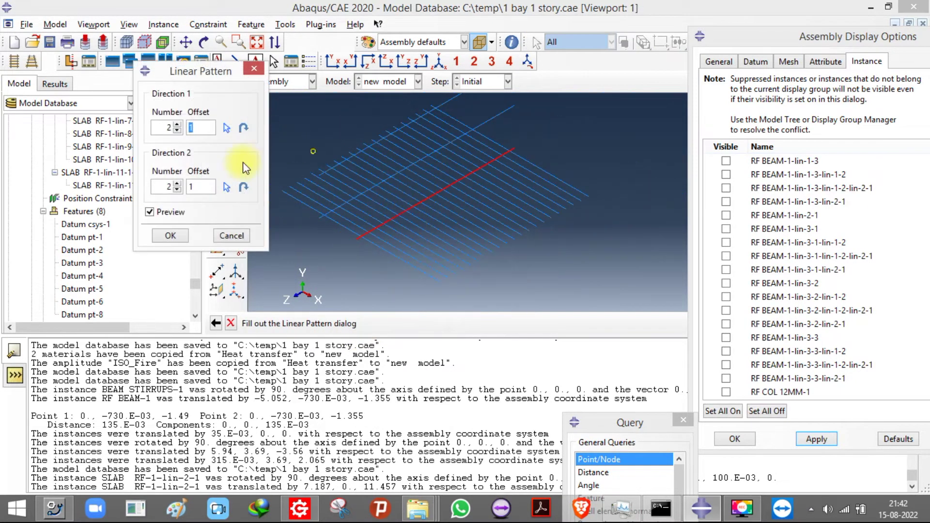
pyautogui.click(177, 189)
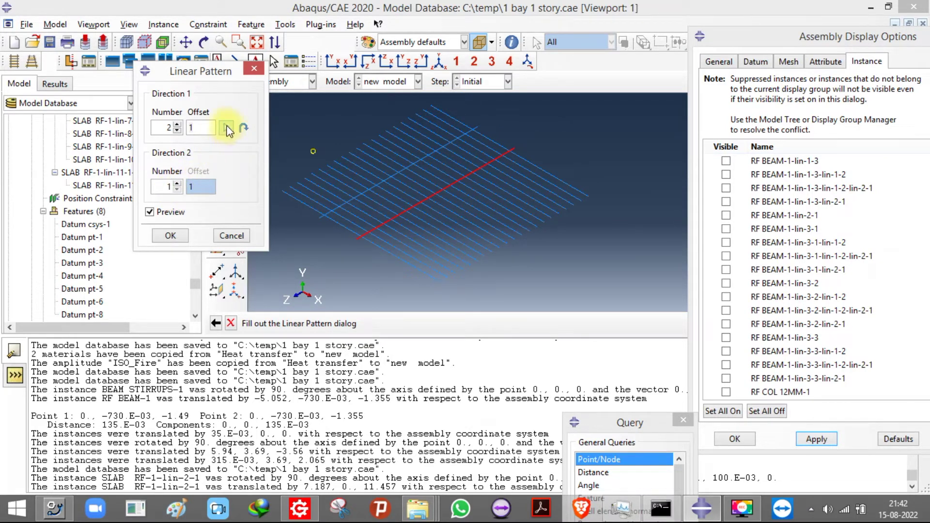
# Step: Set the direction 1 offset to 0.2 and the count to 11, and create the crossing bar pattern
pyautogui.doubleClick(210, 128)
pyautogui.write('0.')
pyautogui.doubleClick(165, 128)
pyautogui.write('1')
pyautogui.press('Return')
pyautogui.click(201, 178)
pyautogui.write('1')
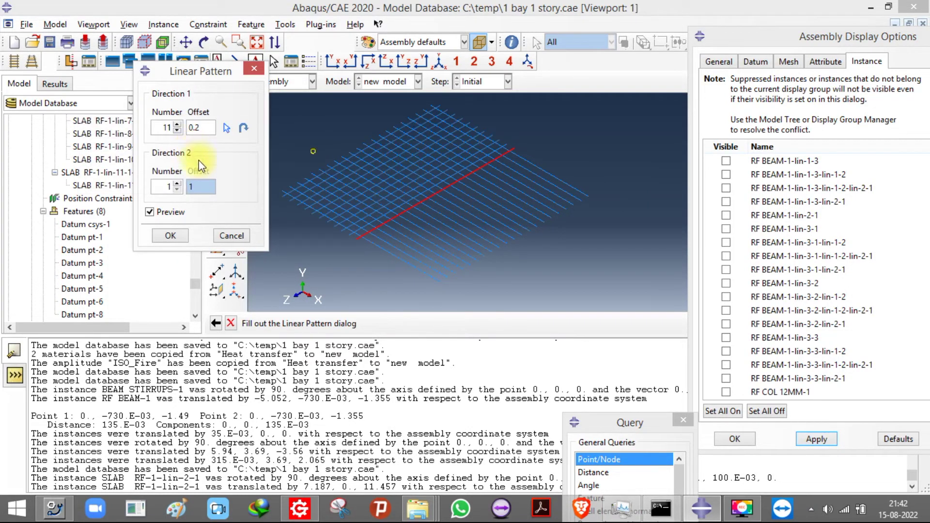
pyautogui.click(170, 236)
# Step: Set up another linear pattern of the crossing bar, with the outermost original-direction bar as direction 1 towards the unfilled half
pyautogui.scroll(3, 351, 240)
pyautogui.click(372, 238)
pyautogui.scroll(-5, 376, 212)
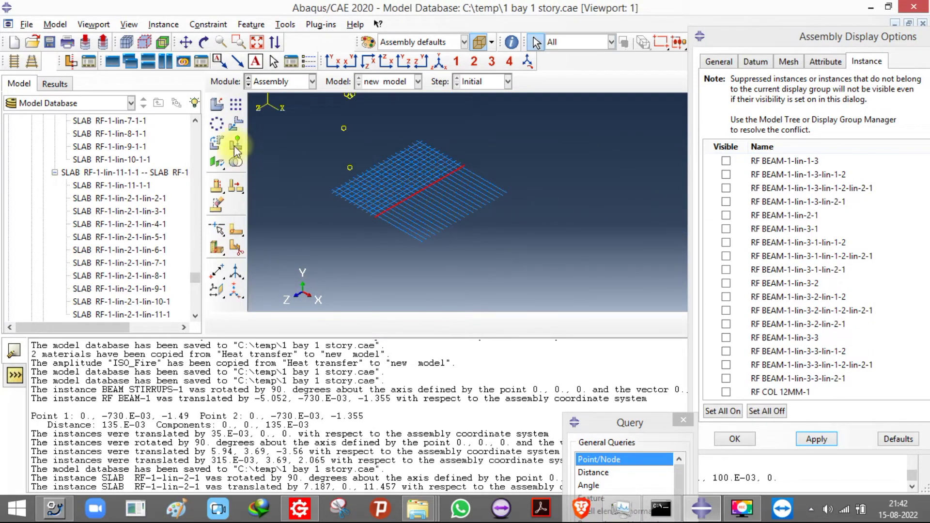
pyautogui.click(233, 108)
pyautogui.click(320, 199)
pyautogui.scroll(3, 375, 220)
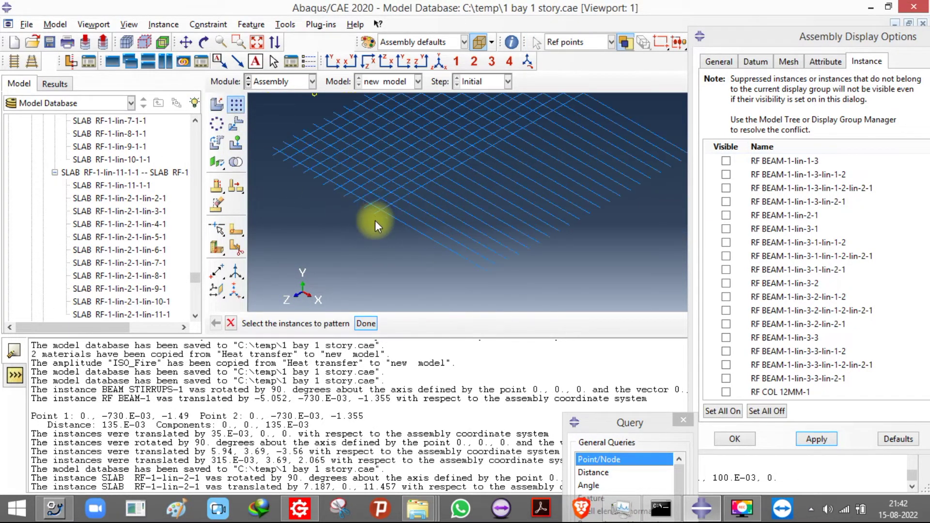
pyautogui.click(376, 211)
pyautogui.click(366, 323)
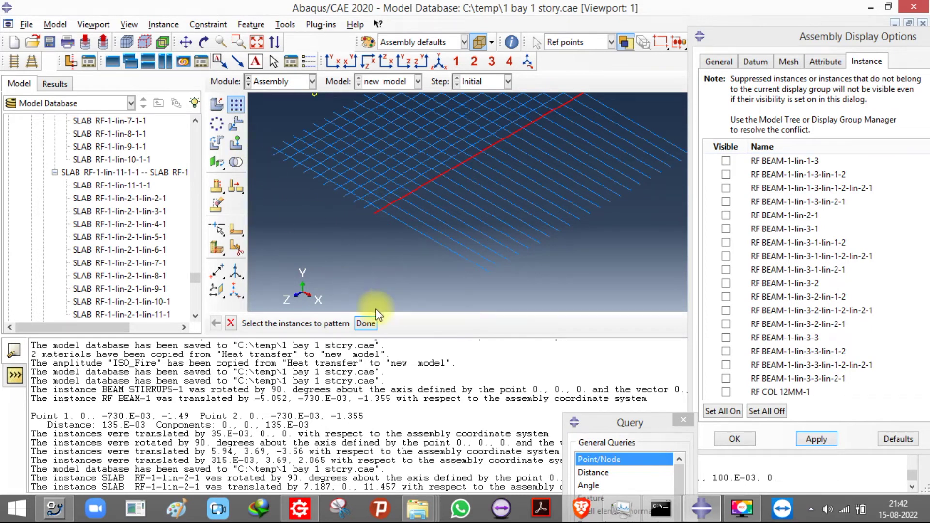
pyautogui.click(226, 127)
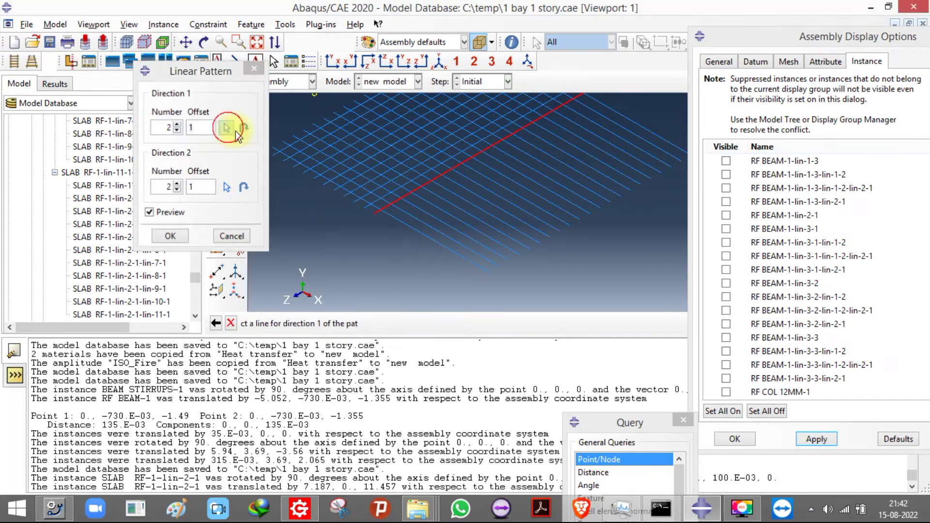
pyautogui.click(407, 224)
# Step: Give direction 1 an offset of 0.2 and 11 instances, direction 2 only 1 instance, and create the pattern
pyautogui.doubleClick(199, 127)
pyautogui.write('0.2')
pyautogui.doubleClick(170, 128)
pyautogui.write('1')
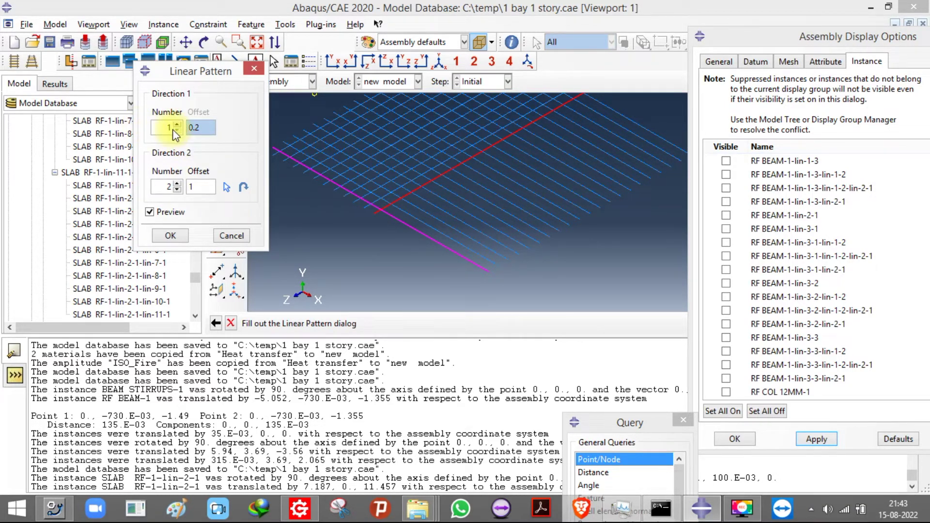
pyautogui.write('1')
pyautogui.click(179, 189)
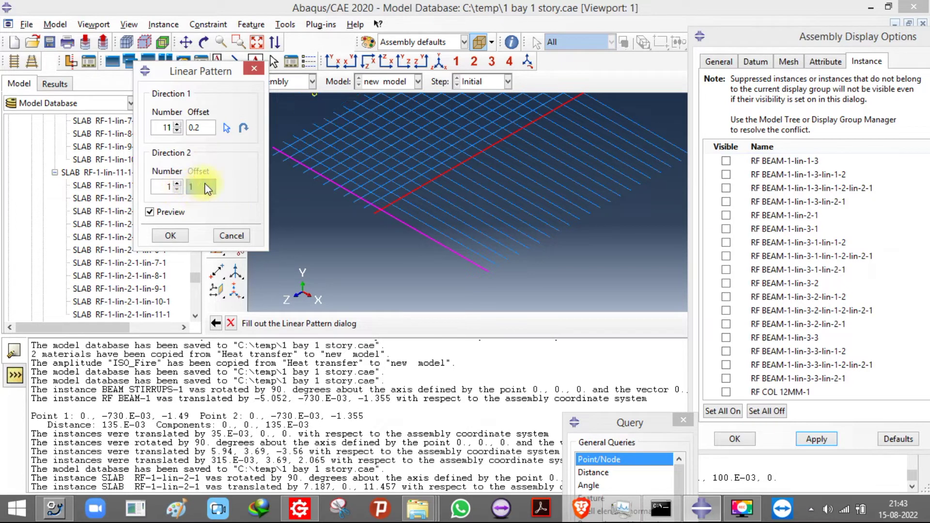
pyautogui.click(170, 236)
# Step: Start translating instances and select the entire slab reinforcement mesh as the set to move
pyautogui.scroll(-5, 350, 259)
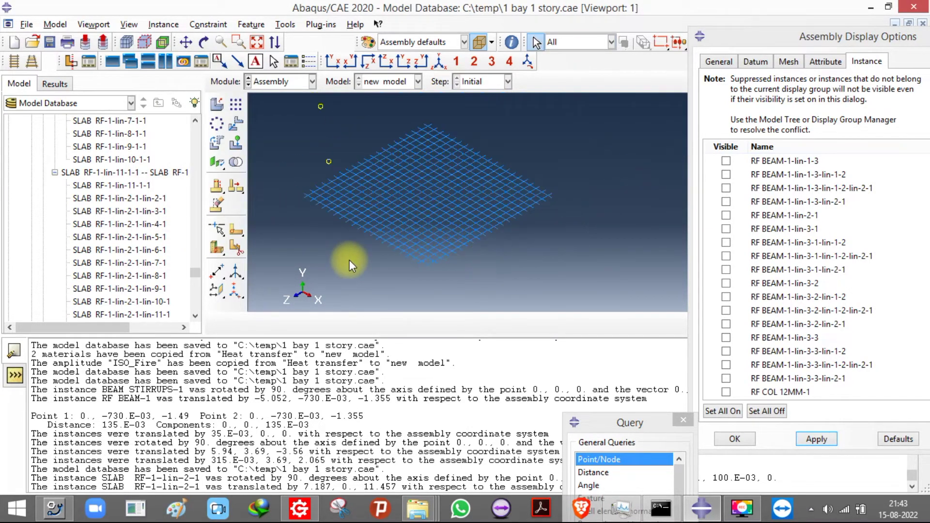
pyautogui.click(237, 124)
pyautogui.moveTo(272, 146); pyautogui.dragTo(518, 294)
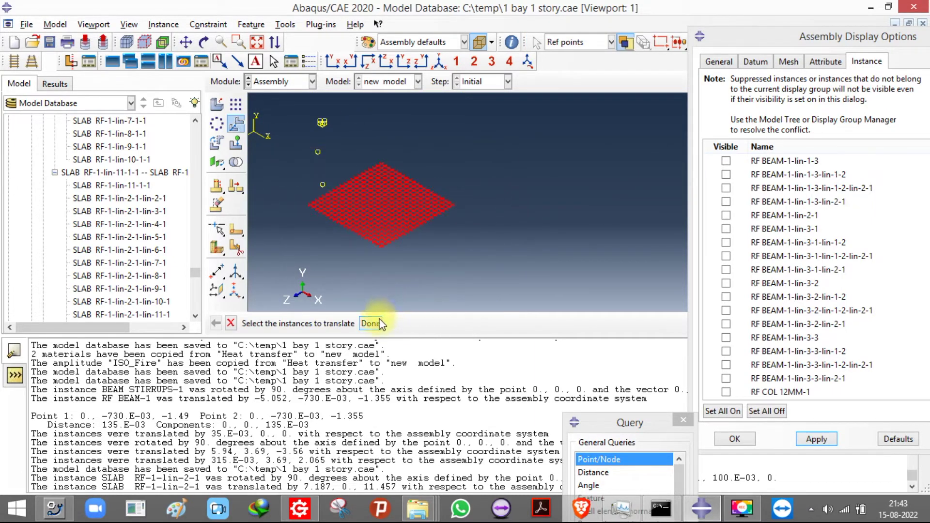
pyautogui.click(376, 323)
pyautogui.scroll(-2, 403, 253)
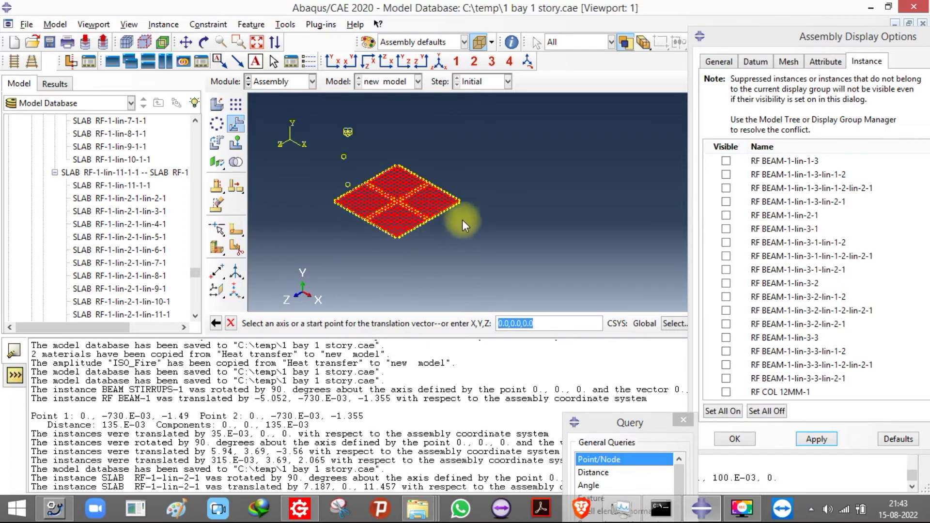
pyautogui.scroll(2, 323, 232)
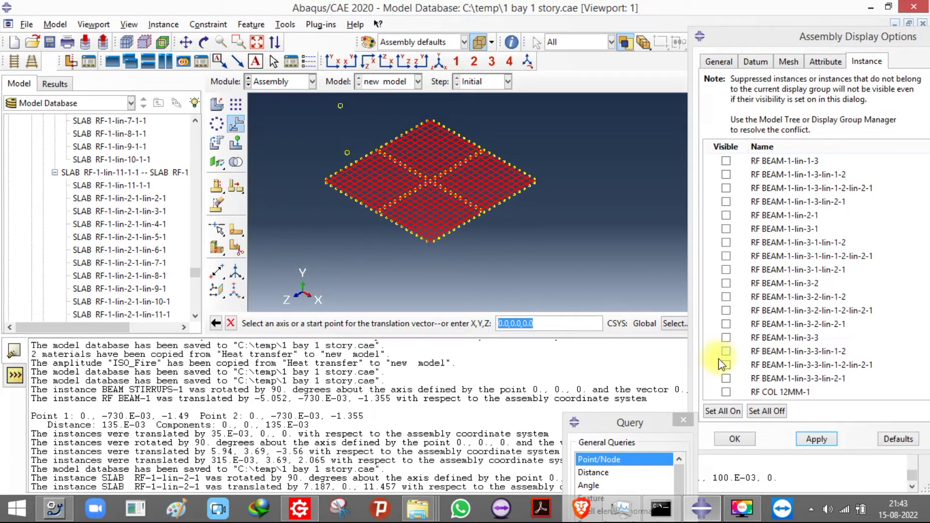
# Step: Resume the CONCRETE-1 instance in the assembly
pyautogui.scroll(-5, 727, 385)
pyautogui.scroll(-10, 750, 315)
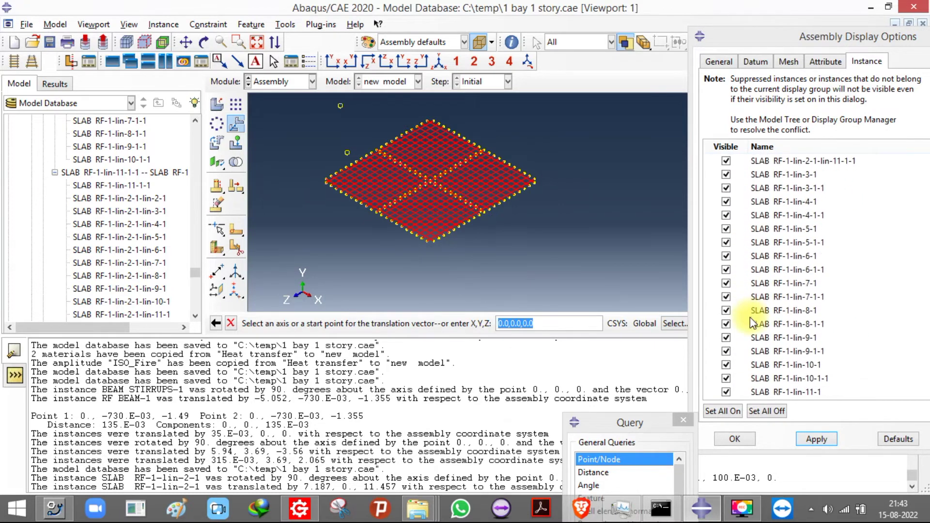
pyautogui.scroll(-10, 743, 310)
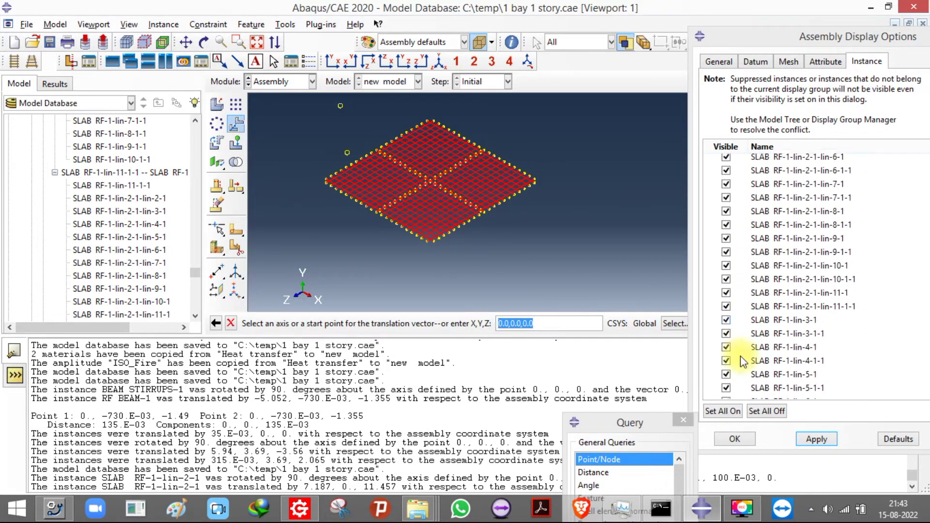
pyautogui.scroll(-10, 141, 246)
pyautogui.scroll(20, 146, 242)
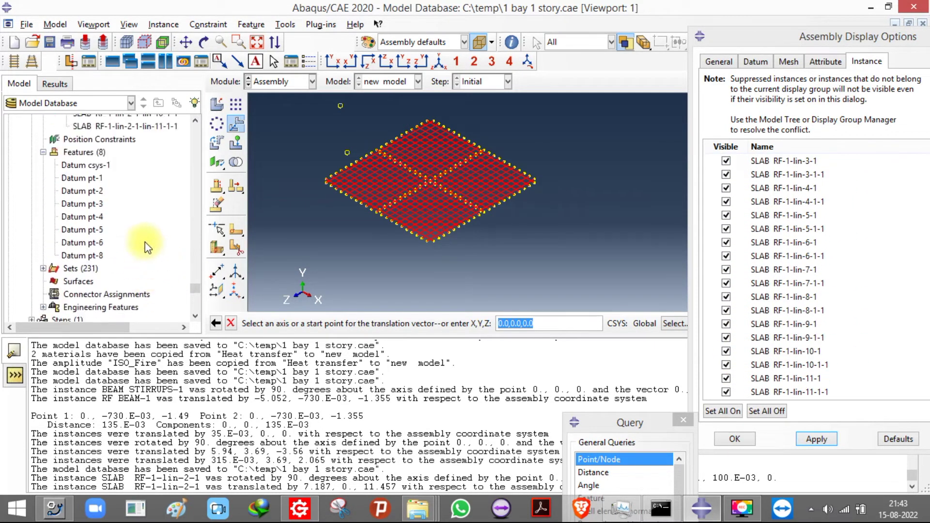
pyautogui.scroll(15, 139, 239)
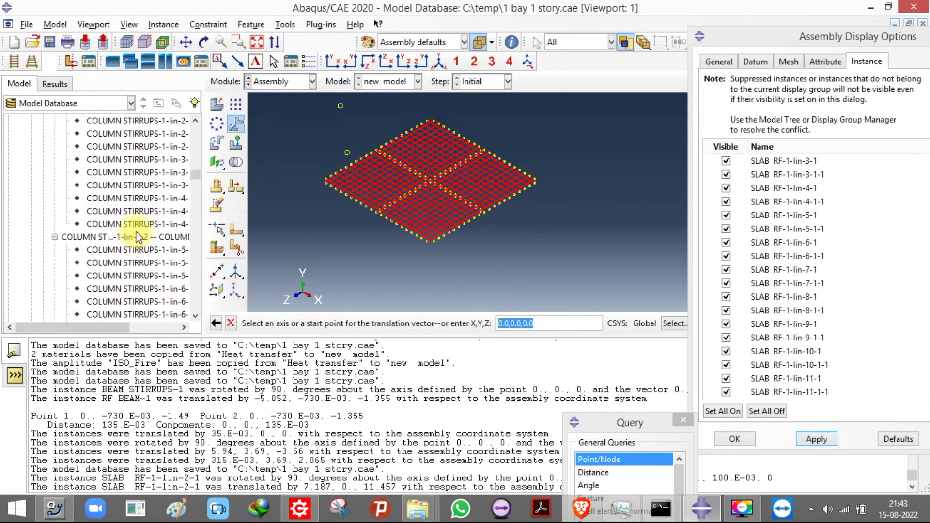
pyautogui.rightClick(124, 226)
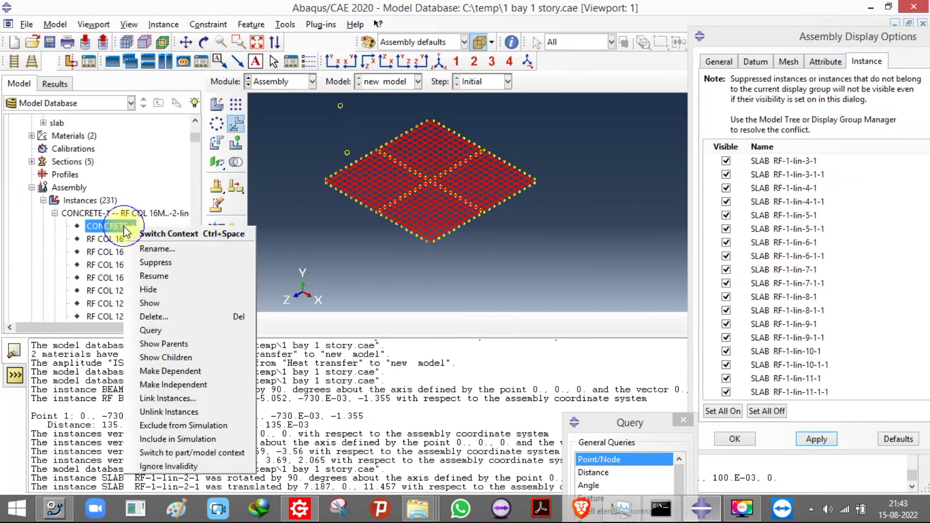
pyautogui.click(153, 280)
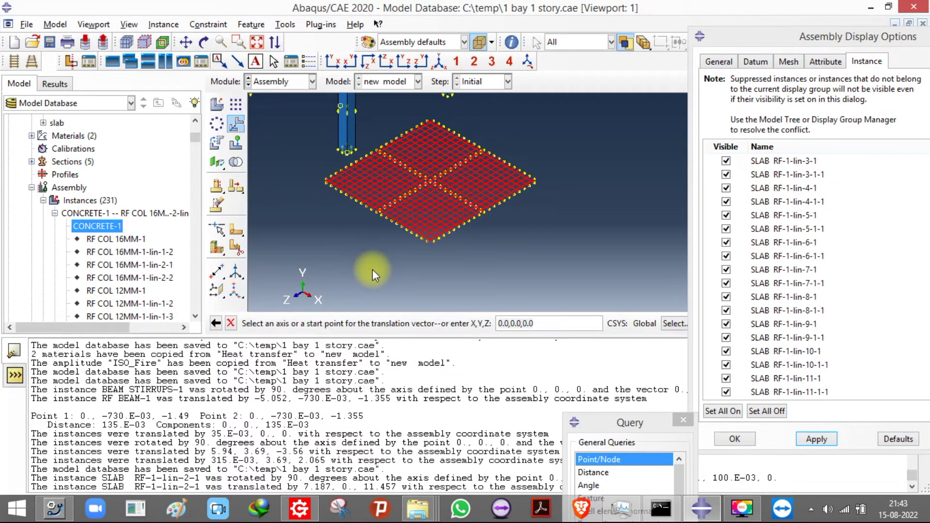
# Step: Turn on the visibility of all assembly instances and apply the display options
pyautogui.scroll(-3, 372, 270)
pyautogui.scroll(6, 368, 132)
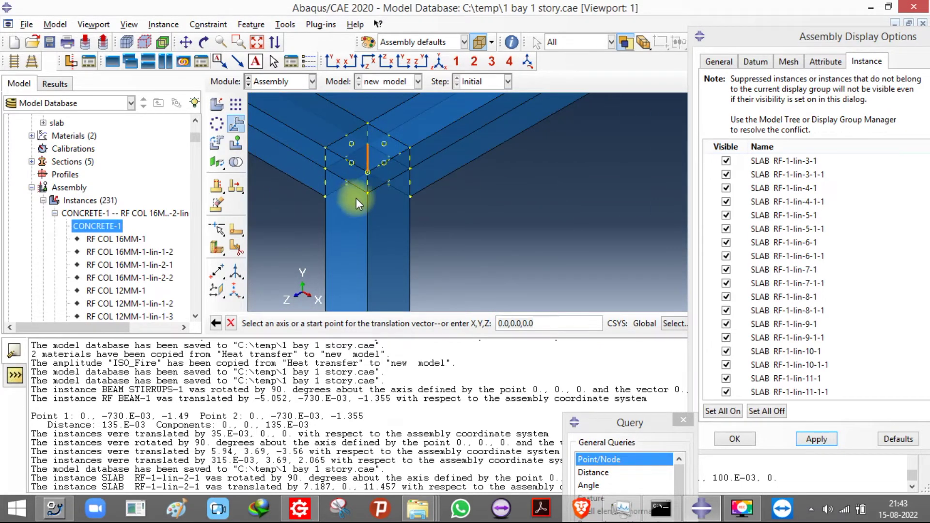
pyautogui.scroll(2, 356, 196)
pyautogui.moveTo(220, 280); pyautogui.dragTo(242, 283)
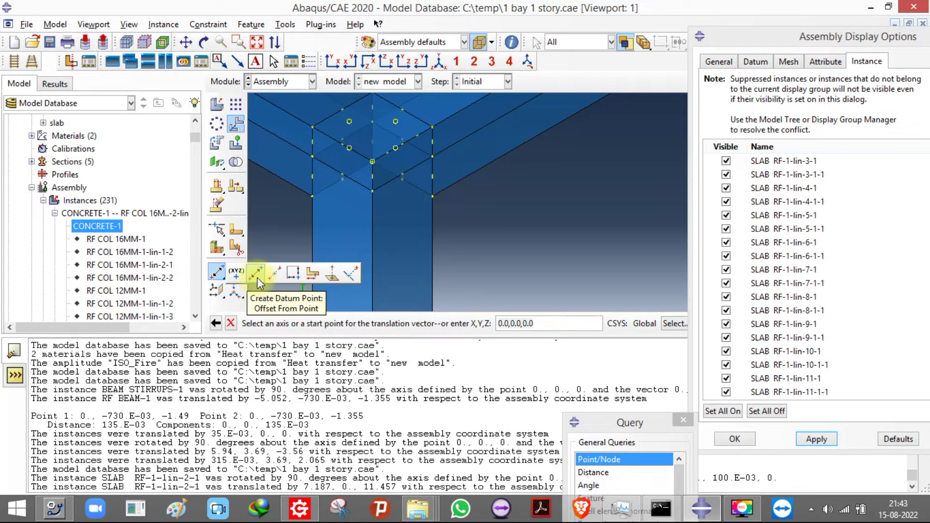
pyautogui.click(257, 278)
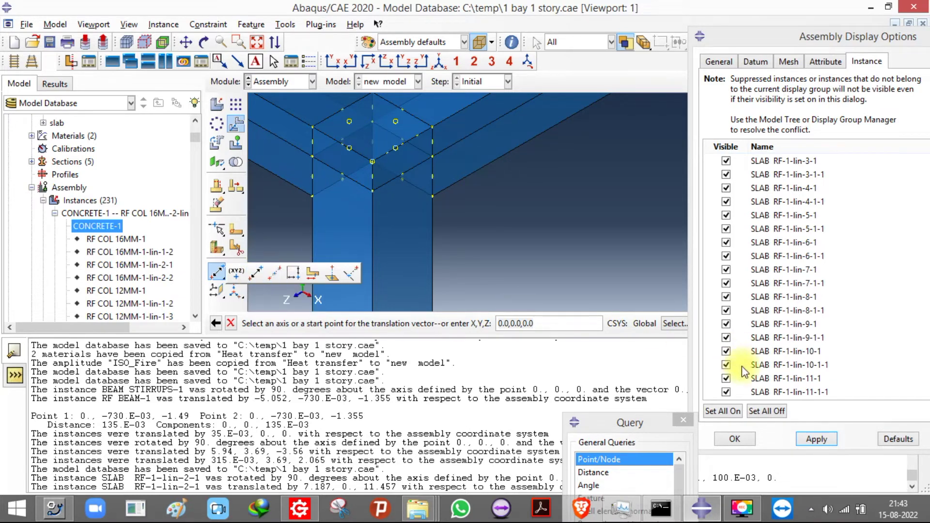
pyautogui.click(733, 409)
pyautogui.click(815, 438)
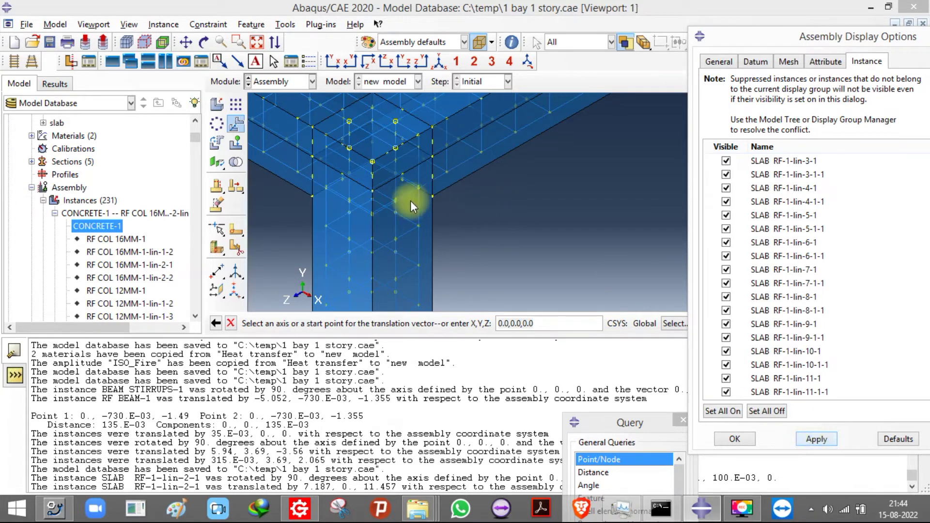
# Step: Create a datum point offset by -0.04, 0.02, -0.04 from the concrete vertex on the outer column edge below the slab corner
pyautogui.scroll(4, 370, 191)
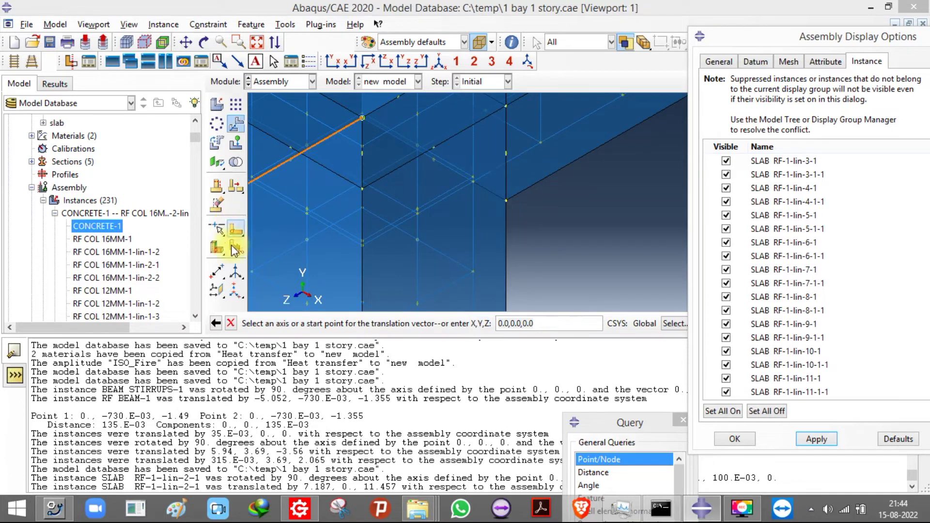
pyautogui.click(219, 273)
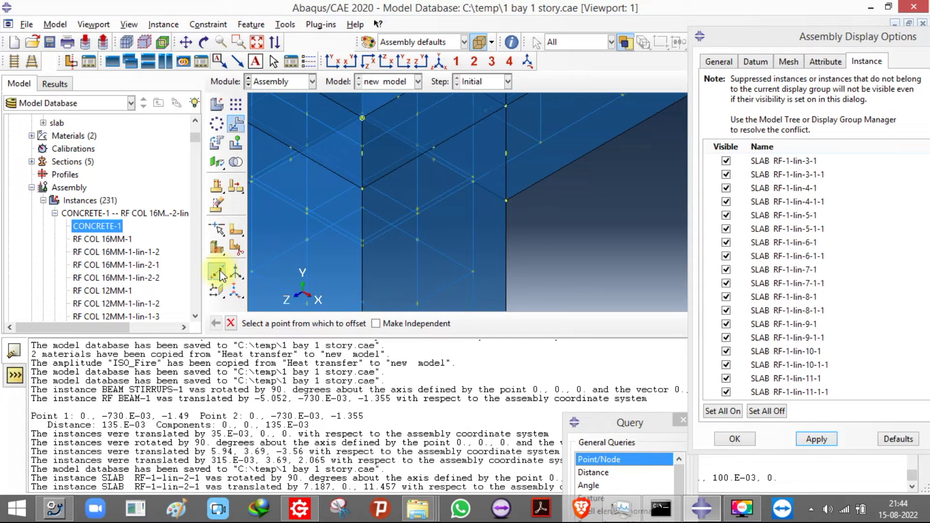
pyautogui.scroll(-4, 362, 155)
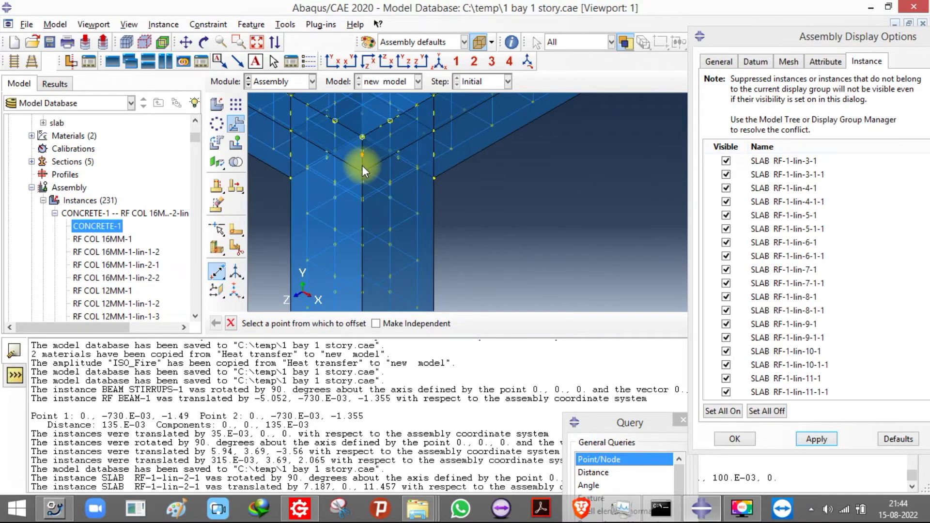
pyautogui.scroll(5, 361, 164)
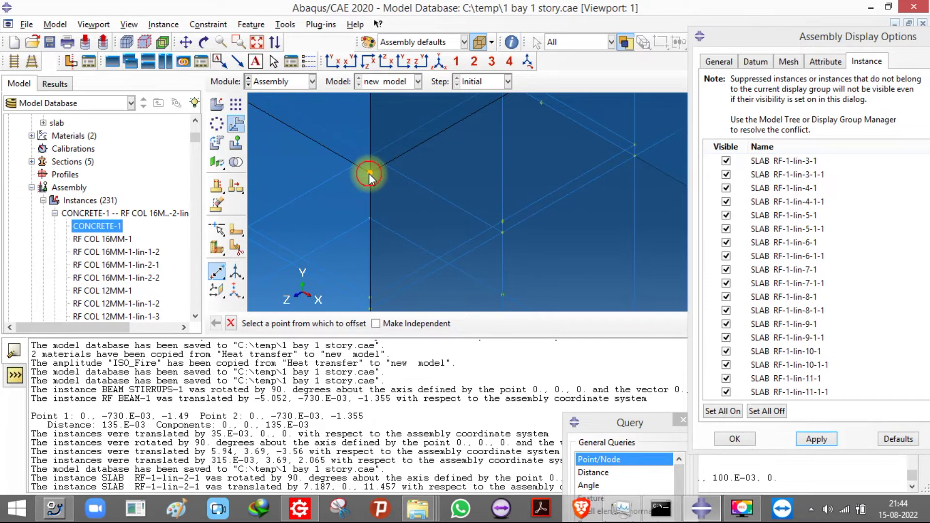
pyautogui.click(368, 173)
pyautogui.scroll(-3, 363, 184)
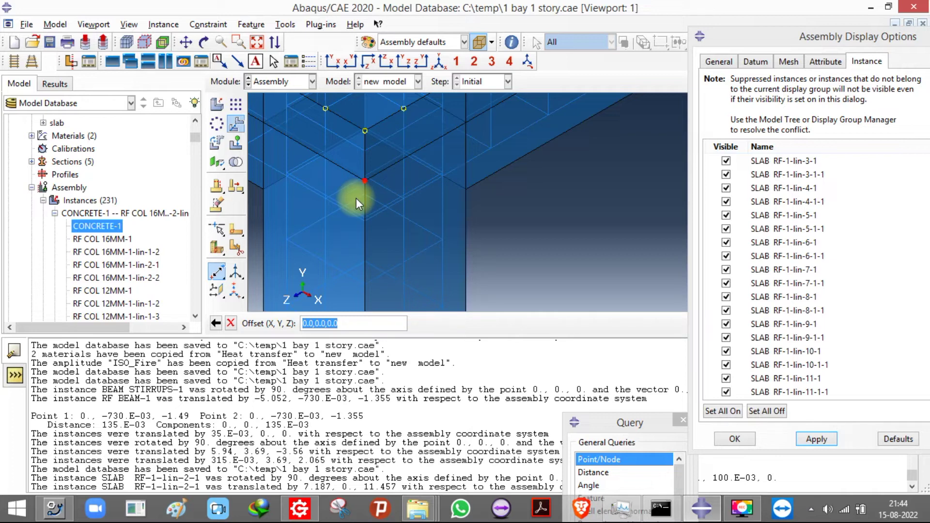
pyautogui.write('-0.04,0.')
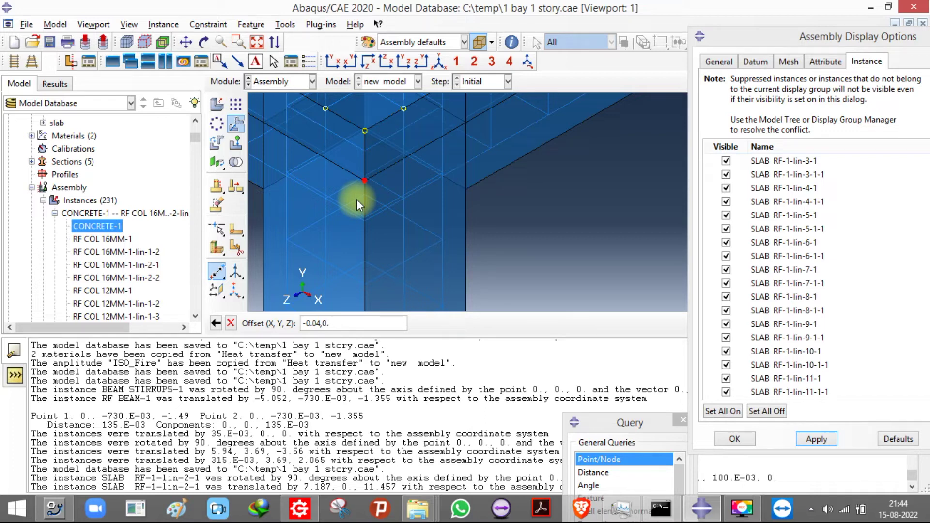
pyautogui.write('02,-0.04')
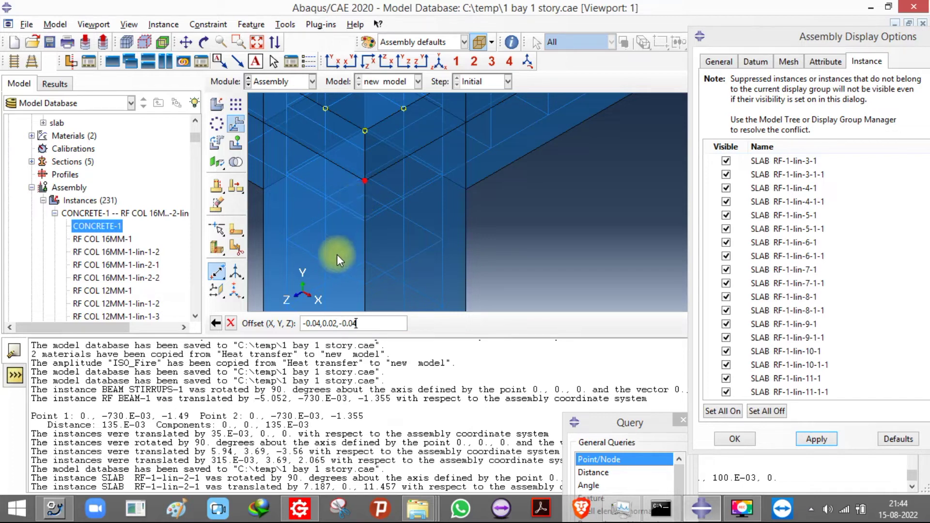
pyautogui.press('Return')
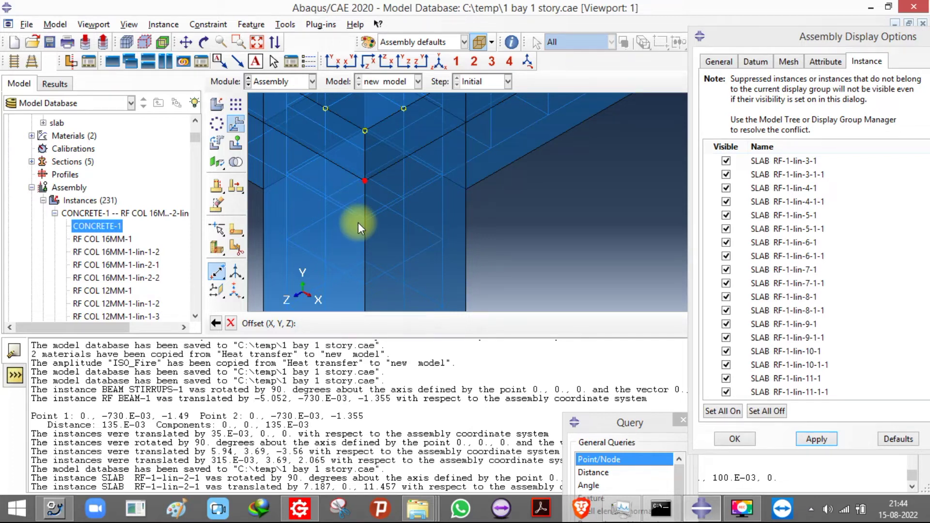
pyautogui.scroll(-1, 366, 159)
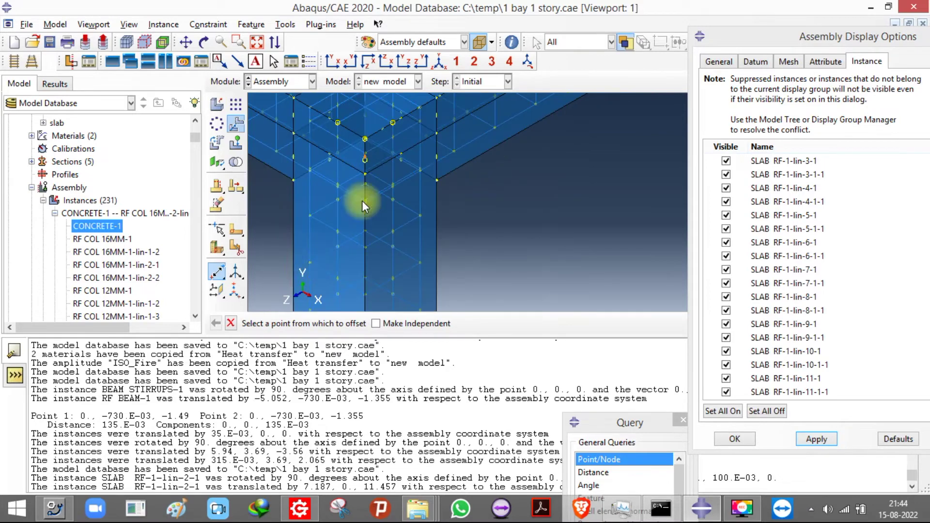
pyautogui.click(230, 323)
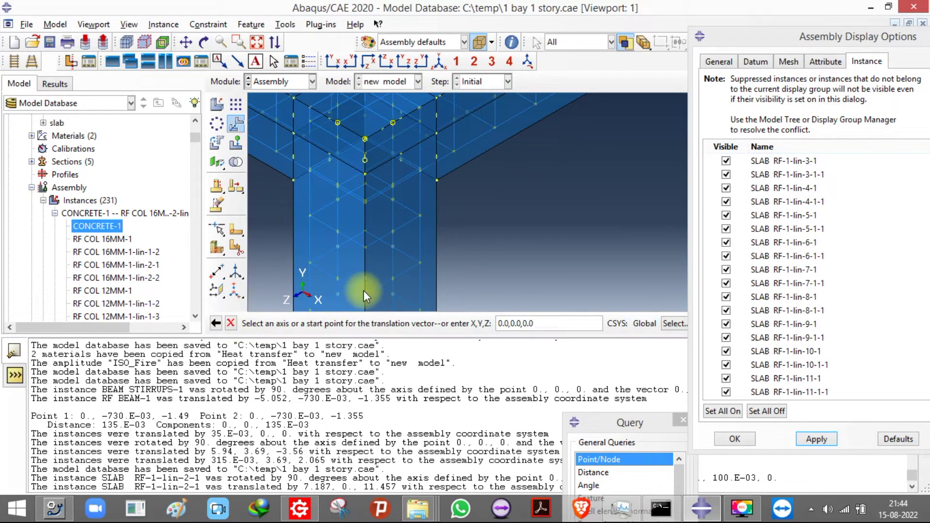
# Step: Create a datum point midway between the two outermost bar ends at the front corner of the slab reinforcement mesh
pyautogui.scroll(-6, 365, 222)
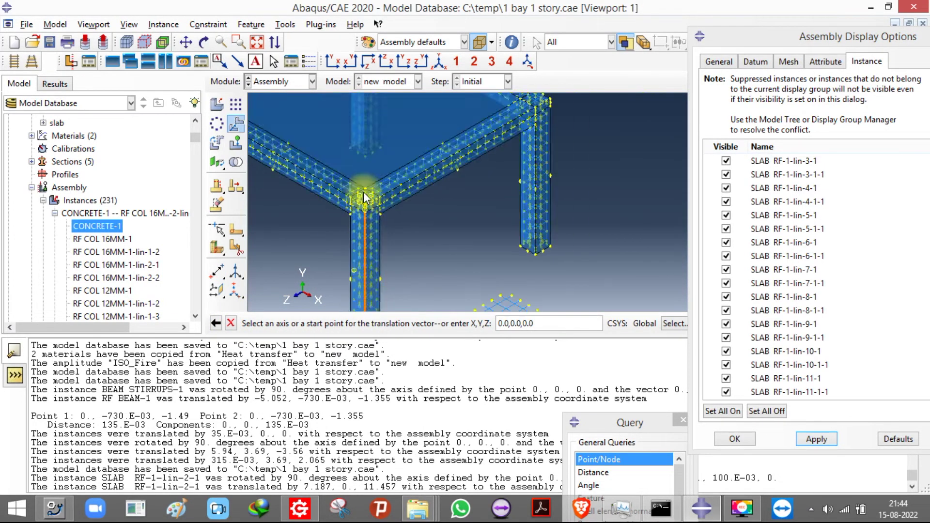
pyautogui.scroll(-2, 363, 177)
pyautogui.scroll(6, 394, 205)
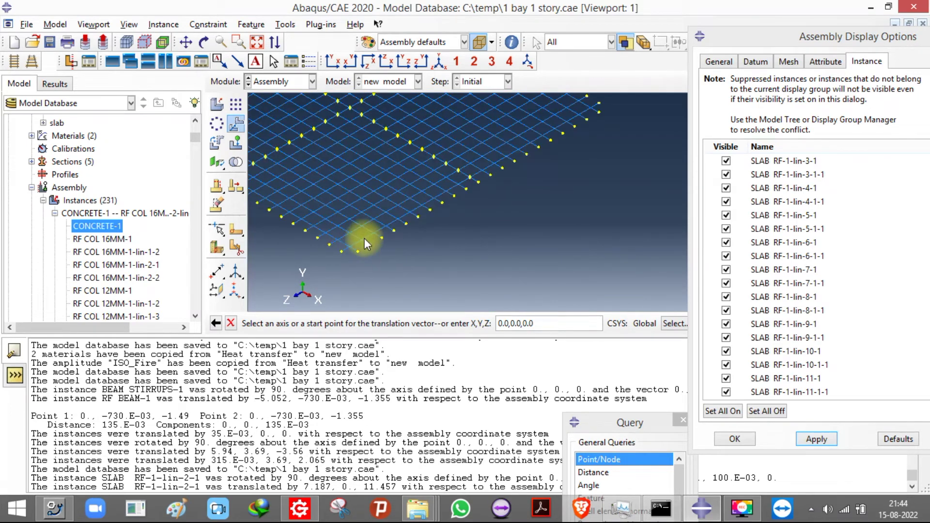
pyautogui.scroll(3, 341, 262)
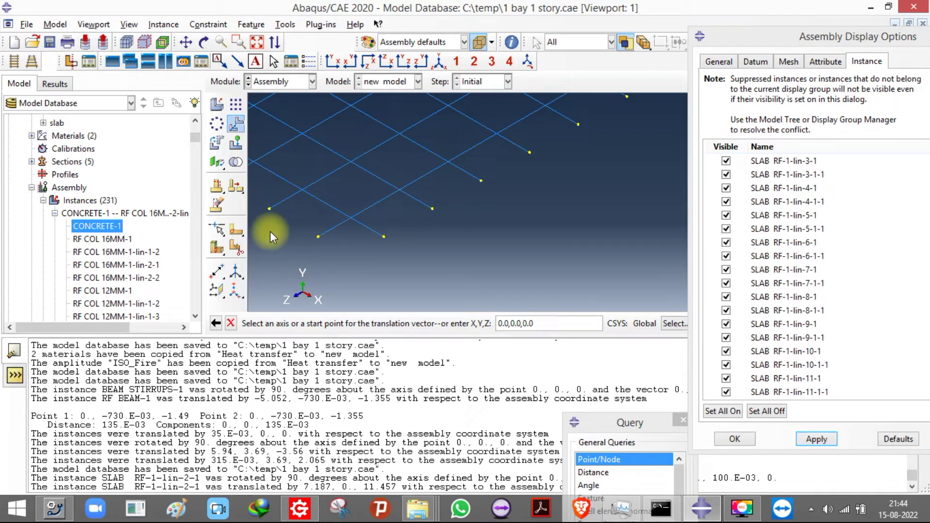
pyautogui.click(230, 274)
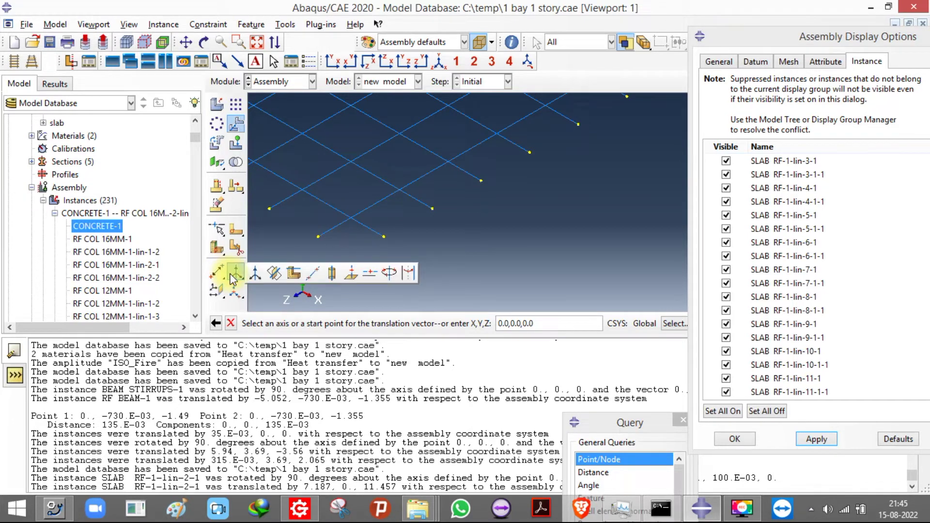
pyautogui.click(231, 278)
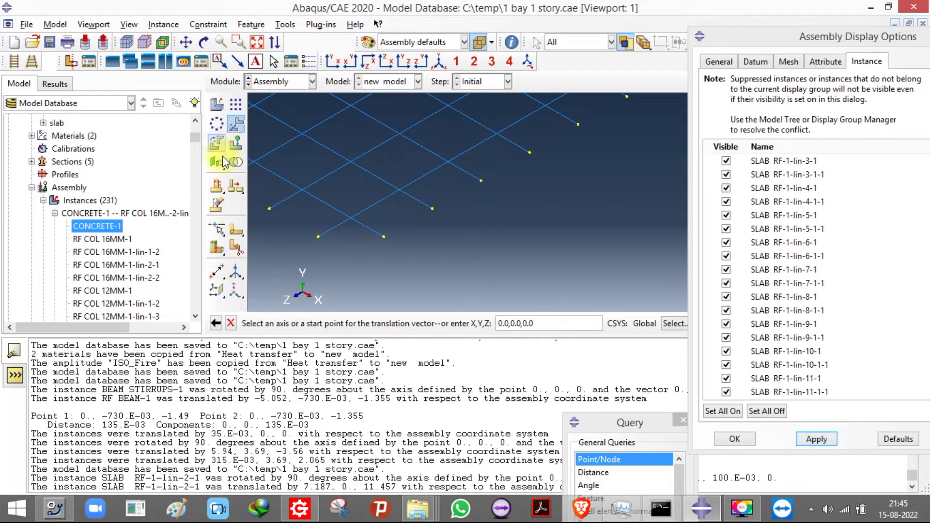
pyautogui.click(217, 271)
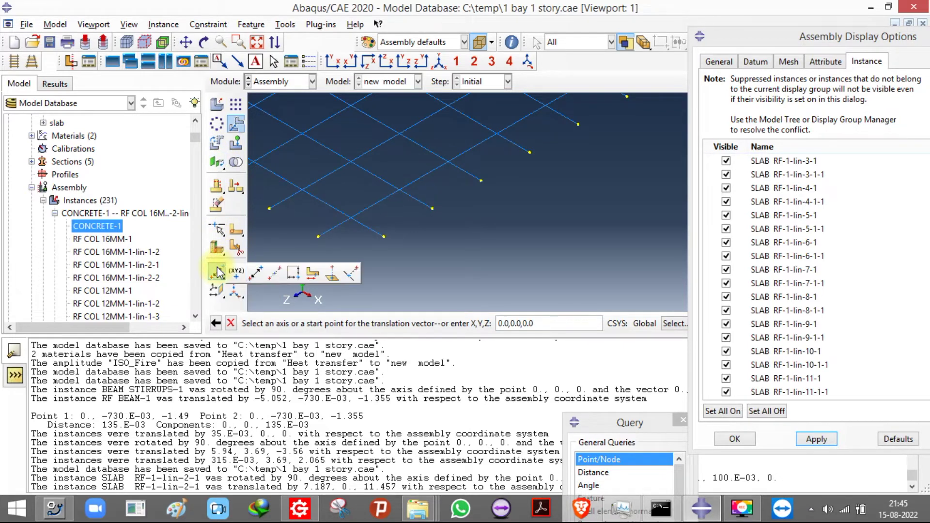
pyautogui.click(269, 275)
pyautogui.click(318, 237)
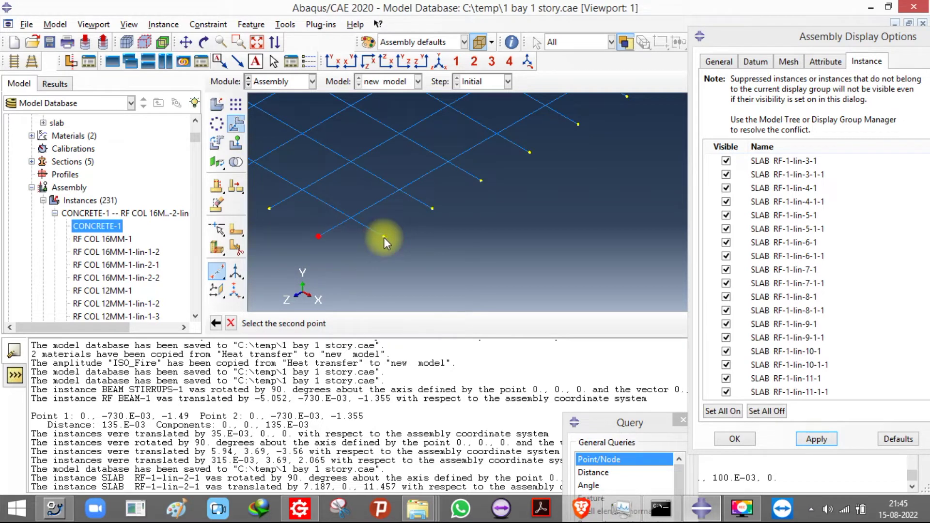
pyautogui.click(383, 237)
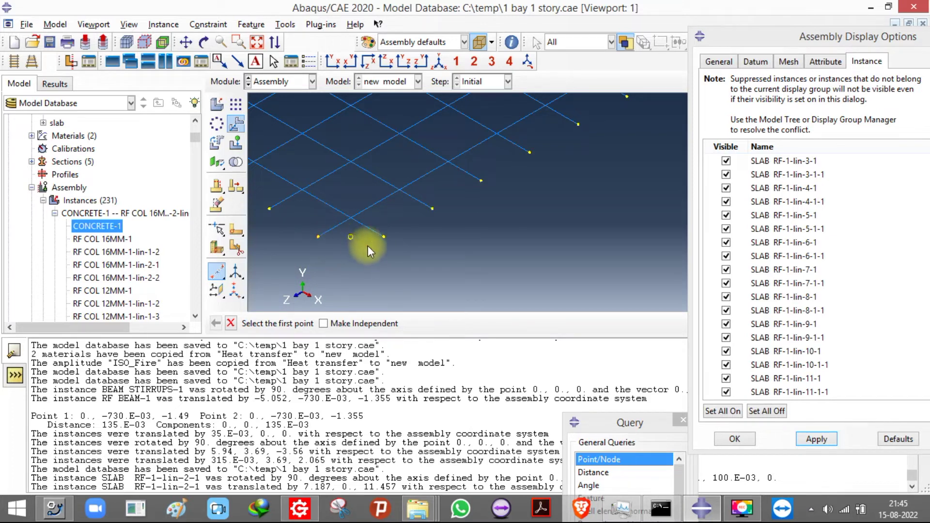
# Step: Create a datum point offset by 0, 2, 0 from the X-direction bar end at the mesh's front corner
pyautogui.click(218, 280)
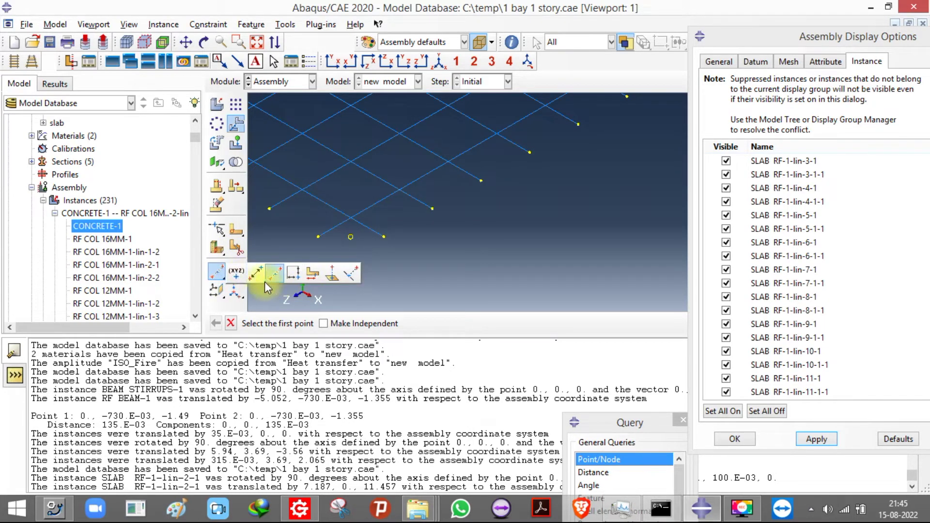
pyautogui.click(255, 273)
pyautogui.click(383, 236)
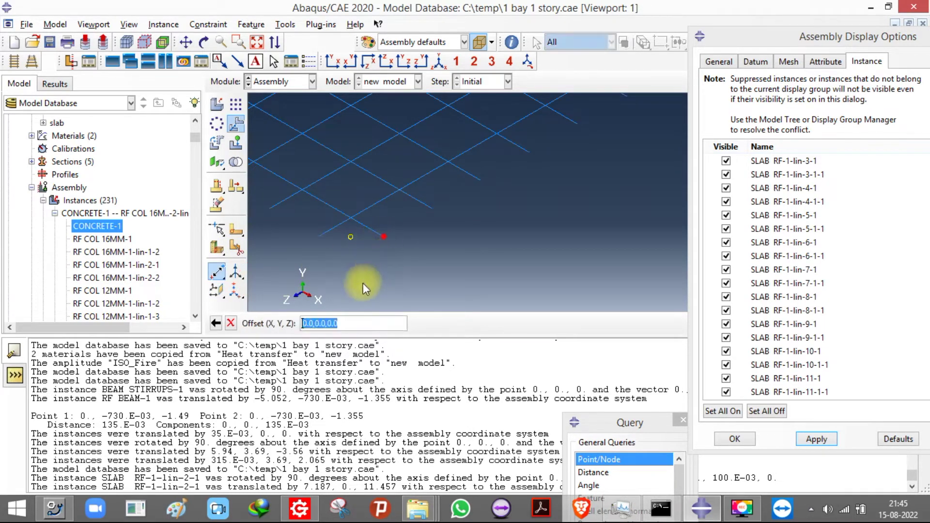
pyautogui.write('0.')
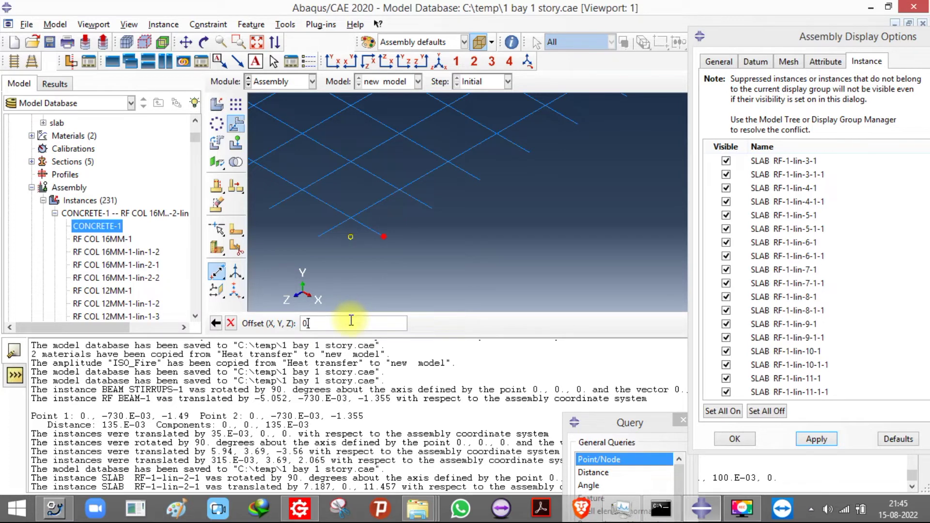
pyautogui.write(',2,0')
pyautogui.press('Return')
# Step: Highlight Datum pt-10 among the assembly features and examine its position relative to the slab reinforcement mesh
pyautogui.scroll(-8, 380, 213)
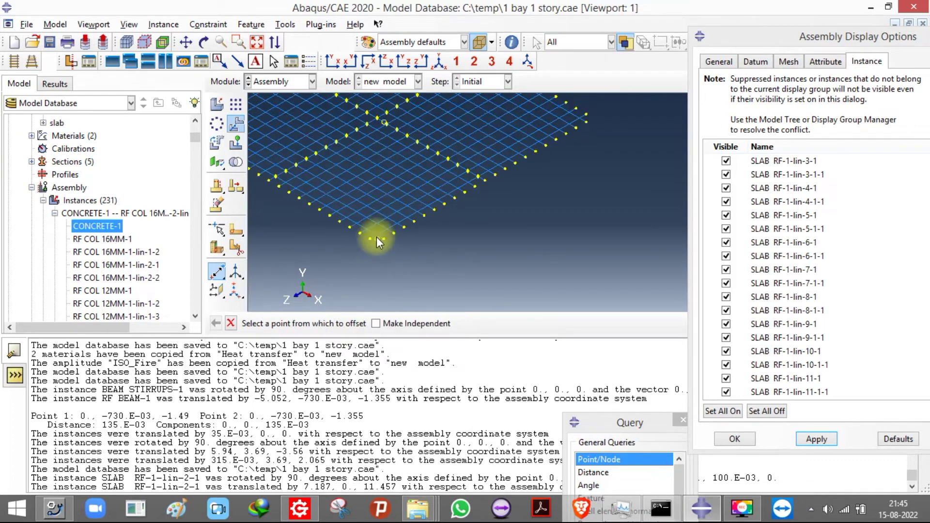
pyautogui.scroll(-2, 371, 220)
pyautogui.scroll(8, 371, 216)
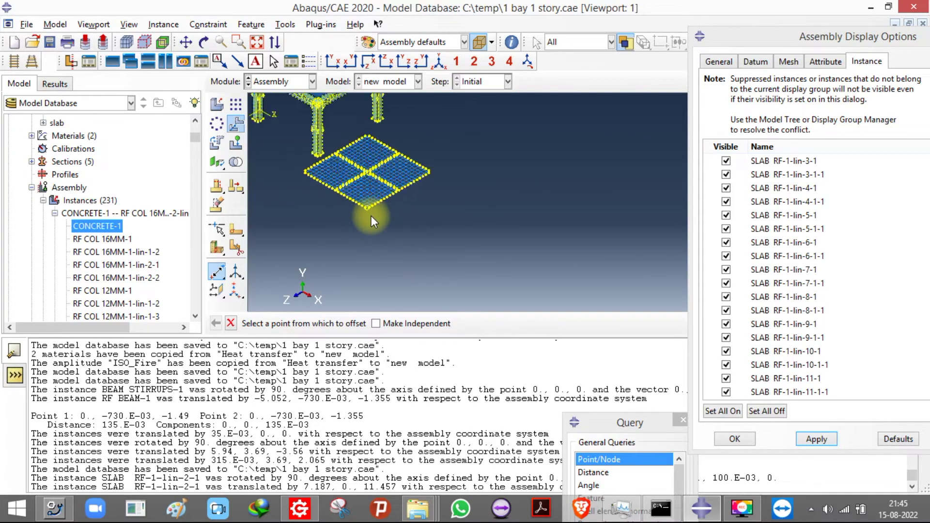
pyautogui.scroll(5, 361, 187)
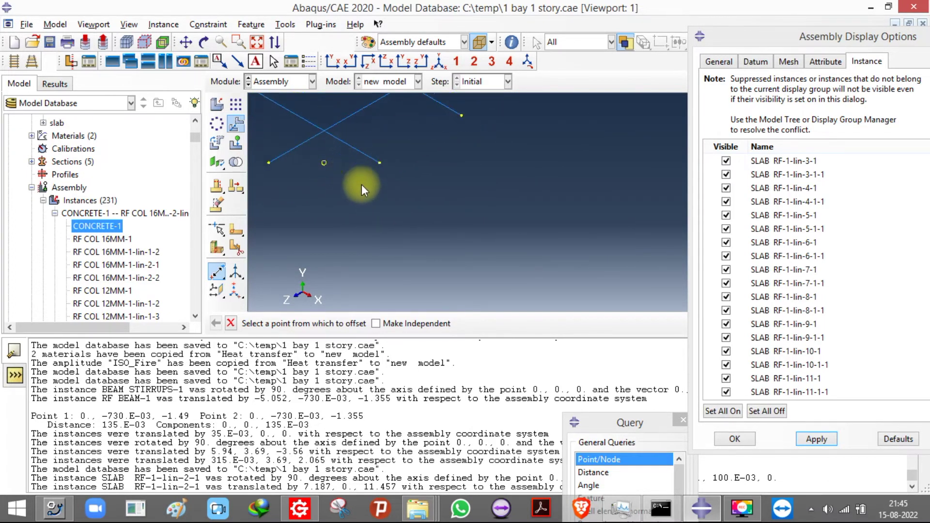
pyautogui.scroll(-2, 338, 214)
pyautogui.scroll(-15, 129, 237)
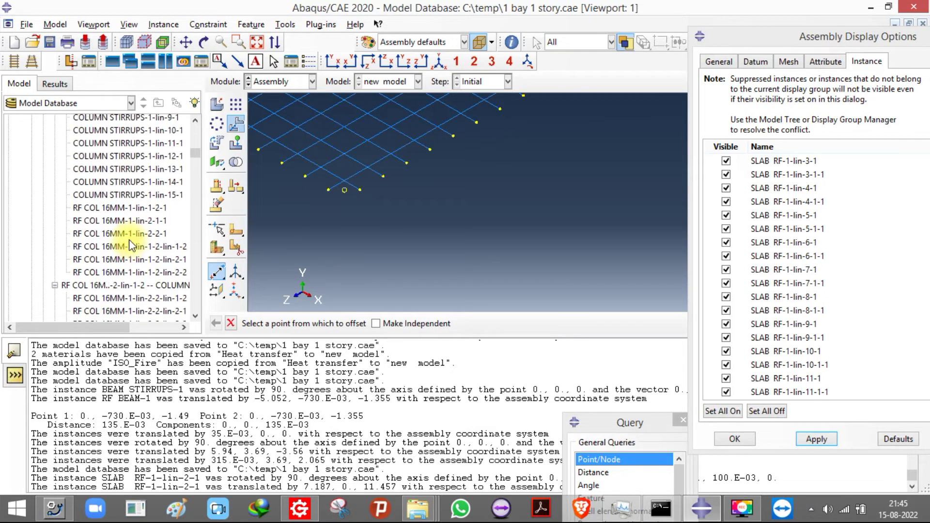
pyautogui.scroll(-12, 125, 267)
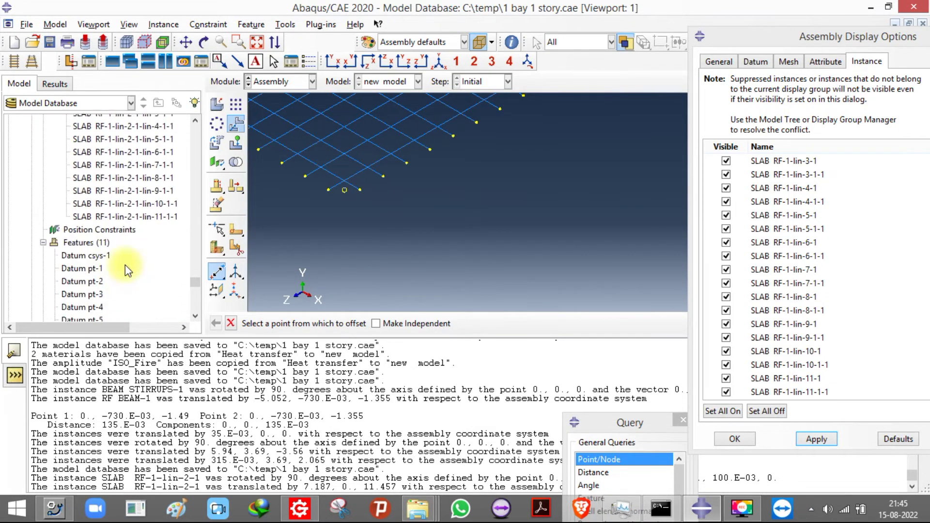
pyautogui.click(90, 150)
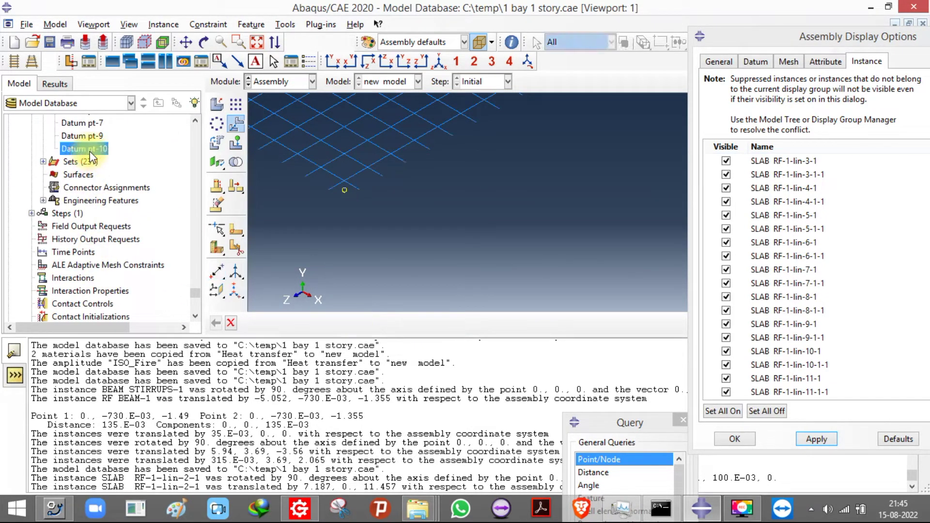
pyautogui.scroll(-5, 408, 196)
pyautogui.scroll(5, 396, 189)
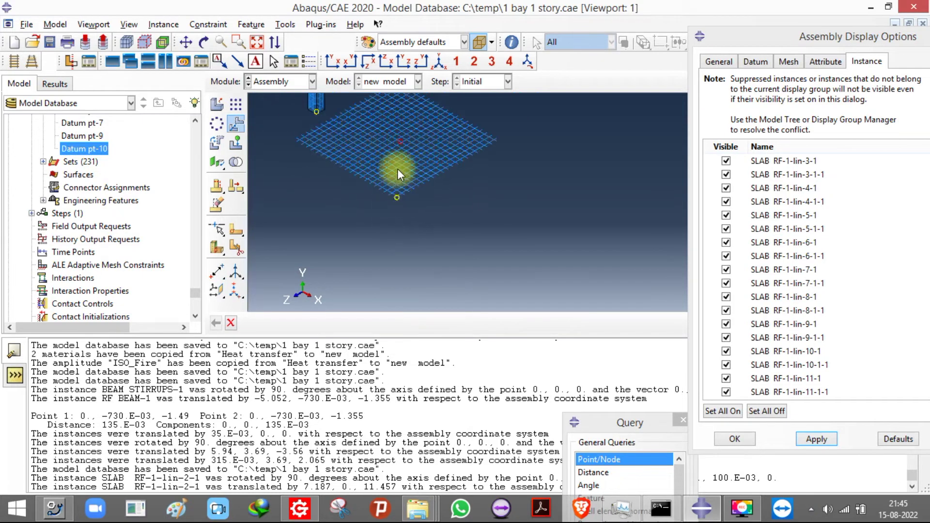
# Step: Create a datum plane through three points: Datum pt-10 and two adjacent bar ends along the mesh edge at its front corner
pyautogui.click(221, 292)
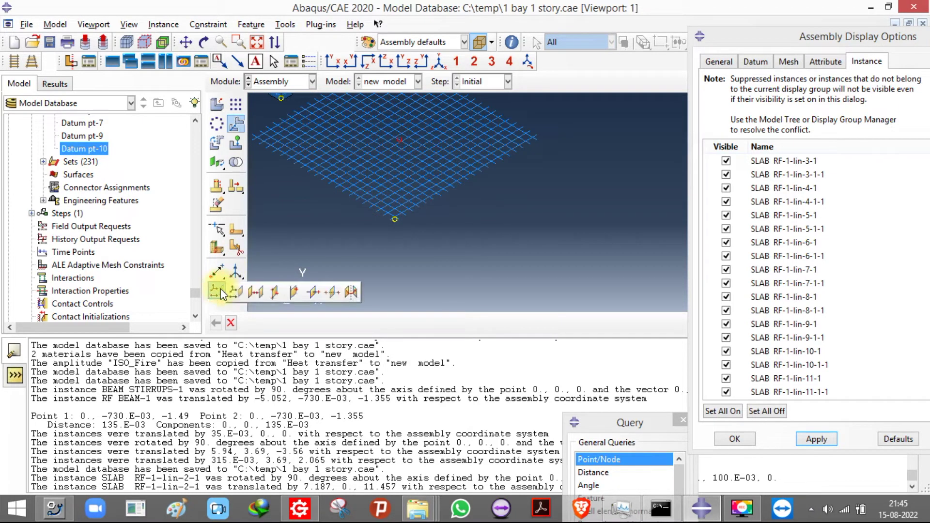
pyautogui.click(269, 293)
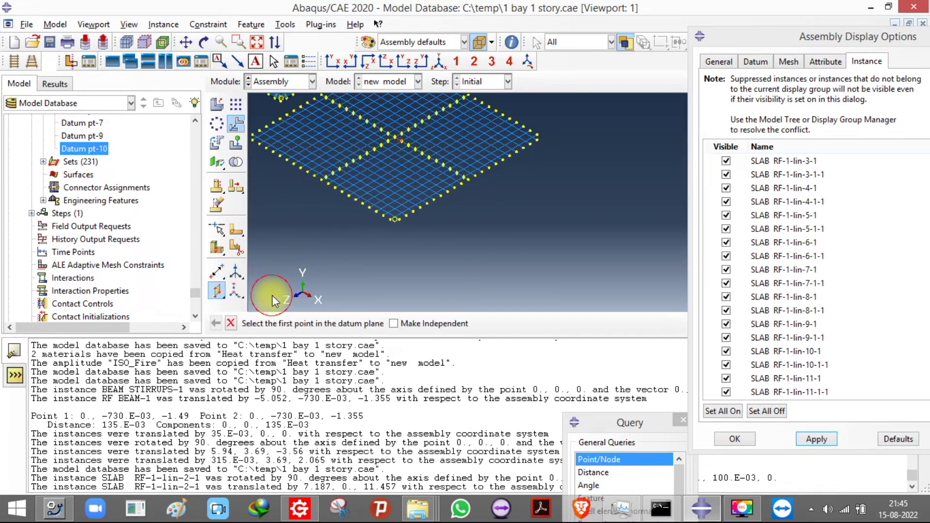
pyautogui.click(398, 140)
pyautogui.scroll(2, 402, 216)
pyautogui.click(397, 223)
pyautogui.click(410, 215)
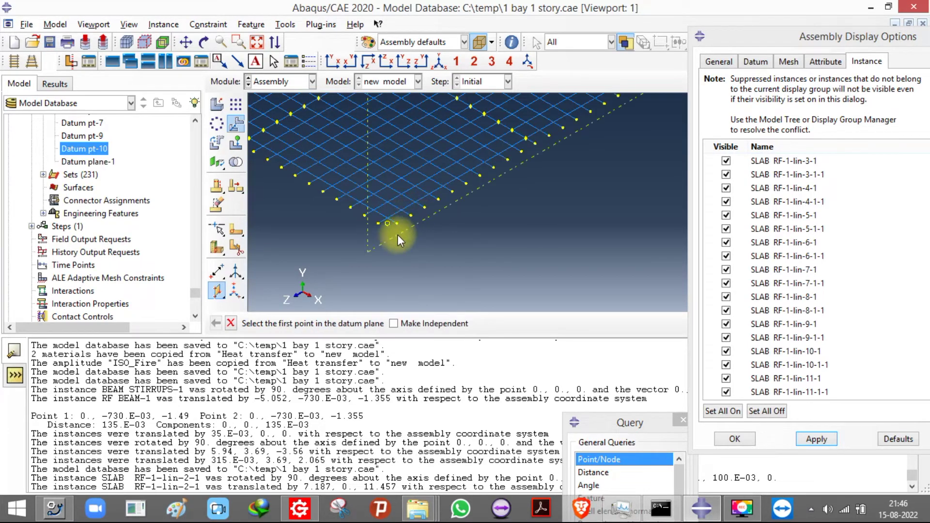
# Step: Project the outermost Z-direction bar end at the mesh's front corner onto the new datum plane as a datum point
pyautogui.scroll(1, 291, 243)
pyautogui.moveTo(217, 274); pyautogui.dragTo(348, 278)
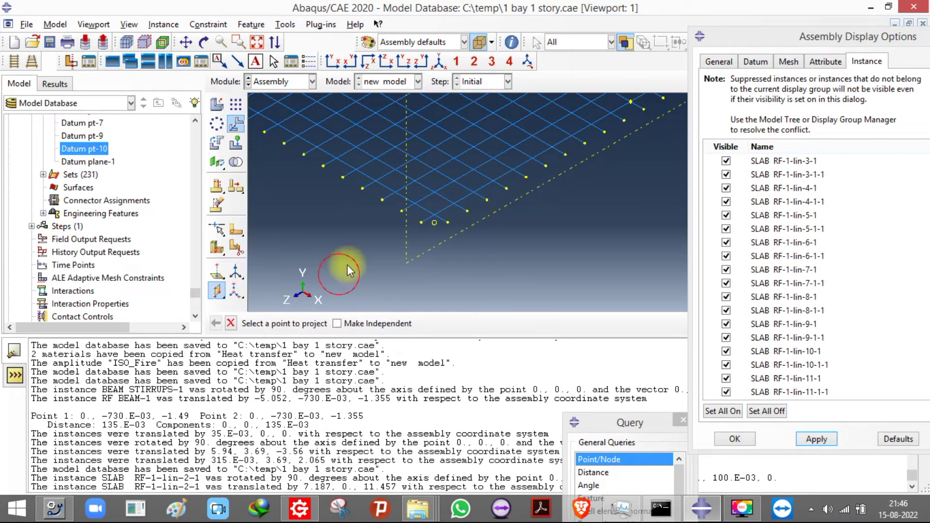
pyautogui.click(420, 221)
pyautogui.click(420, 252)
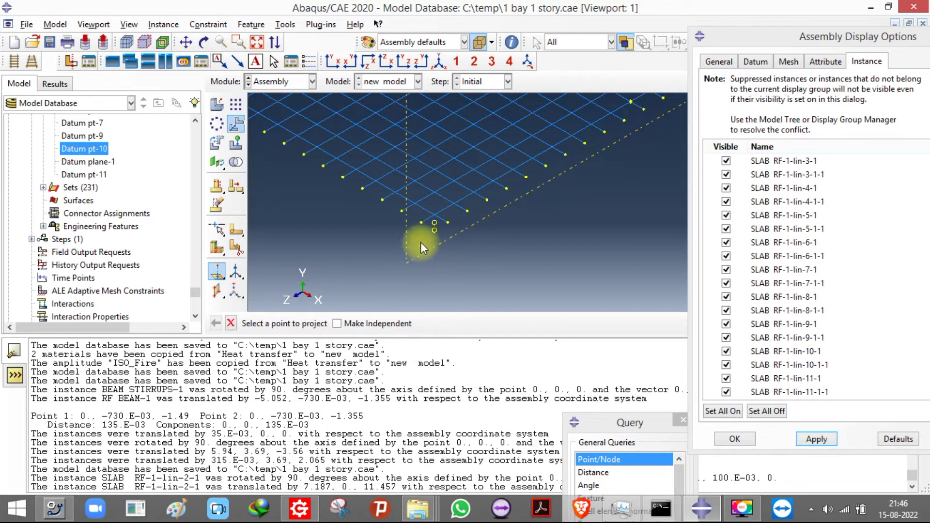
pyautogui.click(230, 323)
pyautogui.click(237, 126)
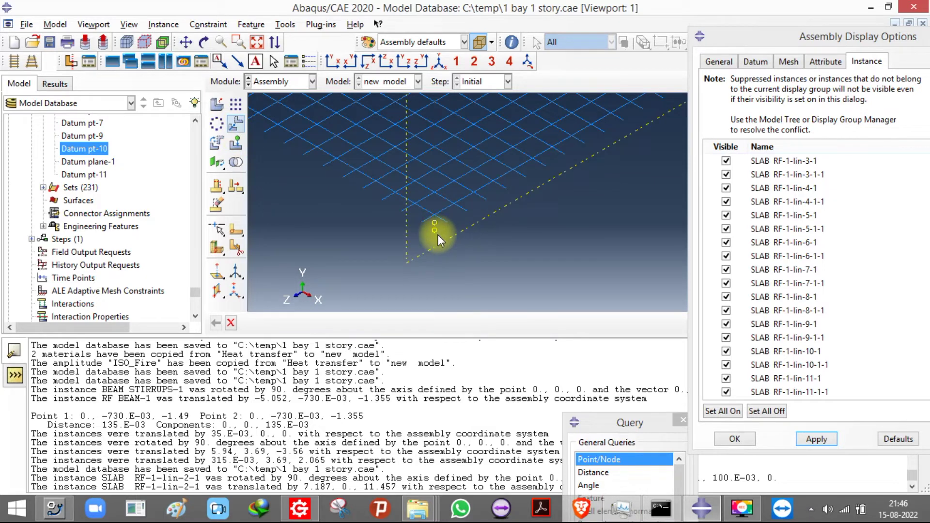
pyautogui.scroll(-5, 432, 260)
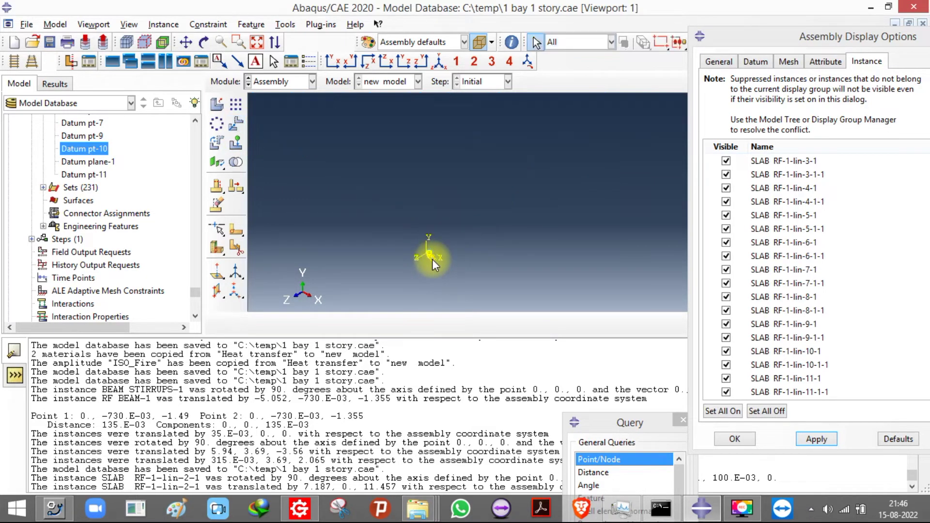
pyautogui.scroll(8, 429, 261)
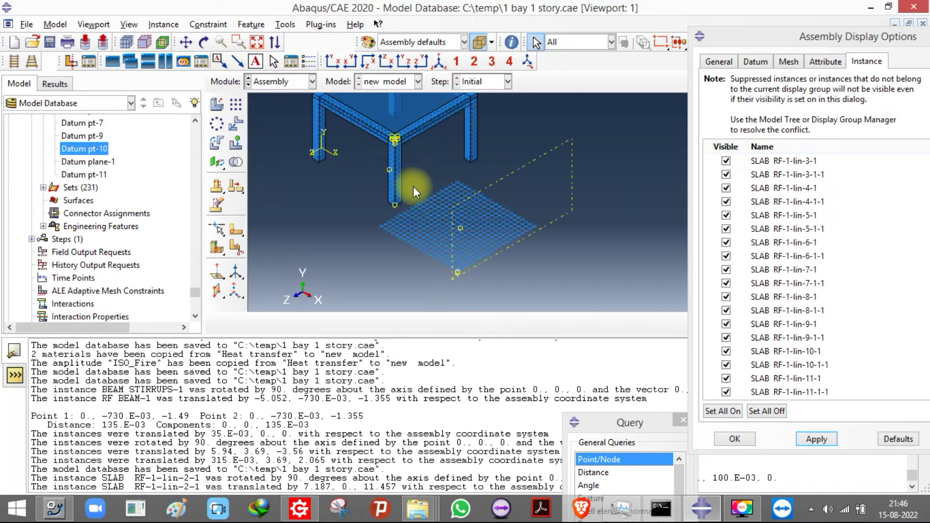
pyautogui.click(427, 240)
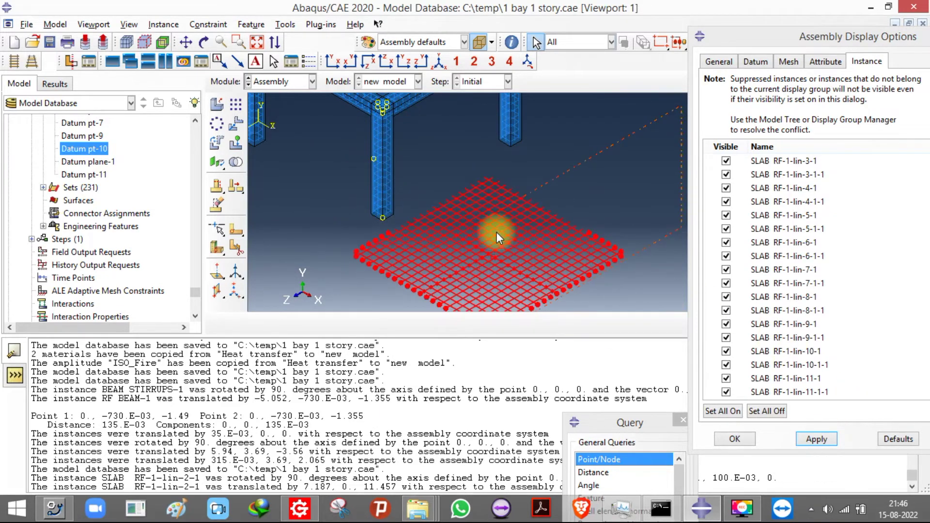
pyautogui.scroll(2, 484, 230)
pyautogui.click(383, 153)
pyautogui.click(508, 237)
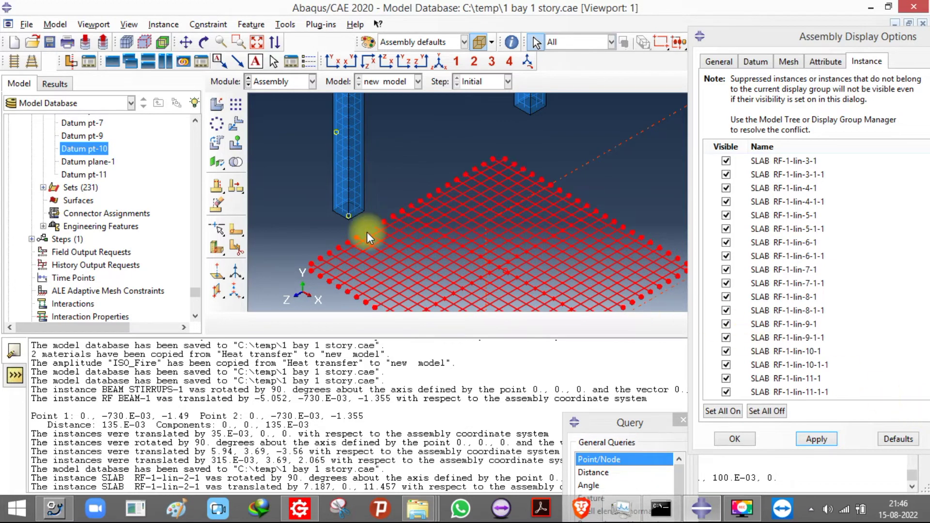
pyautogui.scroll(2, 368, 232)
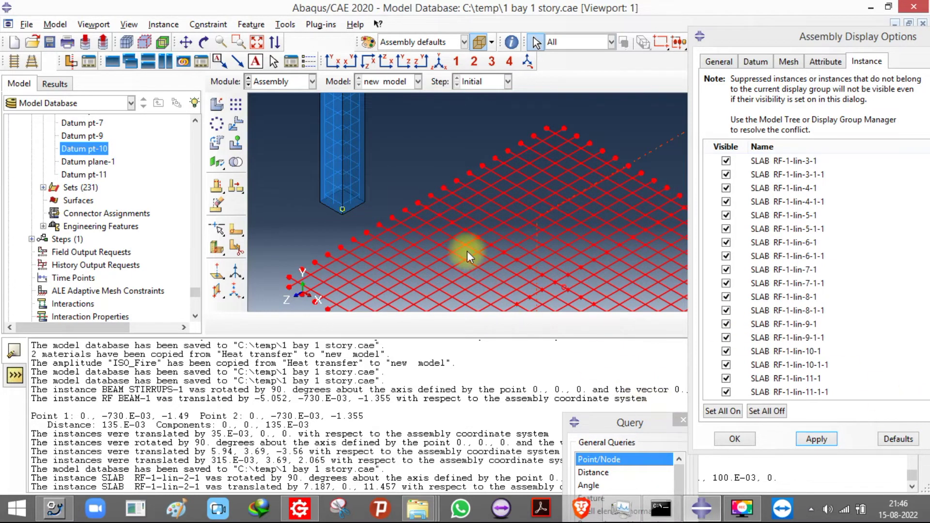
pyautogui.scroll(-3, 475, 269)
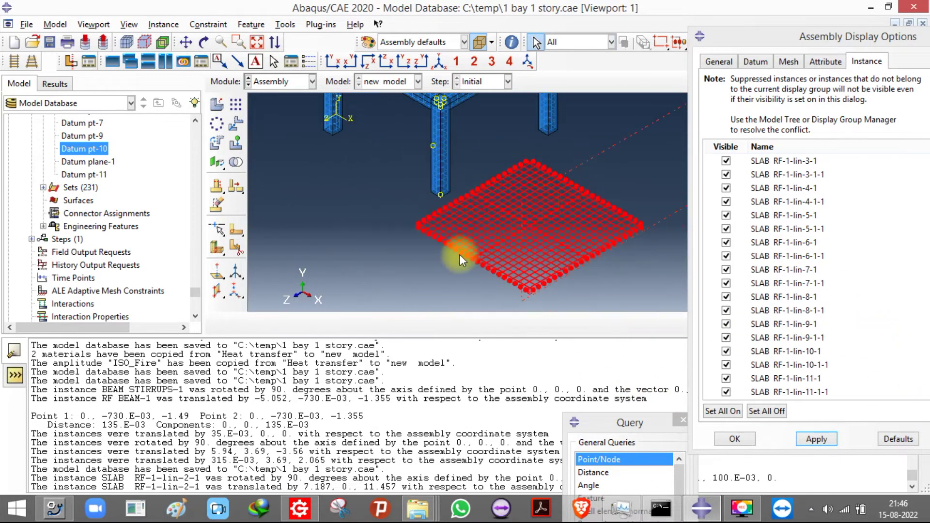
# Step: Translate all slab reinforcement instances from the lower datum point below the mesh's front corner to the reference point on the concrete slab's front corner edge
pyautogui.click(236, 124)
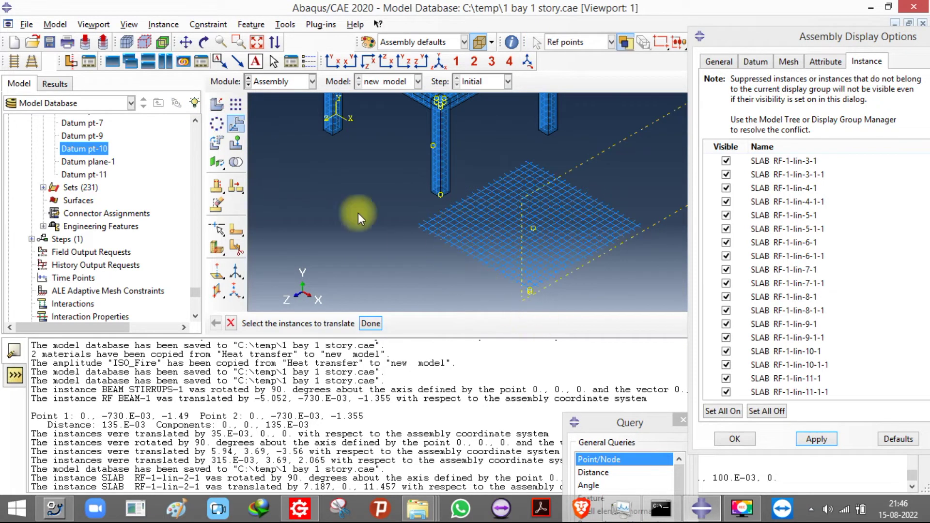
pyautogui.click(429, 209)
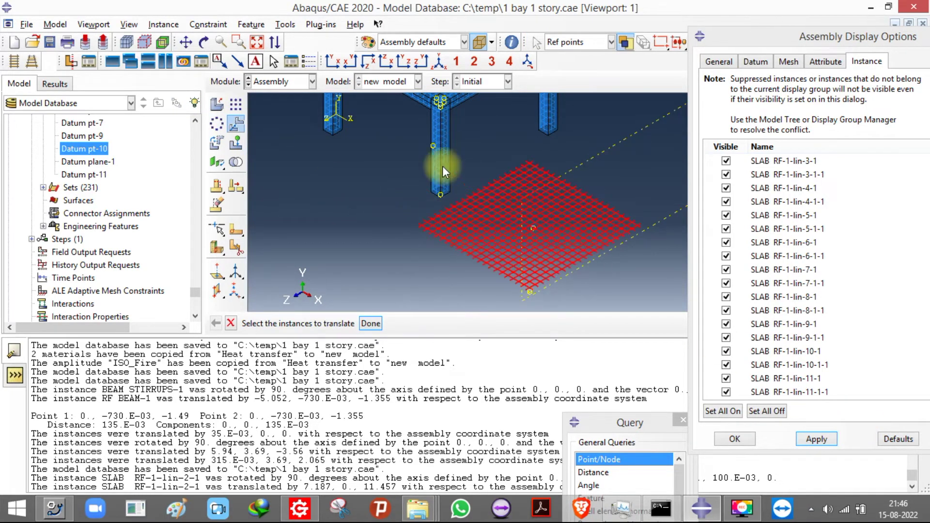
pyautogui.scroll(2, 479, 179)
pyautogui.scroll(-1, 532, 248)
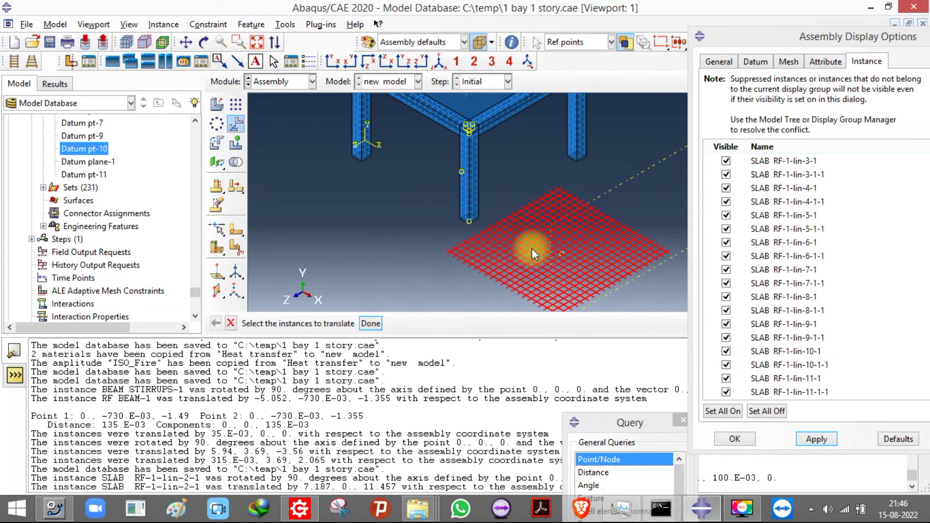
pyautogui.click(371, 324)
pyautogui.scroll(5, 523, 242)
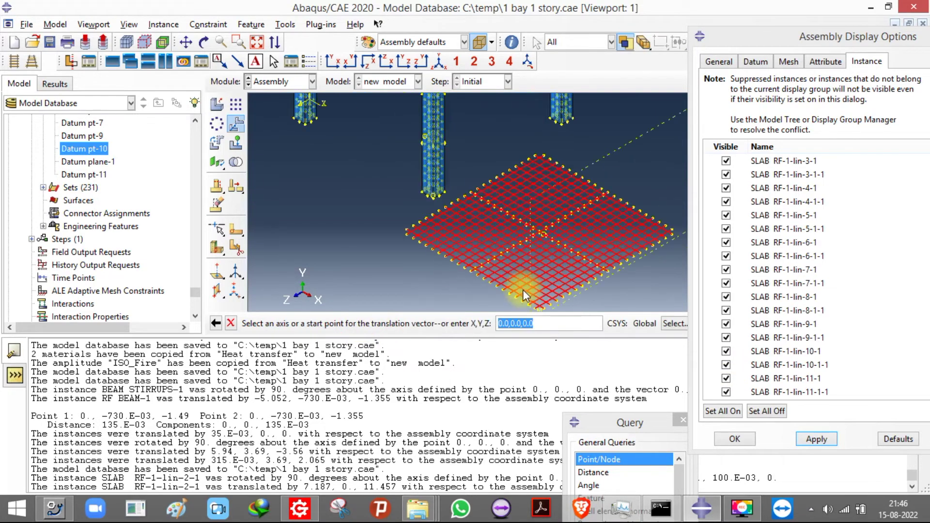
pyautogui.scroll(5, 533, 263)
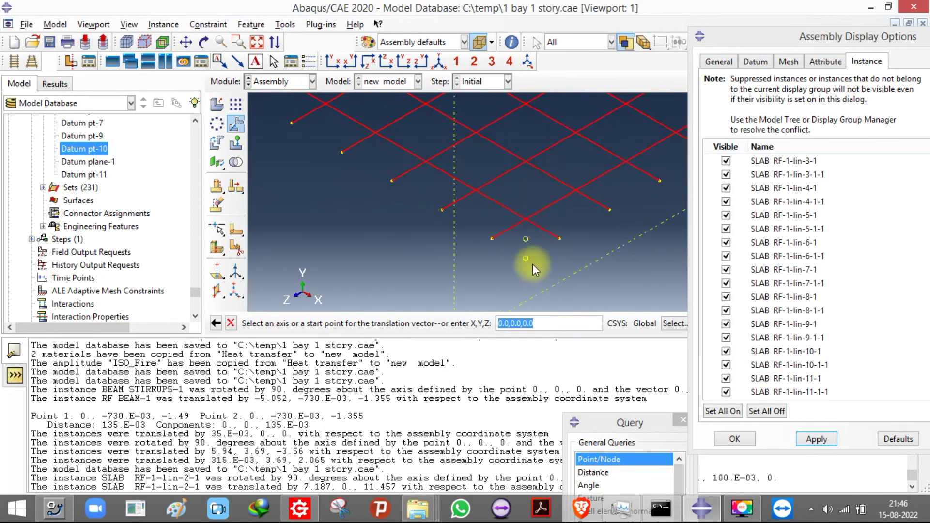
pyautogui.click(525, 255)
pyautogui.scroll(-8, 543, 248)
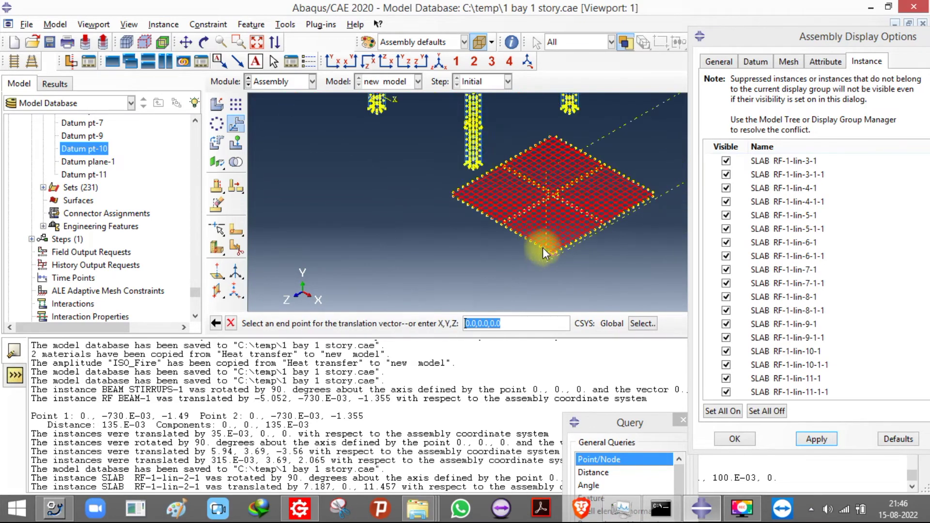
pyautogui.scroll(5, 545, 167)
pyautogui.scroll(8, 545, 167)
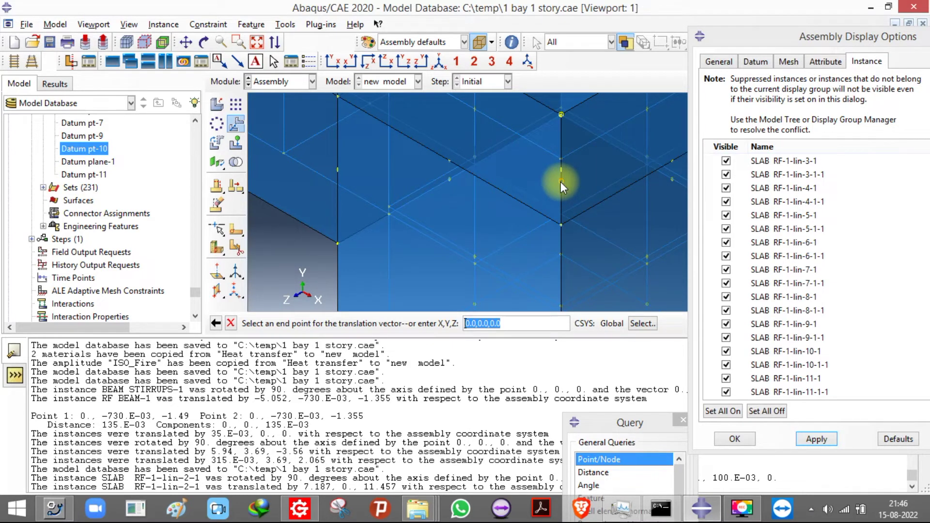
pyautogui.click(561, 181)
# Step: Check the mesh placement within the slab in top and isometric views, accept the new position and end the Translate command
pyautogui.scroll(-5, 462, 177)
pyautogui.scroll(5, 462, 177)
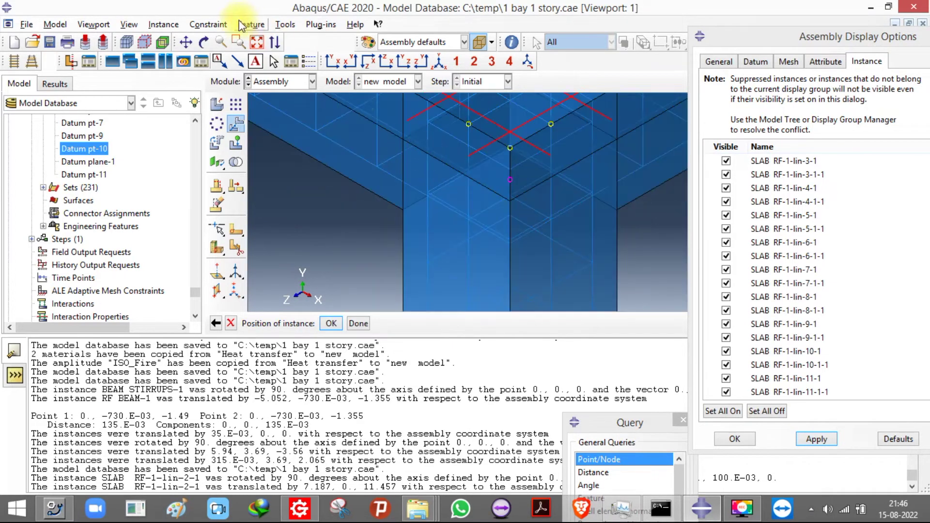
pyautogui.click(373, 62)
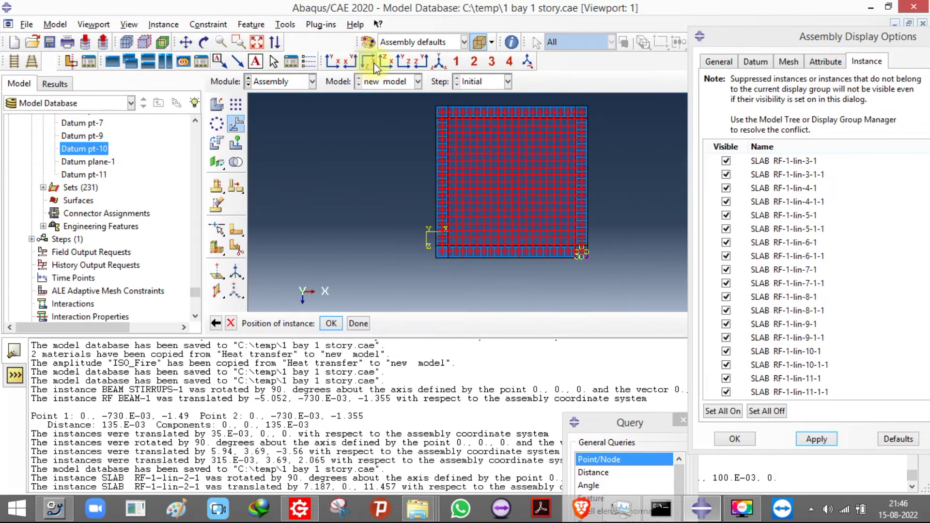
pyautogui.scroll(8, 581, 111)
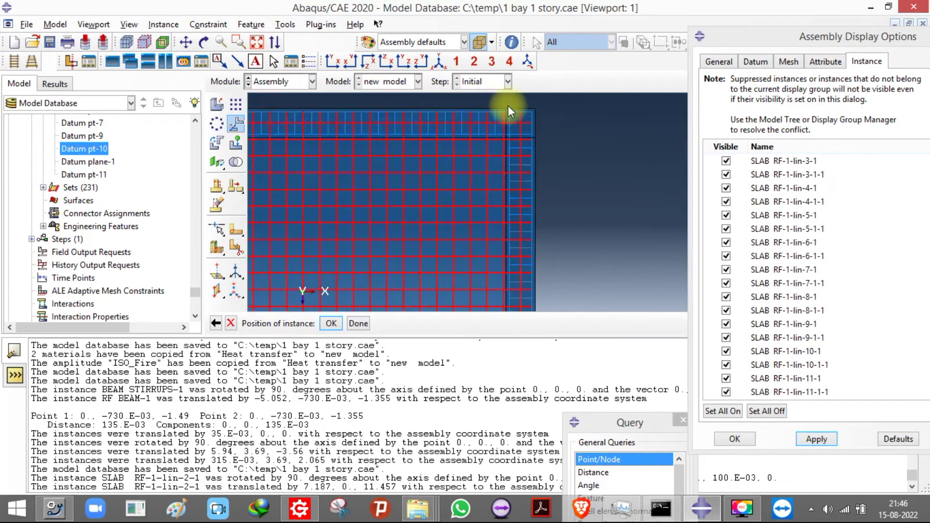
pyautogui.scroll(-8, 508, 106)
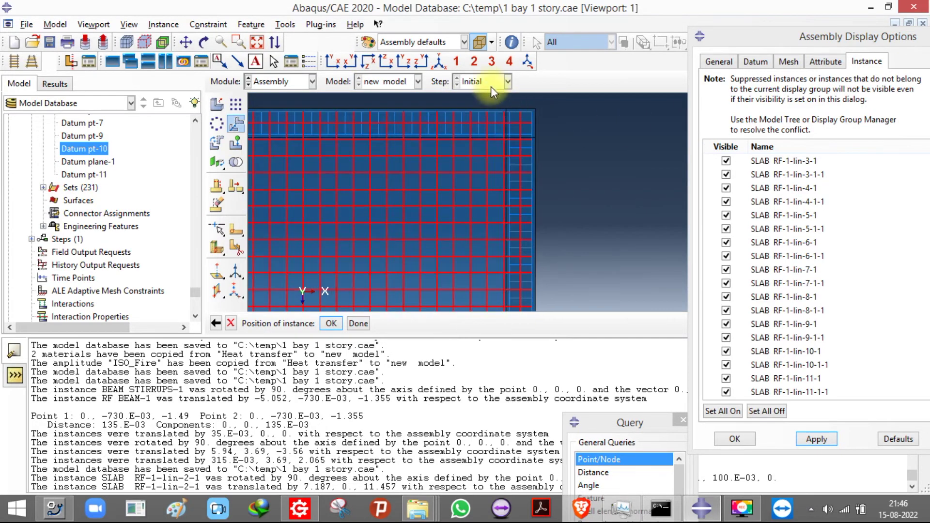
pyautogui.click(439, 62)
pyautogui.scroll(5, 530, 166)
pyautogui.scroll(-3, 409, 240)
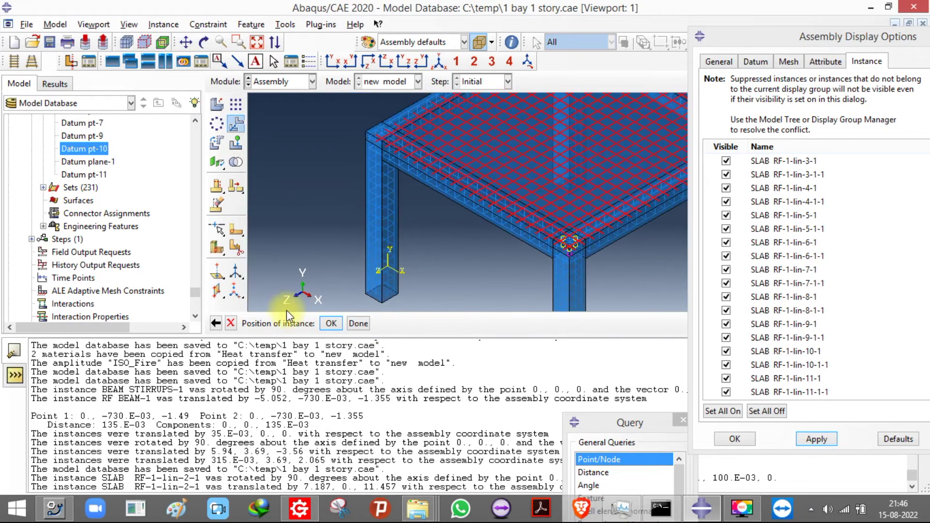
pyautogui.click(331, 323)
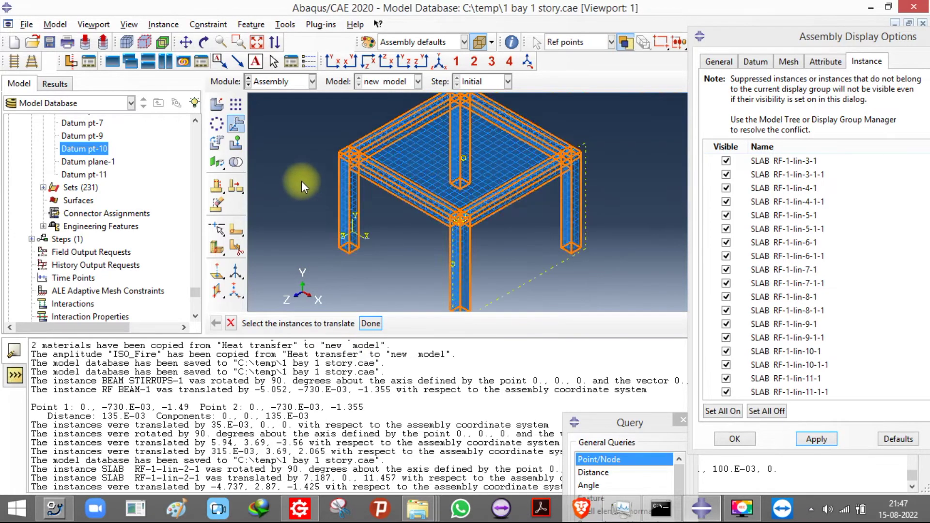
pyautogui.click(231, 324)
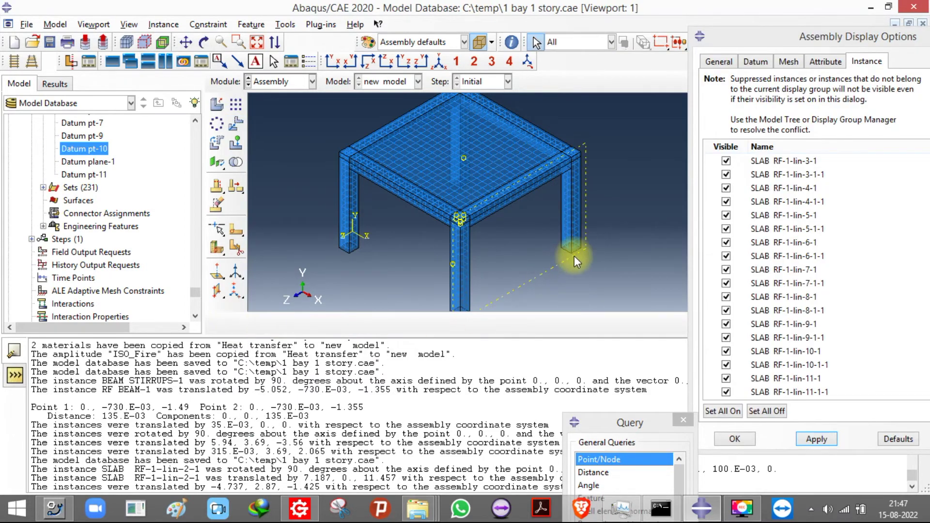
# Step: Keep all instances visible and apply beam profile rendering to the assembly at scale factor 1
pyautogui.click(772, 411)
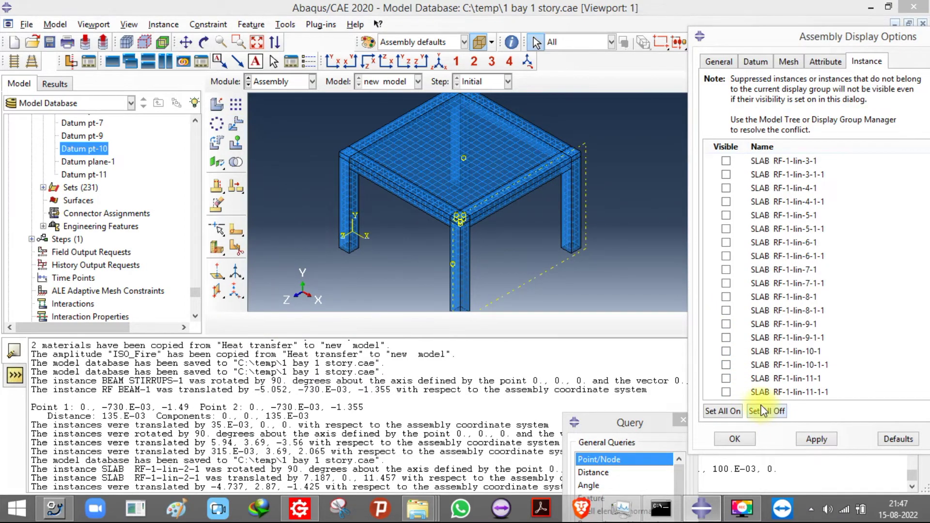
pyautogui.click(736, 411)
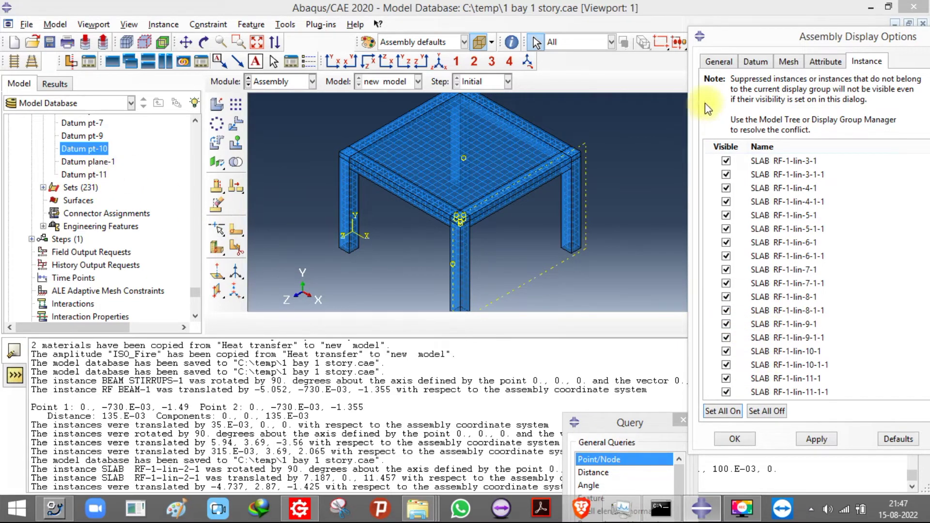
pyautogui.click(765, 61)
pyautogui.click(718, 61)
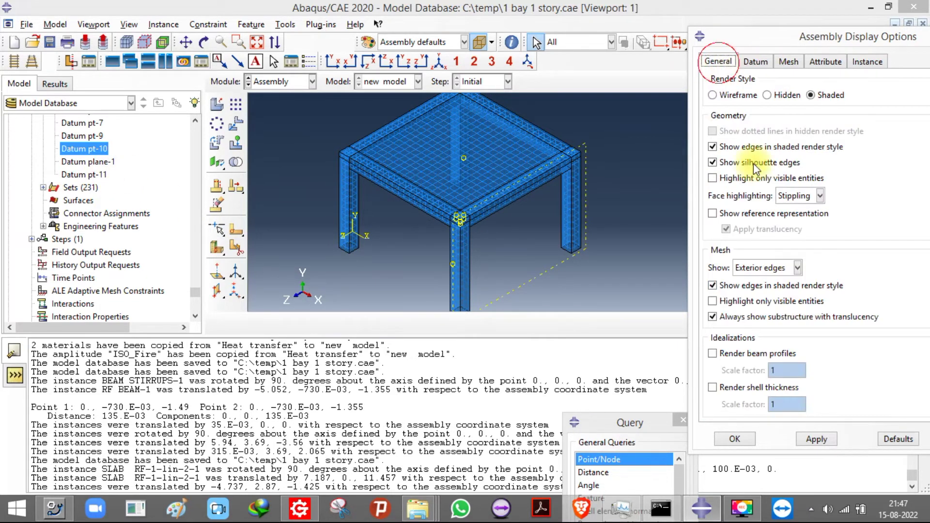
pyautogui.click(741, 354)
pyautogui.click(825, 439)
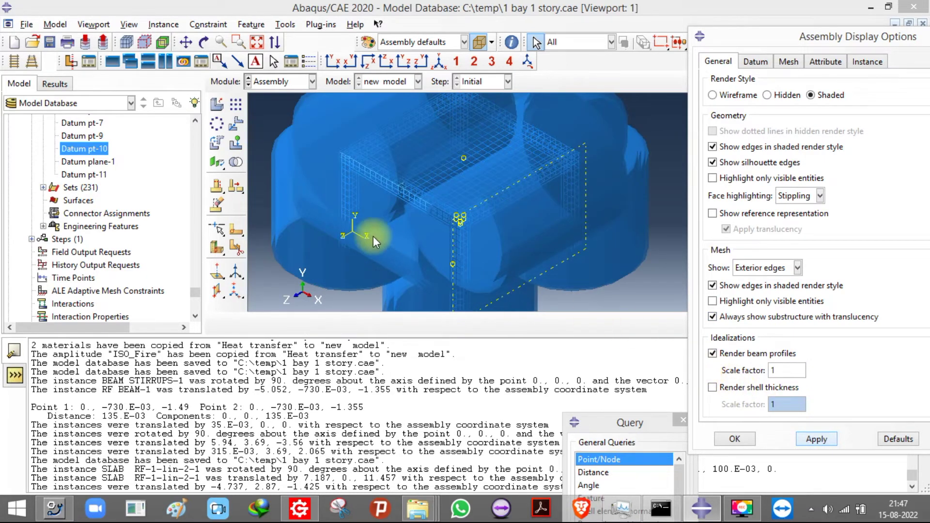
pyautogui.scroll(-3, 368, 251)
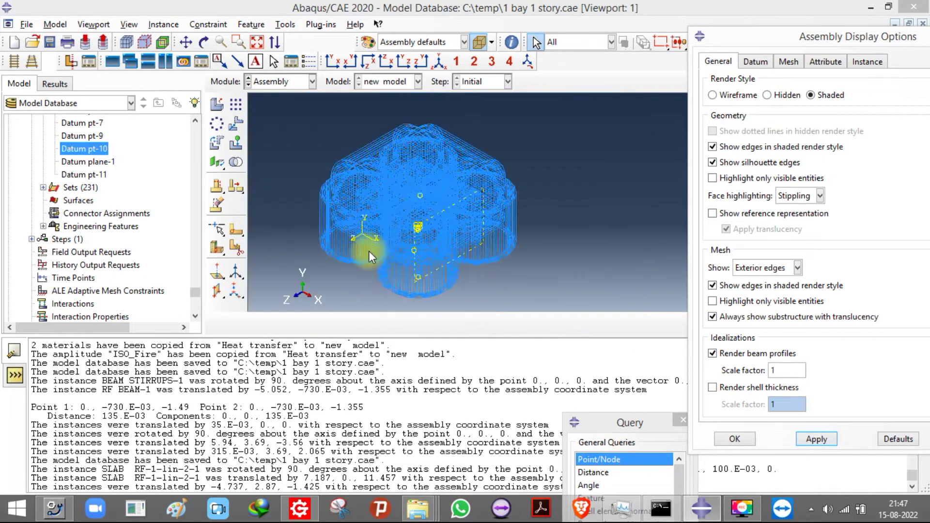
# Step: Switch to the Property module and inspect the cross-sectional area of the RF 12MM truss section
pyautogui.click(267, 82)
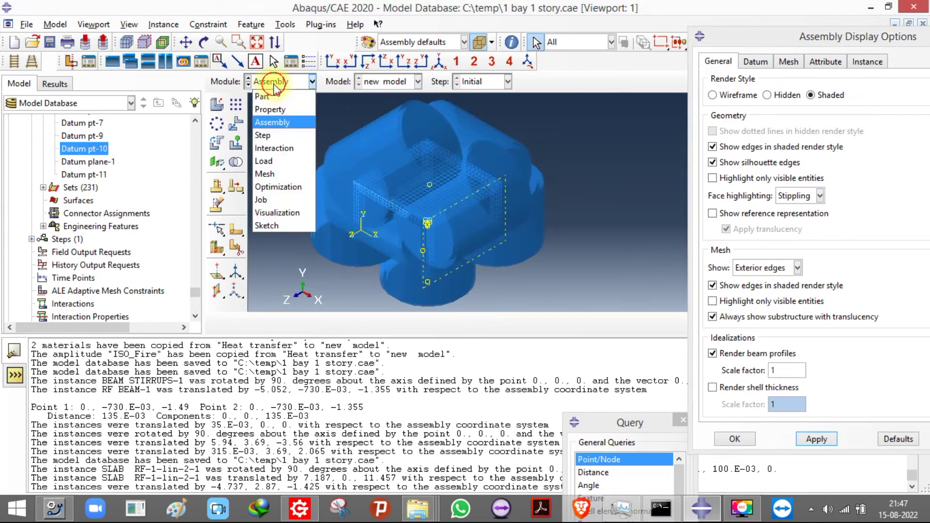
pyautogui.click(276, 108)
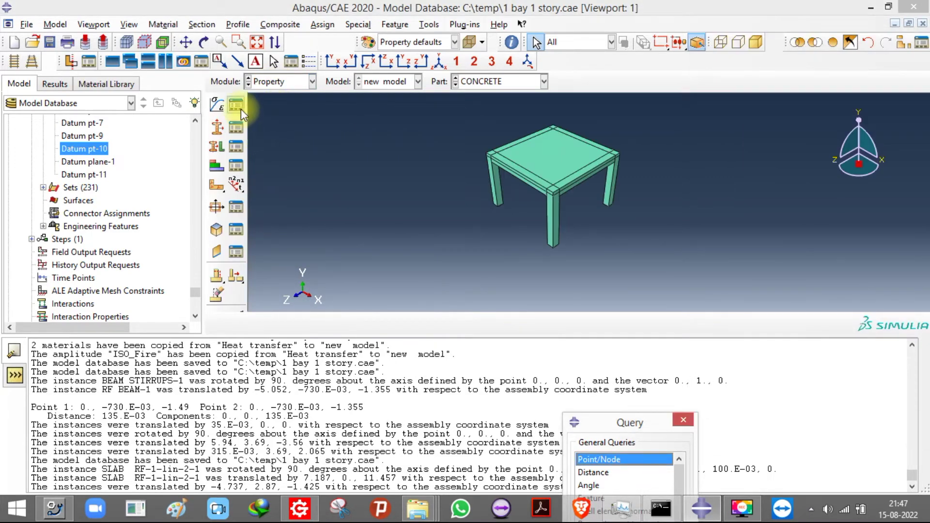
pyautogui.click(237, 106)
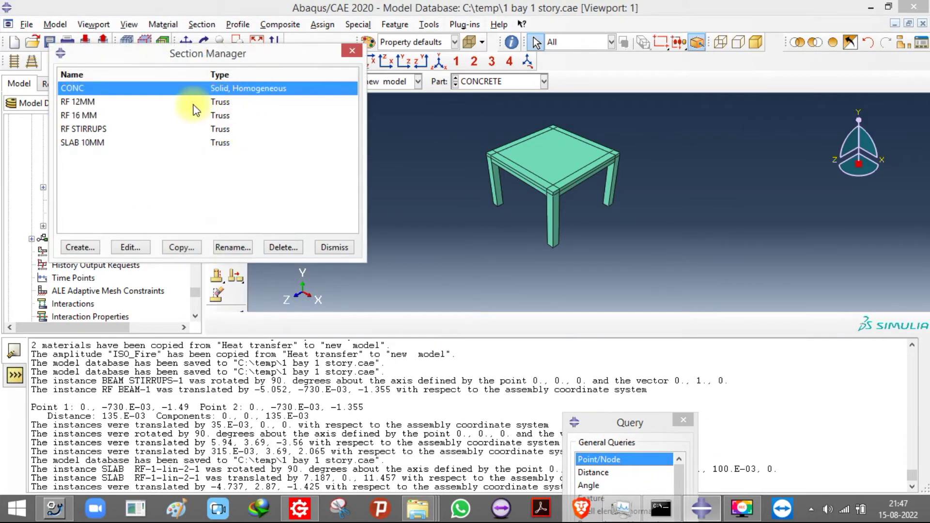
pyautogui.doubleClick(190, 102)
pyautogui.doubleClick(214, 209)
pyautogui.click(218, 212)
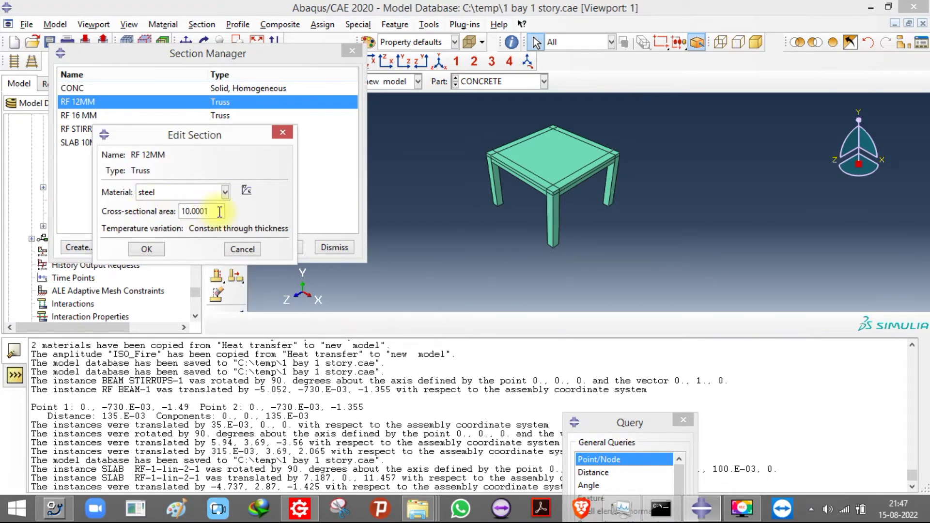
pyautogui.click(283, 133)
# Step: Inspect the cross-sectional areas of the RF 16 MM, RF STIRRUPS and SLAB 10MM truss sections, and minimize the program to the desktop
pyautogui.click(223, 116)
pyautogui.doubleClick(222, 116)
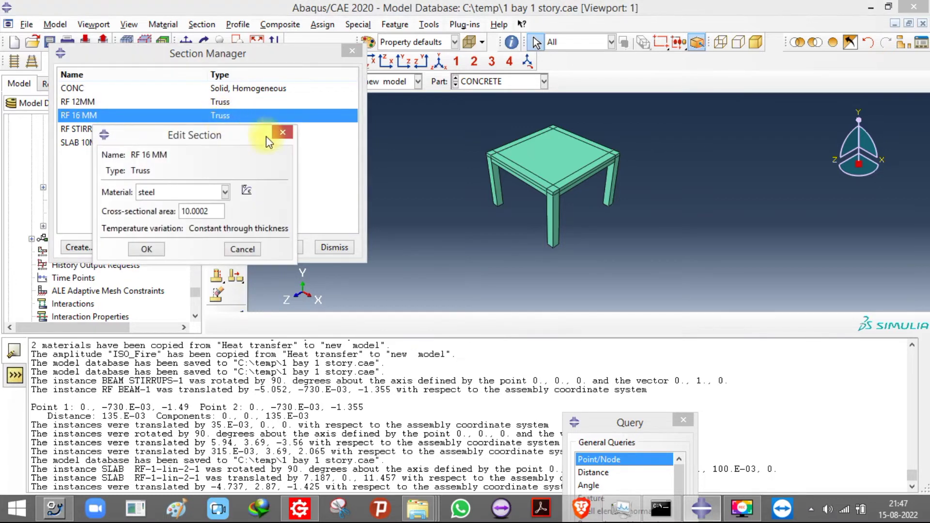
pyautogui.click(287, 133)
pyautogui.doubleClick(203, 129)
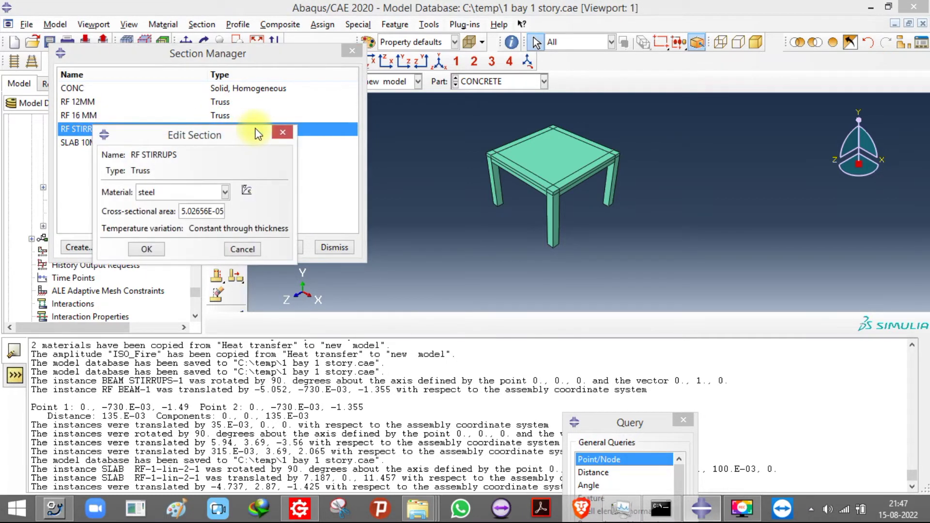
pyautogui.click(280, 131)
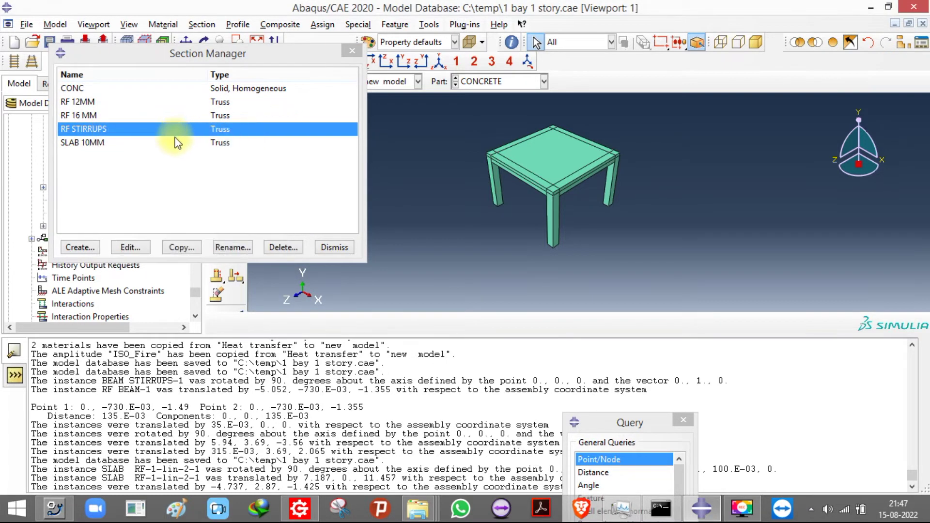
pyautogui.doubleClick(177, 141)
pyautogui.click(289, 128)
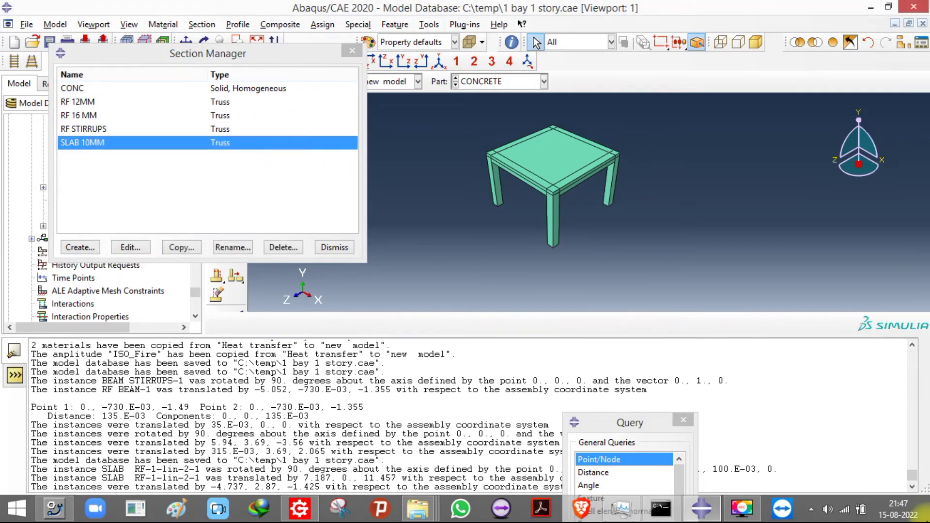
pyautogui.click(701, 509)
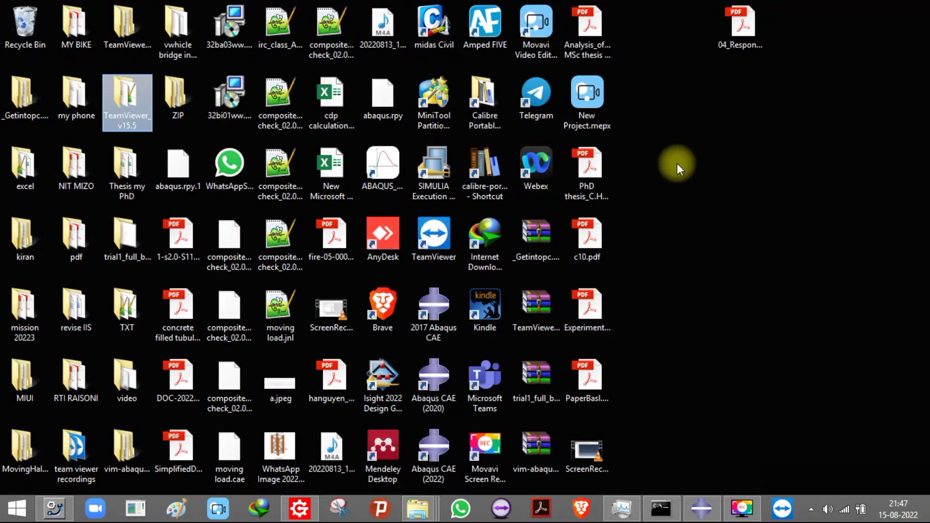
# Step: Open the New Microsoft Excel Worksheet file from the desktop and dismiss the Office activation wizard
pyautogui.click(682, 146)
pyautogui.click(319, 173)
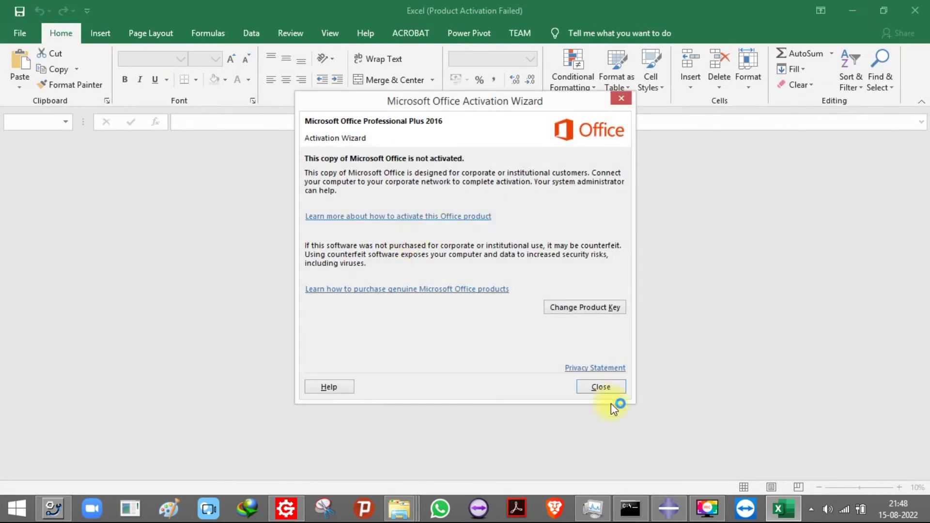
pyautogui.click(603, 386)
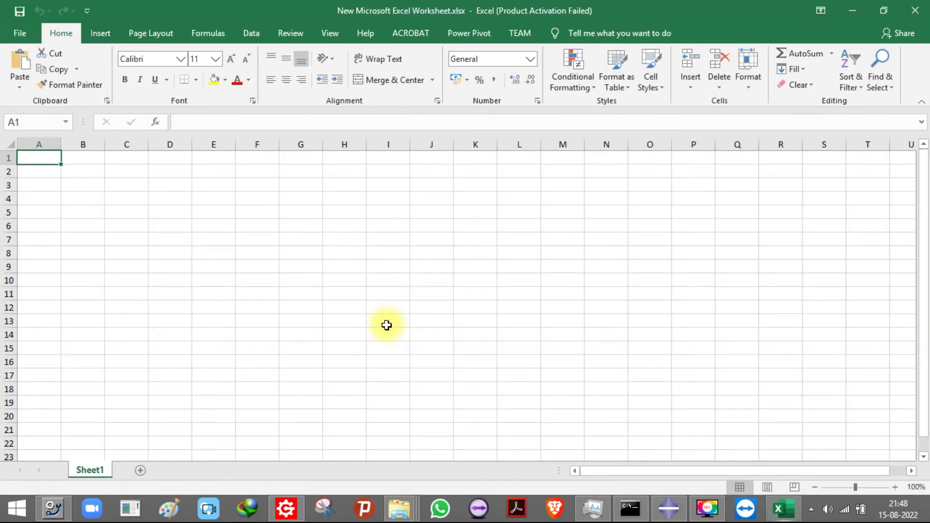
# Step: Enter the bar diameters 8, 10, 12 and 16 in cells H7 to H10
pyautogui.click(343, 236)
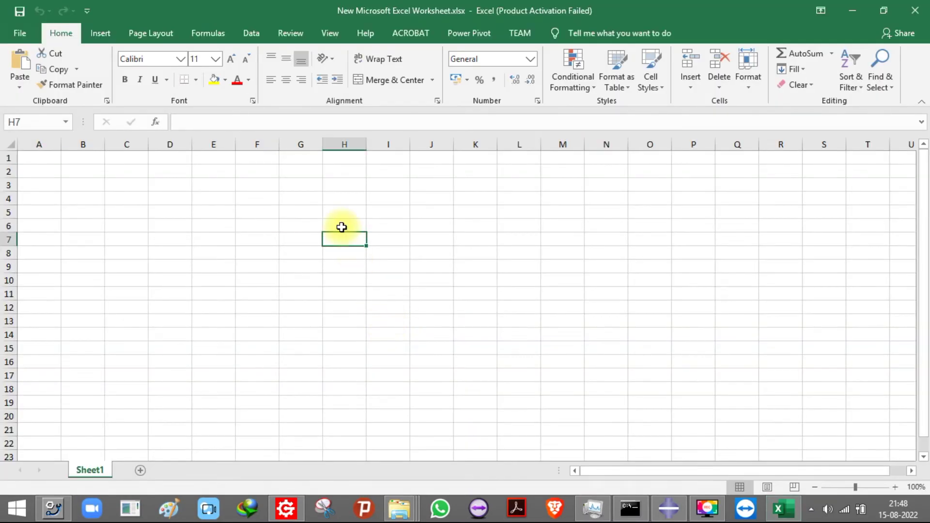
pyautogui.write('8')
pyautogui.press('Return')
pyautogui.write('10')
pyautogui.press('Return')
pyautogui.write('12')
pyautogui.press('Return')
pyautogui.write('16')
# Step: Calculate the bar areas with =0.7854*H7^2 in I7 and fill the formula down to I10
pyautogui.click(388, 241)
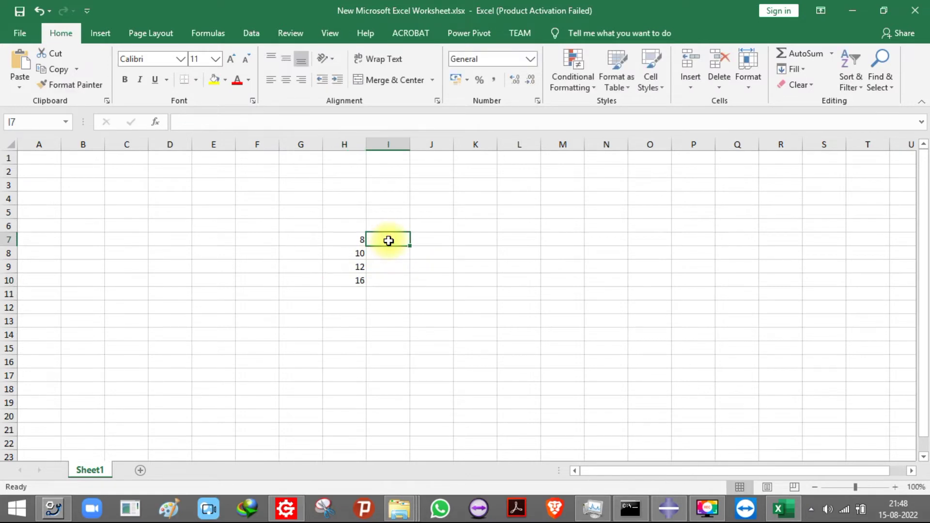
pyautogui.write('=0.7854*')
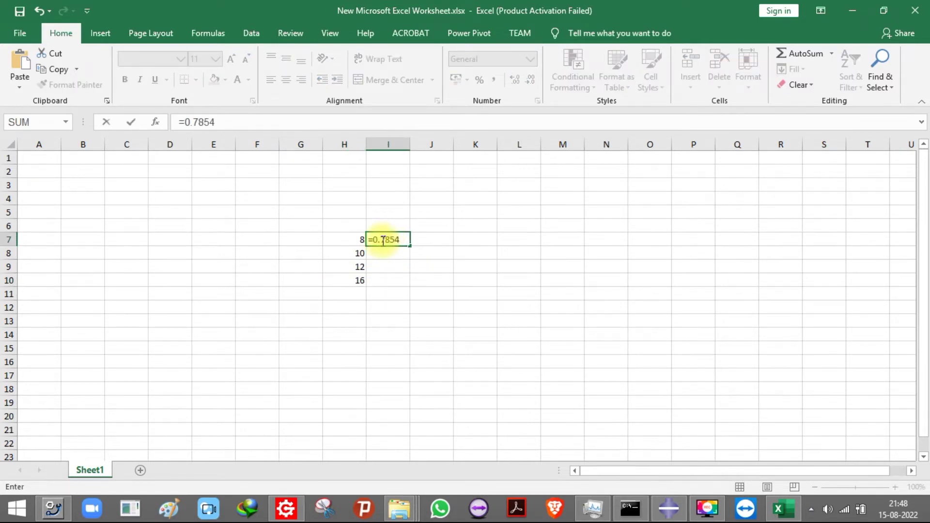
pyautogui.click(354, 239)
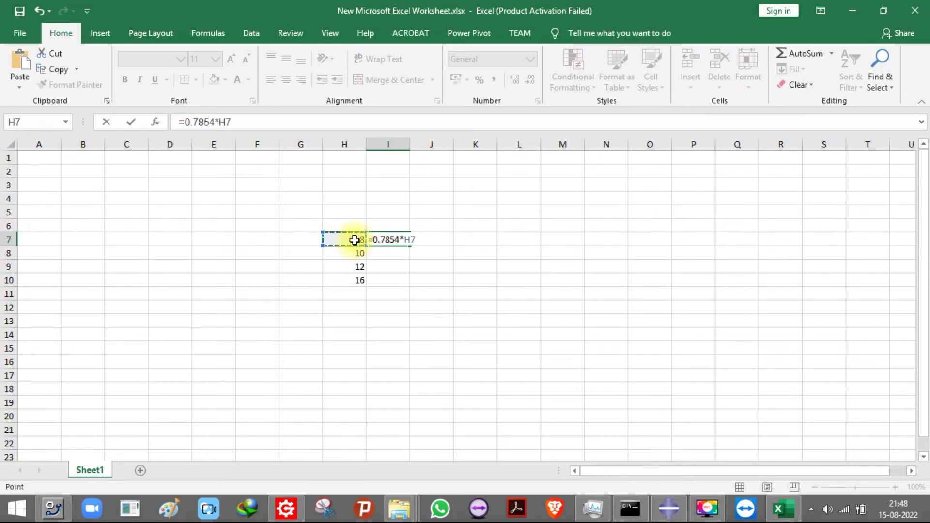
pyautogui.write('^2')
pyautogui.press('Return')
pyautogui.click(407, 242)
pyautogui.moveTo(413, 248); pyautogui.dragTo(412, 281)
# Step: Copy the bar diameters from H7:H10 into G7:G10
pyautogui.click(356, 245)
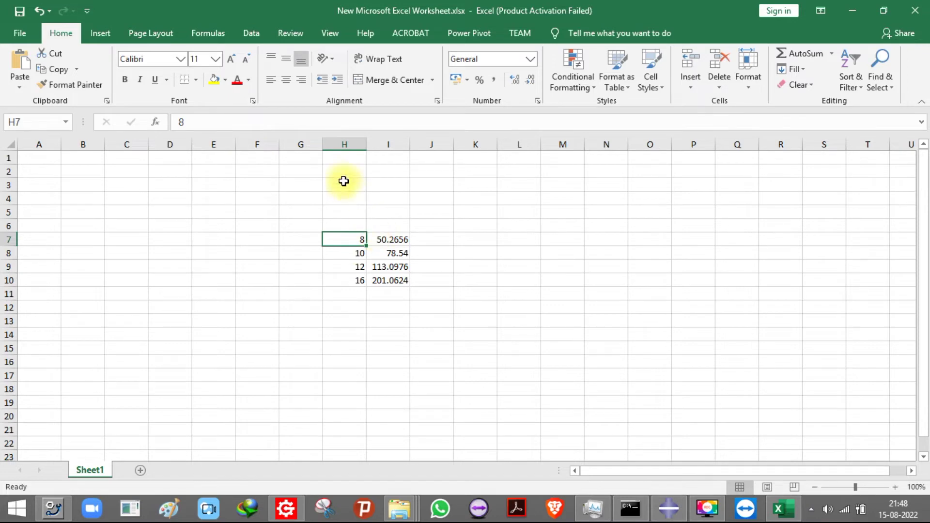
pyautogui.moveTo(349, 239); pyautogui.dragTo(349, 277)
pyautogui.hotkey('ctrl', 'c')
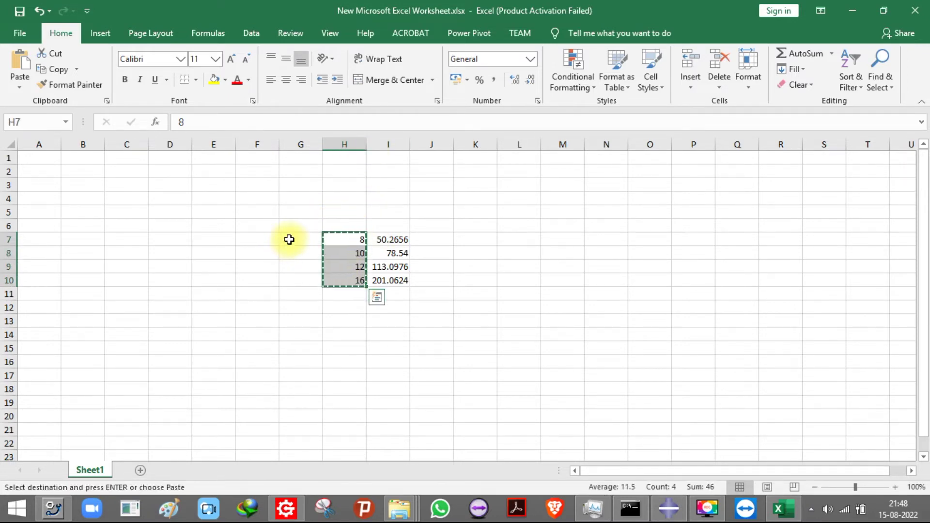
pyautogui.click(289, 239)
pyautogui.hotkey('ctrl', 'v')
# Step: Convert the diameters to metres with =G7*0.001 in H7 and fill the formula down to H10
pyautogui.doubleClick(349, 239)
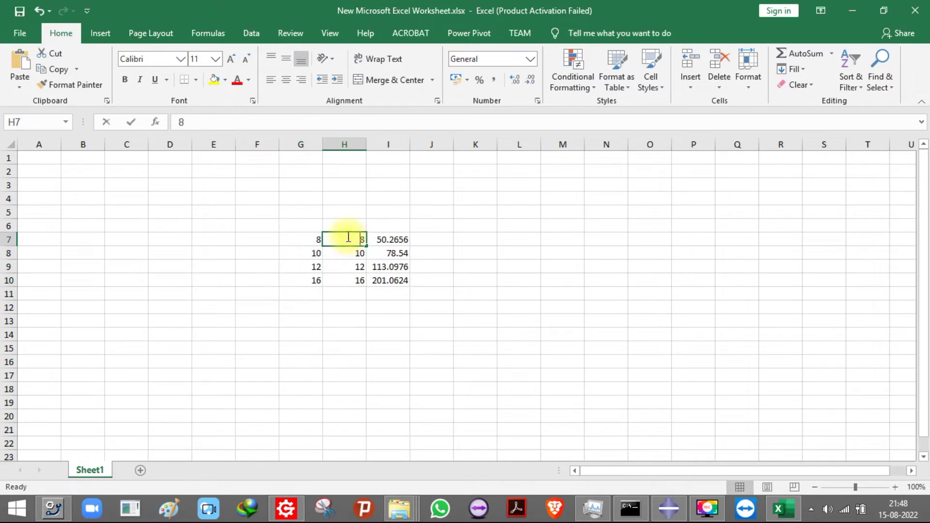
pyautogui.write('=')
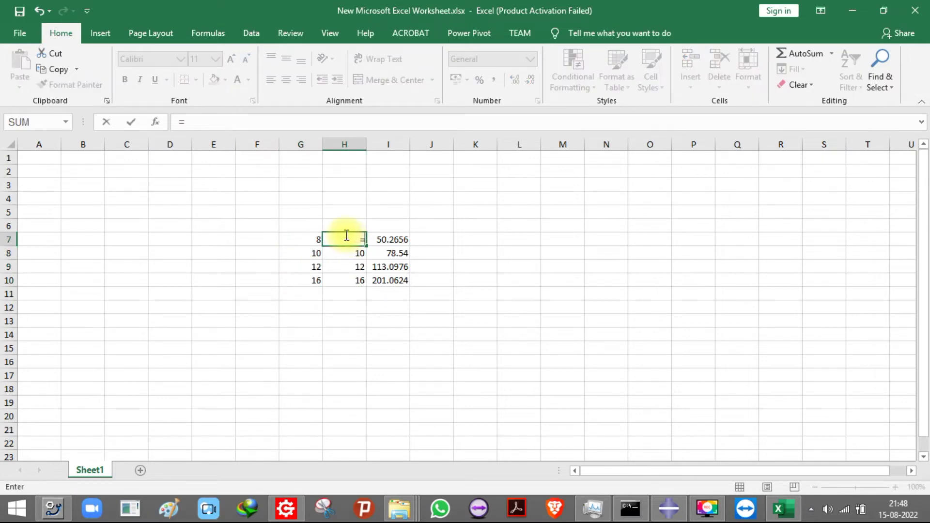
pyautogui.click(297, 238)
pyautogui.write('*0.001')
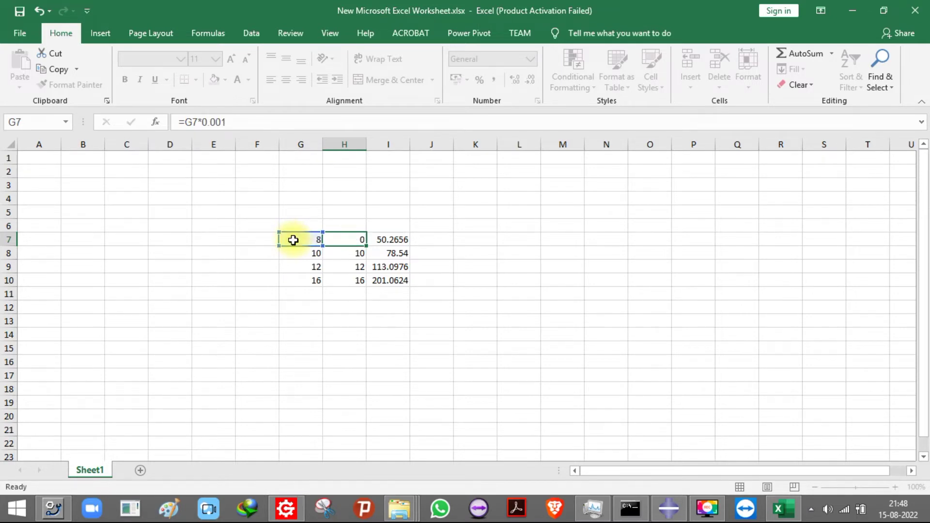
pyautogui.press('Return')
pyautogui.click(342, 239)
pyautogui.doubleClick(368, 243)
# Step: Copy the area in I7, switch to Abaqus/CAE and set the RF STIRRUPS section's cross-sectional area to 5.02656E-05
pyautogui.click(378, 241)
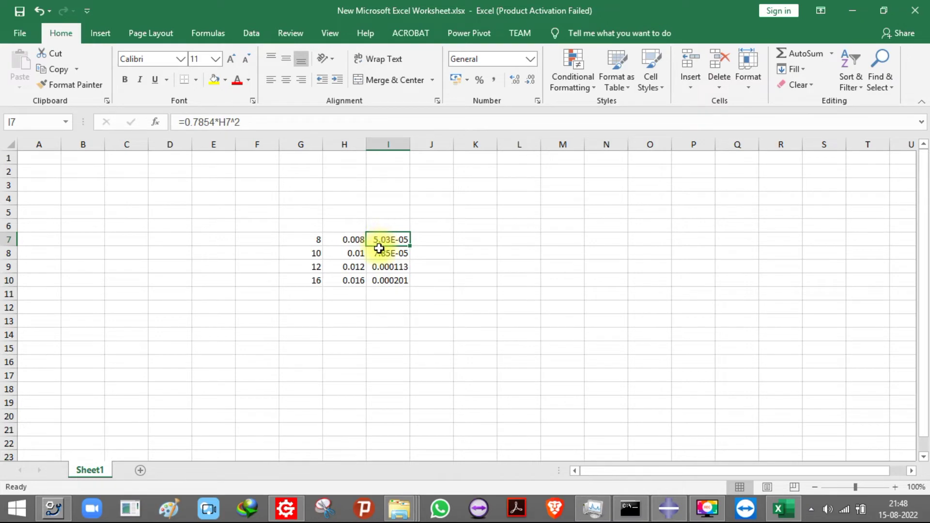
pyautogui.hotkey('ctrl', 'c')
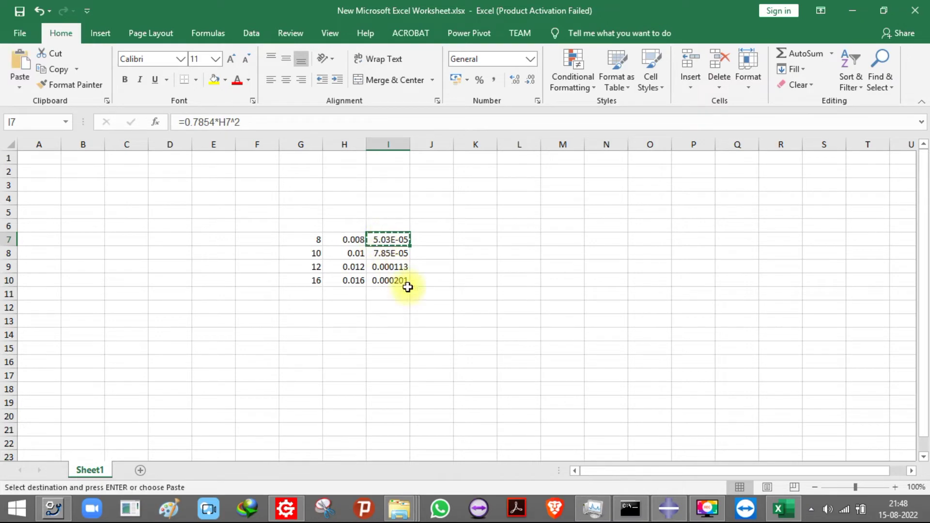
pyautogui.click(668, 513)
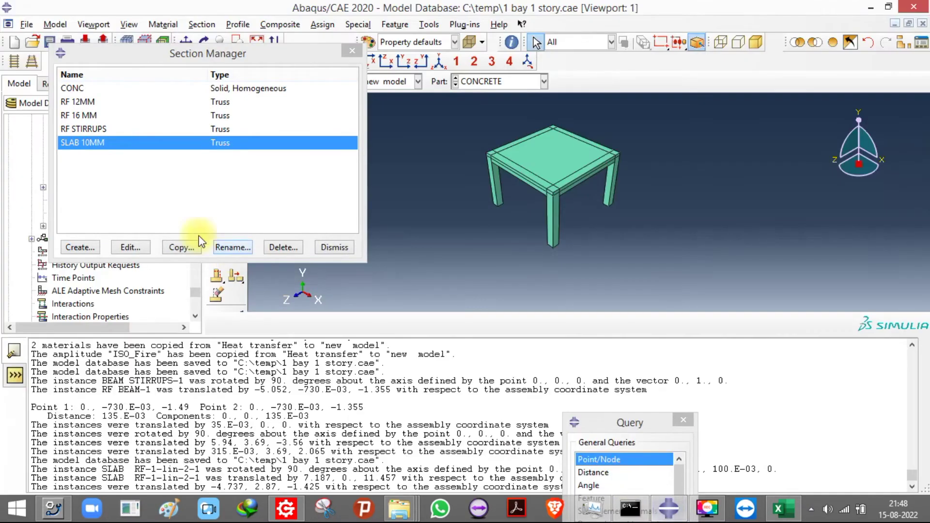
pyautogui.doubleClick(111, 140)
pyautogui.click(277, 138)
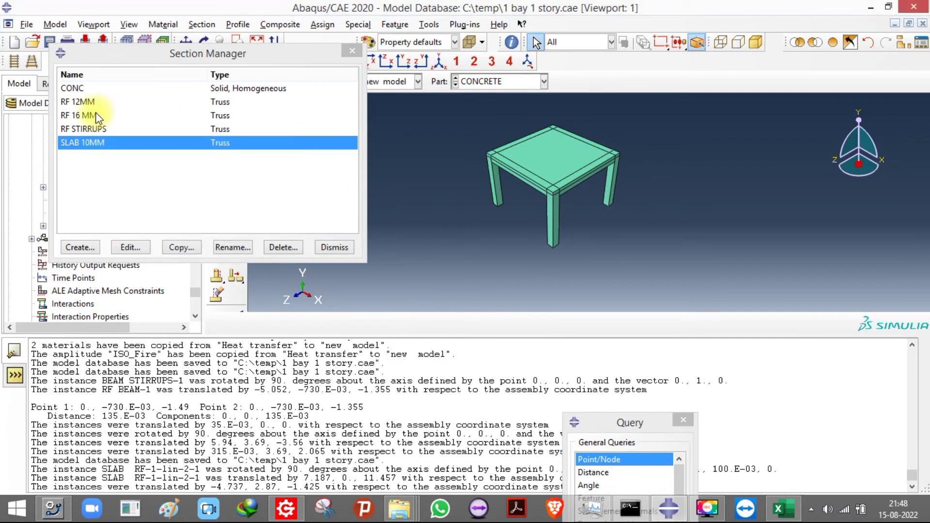
pyautogui.doubleClick(107, 129)
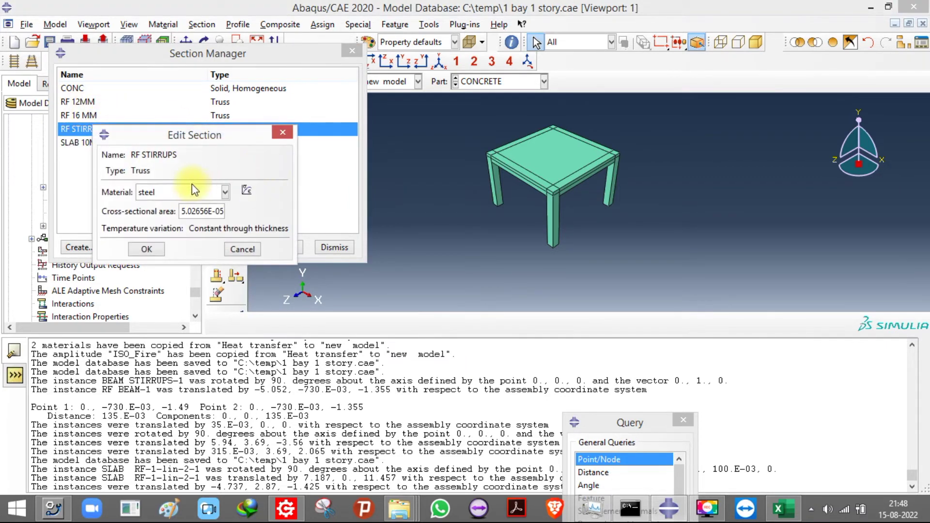
pyautogui.moveTo(182, 211); pyautogui.dragTo(346, 216)
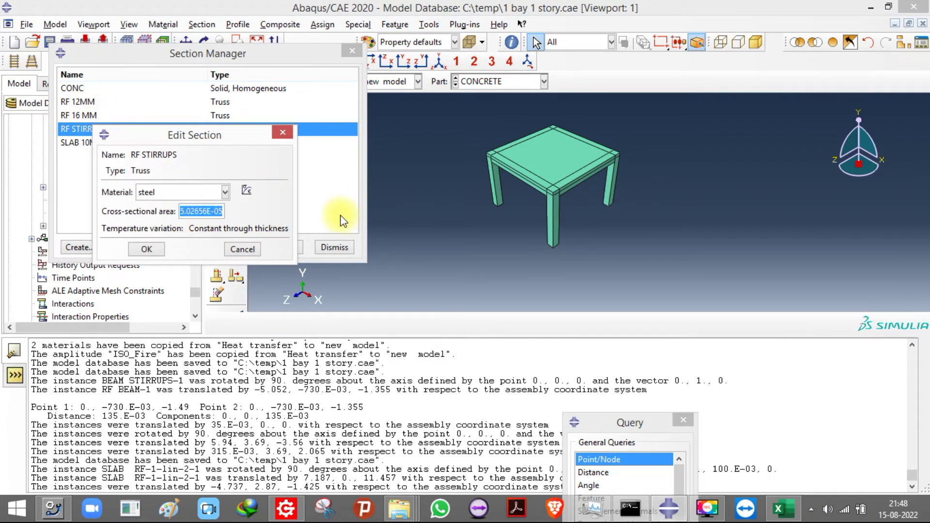
pyautogui.press('Right')
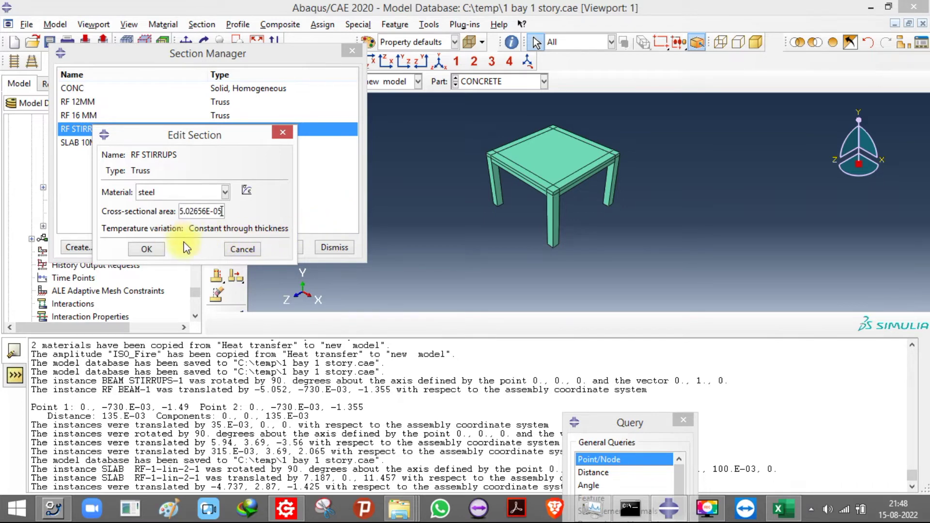
pyautogui.click(148, 247)
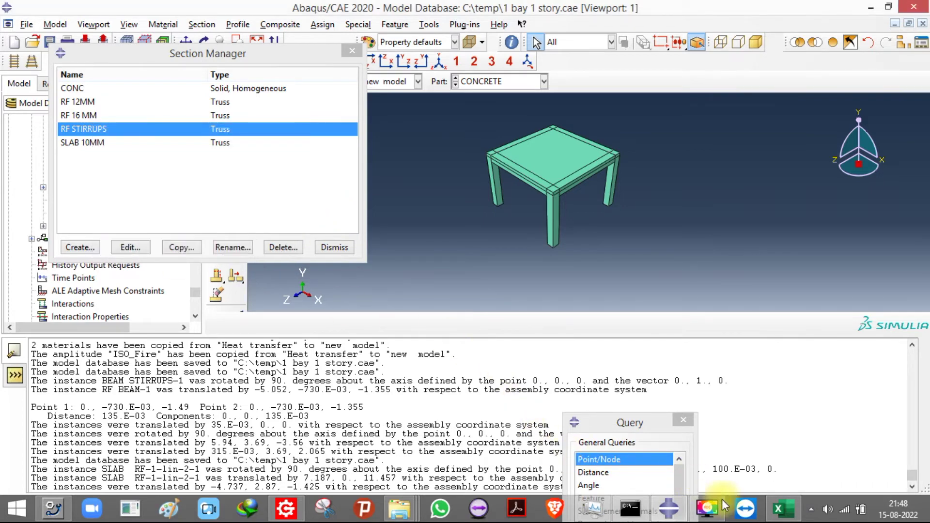
# Step: Copy the 10 mm bar area from I8 in Excel and set the SLAB 10MM section's cross-sectional area to 0.00007854 in Abaqus/CAE
pyautogui.click(783, 508)
pyautogui.click(391, 254)
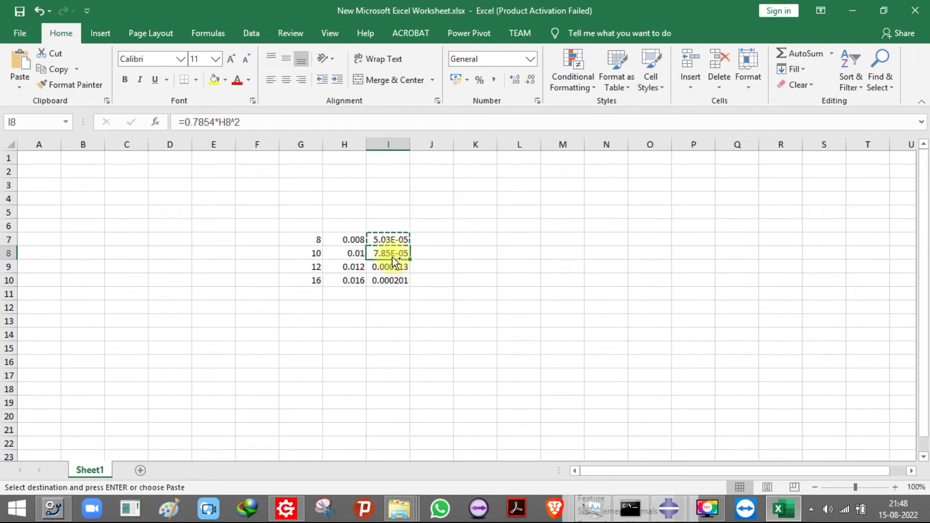
pyautogui.click(783, 509)
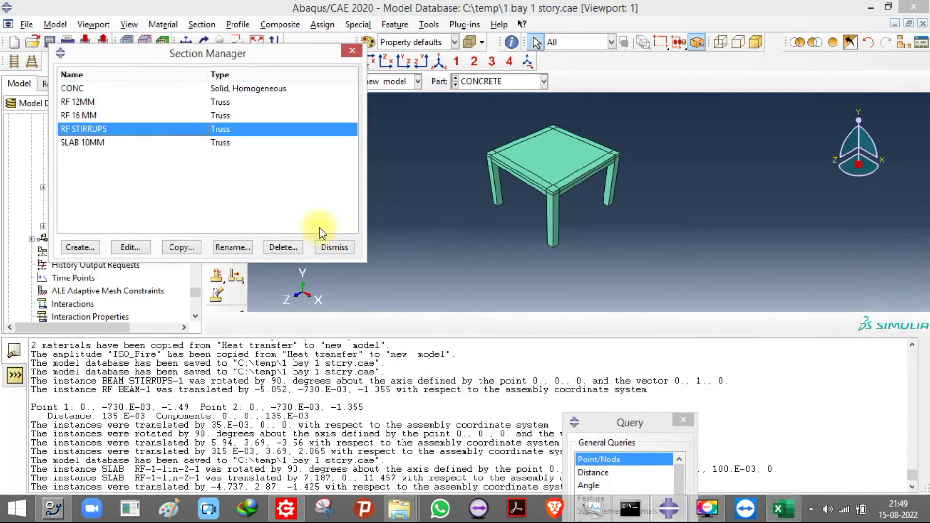
pyautogui.doubleClick(112, 142)
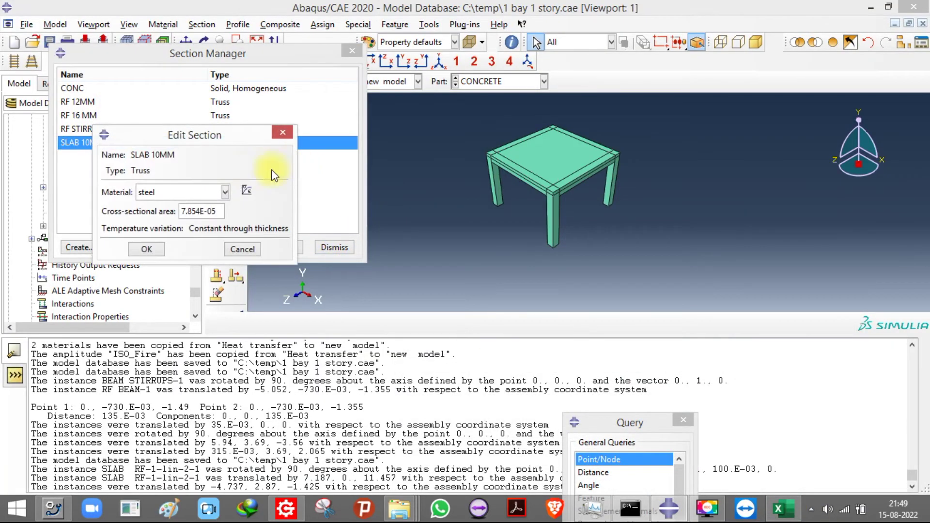
pyautogui.moveTo(221, 211); pyautogui.dragTo(180, 211)
pyautogui.write('0.00007854')
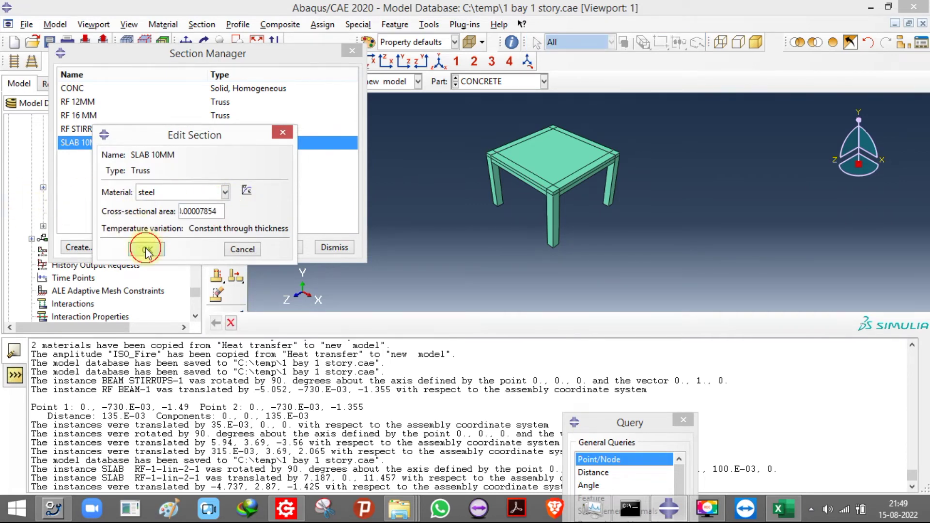
pyautogui.click(147, 250)
# Step: Copy the 12 mm bar area from I9 in Excel and set the RF 12MM section's cross-sectional area to 0.000113098 in Abaqus/CAE
pyautogui.click(787, 514)
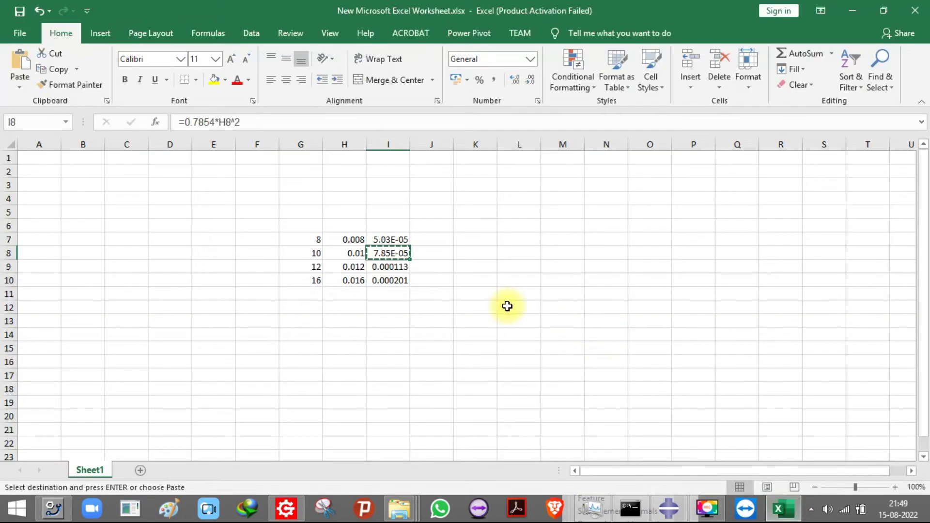
pyautogui.click(382, 266)
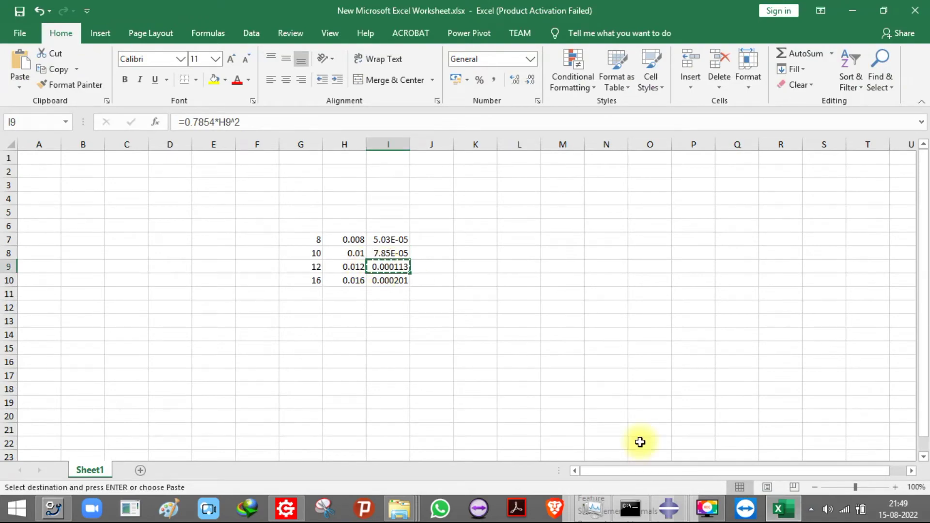
pyautogui.click(781, 509)
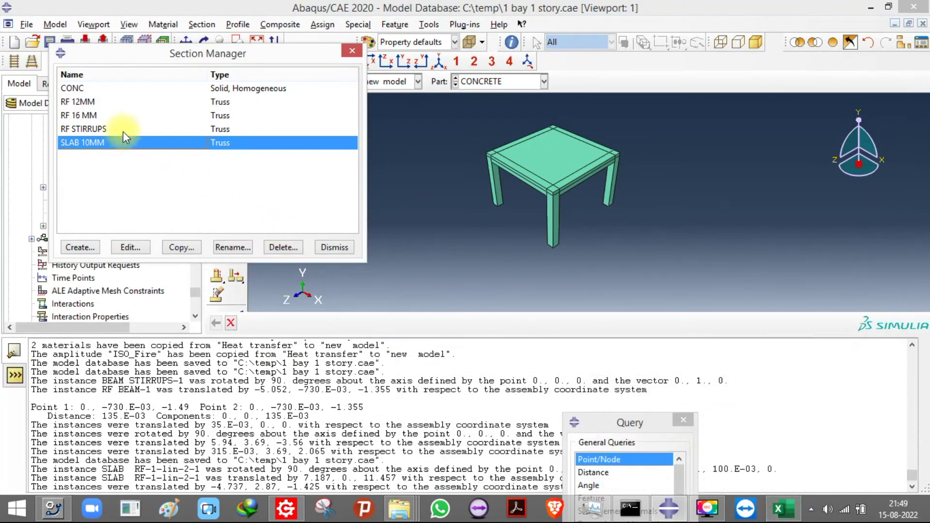
pyautogui.doubleClick(114, 101)
pyautogui.tripleClick(199, 211)
pyautogui.write('0.000113098')
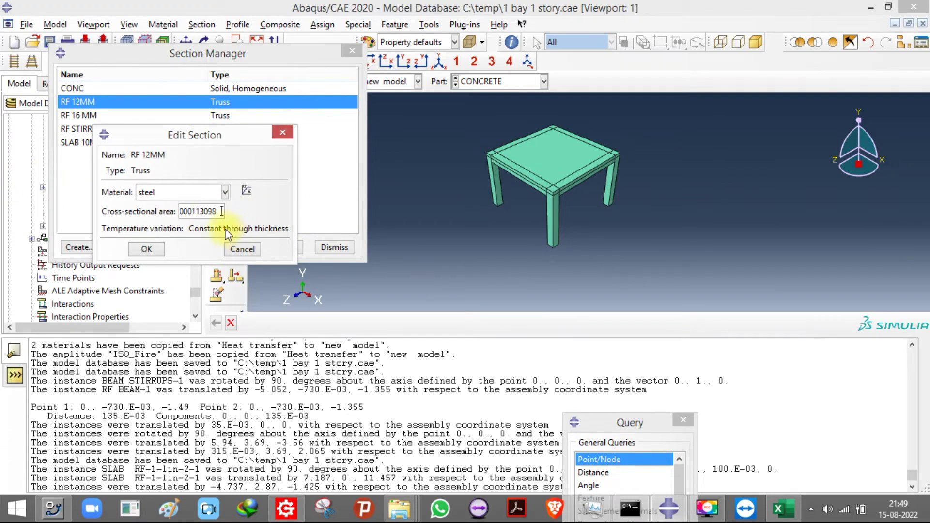
pyautogui.click(146, 249)
# Step: Copy the 16 mm bar area from I10 in Excel and paste it as the RF 16 MM section's cross-sectional area in Abaqus/CAE
pyautogui.click(782, 509)
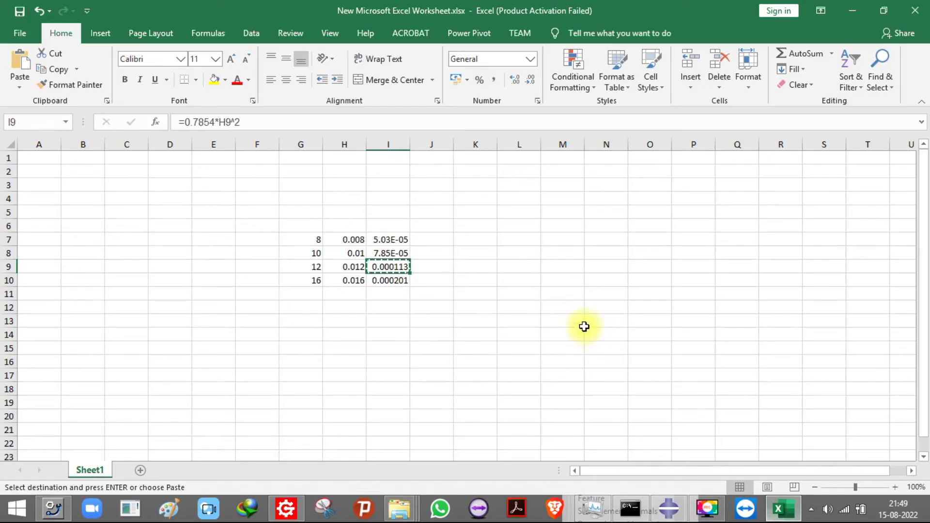
pyautogui.click(395, 280)
pyautogui.hotkey('ctrl', 'c')
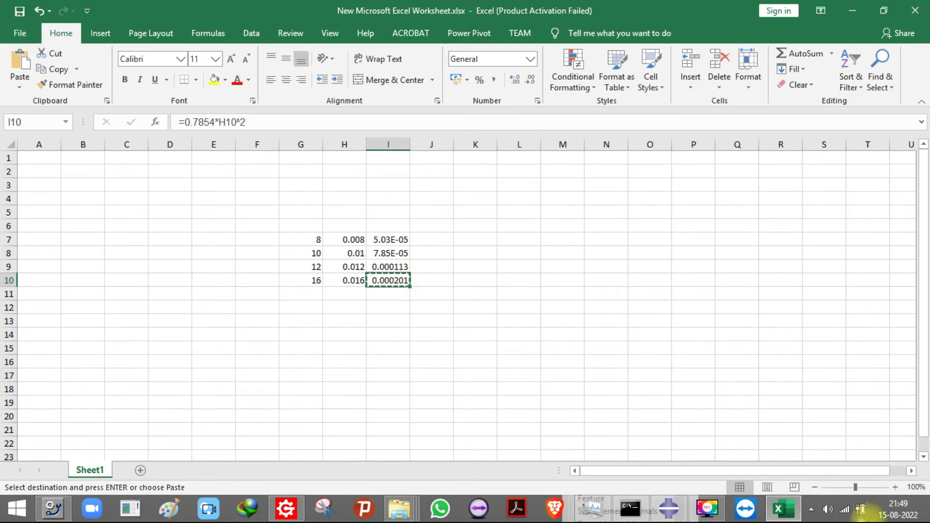
pyautogui.click(668, 508)
pyautogui.doubleClick(145, 115)
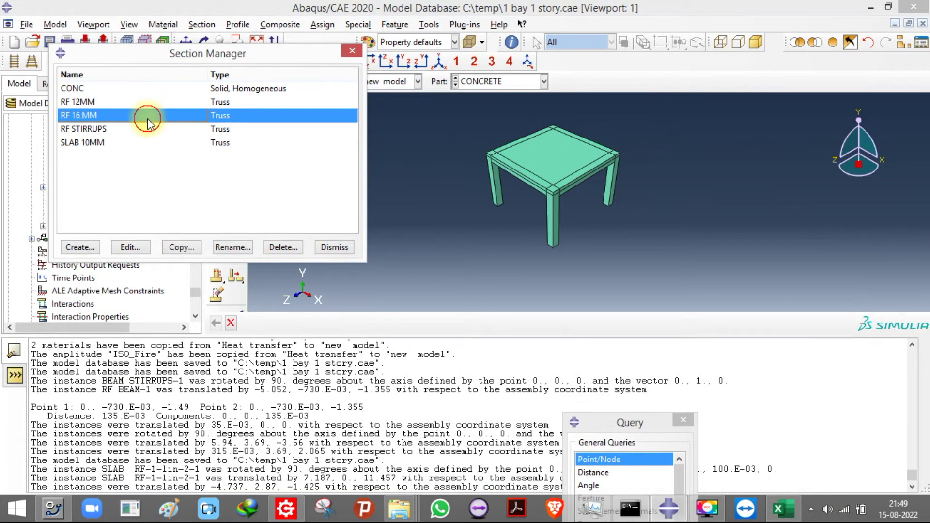
pyautogui.doubleClick(197, 211)
pyautogui.hotkey('ctrl', 'v')
pyautogui.click(146, 249)
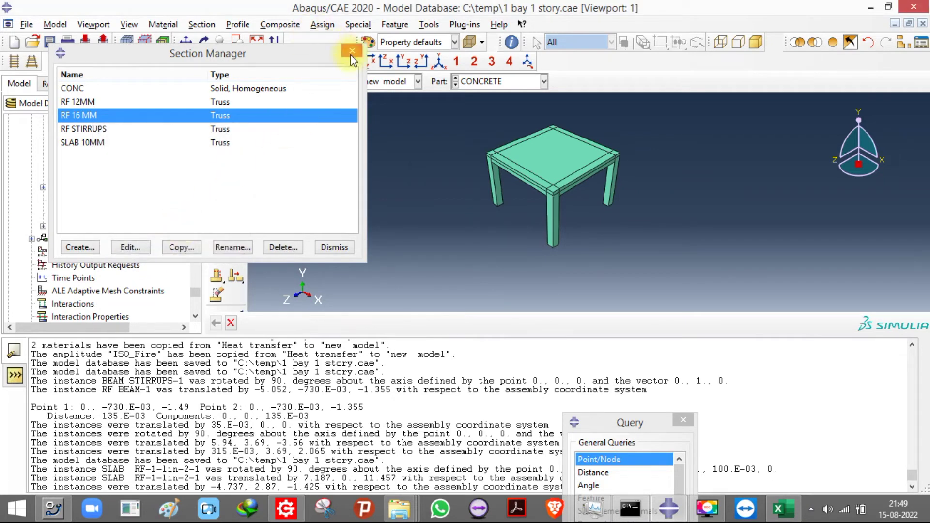
# Step: Close the Section Manager, return to the Assembly module and examine the rendered reinforcement profiles at a beam-column corner of the frame
pyautogui.click(352, 51)
pyautogui.click(312, 82)
pyautogui.click(284, 120)
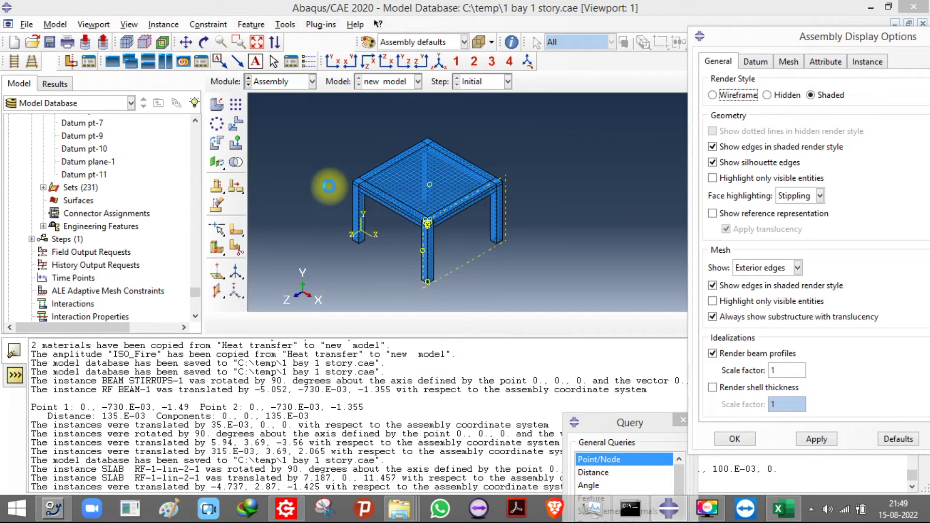
pyautogui.click(329, 187)
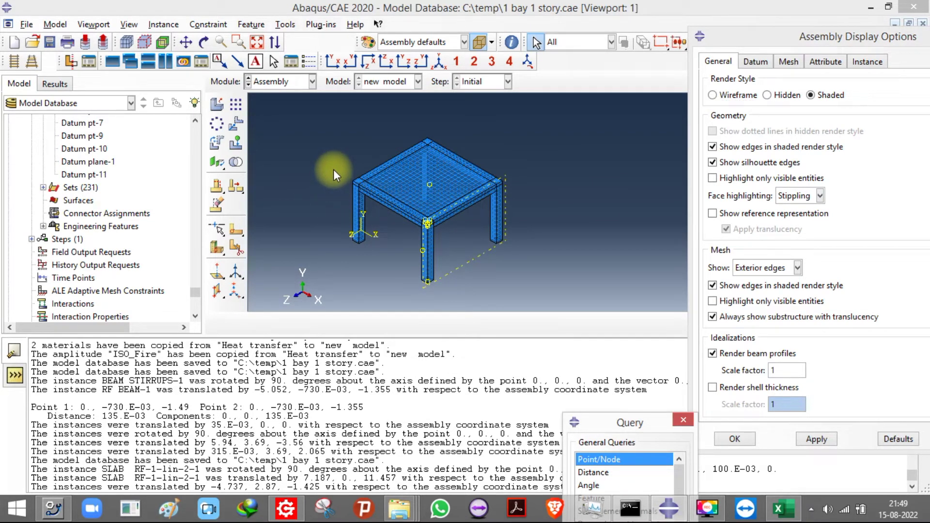
pyautogui.scroll(10, 348, 178)
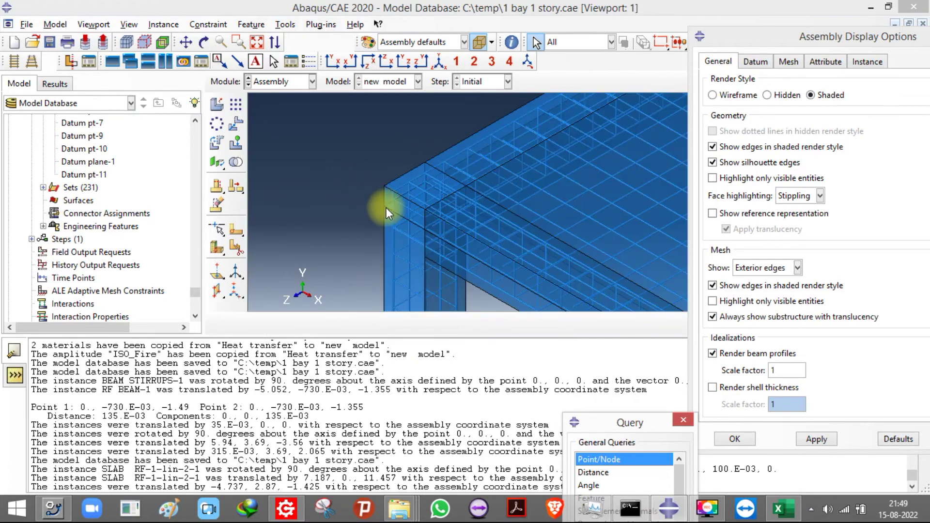
pyautogui.scroll(5, 385, 207)
pyautogui.scroll(-3, 412, 204)
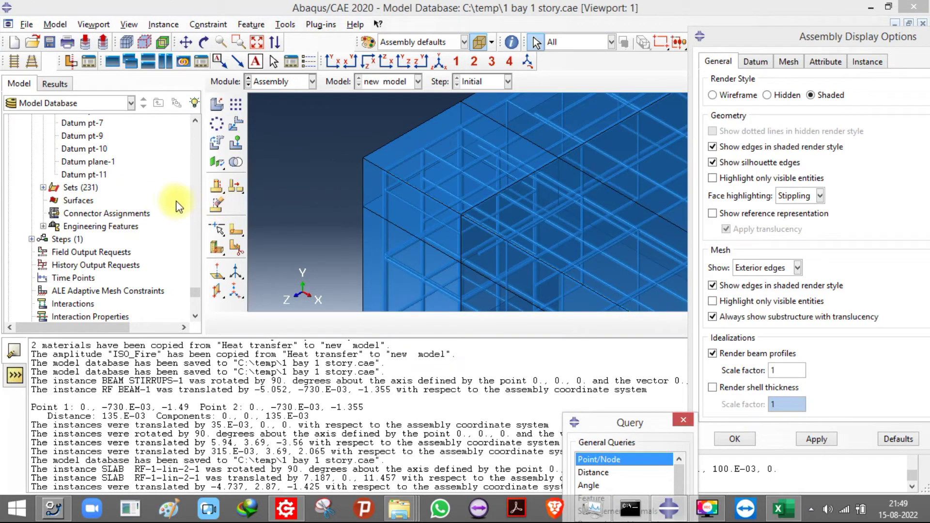
# Step: Hide the CONCRETE-1 instance in the assembly and examine the reinforcement cage of the whole frame
pyautogui.doubleClick(75, 188)
pyautogui.scroll(-10, 83, 206)
pyautogui.scroll(-12, 83, 205)
pyautogui.scroll(15, 84, 206)
pyautogui.scroll(-2, 86, 242)
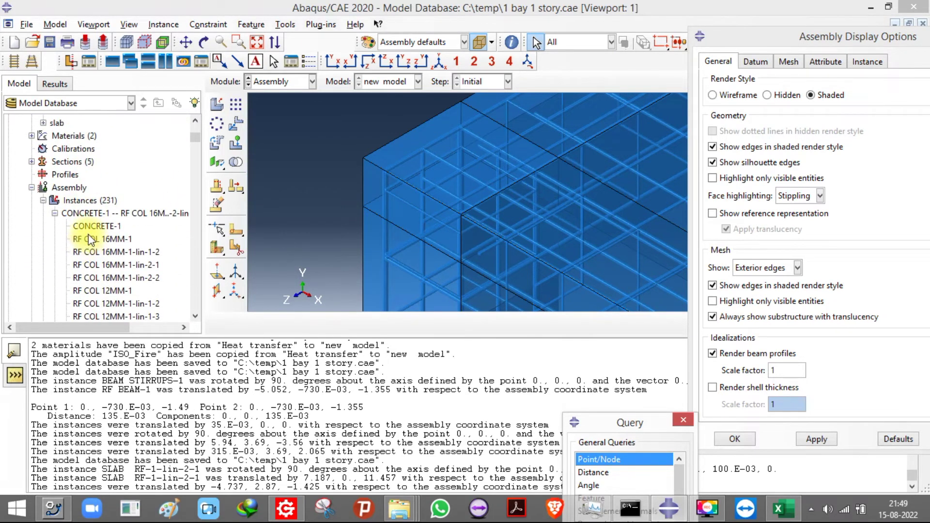
pyautogui.rightClick(90, 227)
pyautogui.click(115, 279)
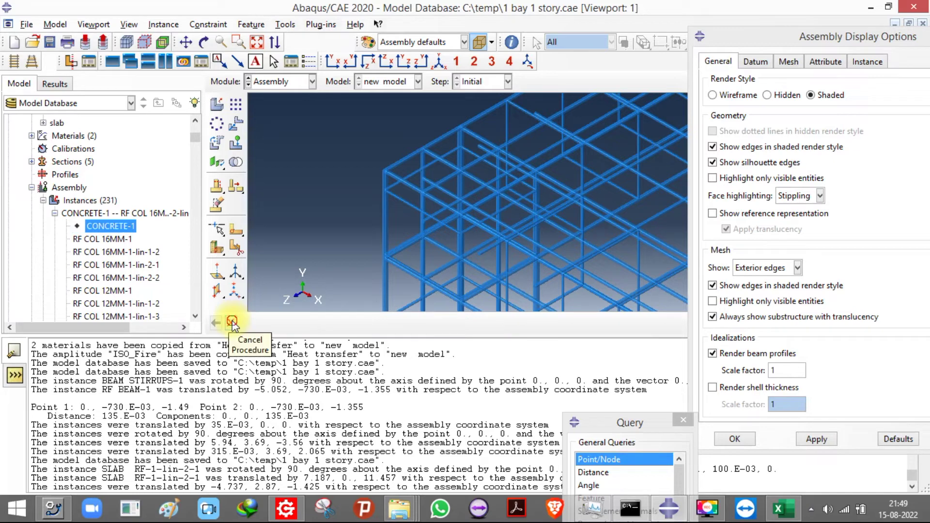
pyautogui.click(231, 324)
pyautogui.scroll(-5, 300, 179)
pyautogui.scroll(-5, 301, 179)
pyautogui.scroll(-3, 577, 151)
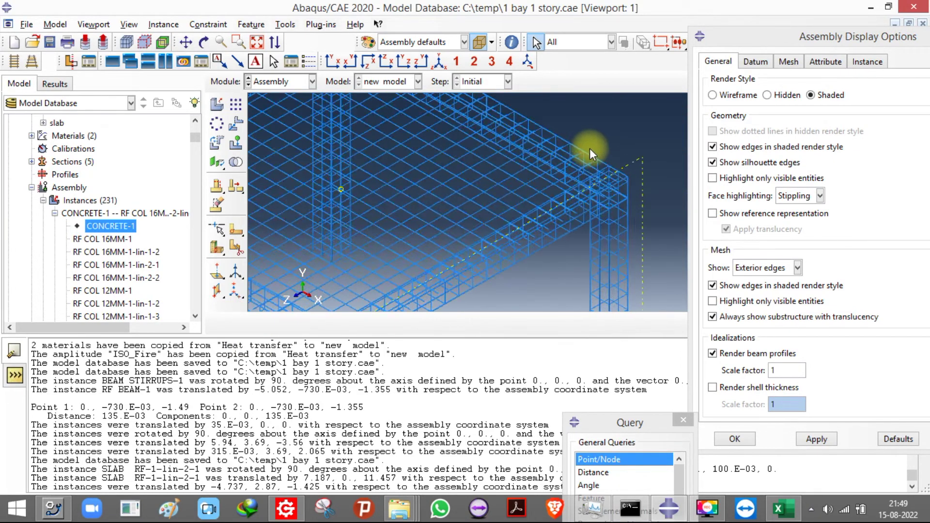
pyautogui.scroll(5, 586, 148)
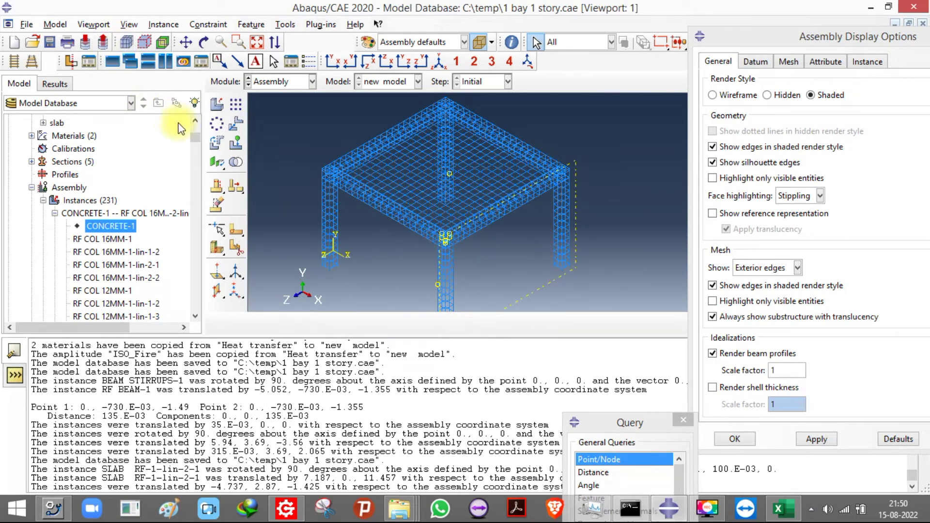
# Step: Switch to the Mesh module, collapse the Assembly and Parts branches, and review the remaining entries of the model tree
pyautogui.click(31, 187)
pyautogui.scroll(4, 99, 186)
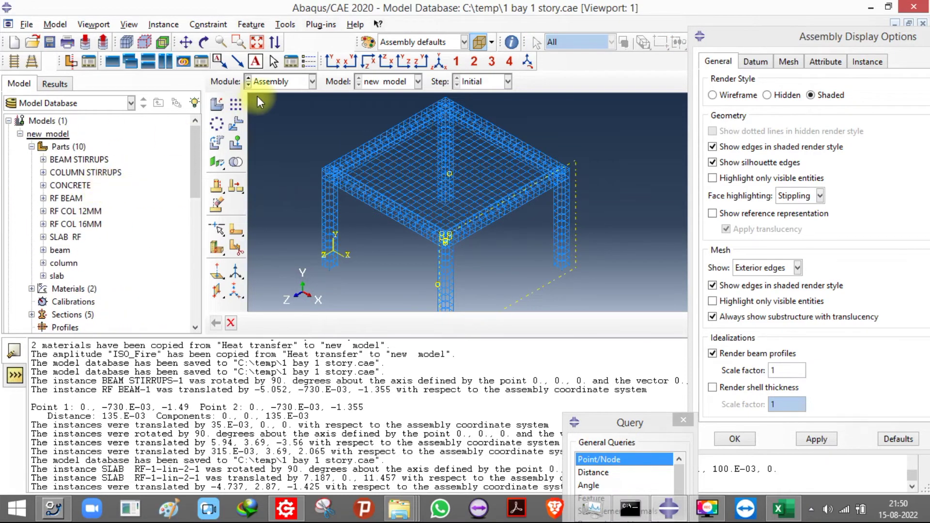
pyautogui.scroll(-1, 197, 145)
pyautogui.click(288, 83)
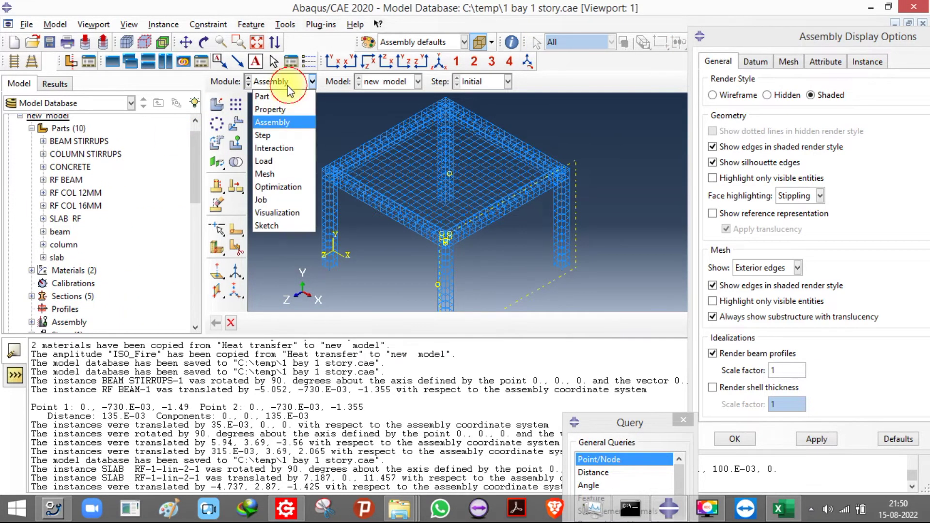
pyautogui.click(265, 173)
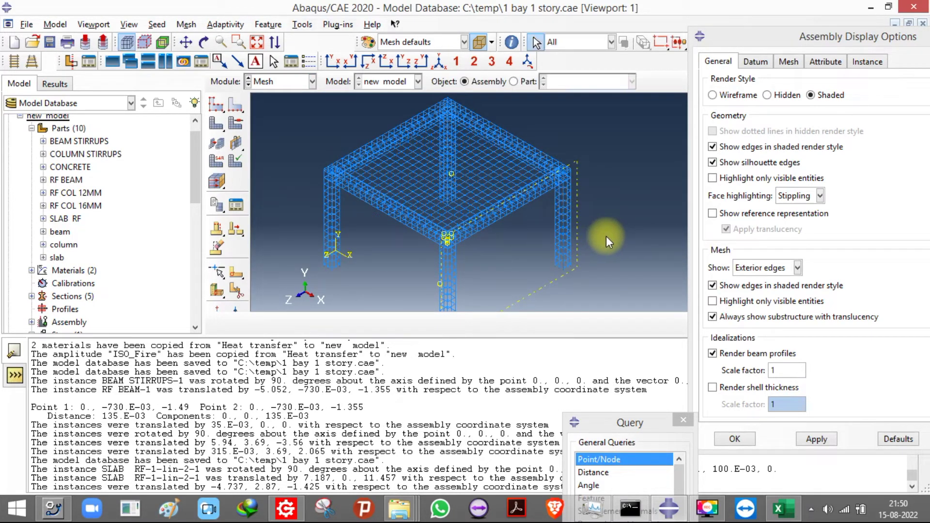
pyautogui.scroll(1, 39, 148)
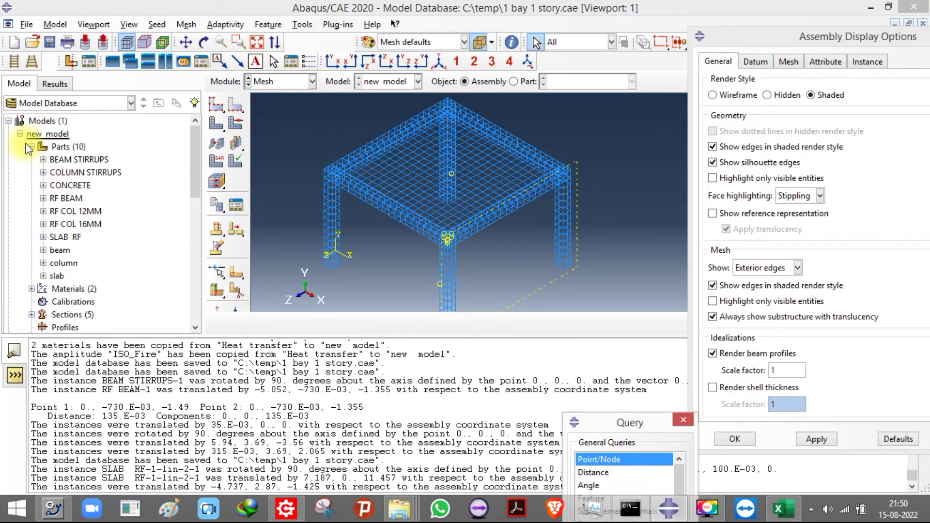
pyautogui.click(20, 134)
pyautogui.click(20, 135)
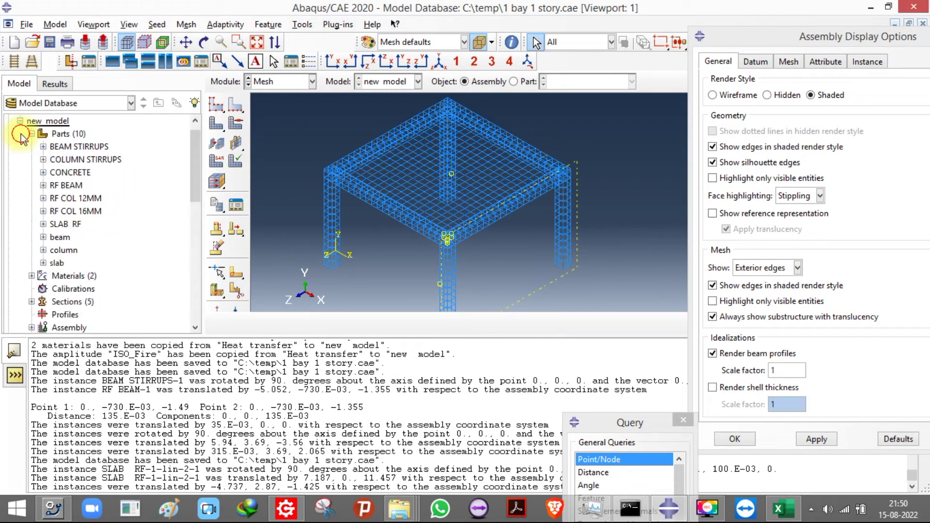
pyautogui.click(31, 134)
pyautogui.scroll(-5, 55, 242)
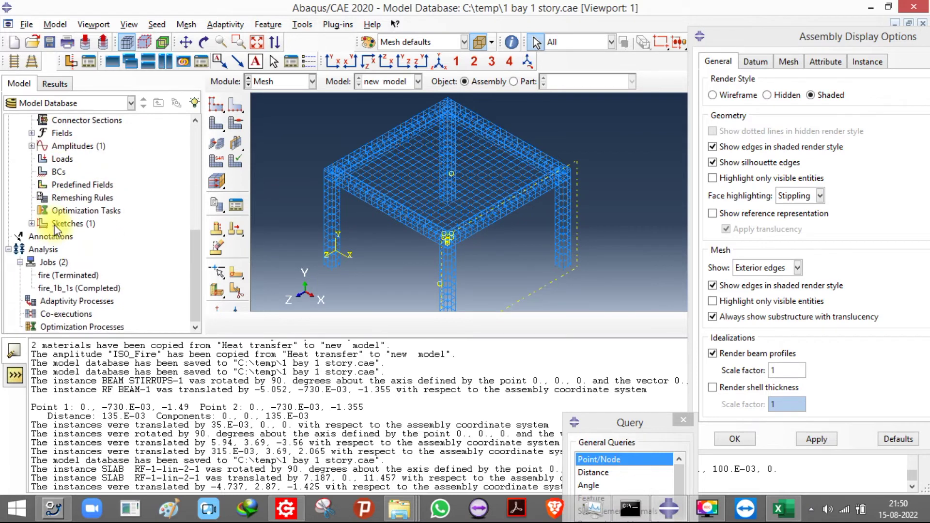
pyautogui.scroll(3, 56, 203)
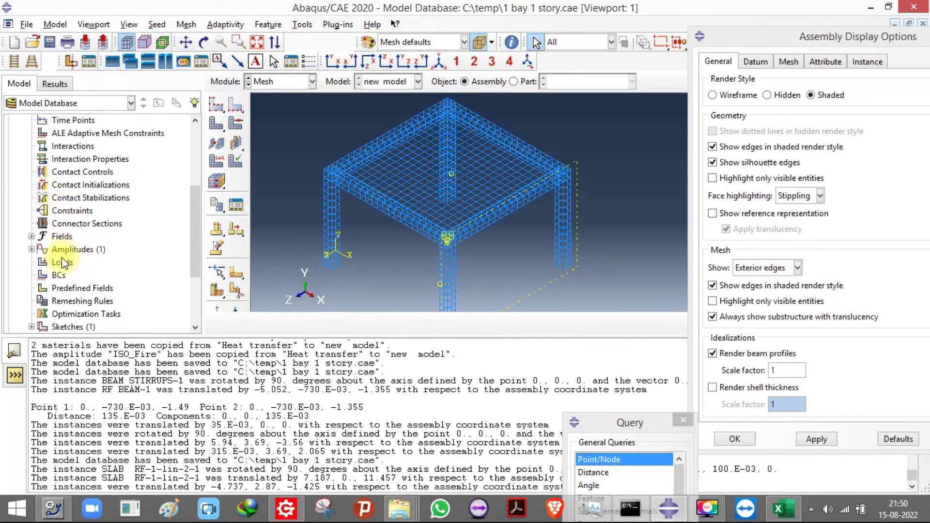
pyautogui.scroll(3, 70, 206)
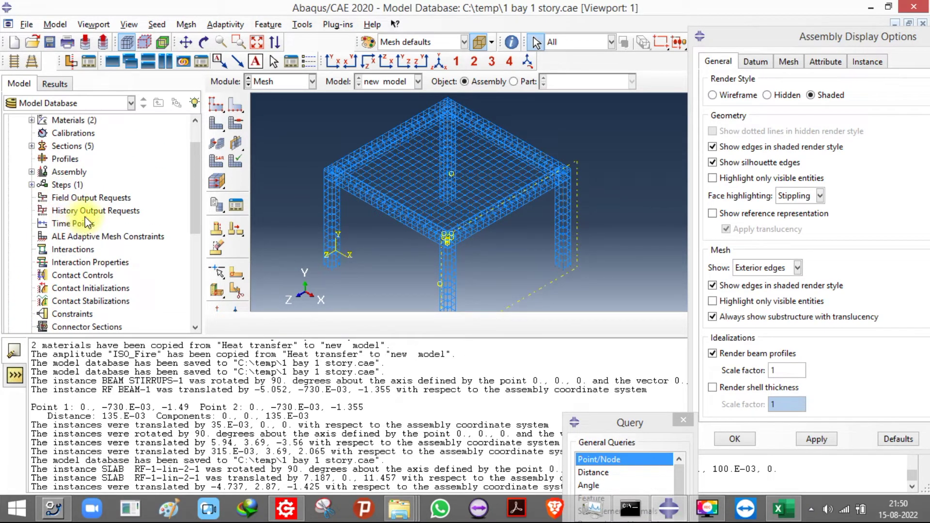
pyautogui.scroll(-3, 60, 228)
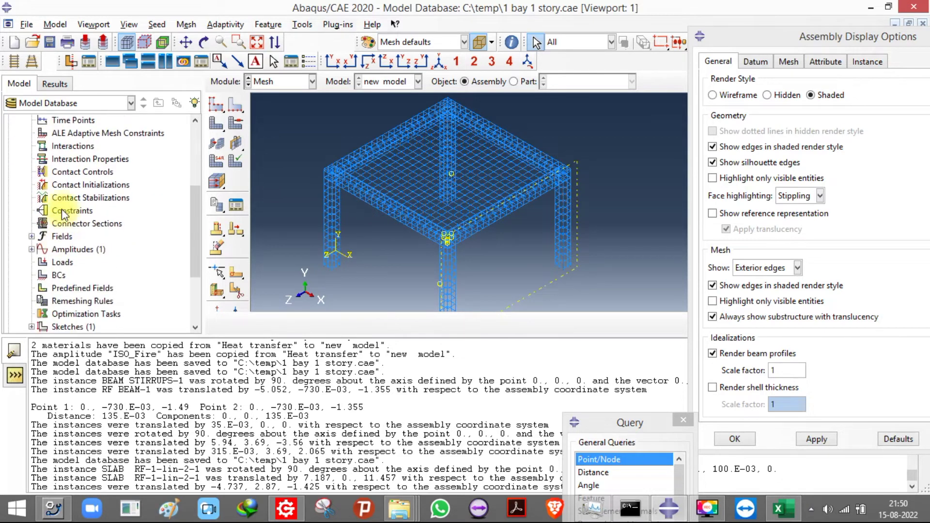
# Step: In the Interaction module, create an embedded region constraint with all visible reinforcement as embedded region and the whole model as host
pyautogui.click(281, 82)
pyautogui.click(275, 150)
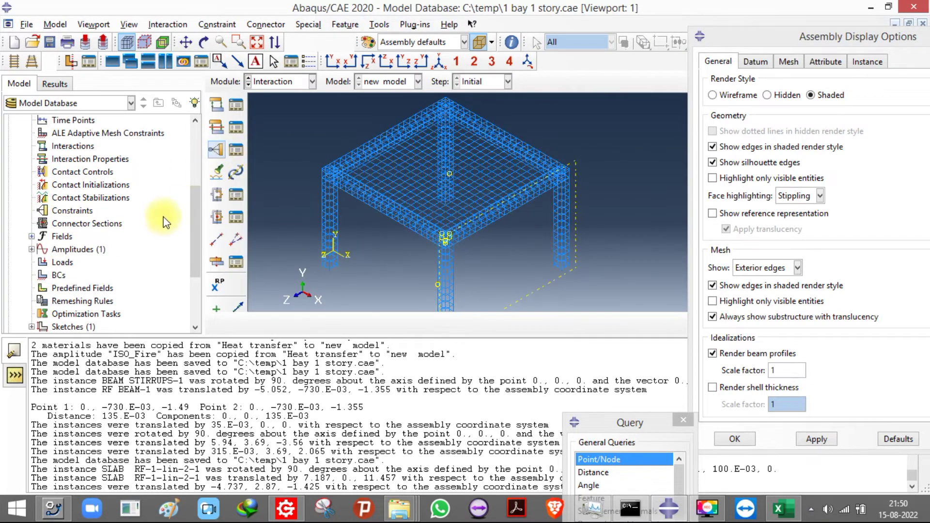
pyautogui.click(216, 151)
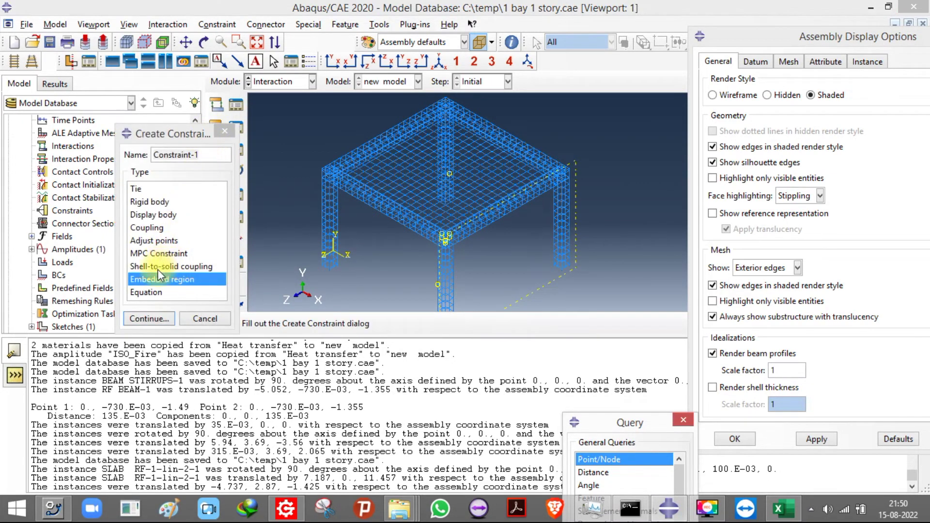
pyautogui.click(150, 318)
pyautogui.scroll(-3, 385, 182)
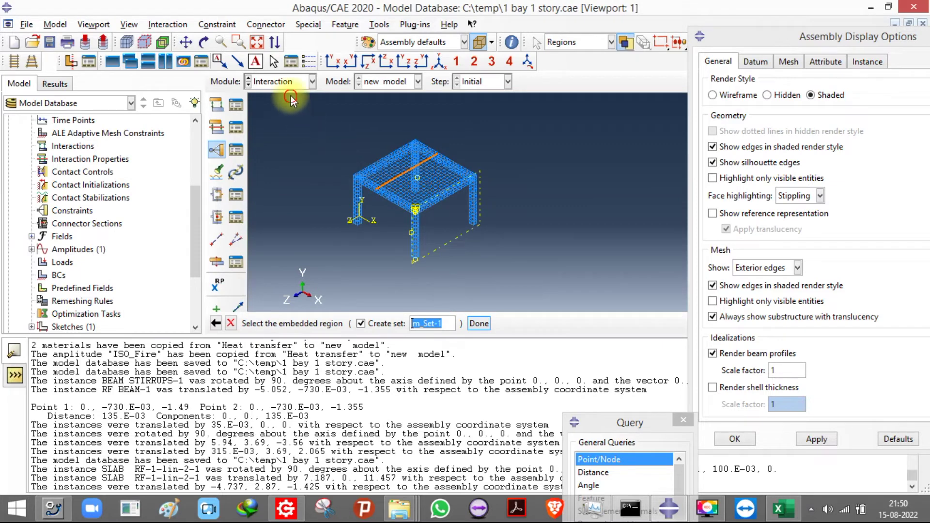
pyautogui.moveTo(290, 92); pyautogui.dragTo(639, 310)
pyautogui.click(477, 323)
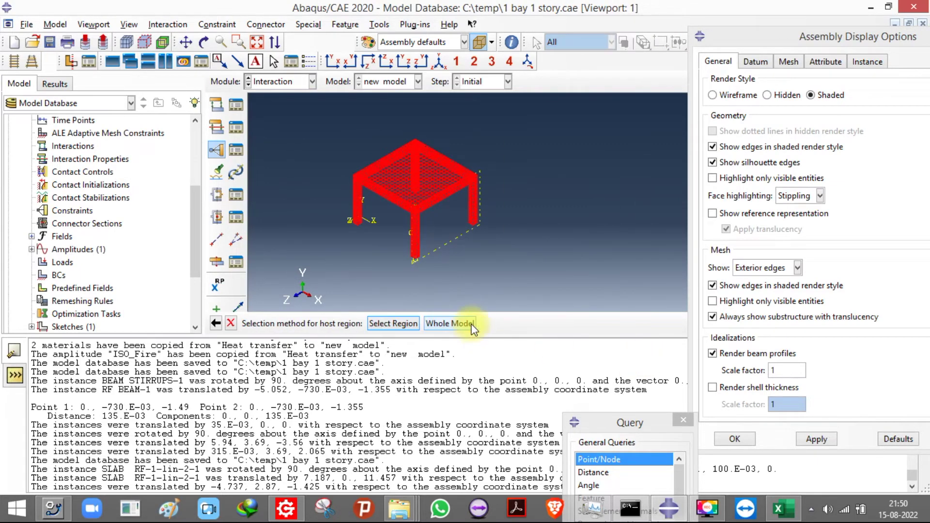
pyautogui.click(439, 324)
pyautogui.click(219, 329)
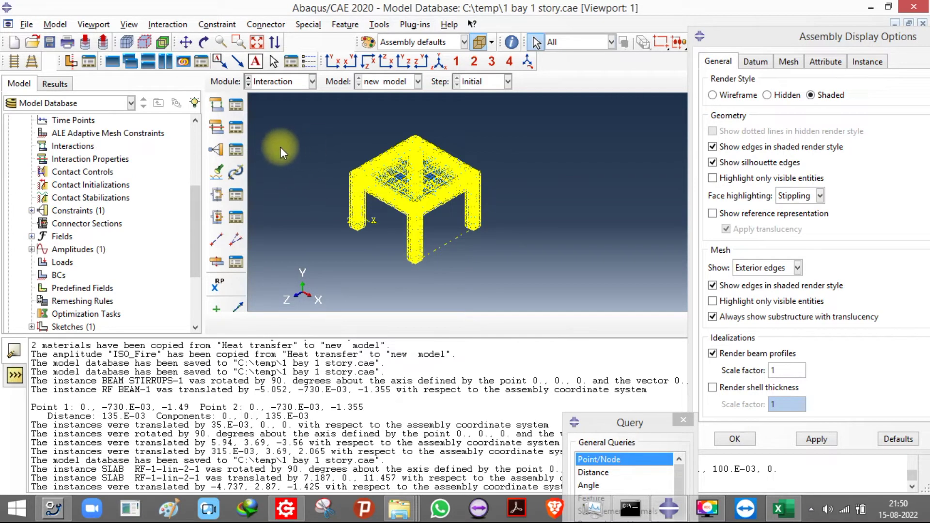
# Step: Return to the Mesh module and switch the meshing object from the assembly to the BEAM STIRRUPS part
pyautogui.scroll(10, 202, 212)
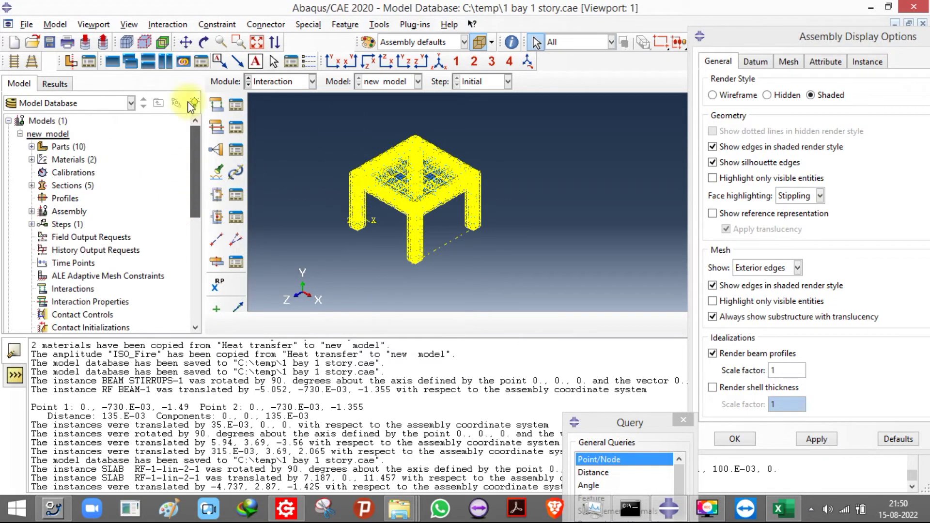
pyautogui.click(20, 134)
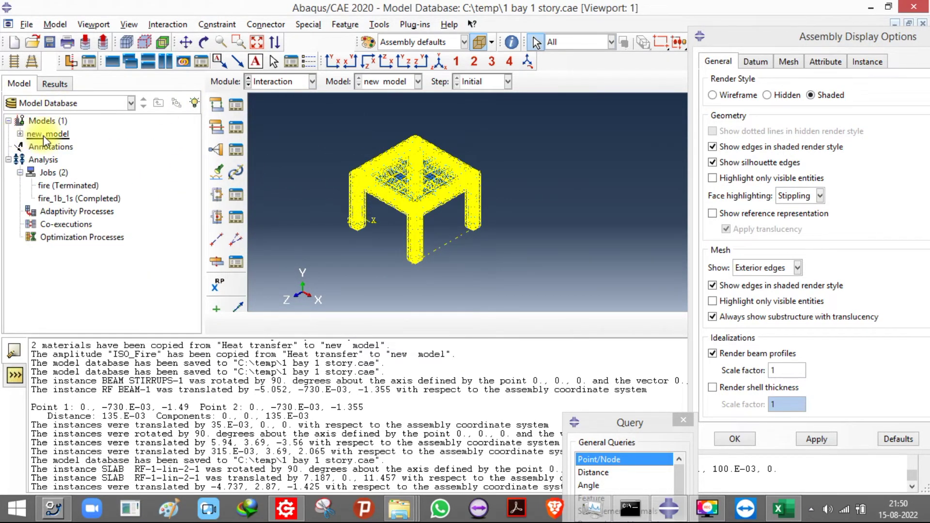
pyautogui.click(291, 81)
pyautogui.click(281, 169)
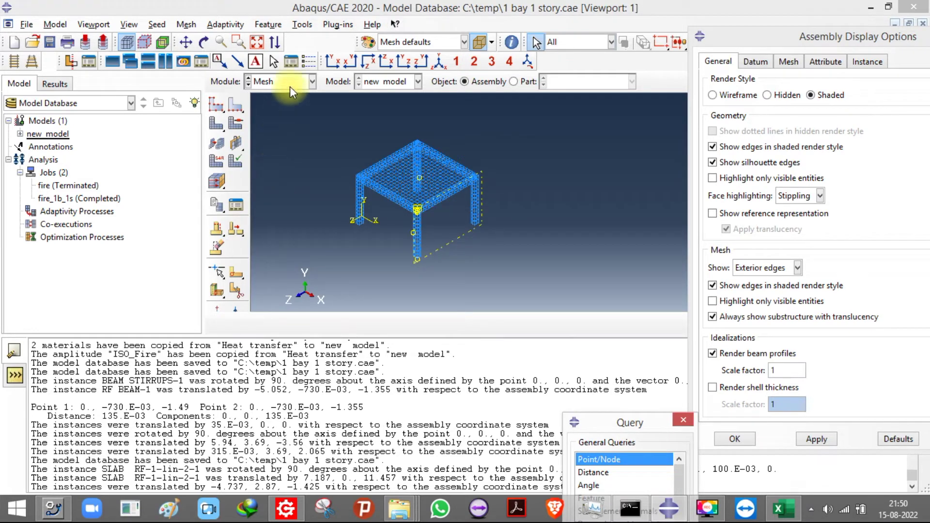
pyautogui.click(218, 106)
pyautogui.click(456, 282)
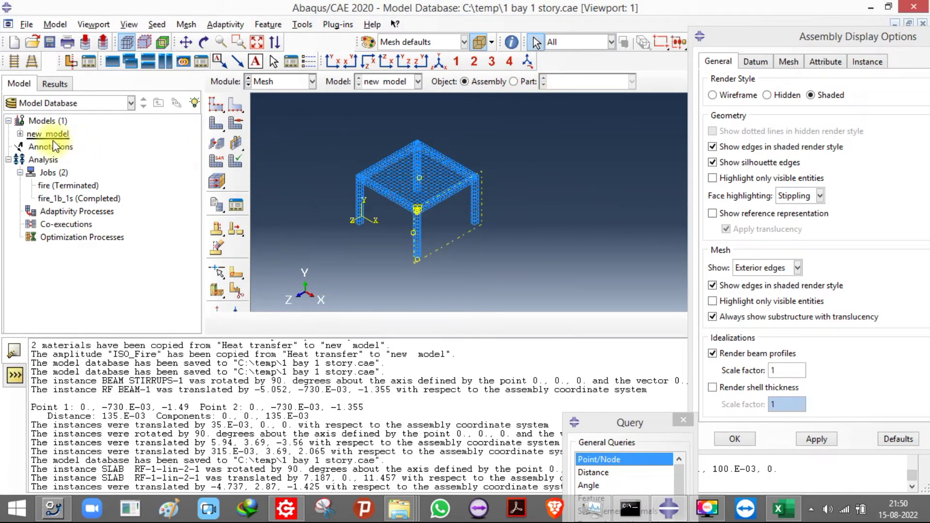
pyautogui.click(513, 81)
pyautogui.click(599, 80)
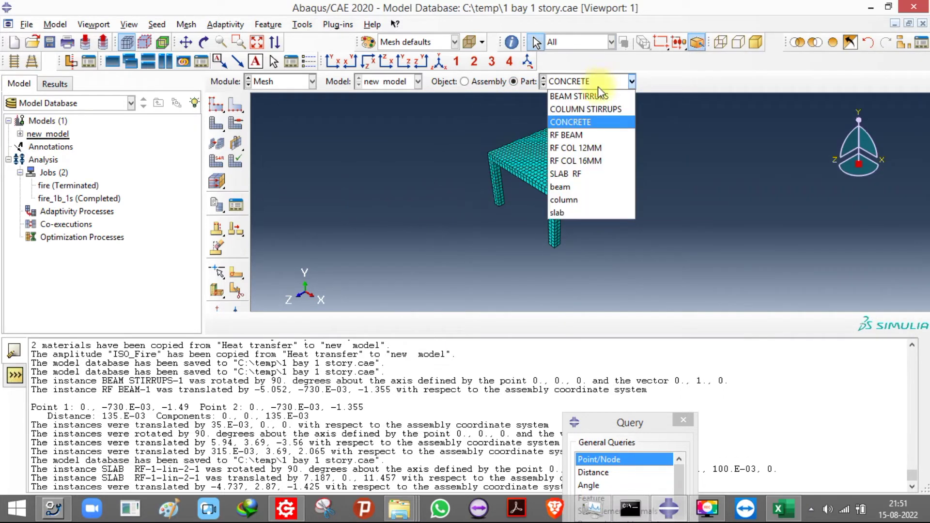
pyautogui.click(591, 93)
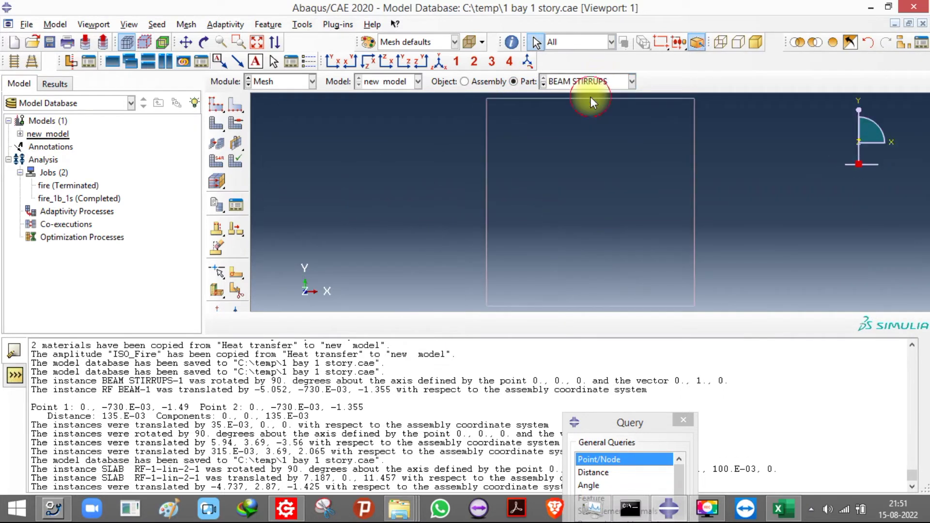
# Step: Delete the separate beam, column and slab parts from the model
pyautogui.click(19, 134)
pyautogui.click(31, 134)
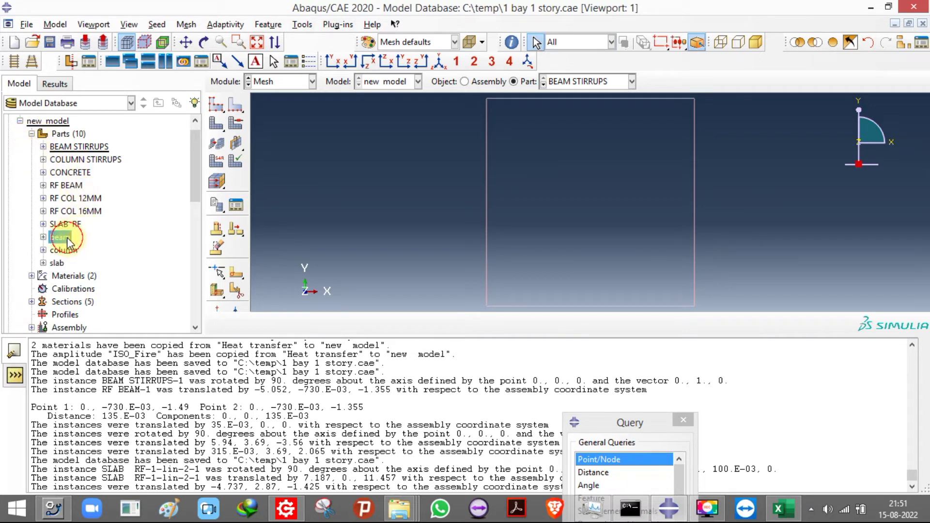
pyautogui.rightClick(60, 260)
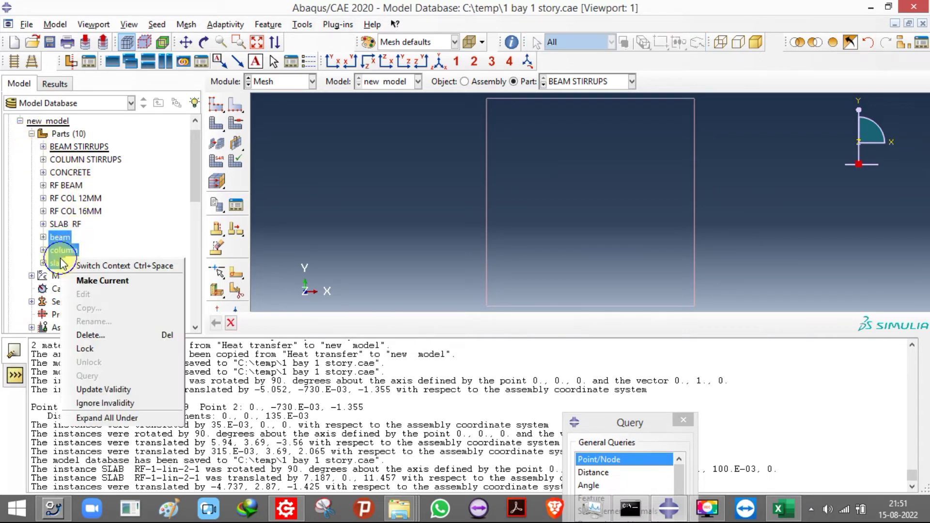
pyautogui.click(107, 331)
pyautogui.click(434, 271)
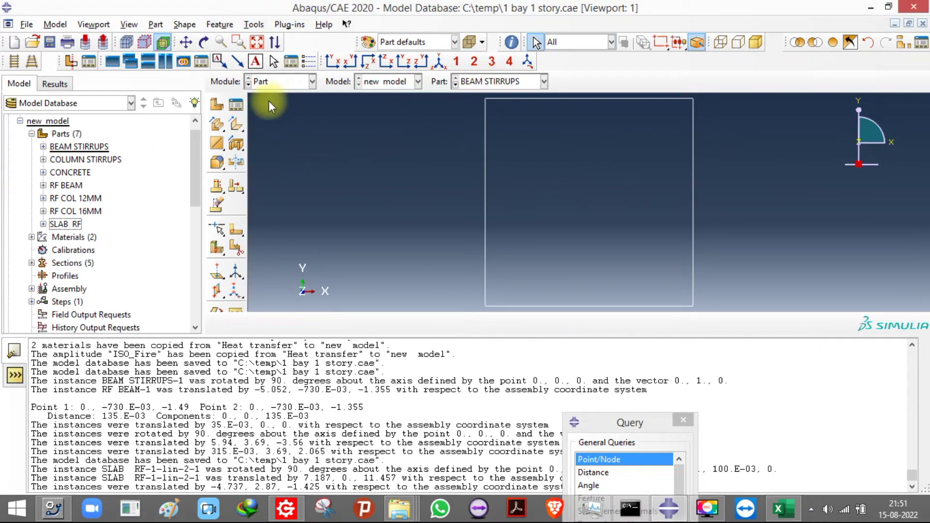
# Step: Go back to the Mesh module and mesh the BEAM STIRRUPS part using the default global seeds
pyautogui.click(276, 89)
pyautogui.click(263, 169)
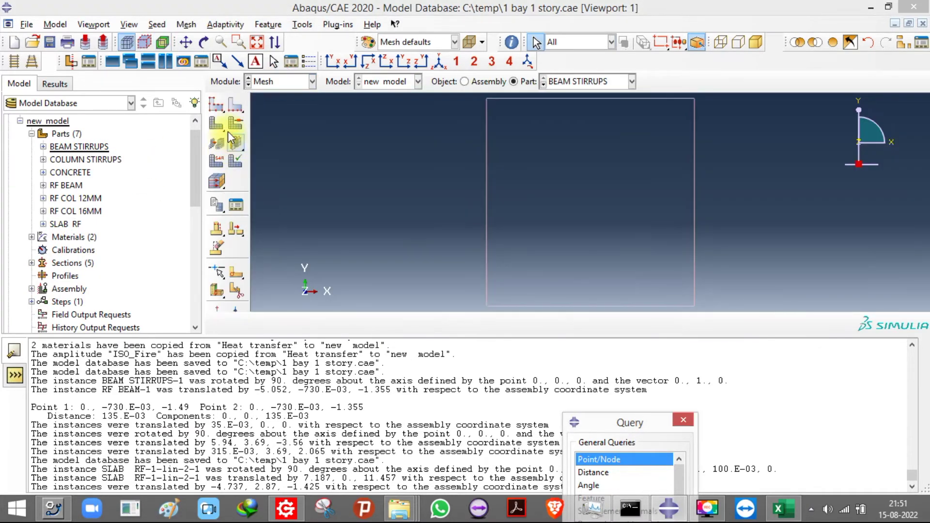
pyautogui.click(217, 125)
pyautogui.click(217, 112)
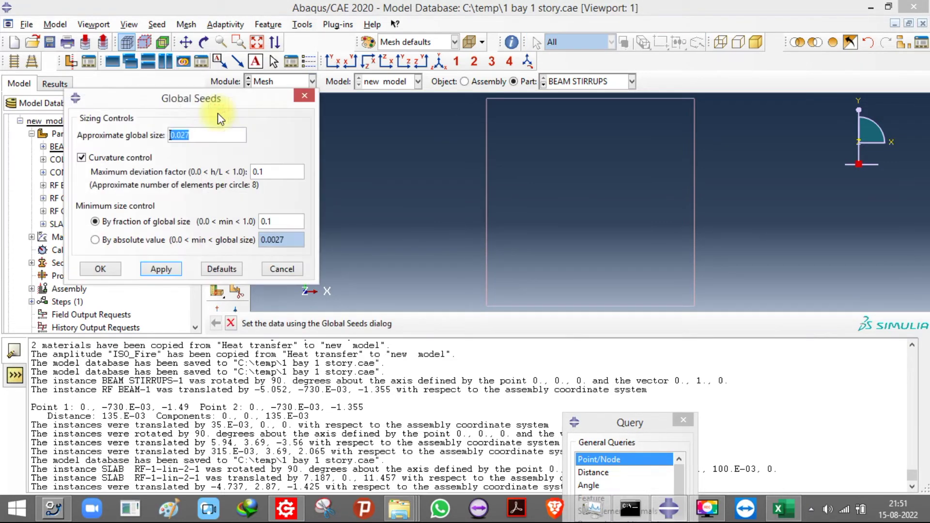
pyautogui.click(297, 99)
pyautogui.click(221, 130)
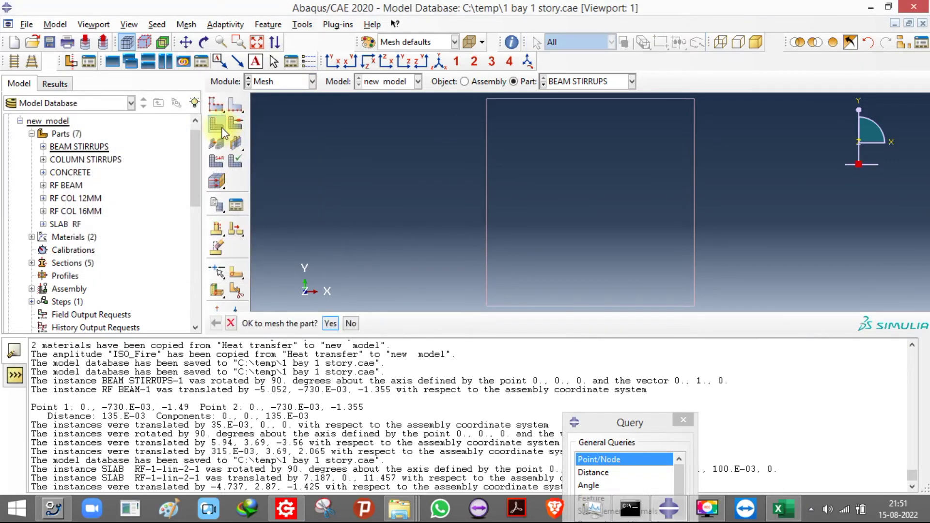
pyautogui.middleClick(324, 122)
# Step: Make COLUMN STIRRUPS the current part and mesh it with the default seeds
pyautogui.click(571, 83)
pyautogui.click(570, 86)
pyautogui.scroll(-1, 570, 85)
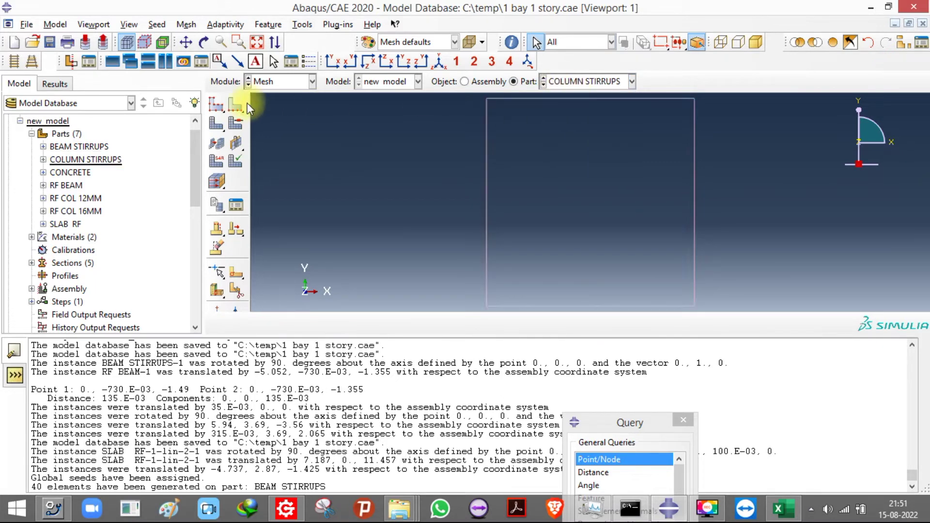
pyautogui.click(216, 128)
pyautogui.middleClick(435, 132)
# Step: Make RF BEAM the current part and mesh it with the default seeds
pyautogui.scroll(-1, 561, 86)
pyautogui.scroll(2, 553, 87)
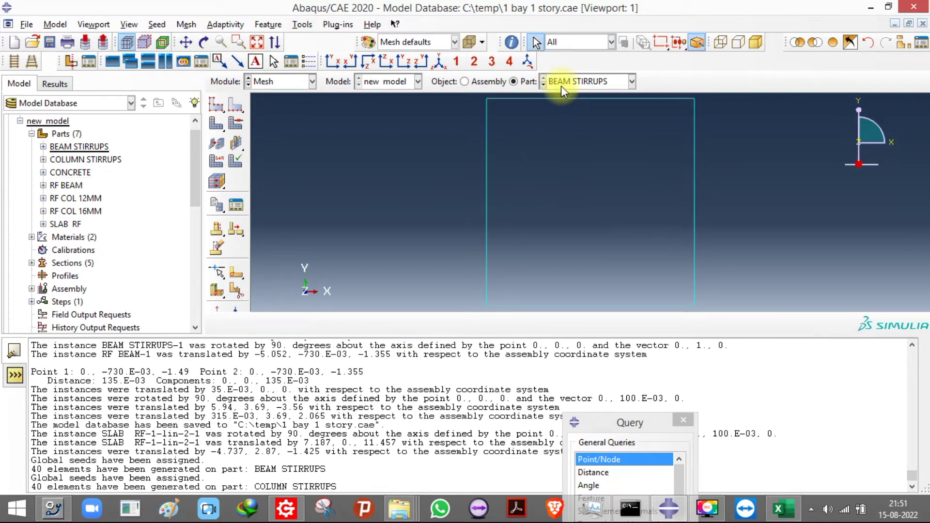
pyautogui.click(561, 86)
pyautogui.click(570, 97)
pyautogui.scroll(-3, 570, 88)
pyautogui.click(216, 123)
pyautogui.middleClick(567, 117)
# Step: Make RF COL 12MM the current part and mesh it with the default seeds
pyautogui.click(571, 87)
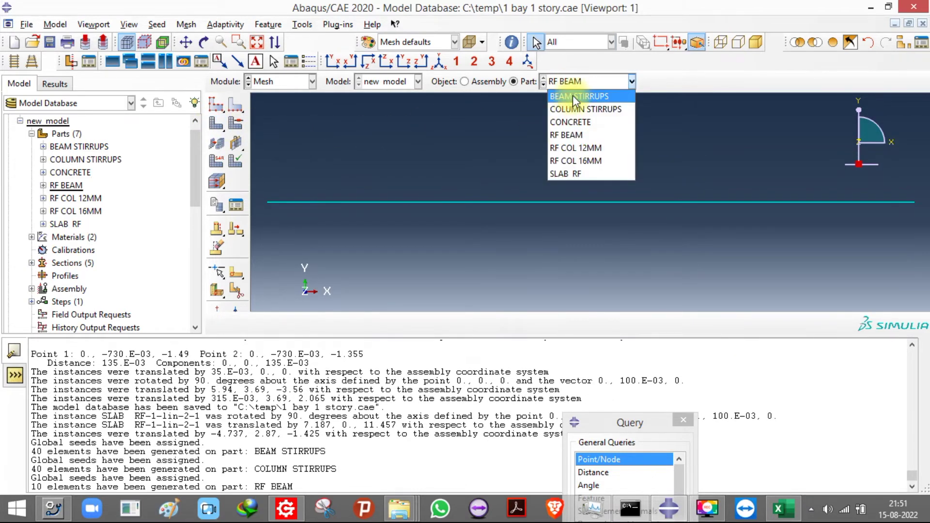
pyautogui.click(572, 97)
pyautogui.scroll(-1, 573, 83)
pyautogui.press('Down')
pyautogui.press('Down')
pyautogui.press('Down')
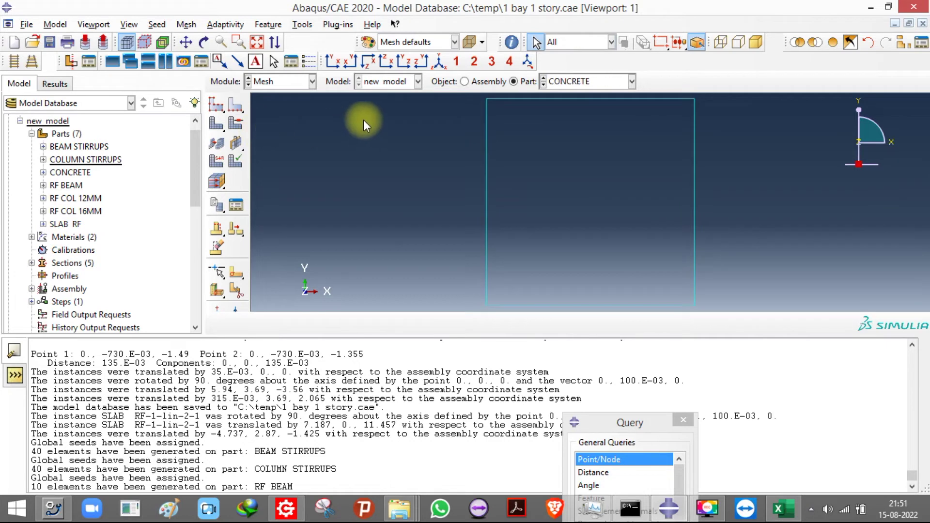
pyautogui.click(218, 125)
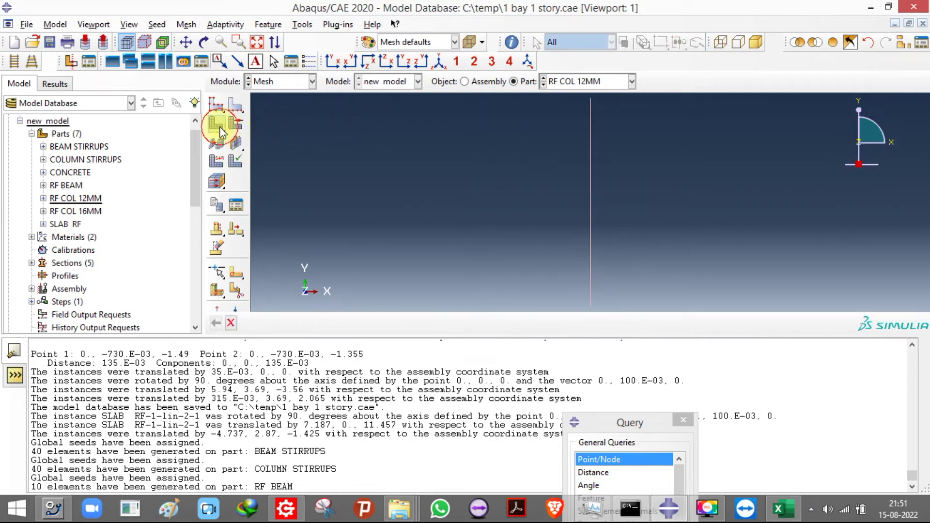
pyautogui.press('Return')
# Step: Make RF COL 16MM the current part and mesh it with the default seeds
pyautogui.click(564, 82)
pyautogui.click(567, 83)
pyautogui.press('Down')
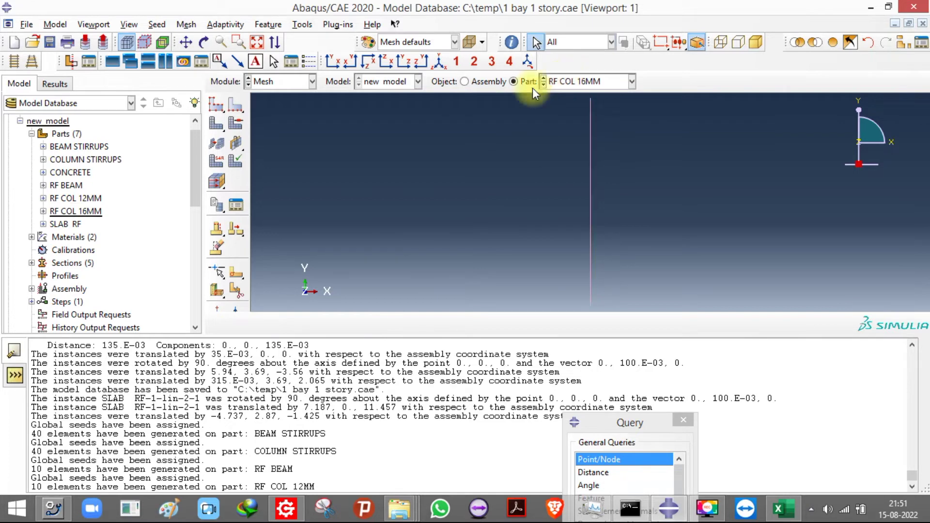
pyautogui.click(222, 125)
pyautogui.press('Return')
# Step: Make SLAB RF the current part and mesh it with the default seeds
pyautogui.click(604, 83)
pyautogui.click(603, 82)
pyautogui.press('Down')
pyautogui.click(217, 124)
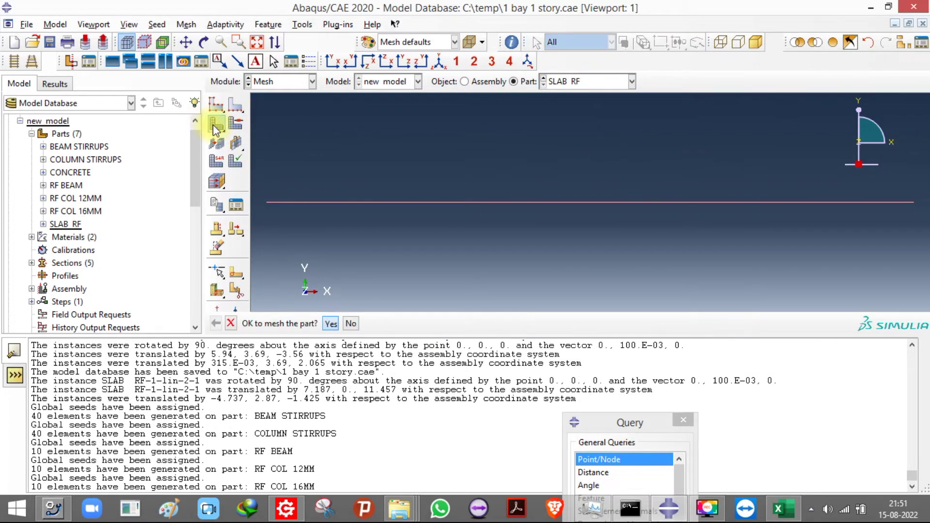
pyautogui.press('Return')
pyautogui.click(582, 80)
pyautogui.click(582, 80)
# Step: Rename the model new_model to FIRE ANALYSIS
pyautogui.click(33, 138)
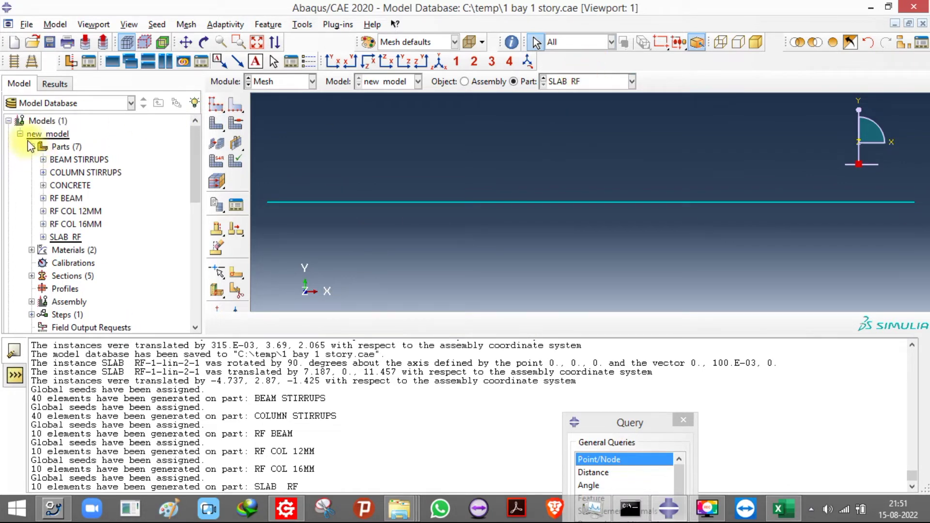
pyautogui.rightClick(33, 138)
pyautogui.click(83, 200)
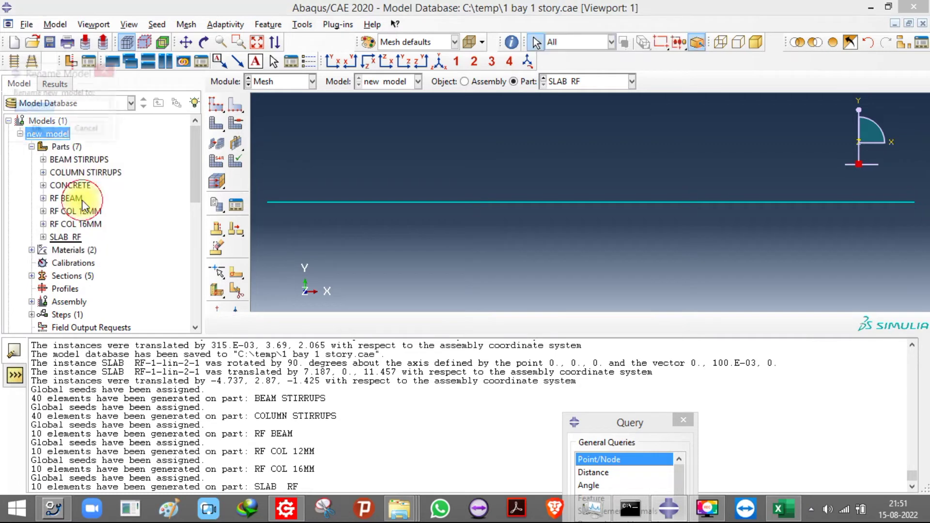
pyautogui.write('FIRE ANALYSIS')
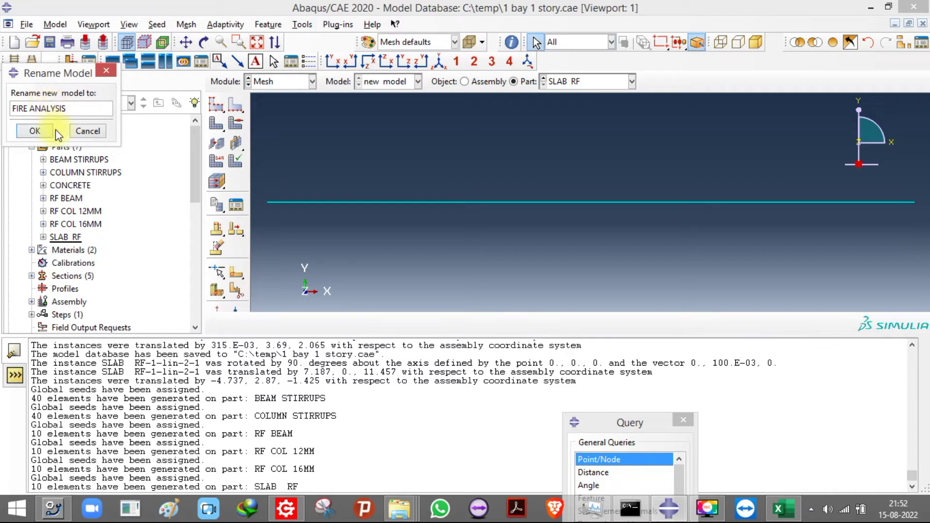
pyautogui.click(35, 131)
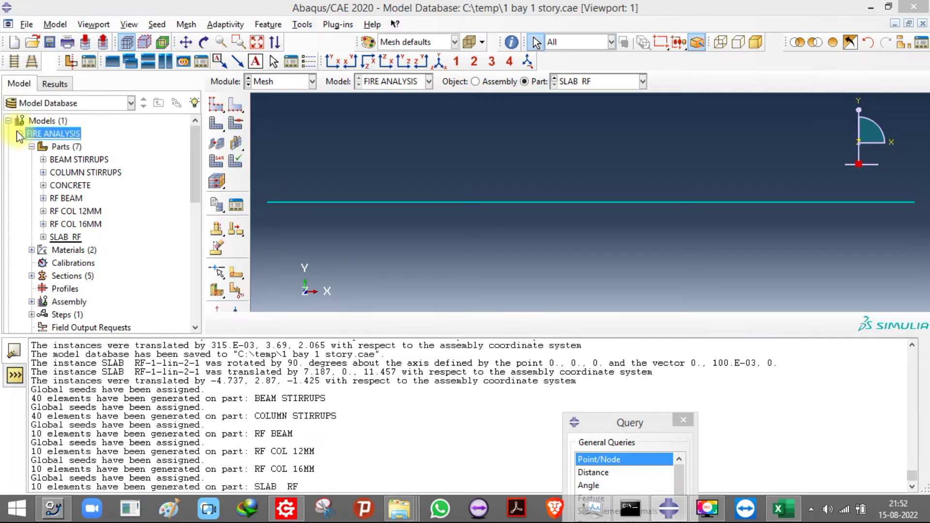
# Step: Copy the FIRE ANALYSIS model to a second model named HEAT TRANSFER
pyautogui.click(20, 134)
pyautogui.click(46, 133)
pyautogui.rightClick(46, 133)
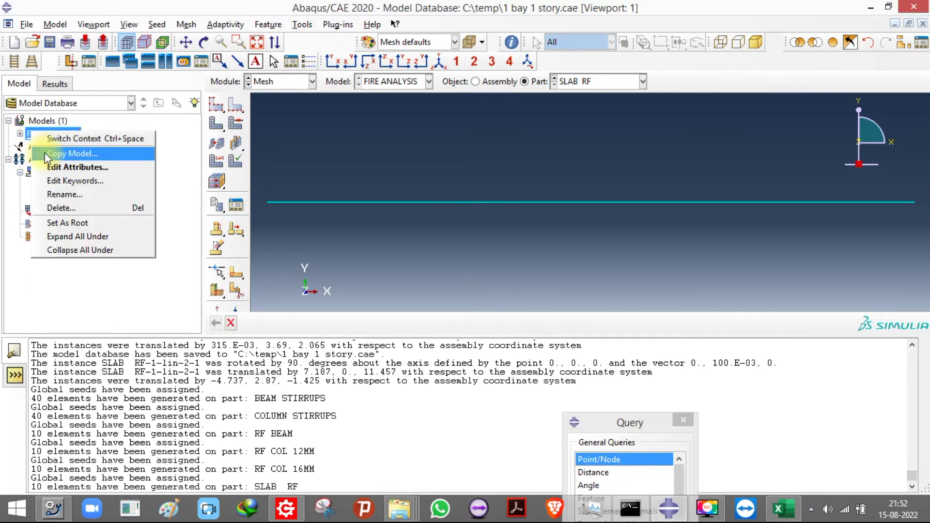
pyautogui.click(55, 145)
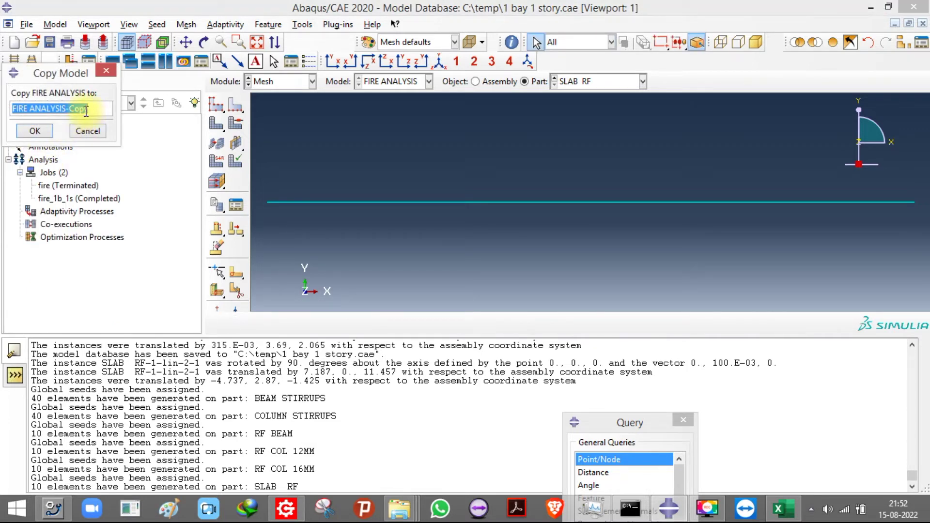
pyautogui.write('HEAT TRAN')
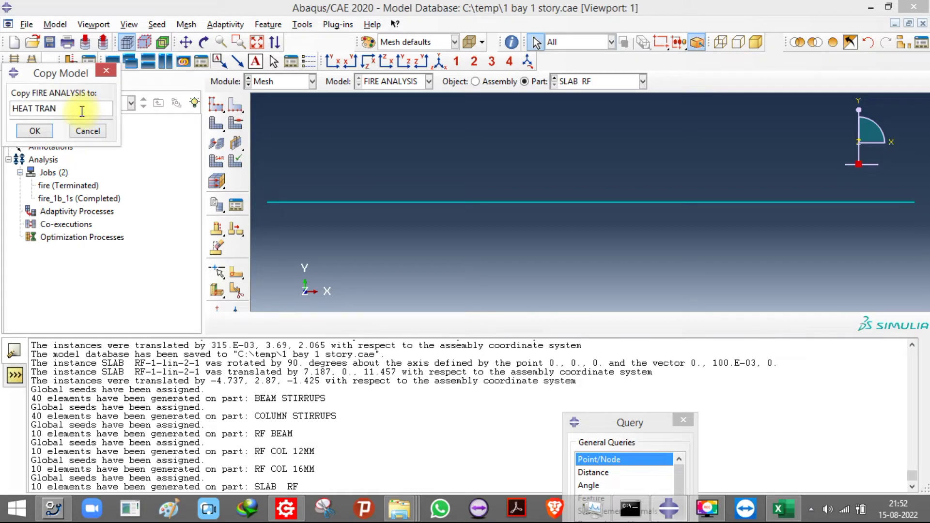
pyautogui.click(46, 131)
pyautogui.scroll(-3, 391, 188)
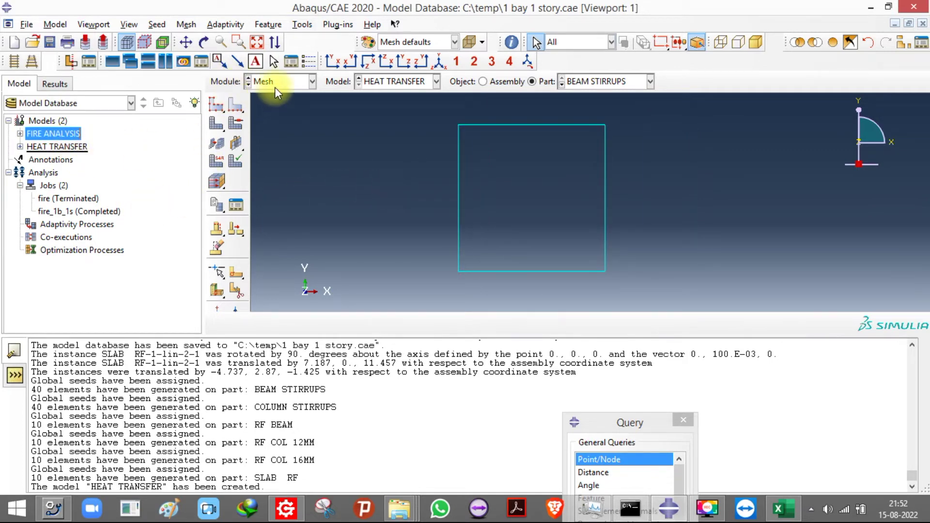
# Step: Make FIRE ANALYSIS the current model and switch back to the HEAT TRANSFER model
pyautogui.doubleClick(56, 147)
pyautogui.click(392, 81)
pyautogui.click(385, 93)
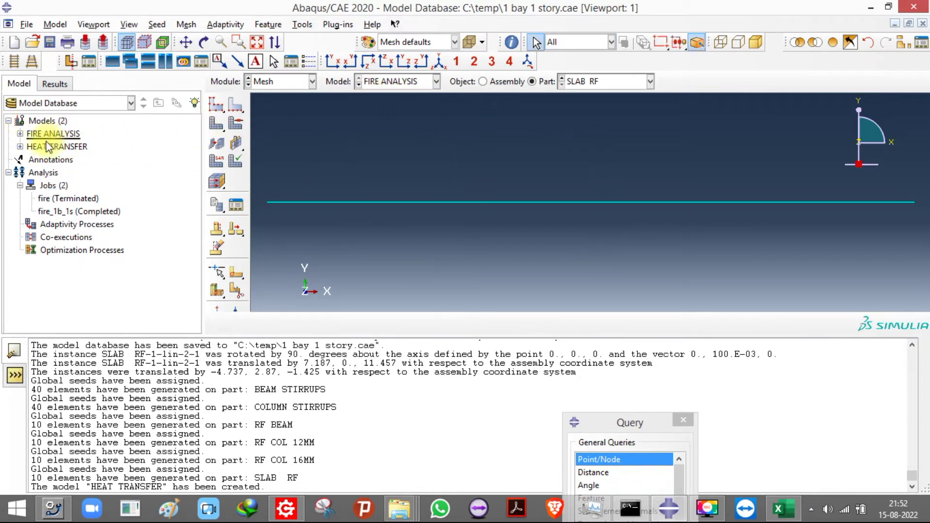
pyautogui.click(382, 82)
pyautogui.click(382, 110)
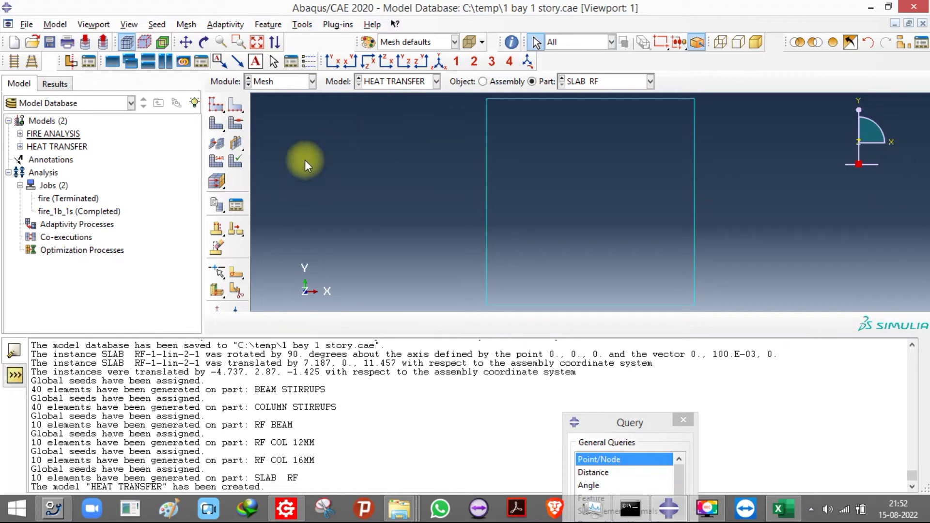
# Step: Assign the Heat Transfer element family to the BEAM STIRRUPS part in the HEAT TRANSFER model
pyautogui.click(222, 163)
pyautogui.scroll(-3, 371, 183)
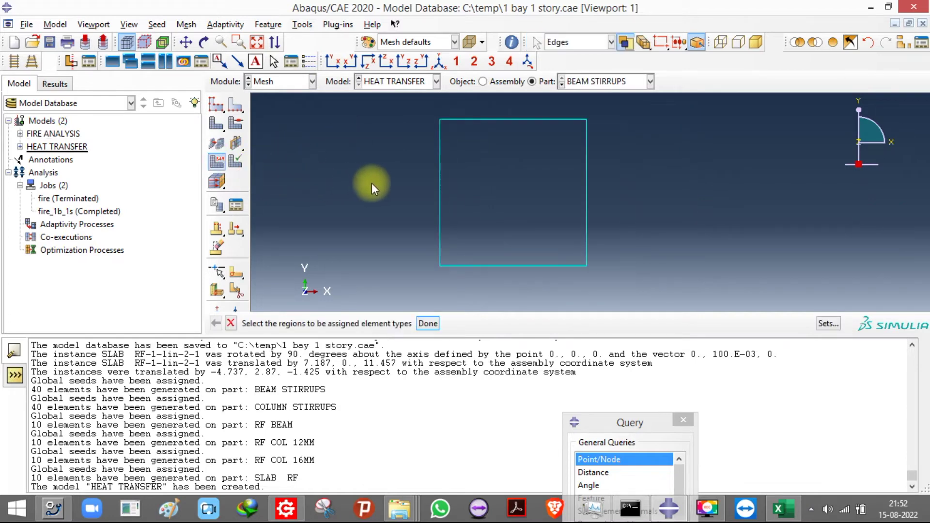
pyautogui.click(424, 325)
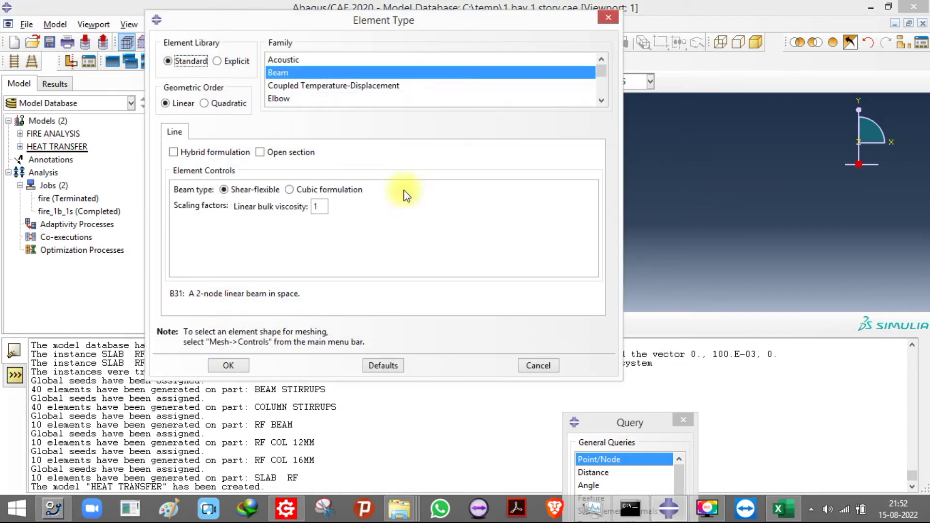
pyautogui.scroll(-3, 295, 94)
pyautogui.scroll(2, 296, 96)
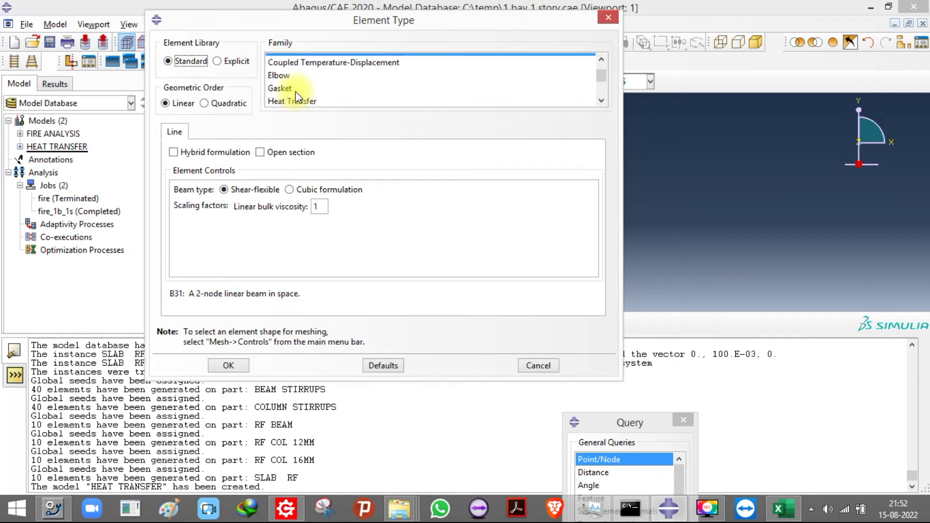
pyautogui.click(293, 99)
pyautogui.click(229, 366)
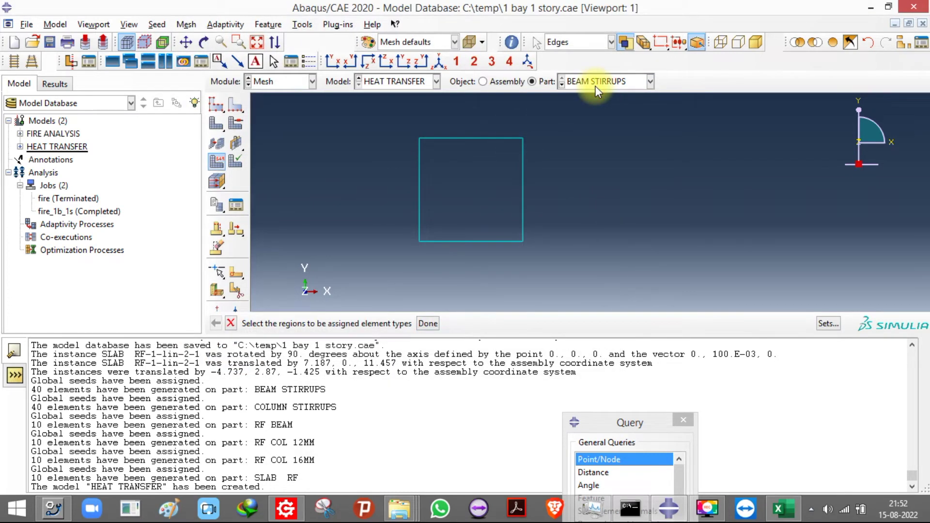
# Step: Make COLUMN STIRRUPS the current part and assign it linear Heat Transfer elements from the Standard library
pyautogui.scroll(-1, 595, 86)
pyautogui.click(222, 143)
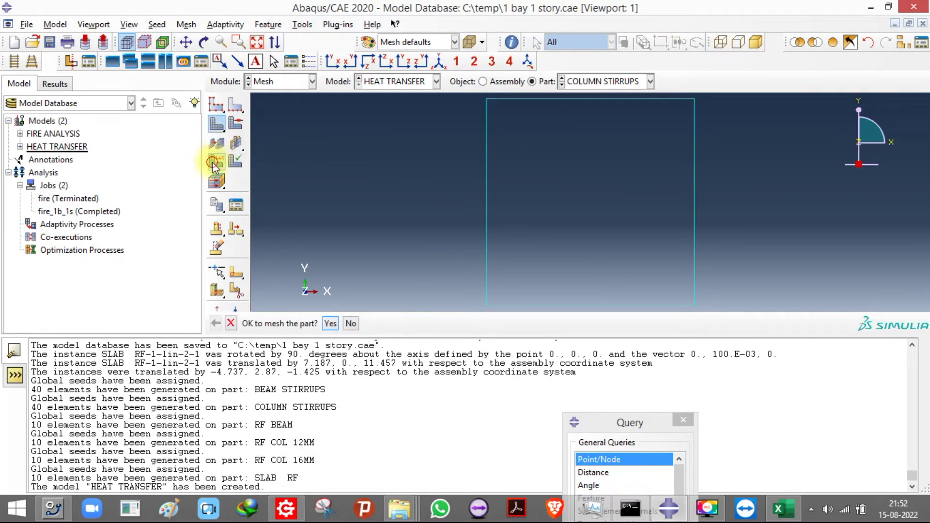
pyautogui.click(216, 162)
pyautogui.moveTo(354, 134); pyautogui.dragTo(581, 290)
pyautogui.click(428, 324)
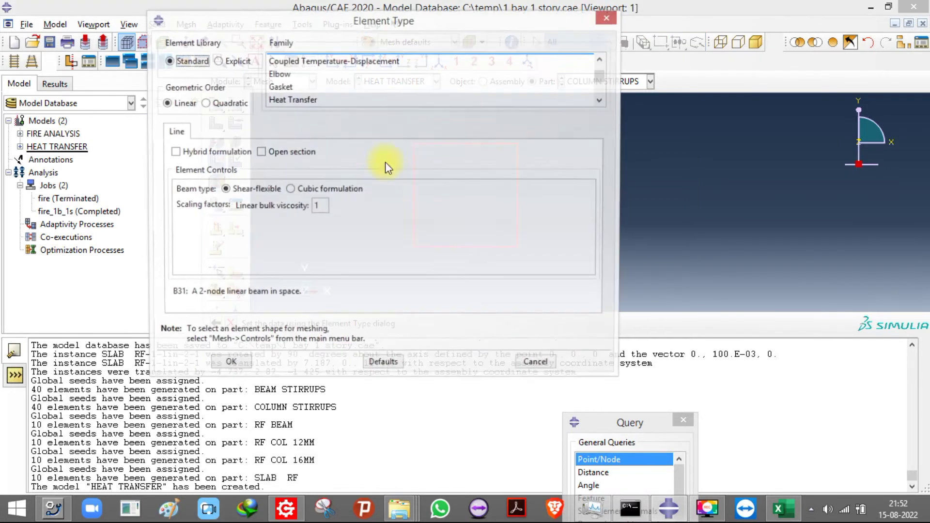
pyautogui.scroll(-1, 348, 100)
pyautogui.scroll(1, 335, 103)
pyautogui.click(335, 102)
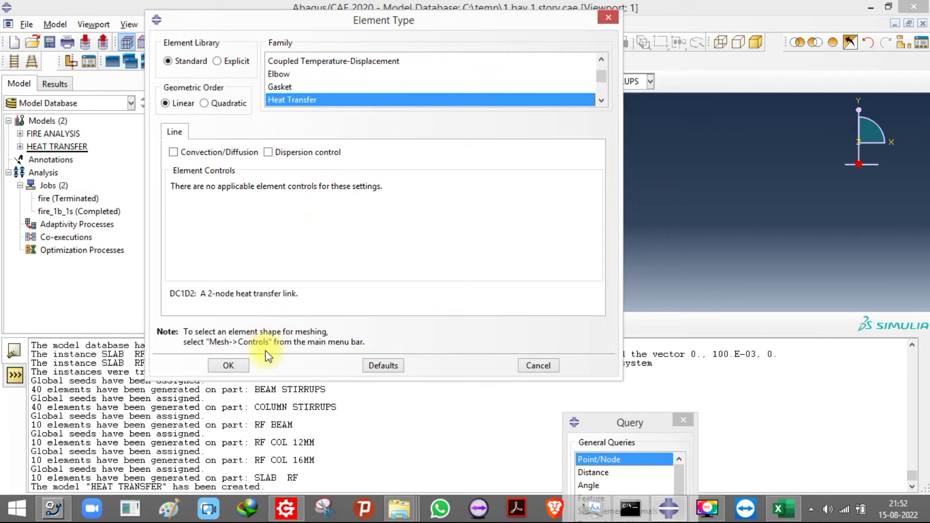
pyautogui.click(233, 368)
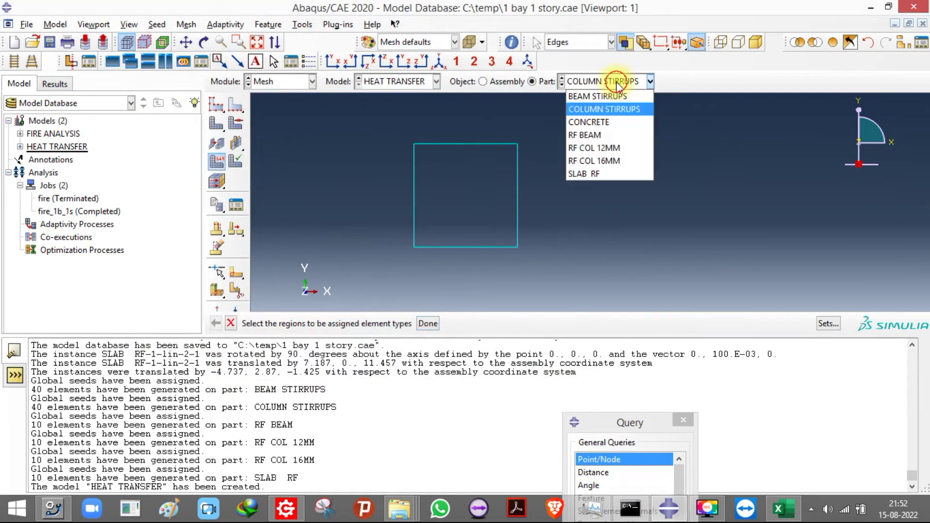
# Step: Make CONCRETE the current part and assign the Heat Transfer element family to the whole frame
pyautogui.scroll(-1, 615, 82)
pyautogui.click(216, 175)
pyautogui.moveTo(402, 129); pyautogui.dragTo(579, 270)
pyautogui.click(429, 324)
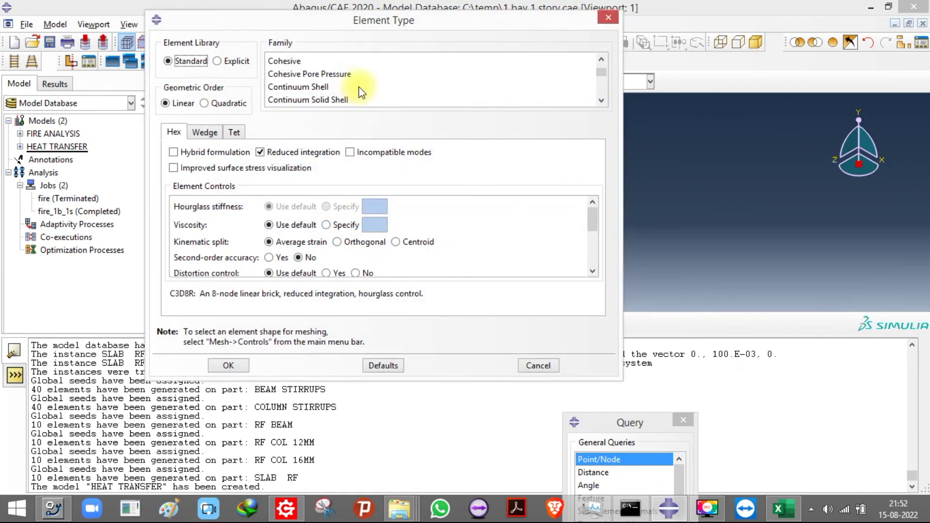
pyautogui.scroll(-3, 315, 91)
pyautogui.scroll(1, 311, 94)
pyautogui.click(310, 97)
pyautogui.click(226, 365)
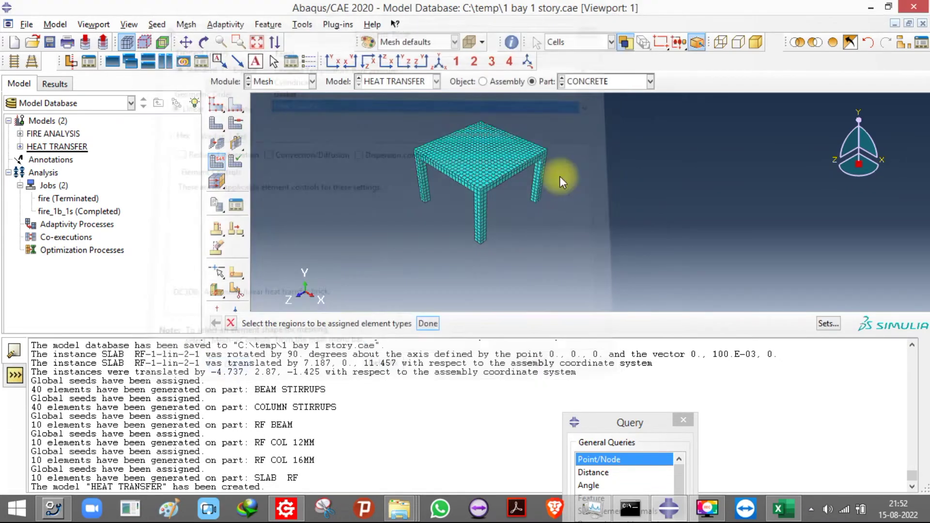
# Step: Make RF BEAM the current part and assign the Heat Transfer element family to the bar
pyautogui.click(619, 89)
pyautogui.click(595, 132)
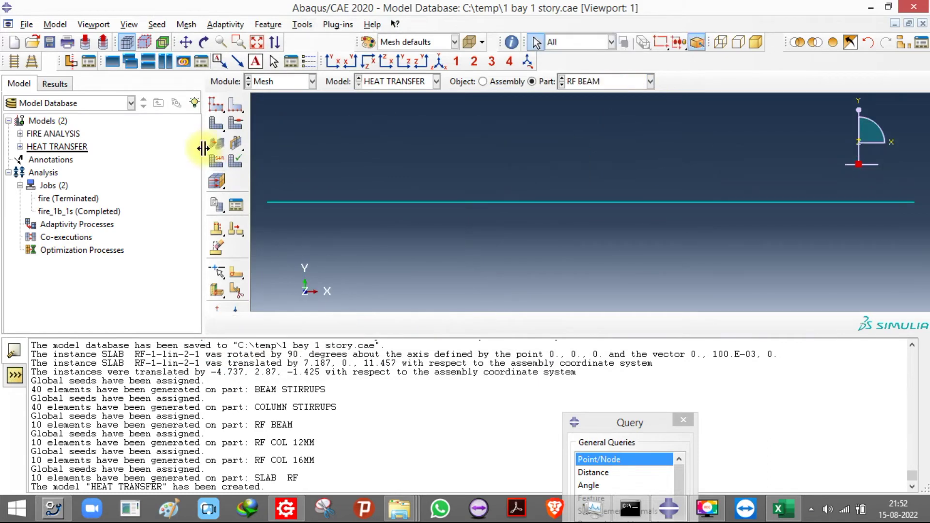
pyautogui.click(216, 162)
pyautogui.scroll(-2, 368, 175)
pyautogui.moveTo(291, 138); pyautogui.dragTo(792, 337)
pyautogui.click(428, 324)
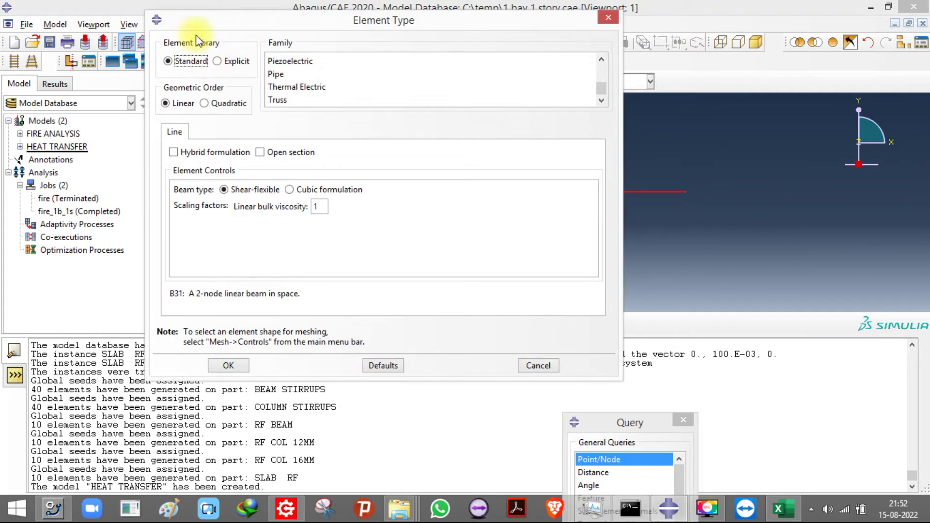
pyautogui.scroll(3, 307, 91)
pyautogui.scroll(-2, 308, 93)
pyautogui.click(300, 71)
pyautogui.click(218, 365)
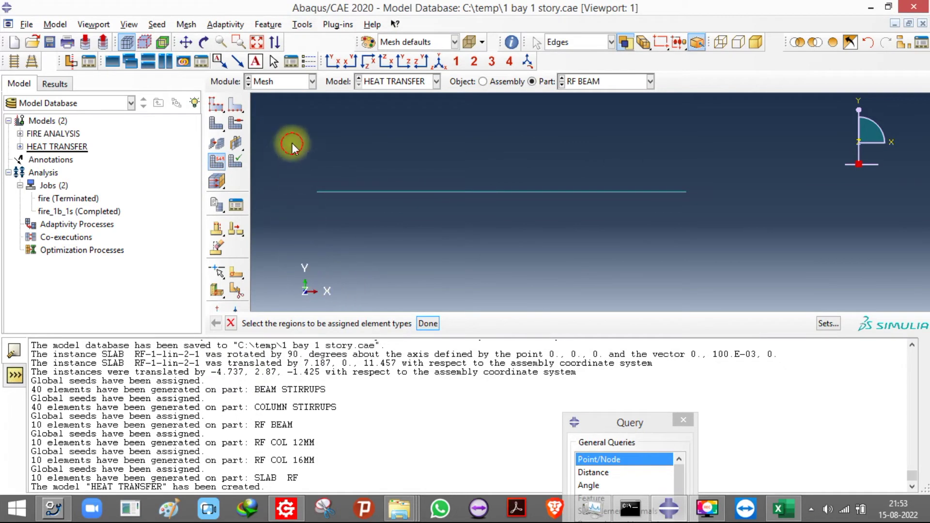
# Step: Check the element type assigned to the RF BEAM bar
pyautogui.moveTo(290, 141); pyautogui.dragTo(749, 315)
pyautogui.click(427, 324)
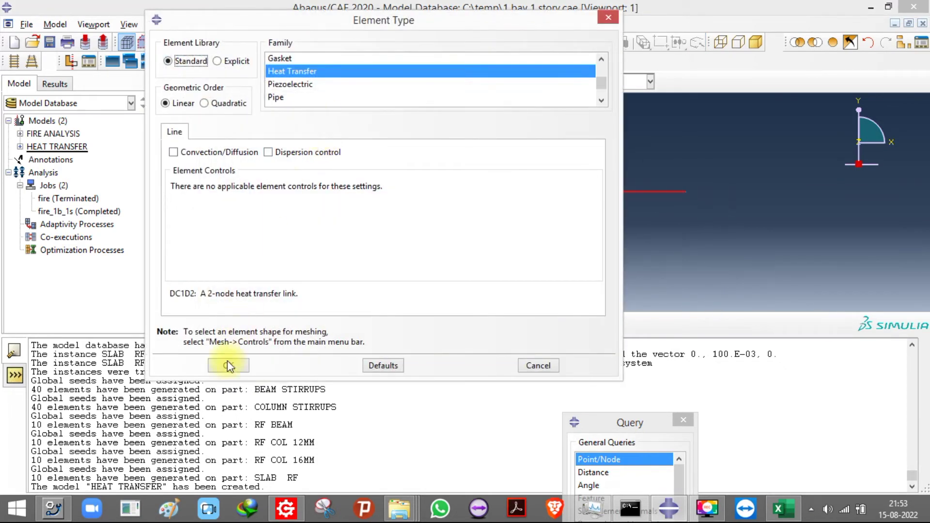
pyautogui.click(230, 363)
# Step: Make RF COL 12MM the current part and assign the Heat Transfer element family to the bar
pyautogui.click(585, 82)
pyautogui.click(594, 147)
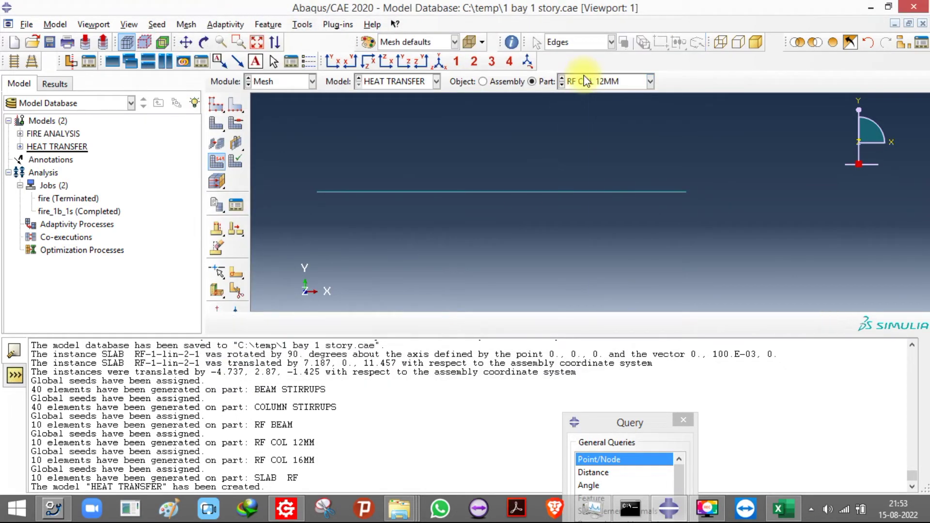
pyautogui.moveTo(340, 138); pyautogui.dragTo(575, 326)
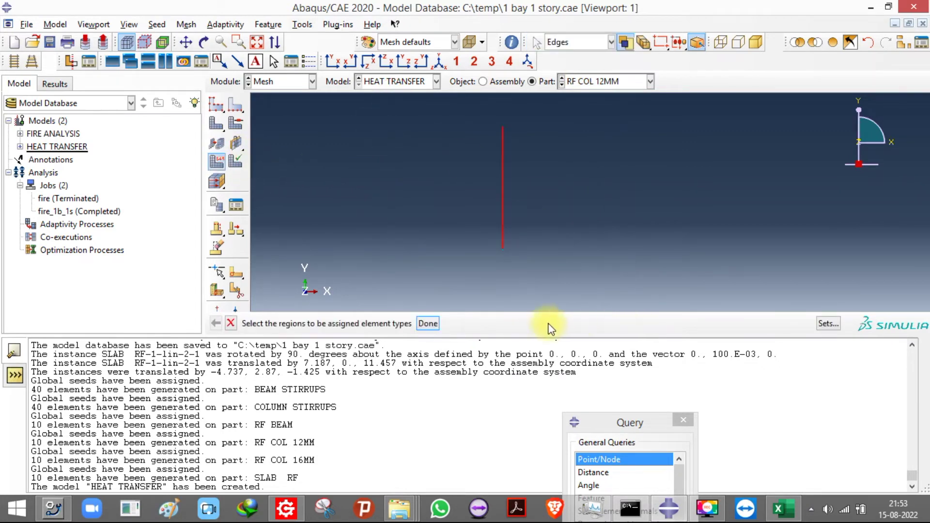
pyautogui.click(426, 321)
pyautogui.scroll(-2, 310, 104)
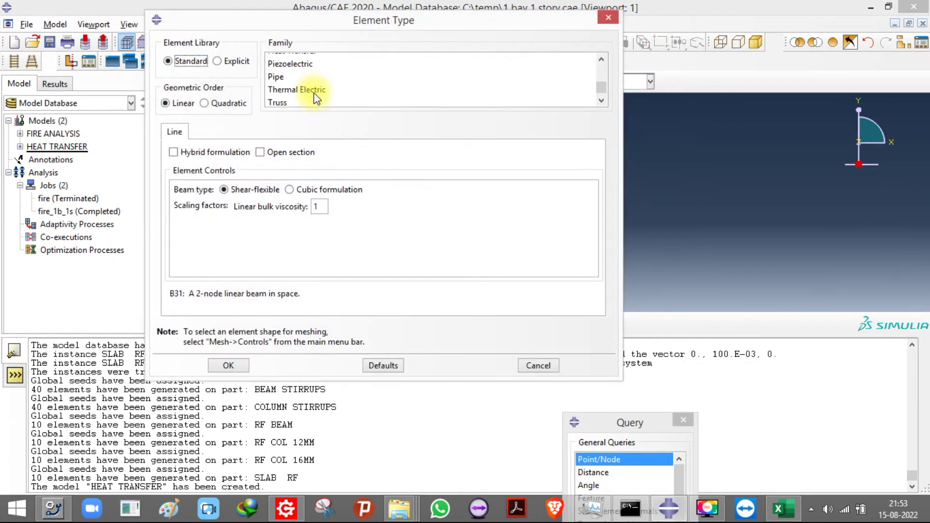
pyautogui.scroll(4, 304, 97)
pyautogui.click(304, 99)
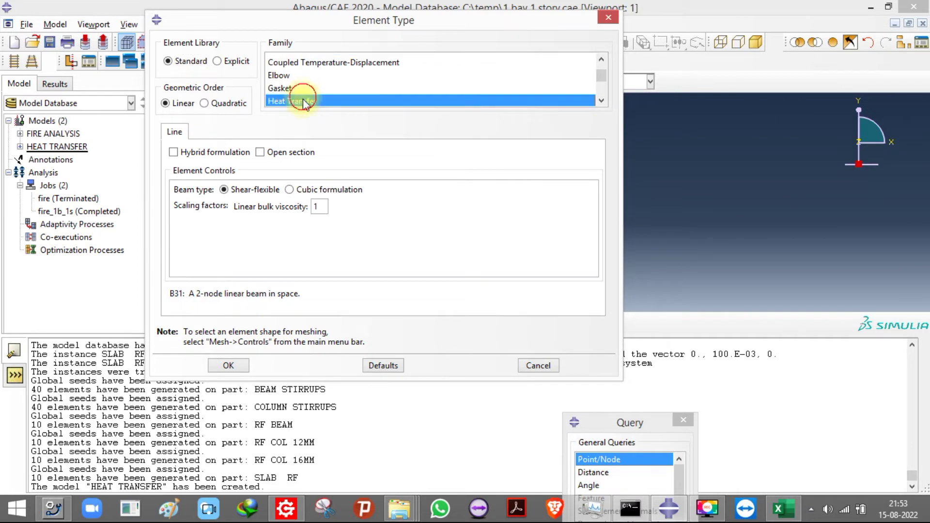
pyautogui.click(228, 365)
# Step: Make RF COL 16MM the current part and assign the Heat Transfer element family to the bar
pyautogui.click(615, 81)
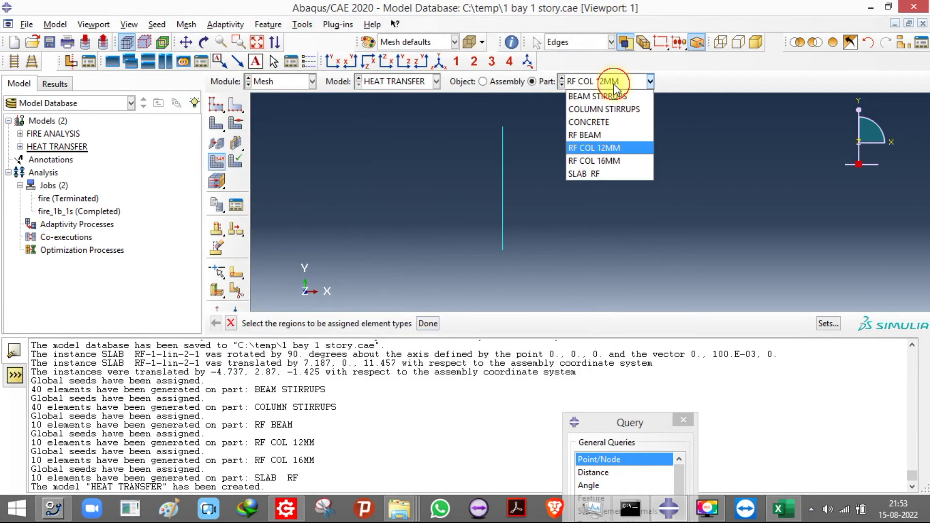
pyautogui.click(593, 159)
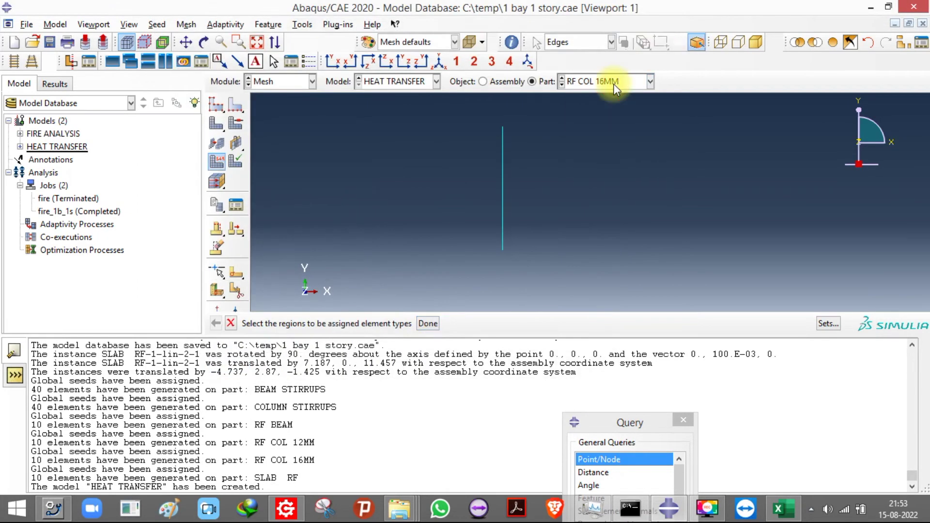
pyautogui.click(217, 123)
pyautogui.click(217, 161)
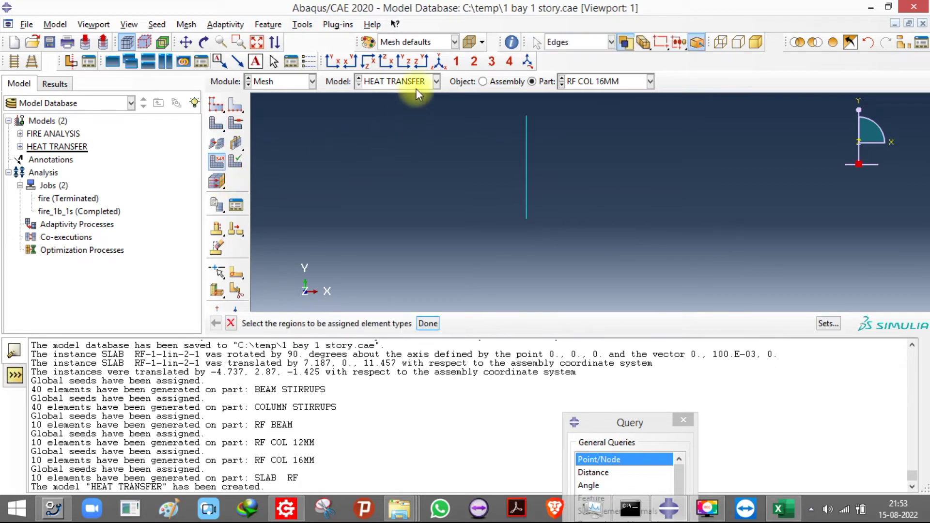
pyautogui.click(526, 155)
pyautogui.click(428, 323)
pyautogui.click(307, 98)
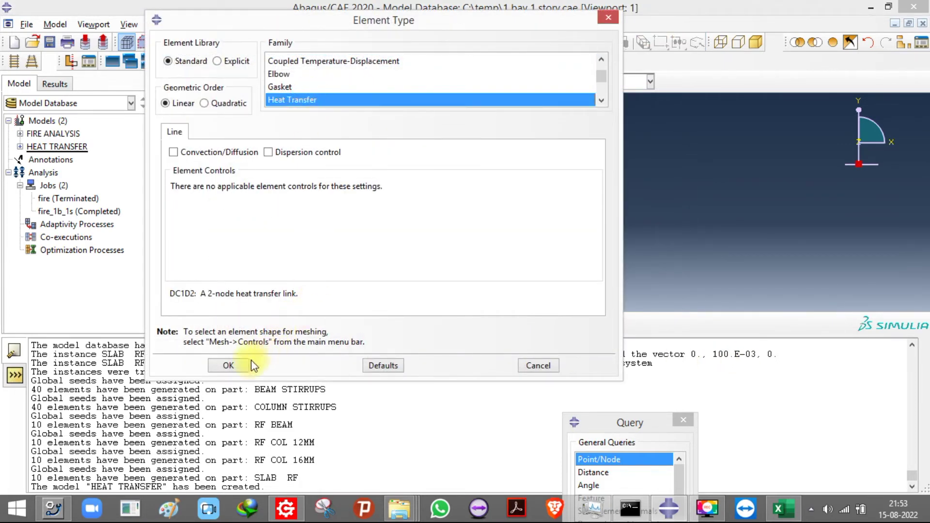
pyautogui.click(233, 365)
# Step: Make SLAB RF the current part and assign the Heat Transfer element family to the bar
pyautogui.scroll(-1, 615, 84)
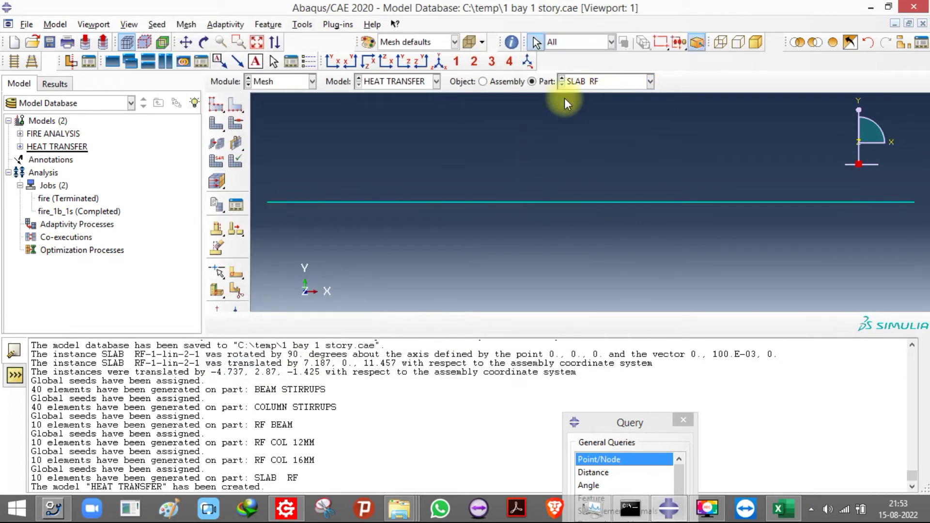
pyautogui.click(217, 163)
pyautogui.click(394, 179)
pyautogui.click(428, 324)
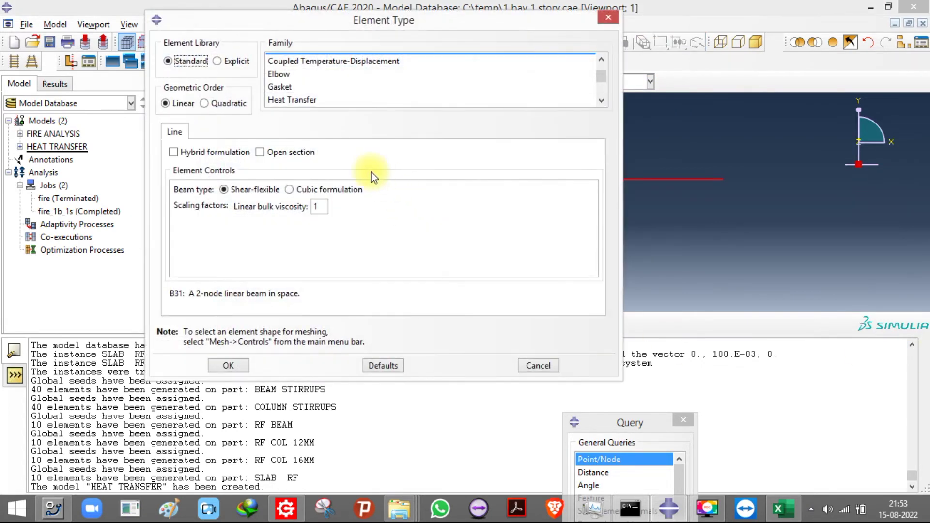
pyautogui.click(298, 100)
pyautogui.click(228, 365)
pyautogui.click(619, 80)
pyautogui.click(619, 80)
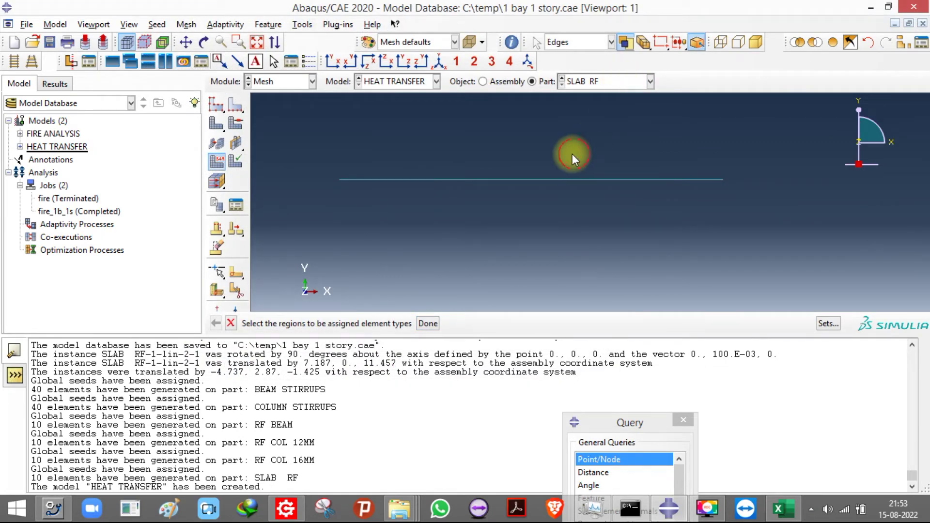
pyautogui.click(20, 146)
pyautogui.scroll(-2, 63, 257)
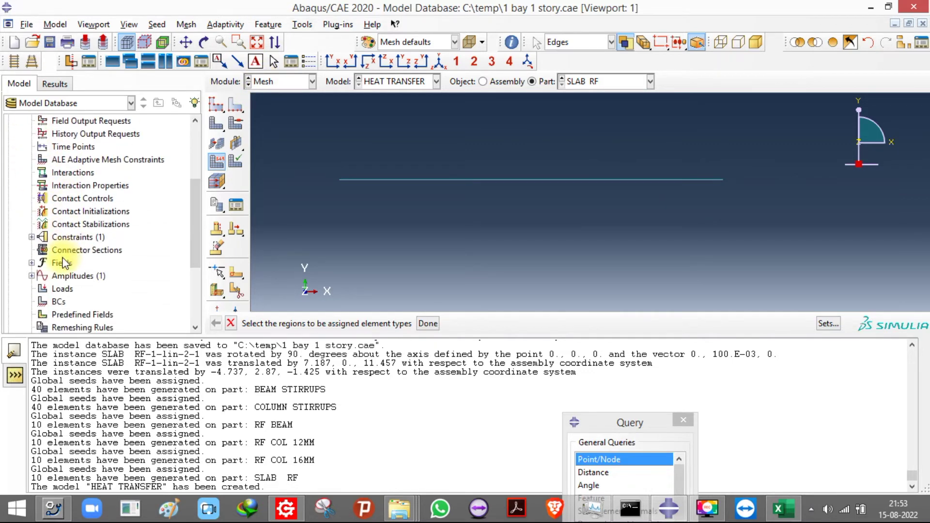
pyautogui.click(31, 275)
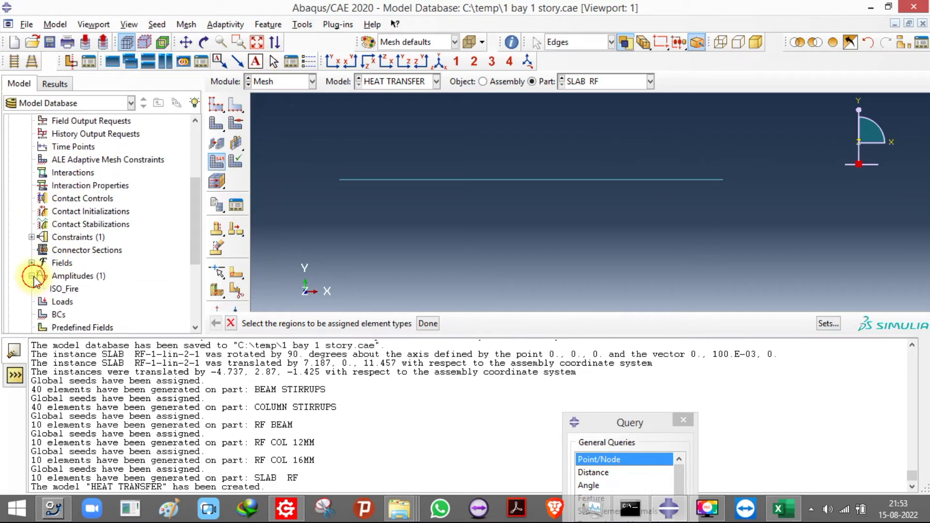
pyautogui.click(73, 275)
pyautogui.doubleClick(75, 276)
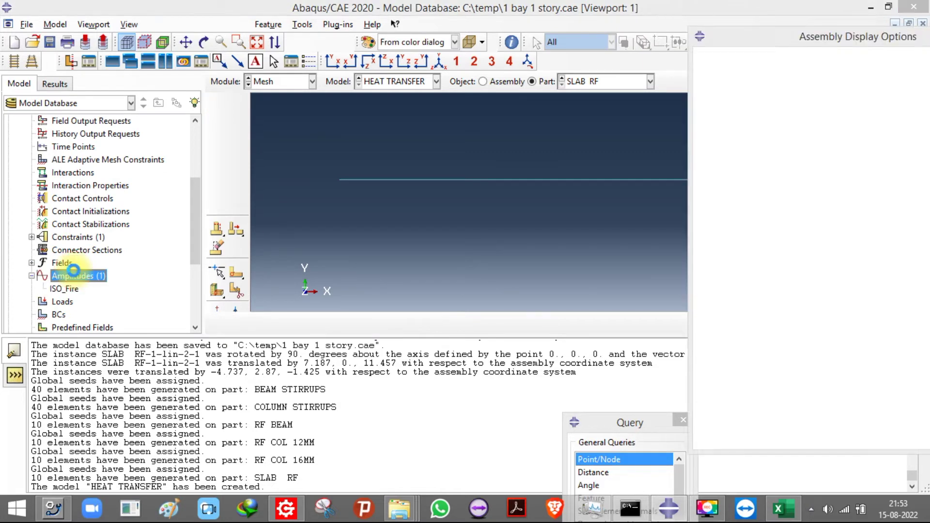
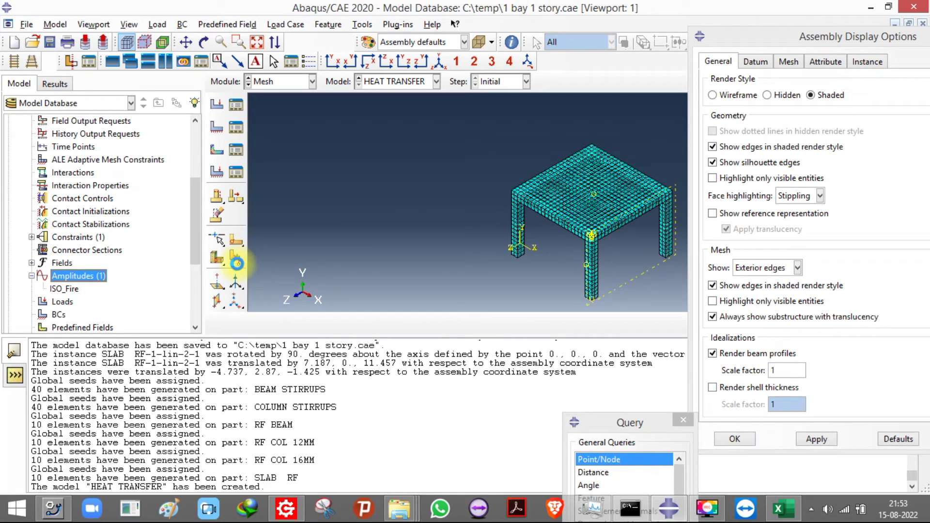
pyautogui.click(235, 265)
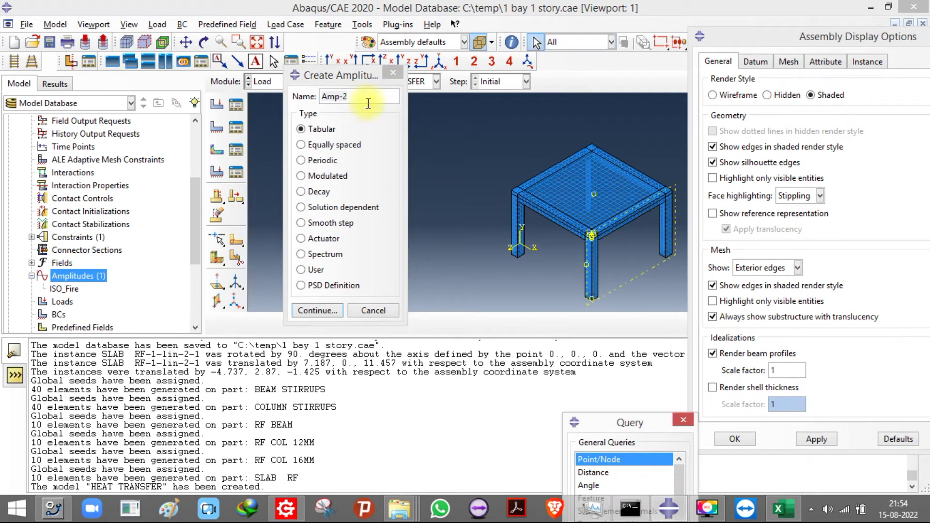
pyautogui.click(316, 310)
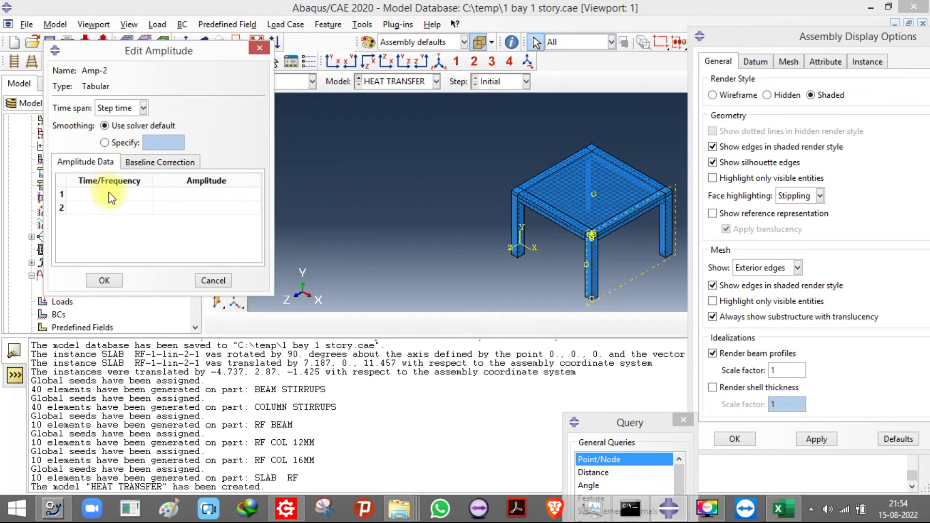
pyautogui.click(214, 280)
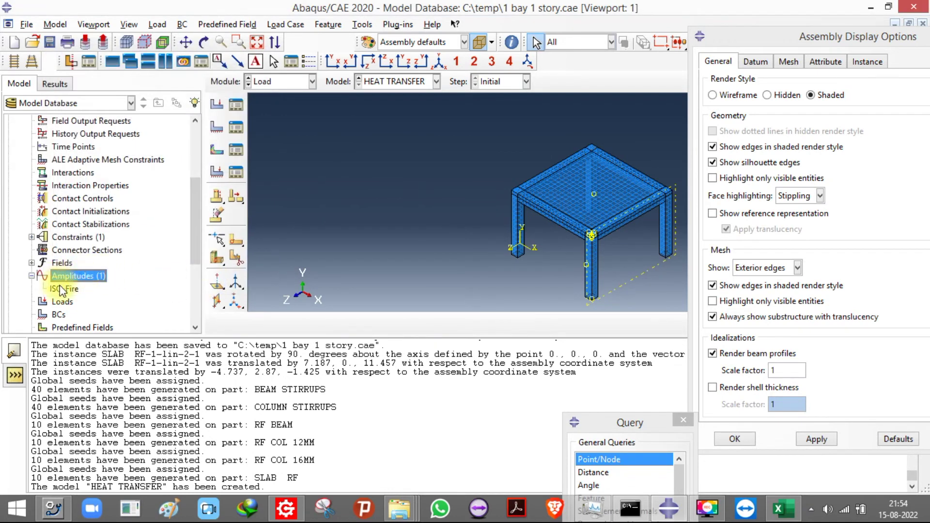
# Step: Review the time and amplitude data of the ISO_Fire amplitude in the HEAT TRANSFER model
pyautogui.doubleClick(64, 288)
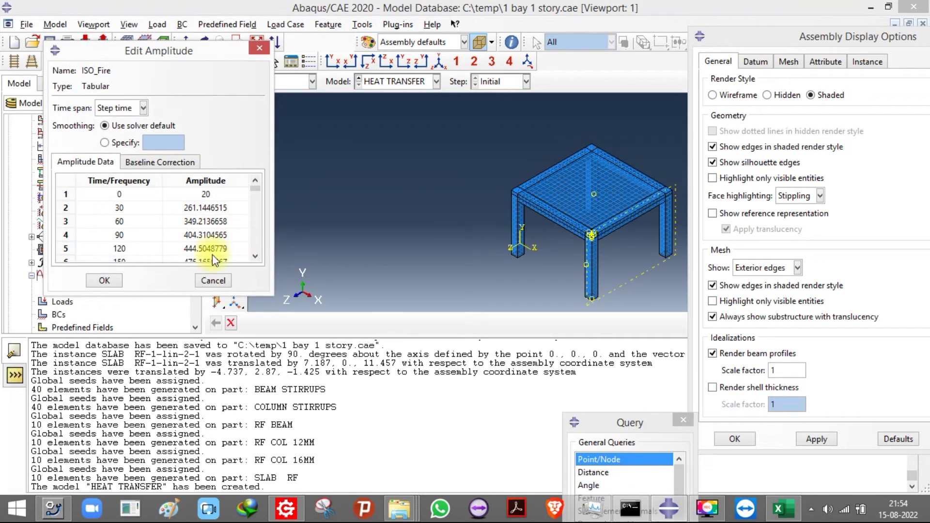
pyautogui.click(211, 282)
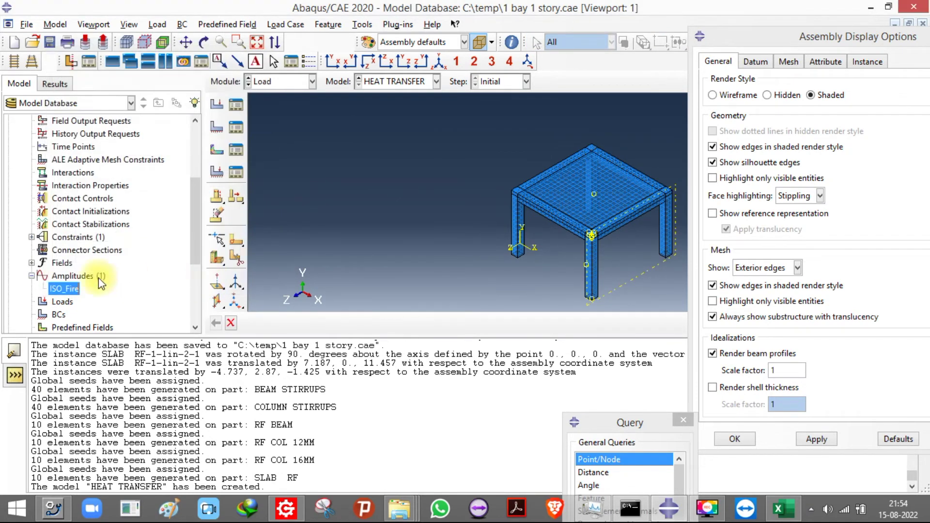
pyautogui.doubleClick(71, 290)
pyautogui.scroll(-20, 178, 222)
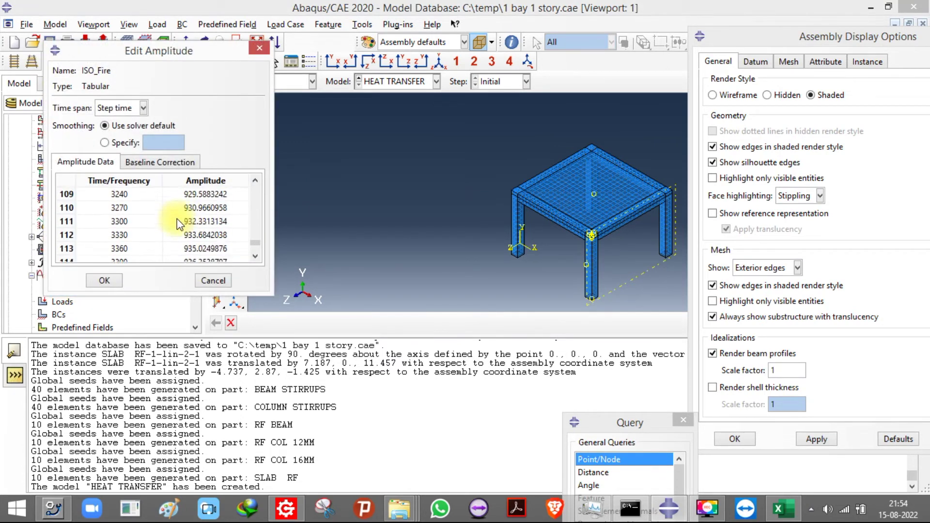
pyautogui.scroll(-3, 178, 223)
pyautogui.scroll(4, 184, 255)
pyautogui.scroll(-4, 184, 252)
pyautogui.scroll(20, 185, 252)
pyautogui.click(216, 281)
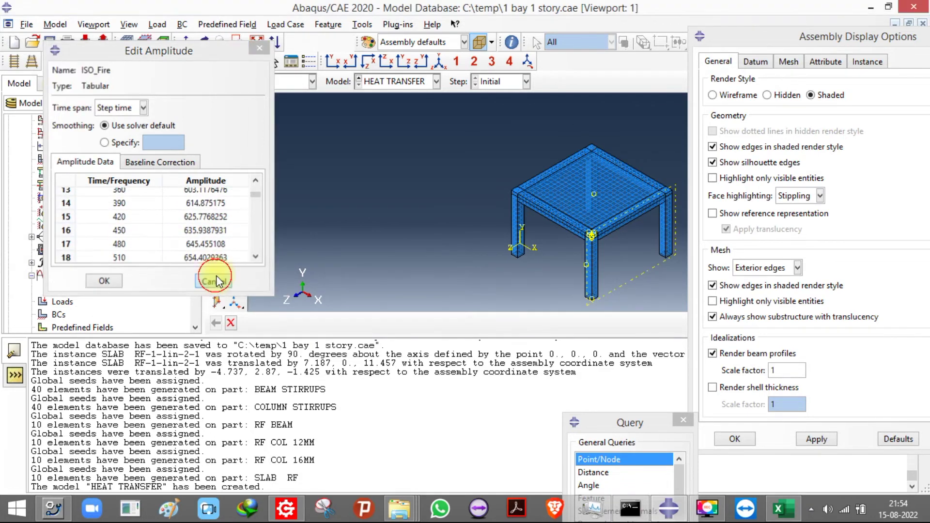
# Step: Turn off the visibility of all part instances in the assembly display options
pyautogui.scroll(-5, 332, 202)
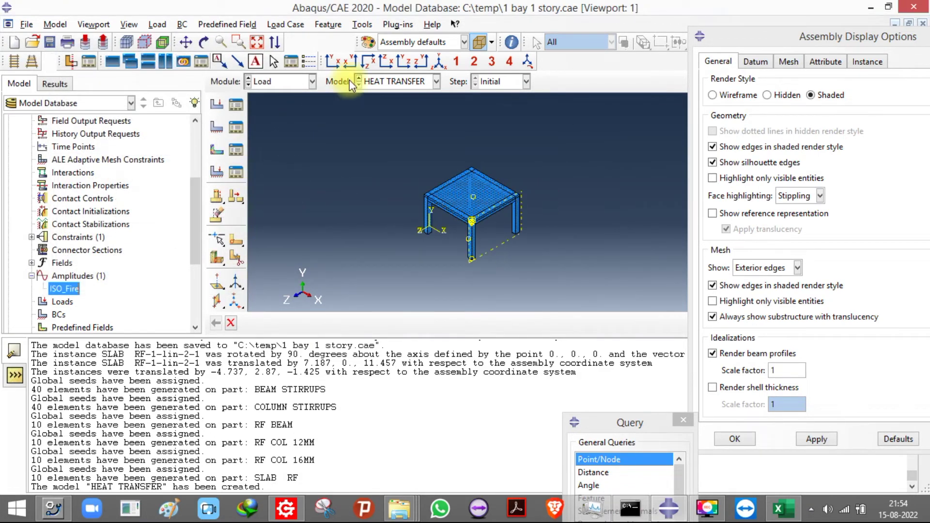
pyautogui.click(884, 65)
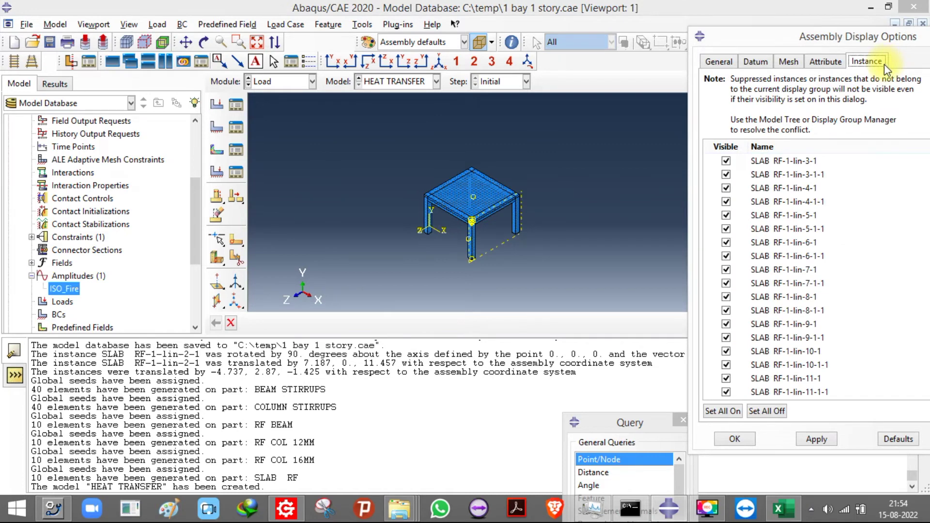
pyautogui.click(766, 411)
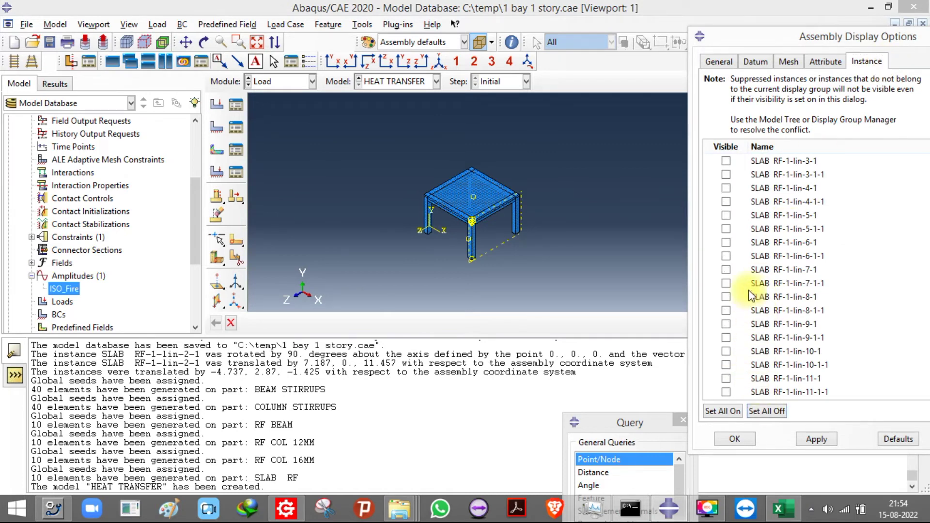
pyautogui.click(805, 439)
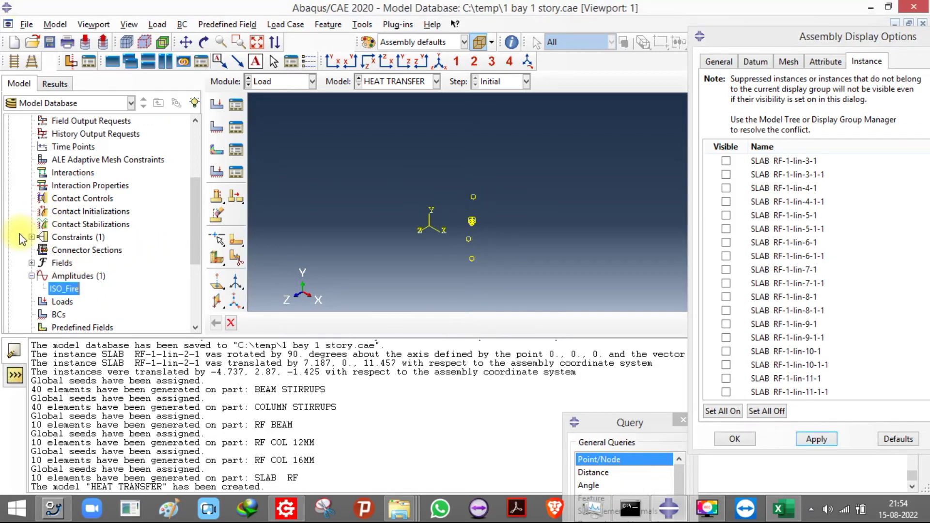
# Step: Show only the CONCRETE-1 instance of the HEAT TRANSFER assembly and move the display options dialog out of the way
pyautogui.moveTo(196, 241); pyautogui.dragTo(187, 119)
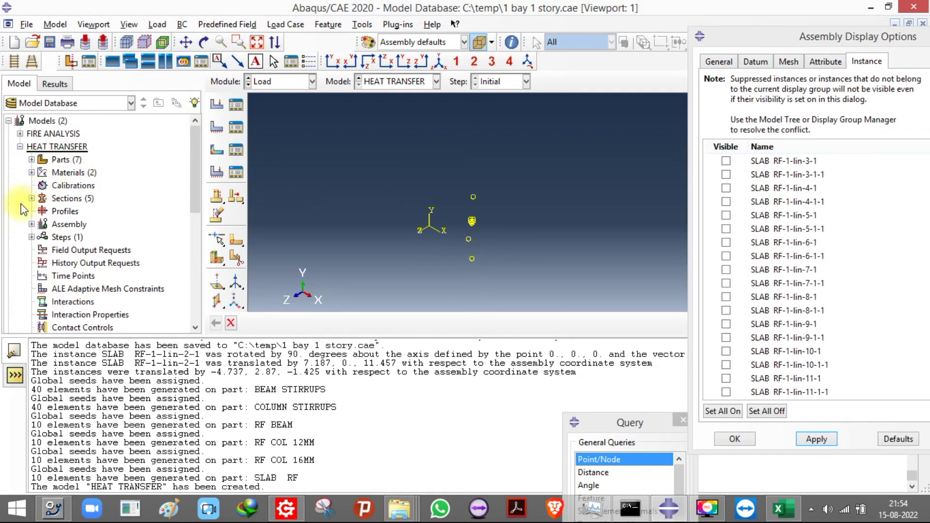
pyautogui.click(31, 225)
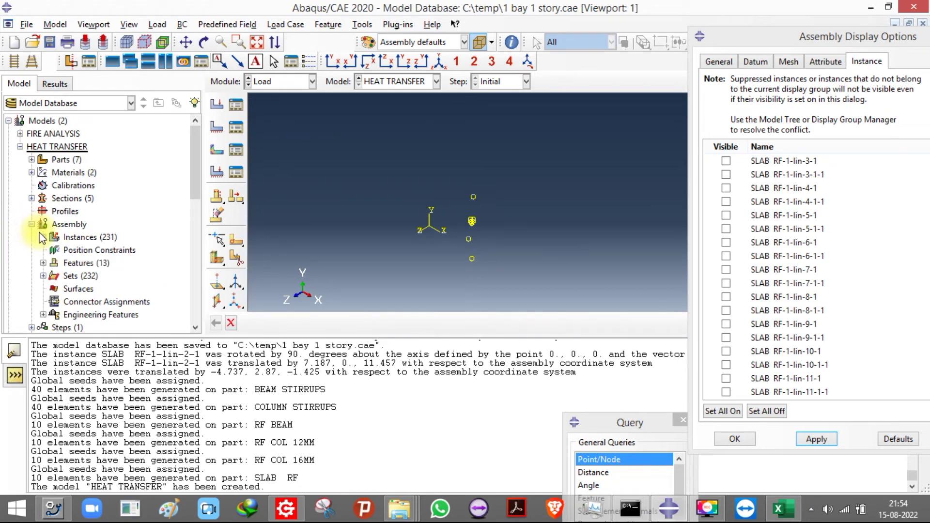
pyautogui.click(42, 236)
pyautogui.click(54, 224)
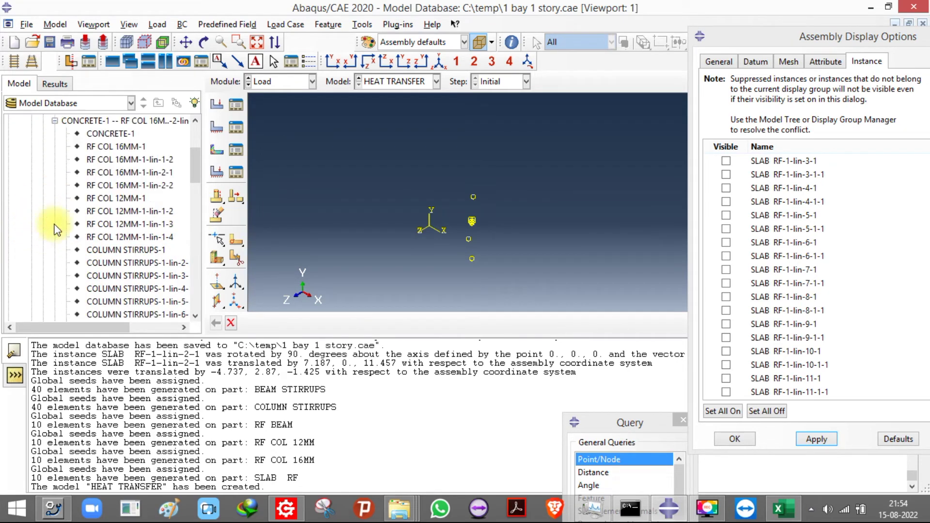
pyautogui.rightClick(92, 132)
pyautogui.click(117, 178)
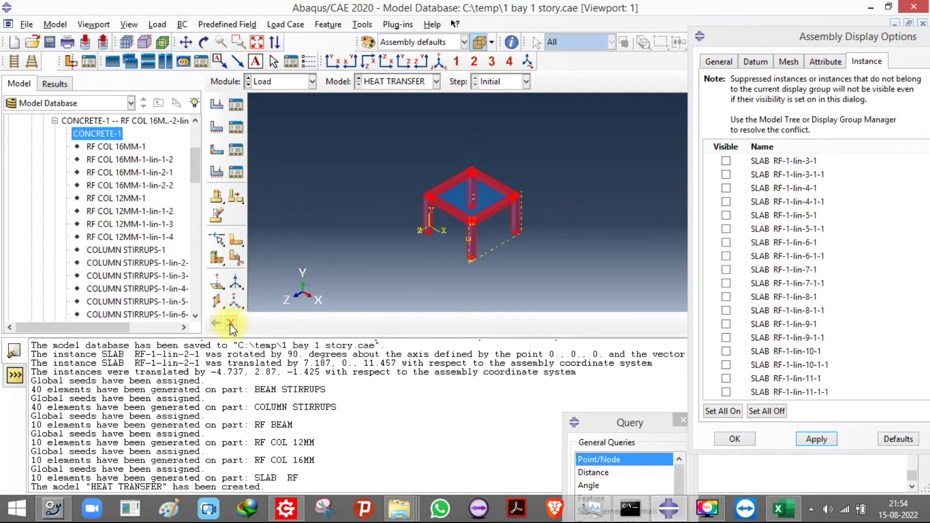
pyautogui.click(230, 324)
pyautogui.scroll(-3, 418, 242)
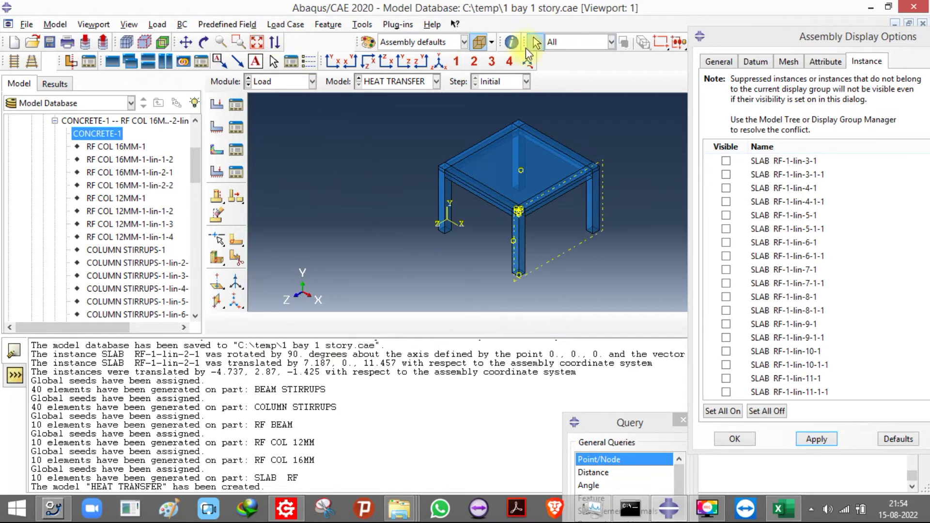
pyautogui.moveTo(774, 33); pyautogui.dragTo(784, 118)
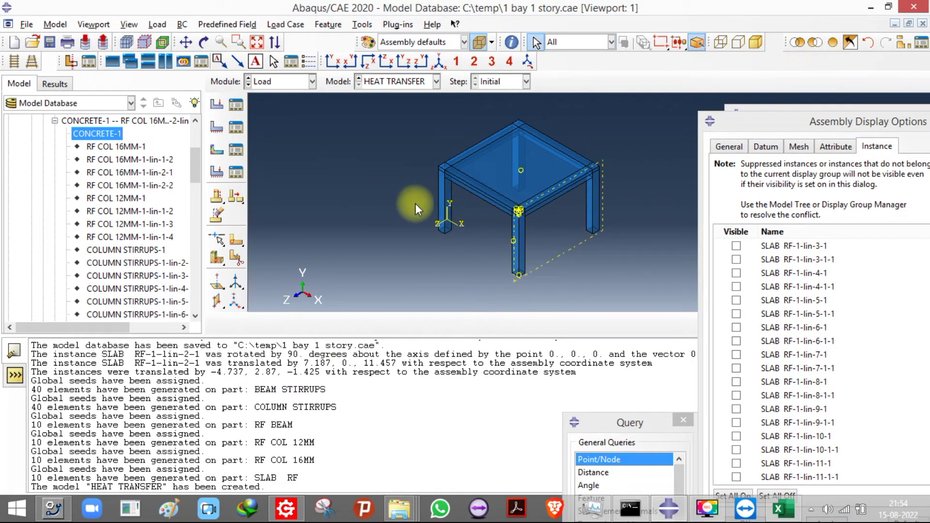
# Step: Turn off translucency so the concrete frame is displayed as an opaque solid
pyautogui.scroll(-2, 415, 203)
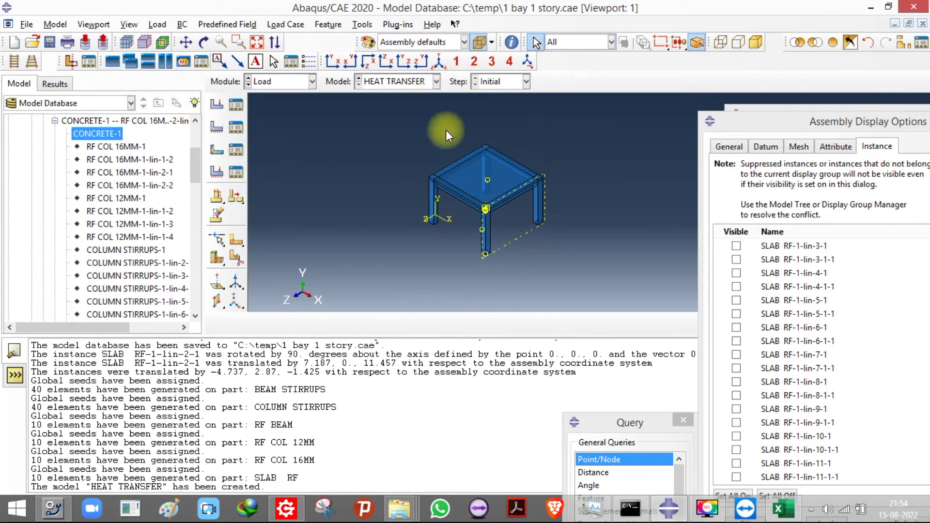
pyautogui.click(478, 43)
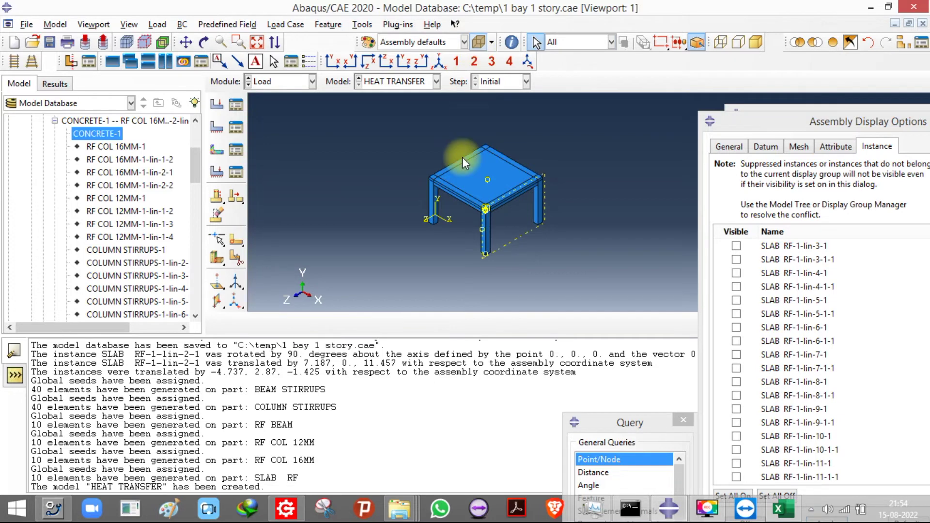
pyautogui.scroll(5, 353, 156)
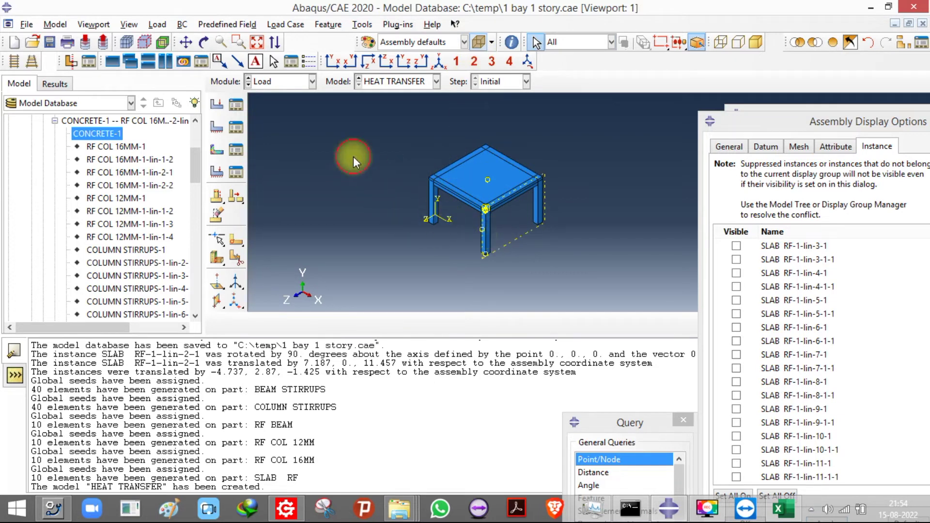
pyautogui.click(216, 131)
pyautogui.click(274, 143)
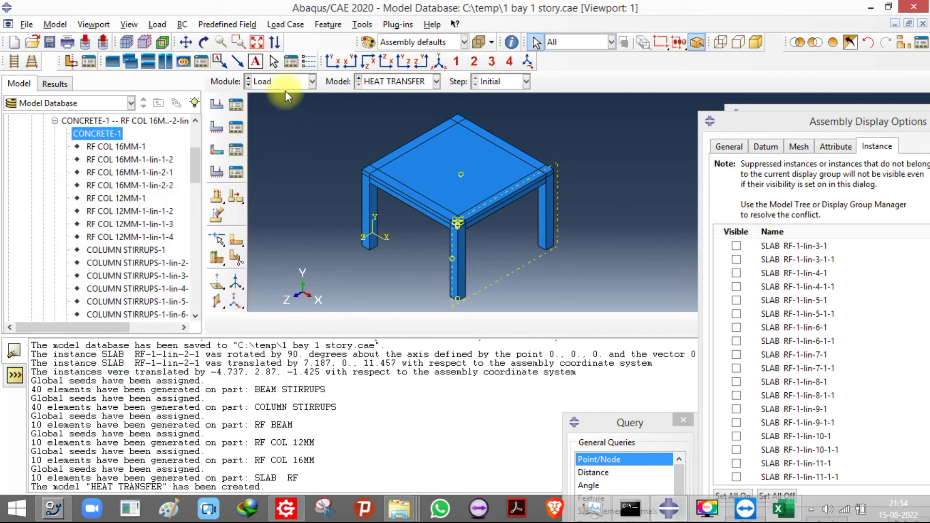
# Step: Switch to the Step module and close the field output requests manager
pyautogui.click(311, 81)
pyautogui.click(283, 135)
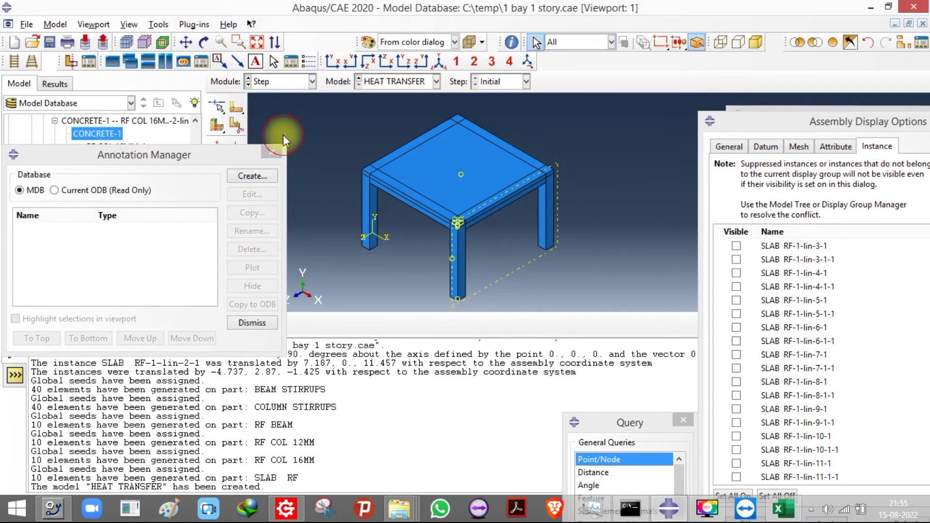
pyautogui.click(236, 127)
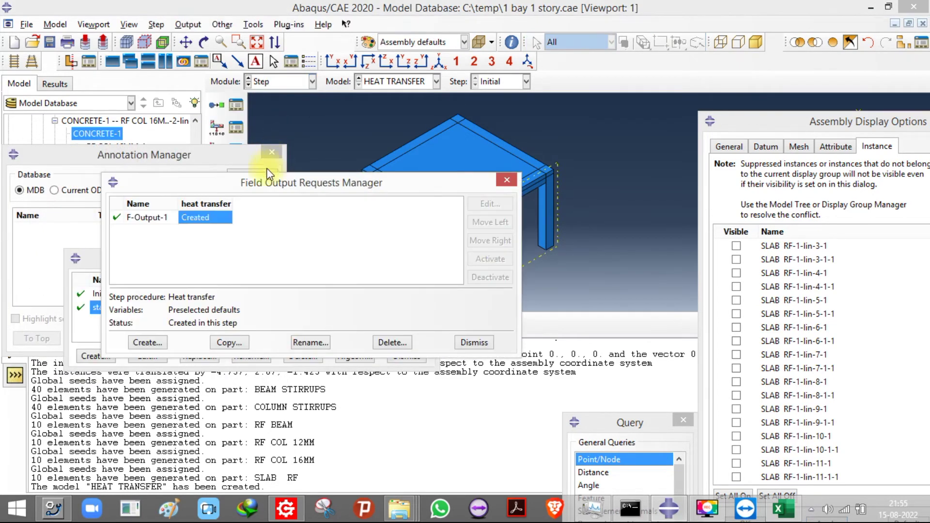
pyautogui.click(508, 181)
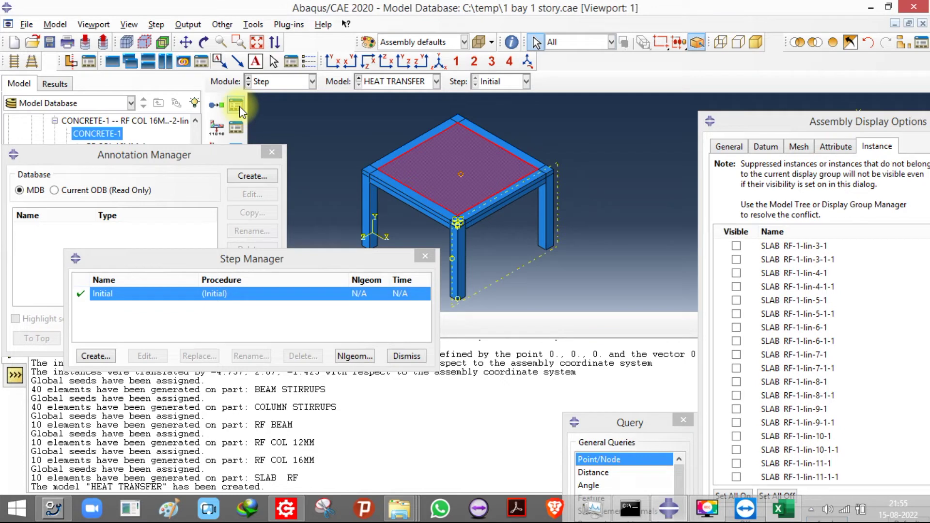
# Step: Create a general, transient Heat transfer step after the Initial step with a time period of 3600
pyautogui.click(95, 356)
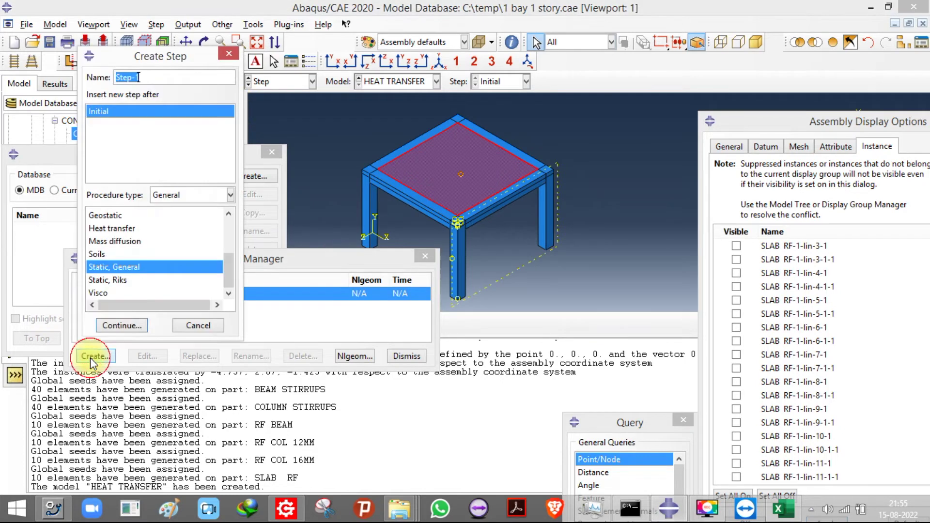
pyautogui.scroll(3, 135, 251)
pyautogui.scroll(-3, 136, 250)
pyautogui.click(131, 241)
pyautogui.click(134, 228)
pyautogui.click(121, 325)
pyautogui.click(531, 121)
pyautogui.moveTo(530, 121); pyautogui.dragTo(403, 128)
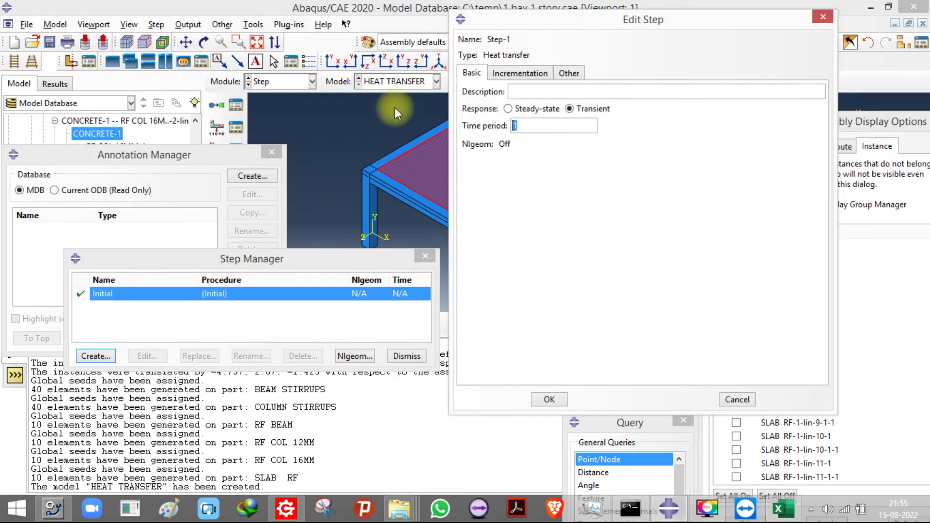
pyautogui.write('3600')
# Step: Set the initial increment size of the heat transfer step to 0.01 under automatic incrementation
pyautogui.click(520, 73)
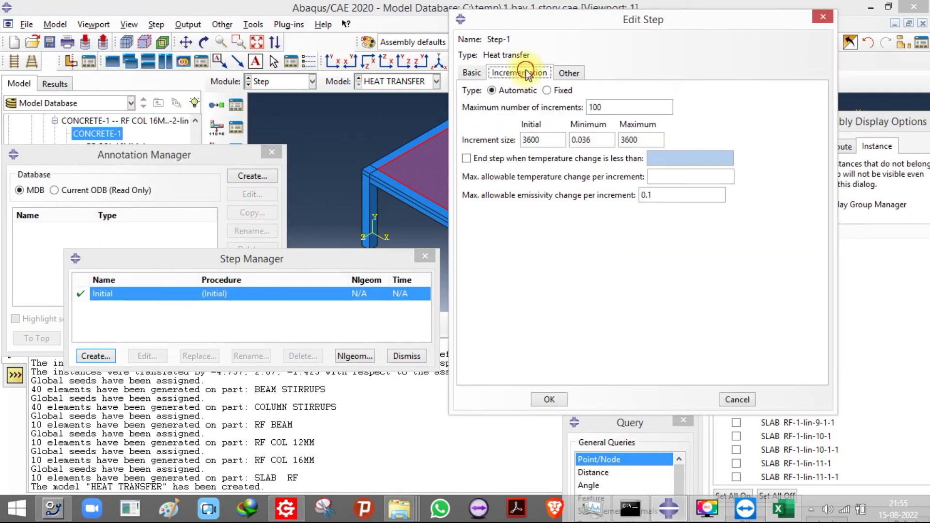
pyautogui.moveTo(540, 139); pyautogui.dragTo(388, 142)
pyautogui.write('10')
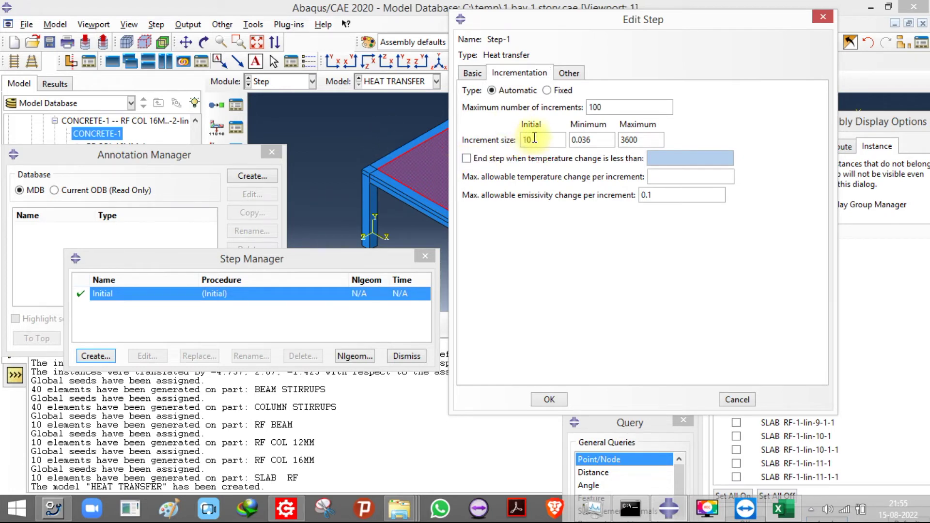
pyautogui.moveTo(534, 138); pyautogui.dragTo(417, 141)
pyautogui.write('0.1')
pyautogui.press('BackSpace')
pyautogui.write('01')
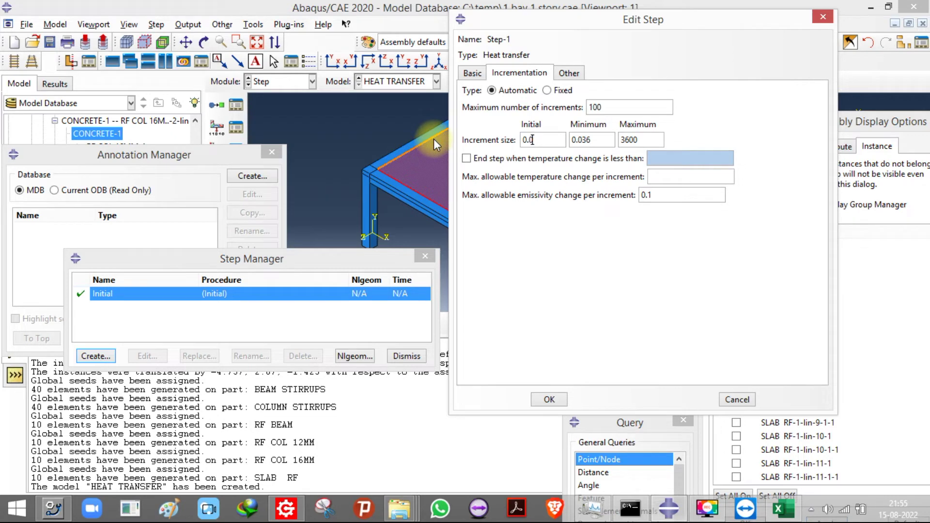
# Step: Set increment sizes to 0.000036 minimum and 100 maximum, allow 50 temperature change per increment and 1000000 increments, and accept the step
pyautogui.click(580, 139)
pyautogui.write('000')
pyautogui.press('Tab')
pyautogui.write('100')
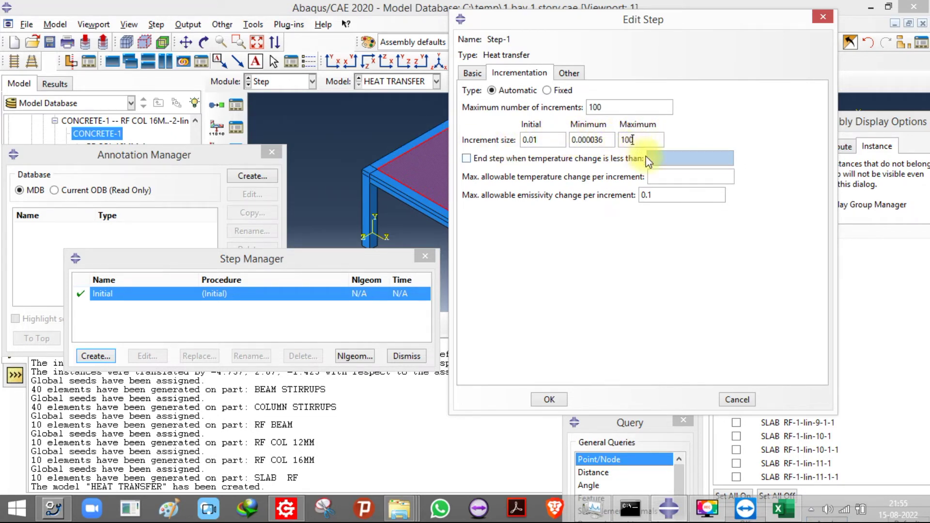
pyautogui.click(662, 172)
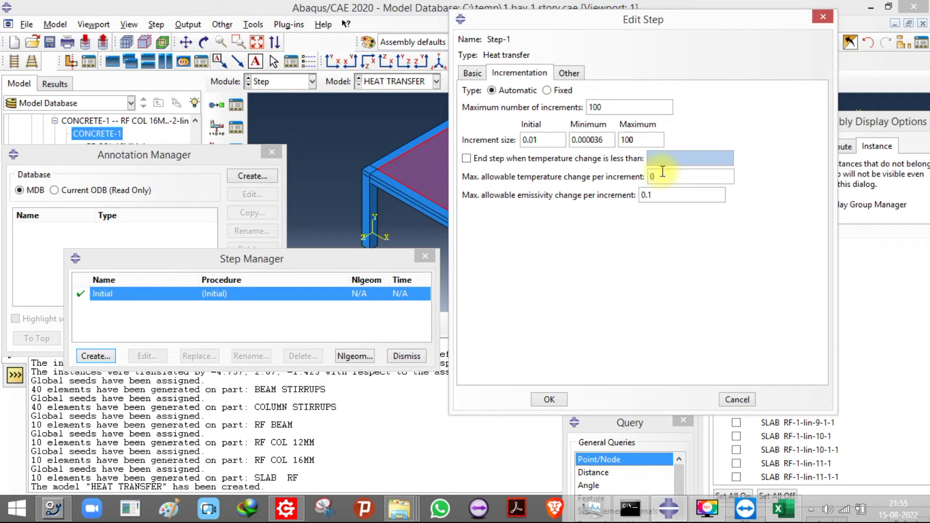
pyautogui.click(605, 107)
pyautogui.write('000000')
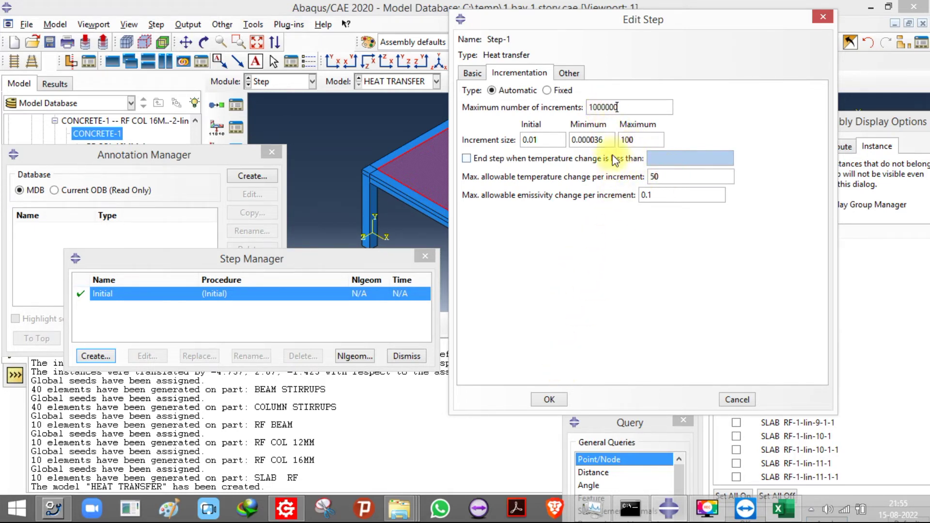
pyautogui.click(548, 399)
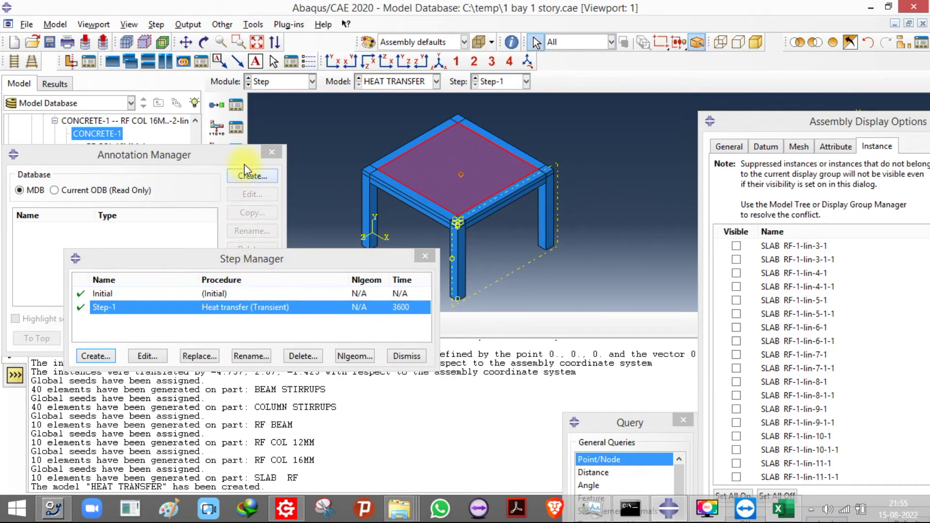
# Step: Set the F-Output-1 field output request of Step-1 to save output every 10 increments
pyautogui.moveTo(247, 148); pyautogui.dragTo(247, 168)
pyautogui.click(235, 128)
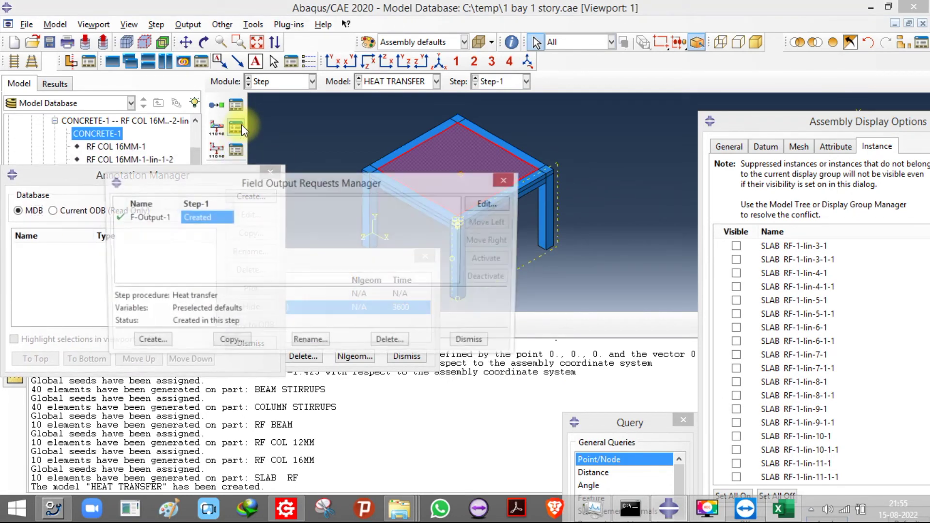
pyautogui.click(490, 205)
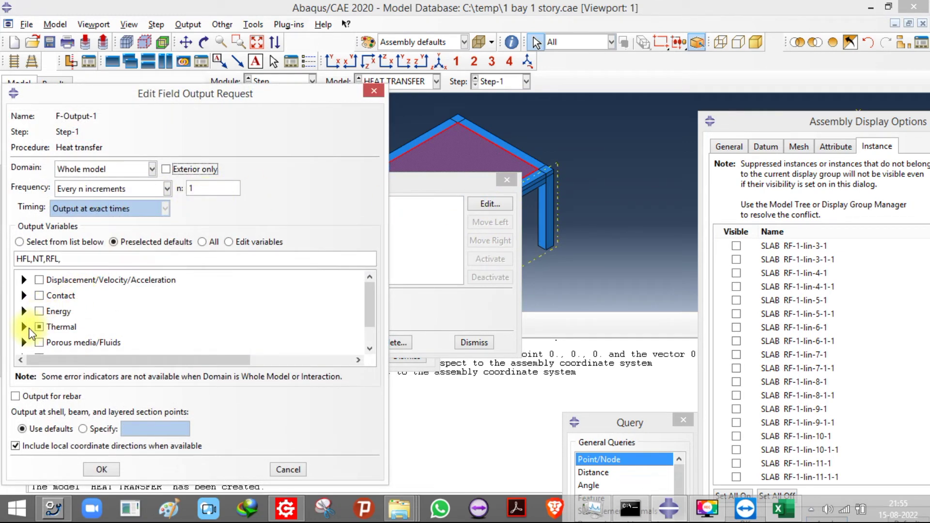
pyautogui.click(215, 190)
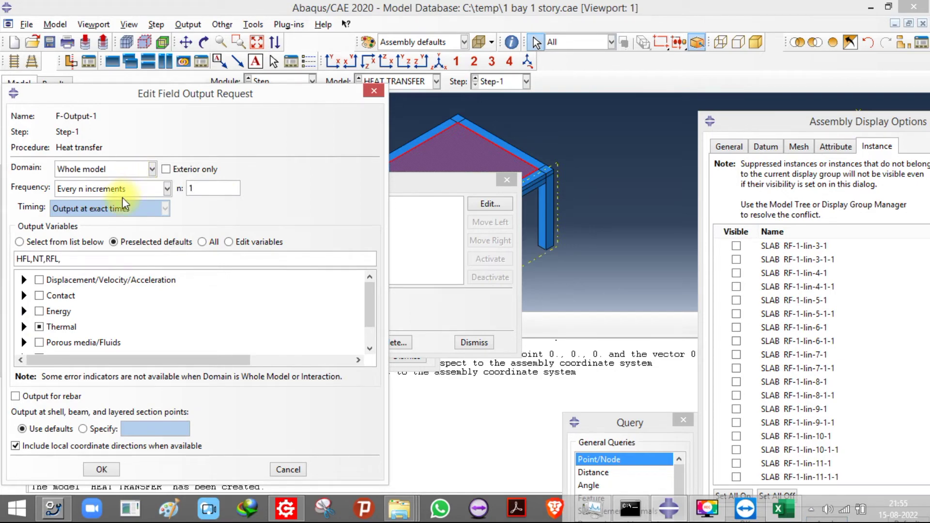
pyautogui.write('0')
pyautogui.click(101, 470)
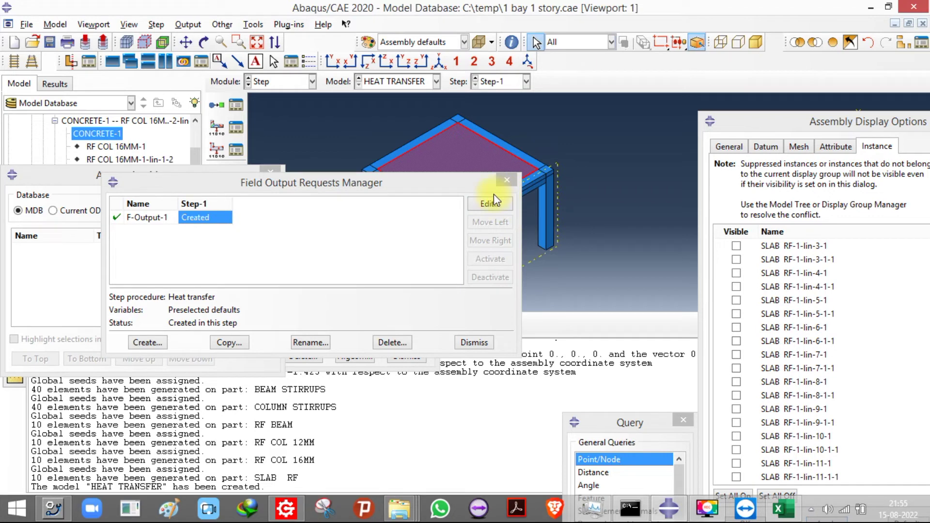
# Step: Set the F-Output-1 output frequency to every 2 increments and close the annotation, field output and step managers
pyautogui.moveTo(435, 196)
pyautogui.mouseDown()
pyautogui.moveTo(481, 239)
pyautogui.moveTo(453, 271)
pyautogui.mouseUp()
pyautogui.click(270, 175)
pyautogui.click(236, 104)
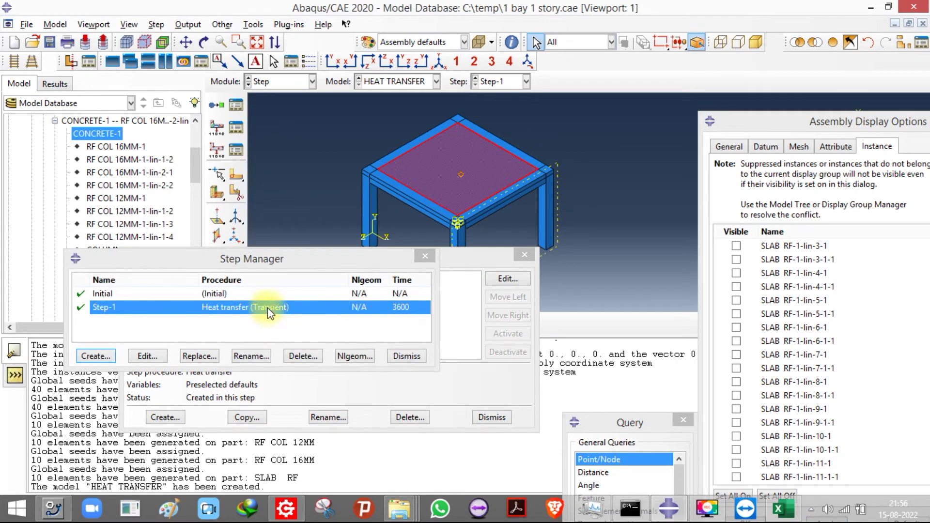
pyautogui.click(236, 128)
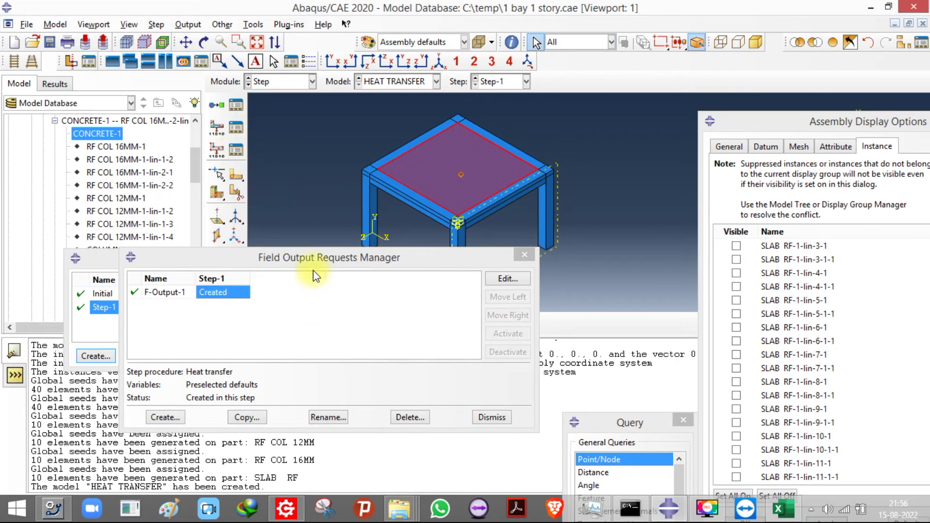
pyautogui.click(508, 278)
pyautogui.moveTo(209, 188); pyautogui.dragTo(2, 194)
pyautogui.write('2')
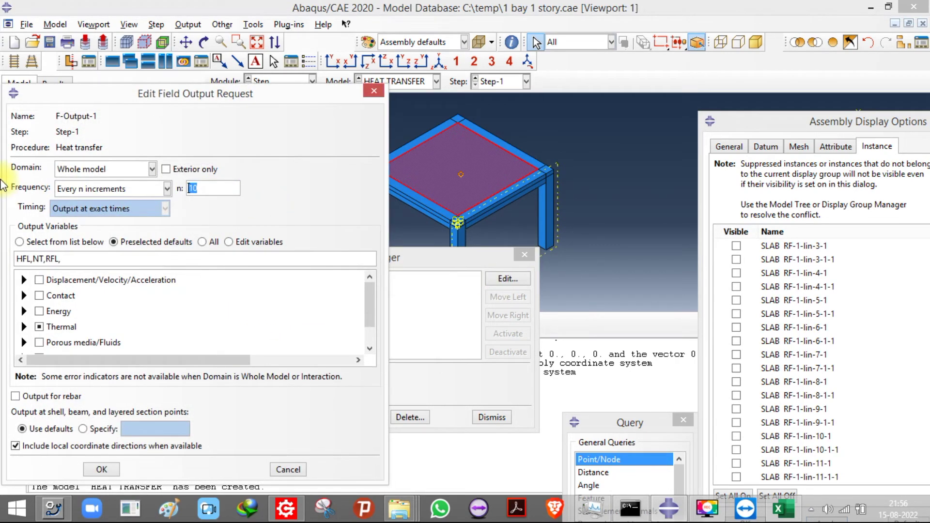
pyautogui.click(98, 469)
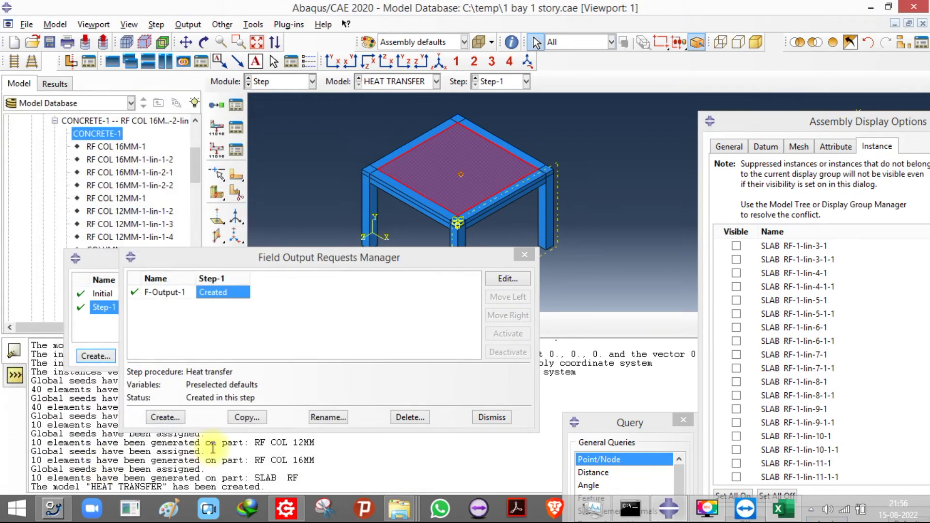
pyautogui.click(529, 253)
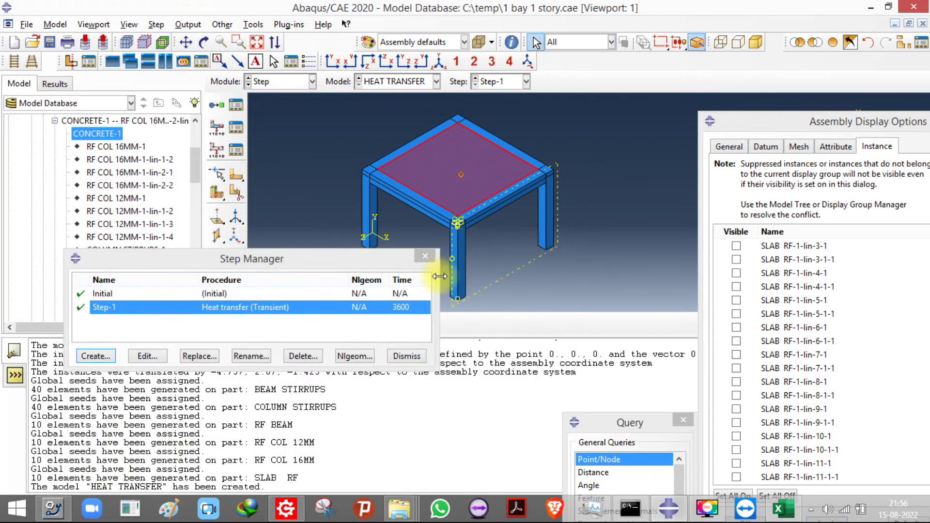
pyautogui.click(431, 260)
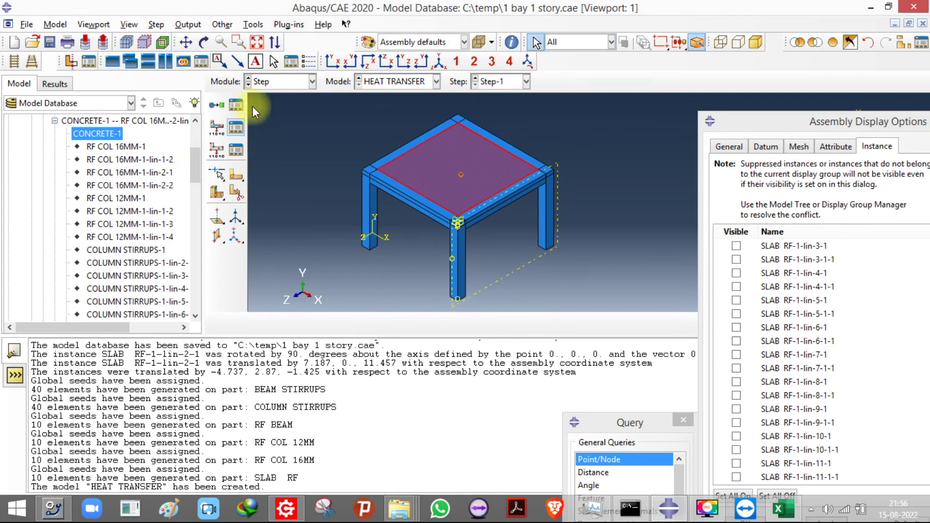
# Step: Create a Temperature boundary condition in Step-1 in the Load module, with the whole concrete frame as its region
pyautogui.click(259, 82)
pyautogui.click(264, 161)
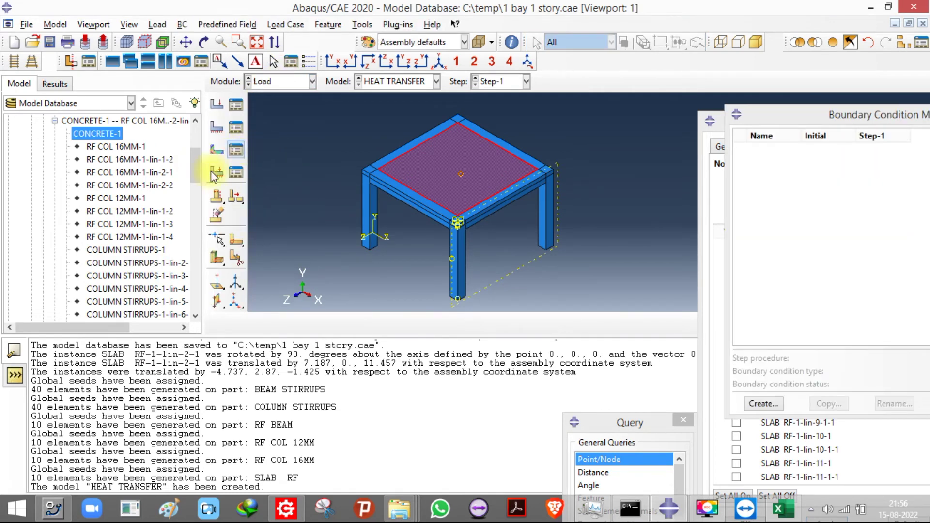
pyautogui.click(216, 127)
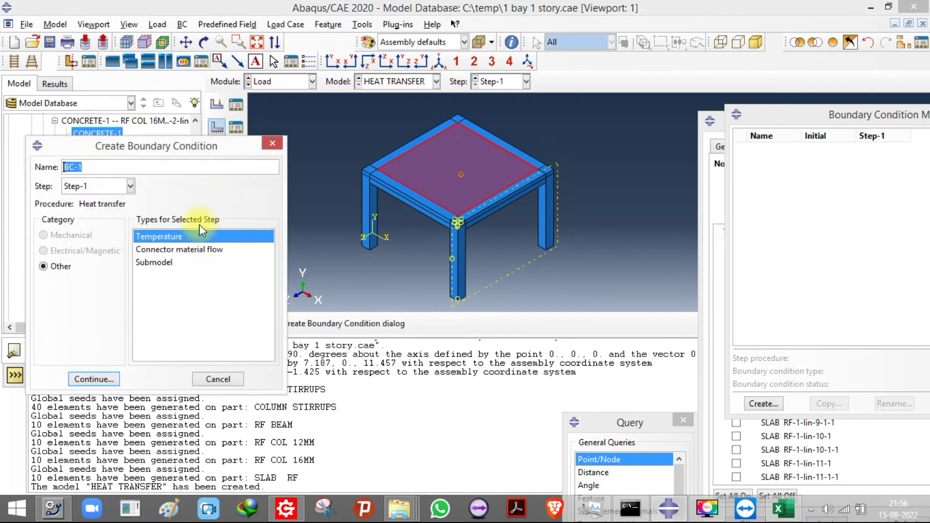
pyautogui.click(95, 379)
pyautogui.moveTo(332, 118); pyautogui.dragTo(529, 310)
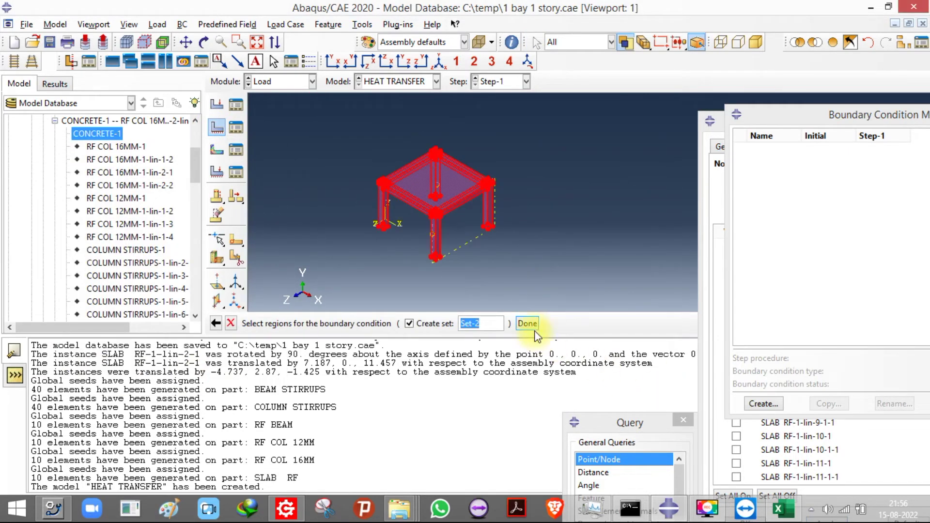
pyautogui.click(527, 323)
# Step: Give the temperature boundary condition a magnitude of 1 with the ISO_Fire amplitude and accept it
pyautogui.click(170, 247)
pyautogui.write('1')
pyautogui.click(165, 271)
pyautogui.click(141, 291)
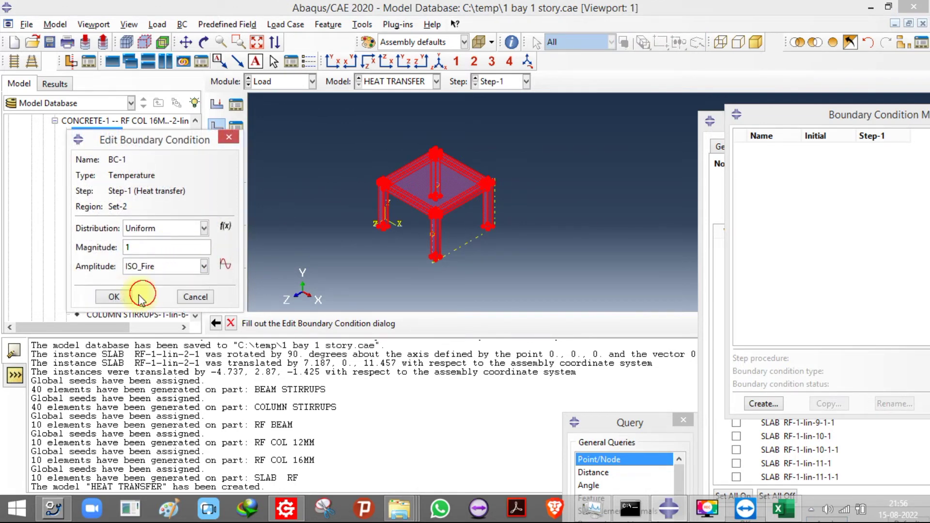
pyautogui.click(116, 297)
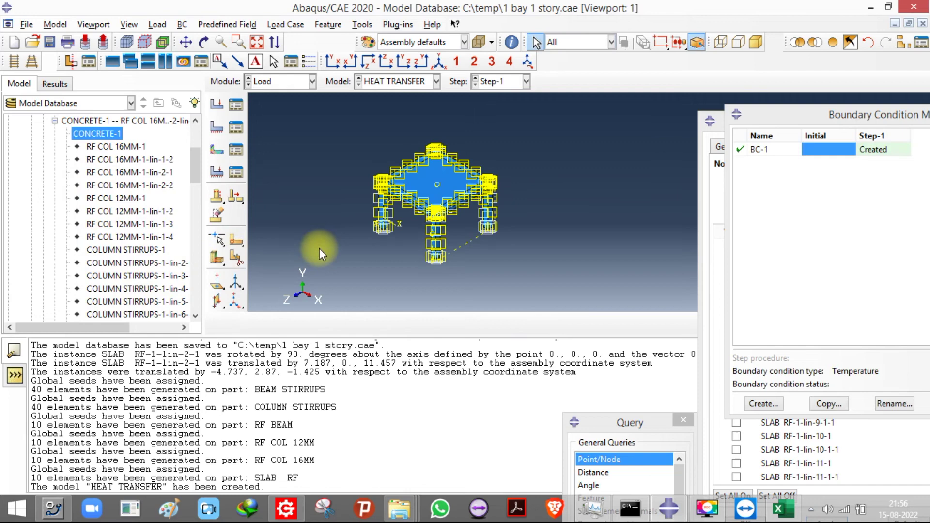
# Step: Move the boundary condition manager aside and make all part instances visible in the assembly display options
pyautogui.moveTo(796, 118); pyautogui.dragTo(525, 364)
pyautogui.moveTo(828, 121); pyautogui.dragTo(837, 13)
pyautogui.click(745, 391)
pyautogui.click(837, 416)
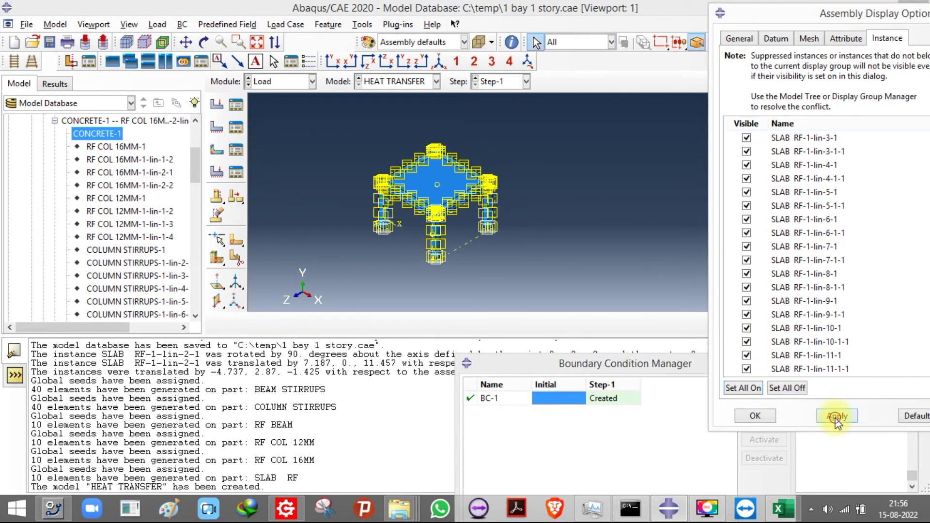
# Step: Create a Temperature predefined field in the Initial step over the entire assembly with a magnitude of 20
pyautogui.click(216, 150)
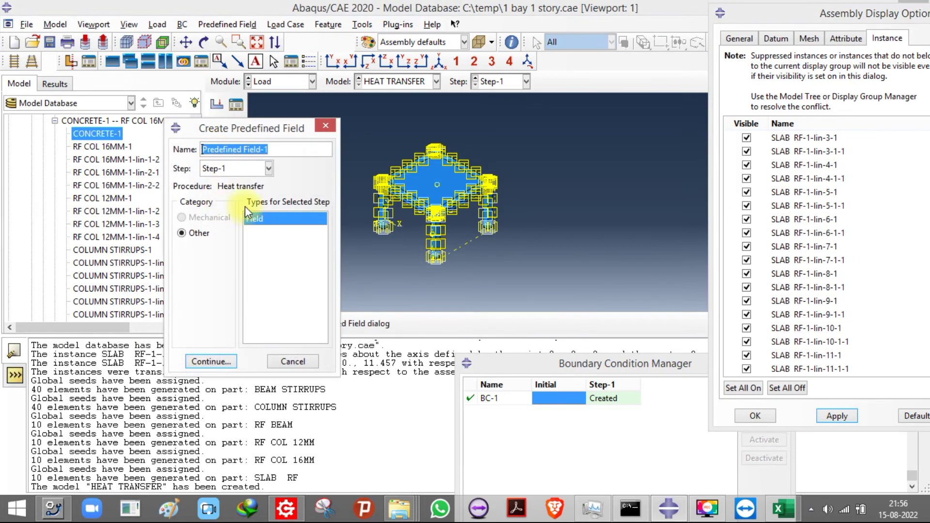
pyautogui.click(247, 169)
pyautogui.click(235, 184)
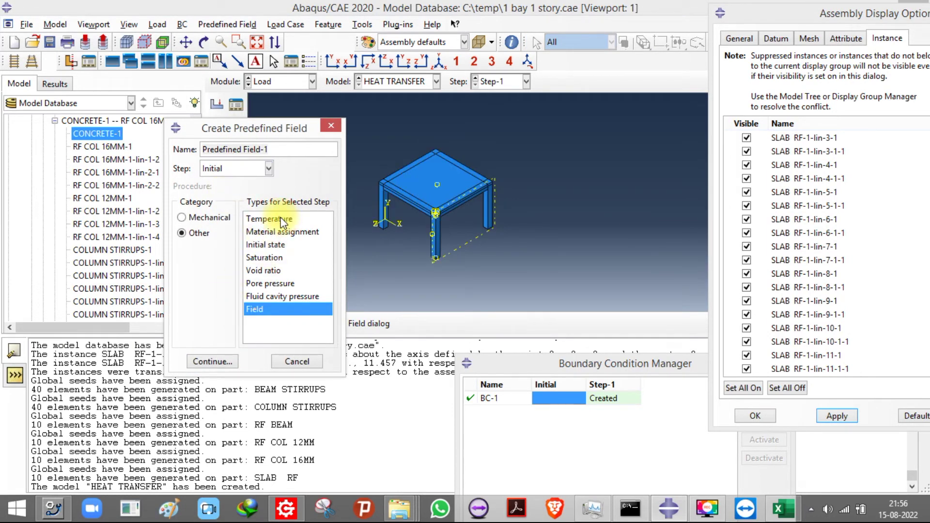
pyautogui.click(283, 221)
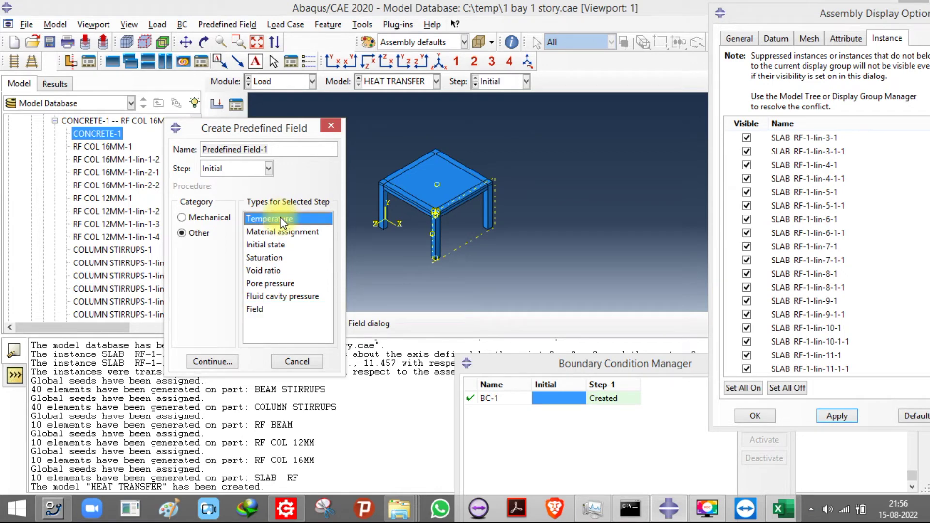
pyautogui.click(213, 360)
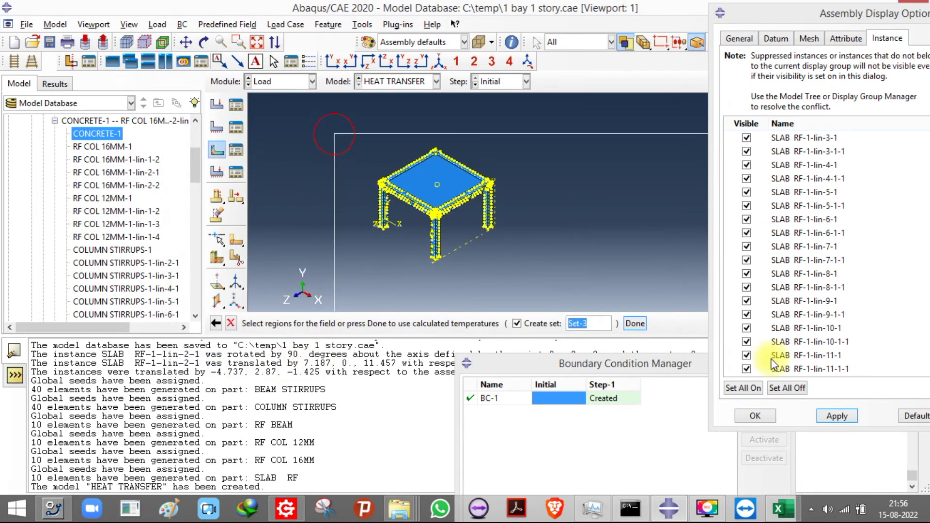
pyautogui.click(345, 185)
pyautogui.click(634, 323)
pyautogui.click(211, 191)
pyautogui.write('20')
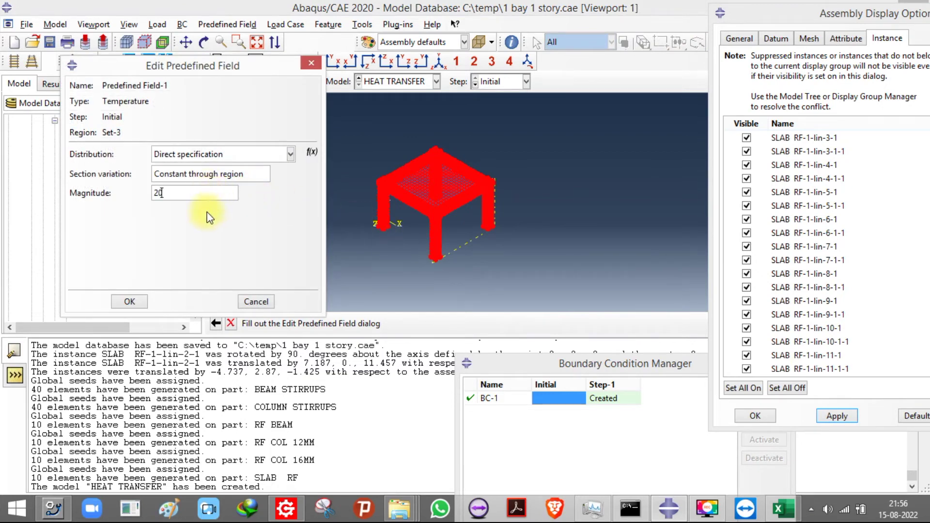
pyautogui.click(131, 299)
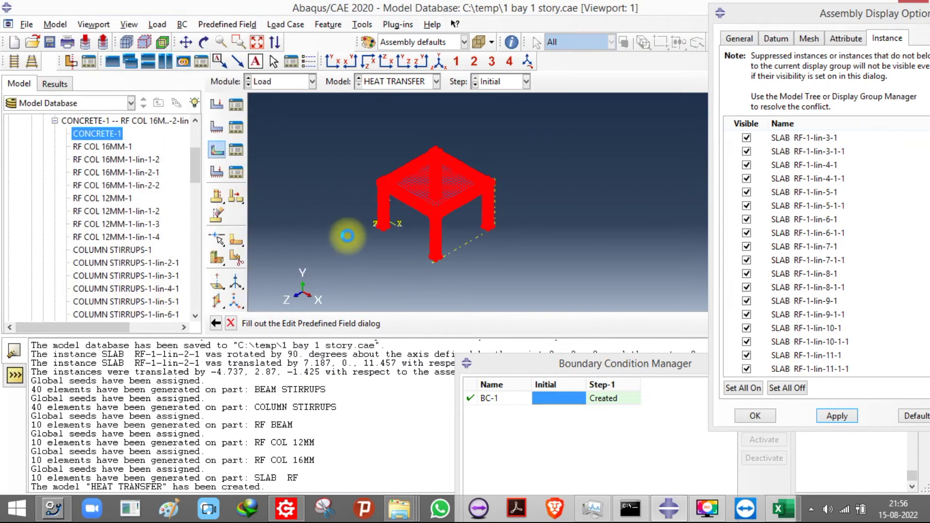
# Step: Delete the two existing analysis jobs, fire and fire_1b_1s
pyautogui.scroll(-10, 190, 166)
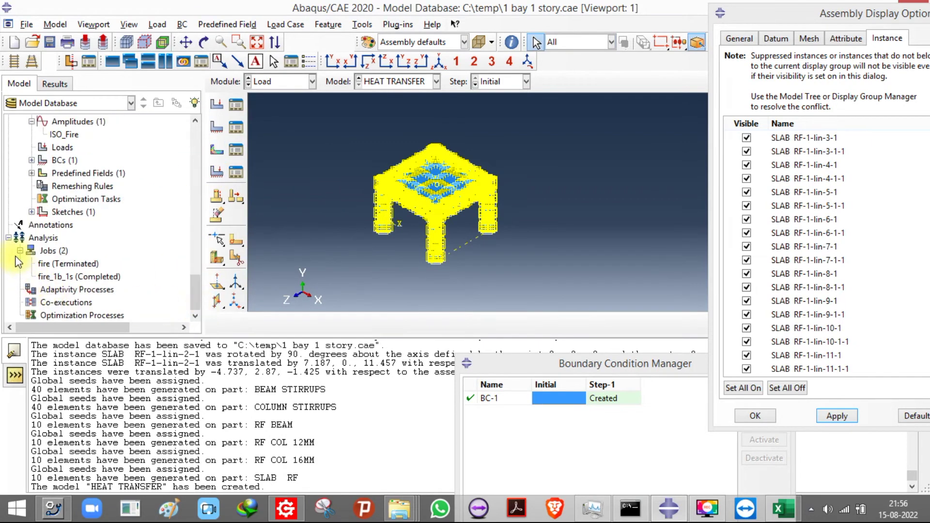
pyautogui.moveTo(54, 263); pyautogui.dragTo(54, 275)
pyautogui.rightClick(54, 275)
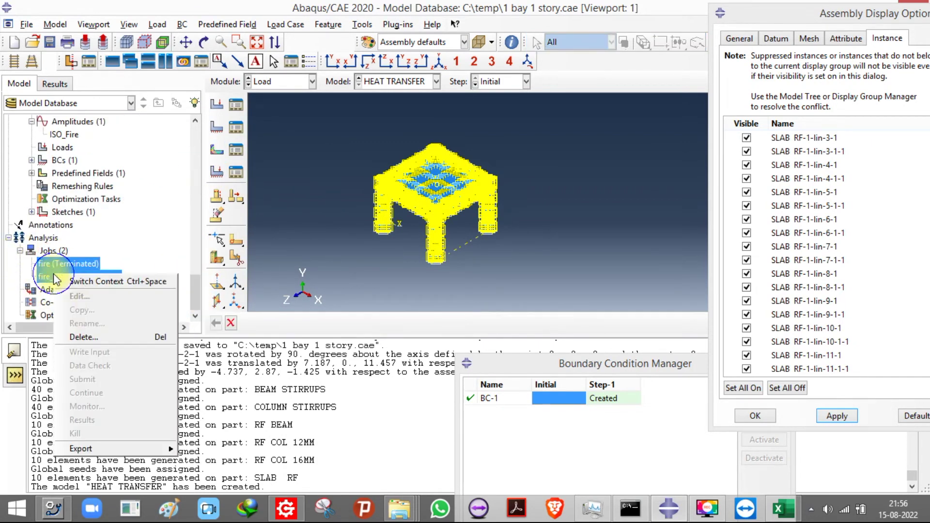
pyautogui.click(87, 338)
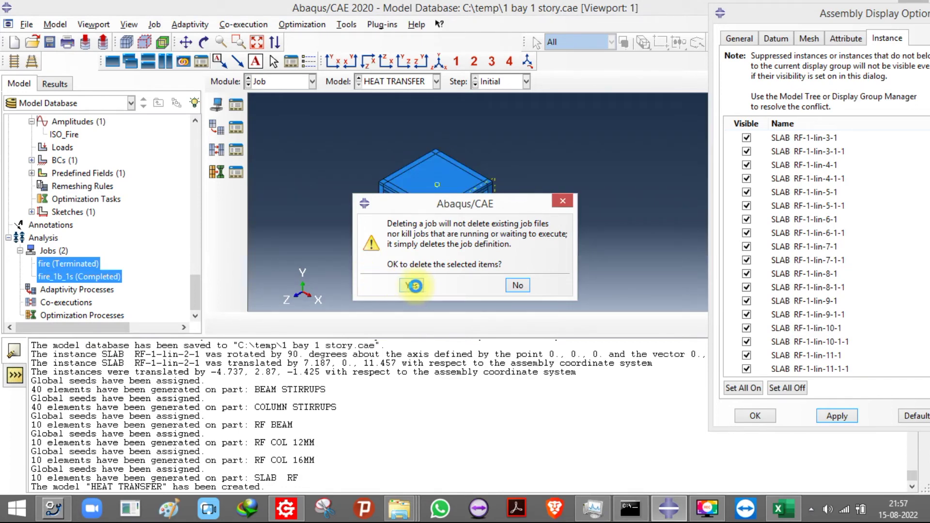
pyautogui.click(414, 286)
# Step: Create a job named HEAT_TRANS for the HEAT TRANSFER model, using 4 processors
pyautogui.doubleClick(48, 276)
pyautogui.write('HEAT')
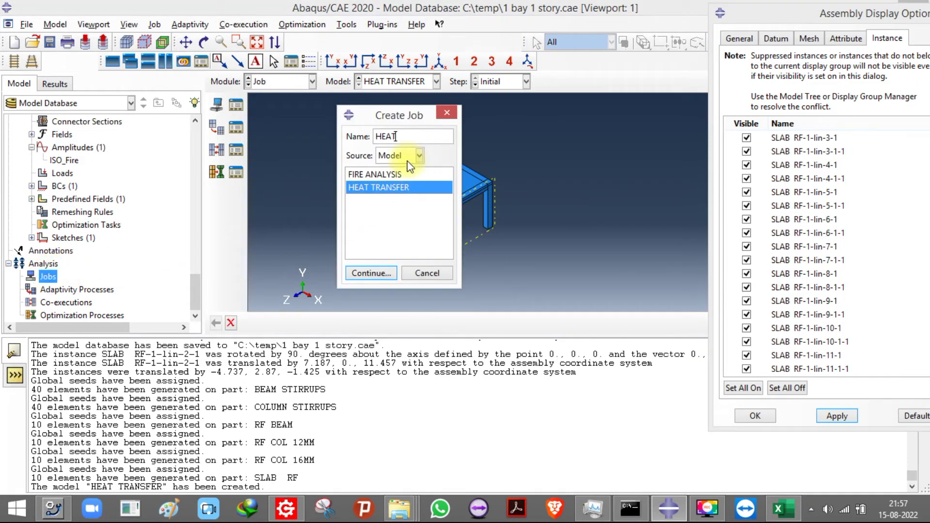
pyautogui.write('_TRANS')
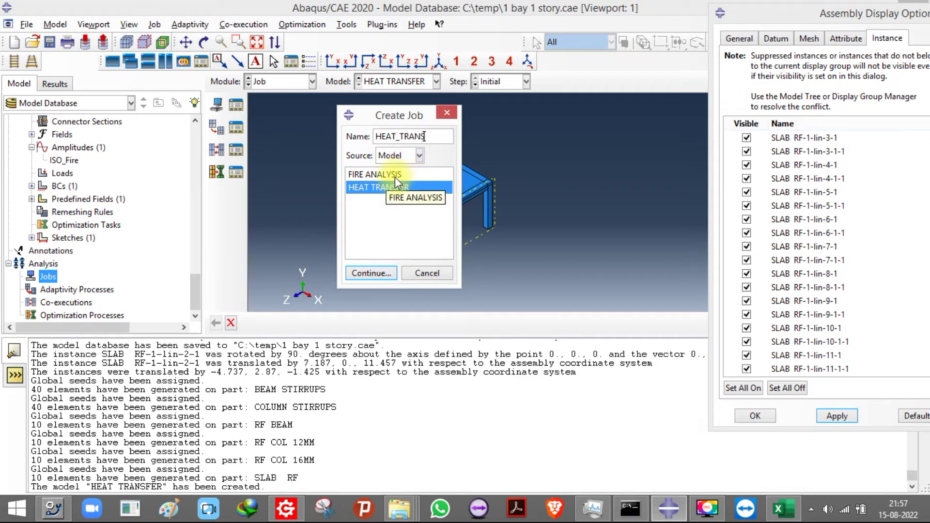
pyautogui.click(371, 274)
pyautogui.click(631, 115)
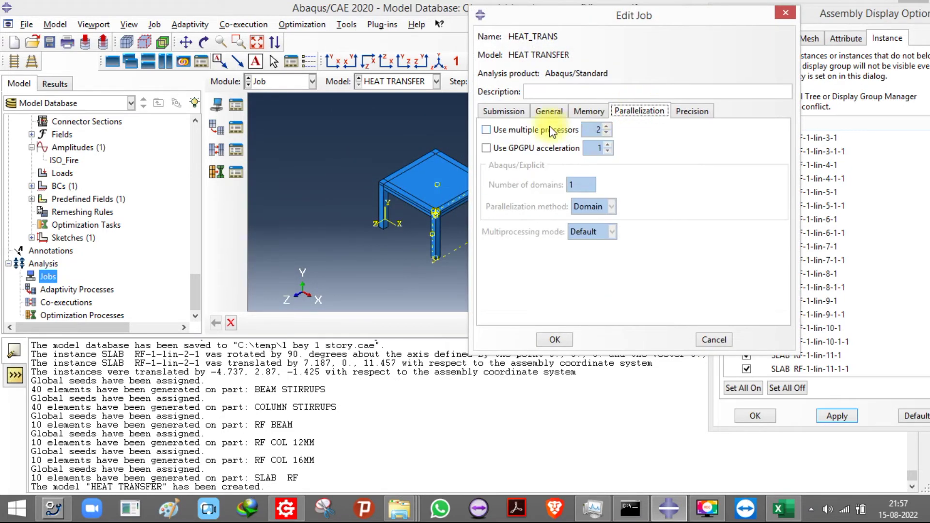
pyautogui.doubleClick(597, 129)
pyautogui.write('4')
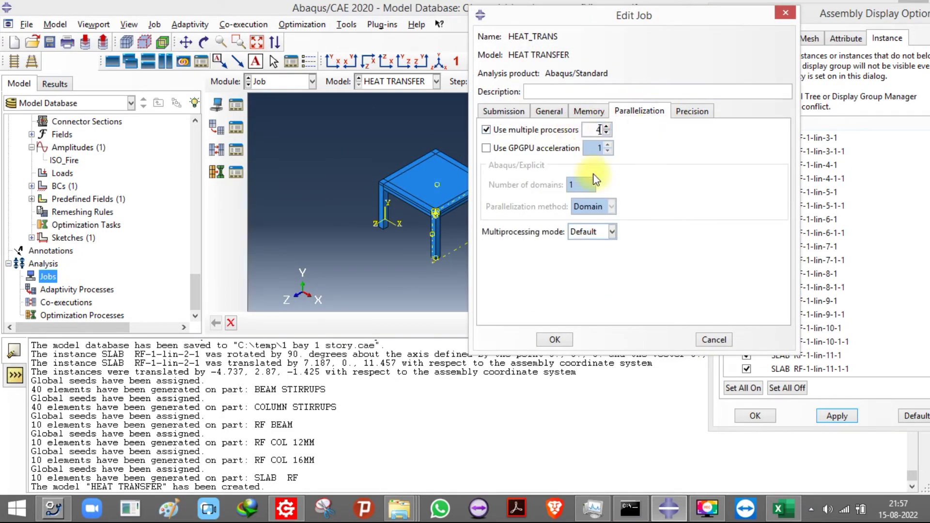
pyautogui.click(554, 340)
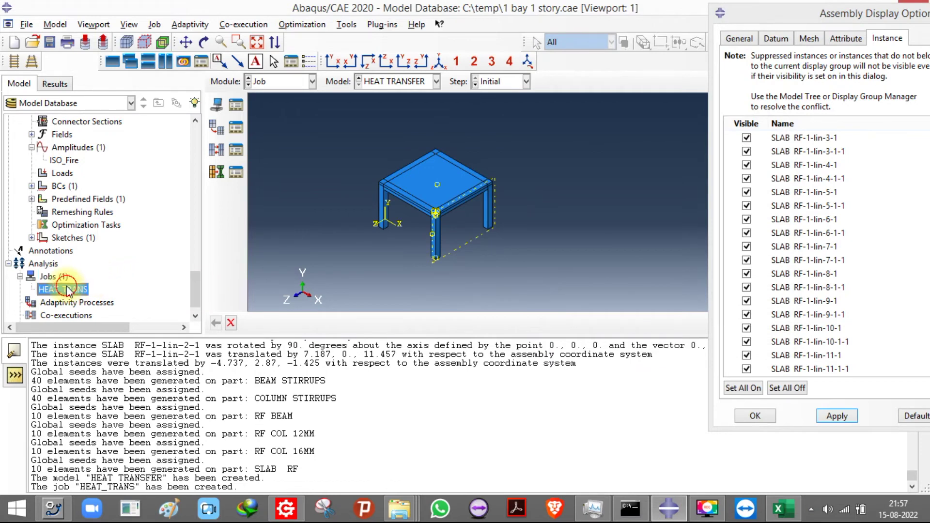
# Step: Submit the HEAT_TRANS job for analysis
pyautogui.rightClick(67, 291)
pyautogui.click(129, 390)
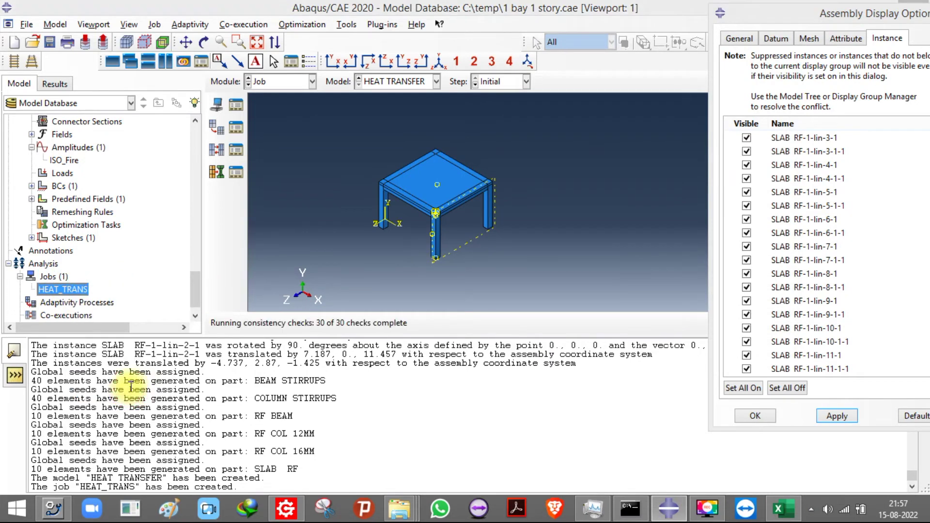
pyautogui.click(415, 285)
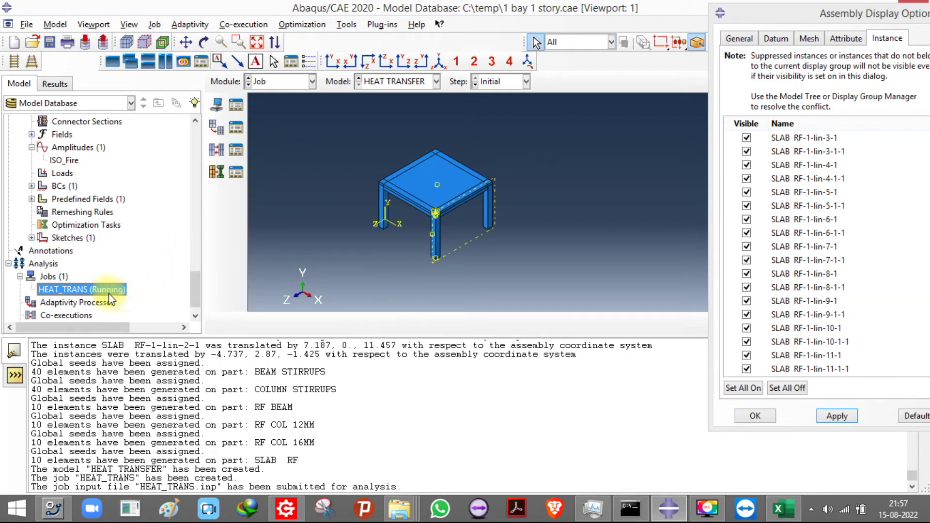
# Step: Collapse the HEAT TRANSFER model tree and switch the current model to FIRE ANALYSIS
pyautogui.scroll(1, 51, 215)
pyautogui.scroll(20, 51, 214)
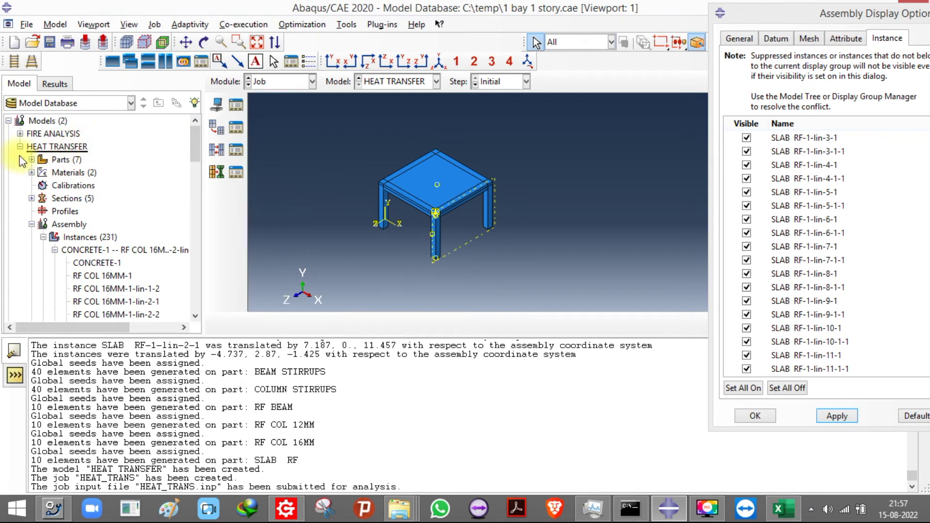
pyautogui.click(19, 146)
pyautogui.click(295, 83)
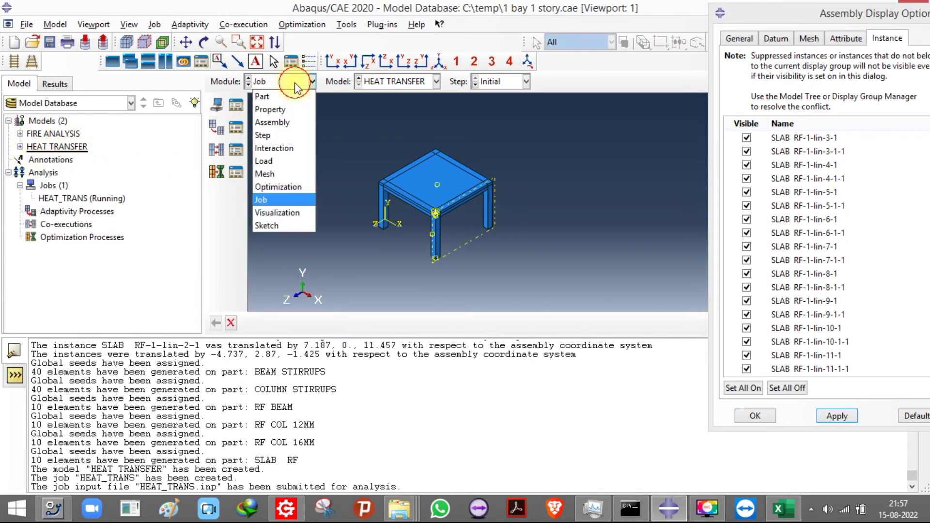
pyautogui.click(372, 87)
pyautogui.click(382, 93)
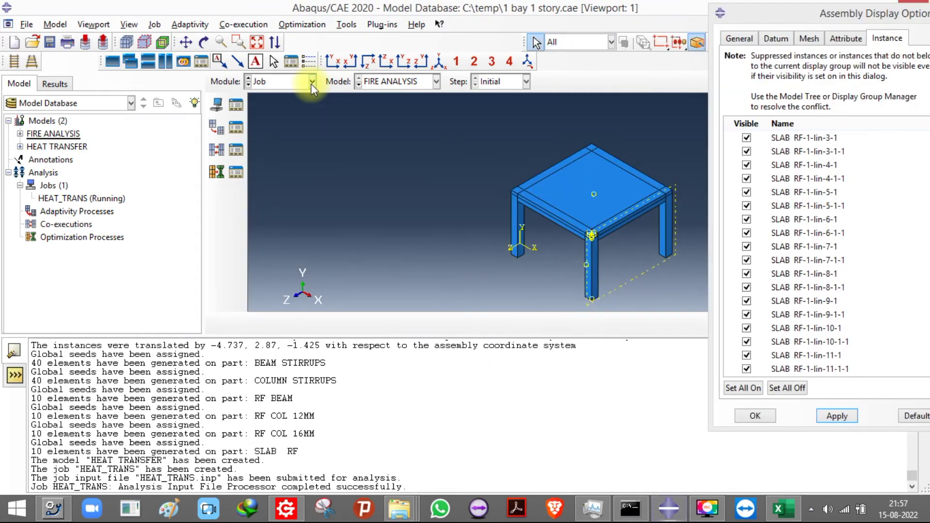
# Step: Start a Static, General step after Initial in the Step module, with a time period of 3600 and Nlgeom on
pyautogui.click(311, 81)
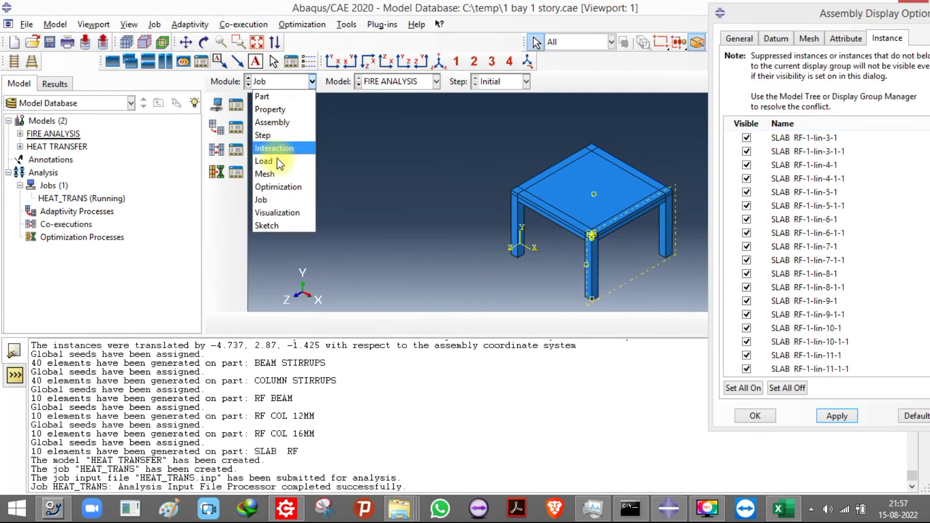
pyautogui.click(273, 137)
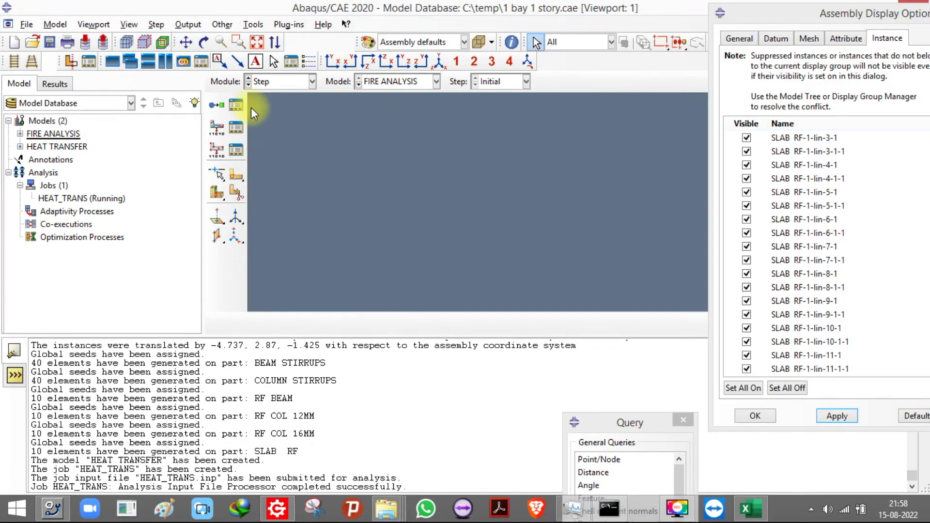
pyautogui.click(217, 108)
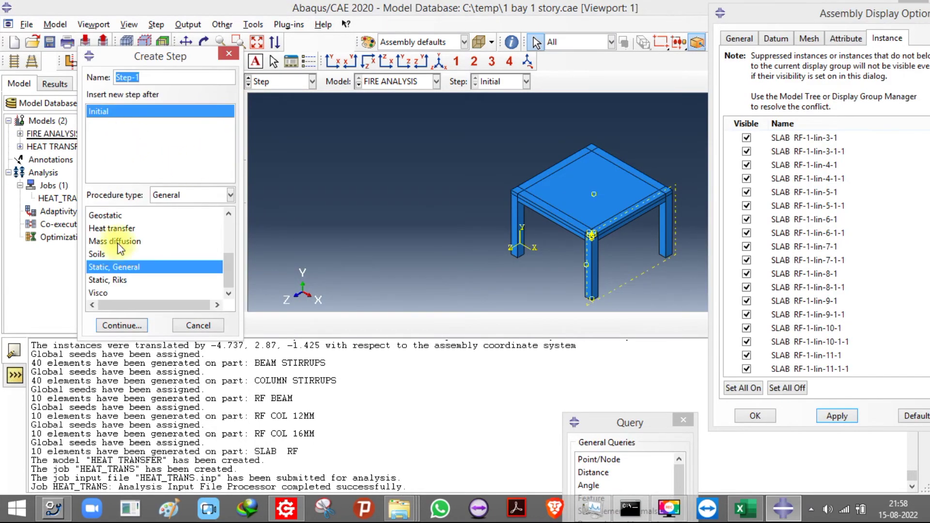
pyautogui.click(121, 326)
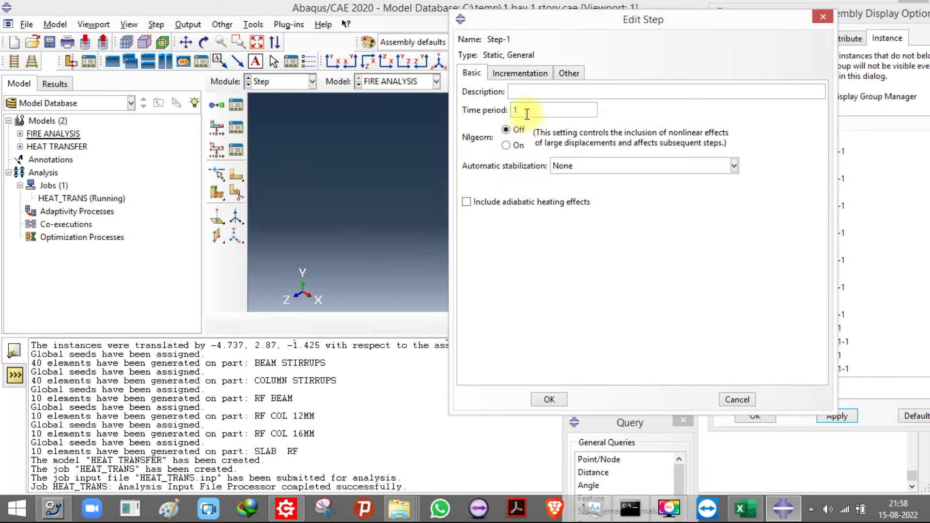
pyautogui.write('3600')
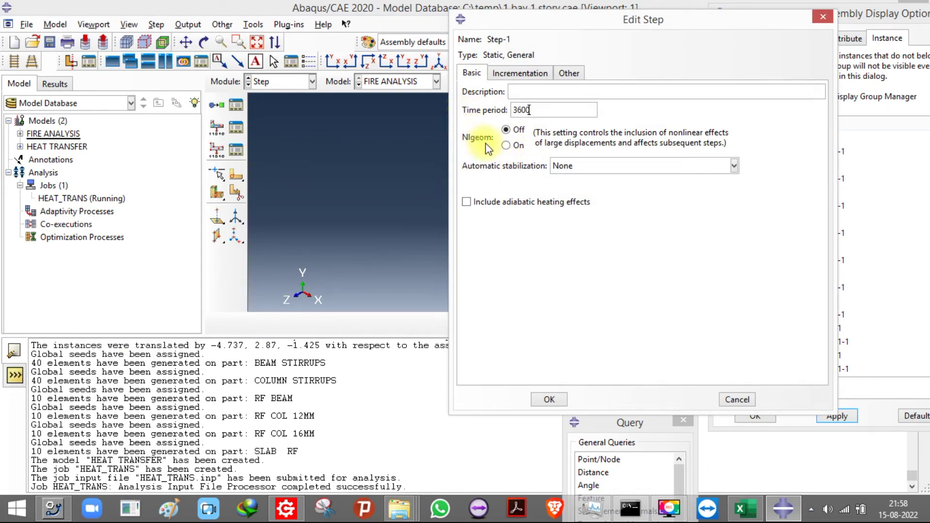
pyautogui.click(507, 146)
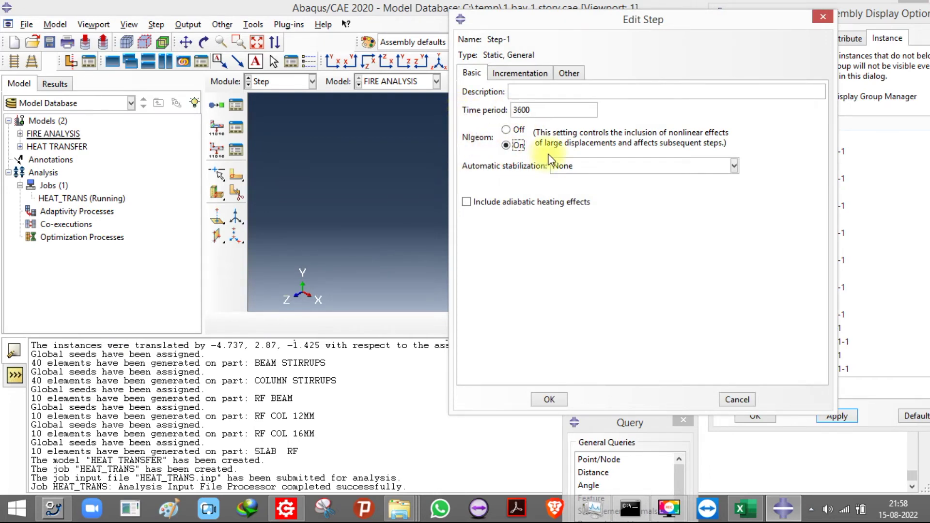
pyautogui.click(602, 167)
pyautogui.click(599, 176)
# Step: Set the step's incrementation to 100000 maximum increments, with initial size 0.001, minimum 0.0000036 and maximum 100, and accept the step
pyautogui.click(504, 72)
pyautogui.click(607, 107)
pyautogui.write('000')
pyautogui.doubleClick(533, 140)
pyautogui.write('0.001')
pyautogui.doubleClick(584, 141)
pyautogui.write('0000036')
pyautogui.doubleClick(634, 140)
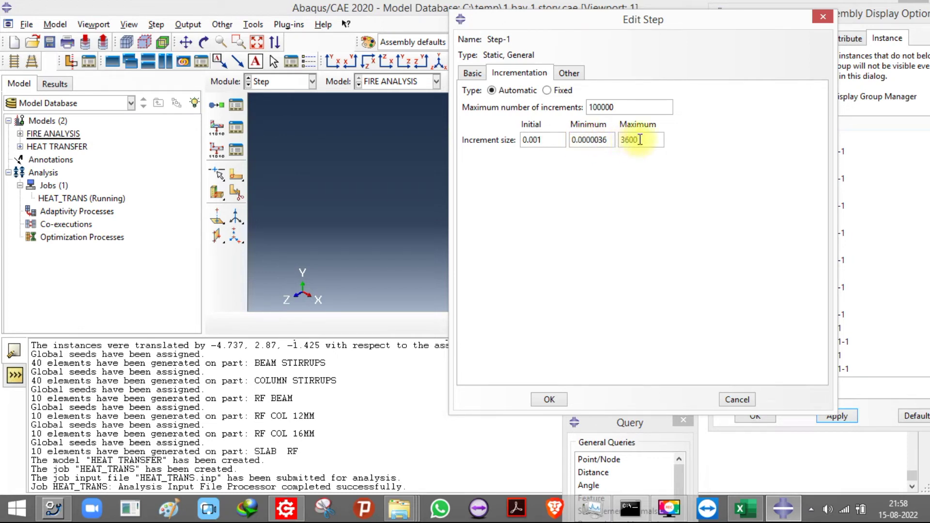
pyautogui.write('100')
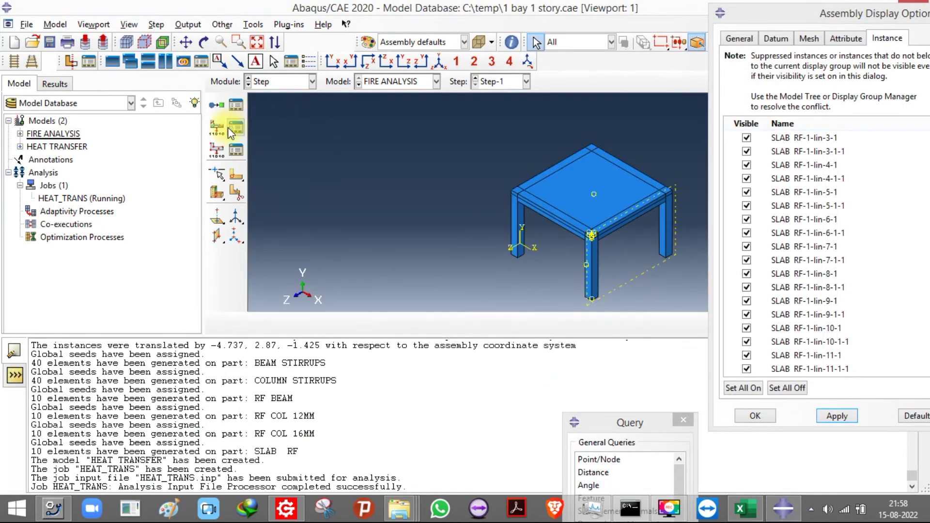
# Step: Edit field output request F-Output-1 to add nodal temperature, compressive damage and tensile damage, and exclude the contact variables
pyautogui.click(228, 128)
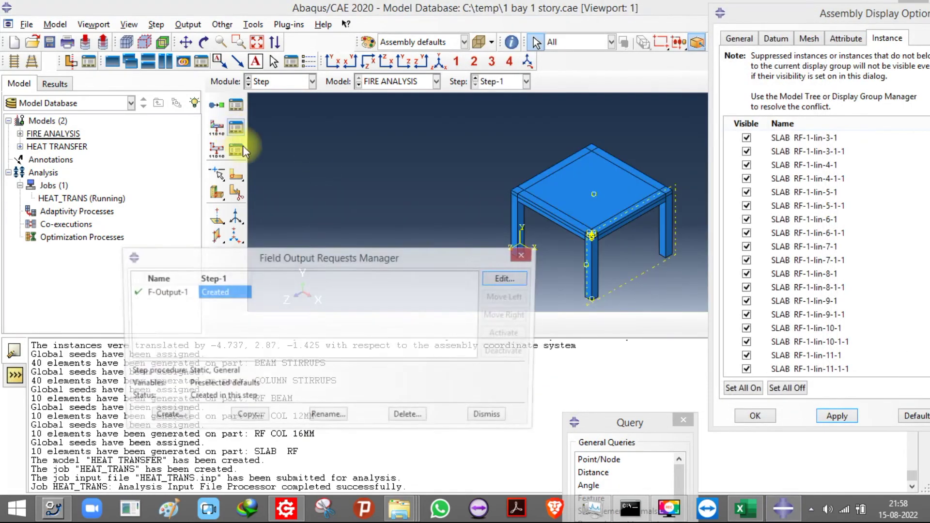
pyautogui.click(504, 276)
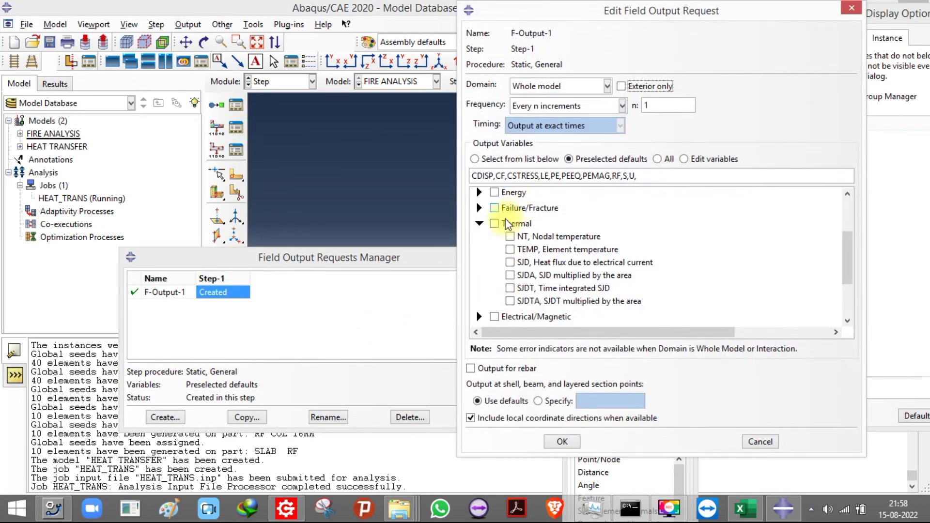
pyautogui.click(508, 238)
pyautogui.scroll(5, 480, 244)
pyautogui.click(494, 261)
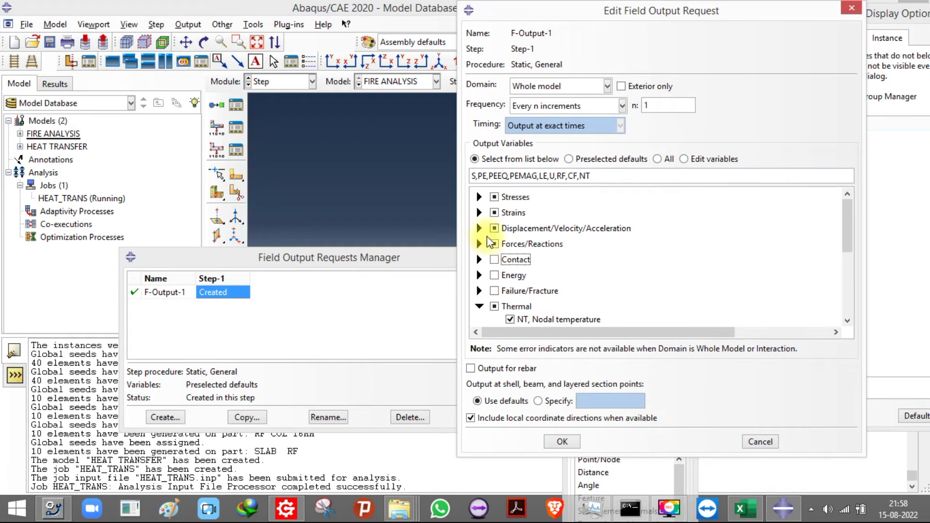
pyautogui.scroll(-3, 486, 243)
pyautogui.click(479, 198)
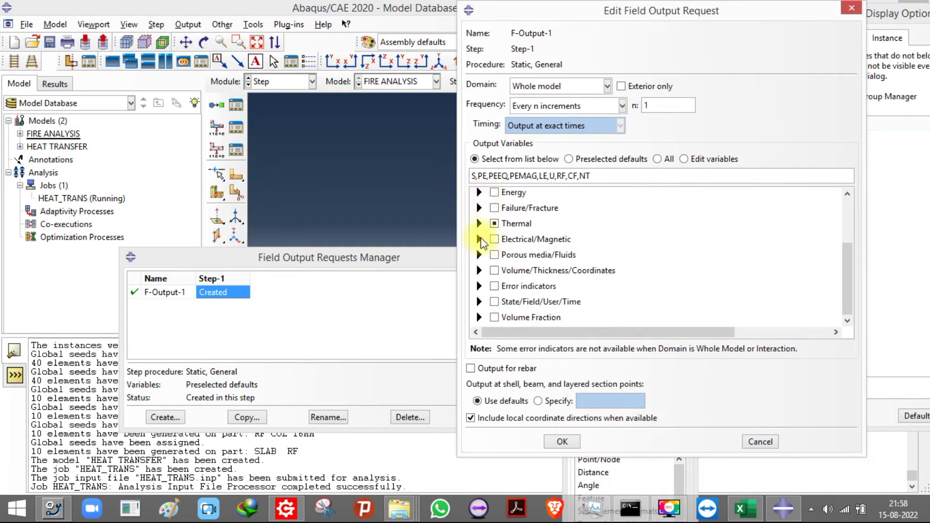
pyautogui.click(479, 208)
pyautogui.click(509, 220)
pyautogui.click(510, 234)
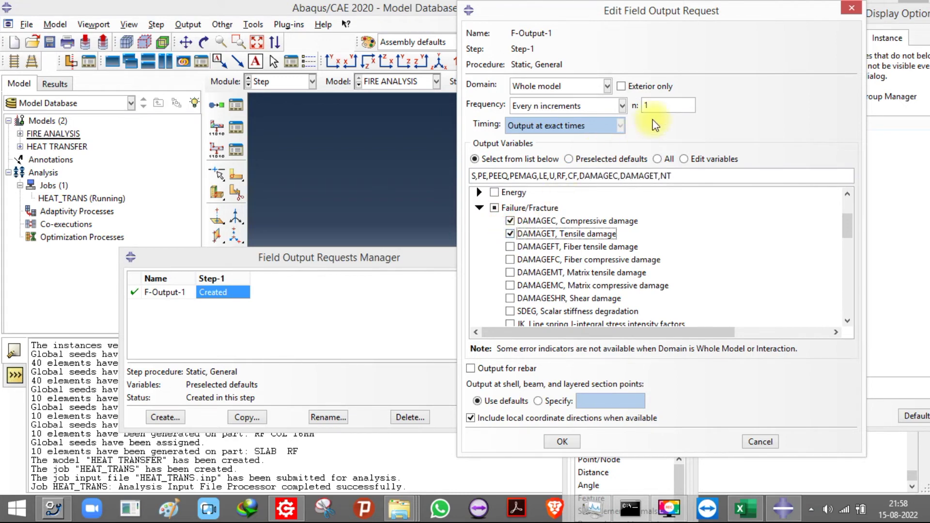
# Step: Set the field output frequency to evenly spaced time intervals with an interval of 200, and check the history output requests
pyautogui.click(668, 105)
pyautogui.write('00')
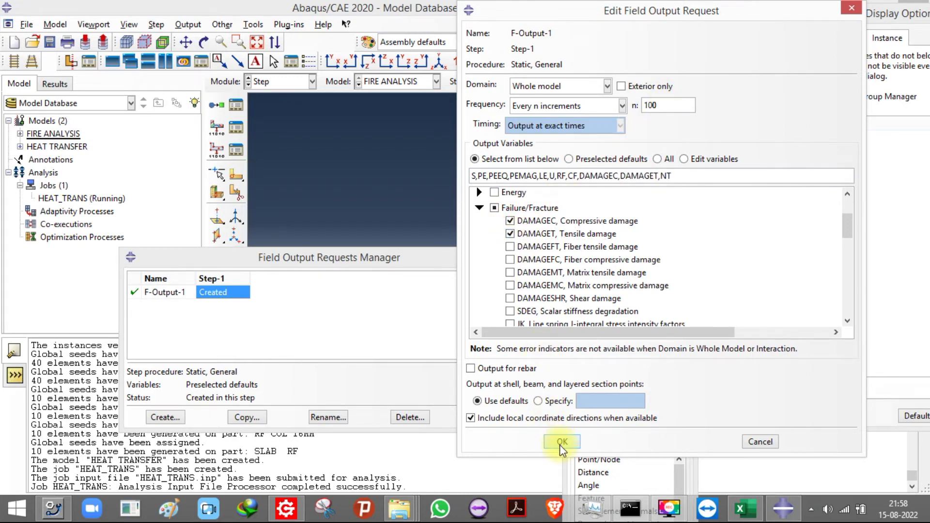
pyautogui.click(588, 107)
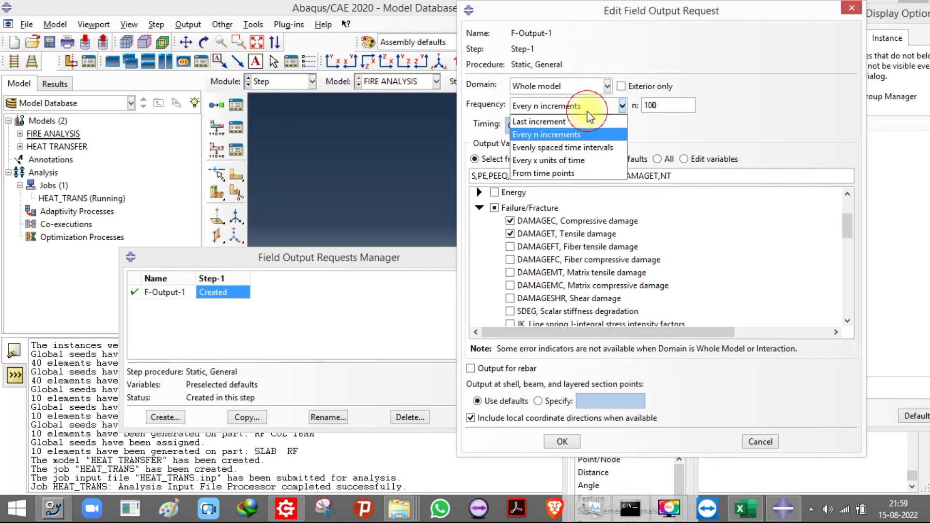
pyautogui.click(583, 148)
pyautogui.click(668, 106)
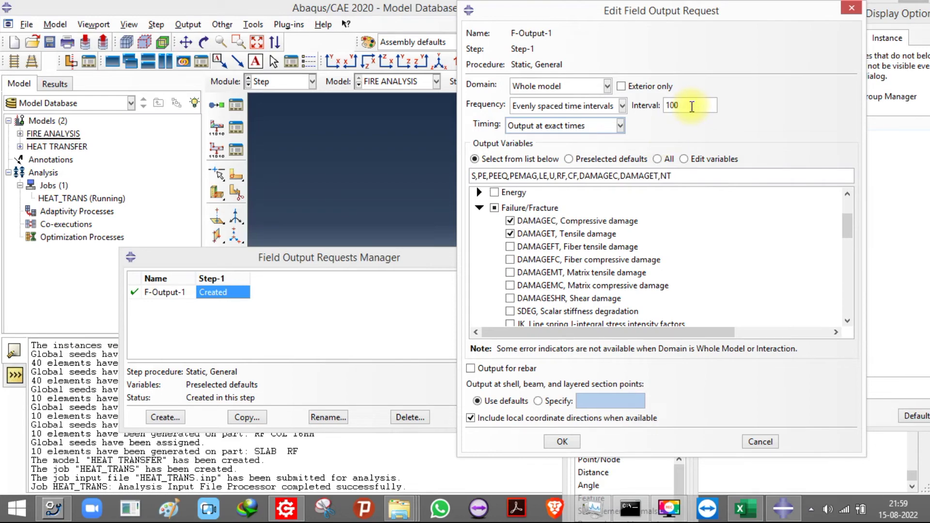
pyautogui.moveTo(691, 107); pyautogui.dragTo(664, 106)
pyautogui.write('200')
pyautogui.click(565, 442)
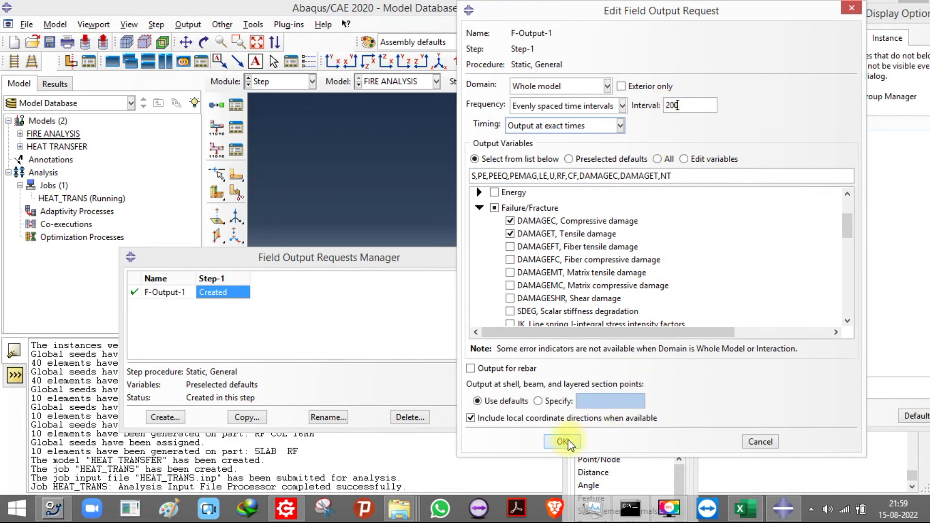
pyautogui.click(520, 256)
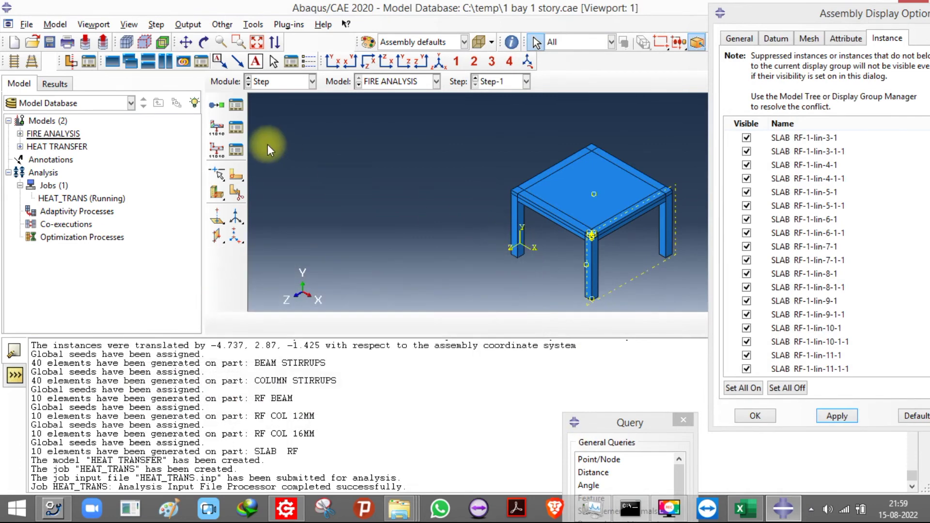
pyautogui.click(236, 151)
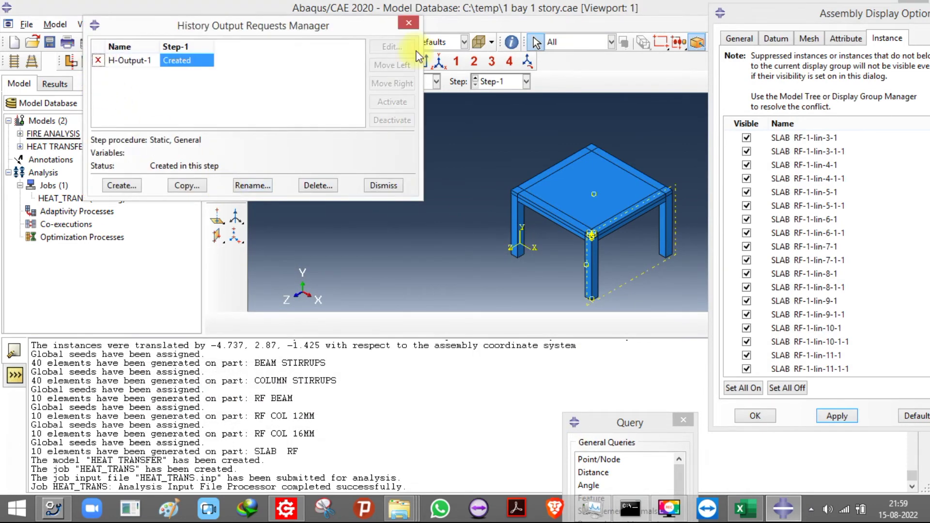
pyautogui.click(407, 24)
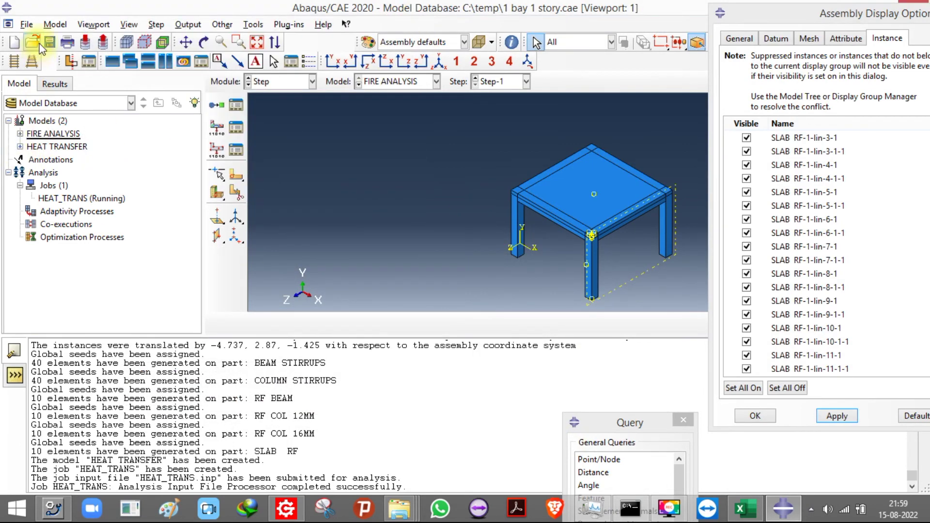
# Step: Start a mechanical Symmetry/Antisymmetry/Encastre boundary condition in the Initial step of the FIRE ANALYSIS model in the Load module
pyautogui.click(282, 82)
pyautogui.click(276, 160)
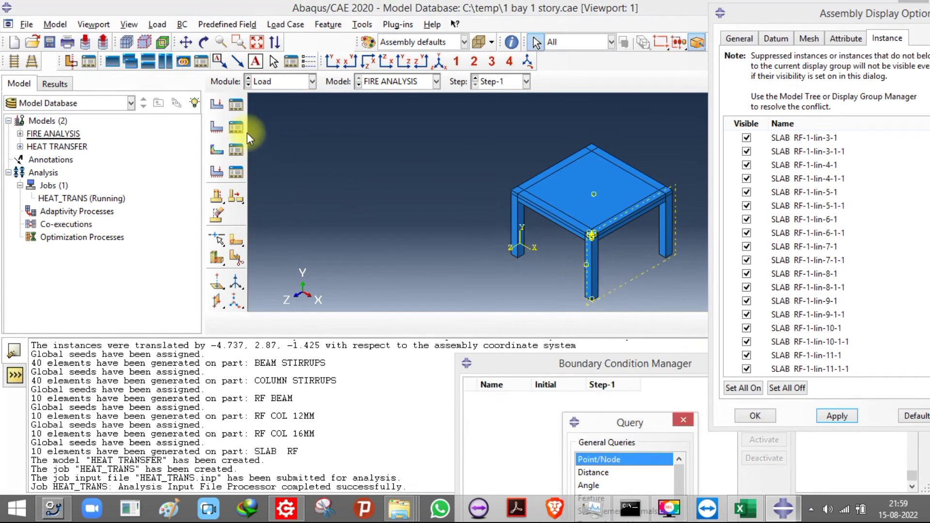
pyautogui.click(216, 127)
pyautogui.click(121, 189)
pyautogui.click(100, 197)
pyautogui.click(172, 252)
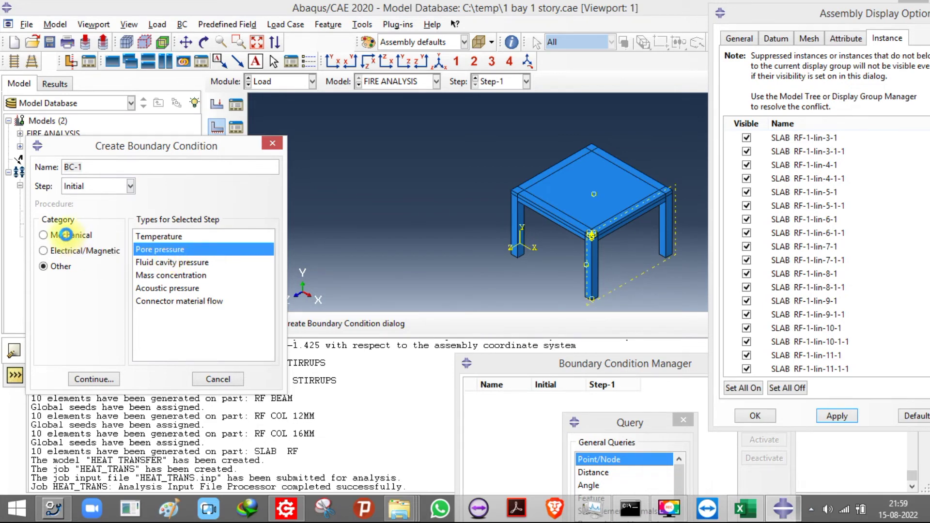
pyautogui.click(60, 234)
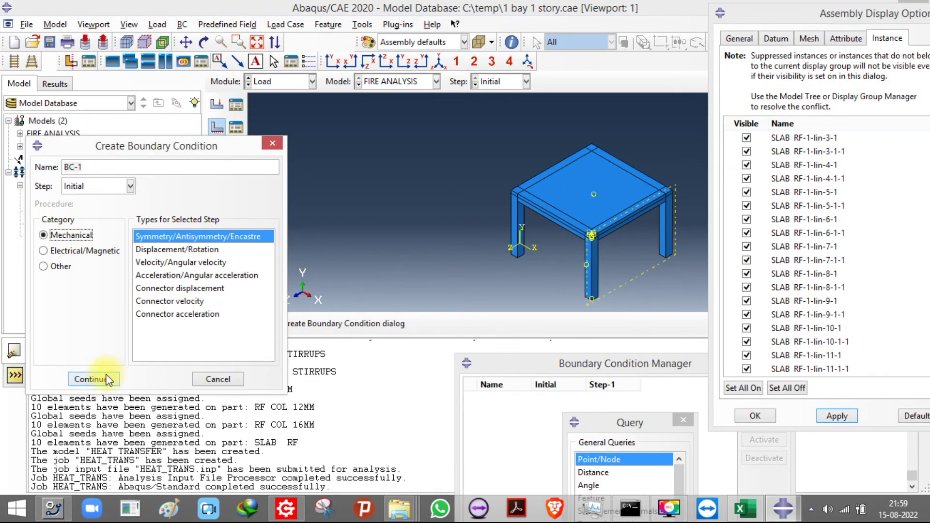
pyautogui.click(90, 379)
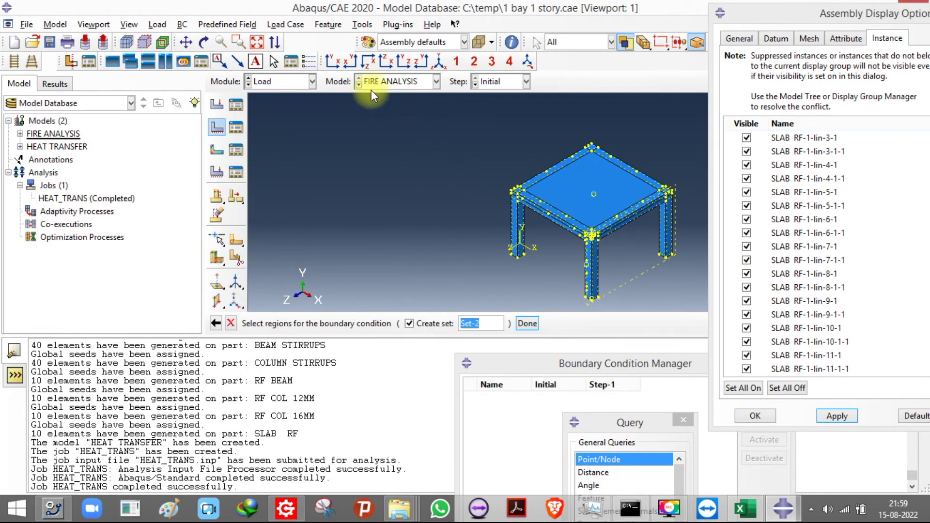
# Step: Select the bottom faces of all four columns as the region for the boundary condition and accept the selection
pyautogui.click(332, 62)
pyautogui.scroll(-6, 458, 242)
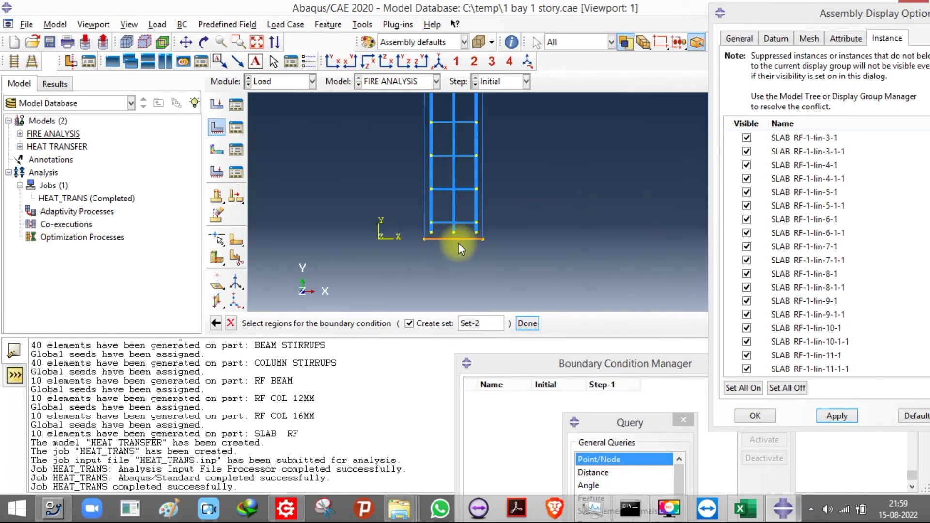
pyautogui.scroll(2, 452, 246)
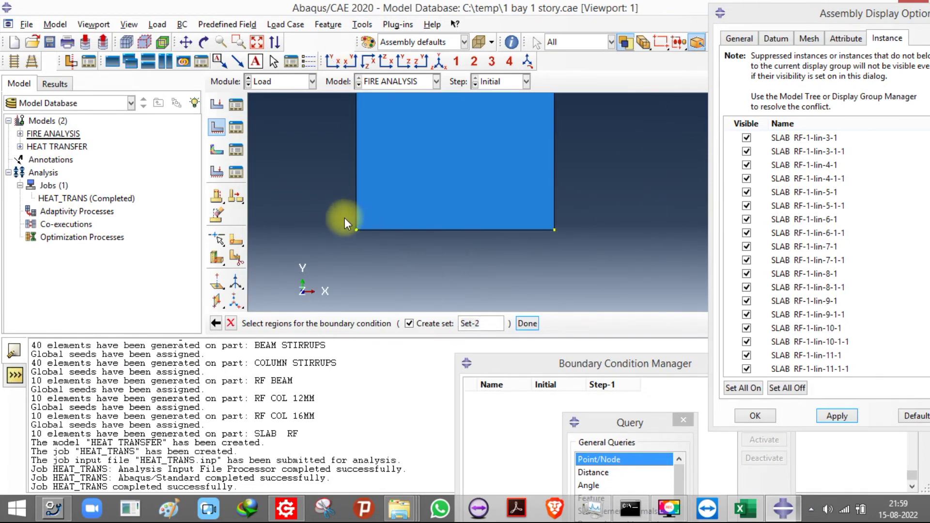
pyautogui.moveTo(340, 216); pyautogui.dragTo(608, 290)
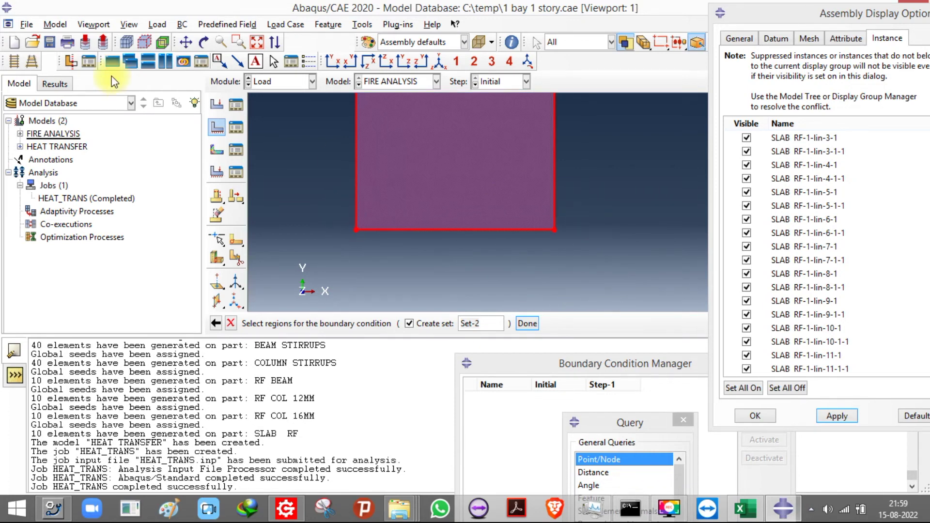
pyautogui.scroll(1, 303, 155)
pyautogui.scroll(-5, 305, 158)
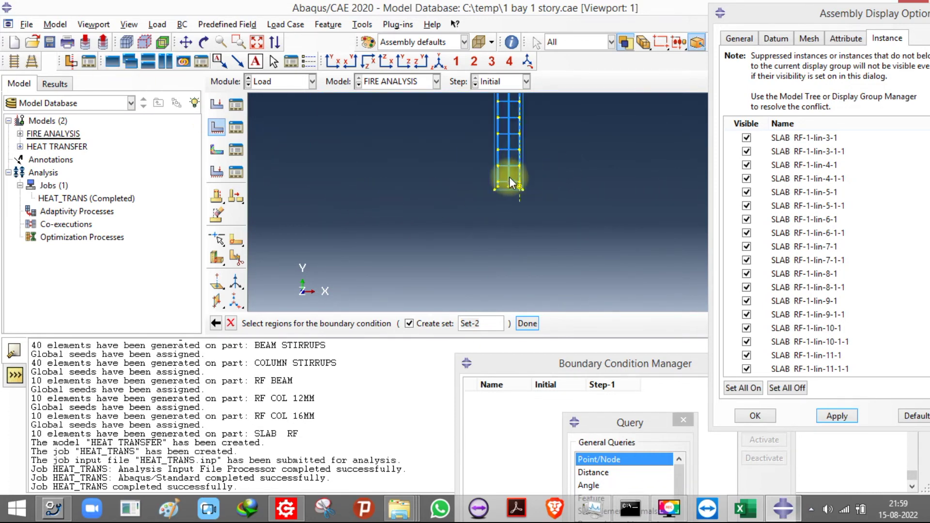
pyautogui.scroll(2, 504, 187)
pyautogui.scroll(-3, 477, 211)
pyautogui.moveTo(418, 223); pyautogui.dragTo(321, 138)
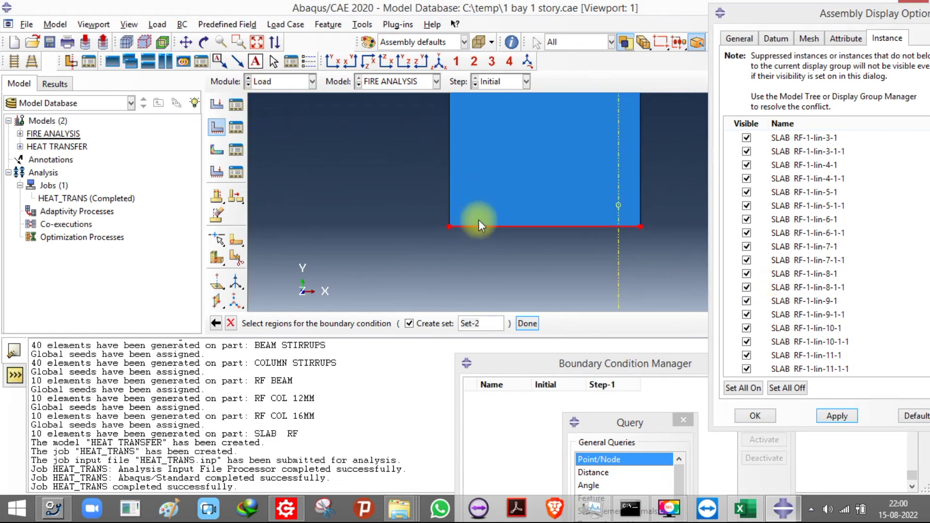
pyautogui.click(440, 61)
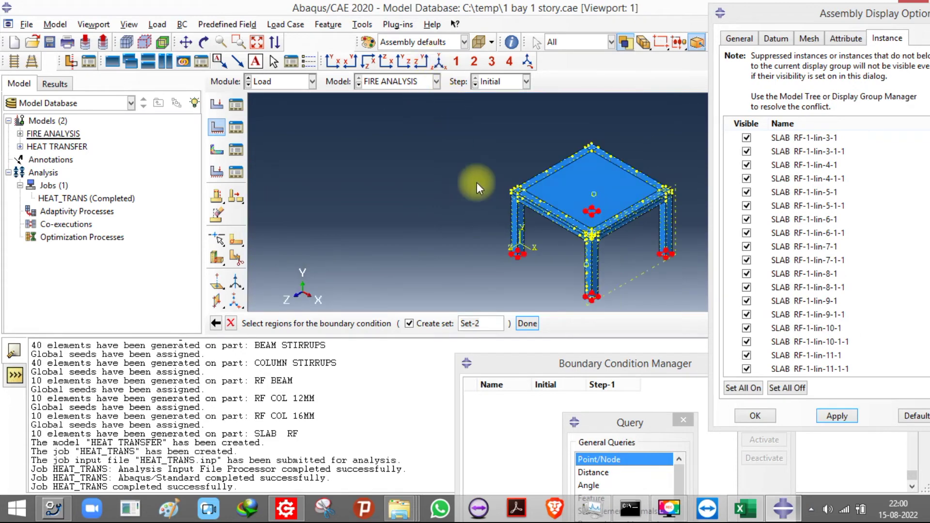
pyautogui.click(203, 42)
pyautogui.moveTo(596, 257); pyautogui.dragTo(596, 103)
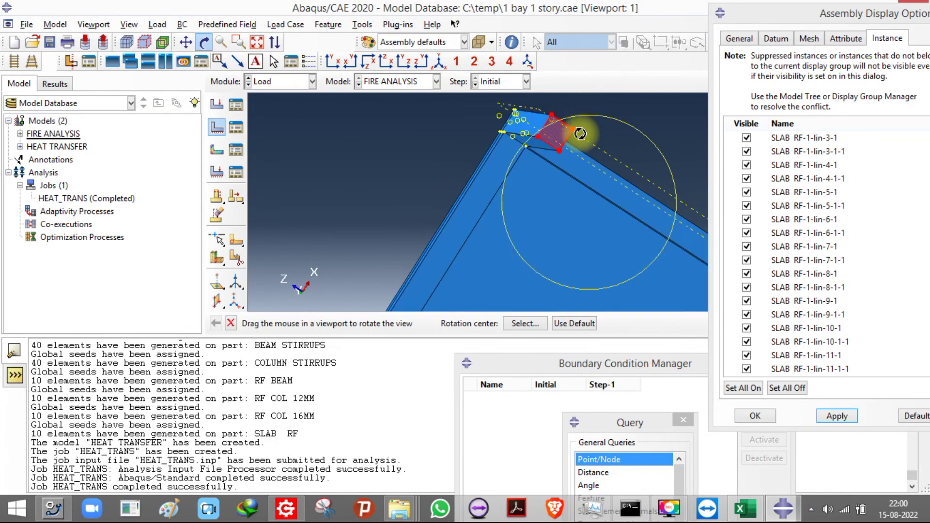
pyautogui.click(231, 323)
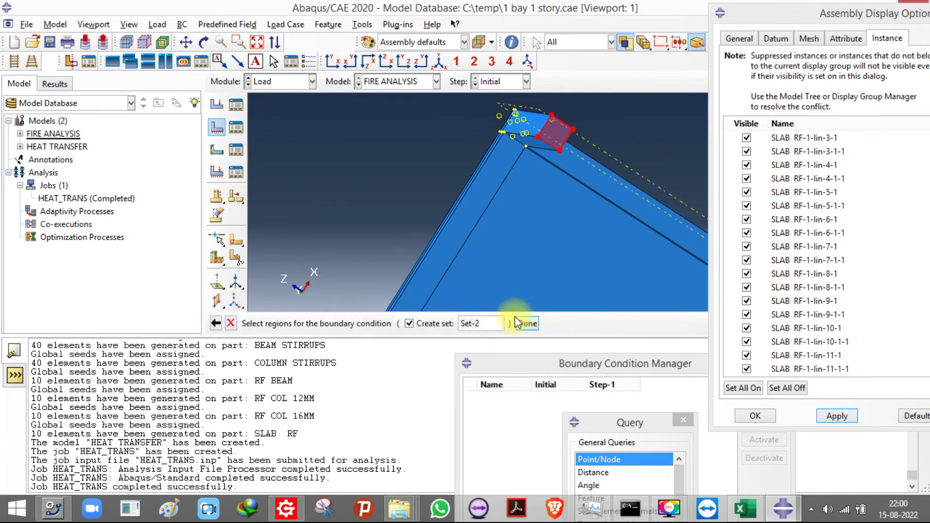
pyautogui.click(533, 323)
# Step: Fix the column bases with the ENCASTRE condition and show the whole frame in isometric view
pyautogui.click(174, 262)
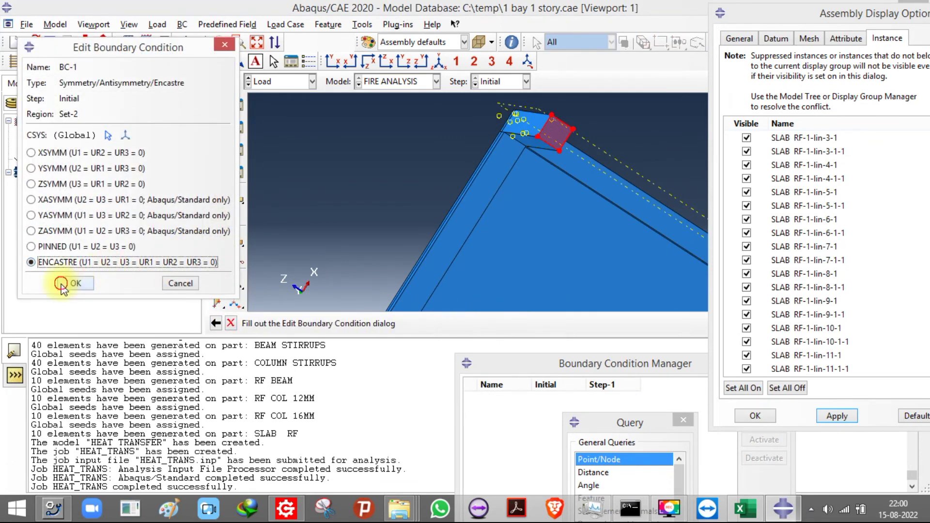
pyautogui.click(75, 283)
pyautogui.click(439, 62)
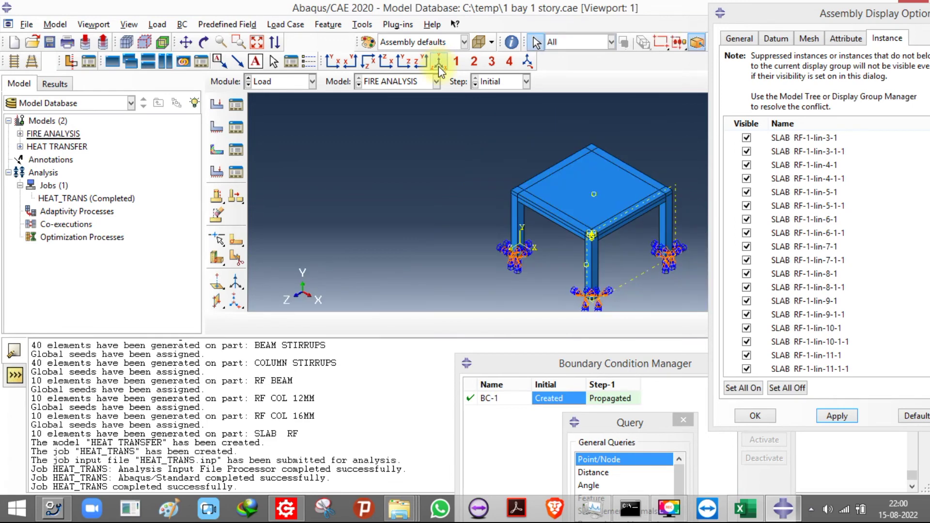
pyautogui.click(79, 198)
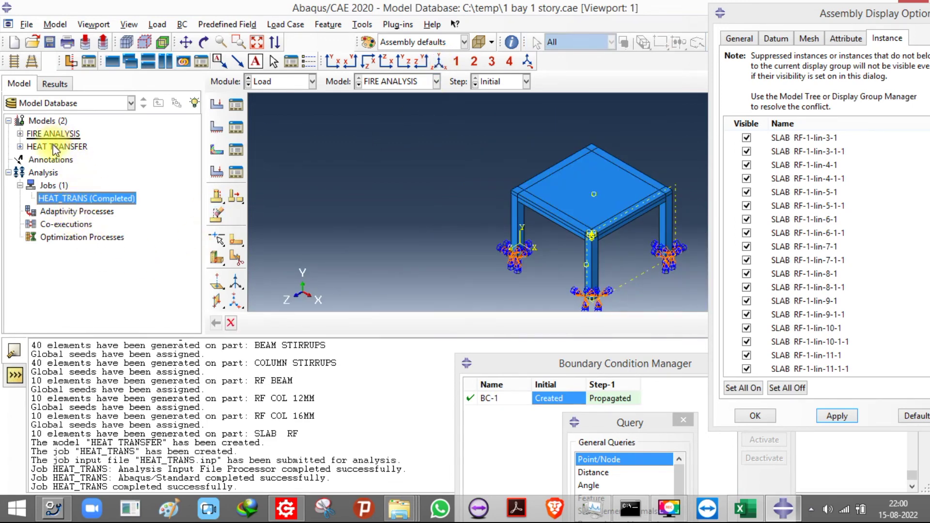
pyautogui.click(58, 146)
pyautogui.click(72, 199)
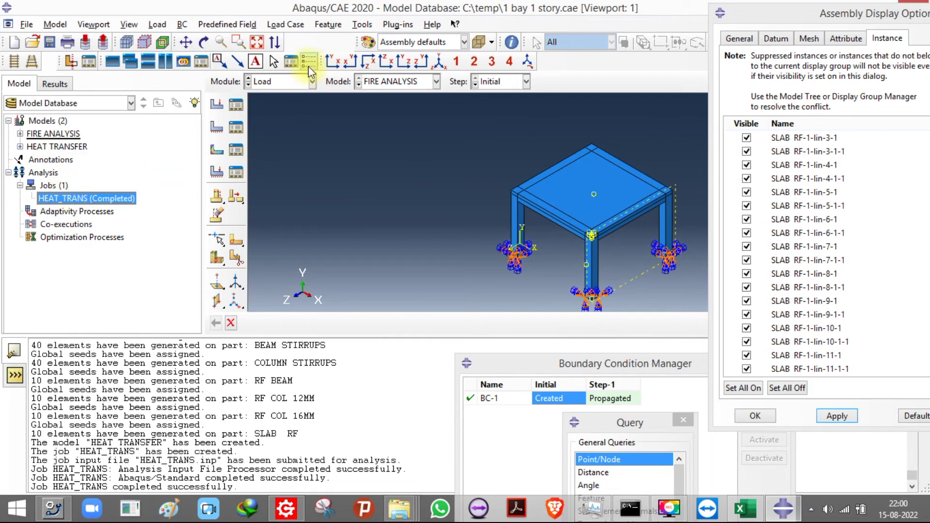
# Step: Start a predefined field of category Other and type Temperature, applied in Step-1
pyautogui.click(218, 152)
pyautogui.click(183, 233)
pyautogui.click(268, 169)
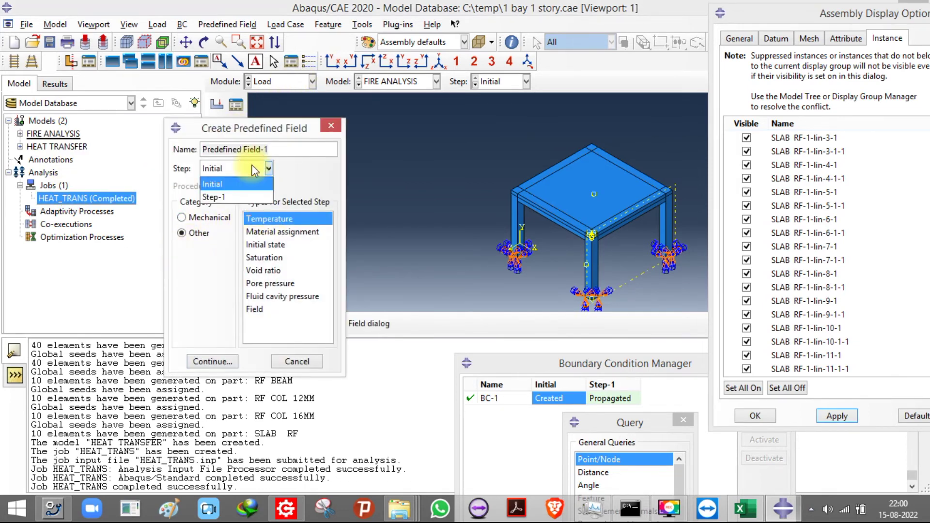
pyautogui.click(231, 196)
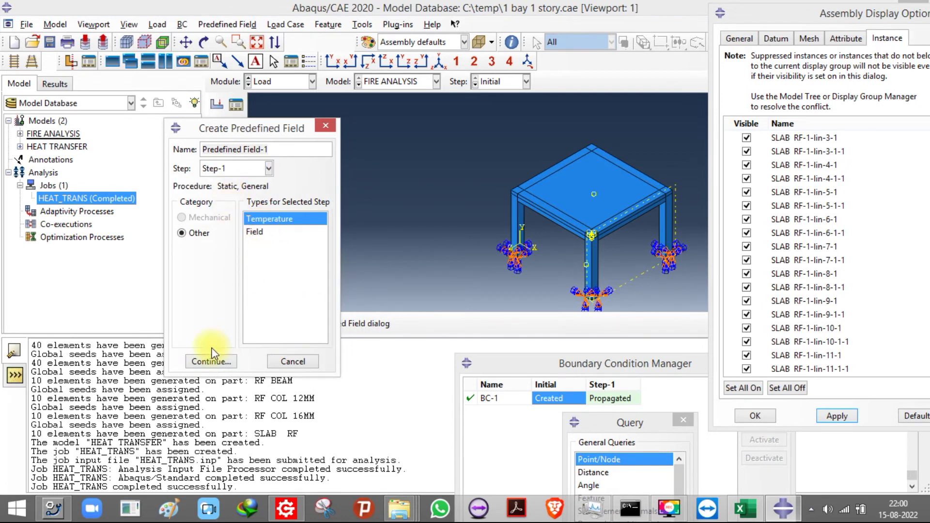